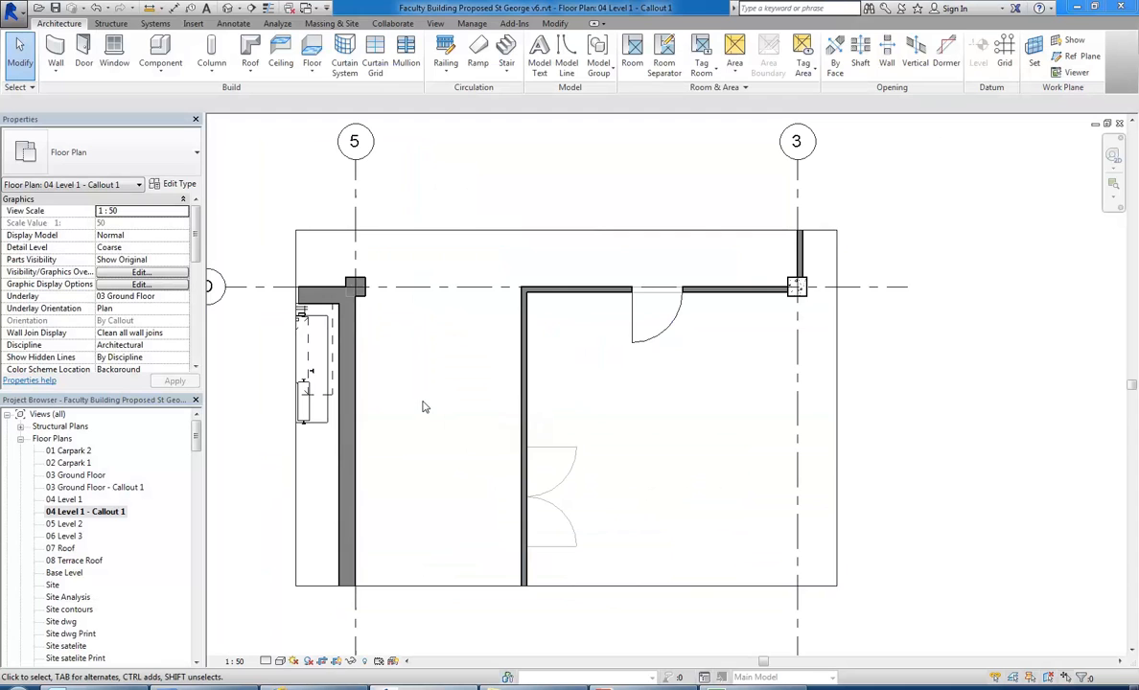
{"action": "scroll", "coordinate": [450, 383], "scroll_direction": "up", "scroll_amount": 2}
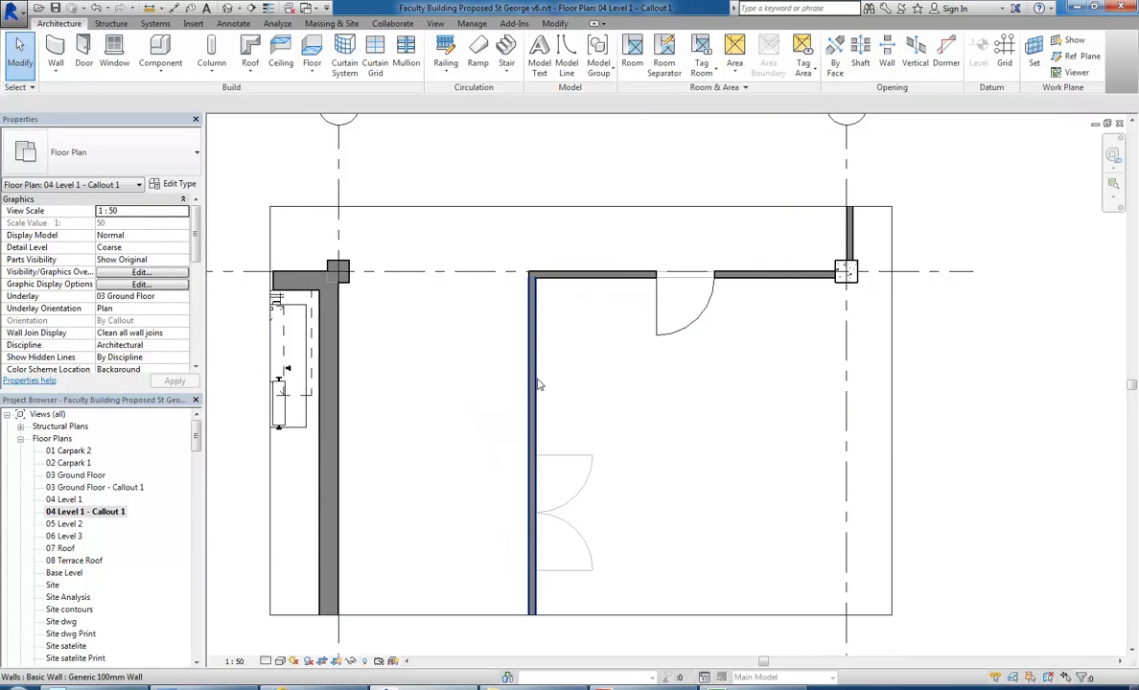
{"action": "left_click", "coordinate": [469, 381]}
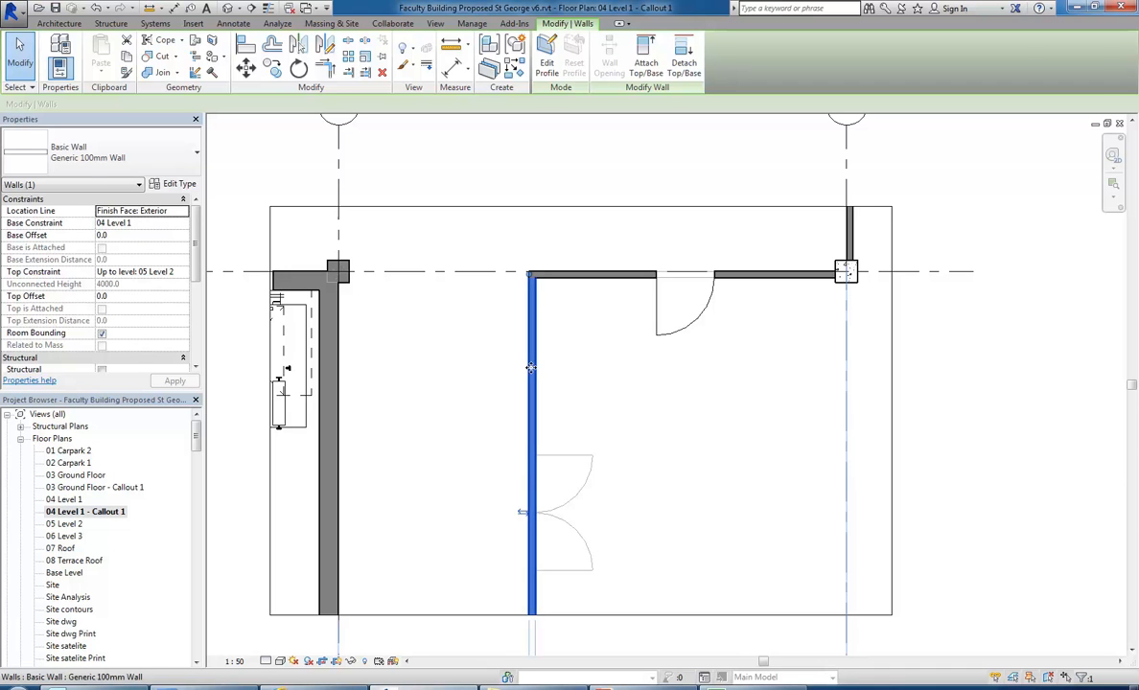
{"action": "left_click", "coordinate": [489, 412]}
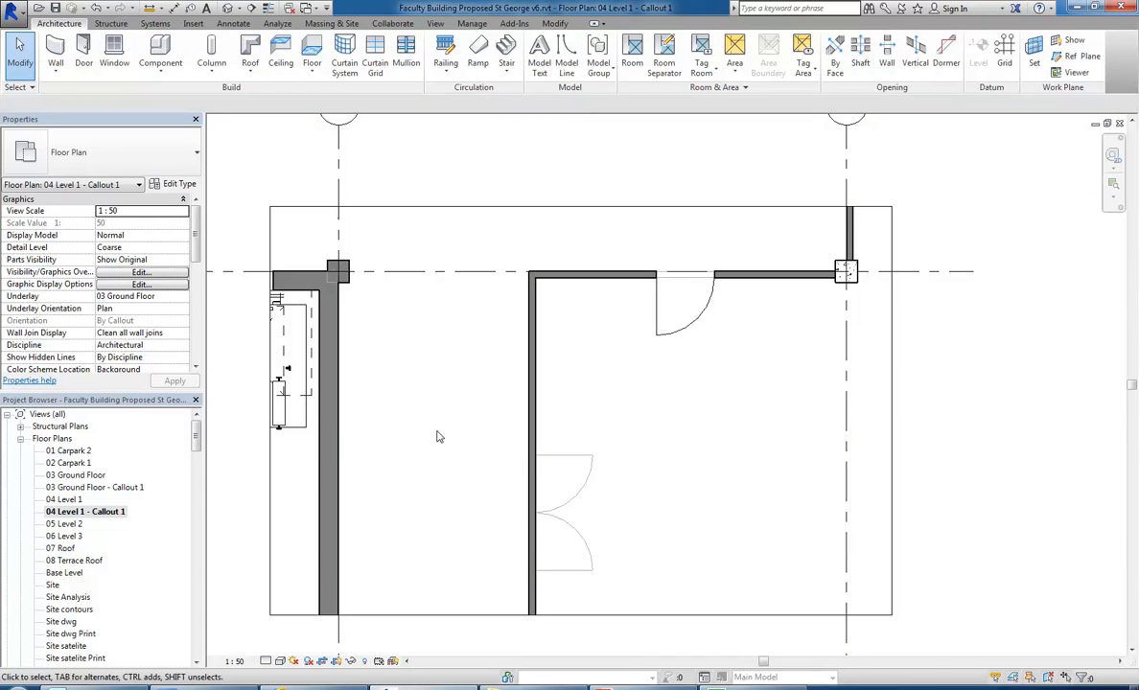
Step: Open the Section 1 - Callout 1 view and extend its crop region outward on the railing side to show the full railing
{"action": "left_click_drag", "start_coordinate": [196, 431], "coordinate": [197, 482]}
{"action": "double_click", "coordinate": [83, 511]}
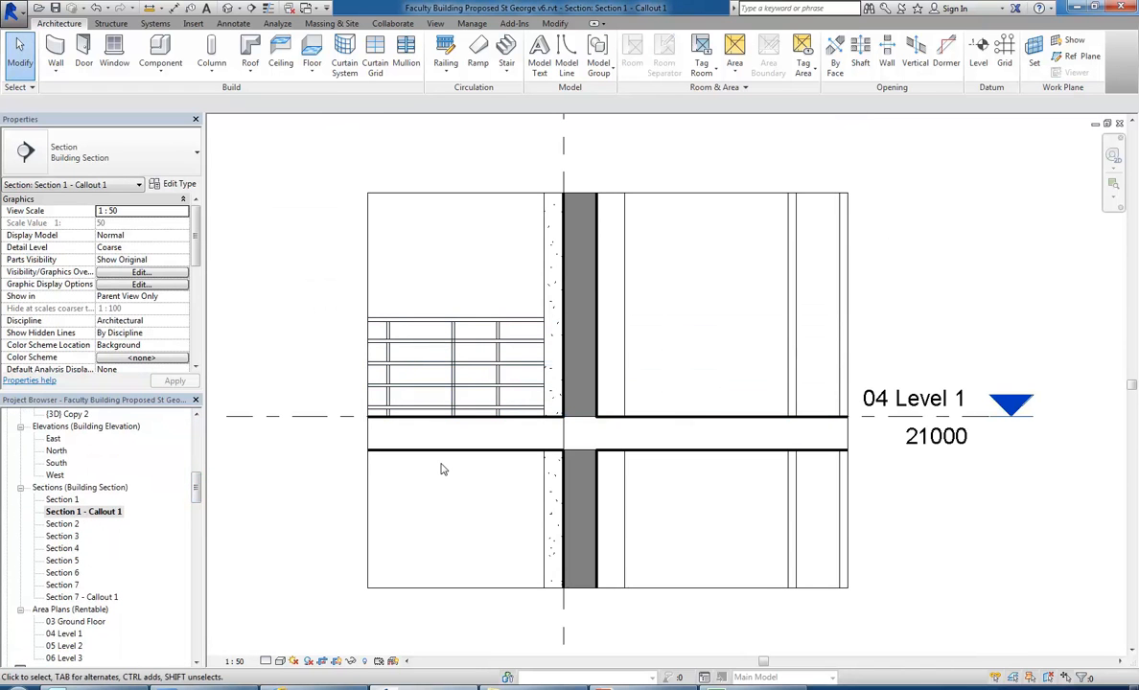
{"action": "scroll", "coordinate": [442, 469], "scroll_direction": "down", "scroll_amount": 1}
{"action": "scroll", "coordinate": [442, 469], "scroll_direction": "down", "scroll_amount": 1}
{"action": "mouse_move", "coordinate": [442, 467]}
{"action": "middle_mouse_down"}
{"action": "mouse_move", "coordinate": [417, 468]}
{"action": "mouse_move", "coordinate": [503, 465]}
{"action": "middle_mouse_up"}
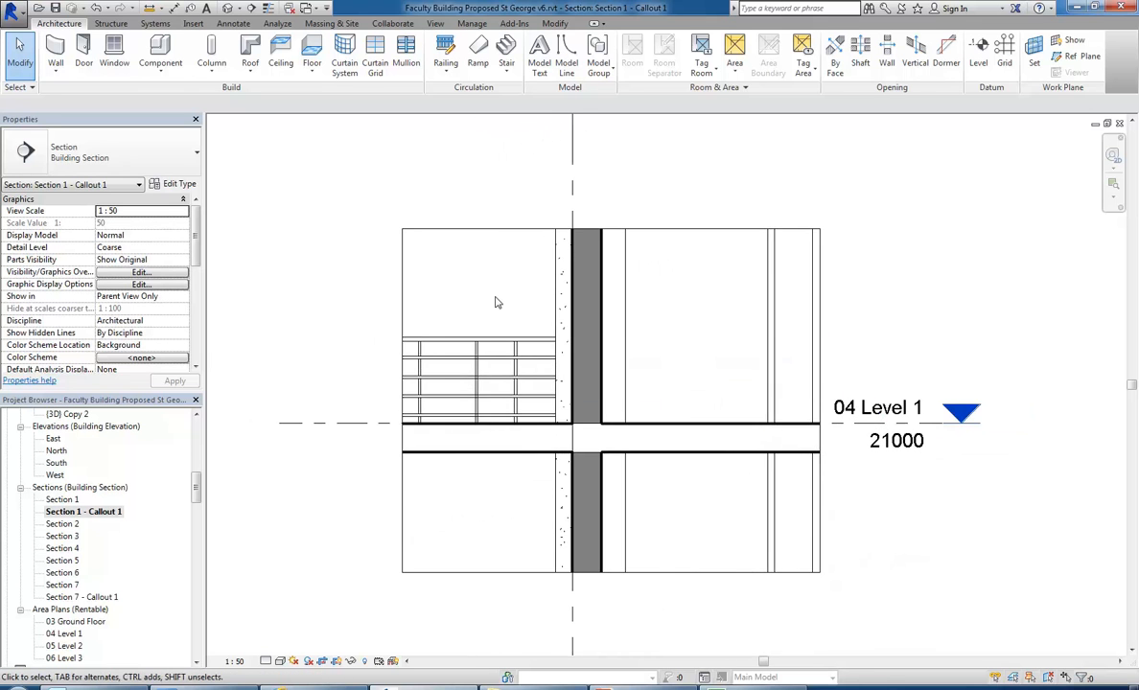
{"action": "left_click", "coordinate": [437, 303]}
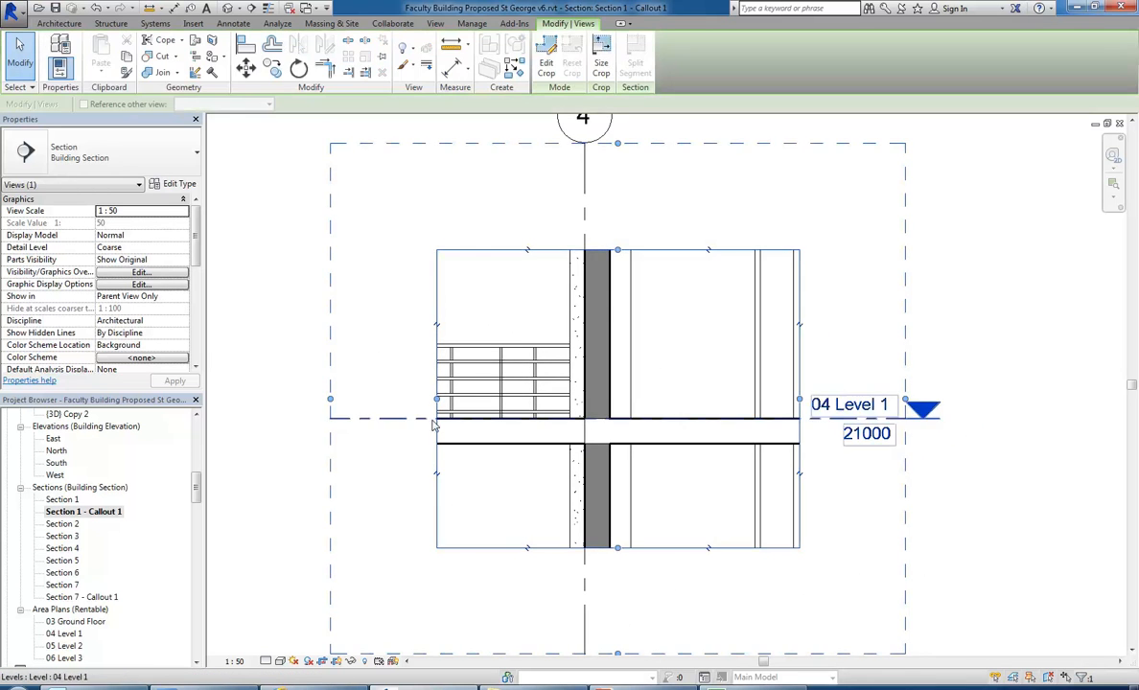
{"action": "left_click_drag", "start_coordinate": [436, 399], "coordinate": [315, 399]}
{"action": "scroll", "coordinate": [412, 463], "scroll_direction": "down", "scroll_amount": 2}
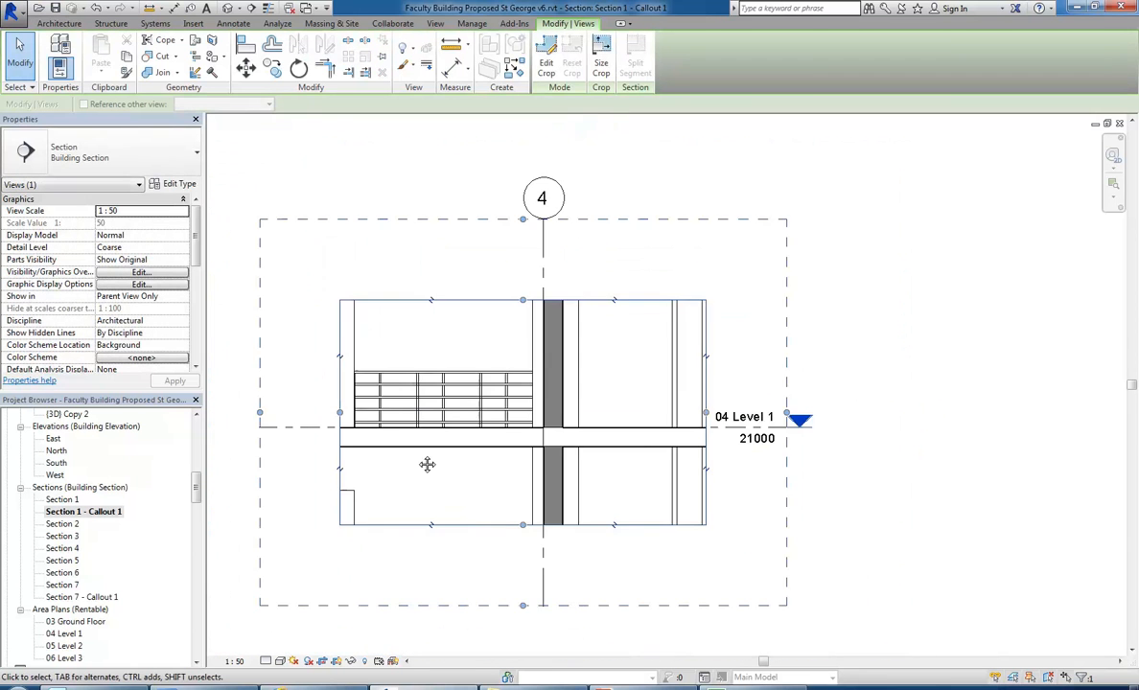
{"action": "middle_click_drag", "start_coordinate": [412, 465], "coordinate": [450, 454]}
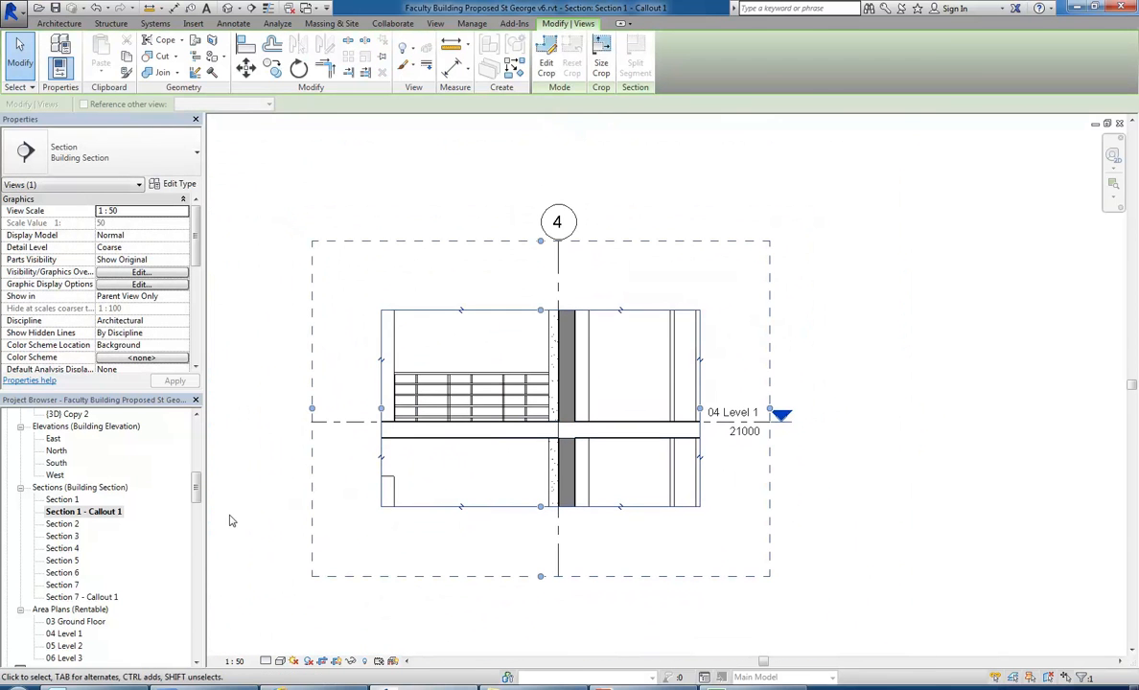
Step: Open the Section 7 - Callout 1 view and widen its crop region past grid 5 to include the lift door
{"action": "double_click", "coordinate": [79, 597]}
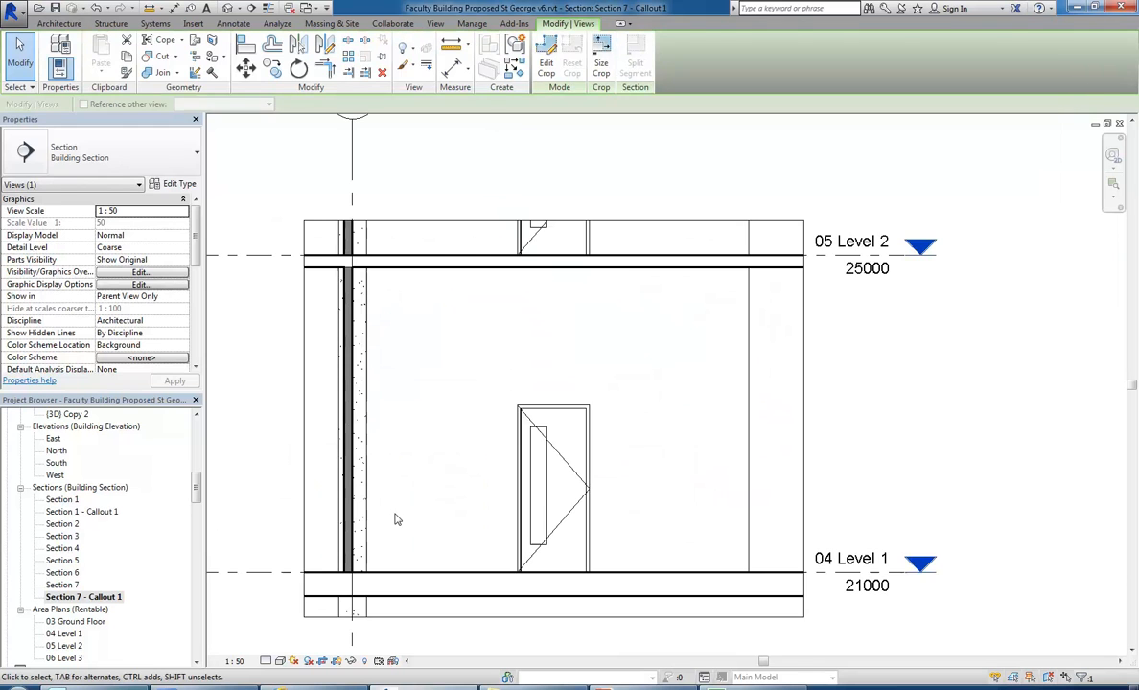
{"action": "left_click", "coordinate": [427, 416]}
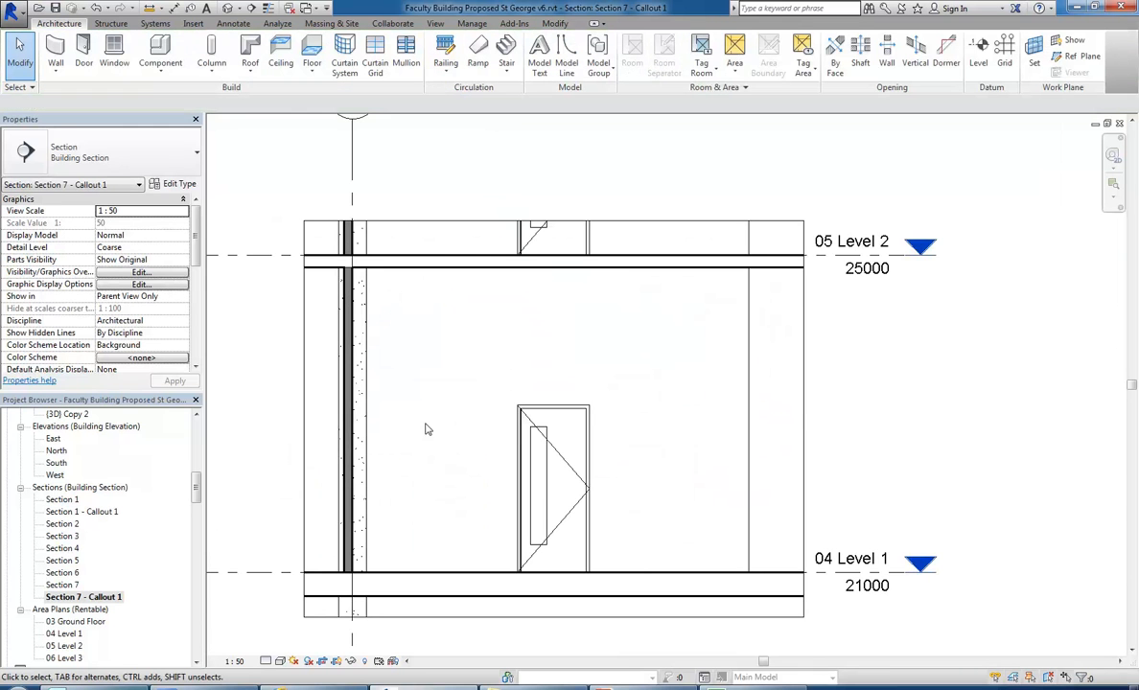
{"action": "scroll", "coordinate": [383, 420], "scroll_direction": "down", "scroll_amount": 2}
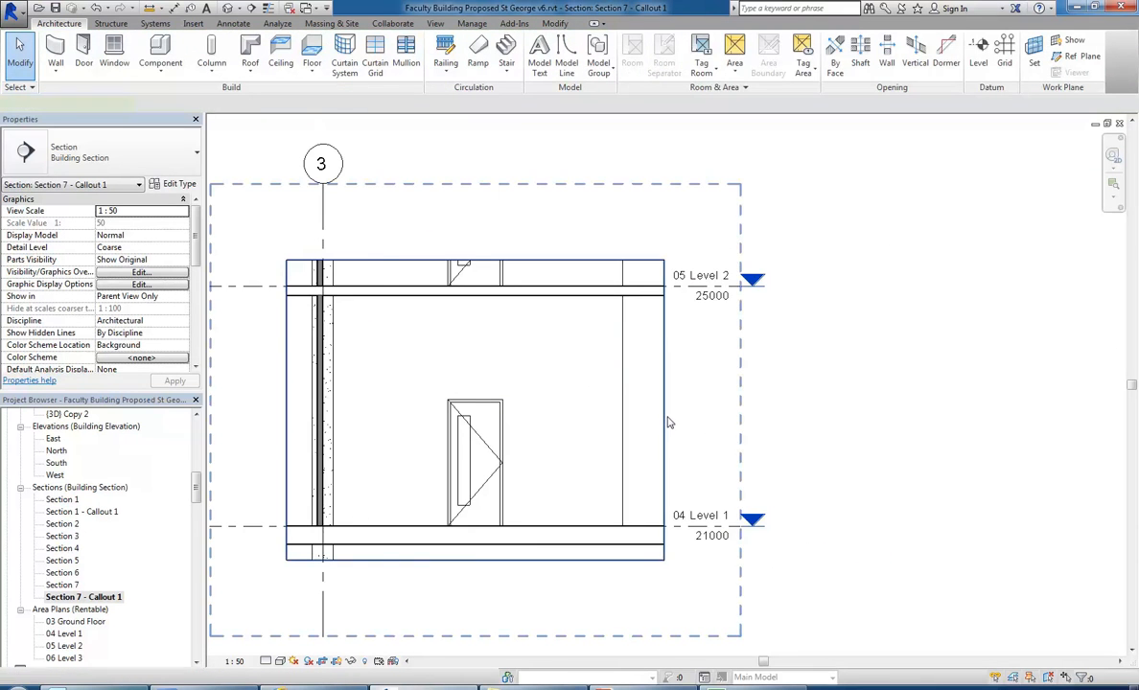
{"action": "left_click", "coordinate": [664, 412]}
{"action": "left_click_drag", "start_coordinate": [664, 410], "coordinate": [894, 410]}
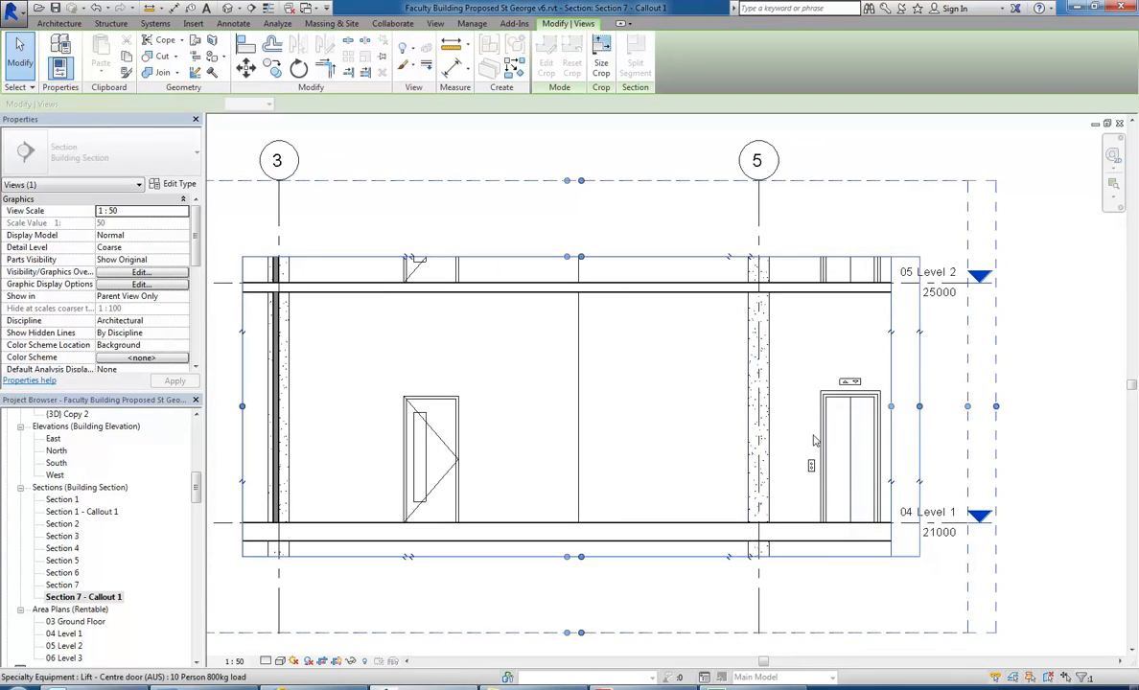
{"action": "left_click", "coordinate": [623, 419]}
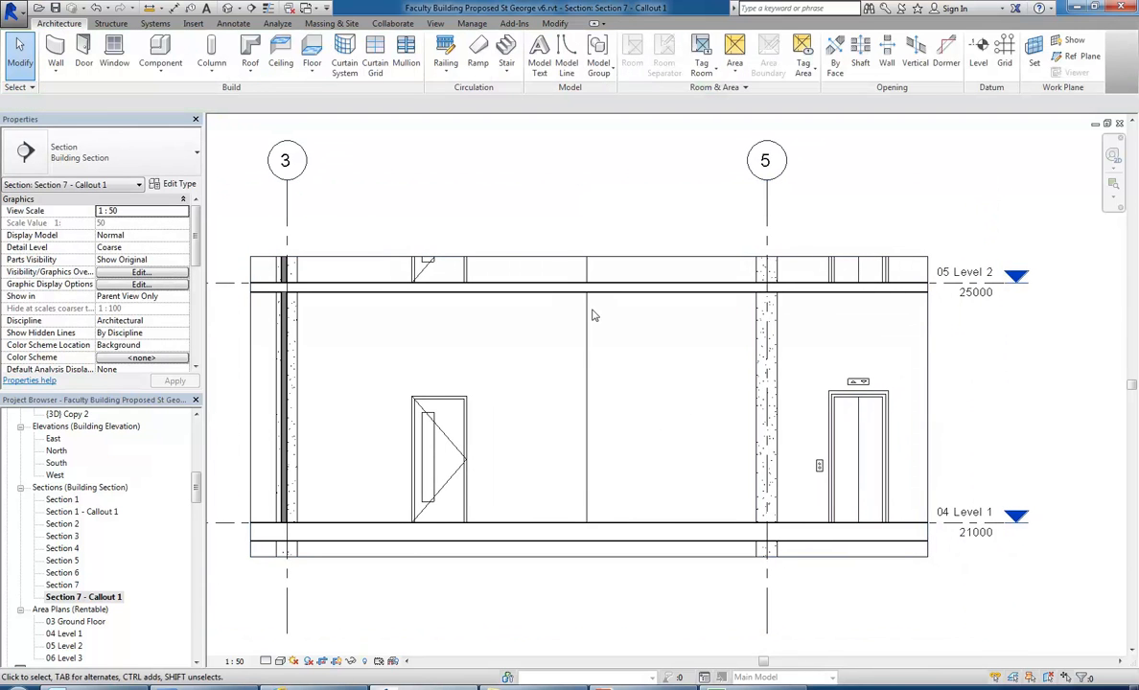
Step: Raise the upper edge of the Section 7 - Callout 1 crop region further above 05 Level 2
{"action": "left_click", "coordinate": [551, 257]}
{"action": "left_click_drag", "start_coordinate": [552, 257], "coordinate": [565, 208]}
{"action": "left_click", "coordinate": [515, 384]}
Step: Look at the building portion in the SB1 3D view and return to the 04 Level 1 - Callout 1 floor plan
{"action": "scroll", "coordinate": [182, 450], "scroll_direction": "up", "scroll_amount": 5}
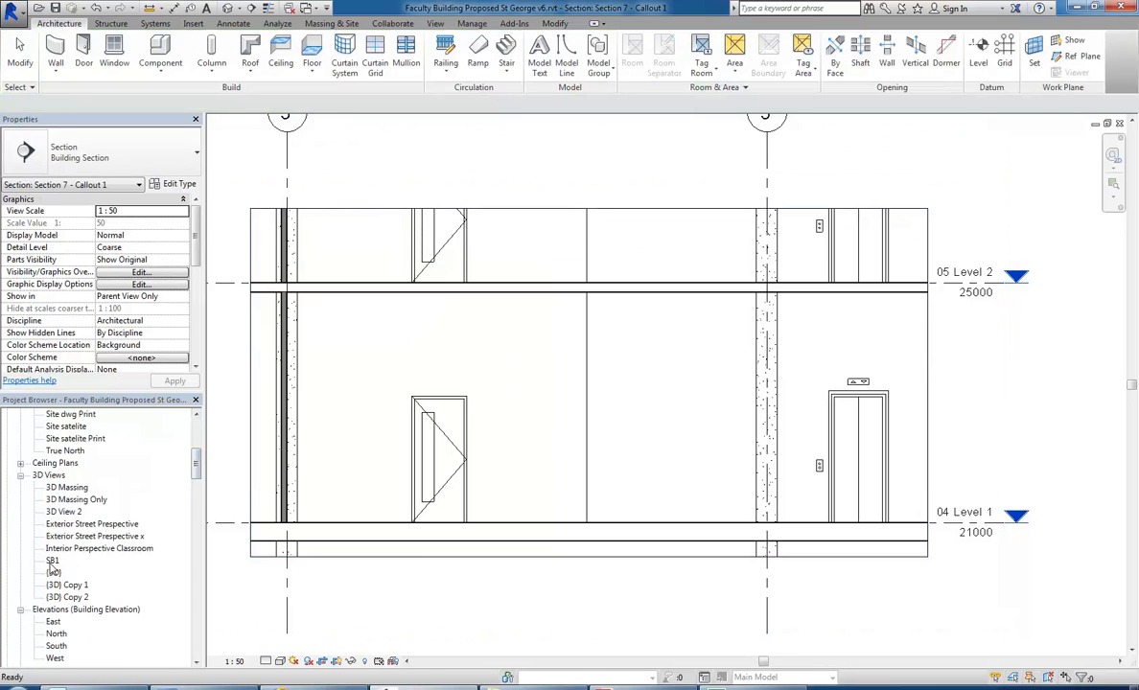
{"action": "double_click", "coordinate": [53, 561]}
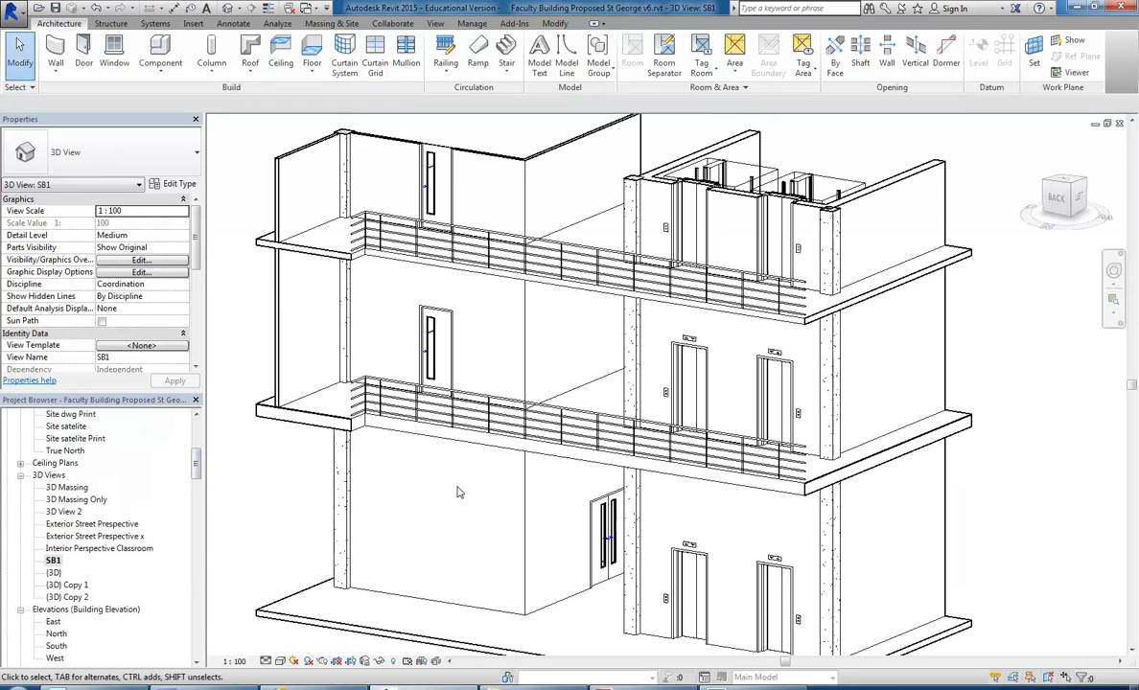
{"action": "left_click_drag", "start_coordinate": [196, 470], "coordinate": [196, 441]}
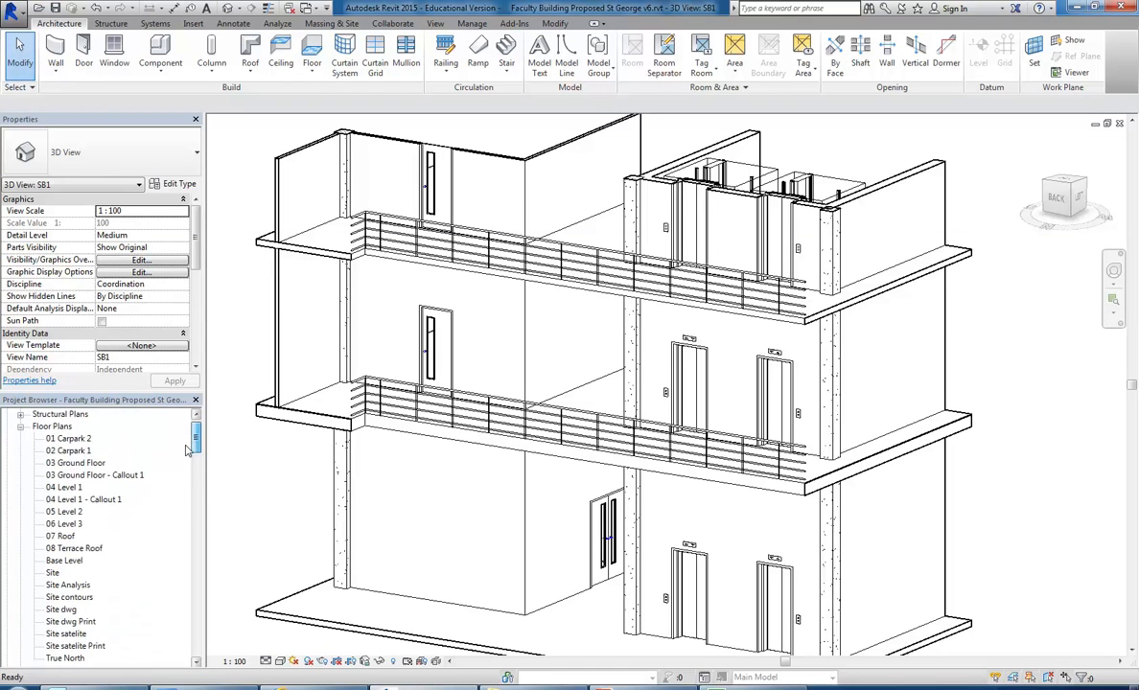
{"action": "double_click", "coordinate": [93, 501]}
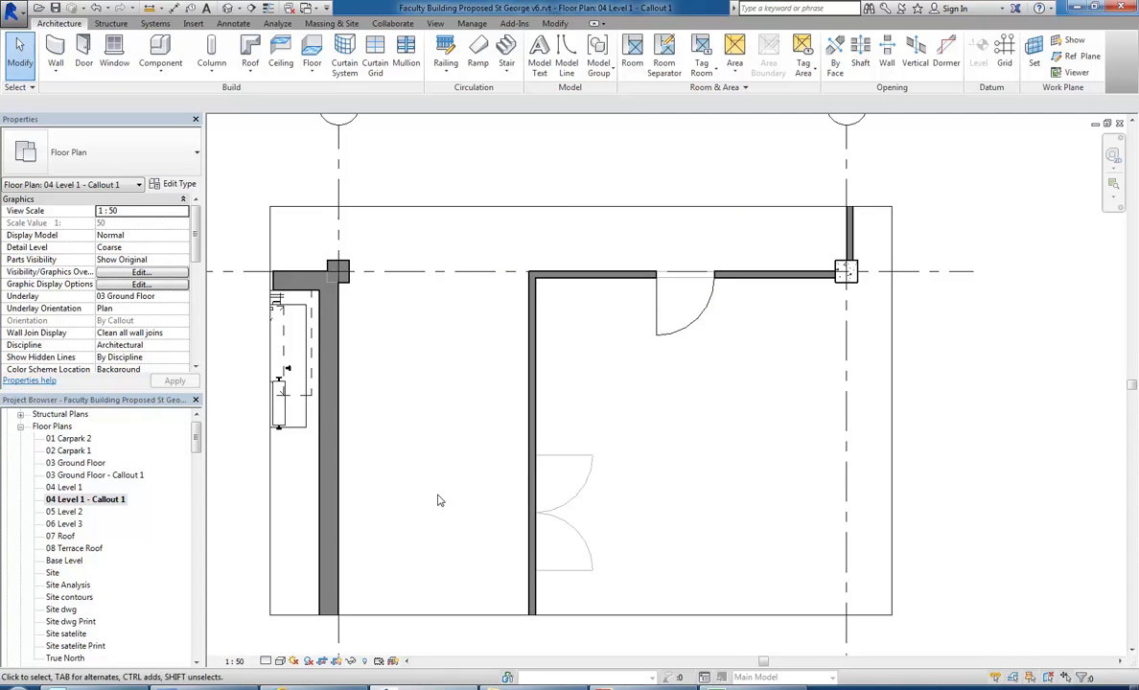
Step: Open the type properties of the long interior wall, choose the Stud steel - 90 type and inspect its layer structure
{"action": "left_click", "coordinate": [531, 402]}
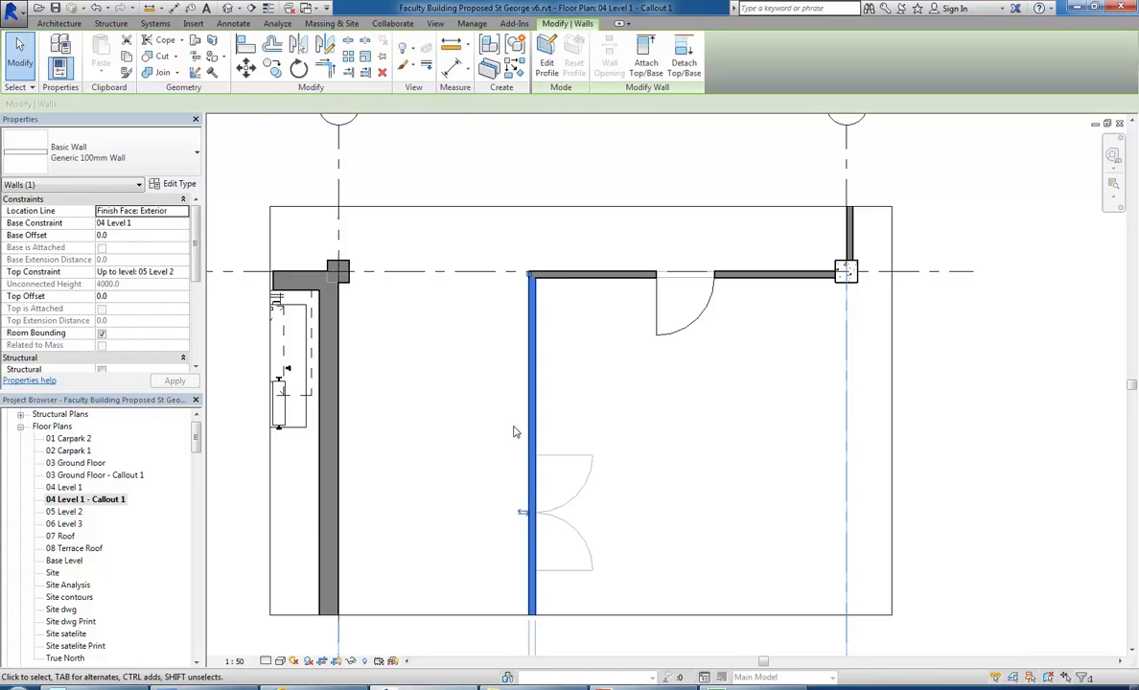
{"action": "left_click", "coordinate": [177, 183]}
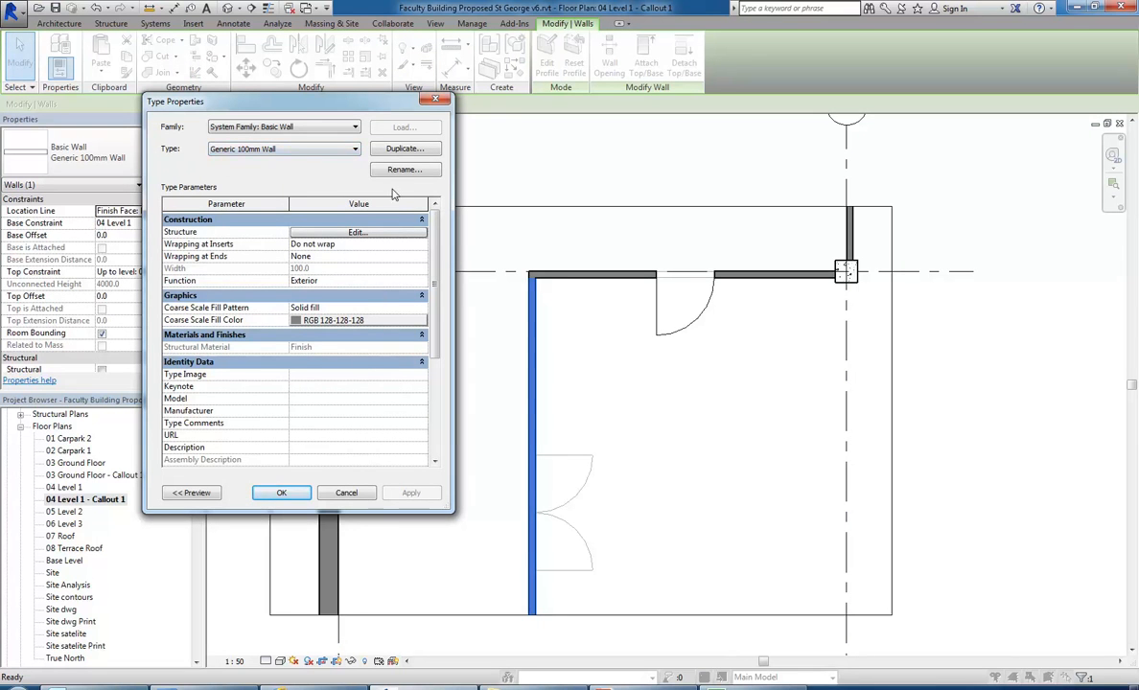
{"action": "left_click", "coordinate": [307, 150]}
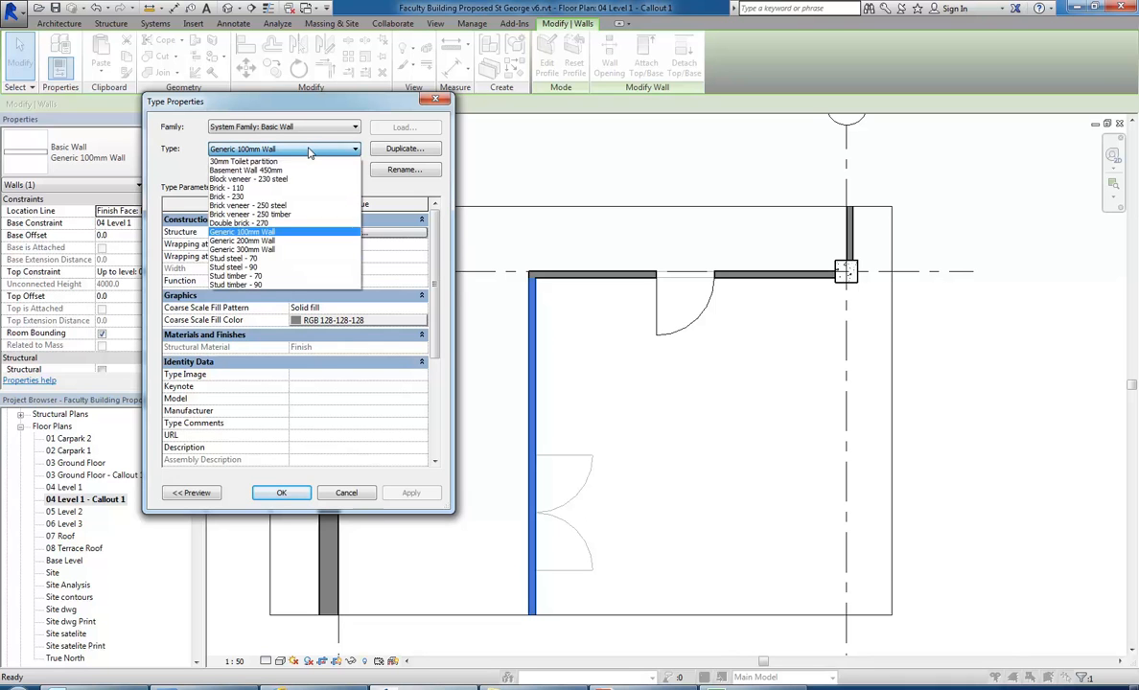
{"action": "left_click", "coordinate": [230, 267]}
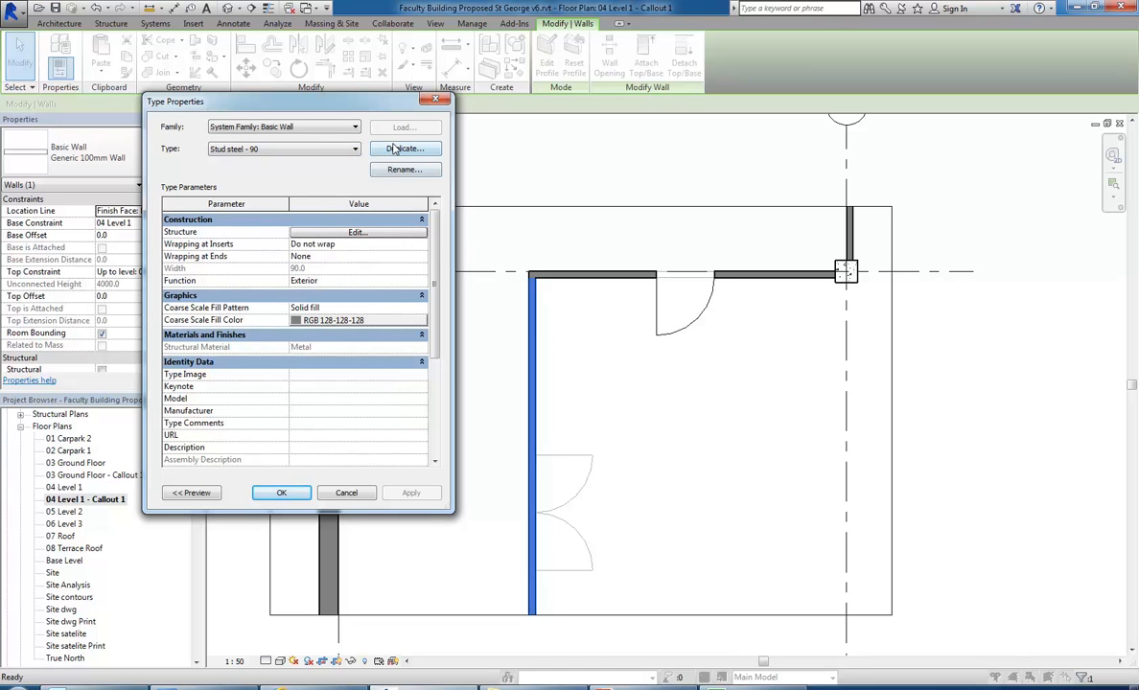
{"action": "left_click", "coordinate": [359, 233]}
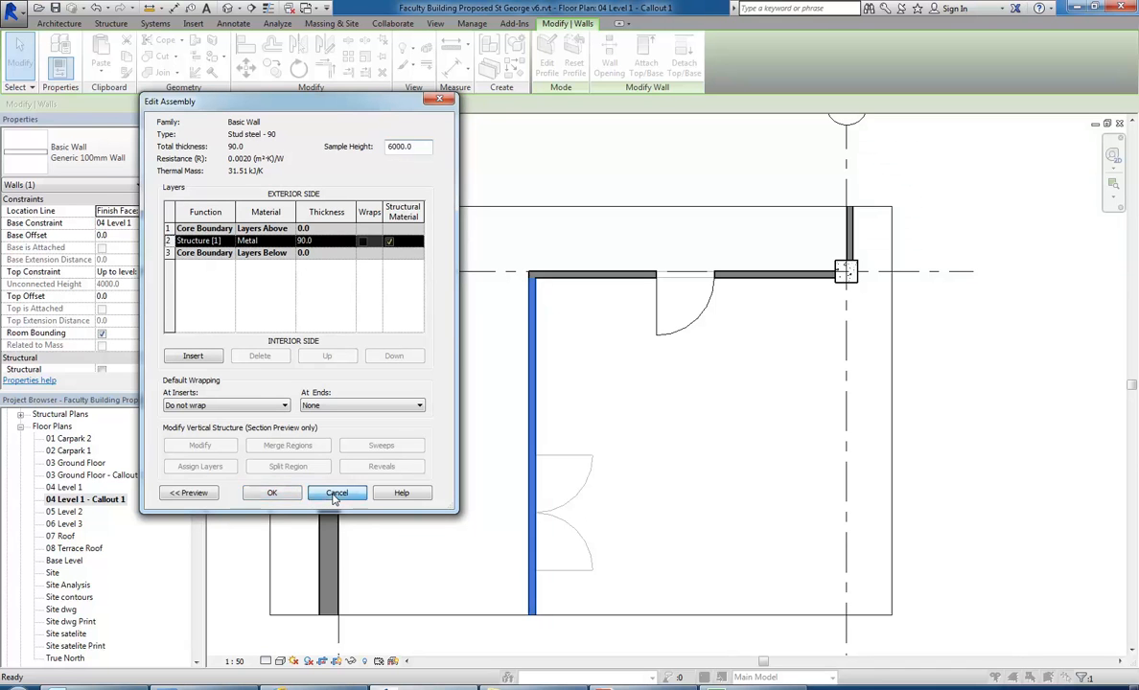
{"action": "left_click", "coordinate": [336, 494]}
Step: Switch the type to Generic 100mm Wall and inspect its layer structure without editing it
{"action": "left_click", "coordinate": [270, 148]}
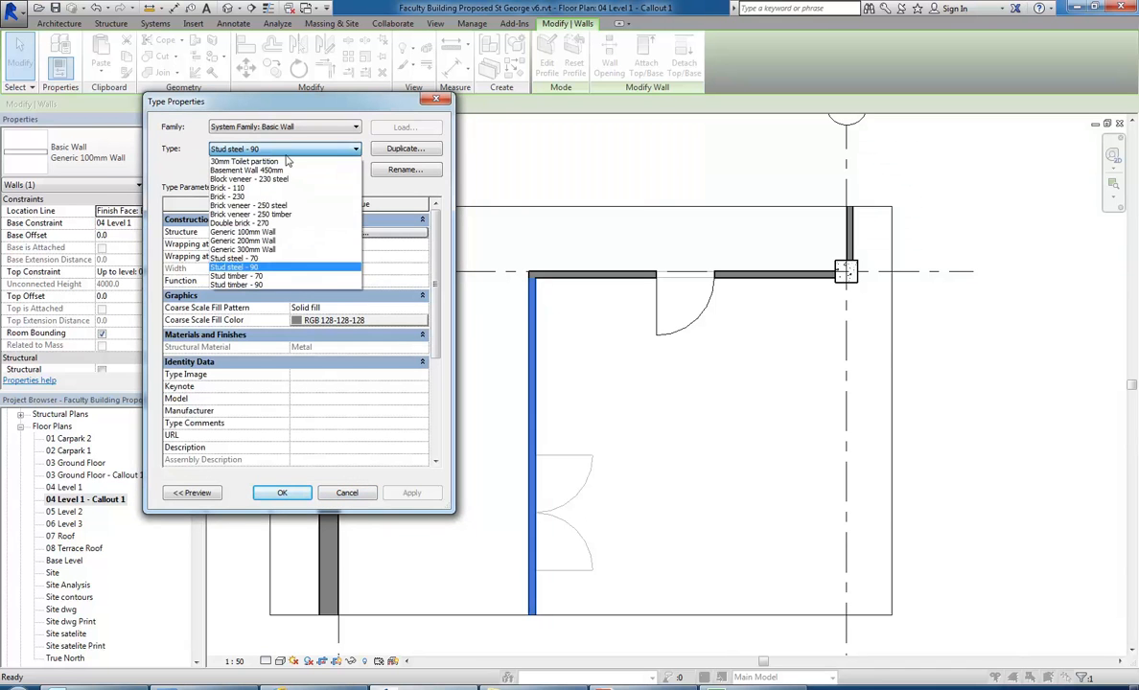
{"action": "left_click", "coordinate": [245, 231]}
{"action": "left_click", "coordinate": [337, 234]}
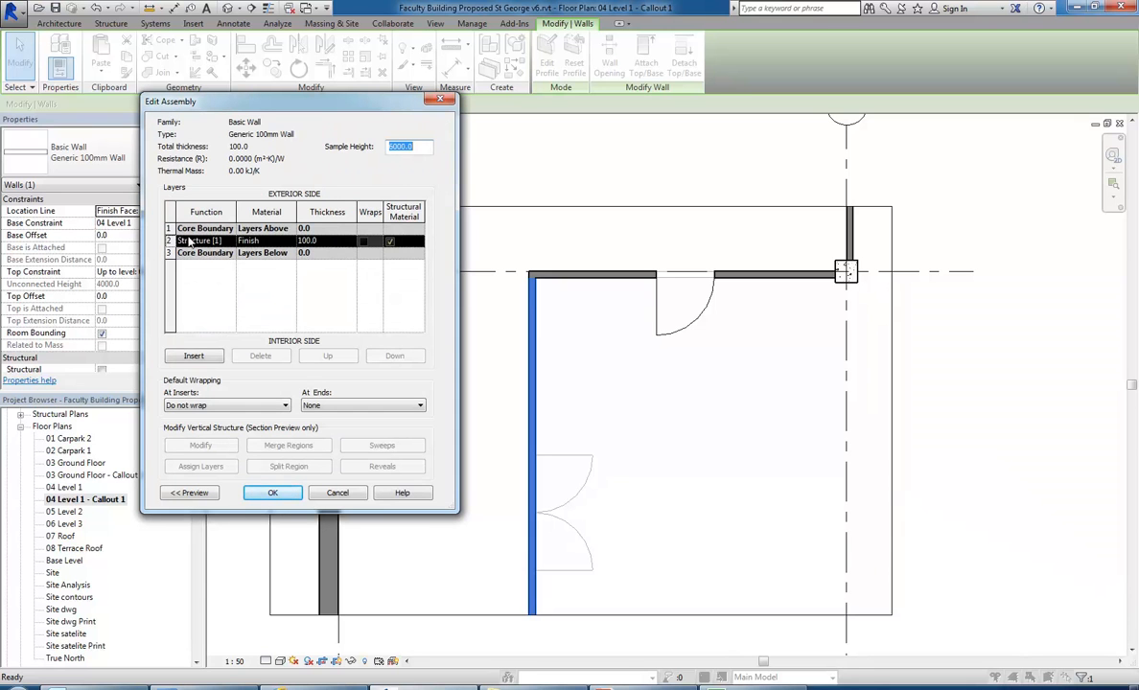
{"action": "left_click_drag", "start_coordinate": [267, 101], "coordinate": [329, 99]}
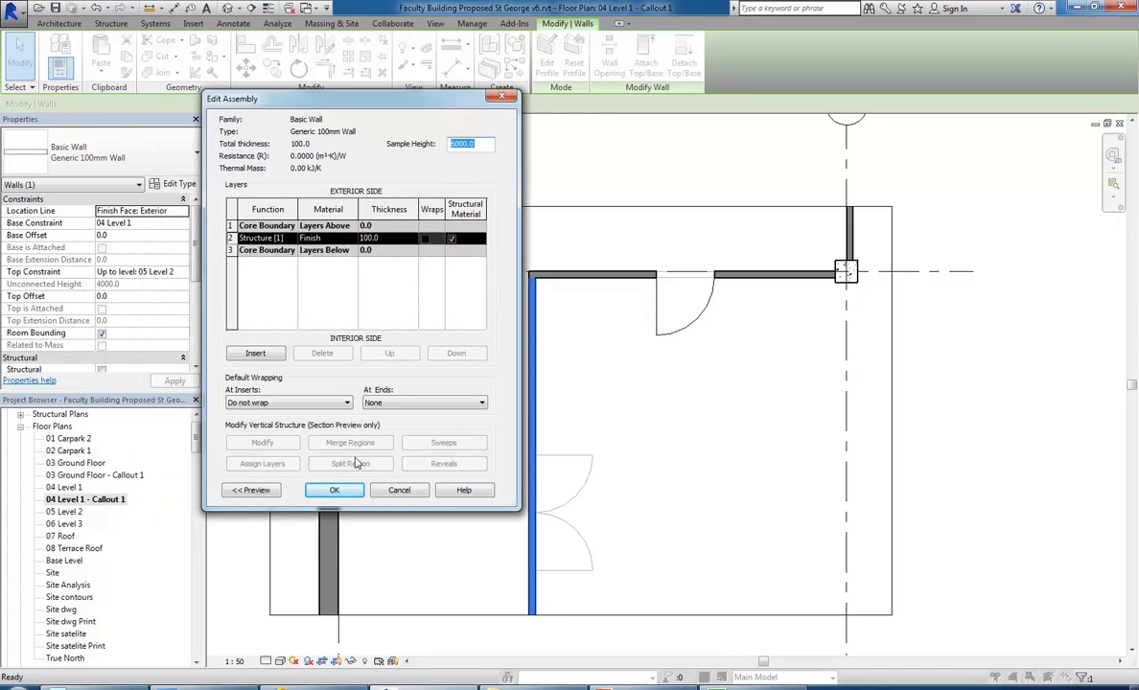
{"action": "left_click", "coordinate": [399, 490]}
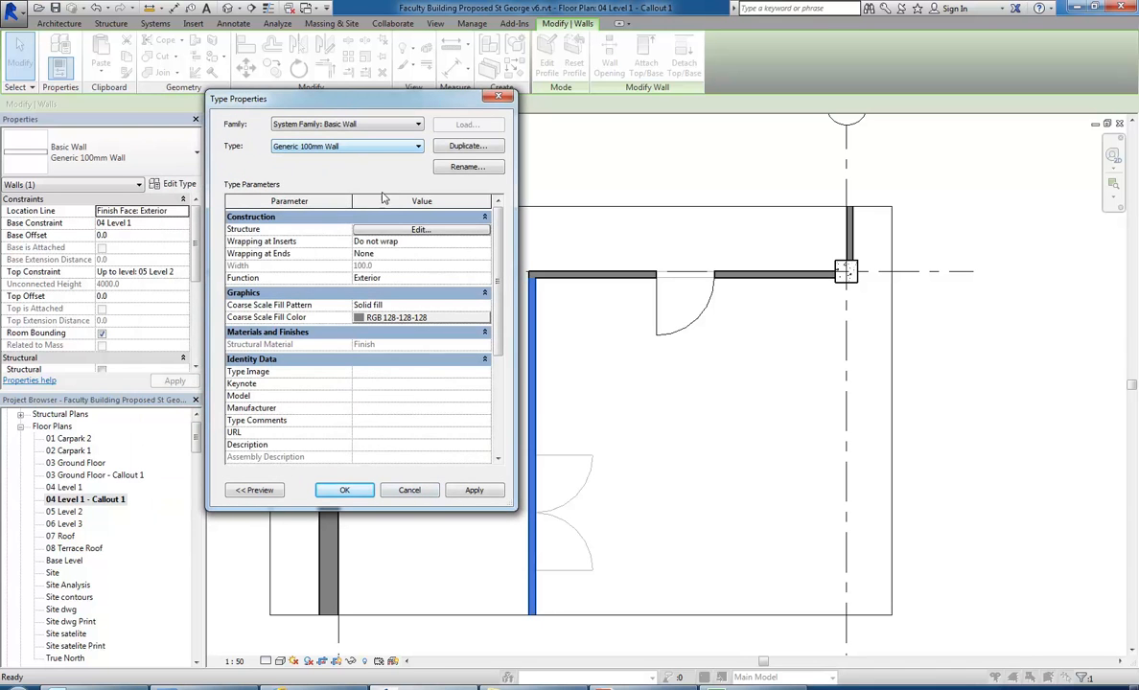
Step: Choose the Stud steel - 90 type again, open its structure for editing and enlarge the Edit Assembly dialog
{"action": "left_click", "coordinate": [343, 145]}
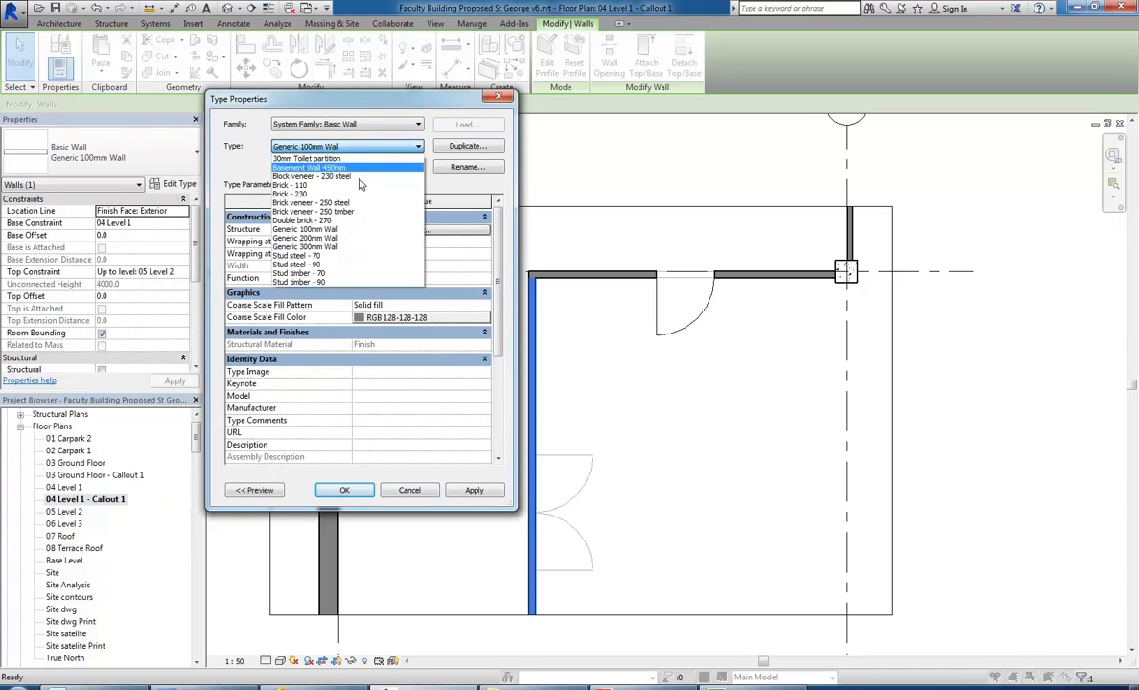
{"action": "left_click", "coordinate": [320, 269]}
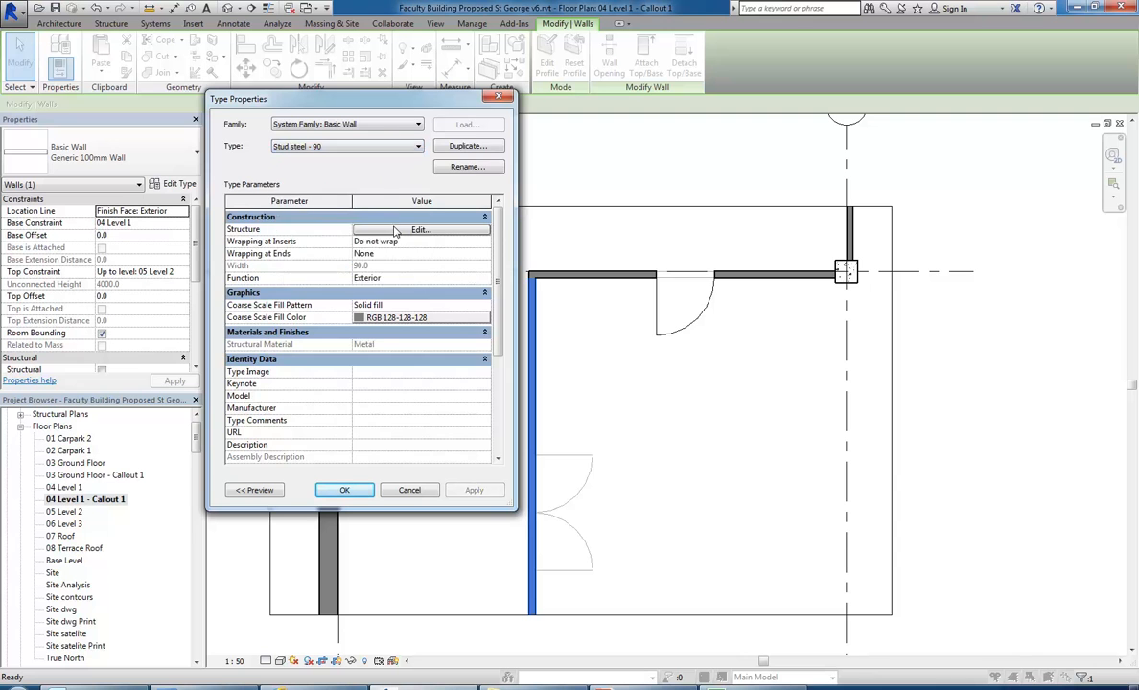
{"action": "left_click", "coordinate": [459, 230]}
{"action": "left_click_drag", "start_coordinate": [514, 509], "coordinate": [600, 573]}
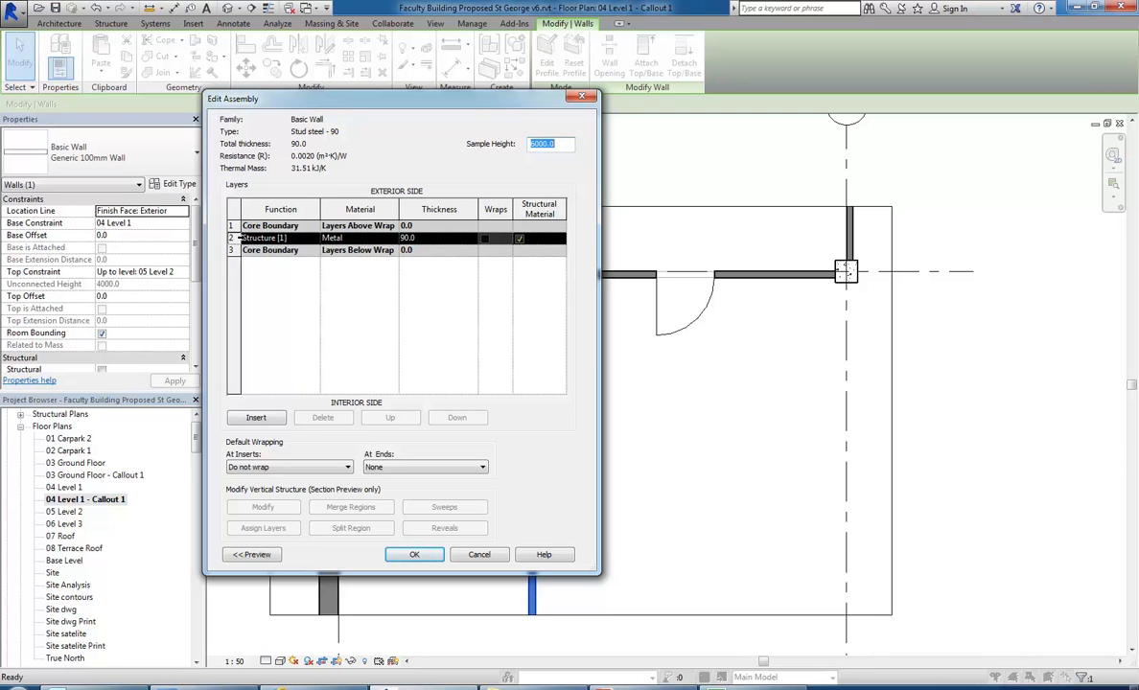
Step: Examine the structure layer's function, material and thickness settings, and close the assembly without saving changes
{"action": "left_click", "coordinate": [298, 241]}
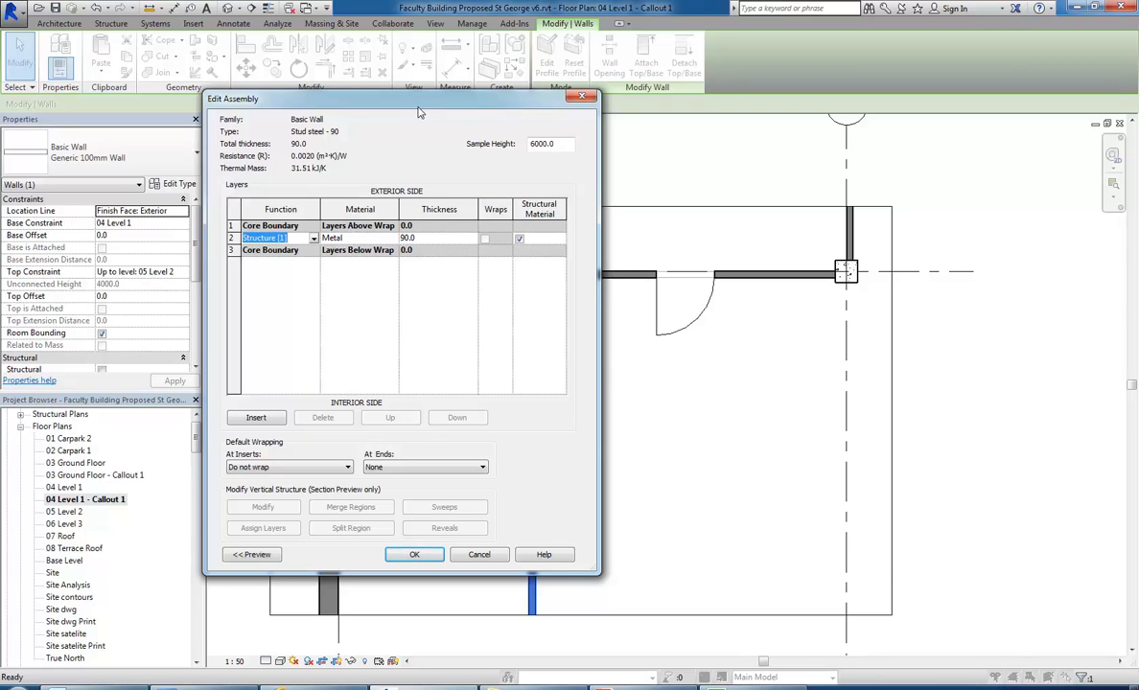
{"action": "left_click", "coordinate": [360, 239]}
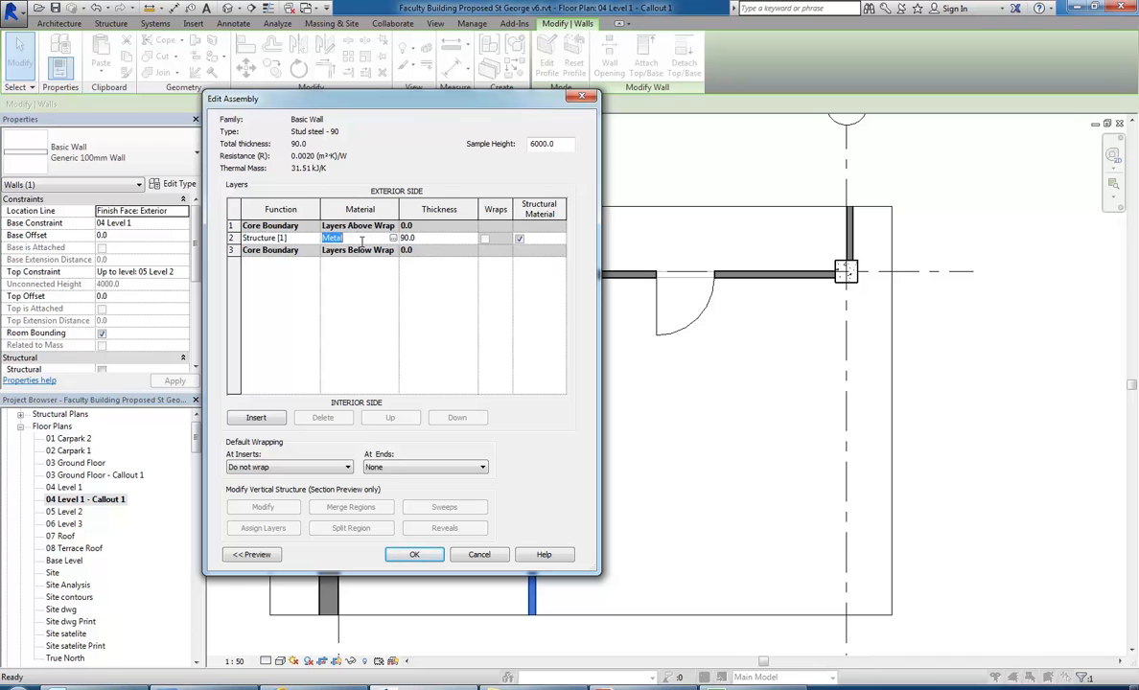
{"action": "left_click", "coordinate": [437, 238]}
{"action": "left_click", "coordinate": [363, 238]}
{"action": "left_click", "coordinate": [300, 239]}
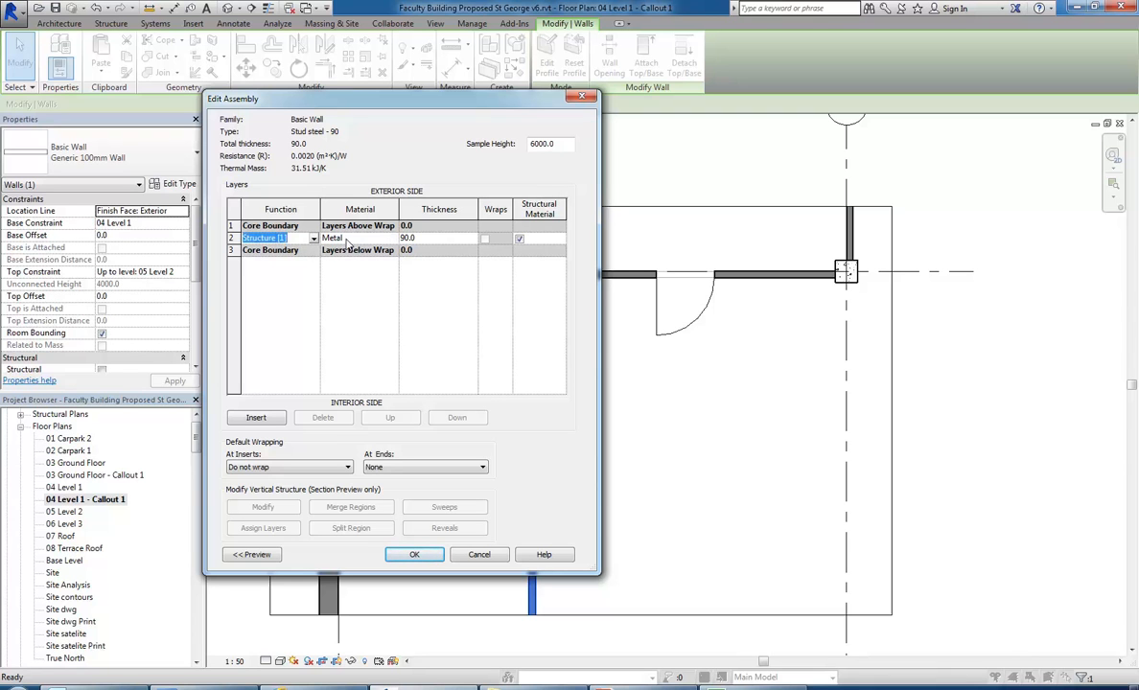
{"action": "left_click", "coordinate": [361, 239]}
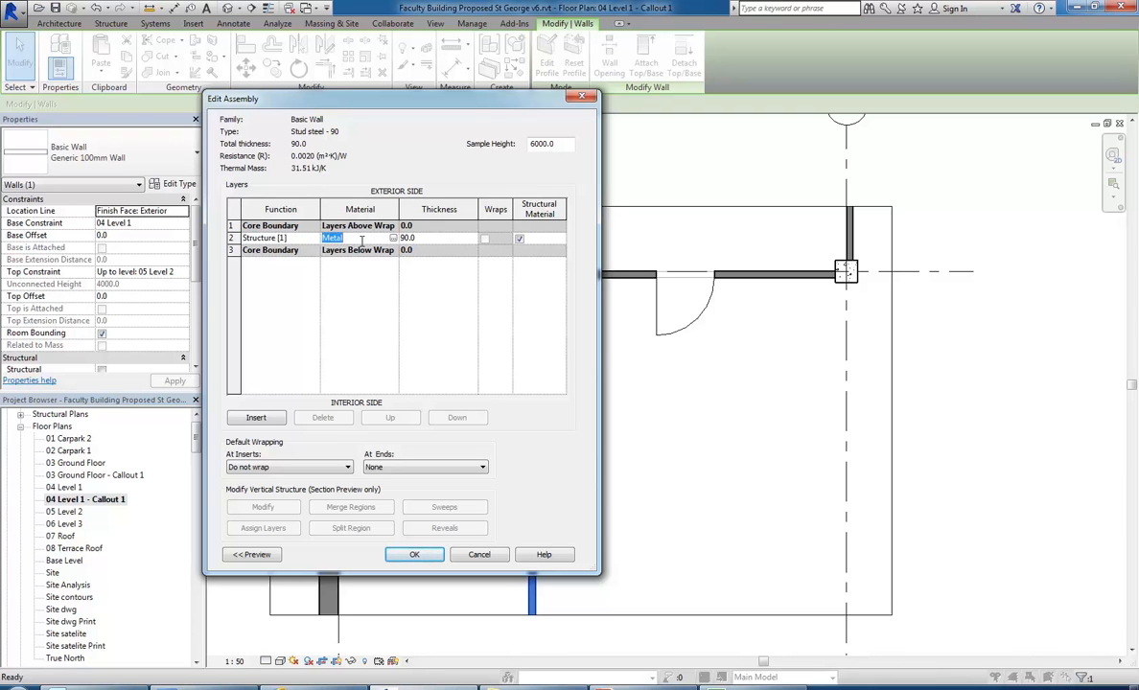
{"action": "left_click", "coordinate": [367, 240]}
{"action": "left_click", "coordinate": [475, 560]}
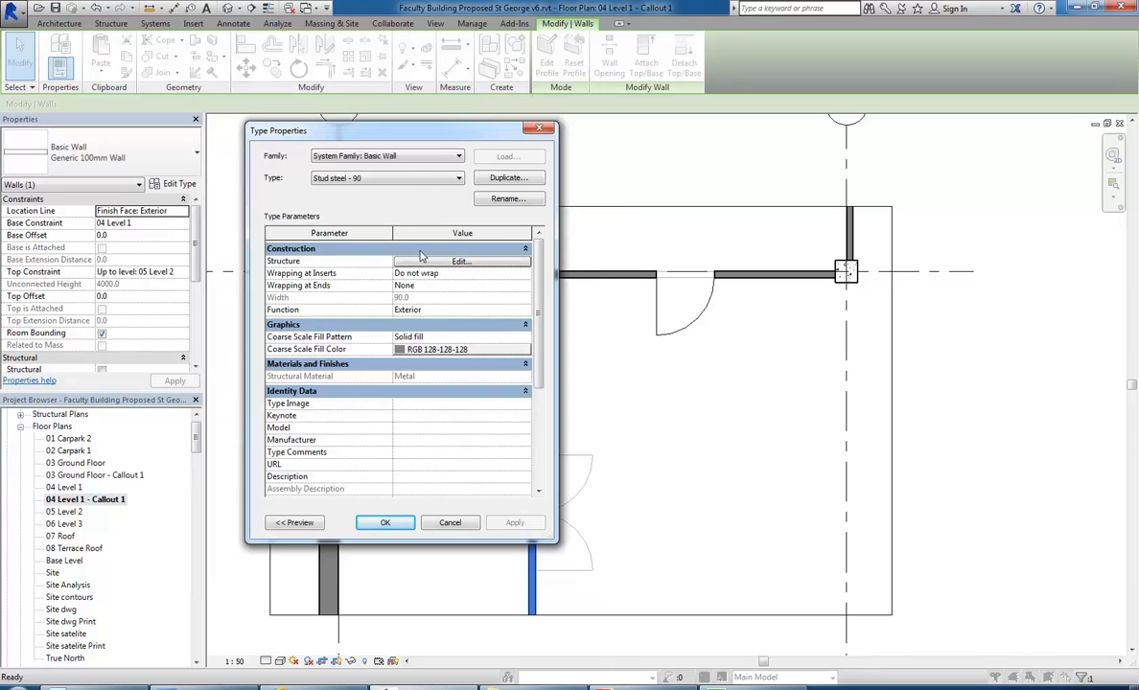
Step: Switch the type to Generic 100mm Wall, examine the structure layer's material and thickness, and close the assembly without changes
{"action": "left_click", "coordinate": [380, 177]}
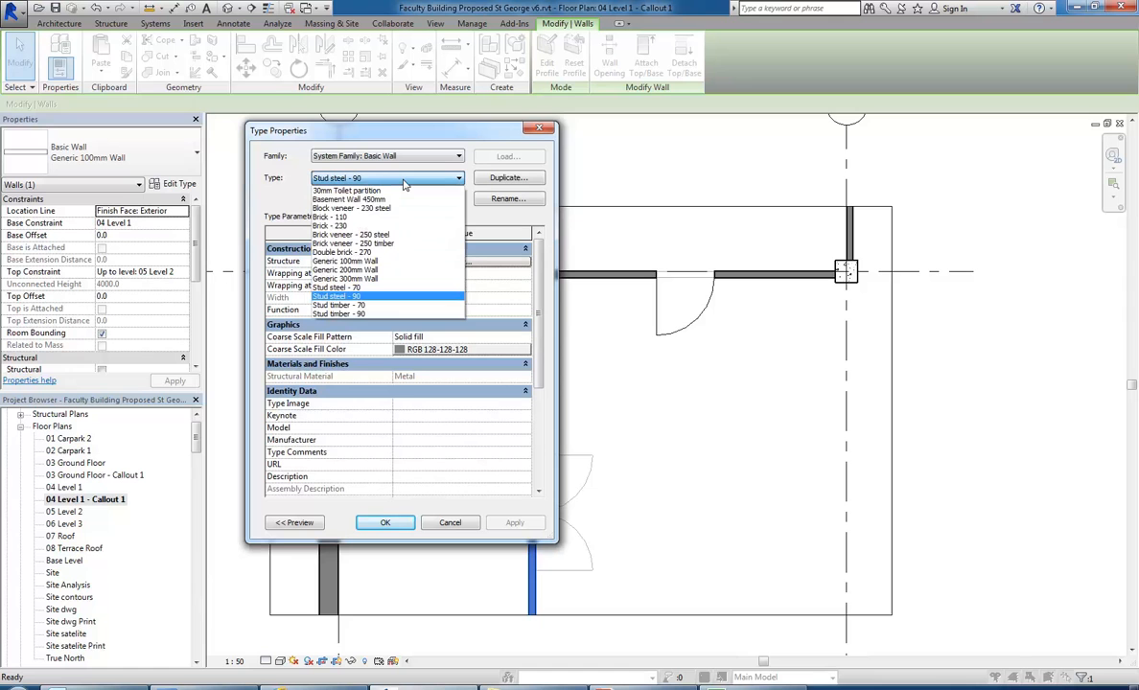
{"action": "left_click", "coordinate": [365, 263]}
{"action": "left_click", "coordinate": [425, 264]}
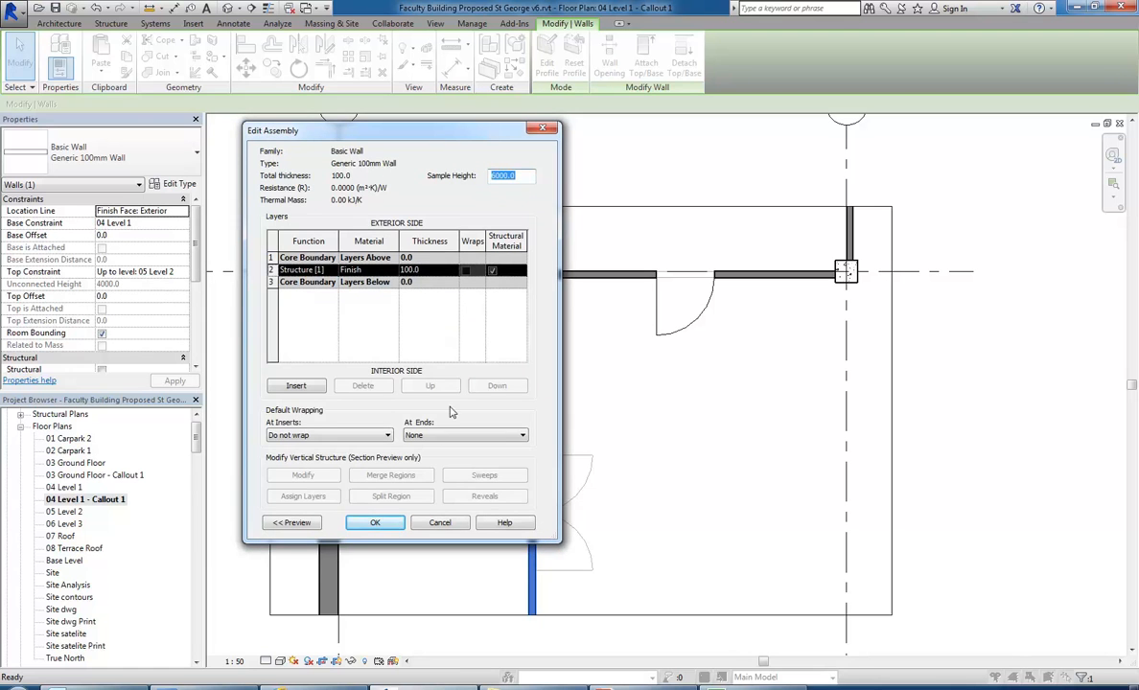
{"action": "left_click", "coordinate": [439, 522]}
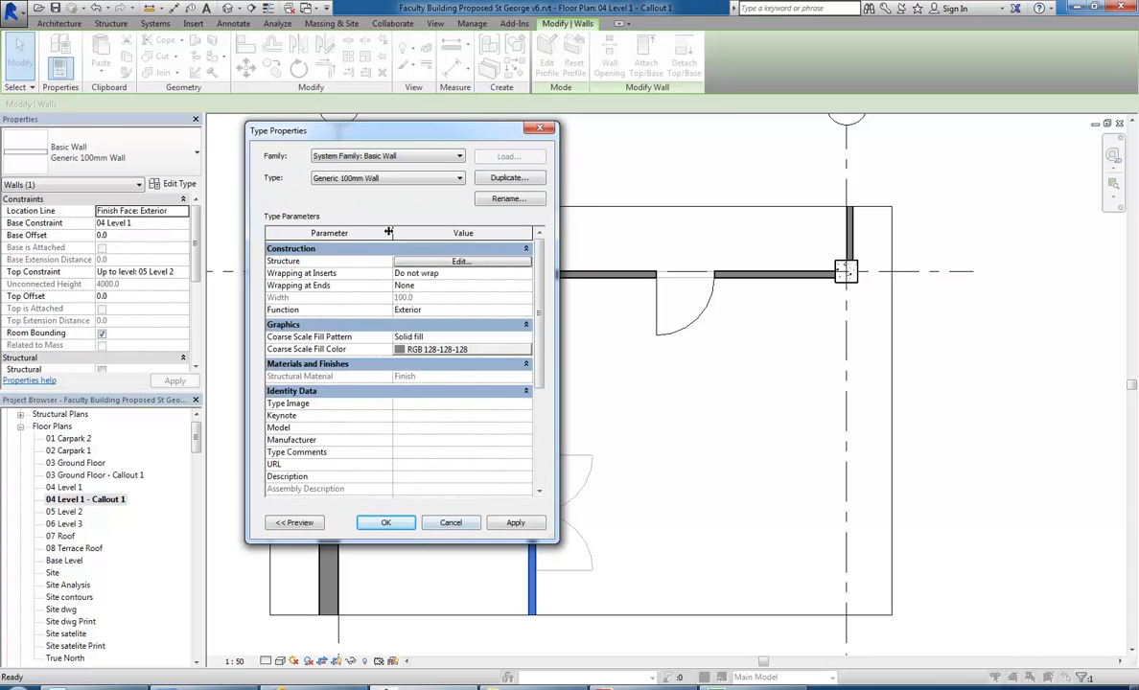
Step: Choose the Stud steel - 90 wall type again and open its layer structure for editing
{"action": "left_click", "coordinate": [399, 178]}
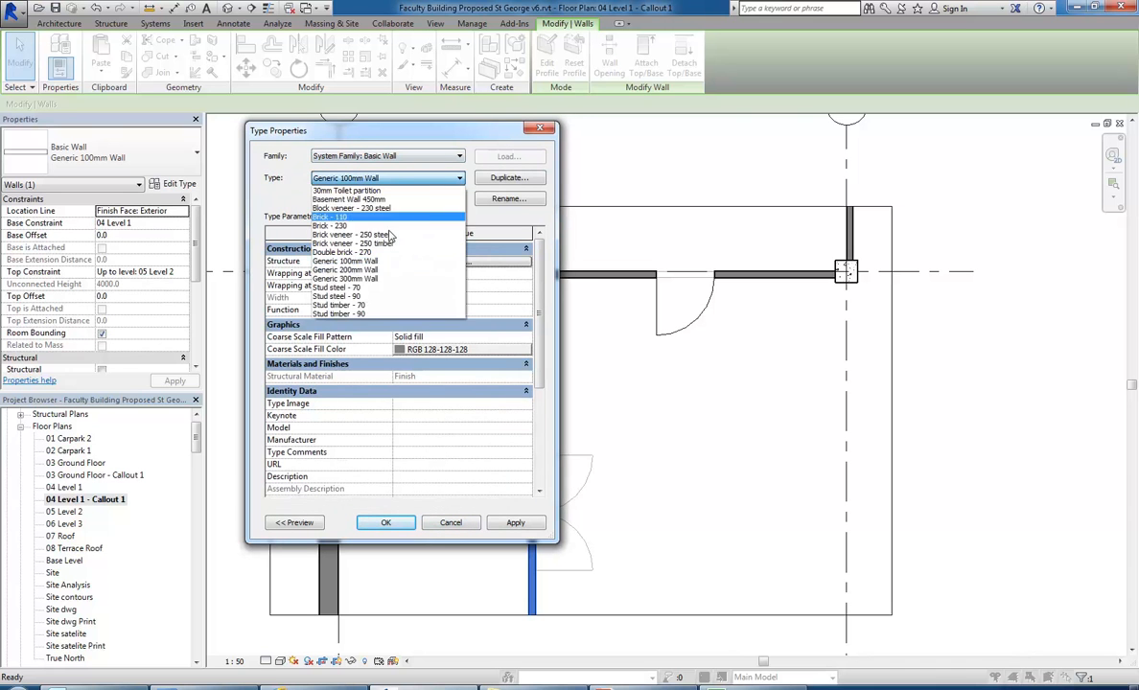
{"action": "left_click", "coordinate": [361, 298]}
{"action": "left_click", "coordinate": [443, 262]}
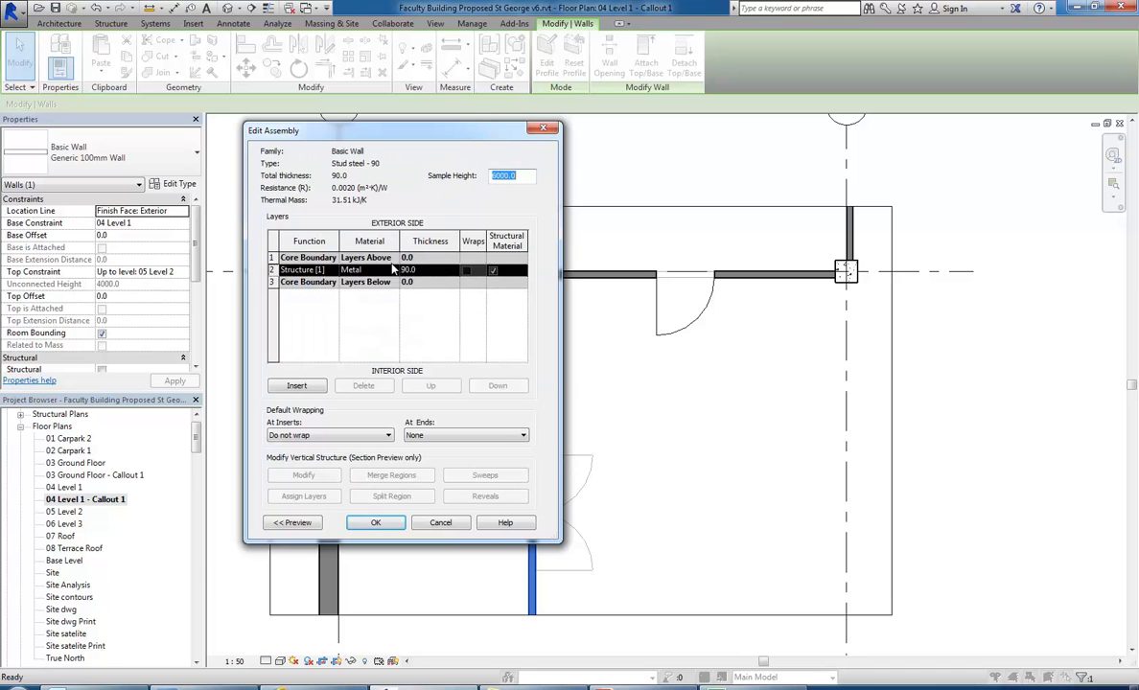
Step: Open the material selection for the structure layer and reset the layer's material to By Category
{"action": "left_click", "coordinate": [383, 270]}
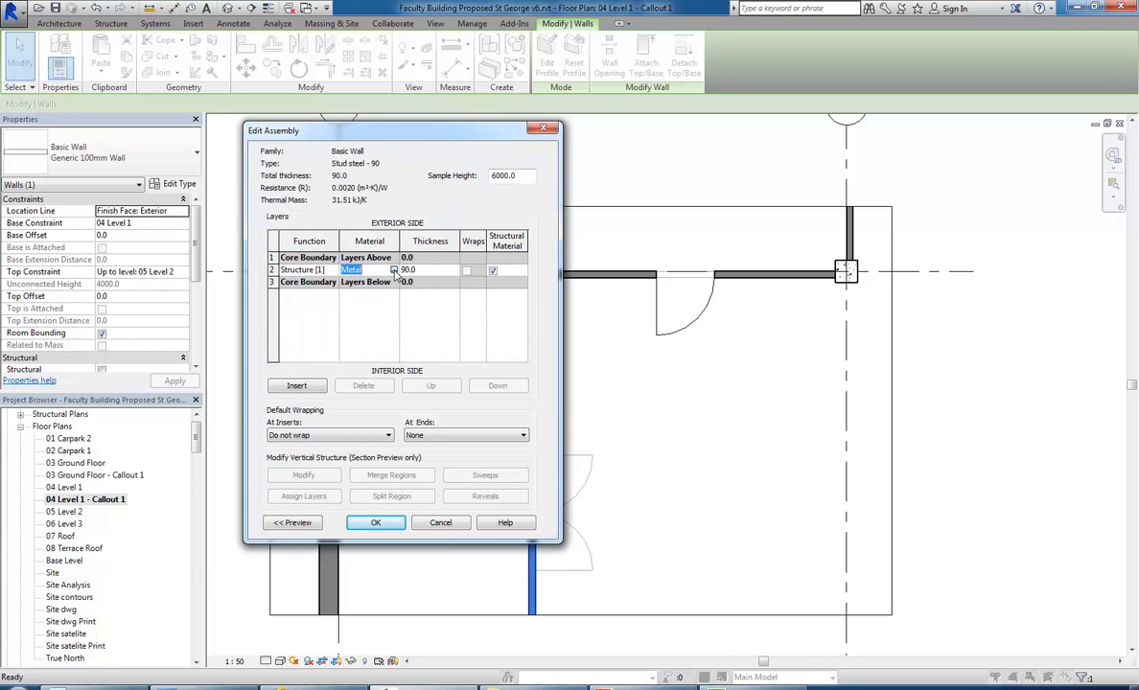
{"action": "left_click", "coordinate": [393, 270]}
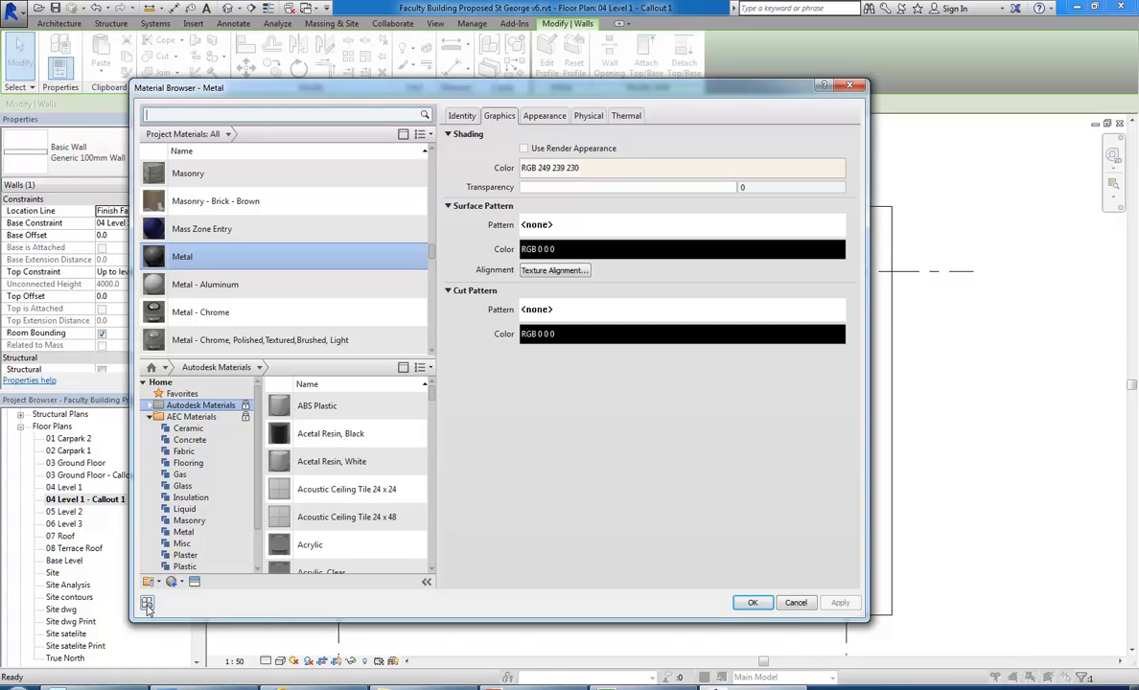
{"action": "left_click", "coordinate": [146, 603]}
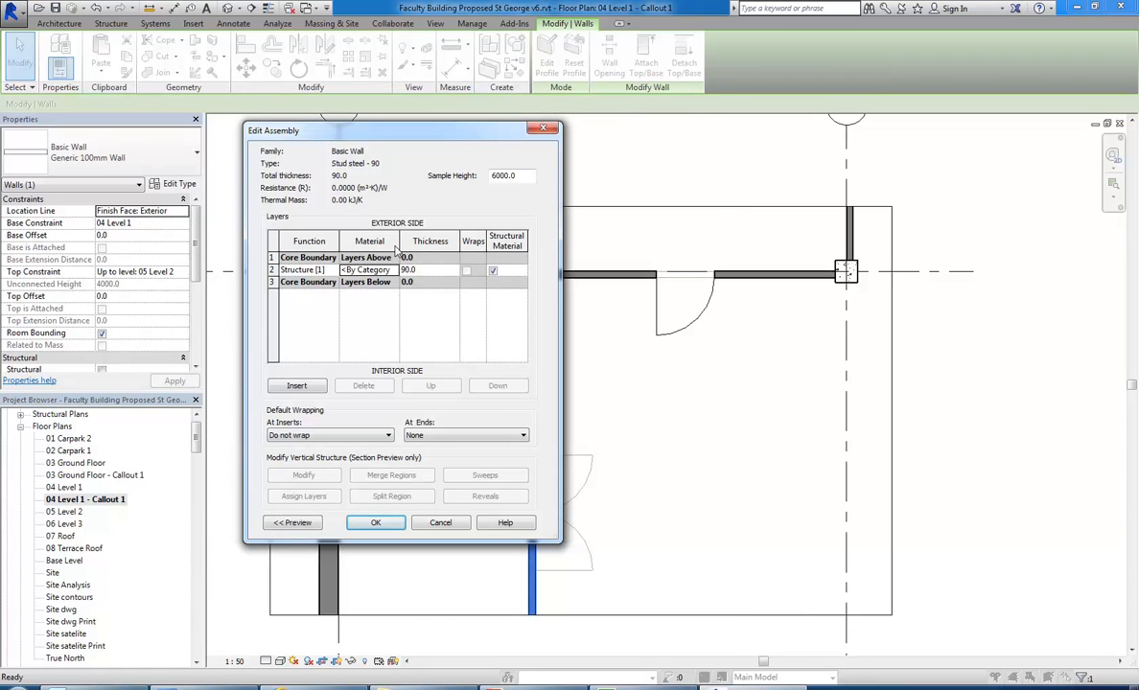
Step: Widen the Material column in the layer table and assign the project material Metal to the structure layer
{"action": "double_click", "coordinate": [398, 241]}
{"action": "left_click", "coordinate": [413, 270]}
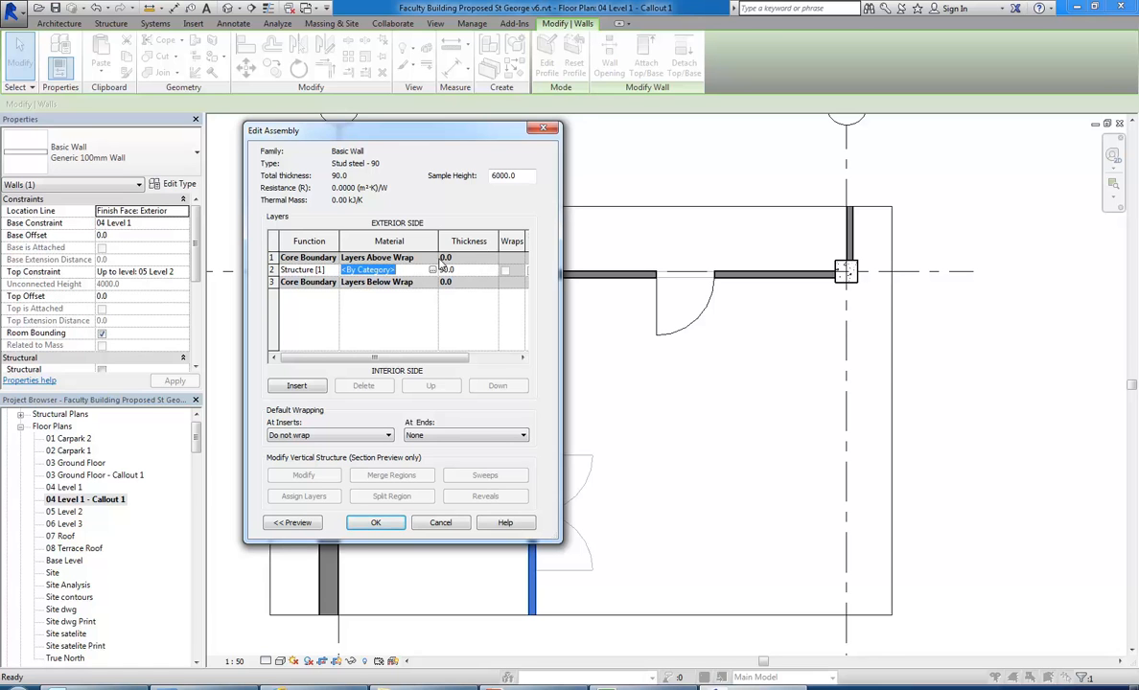
{"action": "left_click", "coordinate": [411, 272]}
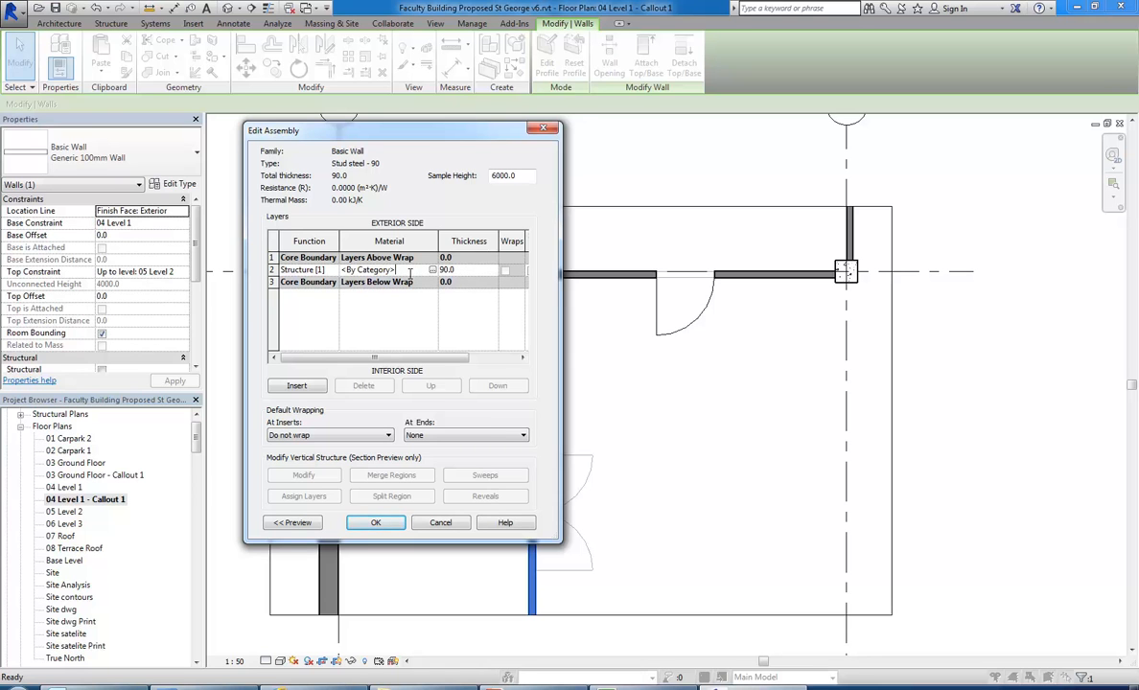
{"action": "left_click", "coordinate": [432, 271]}
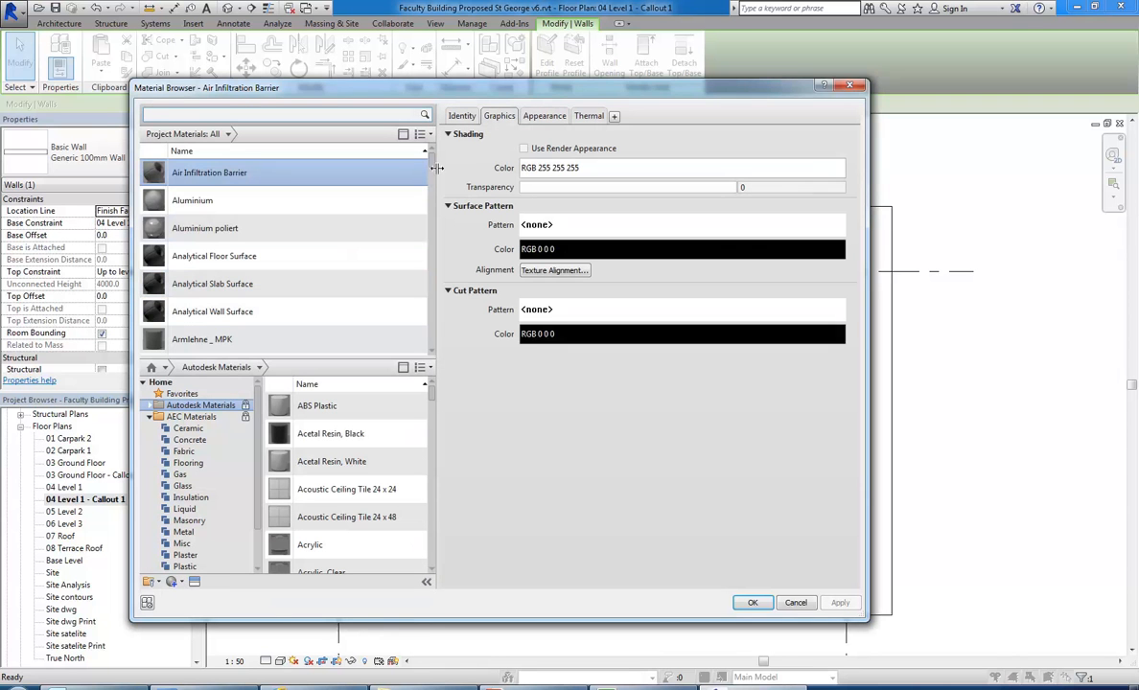
{"action": "scroll", "coordinate": [431, 212], "scroll_direction": "down", "scroll_amount": 10}
{"action": "left_click_drag", "start_coordinate": [429, 222], "coordinate": [429, 255]}
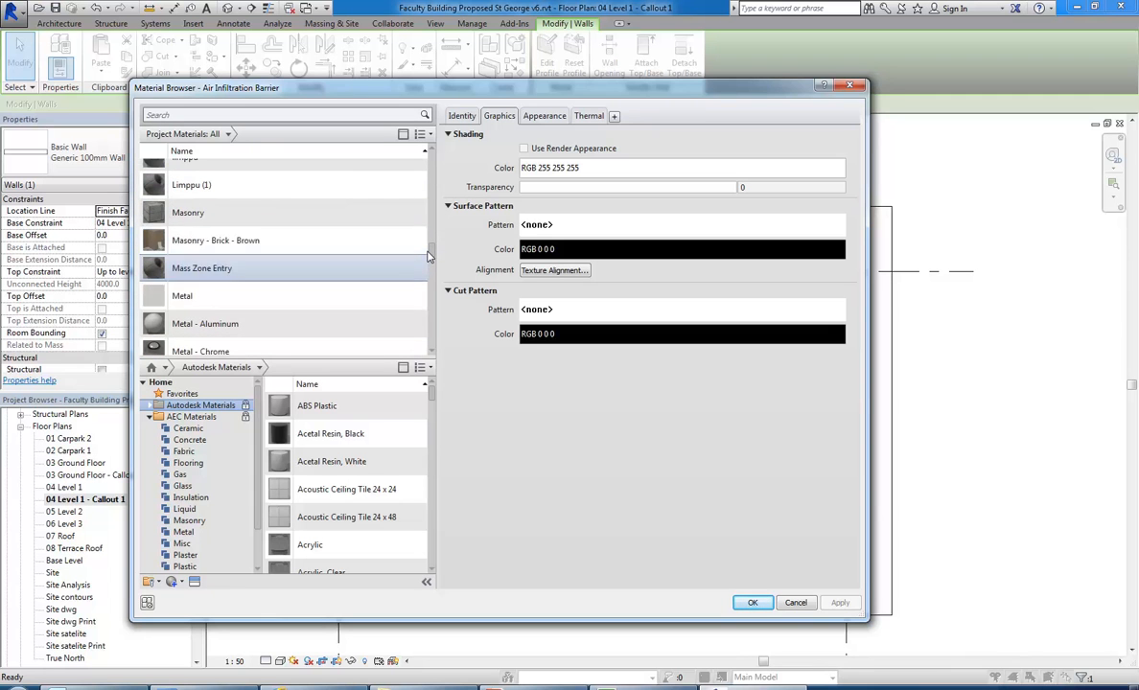
{"action": "left_click", "coordinate": [146, 290]}
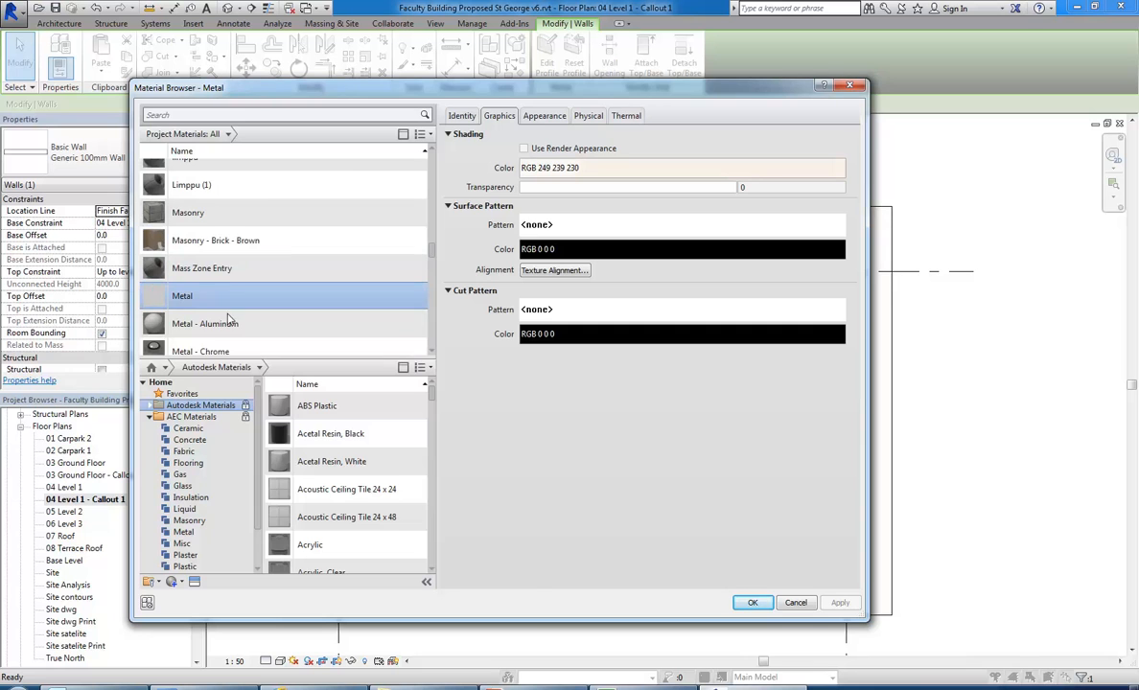
{"action": "left_click", "coordinate": [752, 602]}
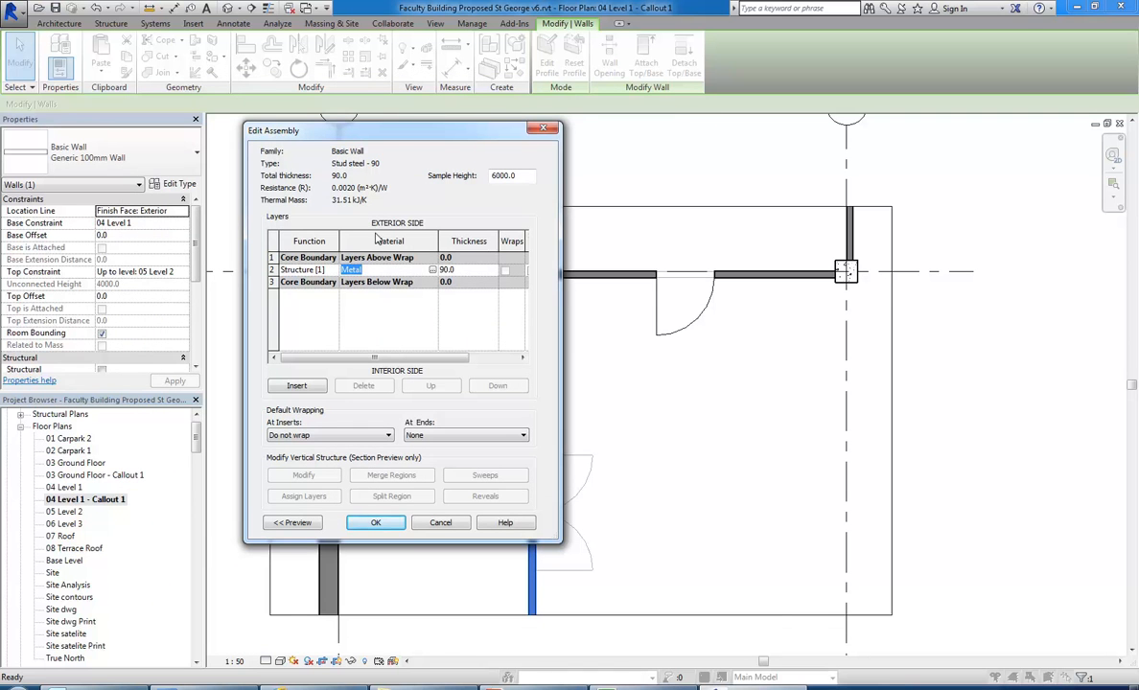
Step: Open the structure layer's Metal material and examine its identity, graphics and appearance settings
{"action": "left_click", "coordinate": [379, 269]}
{"action": "left_click", "coordinate": [431, 271]}
{"action": "left_click", "coordinate": [432, 271]}
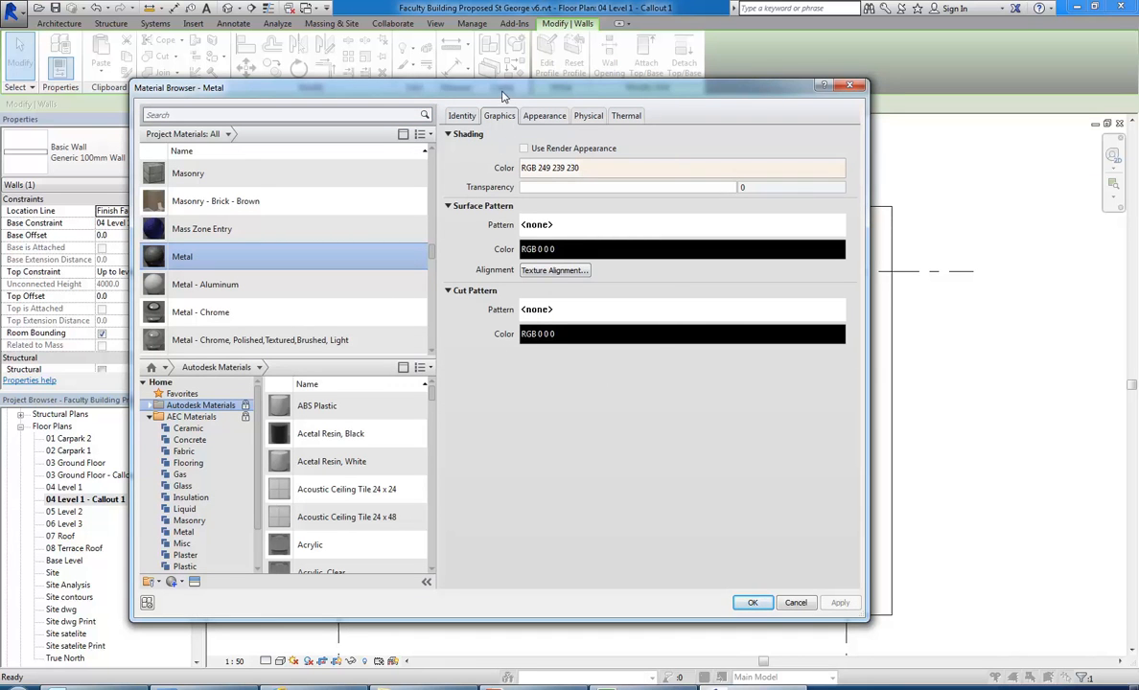
{"action": "left_click_drag", "start_coordinate": [453, 89], "coordinate": [434, 96]}
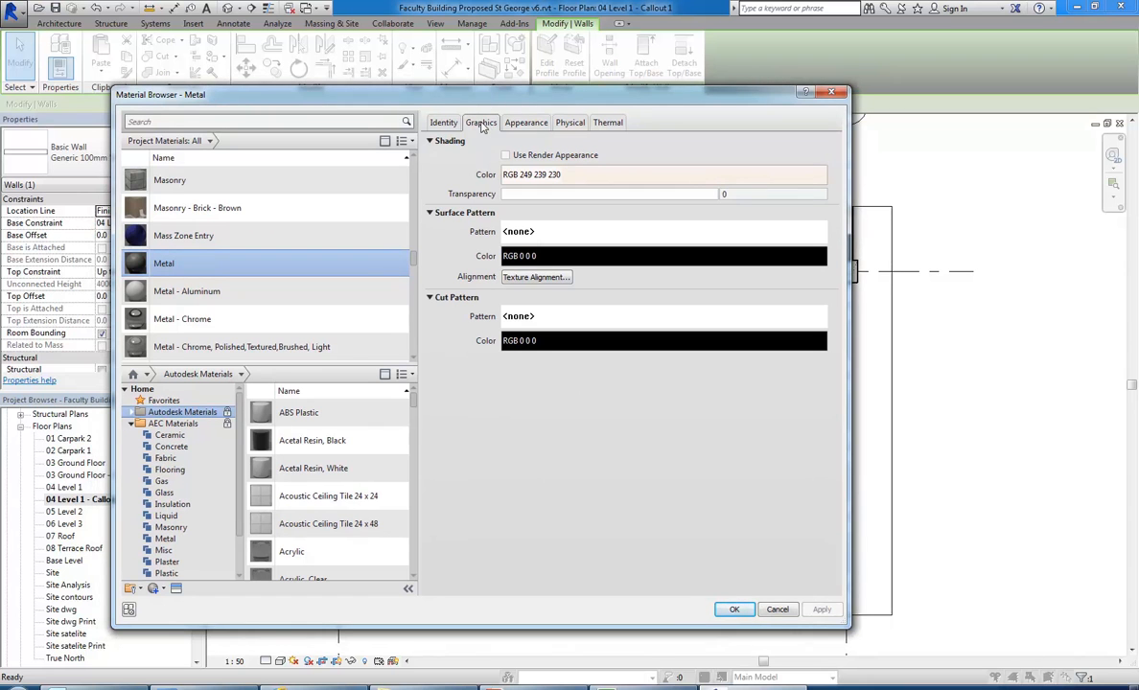
{"action": "left_click", "coordinate": [530, 125]}
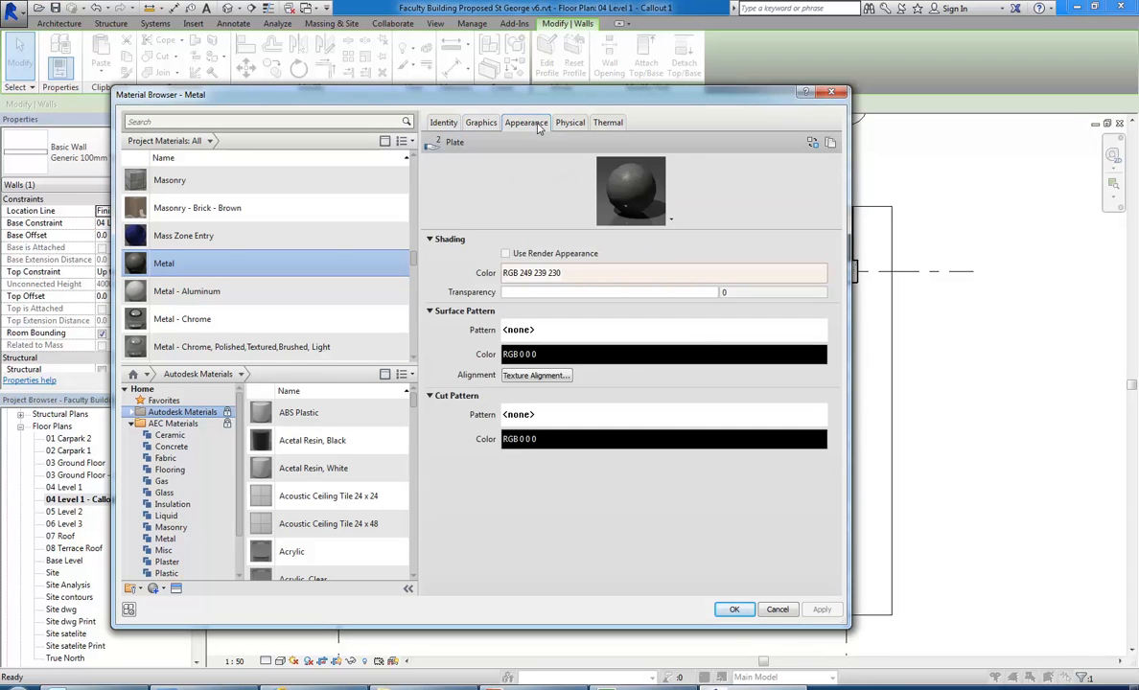
{"action": "left_click", "coordinate": [480, 124]}
{"action": "left_click", "coordinate": [520, 127]}
{"action": "left_click", "coordinate": [481, 122]}
{"action": "left_click", "coordinate": [443, 125]}
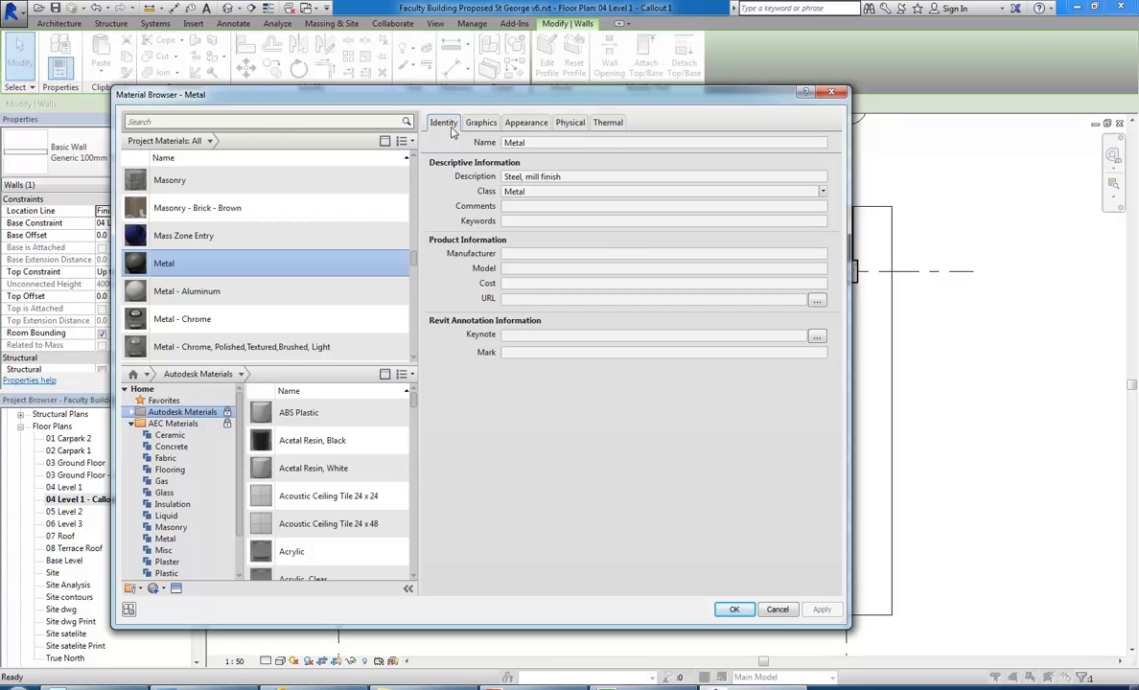
{"action": "left_click", "coordinate": [480, 122]}
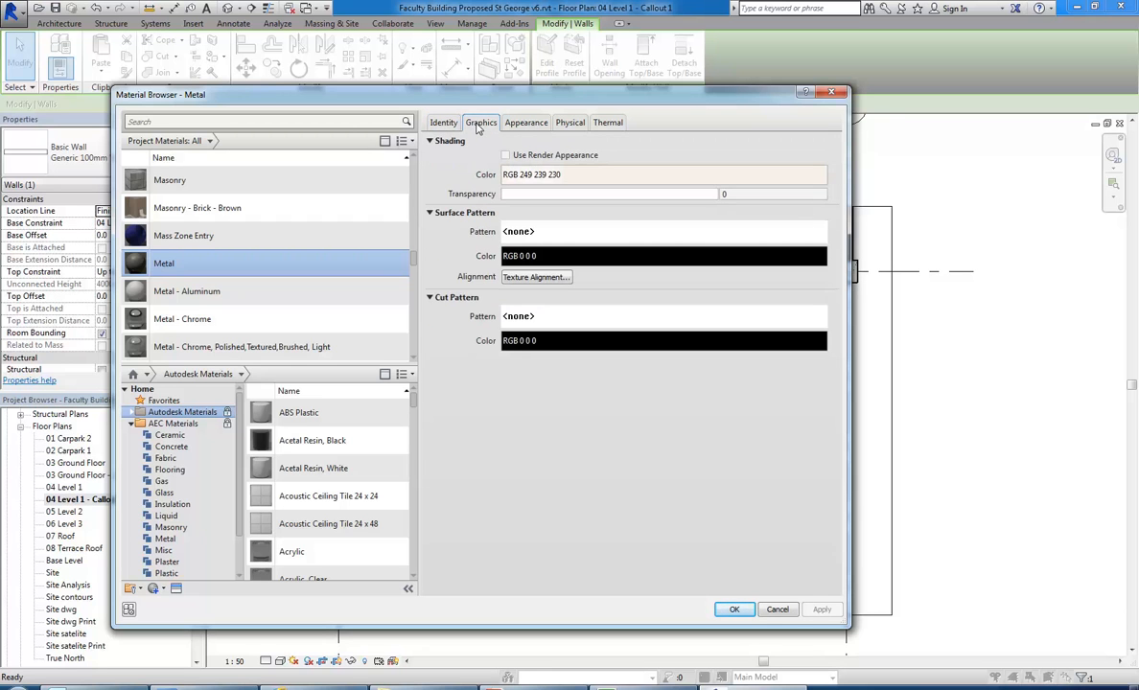
{"action": "left_click", "coordinate": [444, 124]}
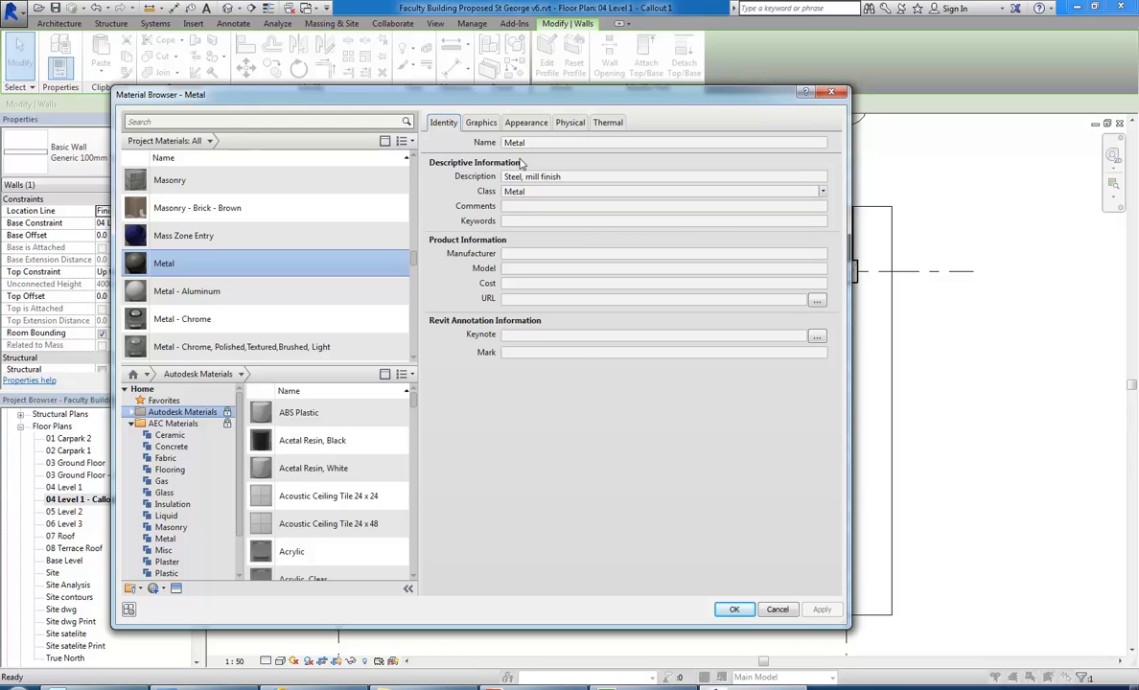
{"action": "left_click", "coordinate": [481, 123]}
{"action": "left_click", "coordinate": [523, 122]}
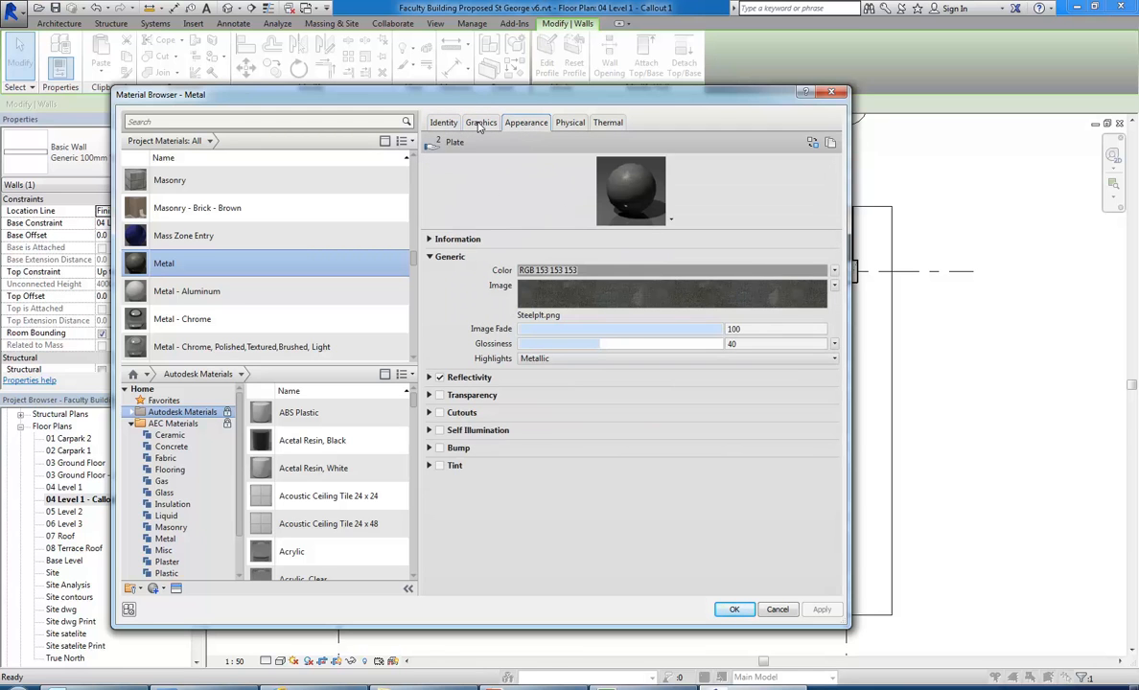
{"action": "left_click", "coordinate": [480, 124]}
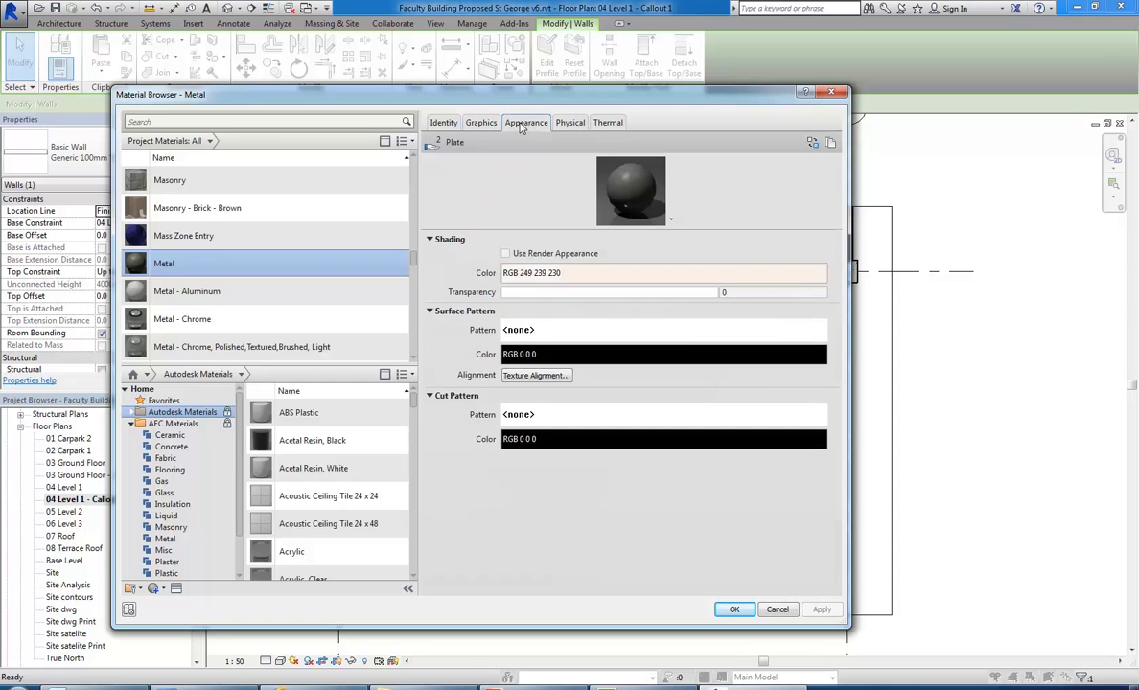
Step: Compare the Metal material's render appearance with its shading and pattern graphics, and check the options for its appearance asset
{"action": "left_click", "coordinate": [520, 124]}
{"action": "left_click", "coordinate": [483, 126]}
{"action": "left_click", "coordinate": [524, 127]}
{"action": "right_click", "coordinate": [519, 128]}
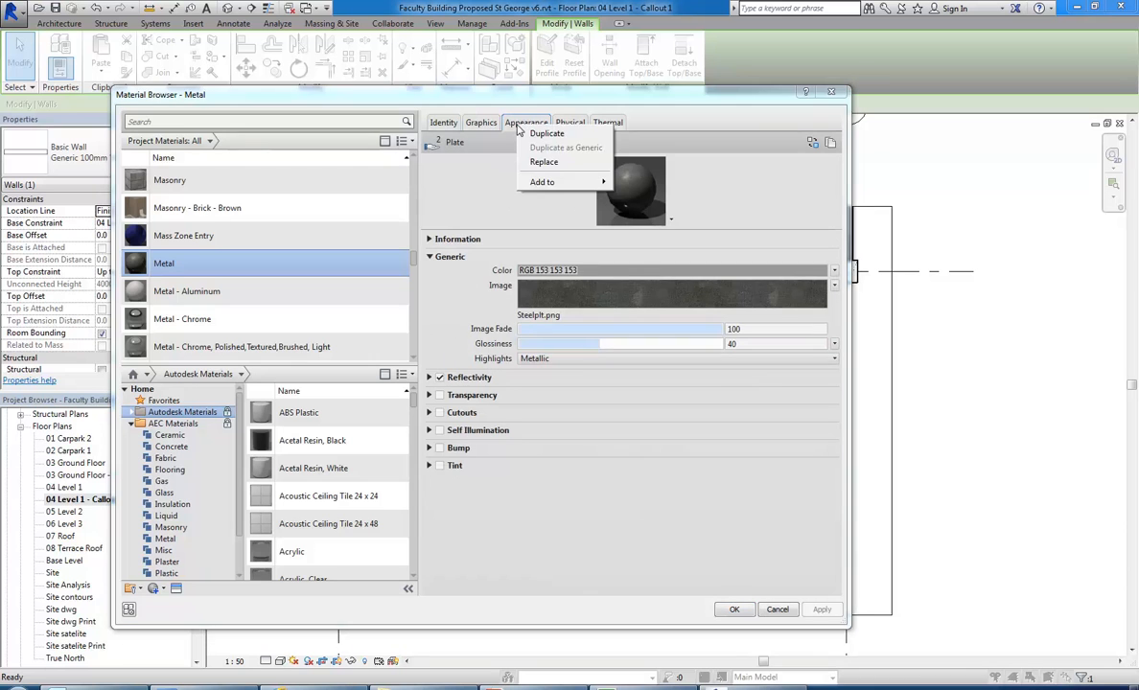
{"action": "left_click", "coordinate": [480, 122]}
{"action": "left_click", "coordinate": [527, 126]}
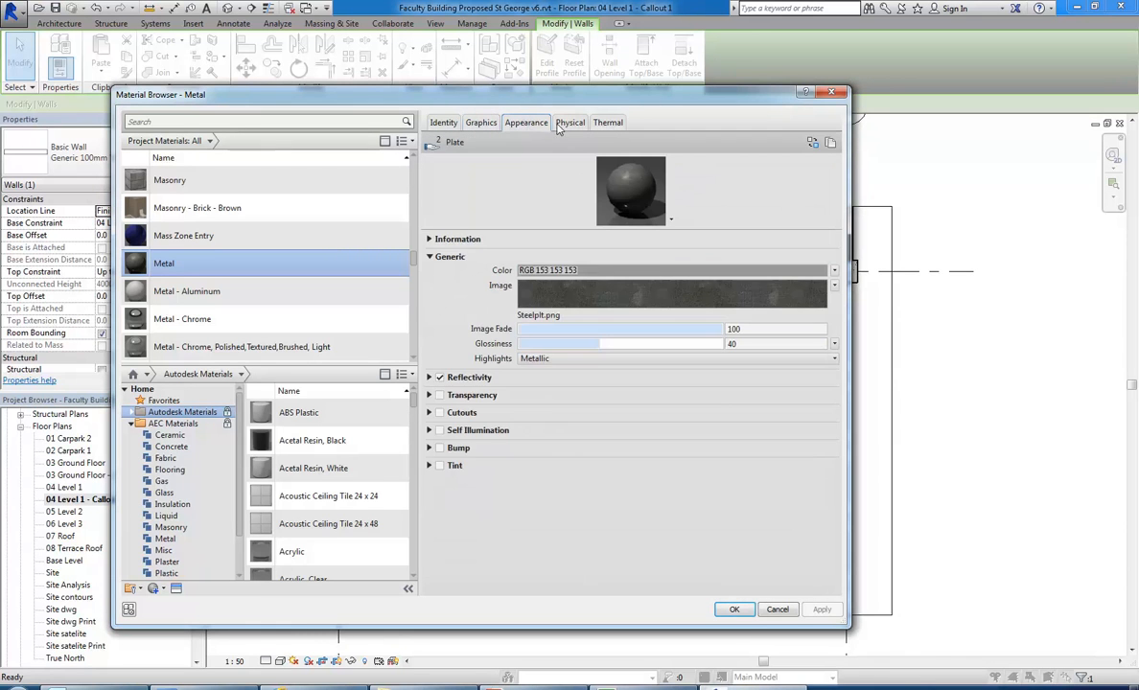
{"action": "left_click", "coordinate": [481, 124]}
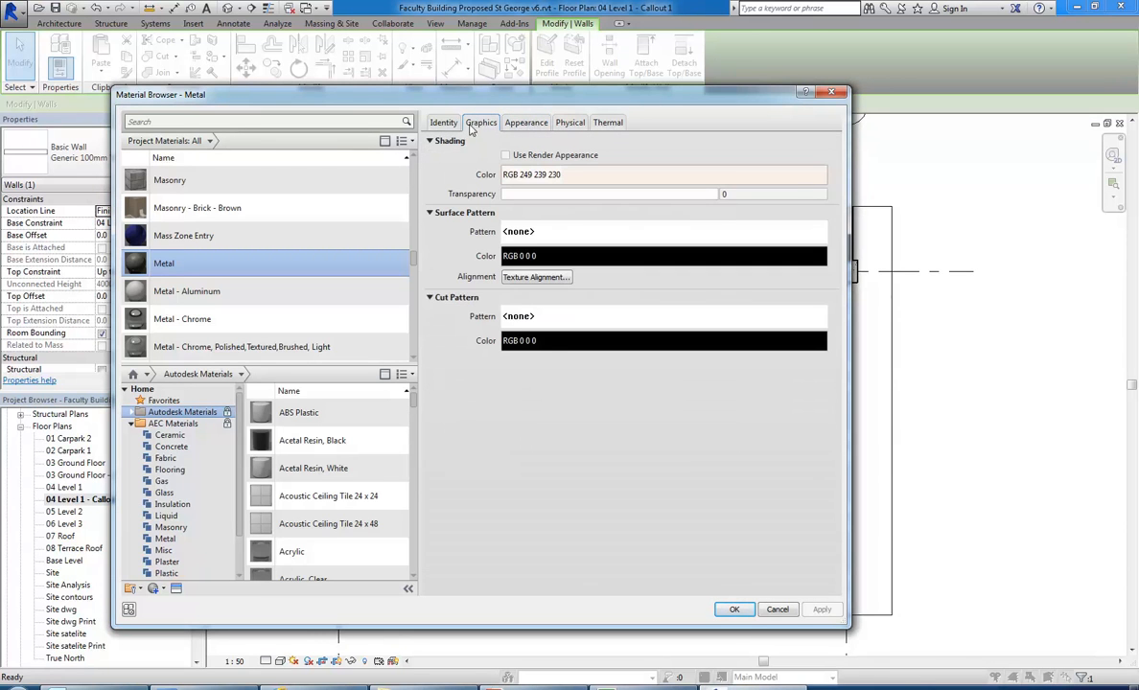
{"action": "left_click", "coordinate": [525, 127]}
{"action": "left_click", "coordinate": [475, 126]}
{"action": "left_click", "coordinate": [525, 123]}
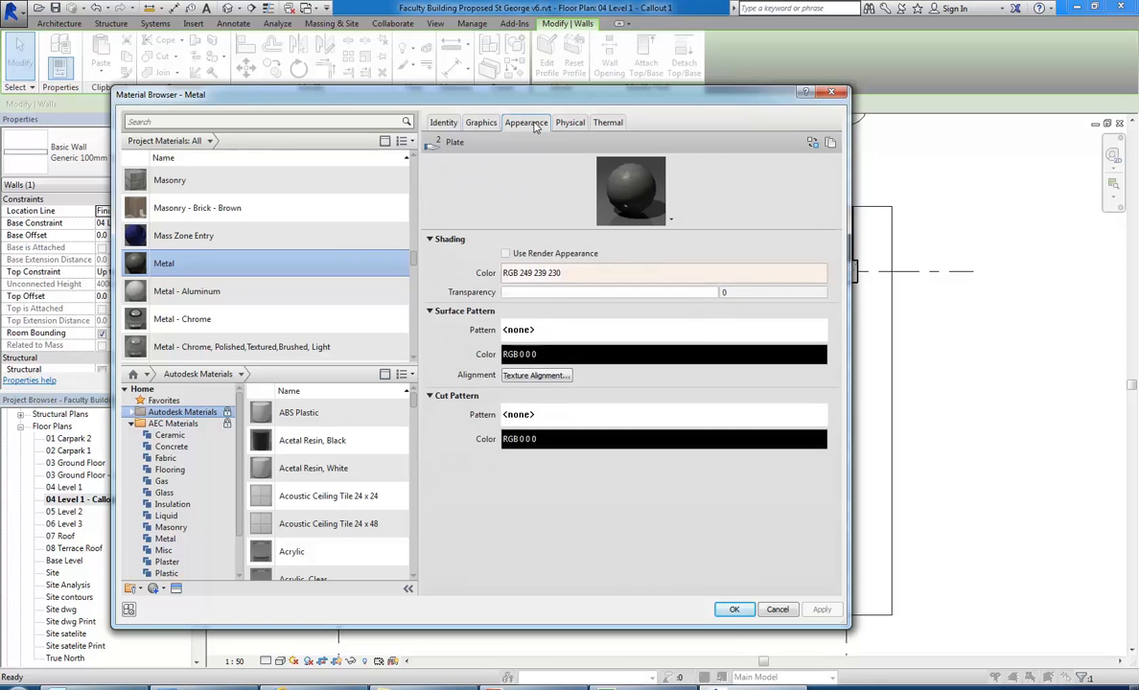
Step: Examine the Metal material's physical and thermal assets and the options to duplicate, replace or delete them
{"action": "right_click", "coordinate": [610, 124]}
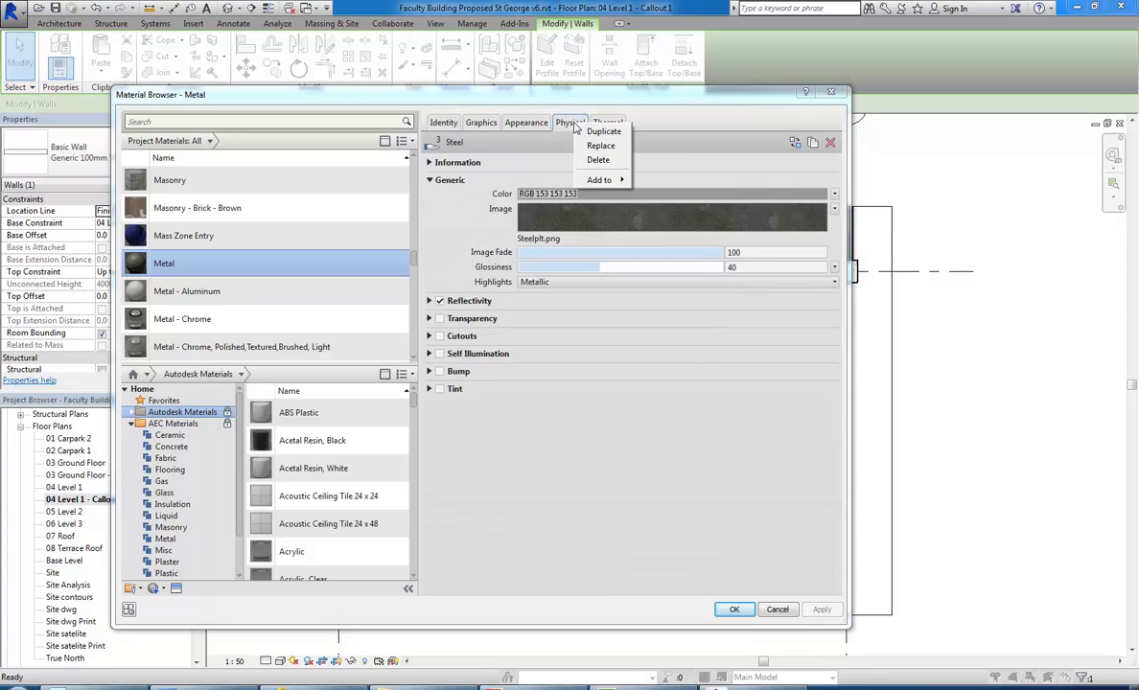
{"action": "left_click", "coordinate": [596, 160]}
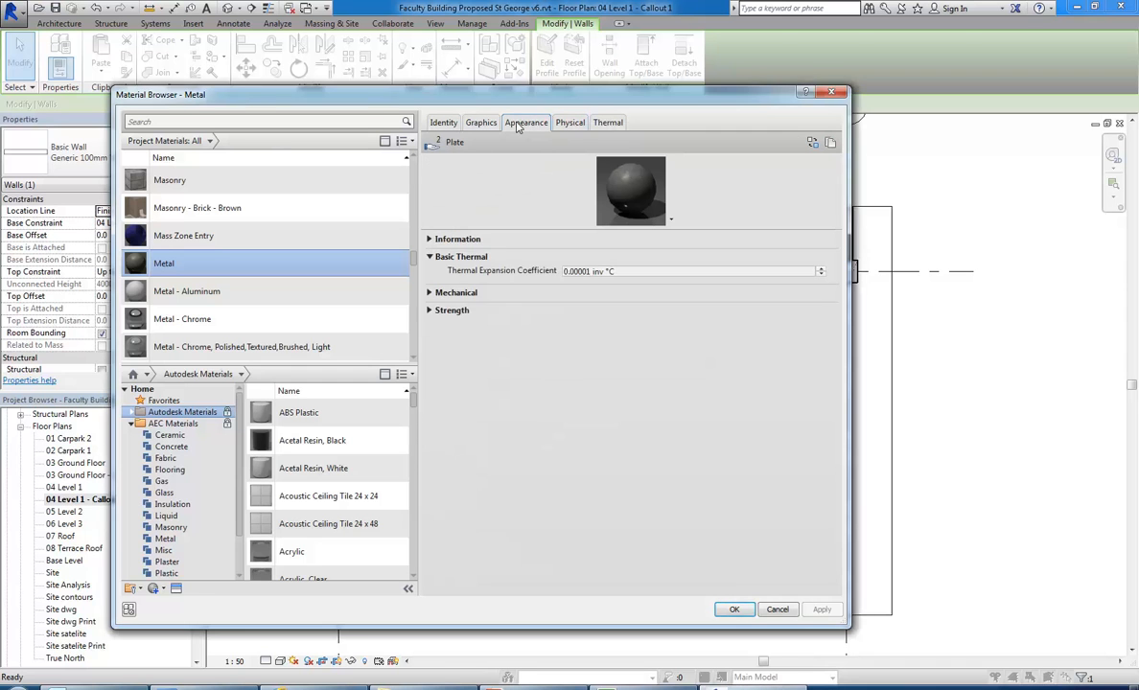
{"action": "right_click", "coordinate": [526, 123]}
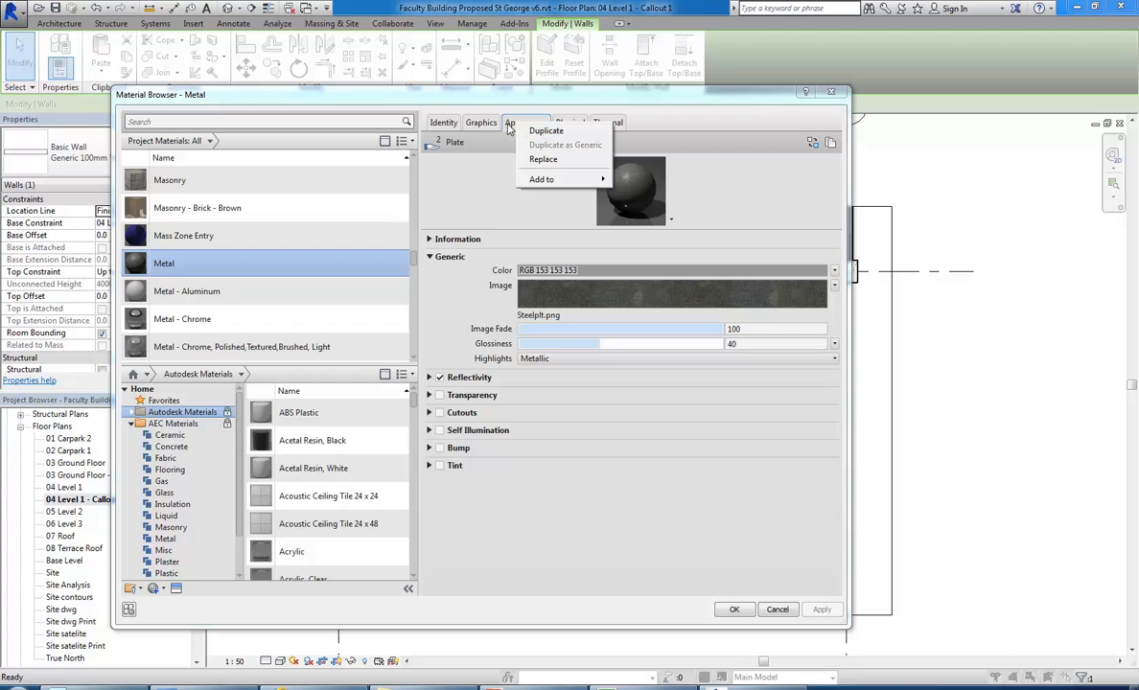
{"action": "left_click", "coordinate": [511, 125]}
{"action": "left_click", "coordinate": [569, 123]}
{"action": "right_click", "coordinate": [569, 125]}
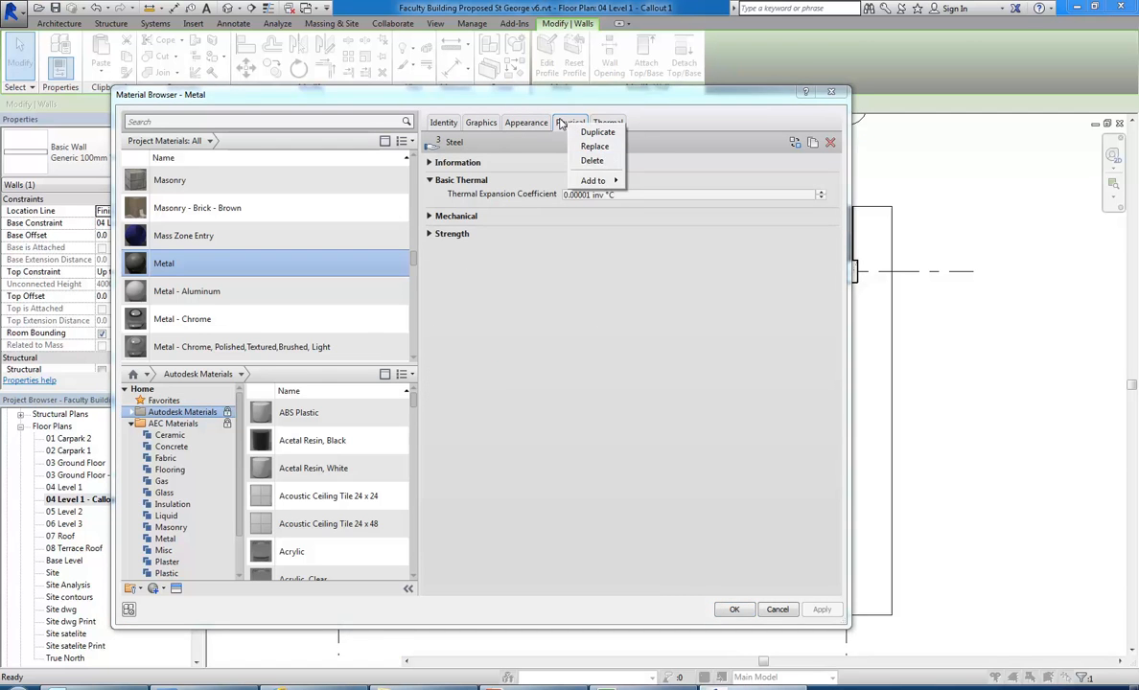
{"action": "left_click", "coordinate": [606, 122]}
{"action": "left_click", "coordinate": [606, 123]}
{"action": "right_click", "coordinate": [605, 126]}
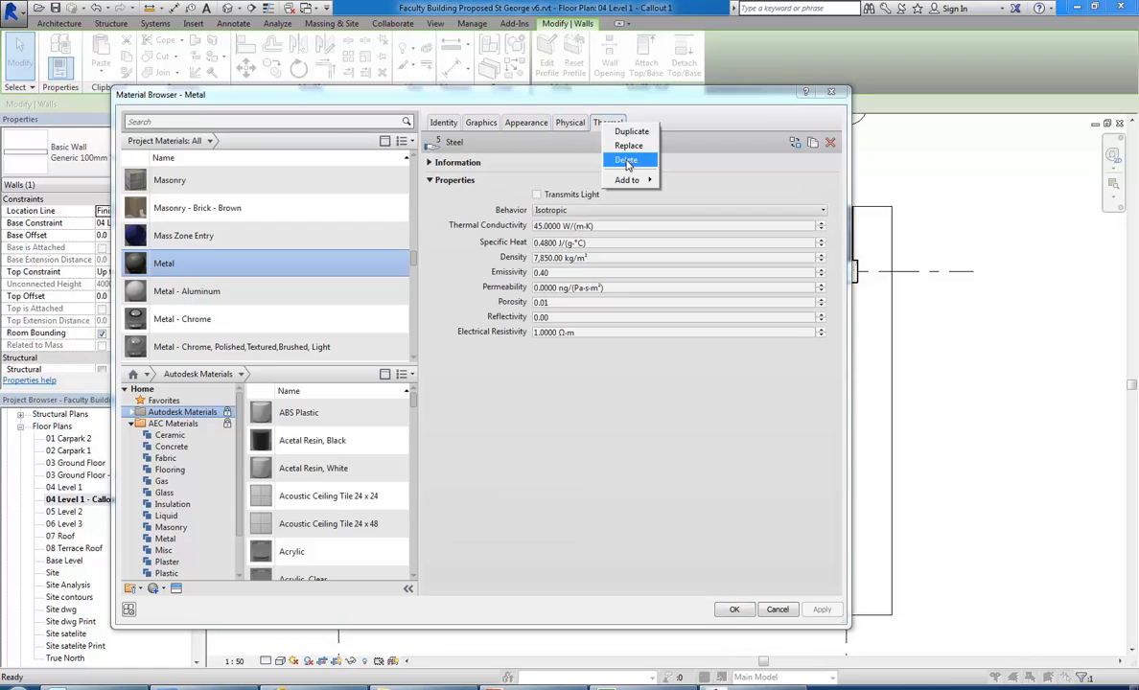
{"action": "left_click", "coordinate": [569, 122]}
{"action": "left_click", "coordinate": [570, 123]}
{"action": "left_click", "coordinate": [608, 123]}
{"action": "left_click", "coordinate": [570, 123]}
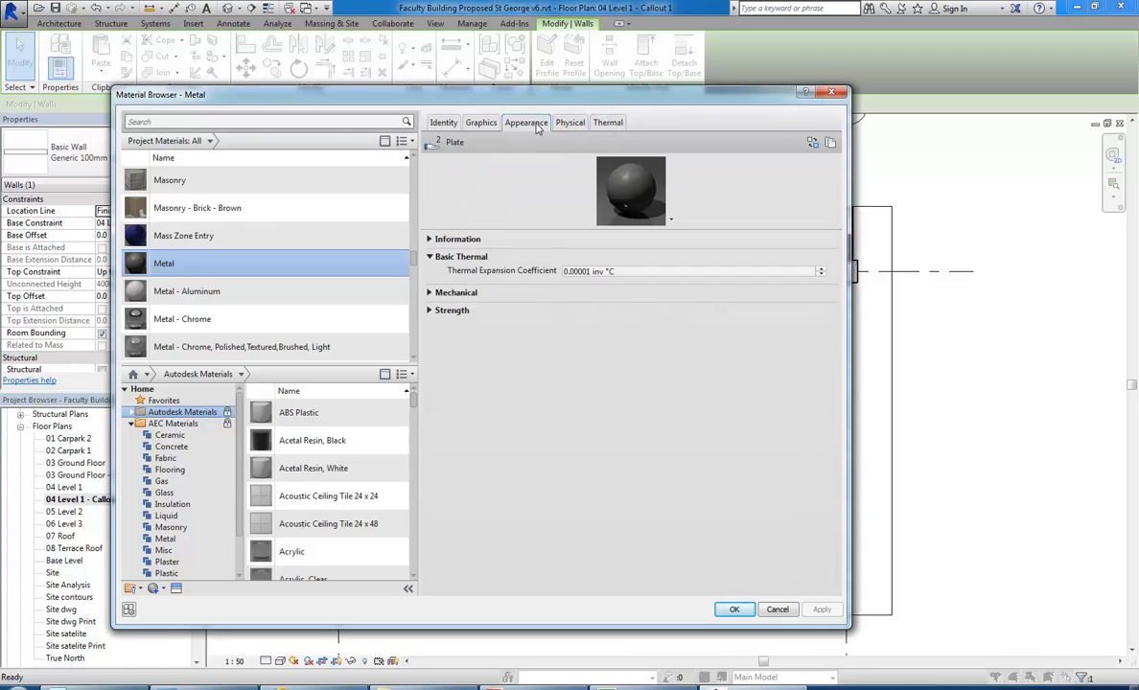
Step: Review the Metal material's surface and cut pattern graphics, and close the material browser keeping Metal for the structure layer
{"action": "left_click", "coordinate": [525, 123]}
{"action": "left_click", "coordinate": [473, 128]}
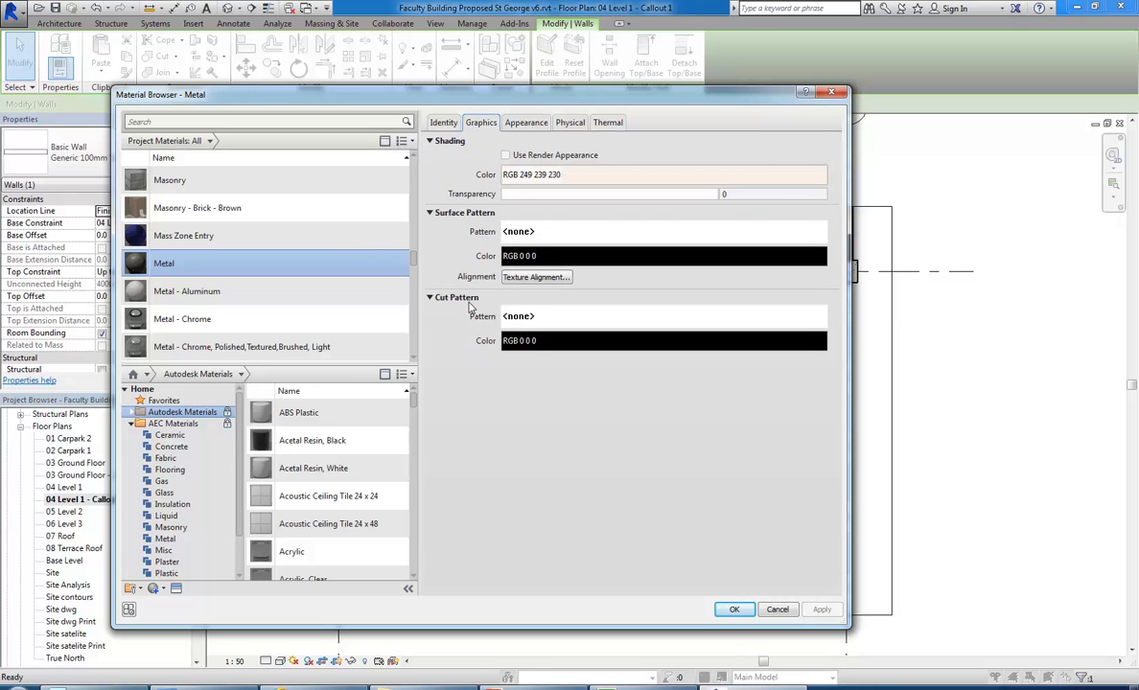
{"action": "left_click_drag", "start_coordinate": [397, 98], "coordinate": [477, 66]}
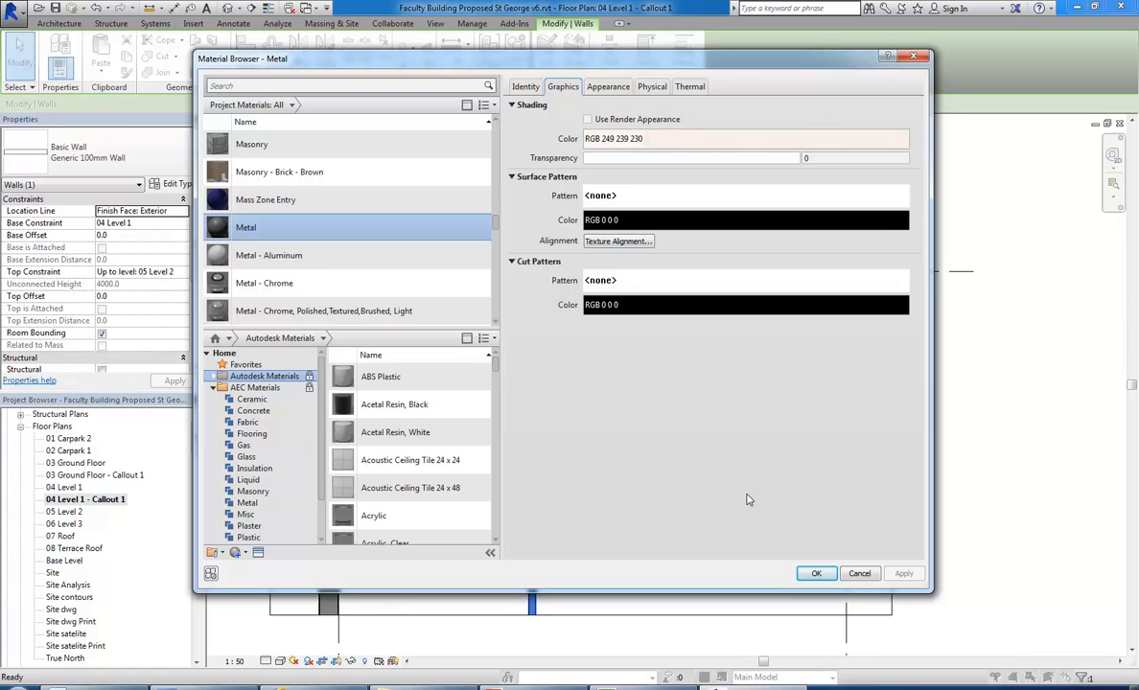
{"action": "left_click", "coordinate": [816, 574]}
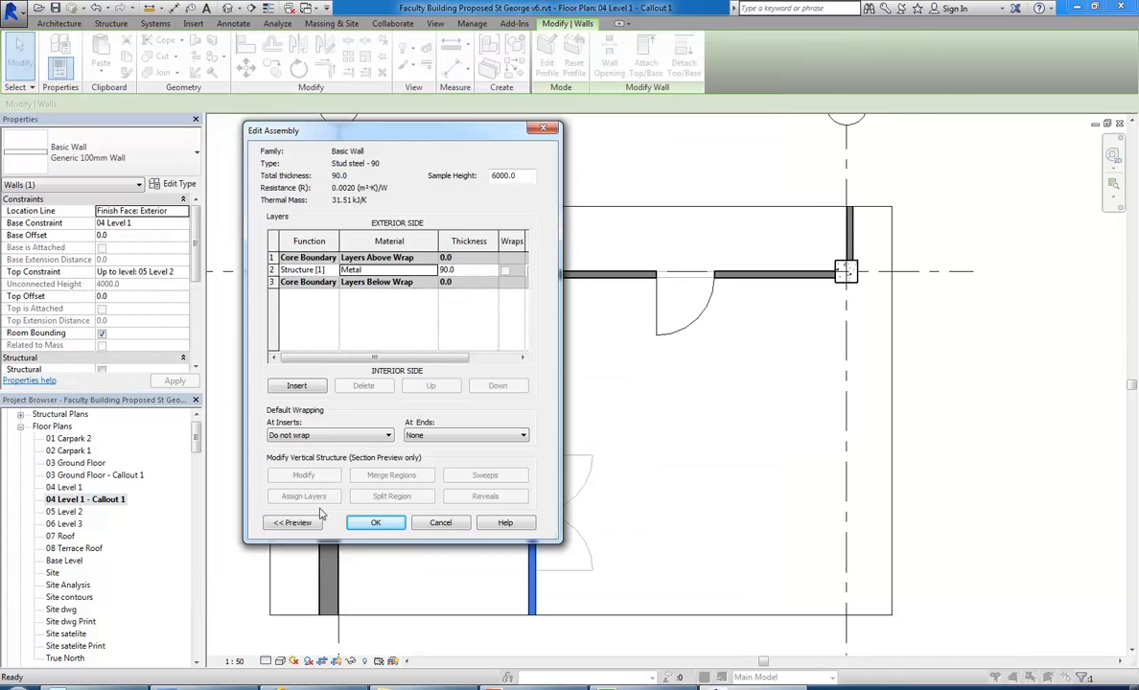
Step: Confirm the Stud steel - 90 assembly with its 90 mm metal structure and apply this type to the vertical interior wall
{"action": "left_click", "coordinate": [366, 523]}
{"action": "left_click", "coordinate": [384, 526]}
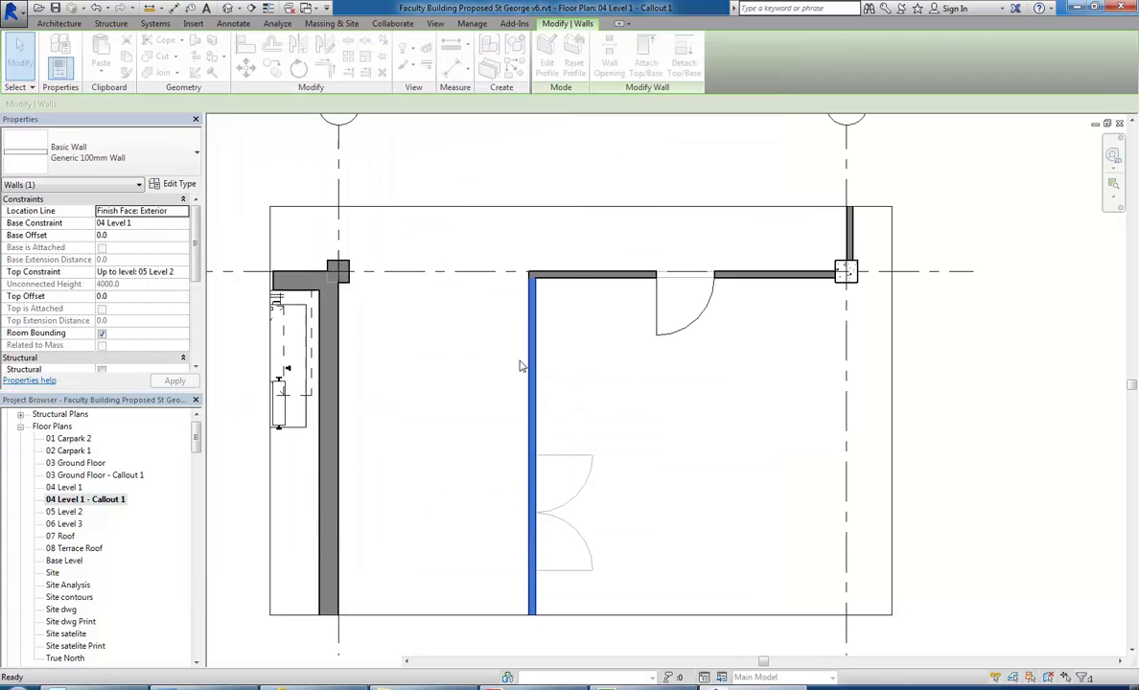
{"action": "left_click", "coordinate": [580, 299]}
Step: Examine the Generic 100mm Wall type properties of the interior wall with the single door, including its coarse scale fill
{"action": "scroll", "coordinate": [587, 309], "scroll_direction": "up", "scroll_amount": 3}
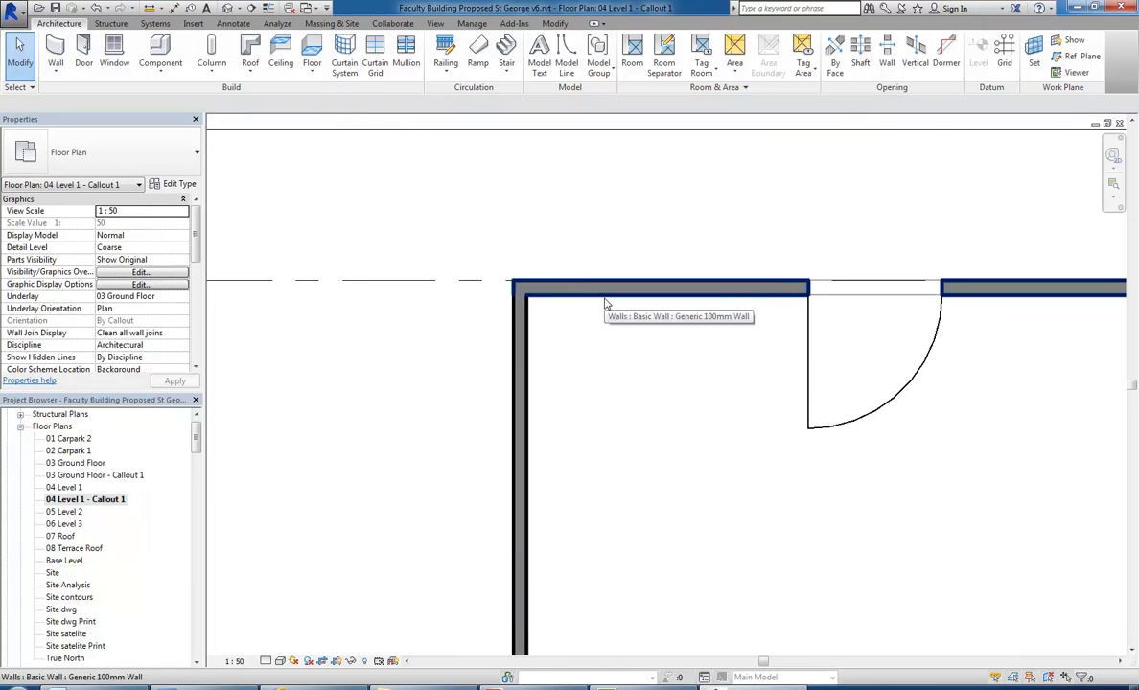
{"action": "scroll", "coordinate": [621, 388], "scroll_direction": "down", "scroll_amount": 2}
{"action": "middle_click_drag", "start_coordinate": [623, 387], "coordinate": [605, 299]}
{"action": "scroll", "coordinate": [612, 327], "scroll_direction": "down", "scroll_amount": 1}
{"action": "scroll", "coordinate": [605, 330], "scroll_direction": "down", "scroll_amount": 2}
{"action": "mouse_move", "coordinate": [616, 341]}
{"action": "middle_mouse_down"}
{"action": "mouse_move", "coordinate": [604, 301]}
{"action": "mouse_move", "coordinate": [600, 348]}
{"action": "mouse_move", "coordinate": [602, 338]}
{"action": "middle_mouse_up"}
{"action": "scroll", "coordinate": [600, 348], "scroll_direction": "up", "scroll_amount": 1}
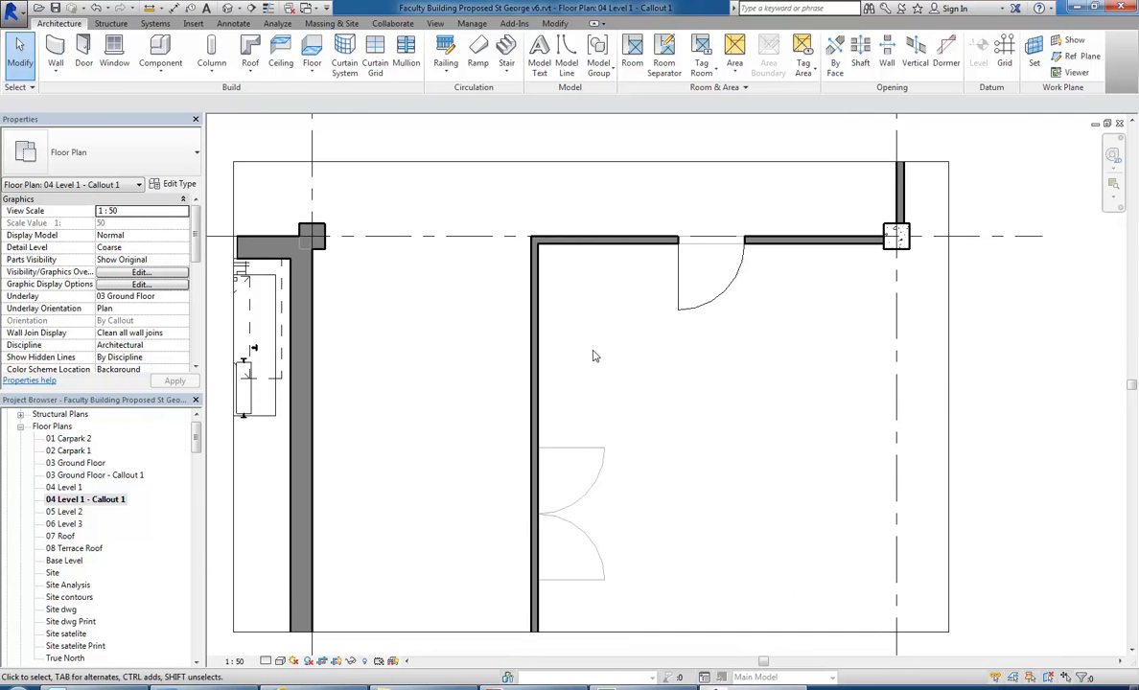
{"action": "left_click", "coordinate": [588, 240]}
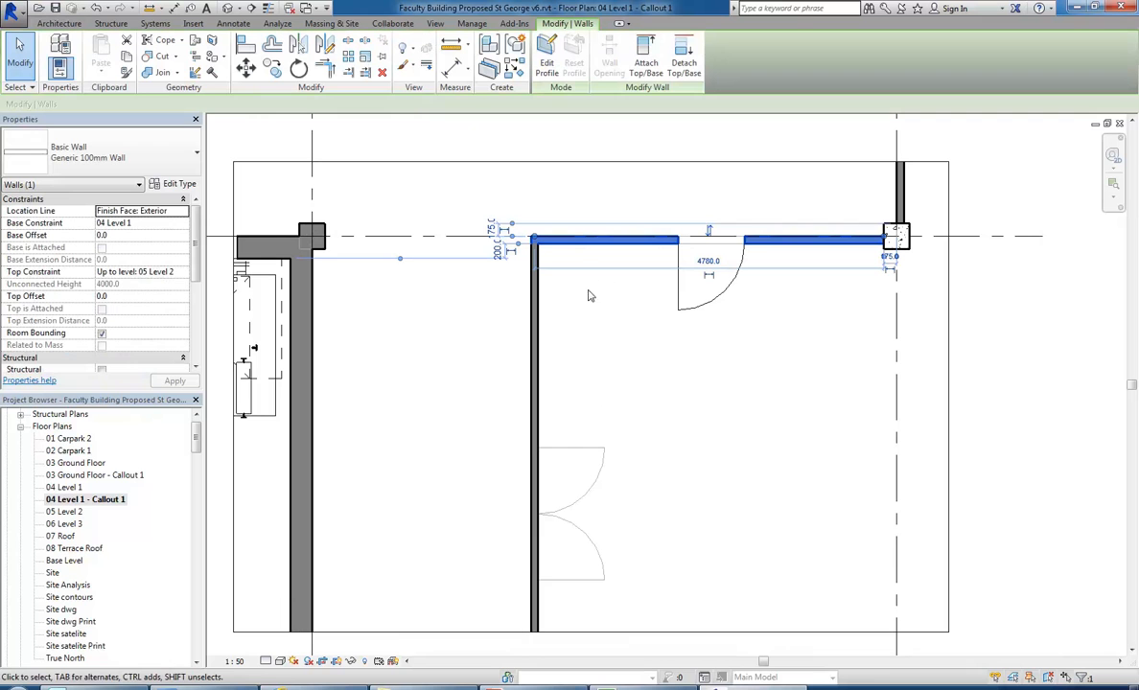
{"action": "left_click", "coordinate": [175, 185]}
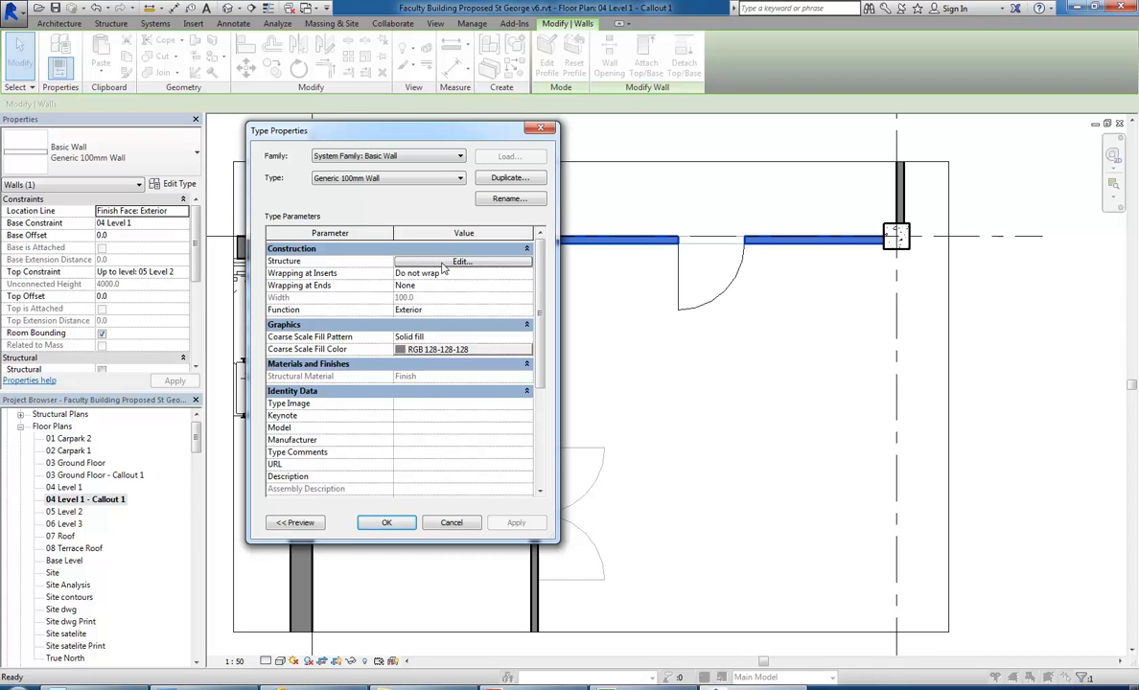
{"action": "left_click", "coordinate": [450, 524]}
{"action": "left_click", "coordinate": [440, 514]}
Step: Switch the callout view to Fine detail, check the available visual styles, and return the view to Coarse detail
{"action": "left_click", "coordinate": [265, 660]}
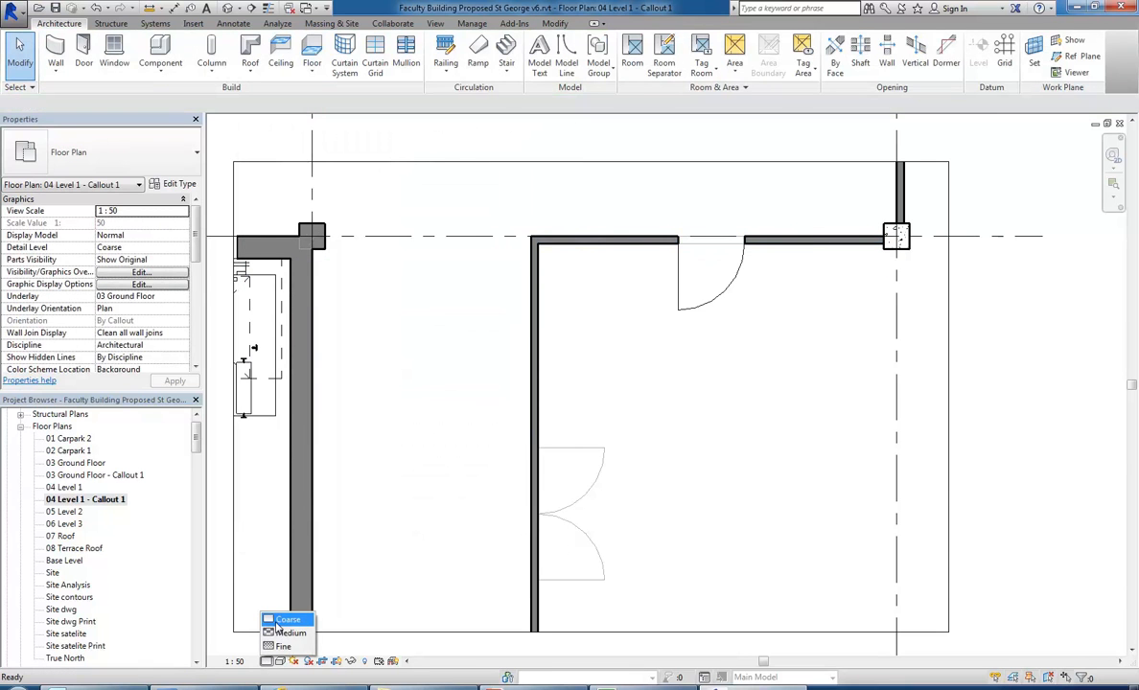
{"action": "left_click", "coordinate": [284, 646]}
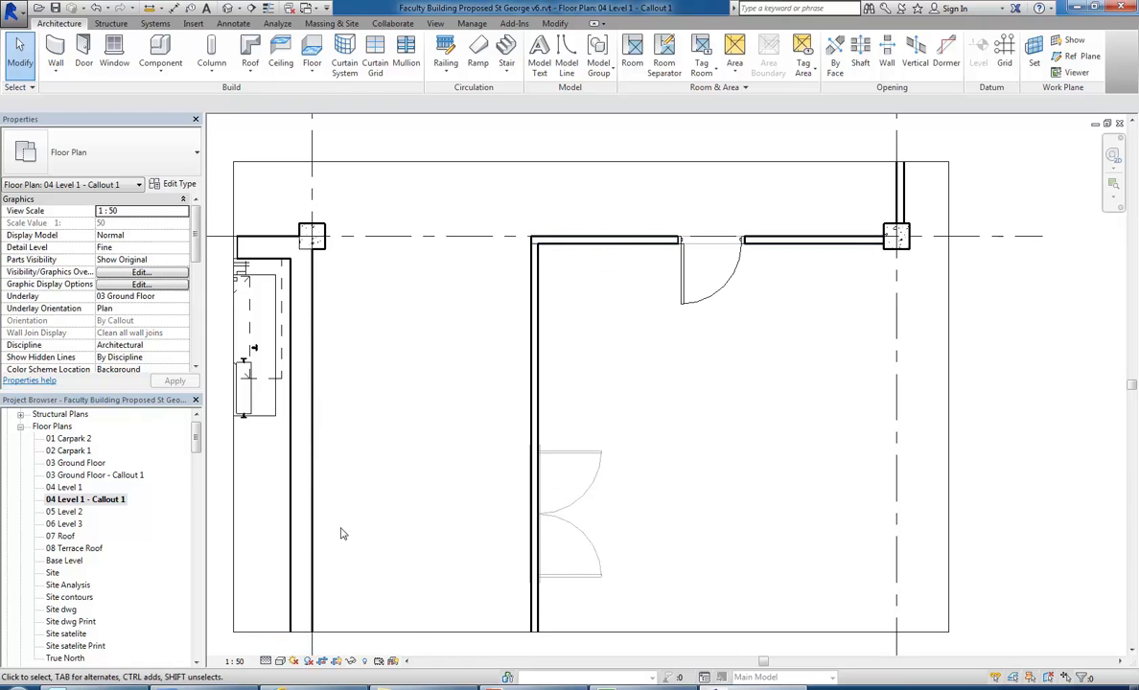
{"action": "left_click", "coordinate": [280, 662]}
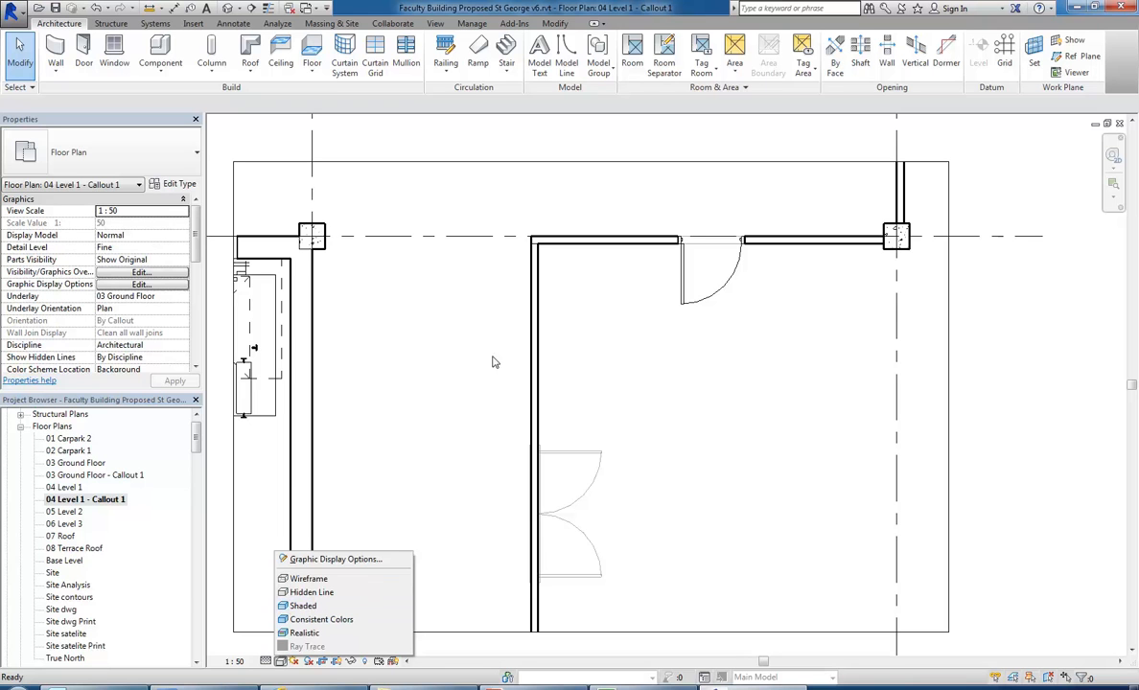
{"action": "left_click", "coordinate": [602, 297]}
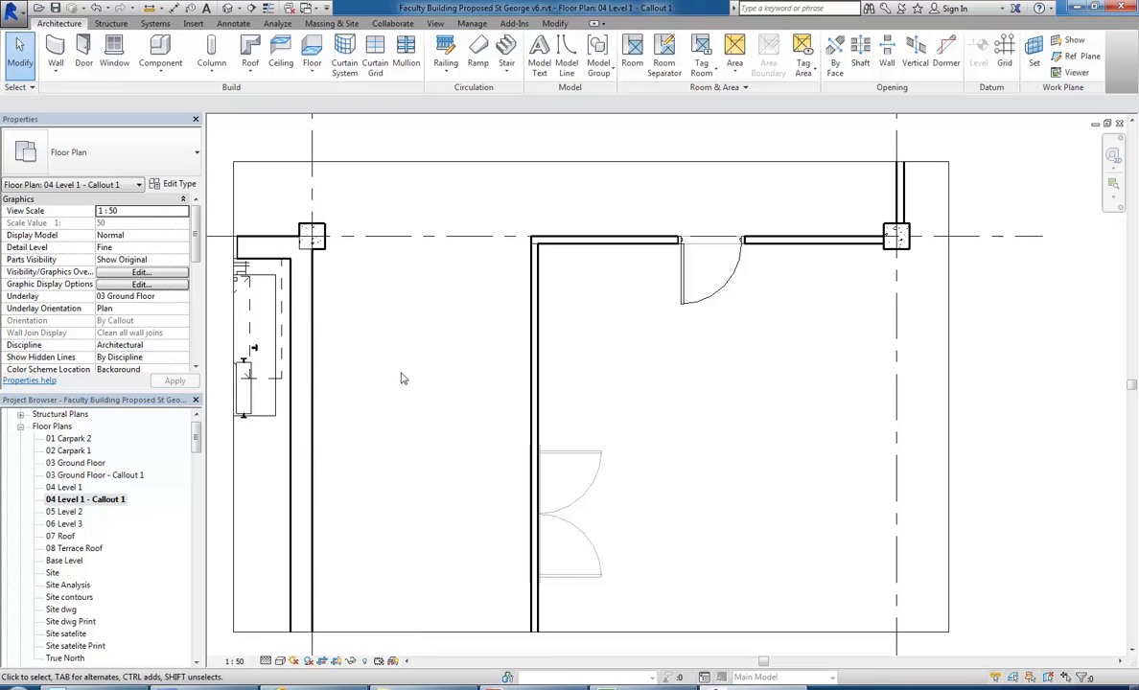
{"action": "left_click", "coordinate": [279, 661]}
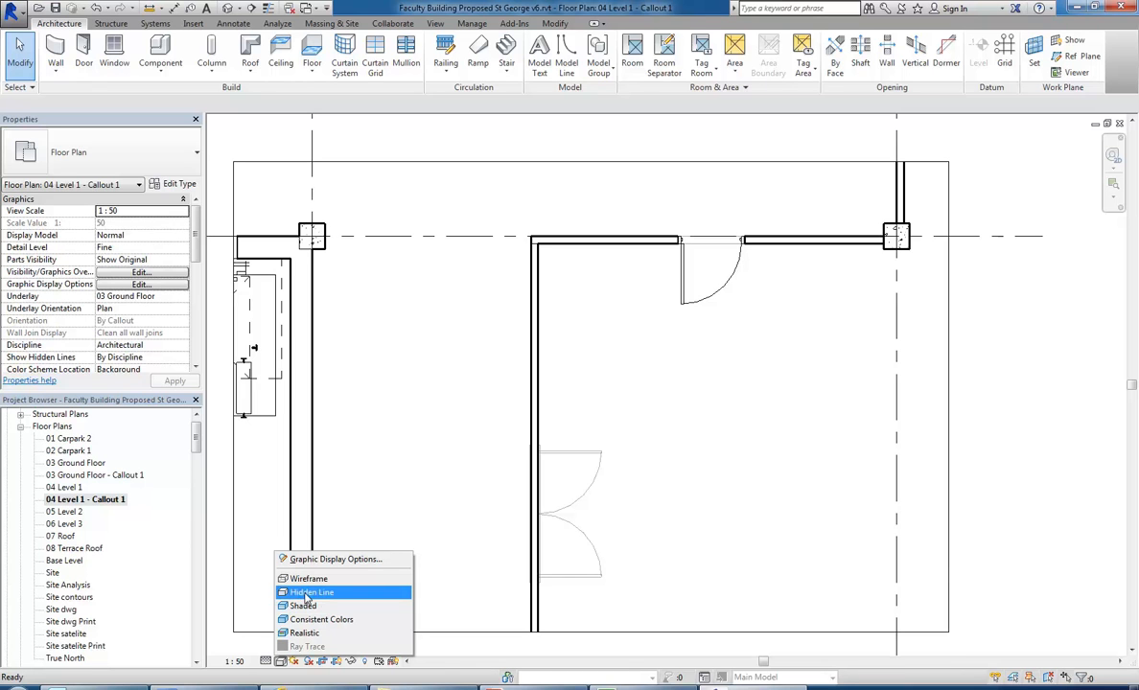
{"action": "left_click", "coordinate": [266, 660]}
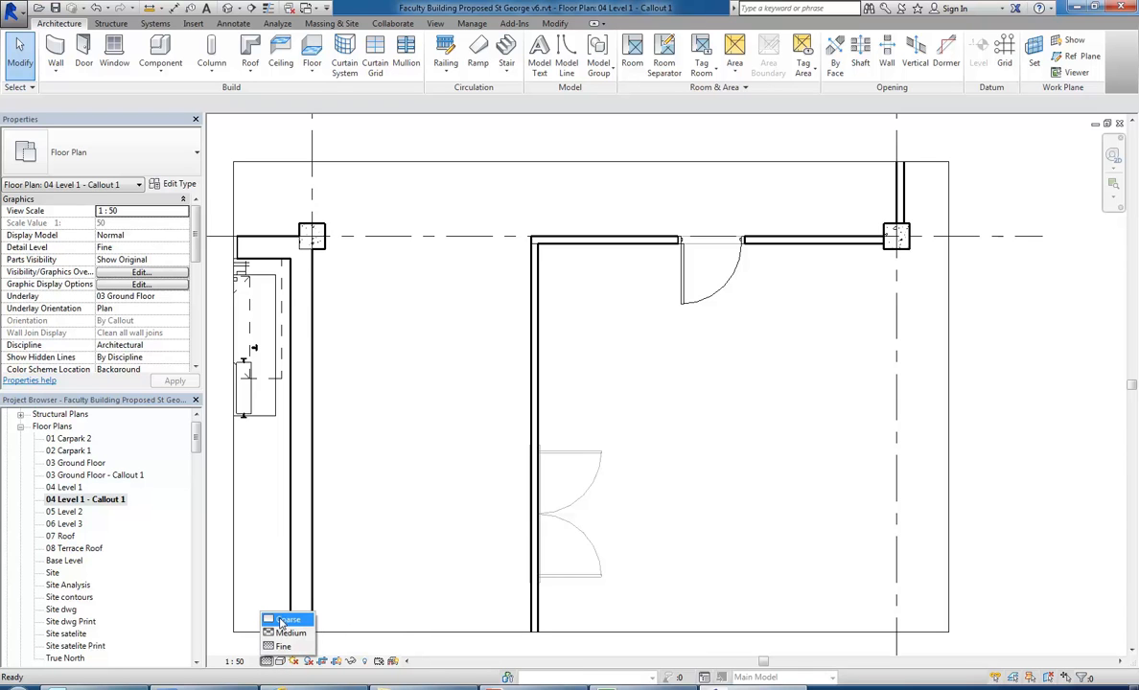
{"action": "left_click", "coordinate": [283, 621]}
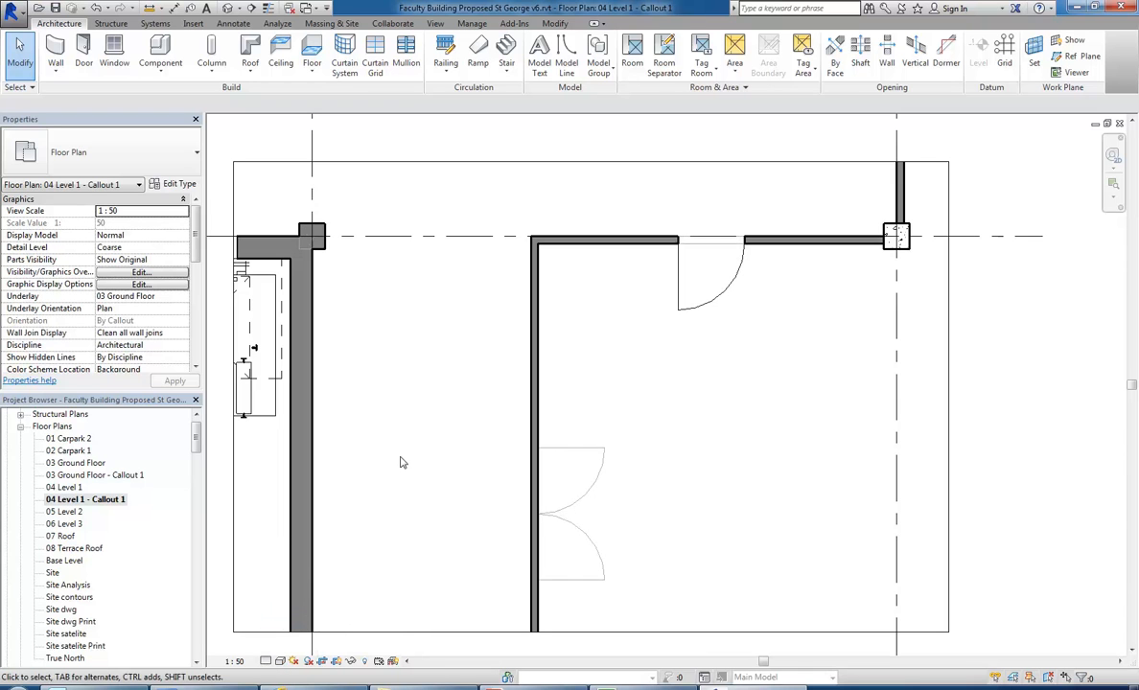
Step: Set the coarse scale fill color of the Generic 100mm Wall type to dark blue, RGB 000-000-128
{"action": "left_click", "coordinate": [537, 340]}
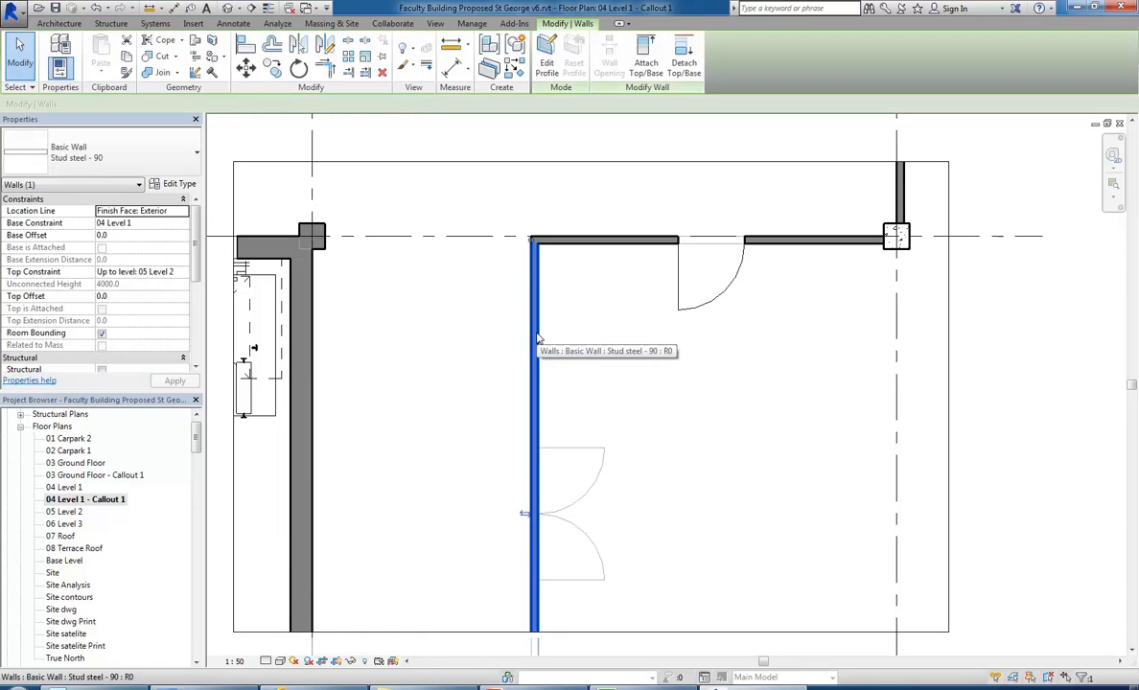
{"action": "left_click", "coordinate": [595, 240]}
{"action": "left_click", "coordinate": [177, 184]}
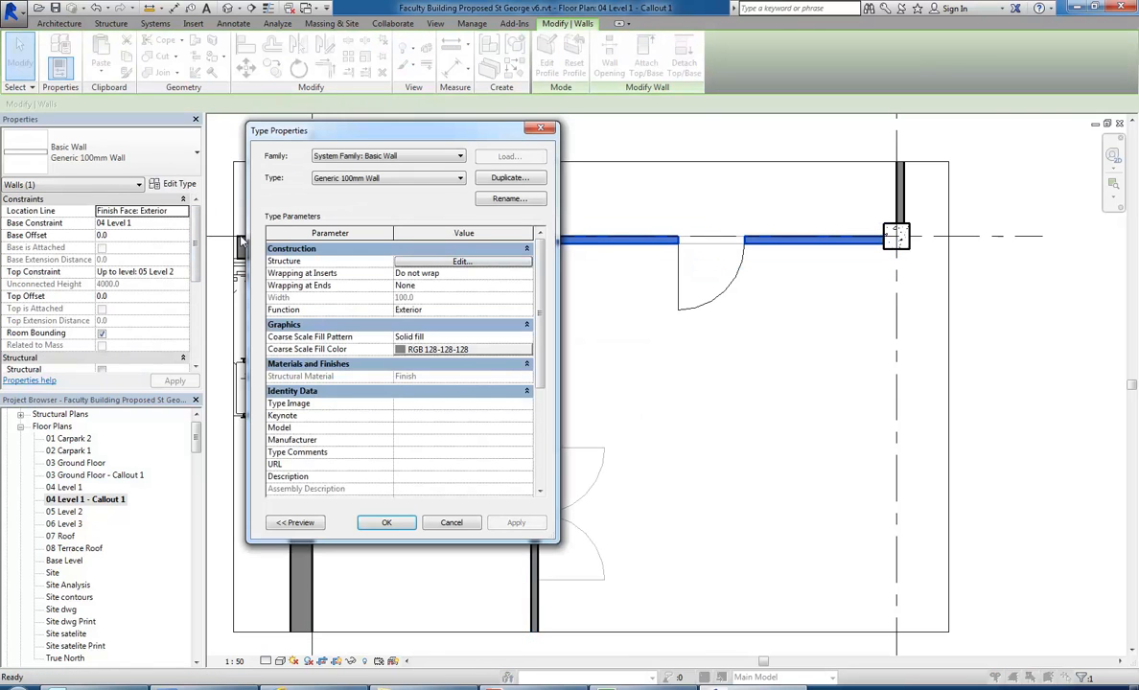
{"action": "left_click", "coordinate": [435, 351]}
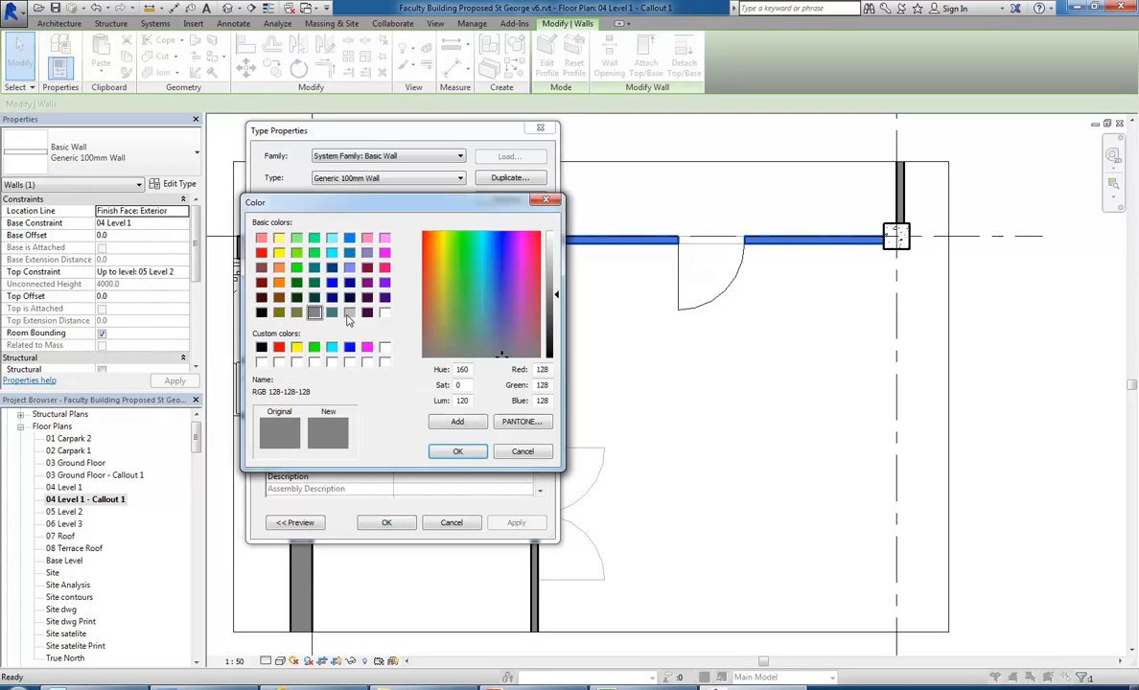
{"action": "left_click", "coordinate": [332, 297]}
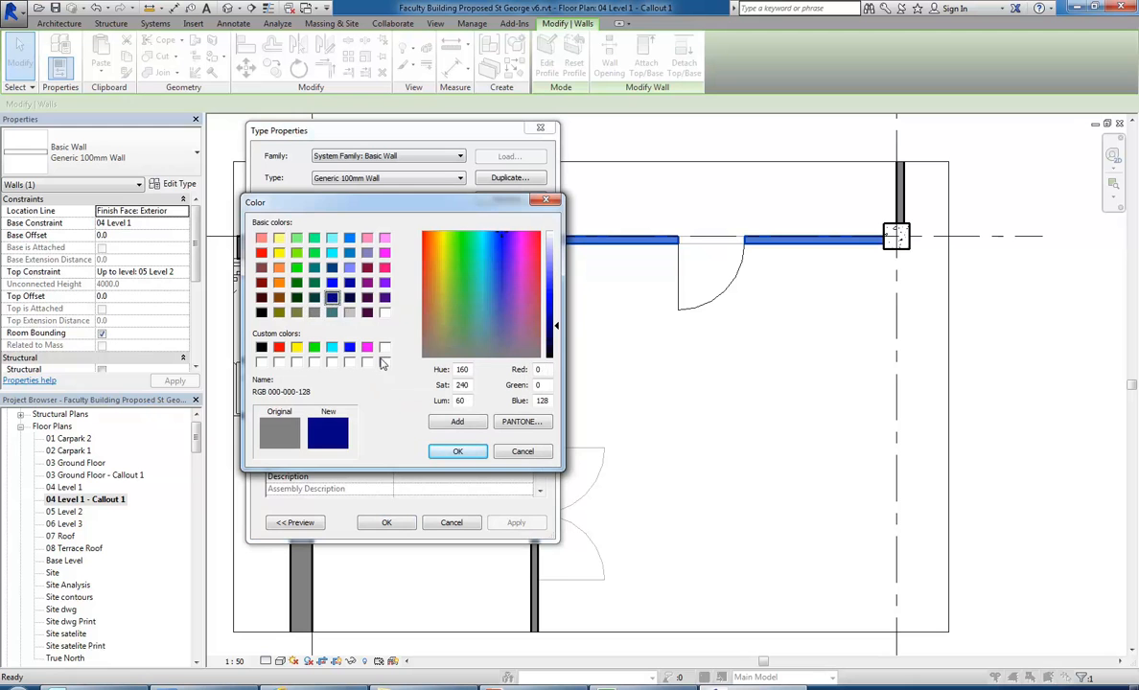
{"action": "left_click", "coordinate": [458, 452]}
{"action": "left_click", "coordinate": [388, 524]}
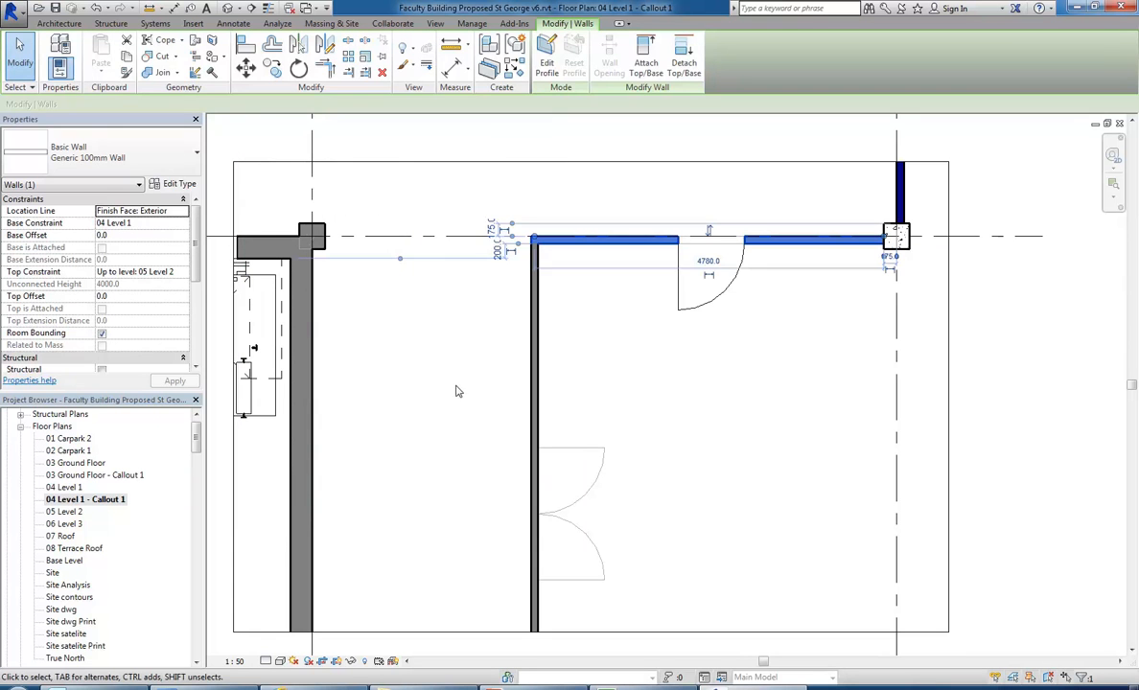
{"action": "left_click", "coordinate": [453, 355]}
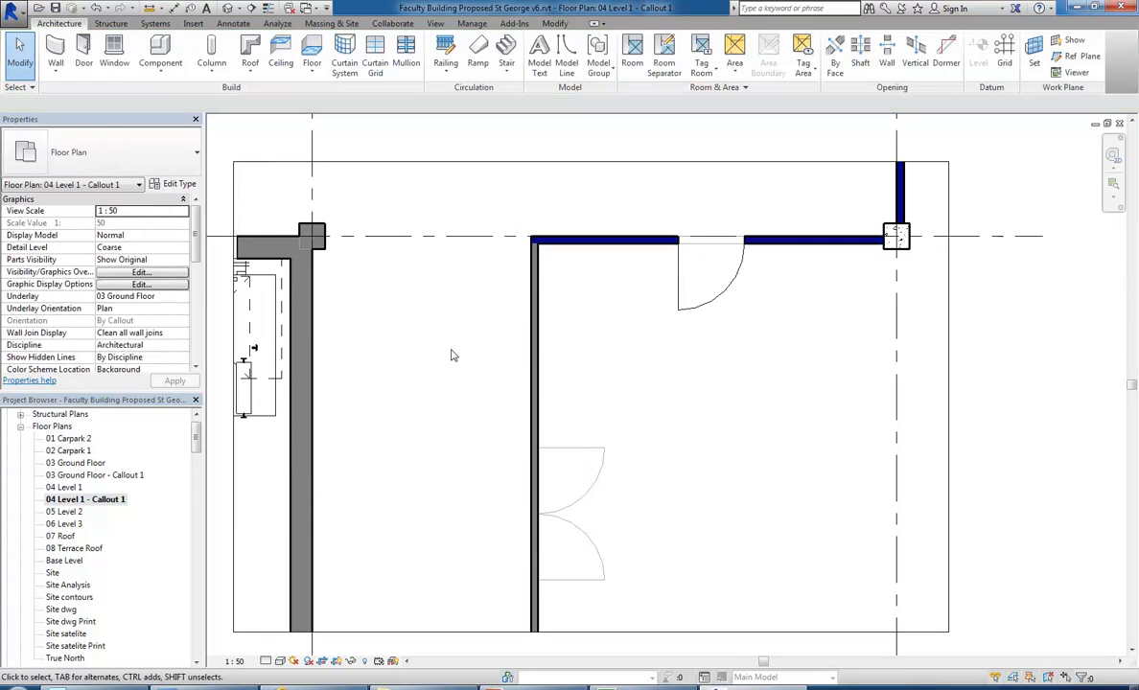
Step: Compare the wall types of the blue wall with the single door and the adjoining grey vertical wall
{"action": "left_click", "coordinate": [603, 242]}
{"action": "left_click", "coordinate": [628, 344]}
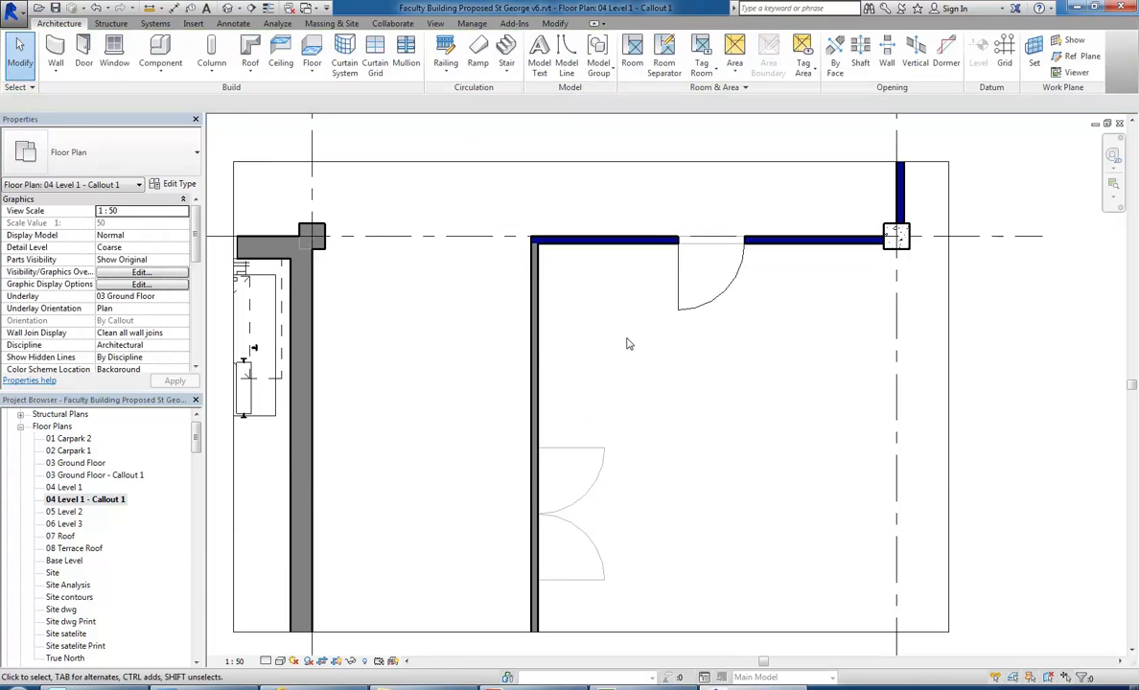
{"action": "left_click", "coordinate": [538, 347]}
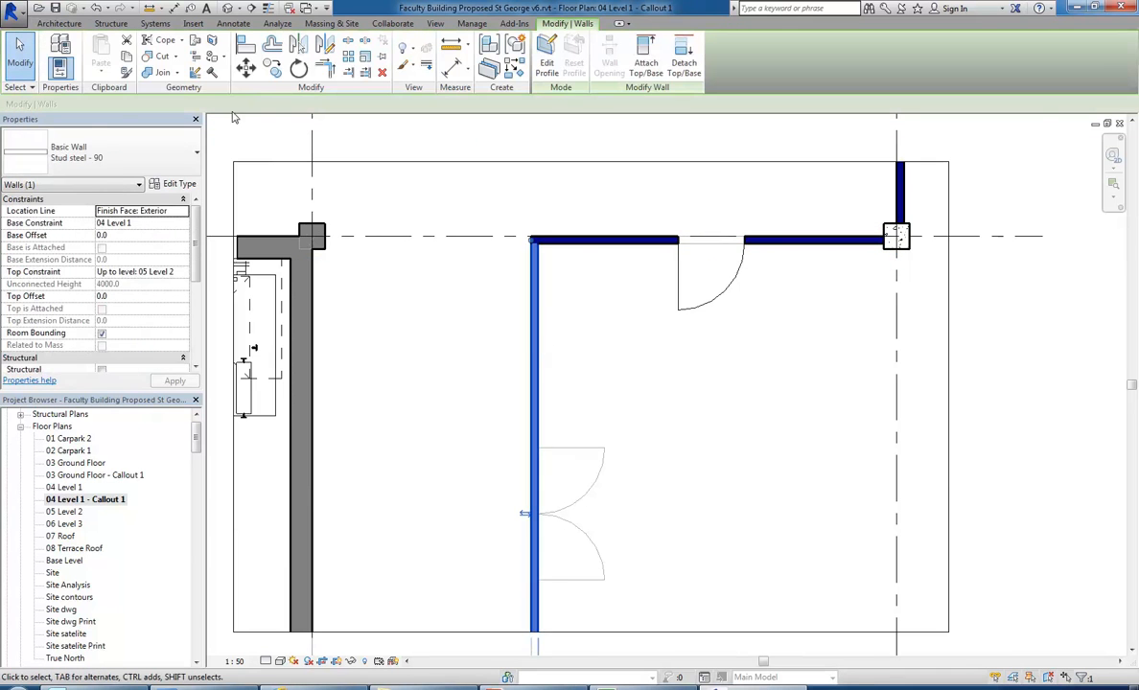
{"action": "left_click", "coordinate": [573, 257]}
{"action": "left_click", "coordinate": [573, 244]}
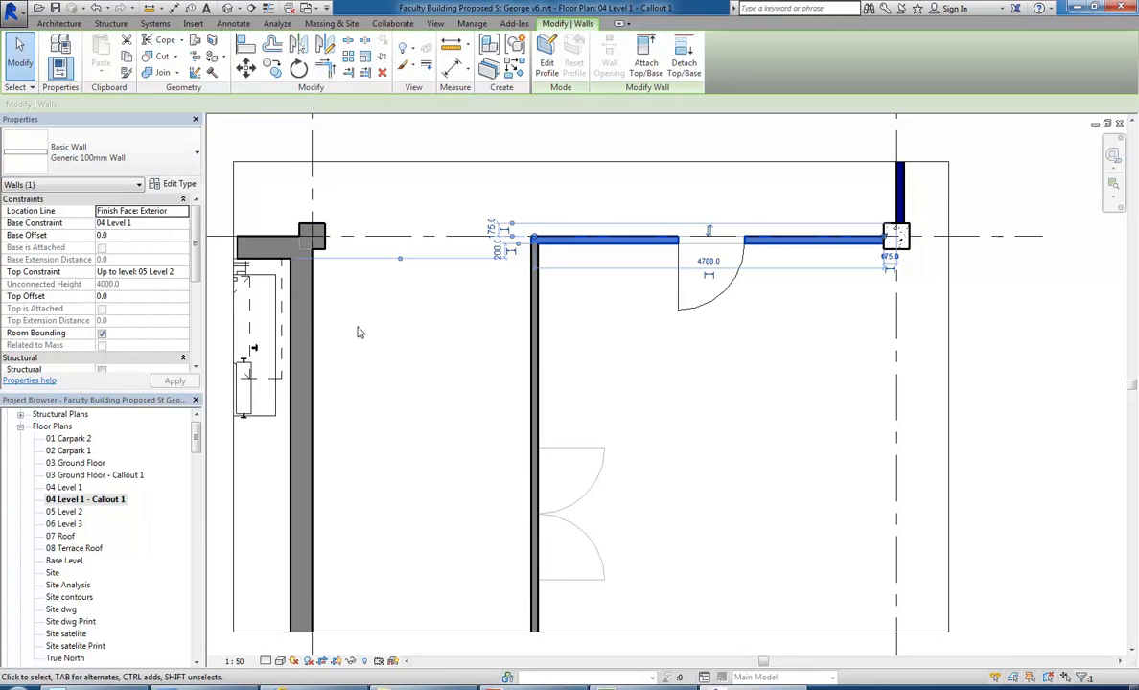
{"action": "left_click", "coordinate": [452, 415]}
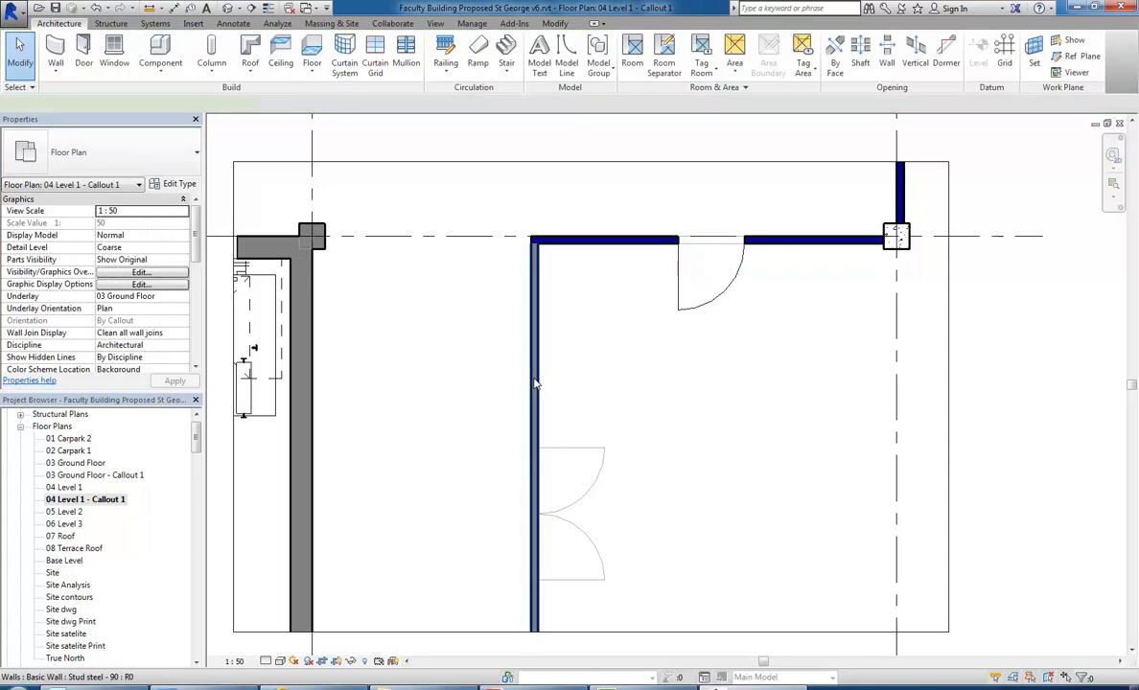
{"action": "left_click", "coordinate": [534, 386]}
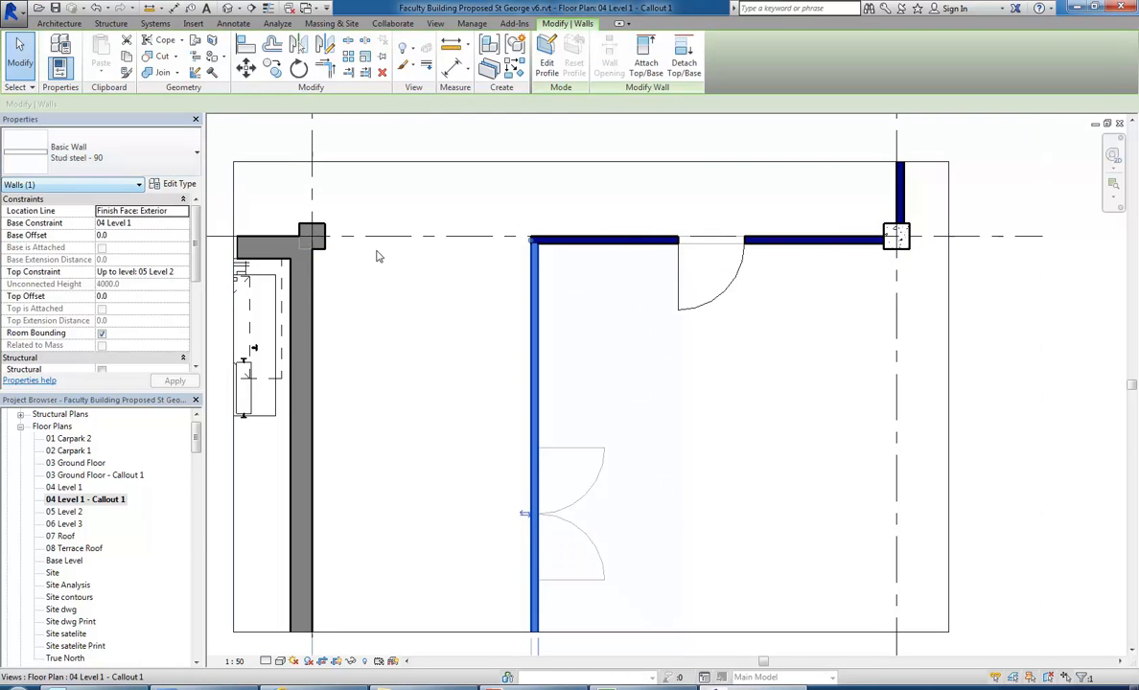
{"action": "left_click", "coordinate": [402, 284]}
Step: Set the coarse scale fill color of the Generic 100mm Wall type to grey, RGB 128-128-128
{"action": "left_click", "coordinate": [567, 249]}
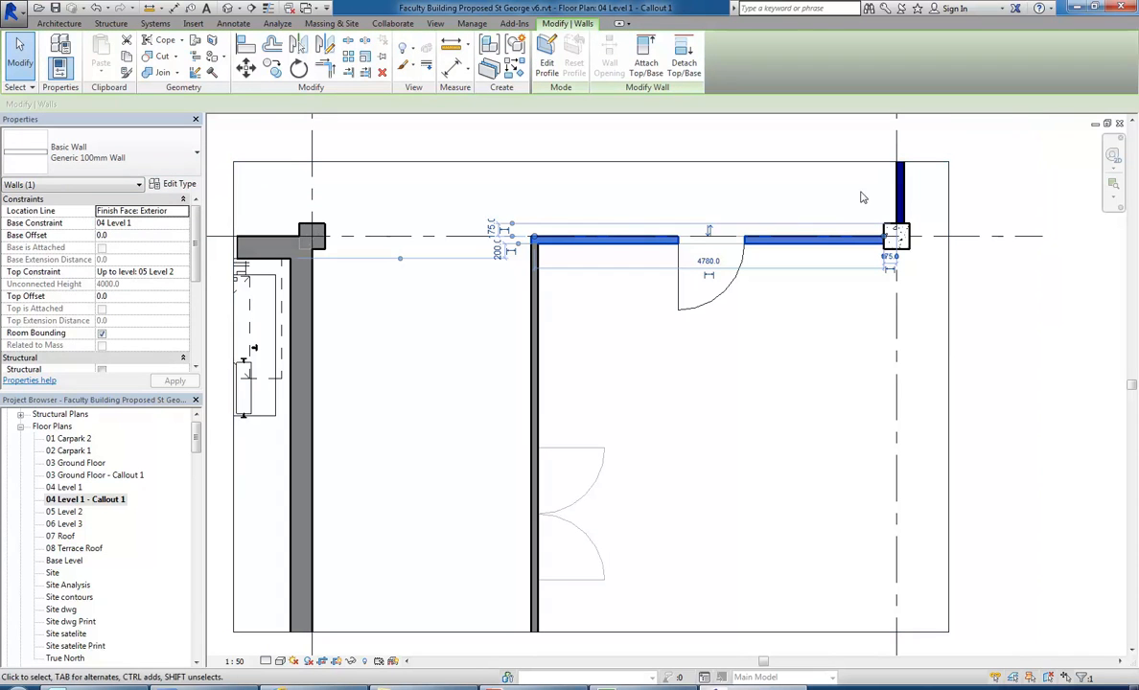
{"action": "left_click", "coordinate": [159, 188]}
{"action": "left_click", "coordinate": [419, 338]}
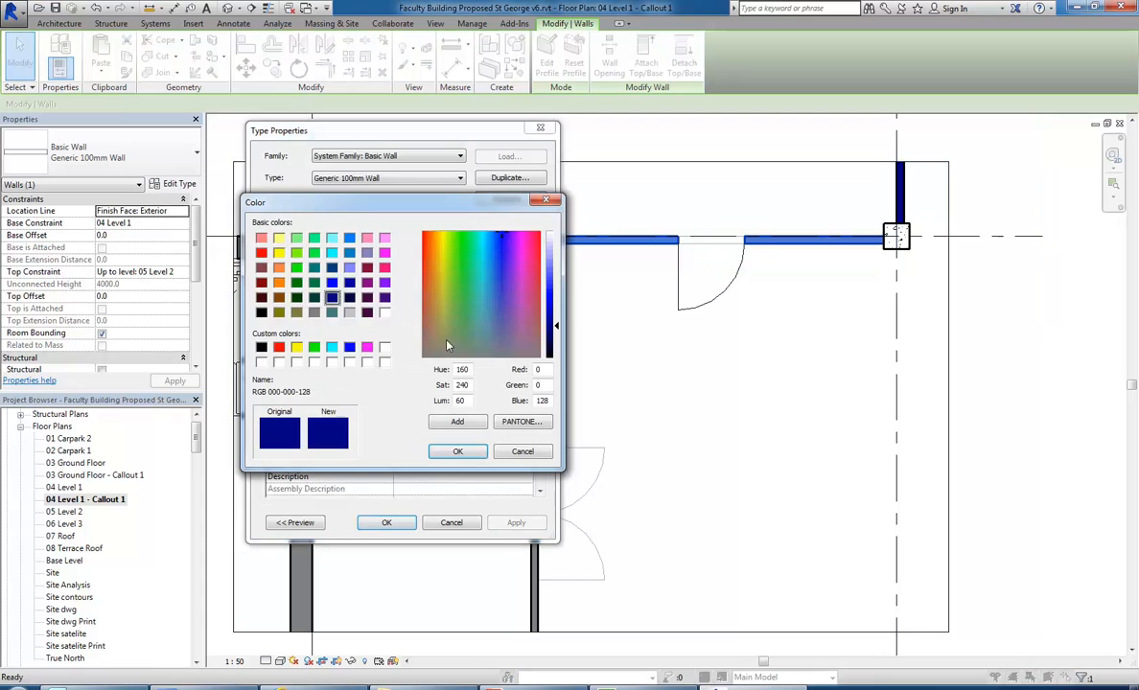
{"action": "left_click", "coordinate": [351, 313]}
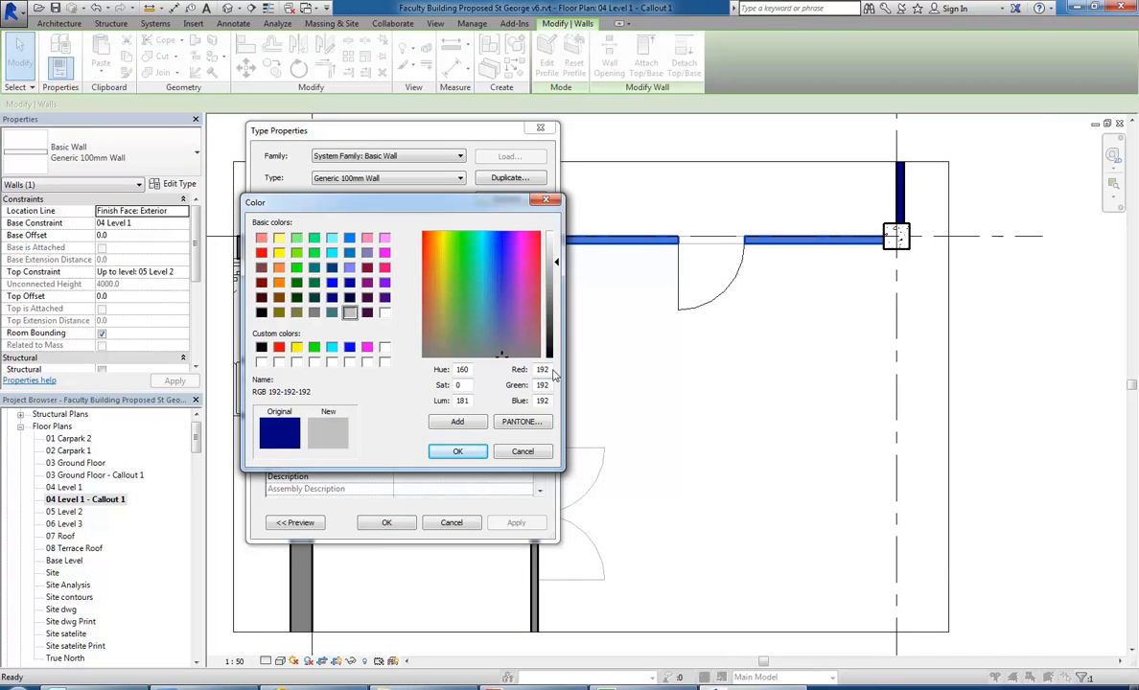
{"action": "left_click_drag", "start_coordinate": [559, 264], "coordinate": [559, 298]}
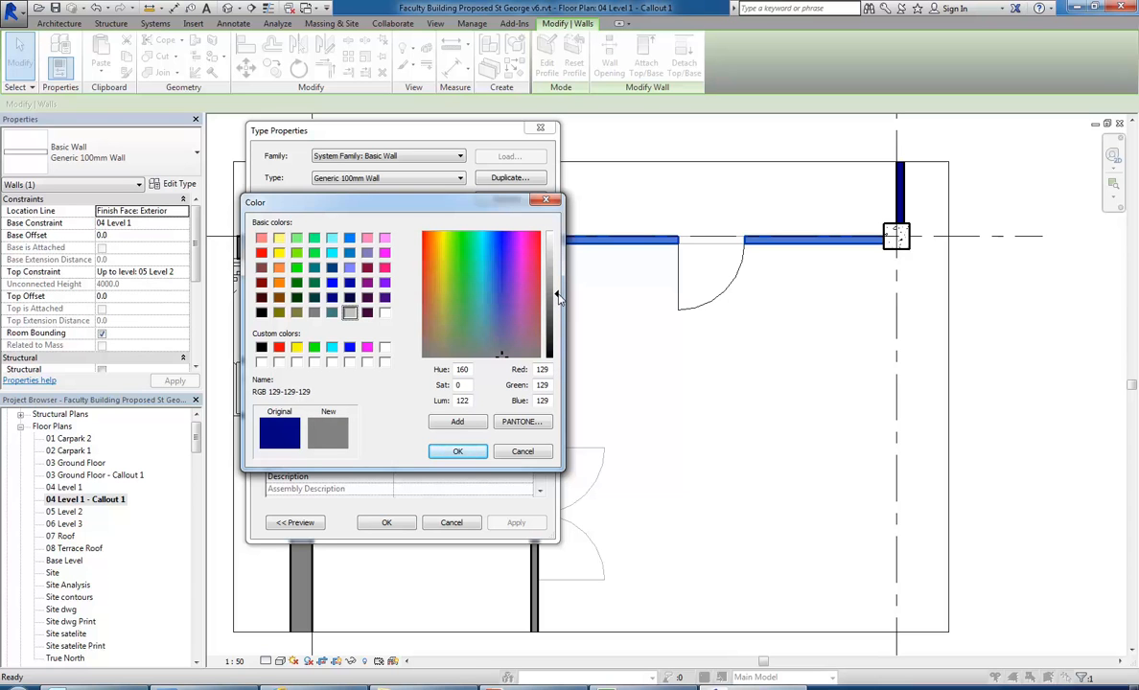
{"action": "left_click_drag", "start_coordinate": [559, 300], "coordinate": [559, 299]}
{"action": "left_click", "coordinate": [314, 314]}
{"action": "left_click", "coordinate": [458, 451]}
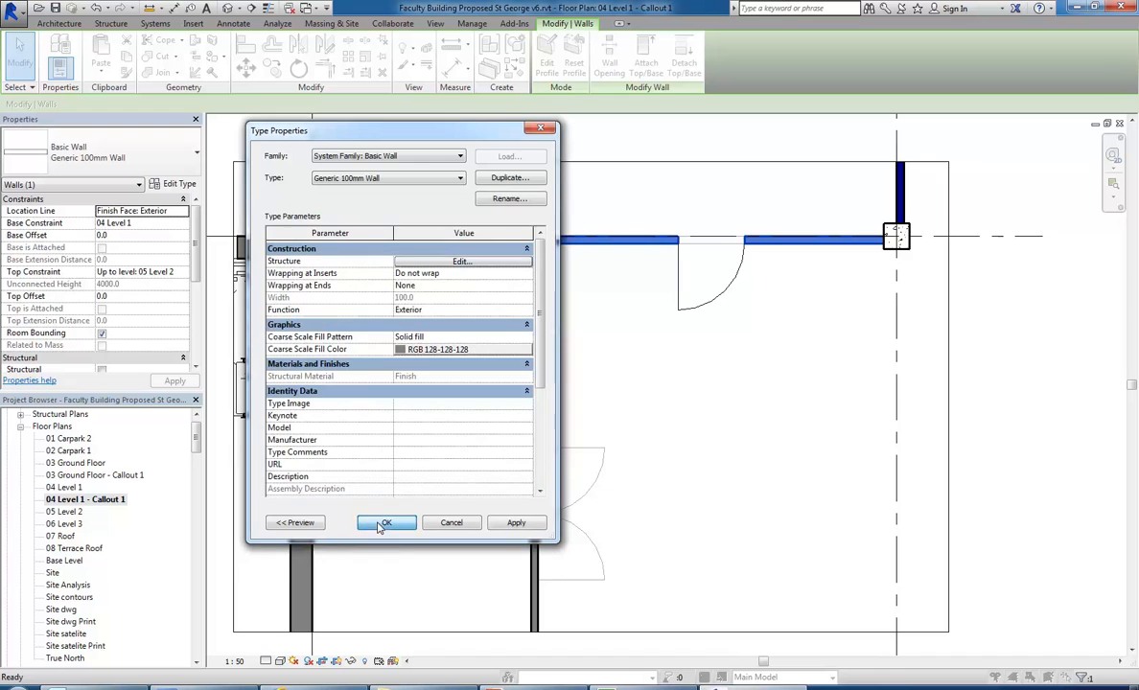
{"action": "left_click", "coordinate": [387, 522]}
{"action": "left_click", "coordinate": [453, 450]}
Step: Set the callout view to Fine detail level and the Shaded visual style
{"action": "left_click", "coordinate": [534, 402]}
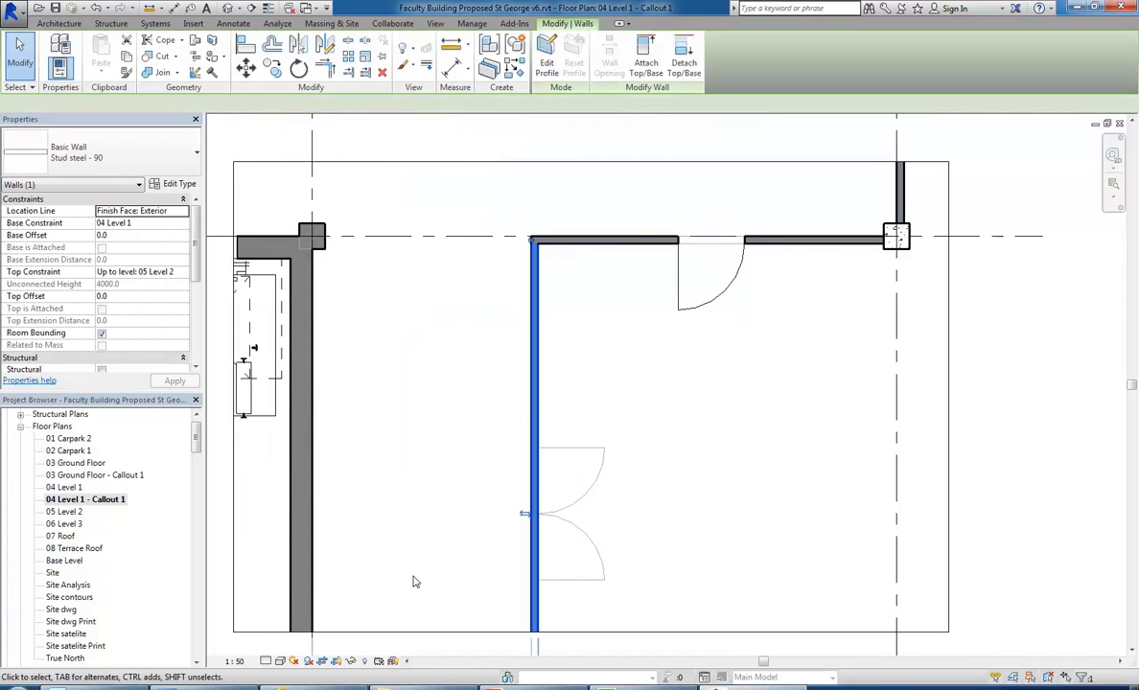
{"action": "left_click", "coordinate": [267, 662]}
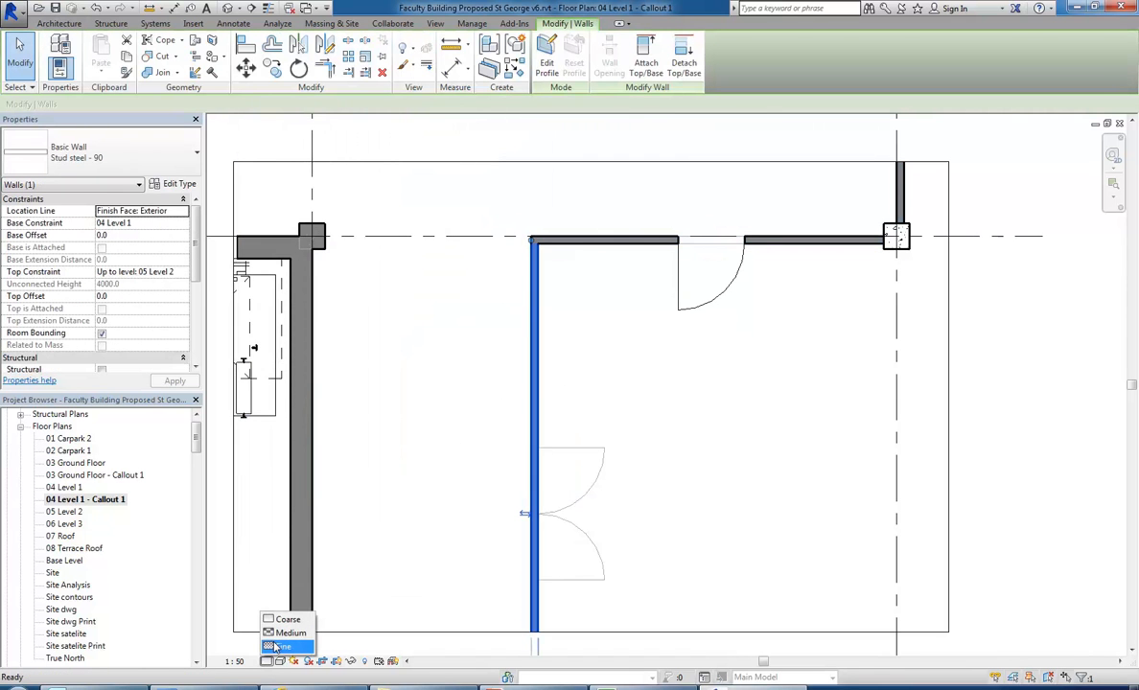
{"action": "left_click", "coordinate": [276, 647]}
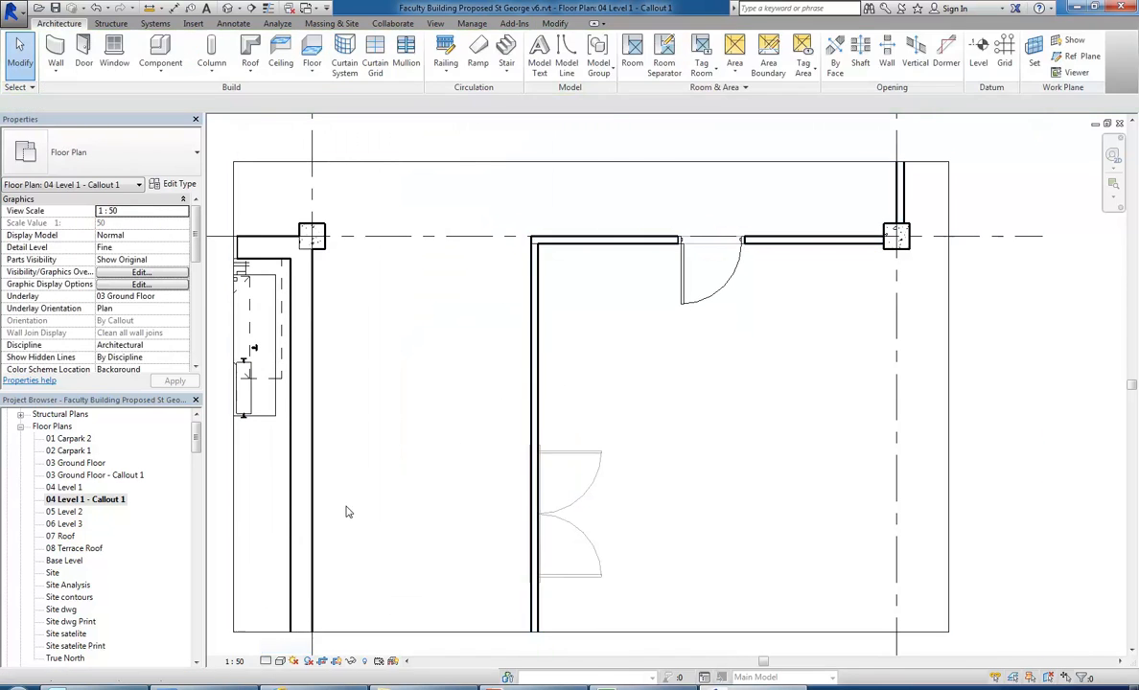
{"action": "left_click", "coordinate": [539, 342]}
{"action": "left_click", "coordinate": [436, 432]}
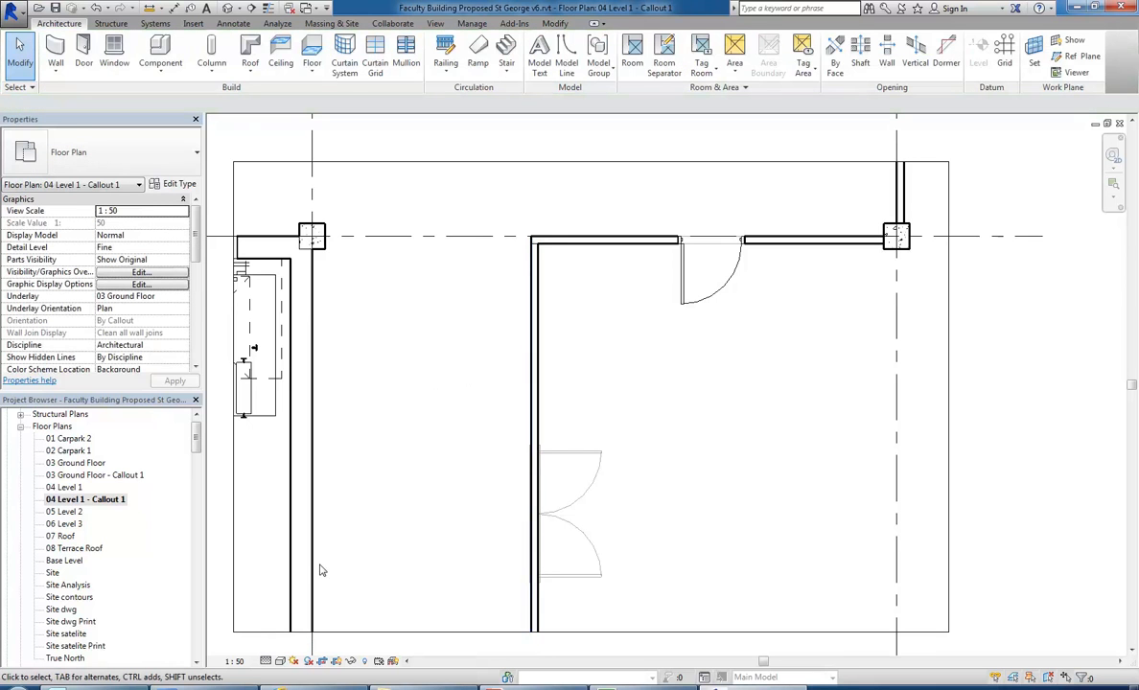
{"action": "left_click", "coordinate": [280, 661]}
{"action": "left_click", "coordinate": [297, 607]}
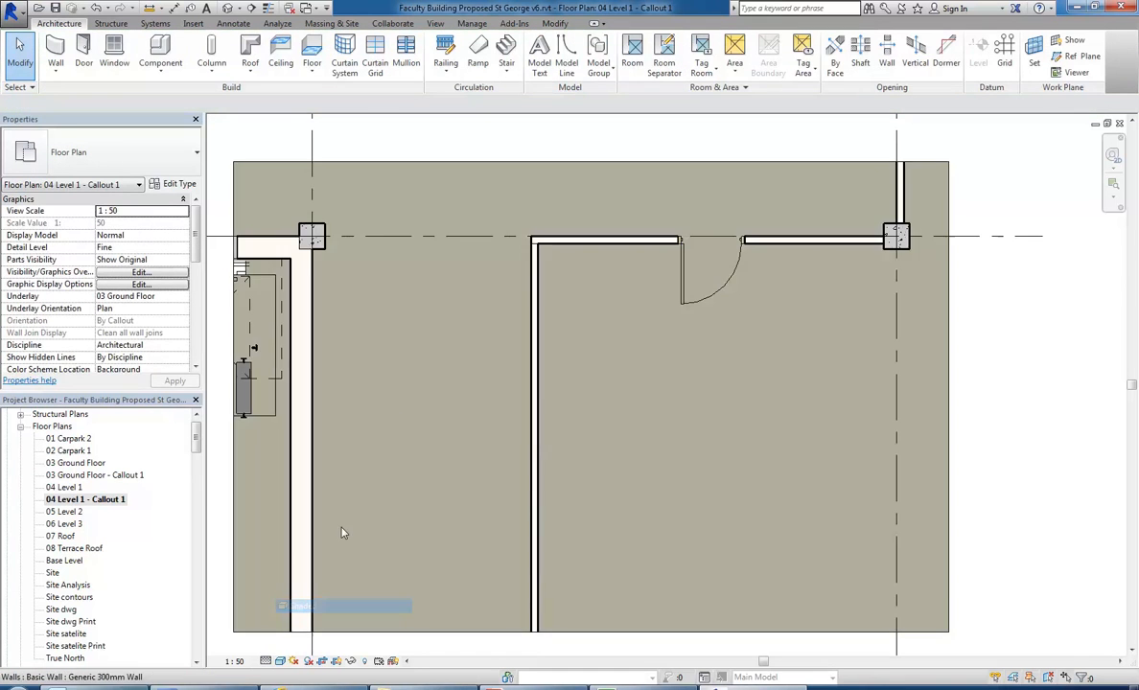
{"action": "left_click", "coordinate": [536, 331]}
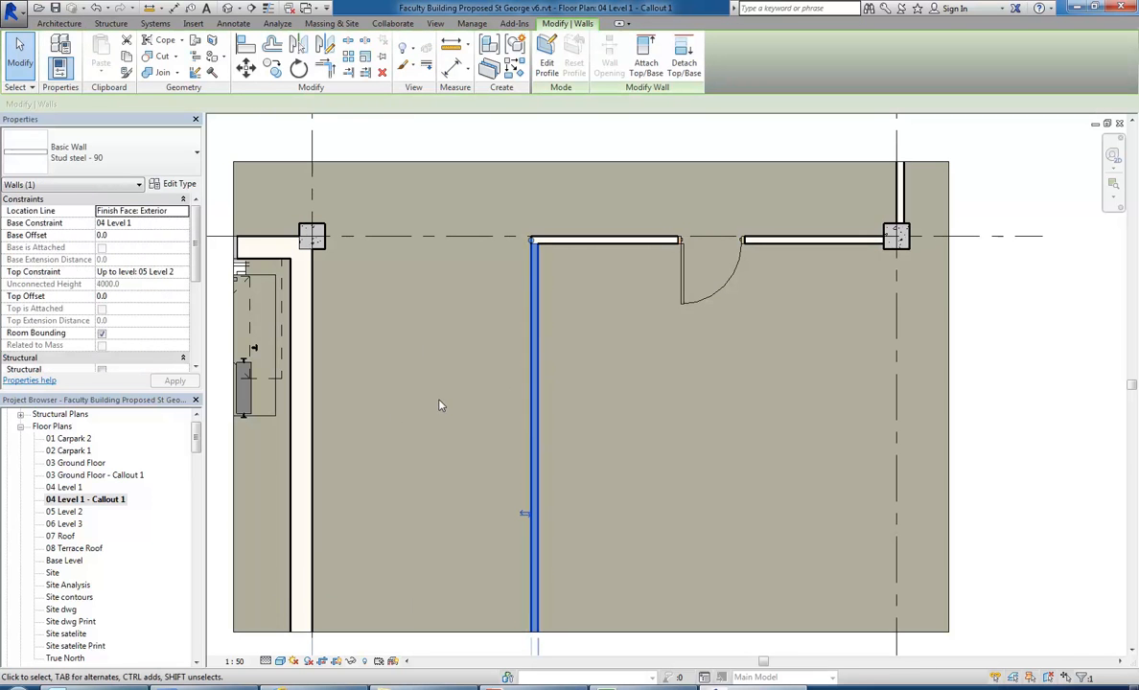
{"action": "left_click", "coordinate": [179, 184]}
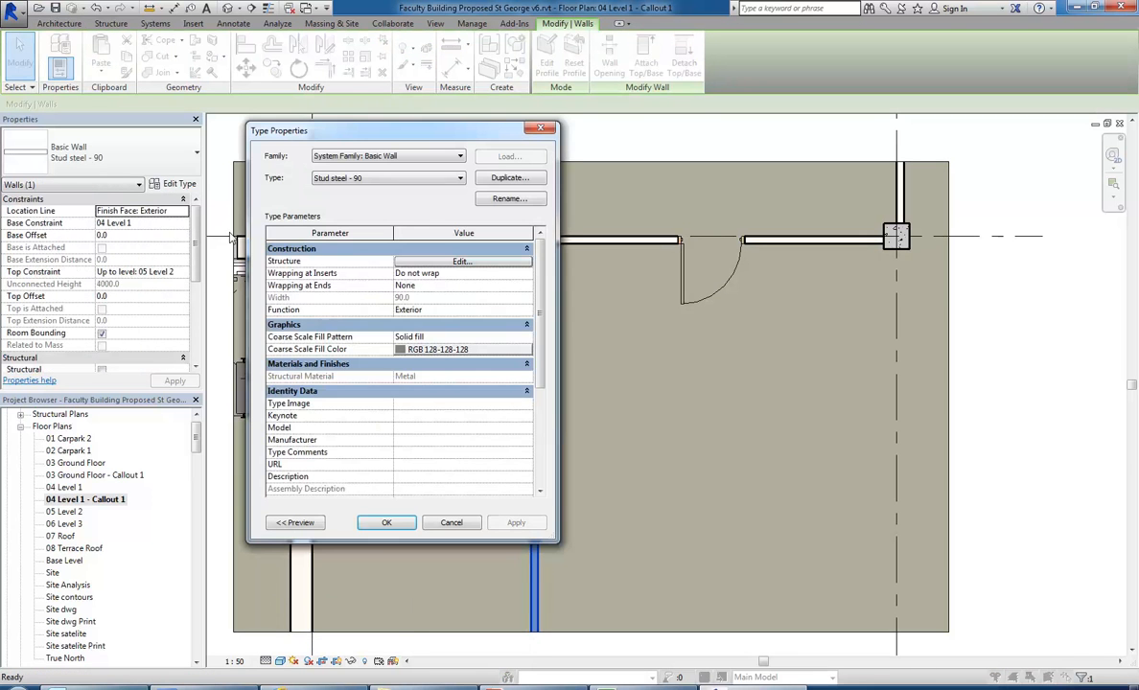
{"action": "left_click", "coordinate": [513, 328]}
{"action": "left_click", "coordinate": [385, 271]}
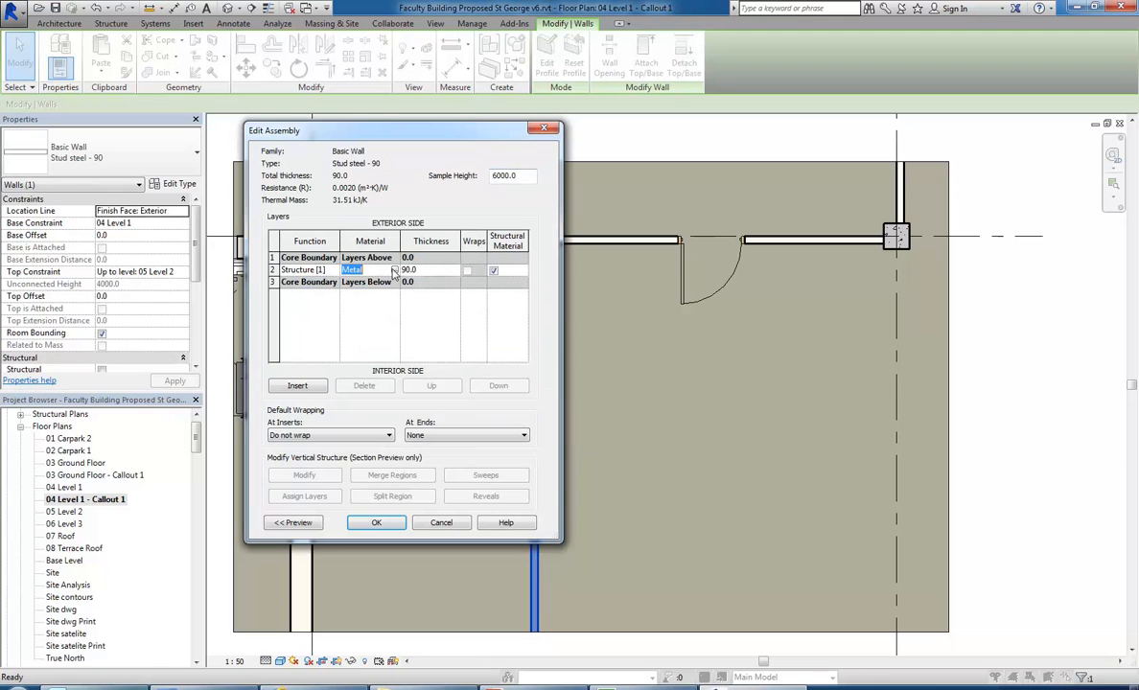
{"action": "left_click", "coordinate": [436, 527]}
{"action": "left_click", "coordinate": [454, 527]}
{"action": "left_click", "coordinate": [459, 533]}
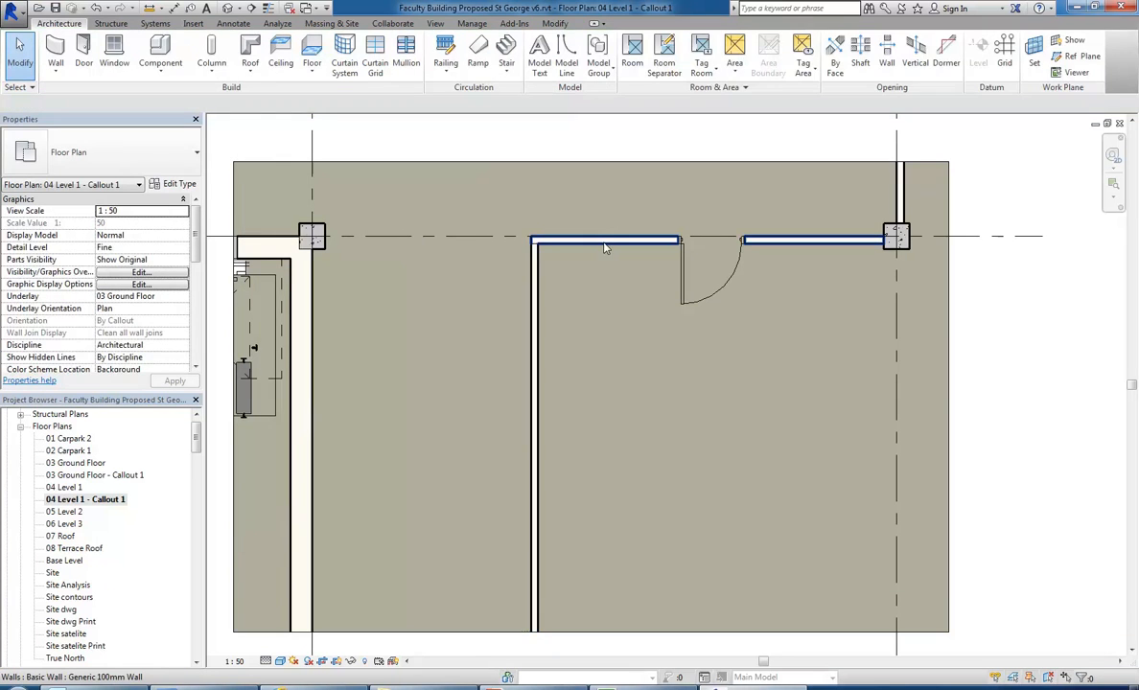
Step: Change the wall with the single door and the short vertical wall above the column to the Stud steel - 90 type
{"action": "left_click", "coordinate": [604, 248]}
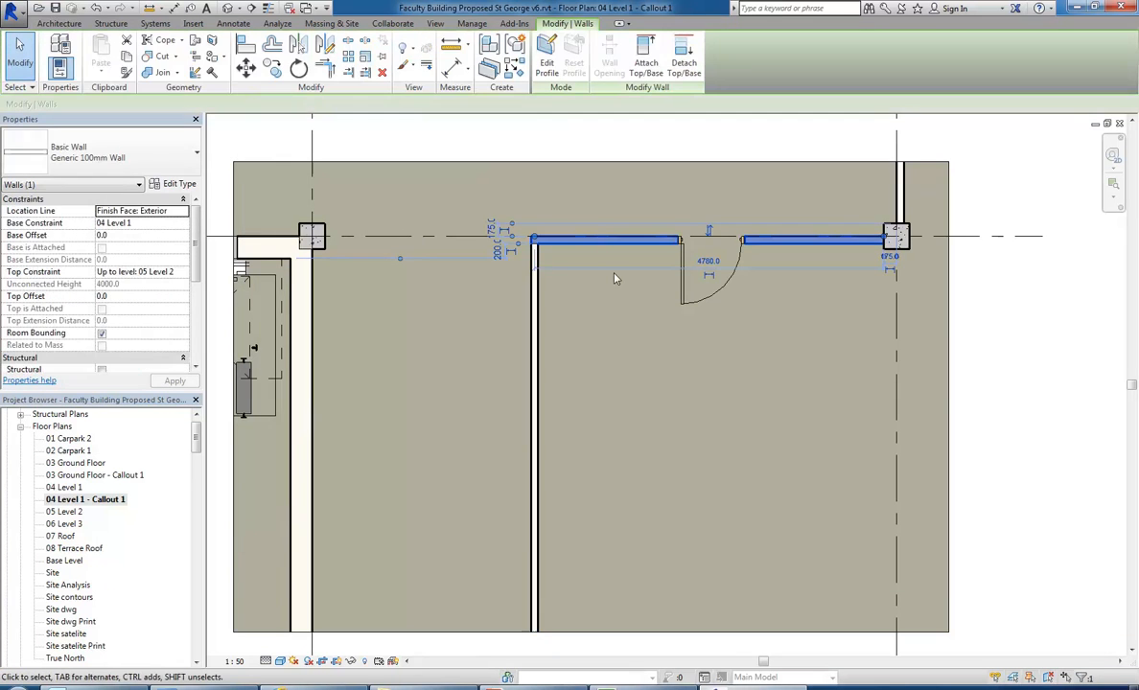
{"action": "left_click", "coordinate": [899, 194], "text": "ctrl"}
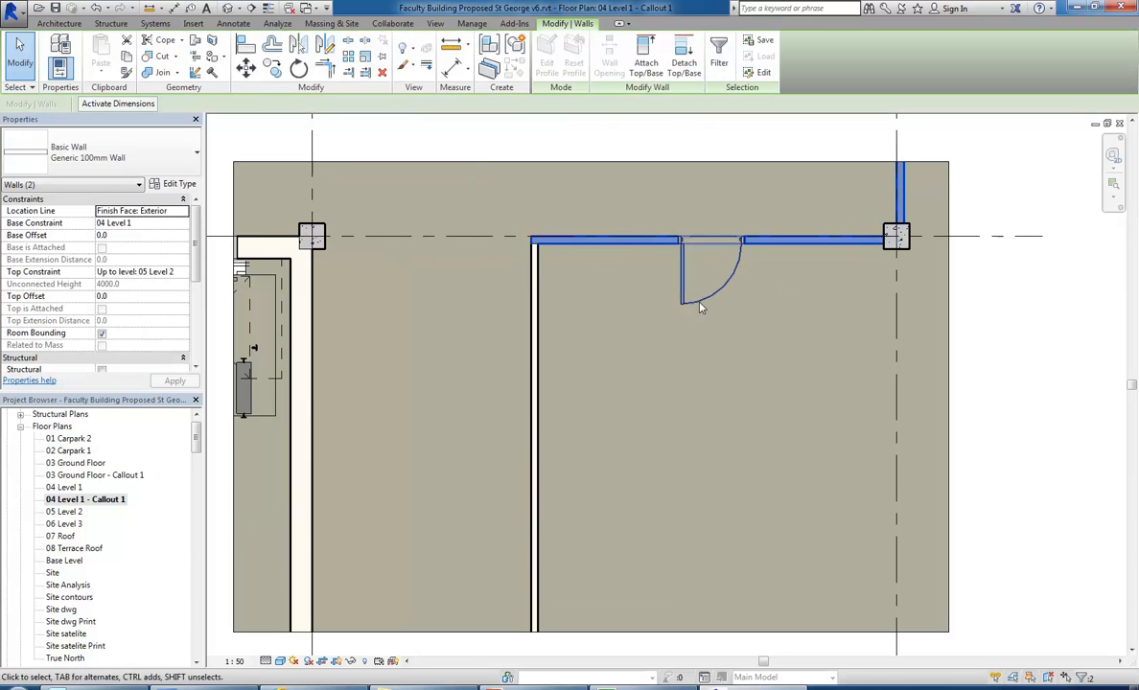
{"action": "left_click", "coordinate": [115, 157]}
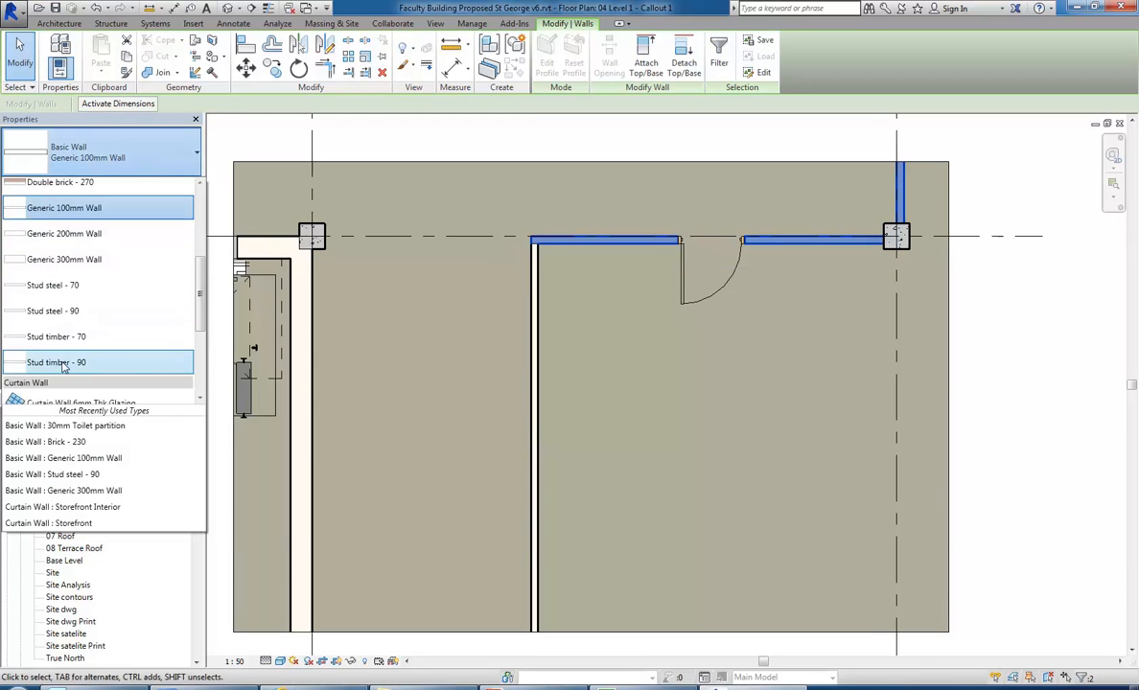
{"action": "left_click", "coordinate": [55, 310]}
{"action": "left_click", "coordinate": [578, 327]}
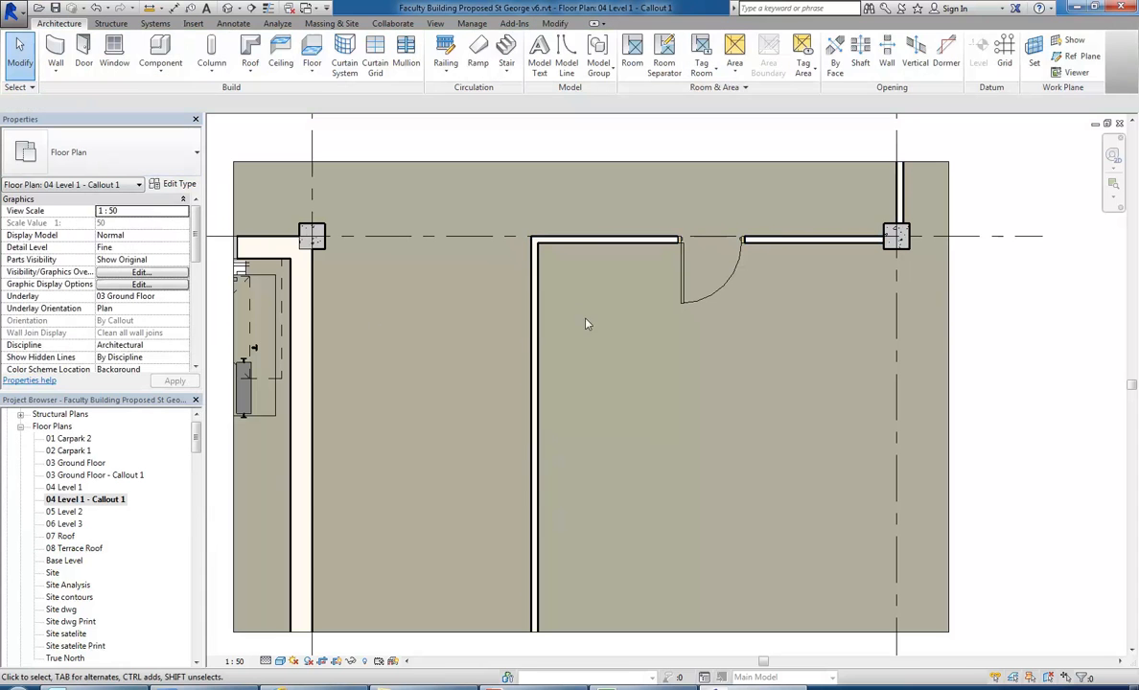
Step: Open the Metal material of the structure layer in the long interior vertical wall's Stud steel - 90 type for editing
{"action": "left_click", "coordinate": [524, 323]}
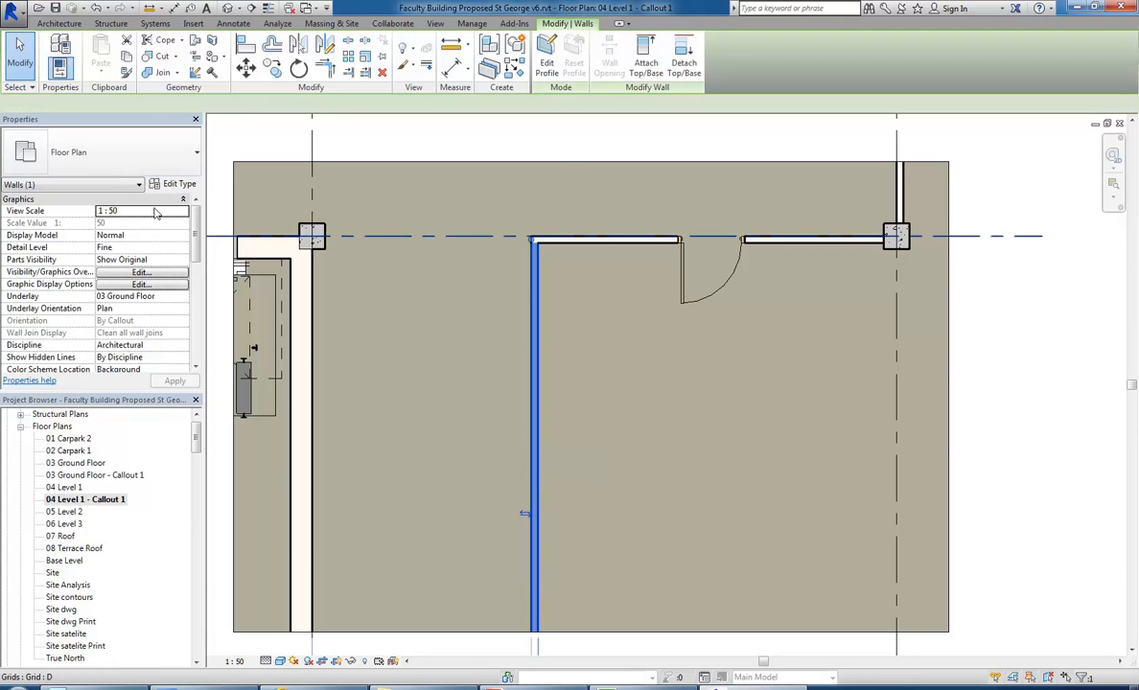
{"action": "left_click", "coordinate": [173, 183]}
{"action": "left_click", "coordinate": [460, 249]}
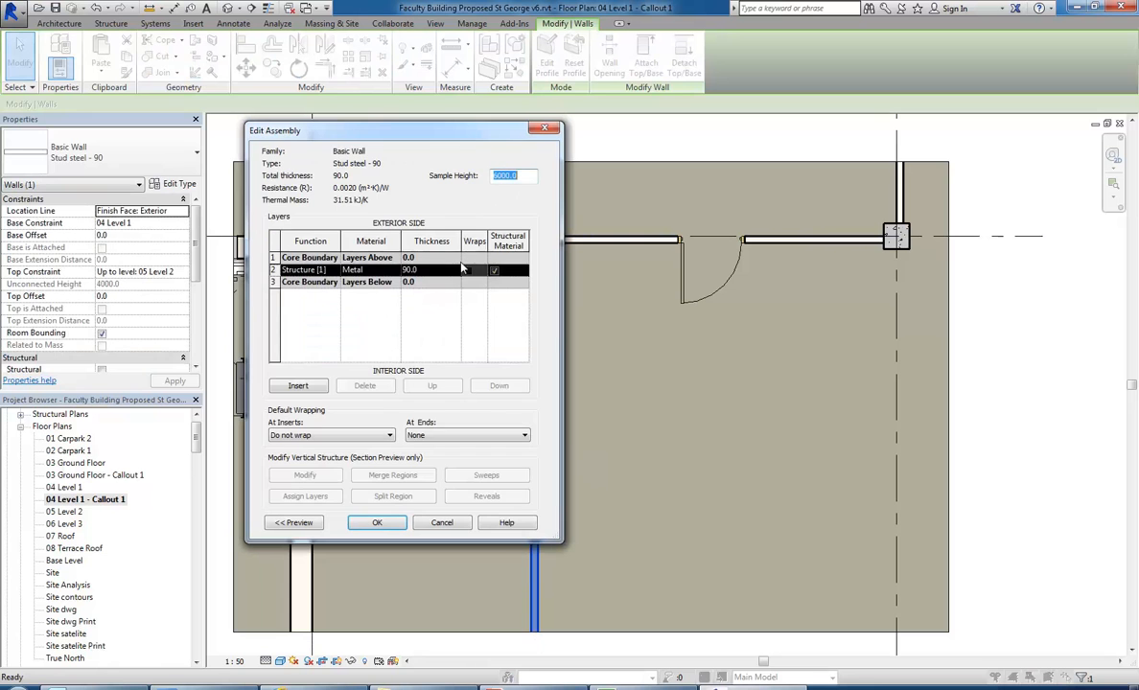
{"action": "left_click", "coordinate": [392, 272]}
{"action": "left_click", "coordinate": [394, 272]}
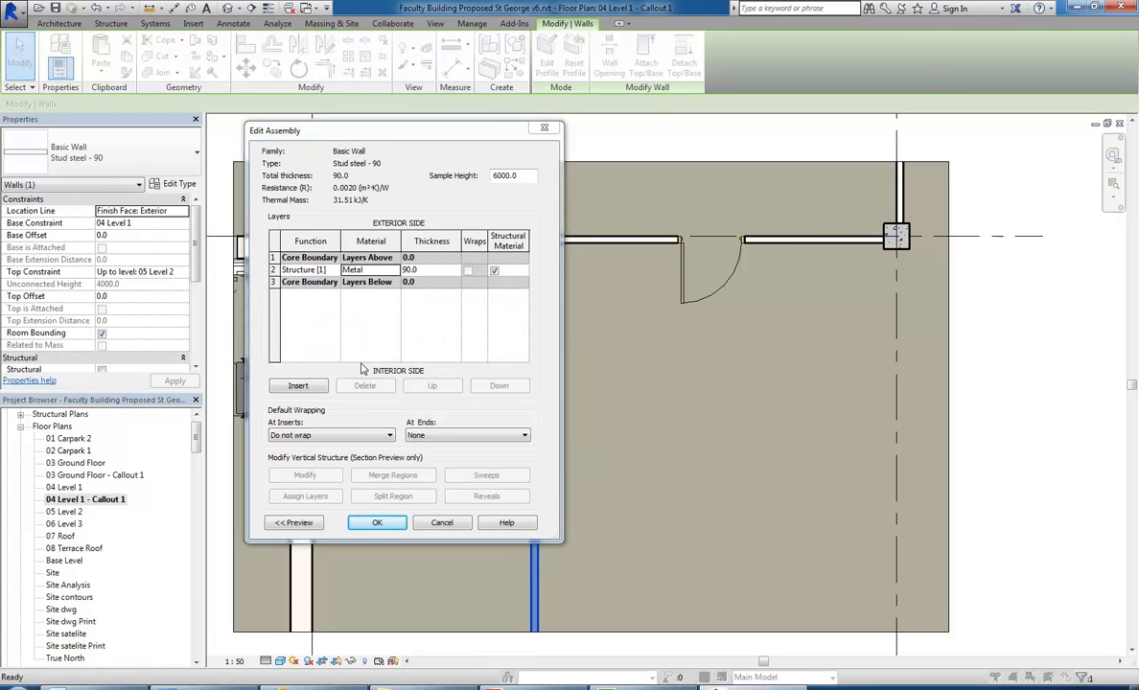
{"action": "left_click_drag", "start_coordinate": [578, 64], "coordinate": [486, 40]}
Step: Set the Metal material's shading color to bright pink, RGB 255 0 128, and uncover the plan to view the walls
{"action": "left_click", "coordinate": [537, 115]}
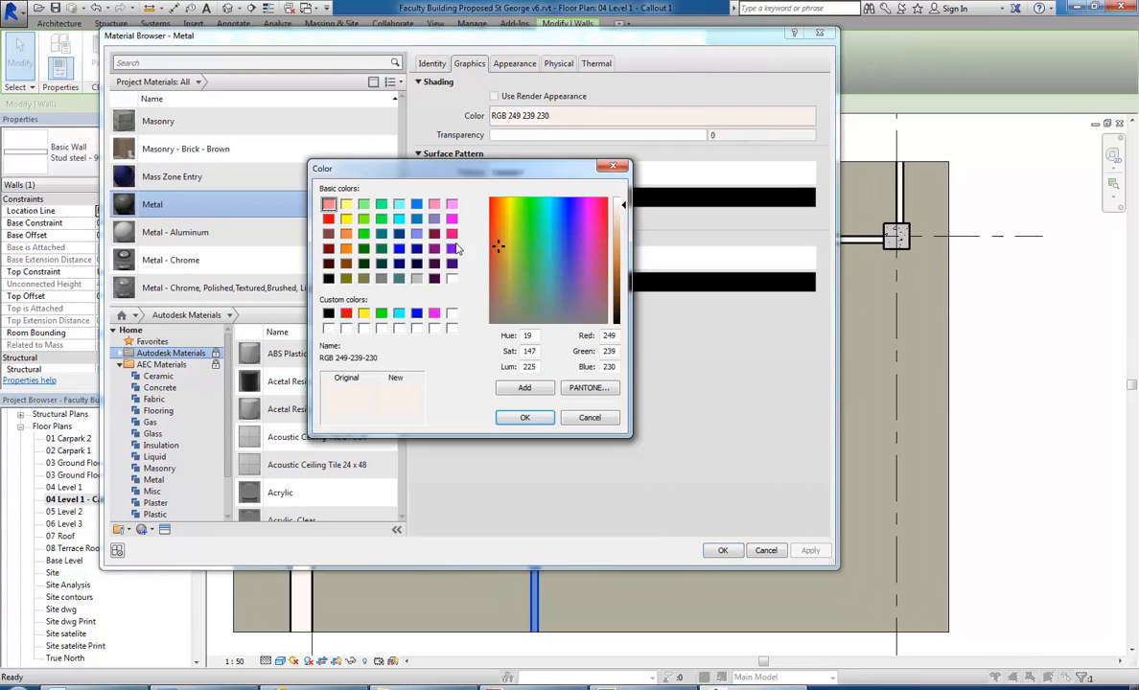
{"action": "left_click", "coordinate": [452, 233]}
{"action": "left_click", "coordinate": [525, 417]}
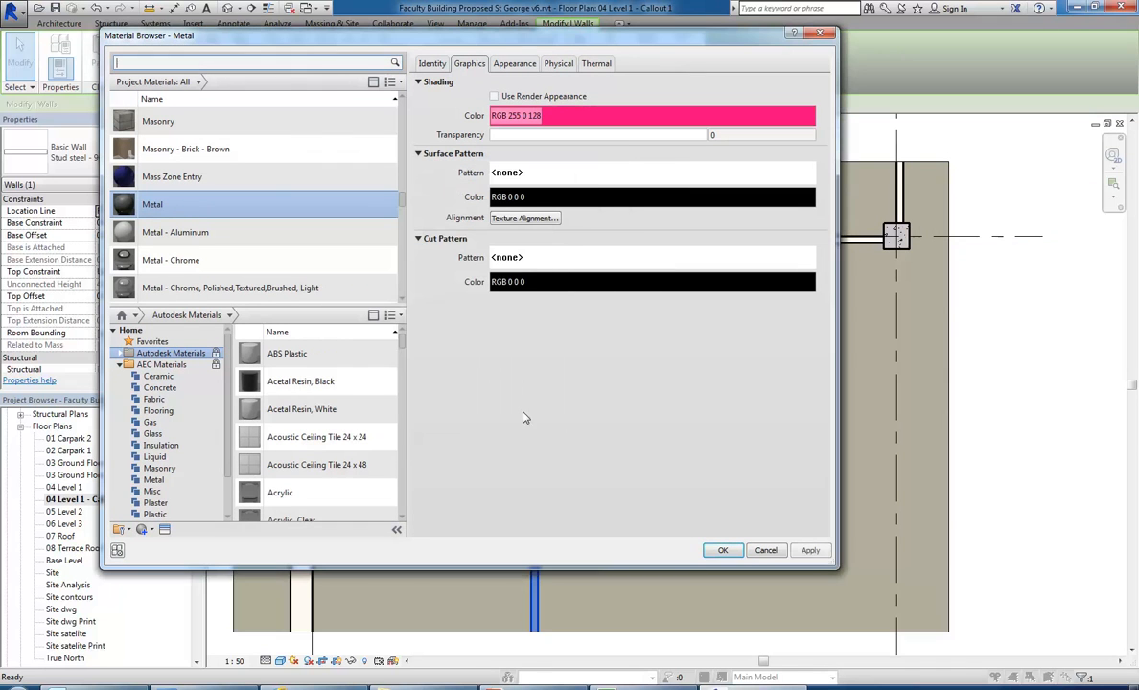
{"action": "left_click", "coordinate": [810, 551]}
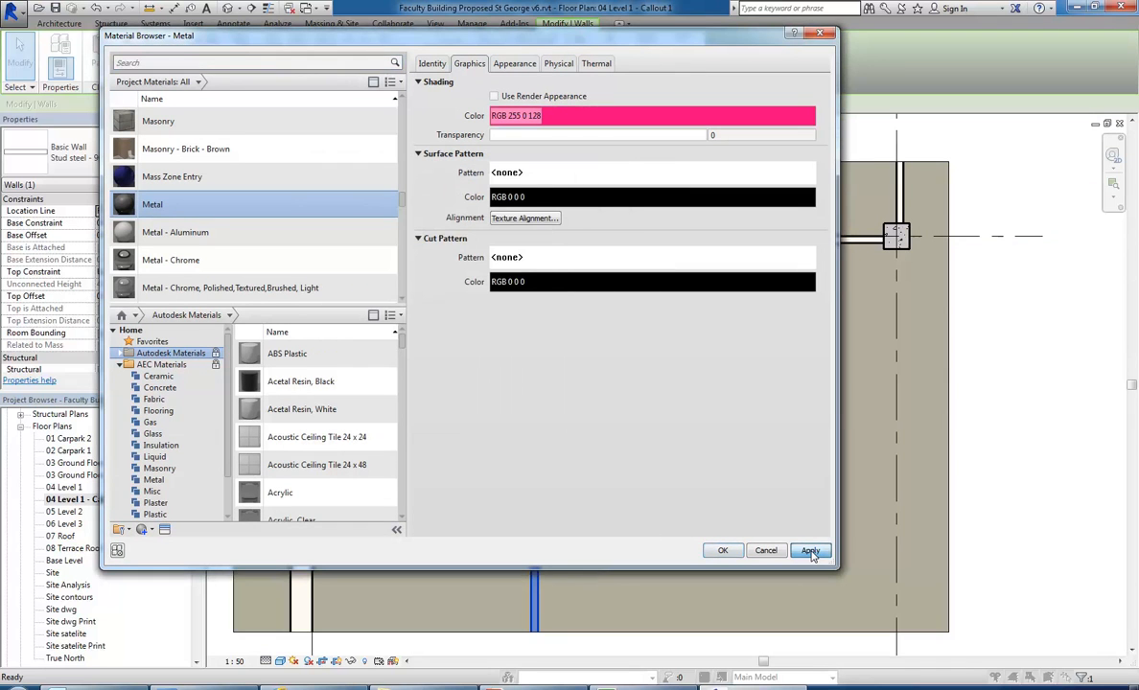
{"action": "mouse_move", "coordinate": [838, 345]}
{"action": "left_mouse_down"}
{"action": "mouse_move", "coordinate": [514, 336]}
{"action": "mouse_move", "coordinate": [605, 336]}
{"action": "left_mouse_up"}
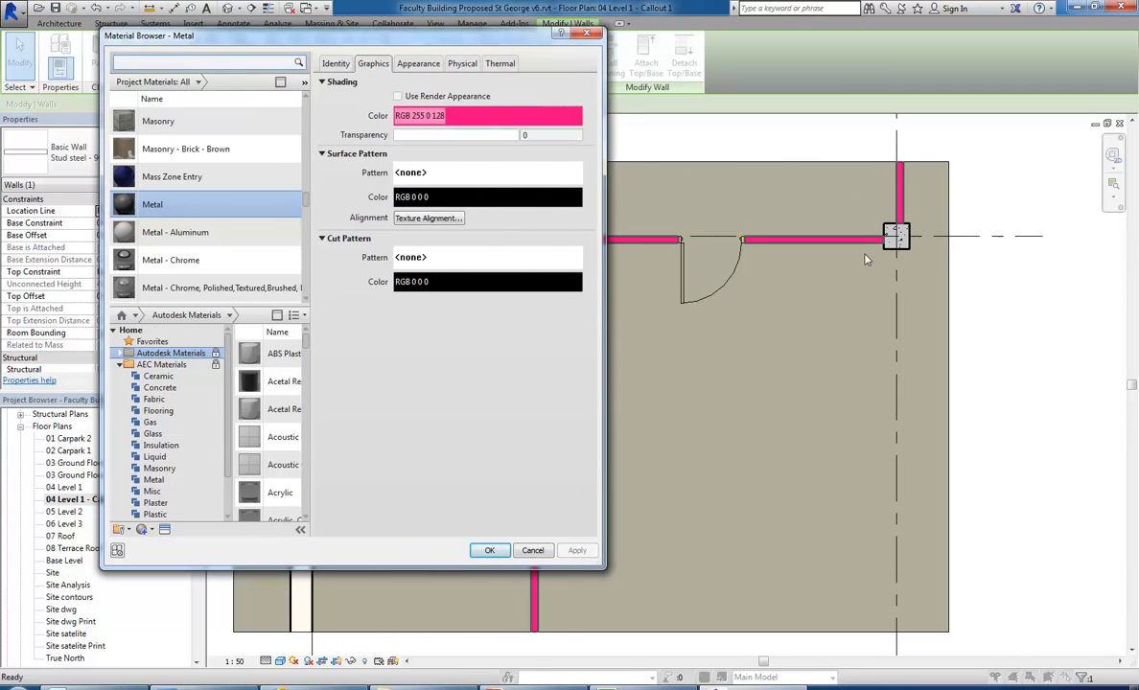
Step: Set the Metal material's shading color to a near-white grey, RGB 248 248 248, and accept the wall assembly
{"action": "left_click", "coordinate": [451, 115]}
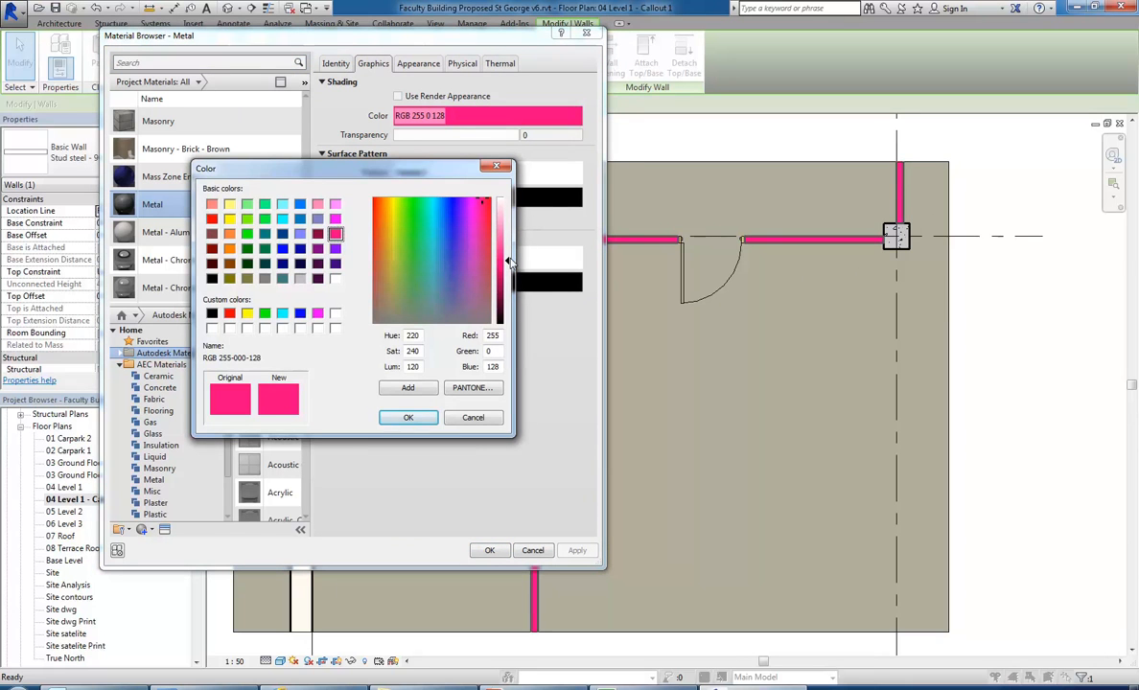
{"action": "left_click", "coordinate": [299, 279]}
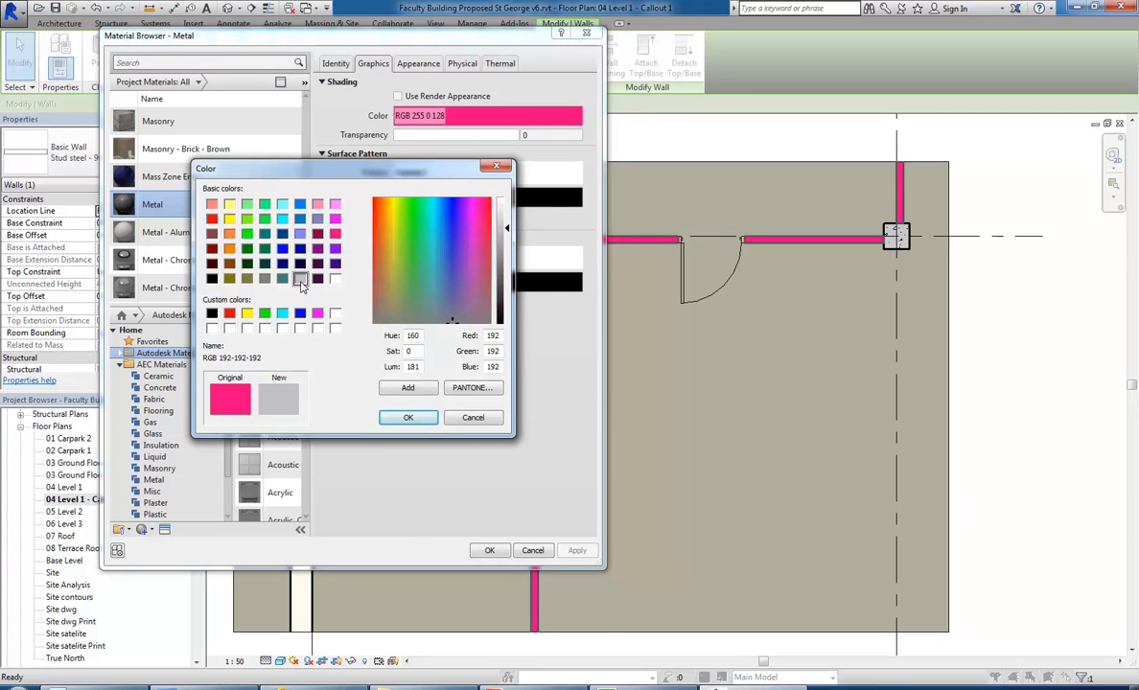
{"action": "left_click_drag", "start_coordinate": [508, 230], "coordinate": [510, 204]}
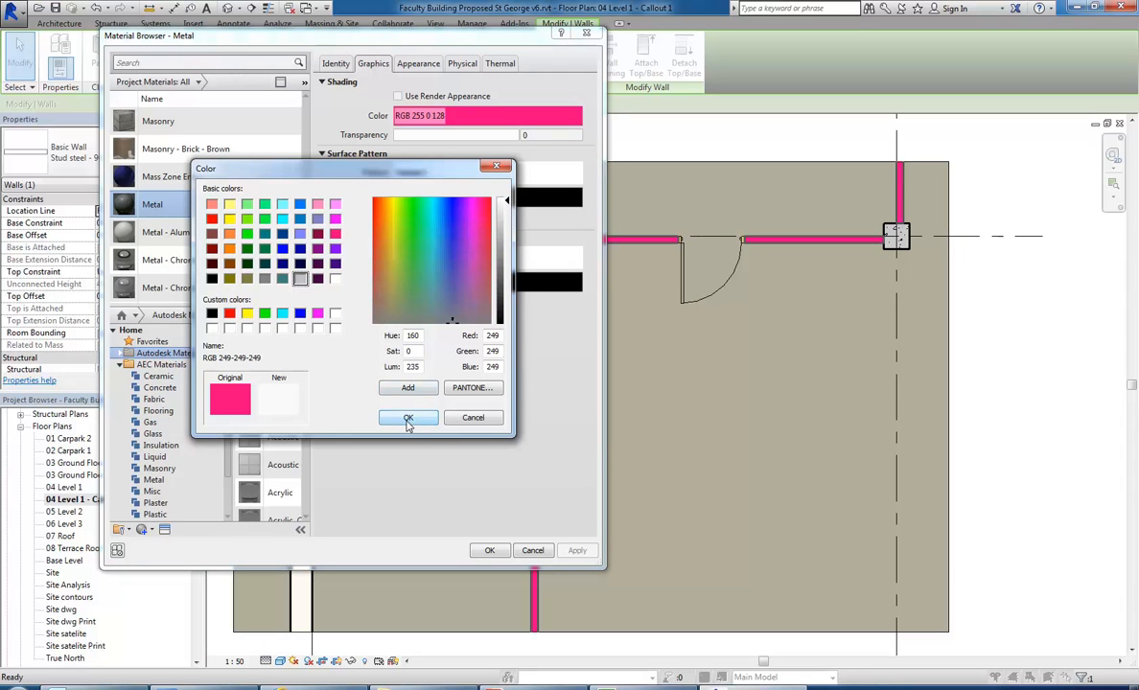
{"action": "left_click_drag", "start_coordinate": [510, 202], "coordinate": [508, 205]}
{"action": "left_click", "coordinate": [405, 417]}
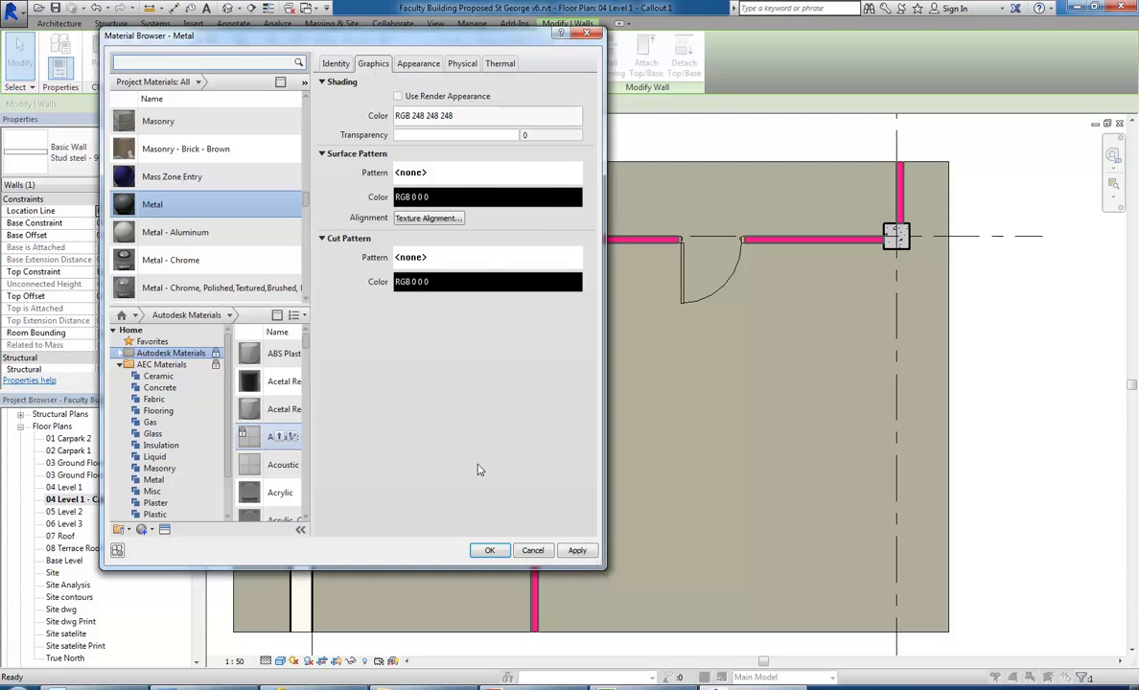
{"action": "left_click", "coordinate": [576, 551]}
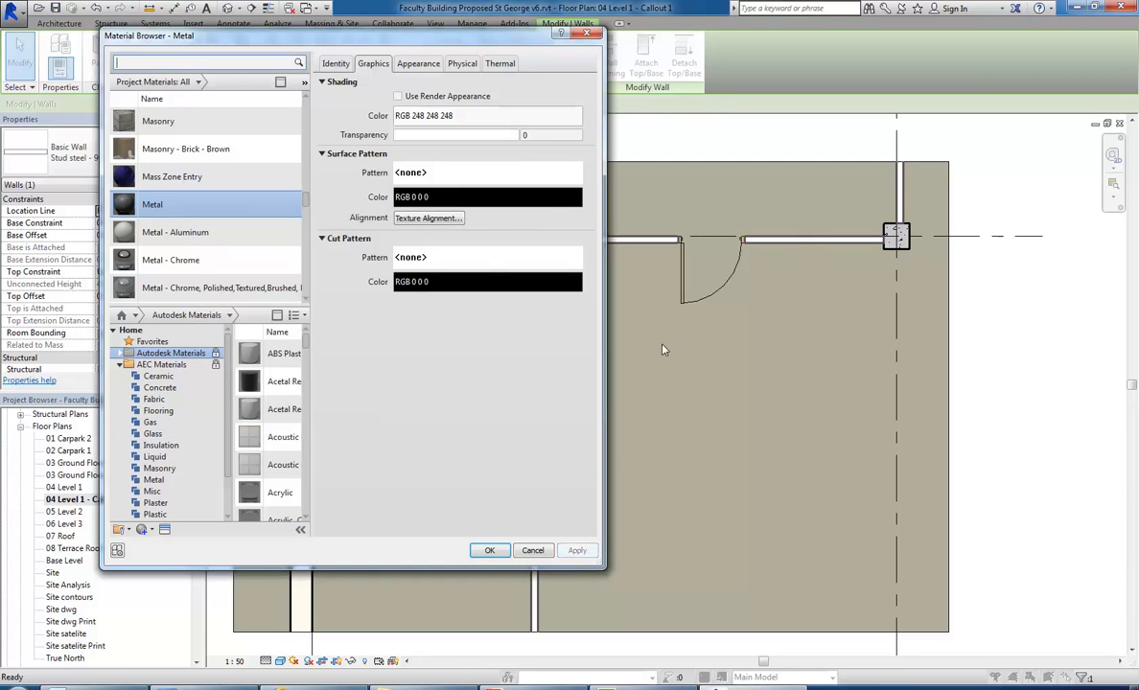
{"action": "left_click", "coordinate": [488, 550]}
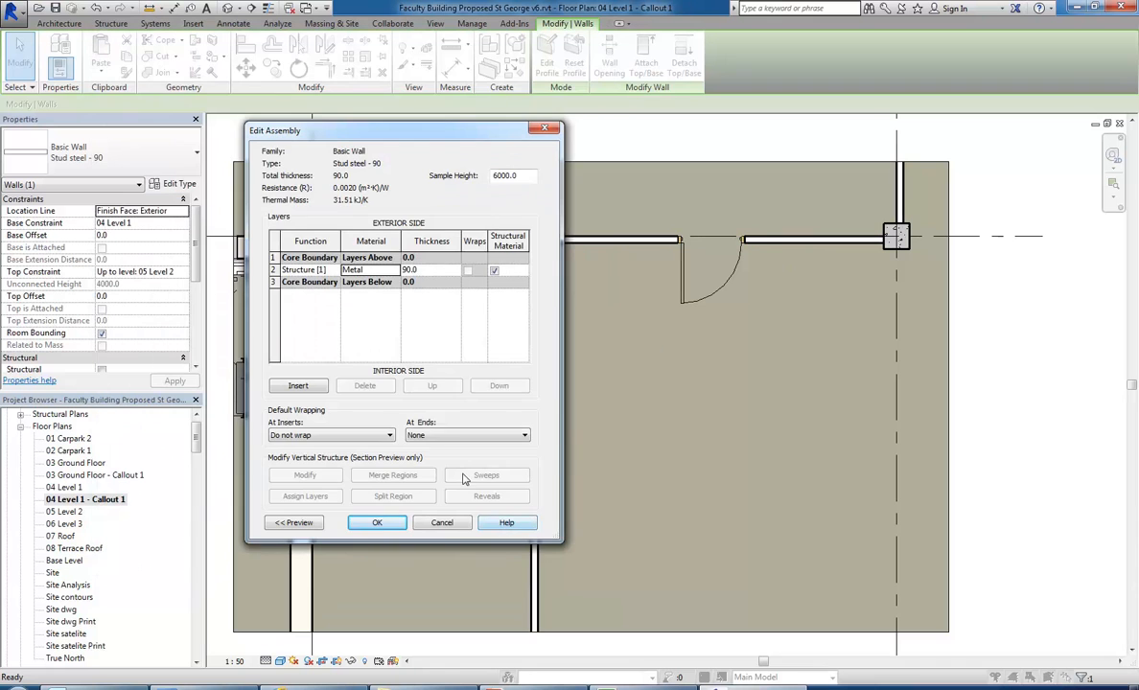
{"action": "left_click", "coordinate": [372, 522]}
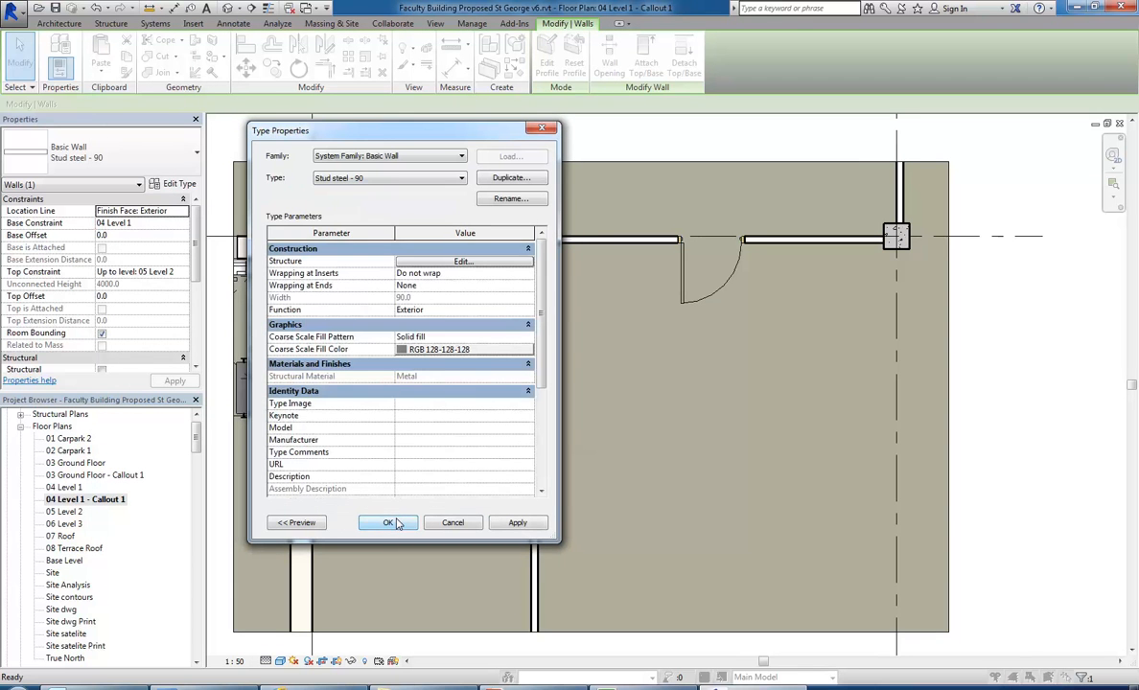
Step: Set the shading color of the Stud steel - 90 wall's Metal material to mid grey, RGB 125 125 125
{"action": "left_click", "coordinate": [436, 260]}
{"action": "left_click", "coordinate": [386, 269]}
{"action": "left_click", "coordinate": [395, 270]}
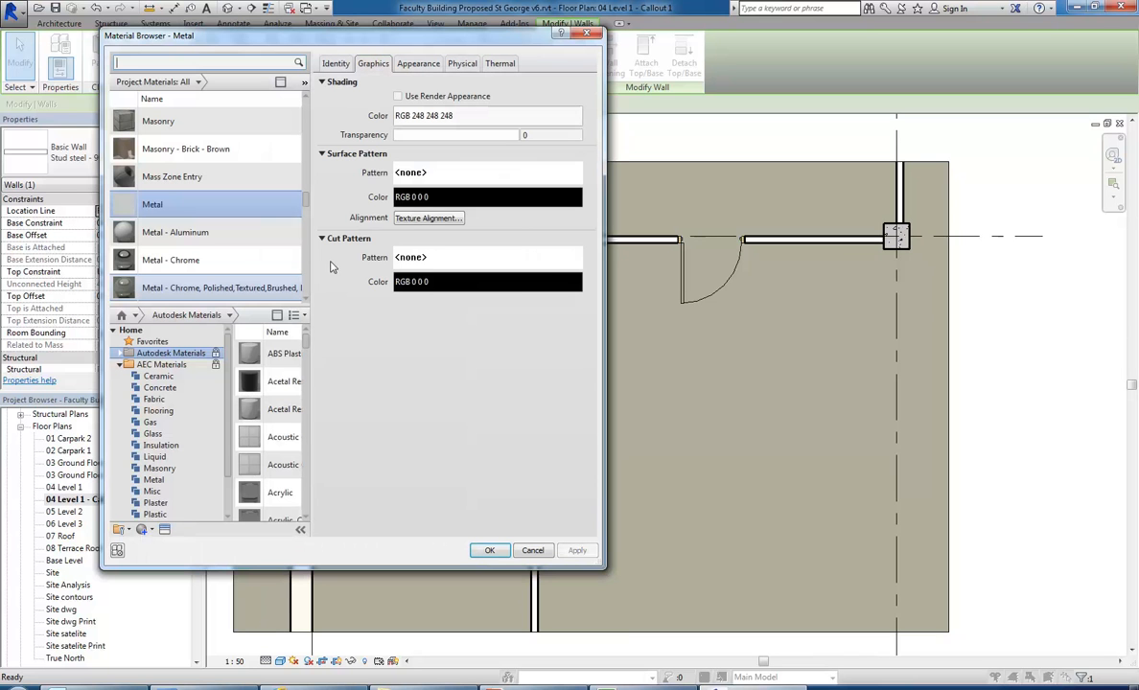
{"action": "left_click", "coordinate": [425, 116]}
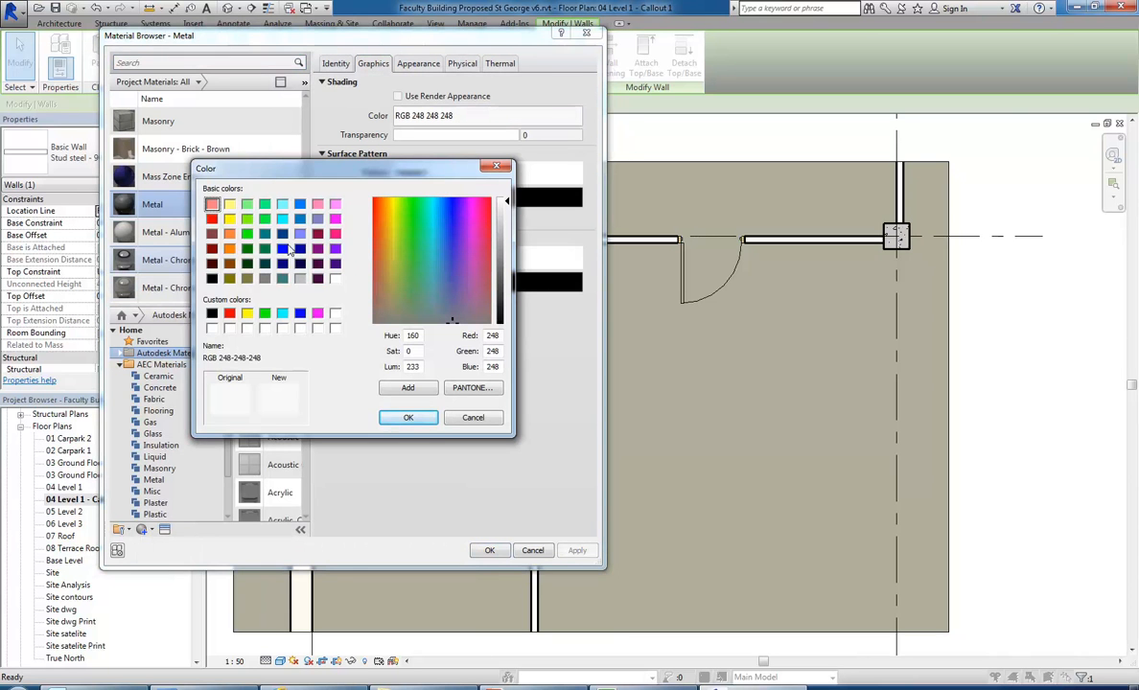
{"action": "left_click_drag", "start_coordinate": [507, 200], "coordinate": [508, 266]}
{"action": "left_click", "coordinate": [417, 418]}
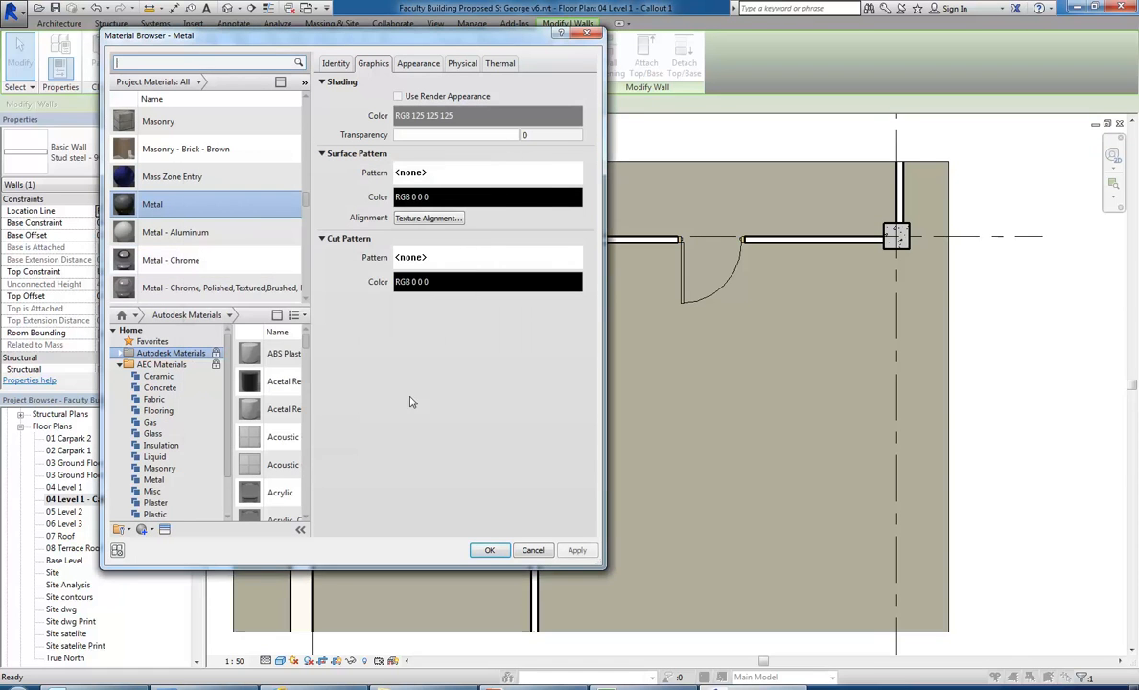
{"action": "left_click", "coordinate": [489, 550]}
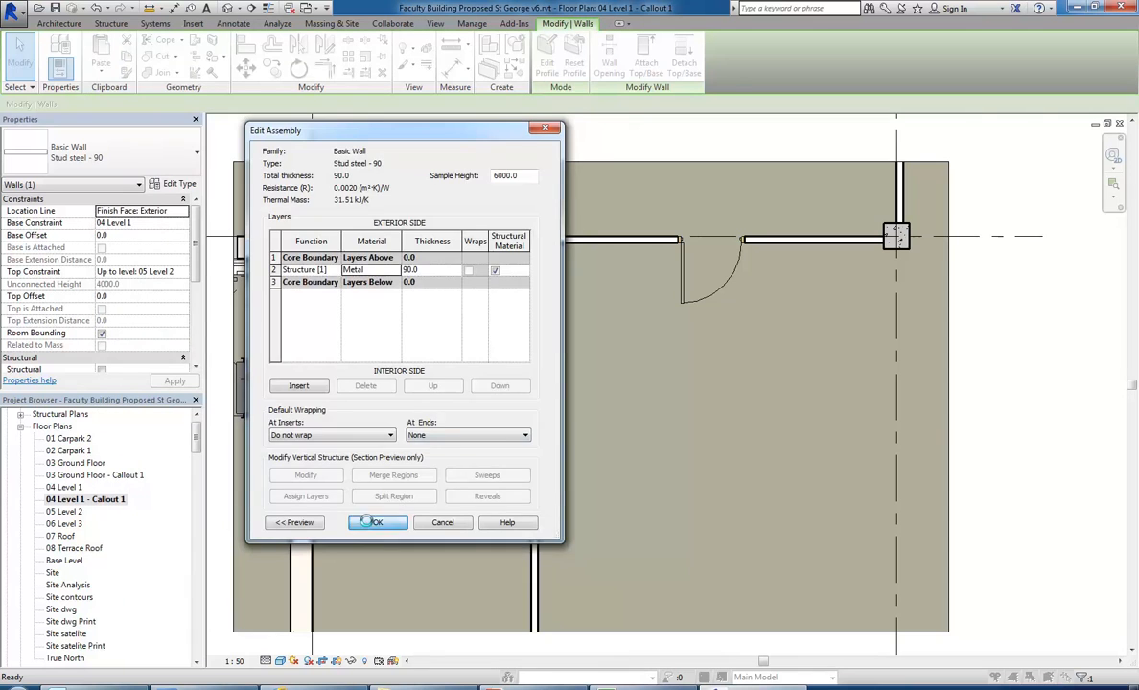
{"action": "left_click", "coordinate": [371, 521]}
{"action": "left_click", "coordinate": [395, 526]}
{"action": "left_click", "coordinate": [456, 364]}
Step: Open the Section 7 - Callout 1 building section view
{"action": "scroll", "coordinate": [463, 381], "scroll_direction": "down", "scroll_amount": 2}
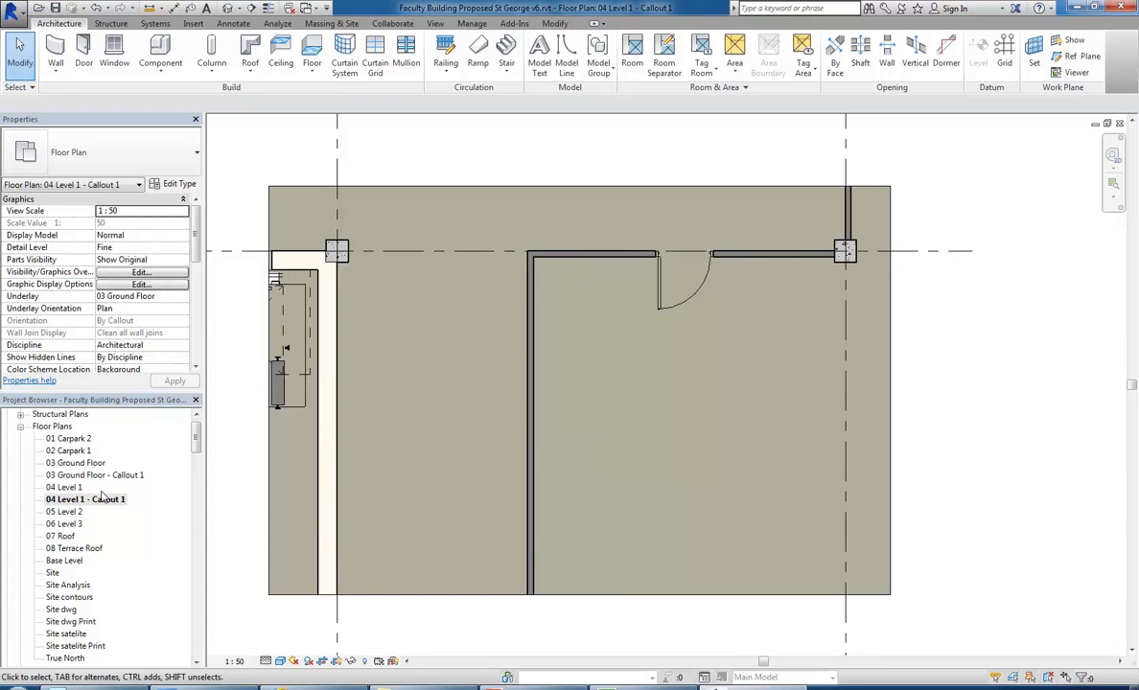
{"action": "left_click", "coordinate": [195, 469]}
{"action": "left_click_drag", "start_coordinate": [194, 469], "coordinate": [196, 490]}
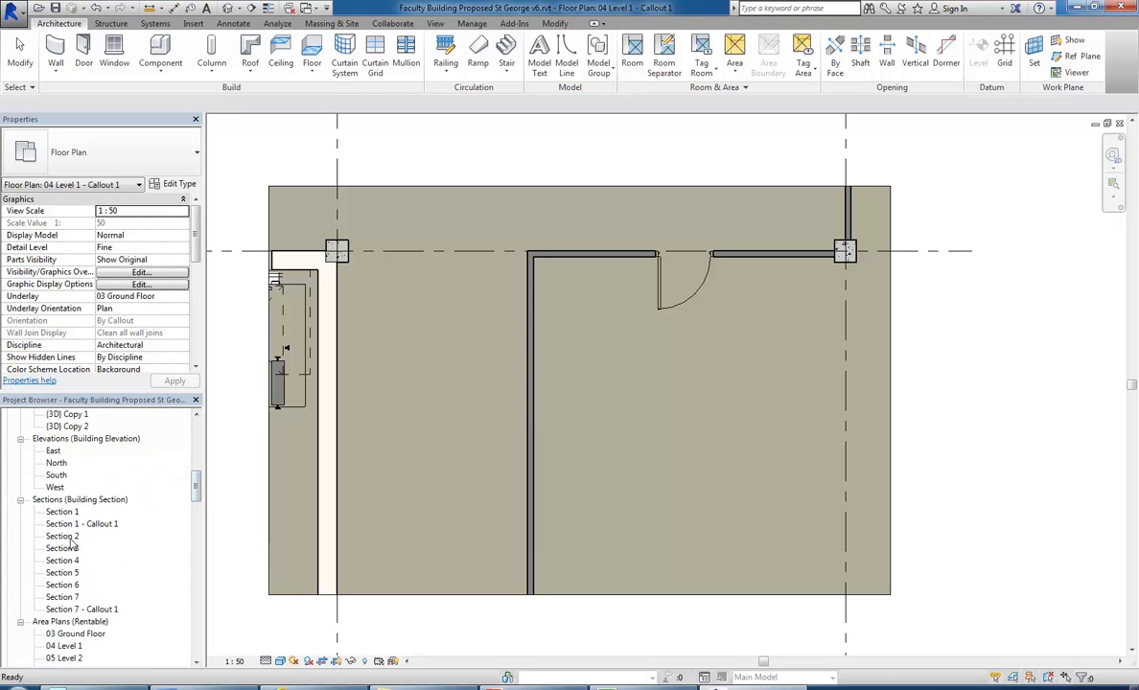
{"action": "double_click", "coordinate": [58, 609]}
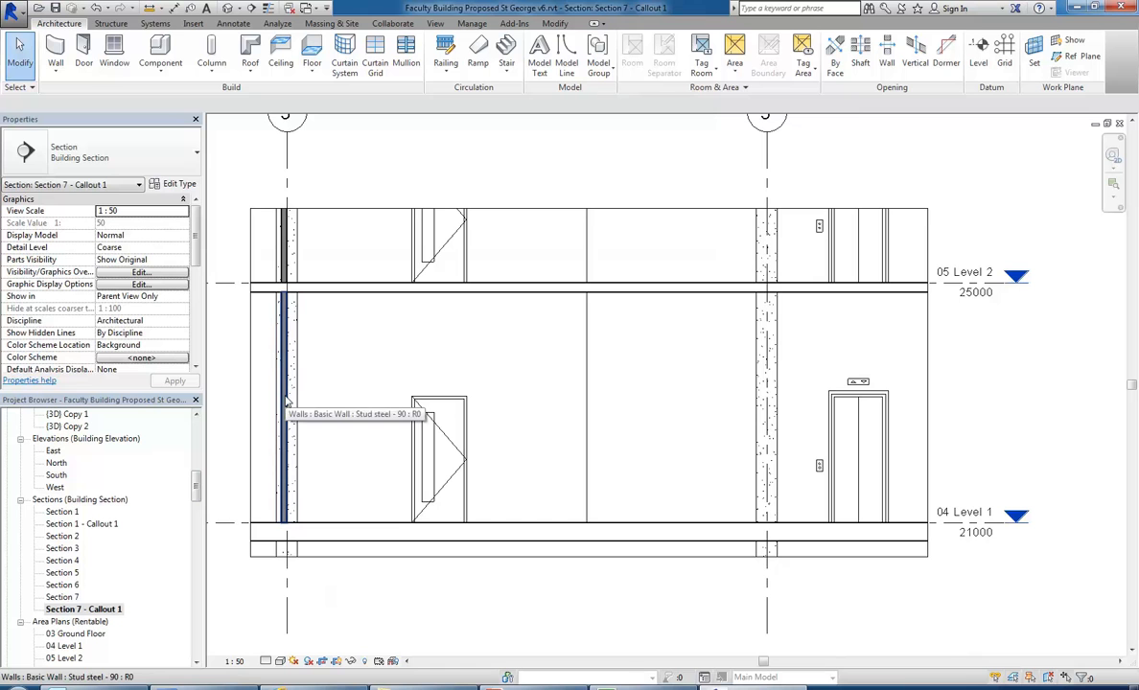
Step: Set the section callout view to Fine detail level and the Shaded visual style, dismissing the save reminder
{"action": "left_click", "coordinate": [265, 661]}
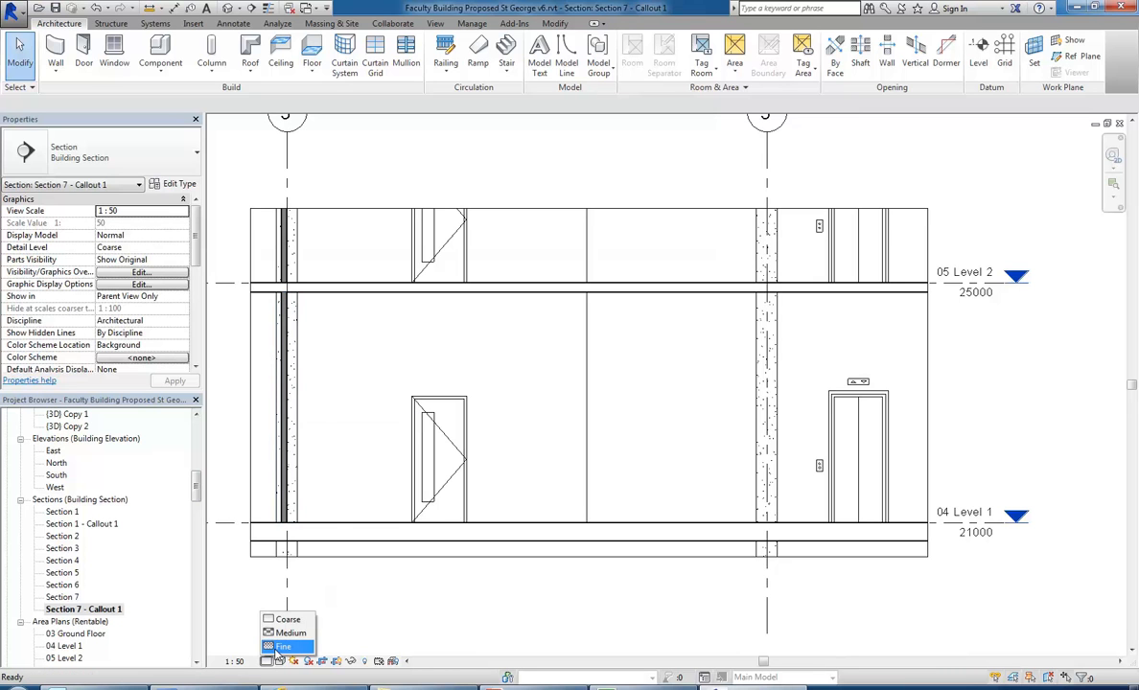
{"action": "left_click", "coordinate": [282, 647]}
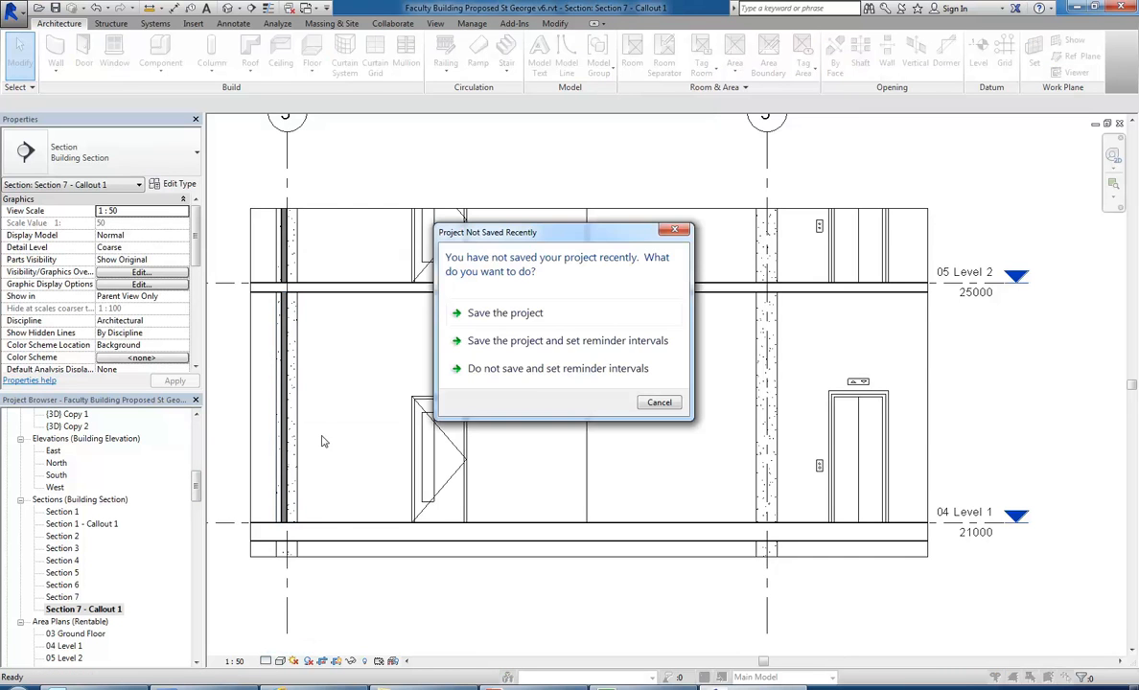
{"action": "left_click", "coordinate": [656, 401]}
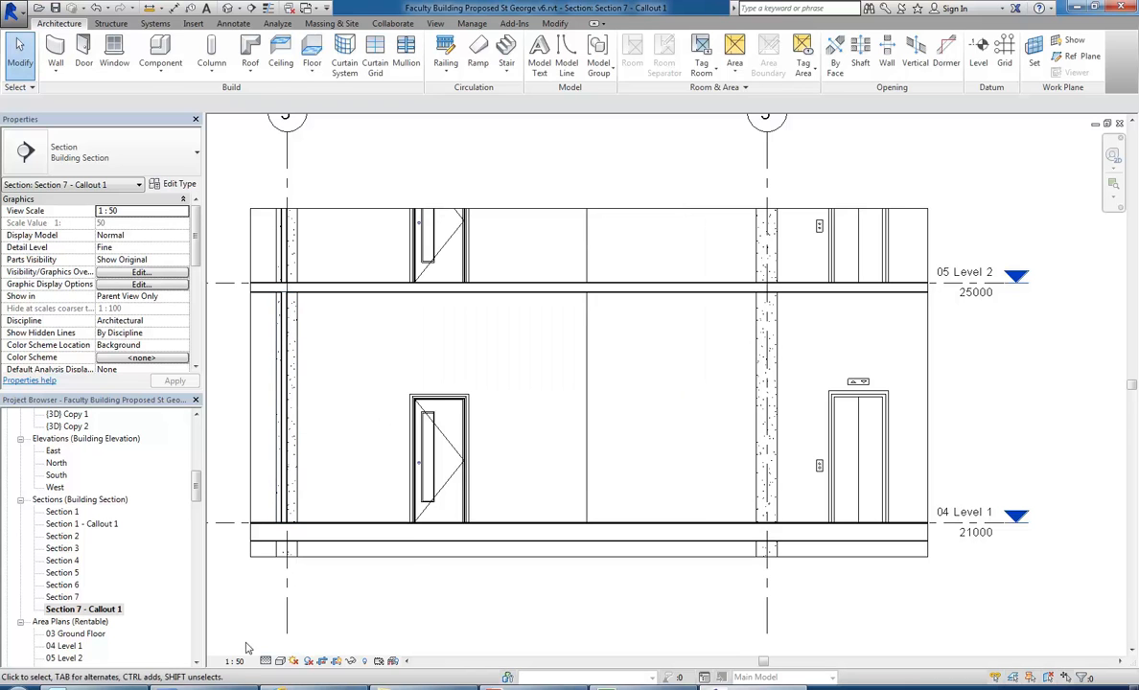
{"action": "left_click", "coordinate": [280, 661]}
{"action": "left_click", "coordinate": [317, 613]}
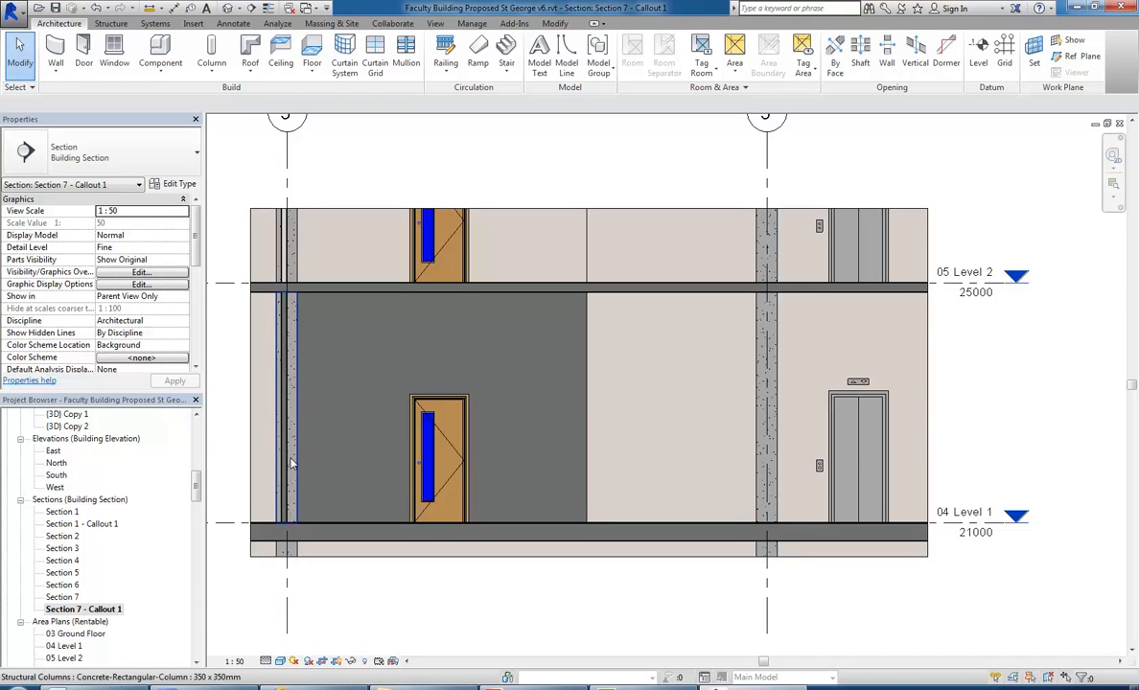
Step: Check the wall type of the Level 1 wall with the door in the section callout
{"action": "left_click", "coordinate": [587, 360]}
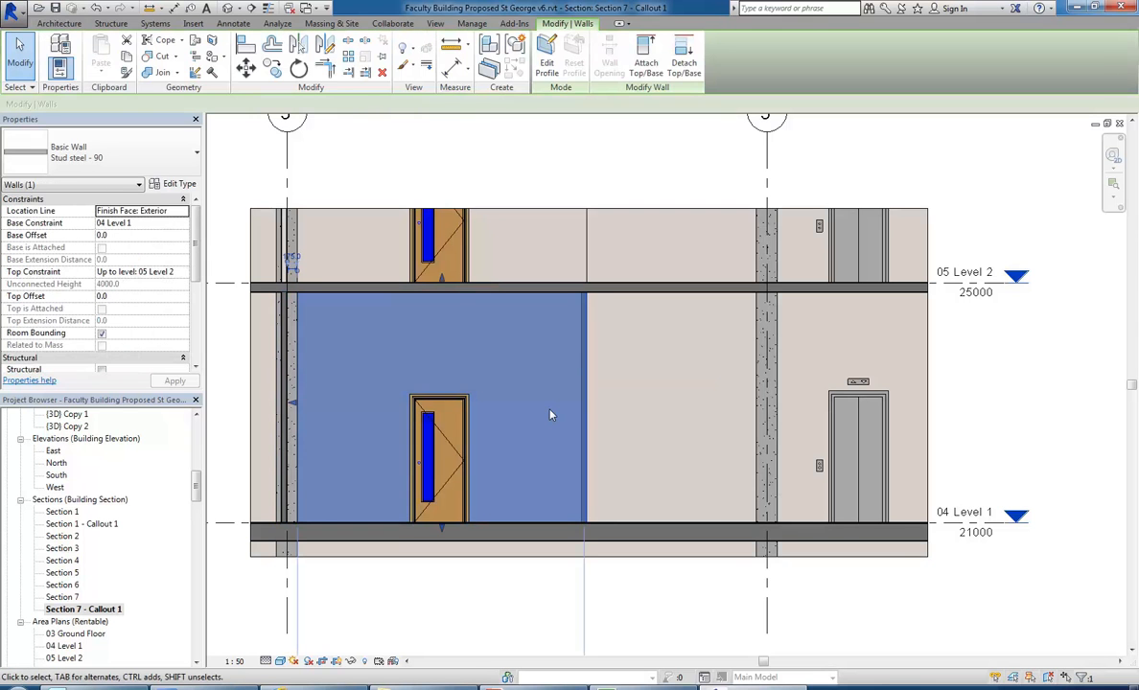
{"action": "key", "text": "Escape"}
{"action": "scroll", "coordinate": [354, 382], "scroll_direction": "up", "scroll_amount": 2}
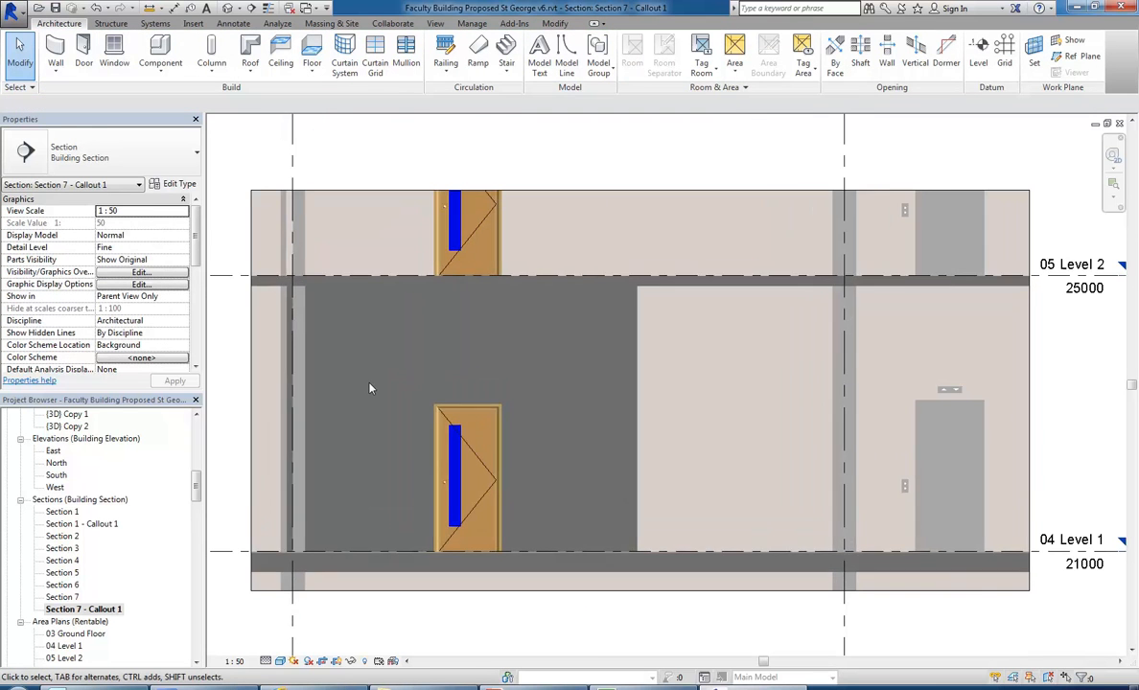
Step: Open the SB1 3D view and set its visual style to Shaded
{"action": "left_click", "coordinate": [74, 428]}
{"action": "scroll", "coordinate": [84, 457], "scroll_direction": "up", "scroll_amount": 2}
{"action": "scroll", "coordinate": [84, 482], "scroll_direction": "up", "scroll_amount": 2}
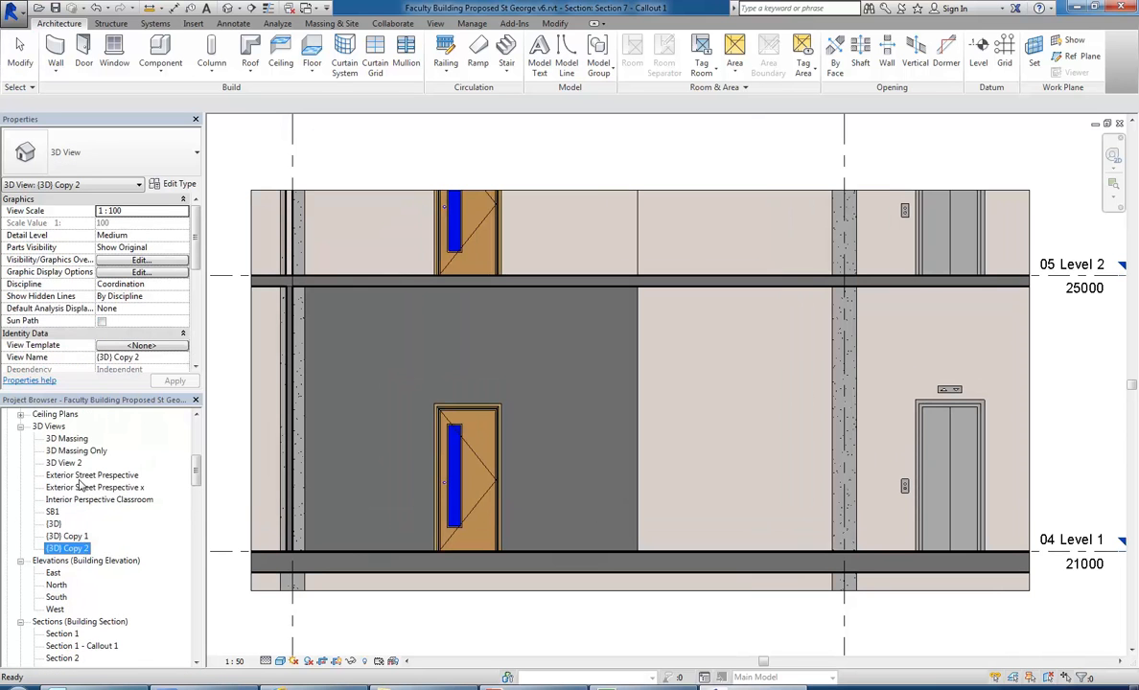
{"action": "double_click", "coordinate": [52, 512]}
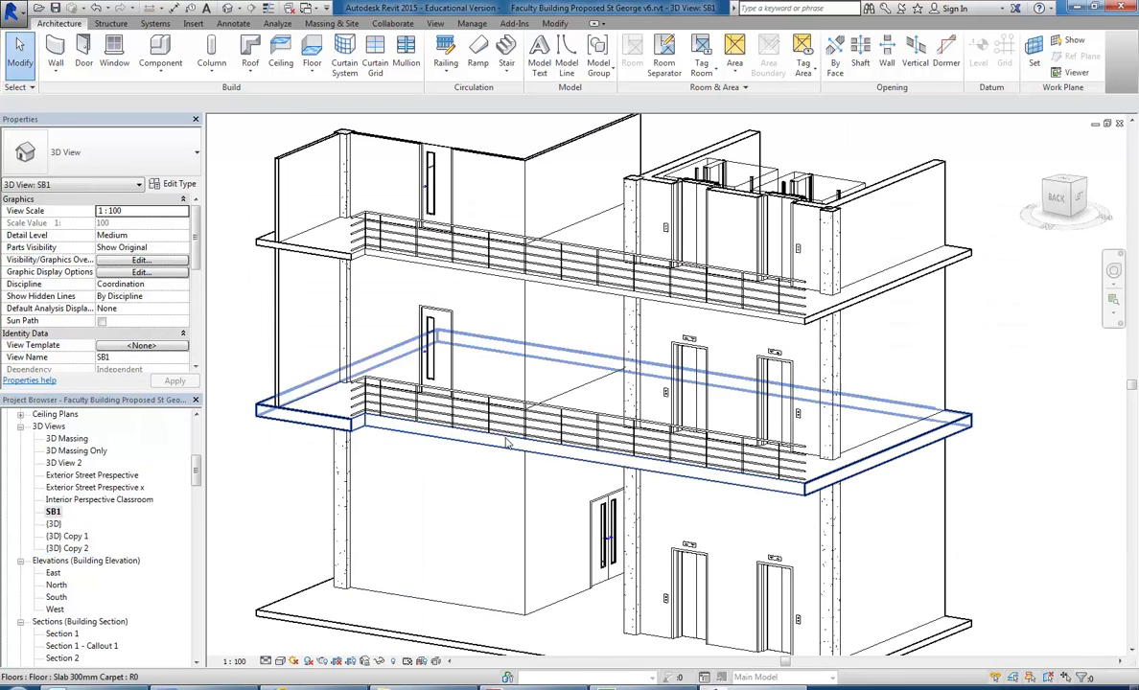
{"action": "left_click", "coordinate": [280, 662]}
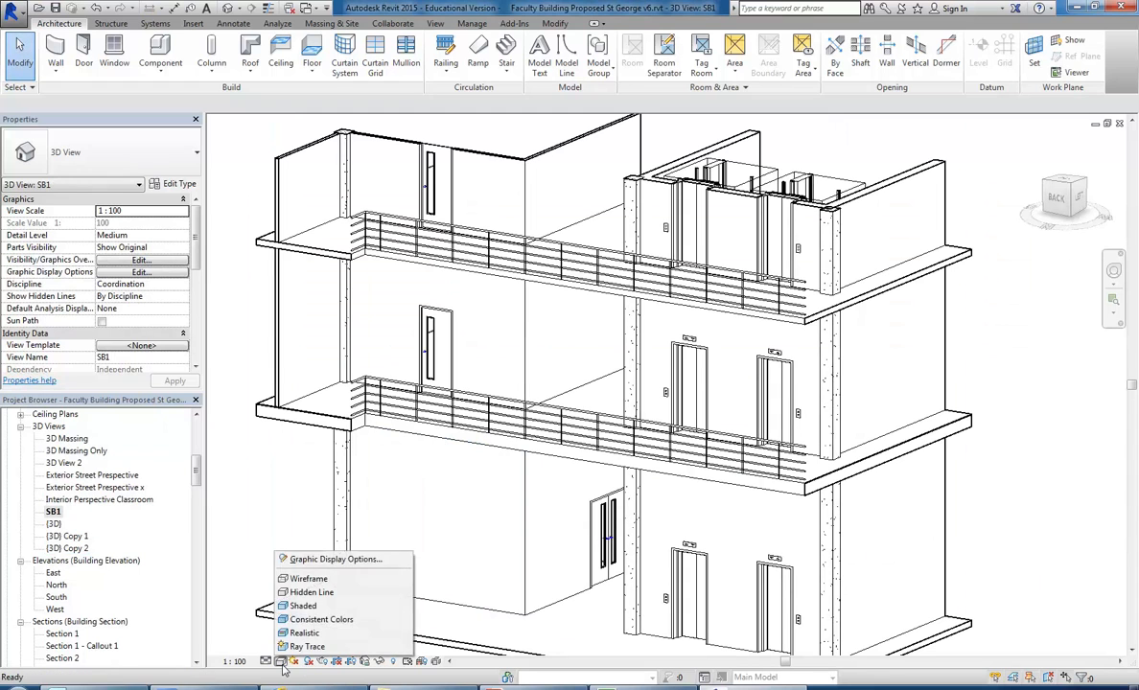
{"action": "left_click", "coordinate": [299, 606]}
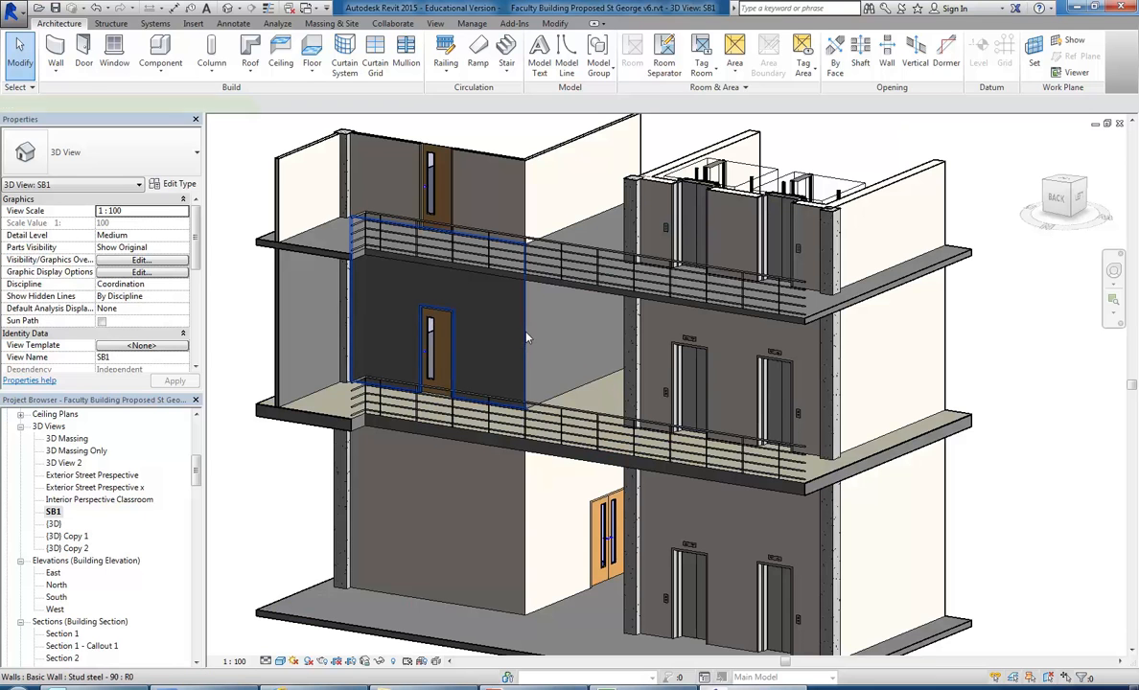
Step: Orbit around the SB1 model to examine the shading of the Level 1 walls from different sides
{"action": "left_click", "coordinate": [580, 381]}
{"action": "key", "text": "Delete"}
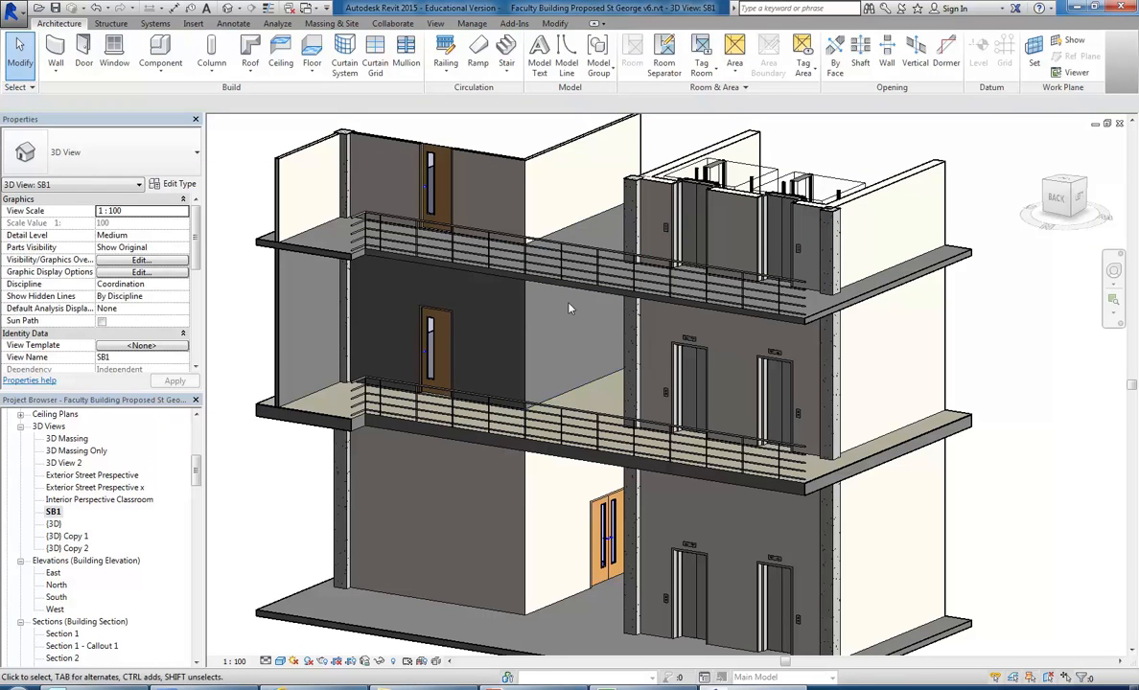
{"action": "middle_click_drag", "start_coordinate": [573, 307], "coordinate": [771, 355], "text": "shift"}
{"action": "middle_click_drag", "start_coordinate": [887, 365], "coordinate": [785, 366]}
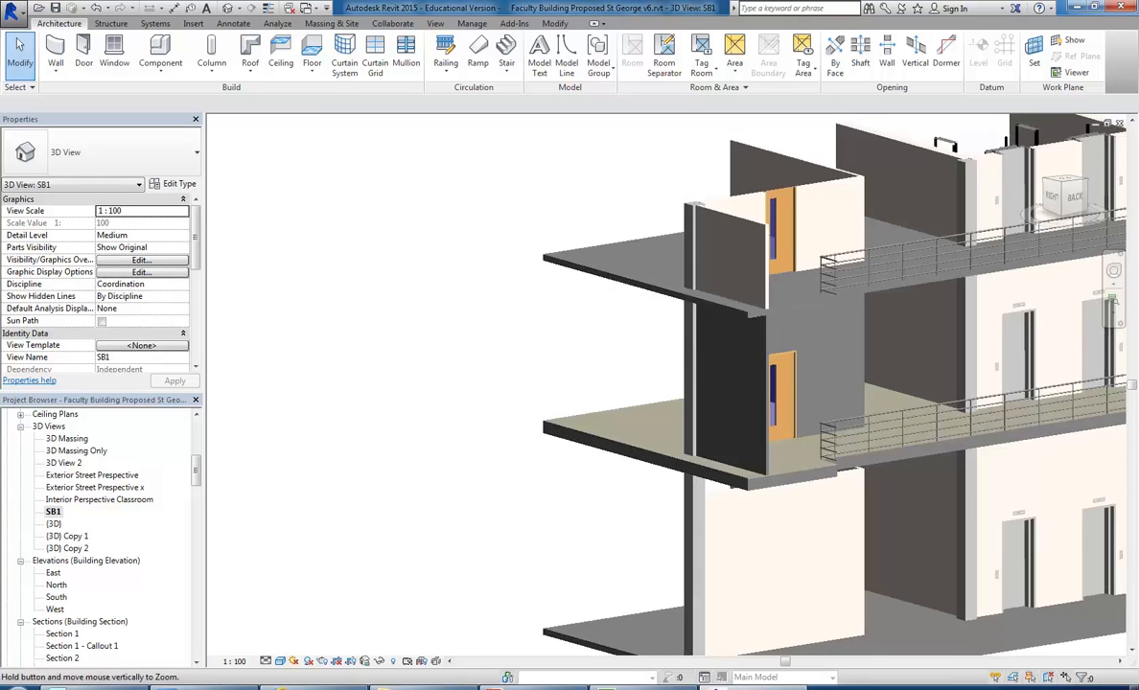
{"action": "middle_click_drag", "start_coordinate": [776, 351], "coordinate": [809, 408], "text": "shift"}
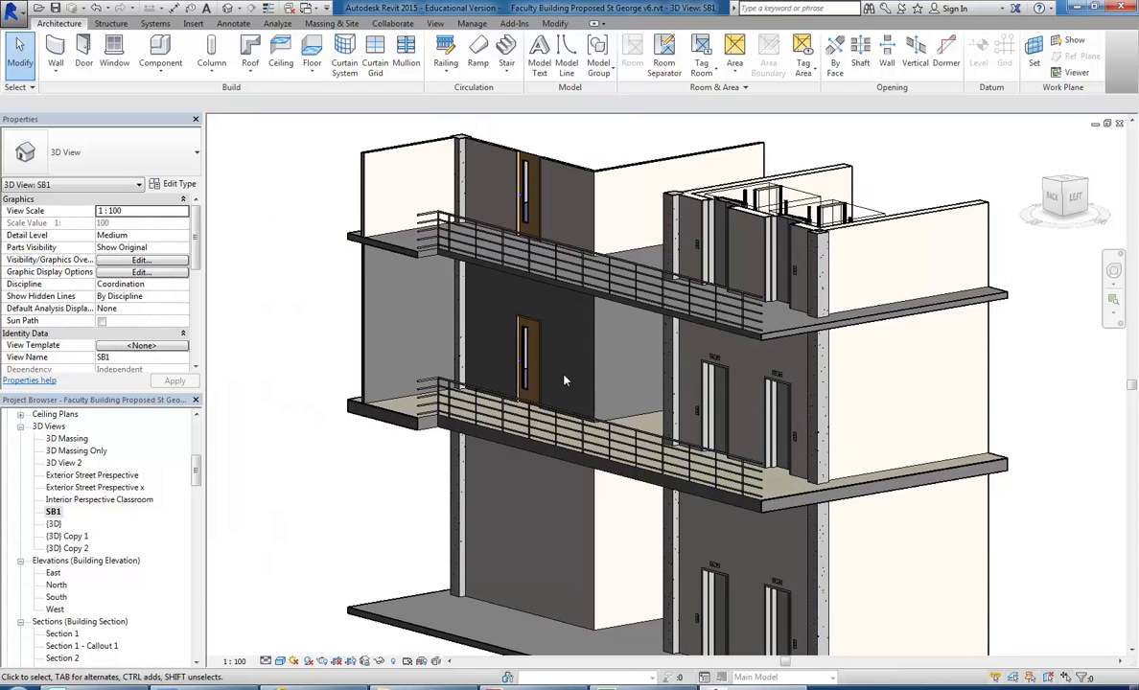
{"action": "middle_click_drag", "start_coordinate": [554, 386], "coordinate": [574, 370], "text": "shift"}
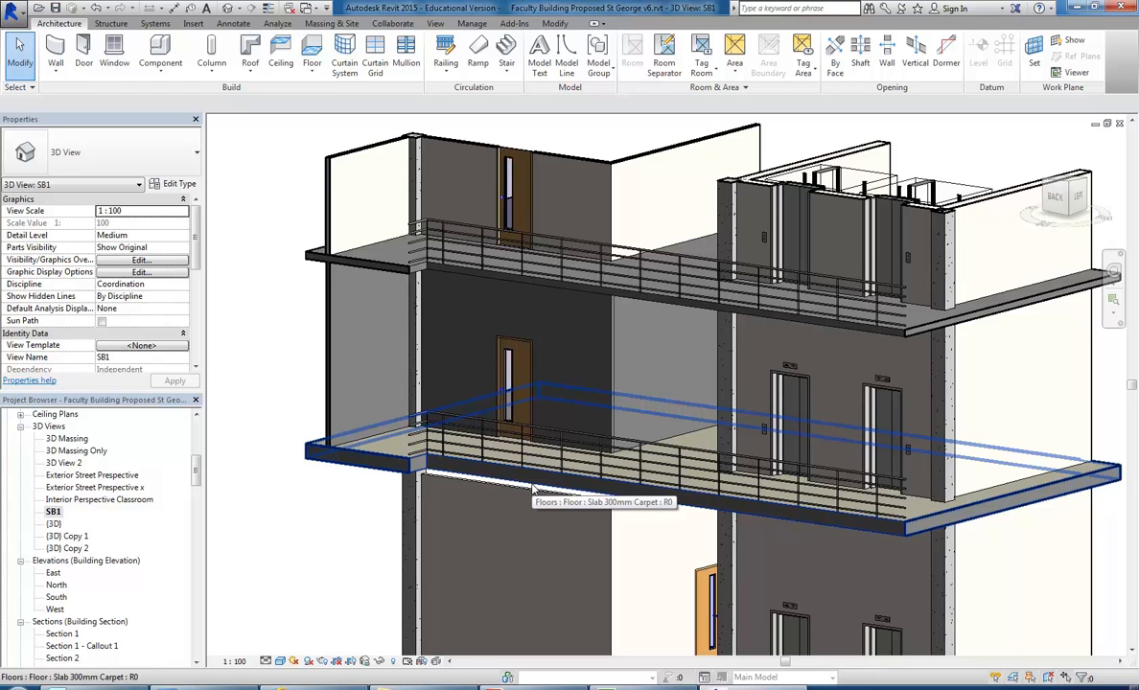
Step: Set the SB1 3D view to the Consistent Colors visual style and inspect the Level 1 walls
{"action": "left_click", "coordinate": [280, 661]}
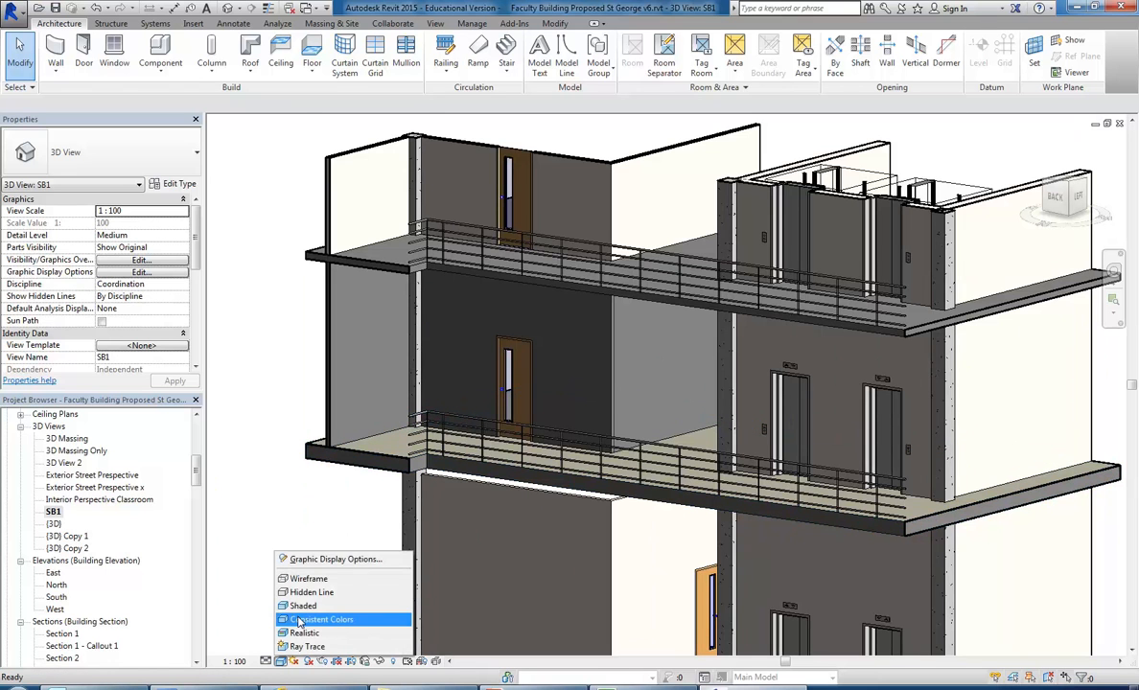
{"action": "left_click", "coordinate": [299, 620]}
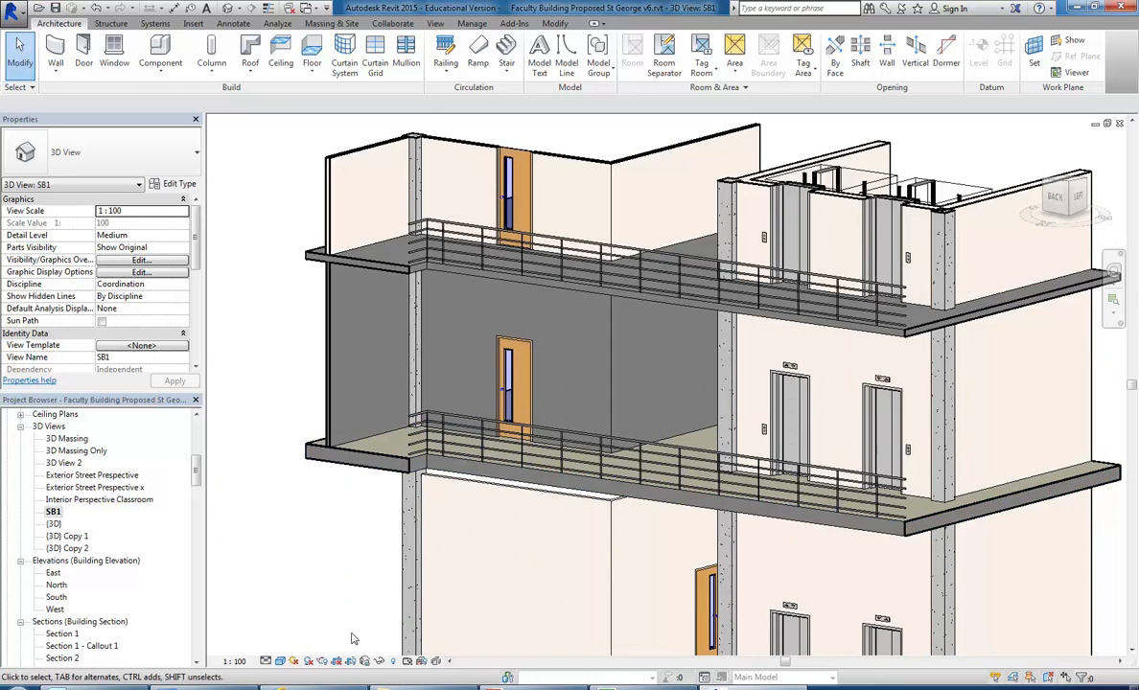
{"action": "left_click", "coordinate": [280, 661]}
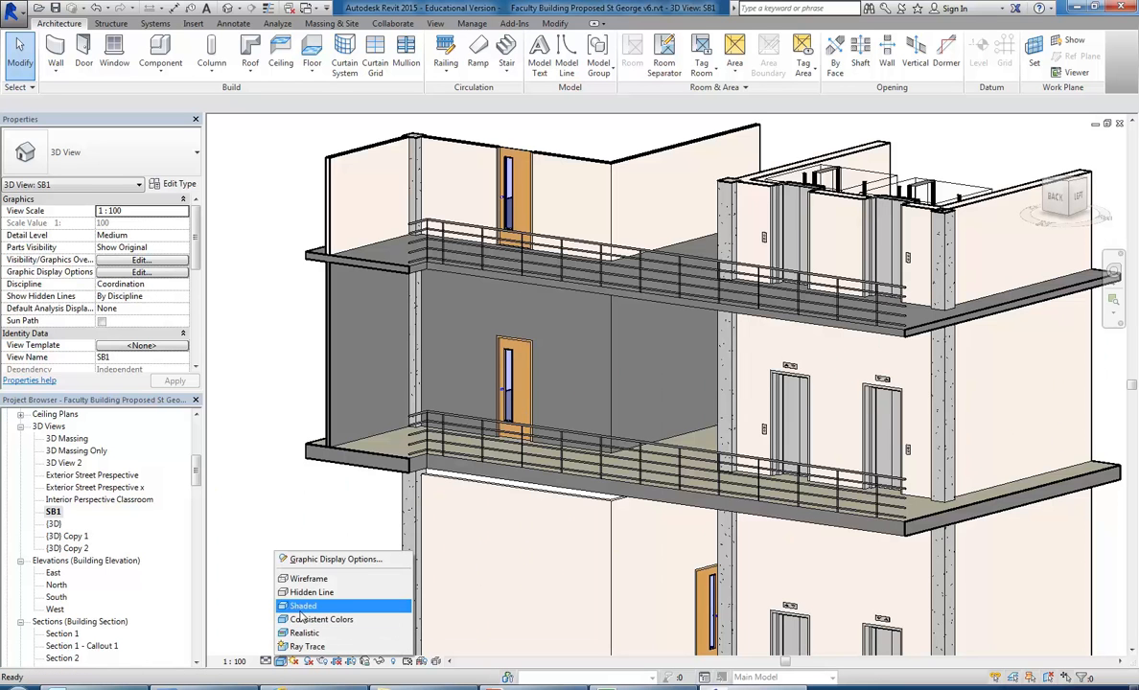
{"action": "middle_click_drag", "start_coordinate": [560, 350], "coordinate": [540, 364]}
{"action": "scroll", "coordinate": [527, 363], "scroll_direction": "up", "scroll_amount": 2}
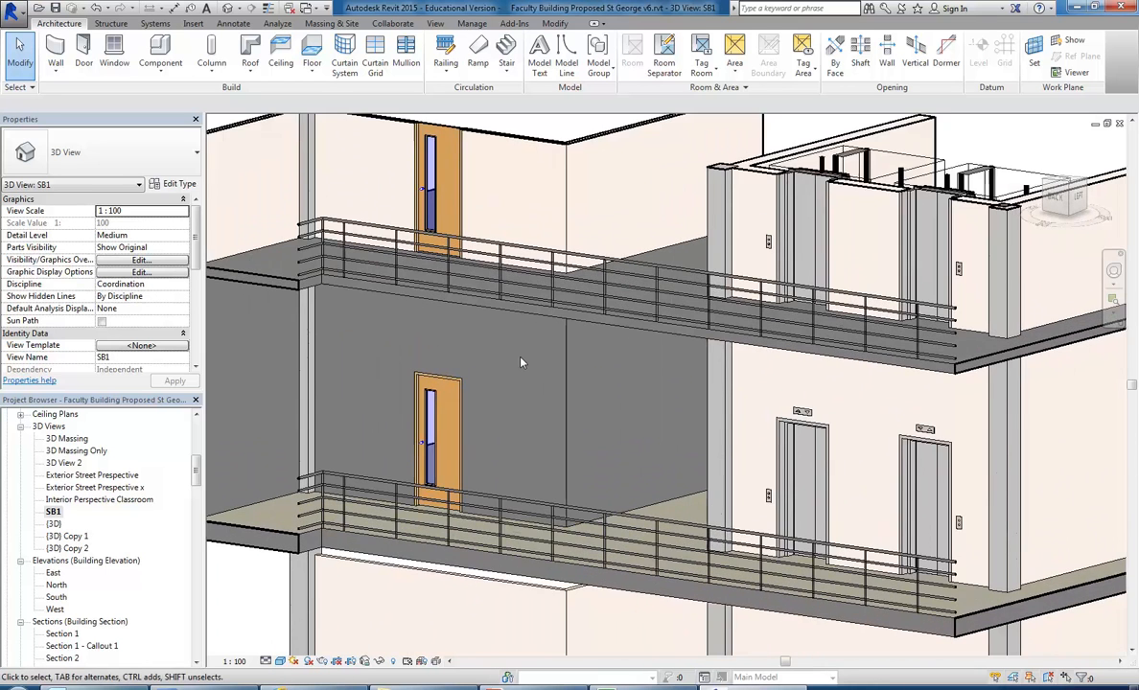
{"action": "scroll", "coordinate": [522, 365], "scroll_direction": "down", "scroll_amount": 2}
{"action": "scroll", "coordinate": [533, 367], "scroll_direction": "up", "scroll_amount": 1}
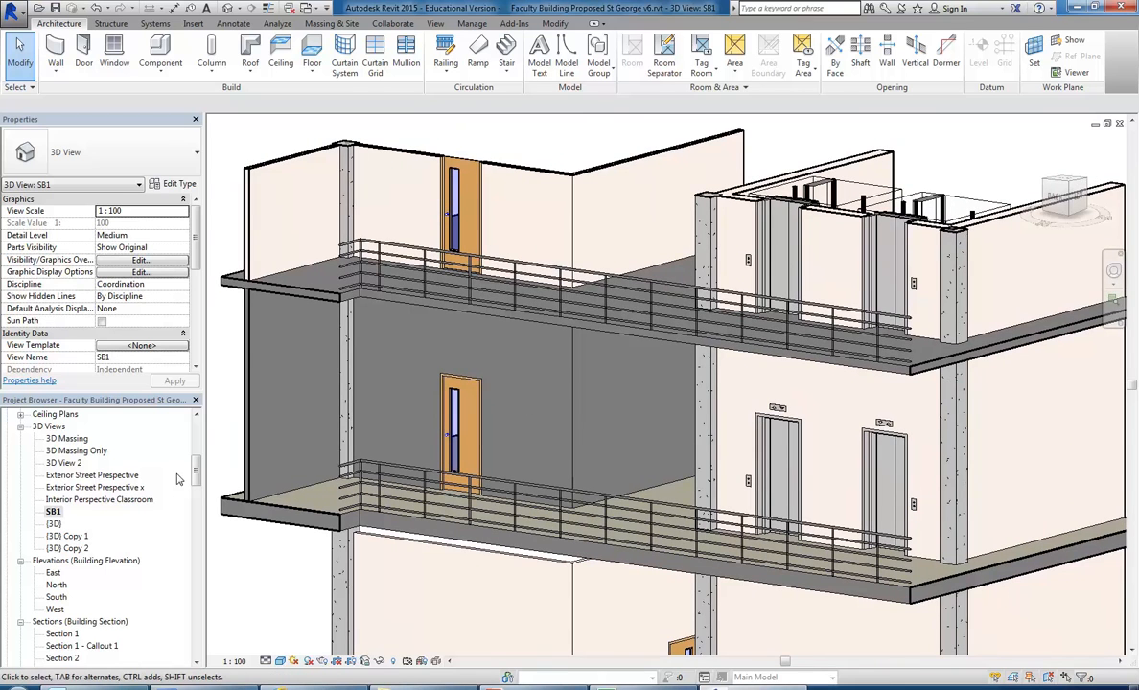
Step: Open the 04 Level 1 - Callout 1 floor plan and set its visual style to Hidden Line
{"action": "left_click_drag", "start_coordinate": [196, 470], "coordinate": [191, 439]}
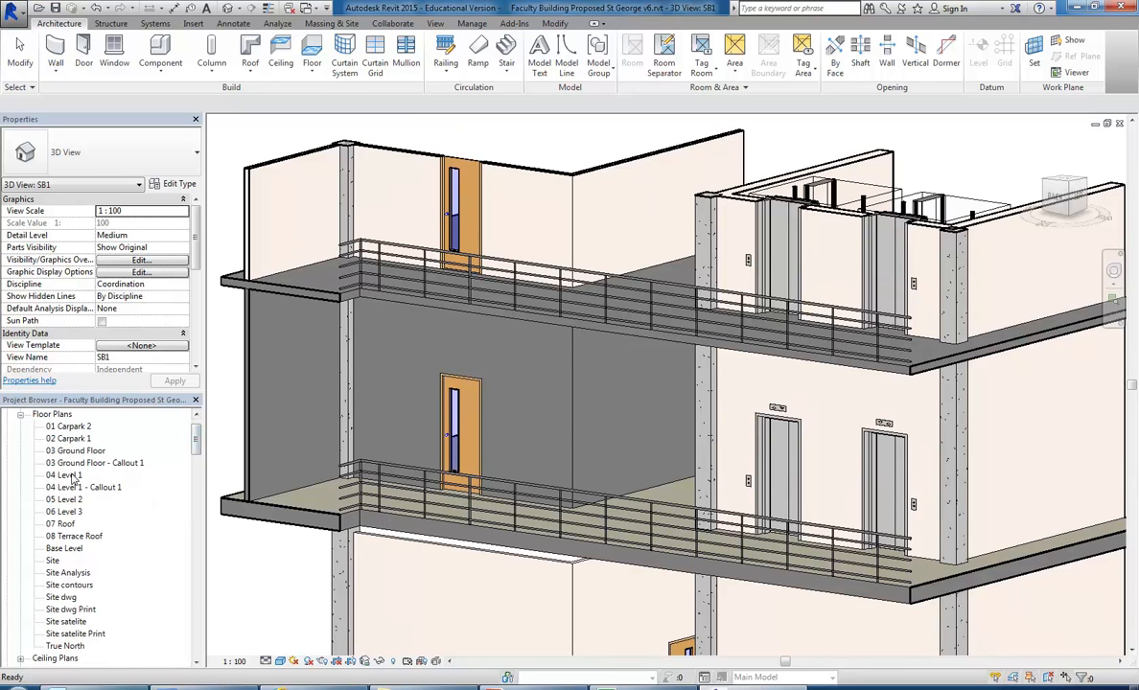
{"action": "scroll", "coordinate": [182, 420], "scroll_direction": "down", "scroll_amount": 3}
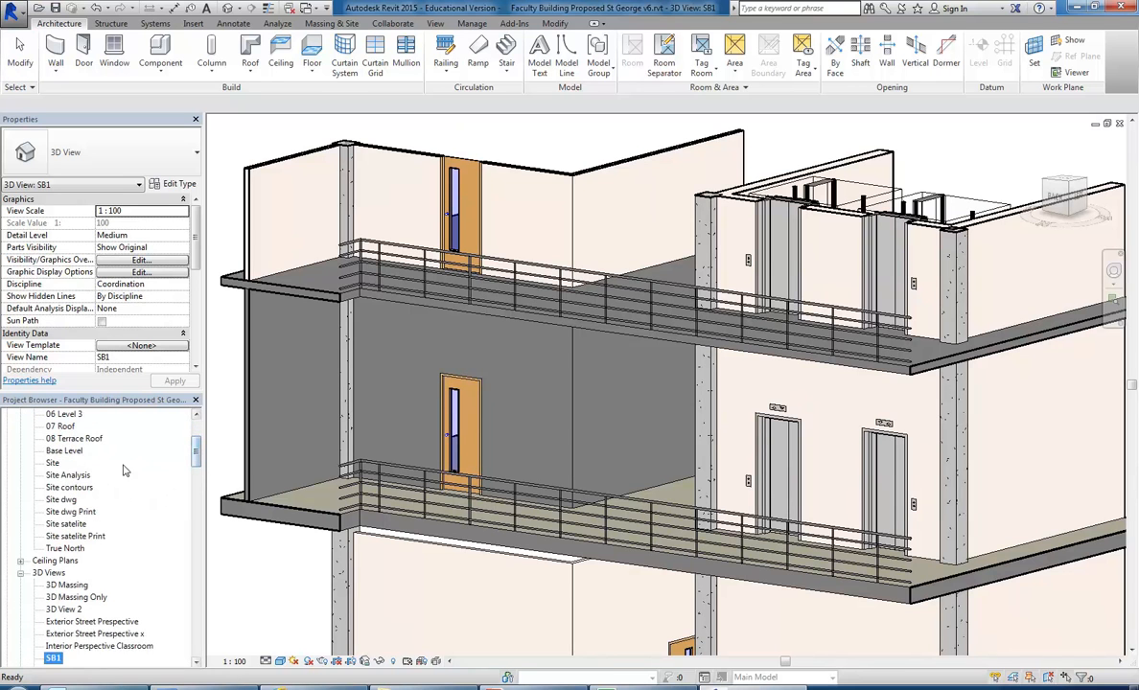
{"action": "left_click_drag", "start_coordinate": [194, 456], "coordinate": [189, 431]}
{"action": "double_click", "coordinate": [85, 475]}
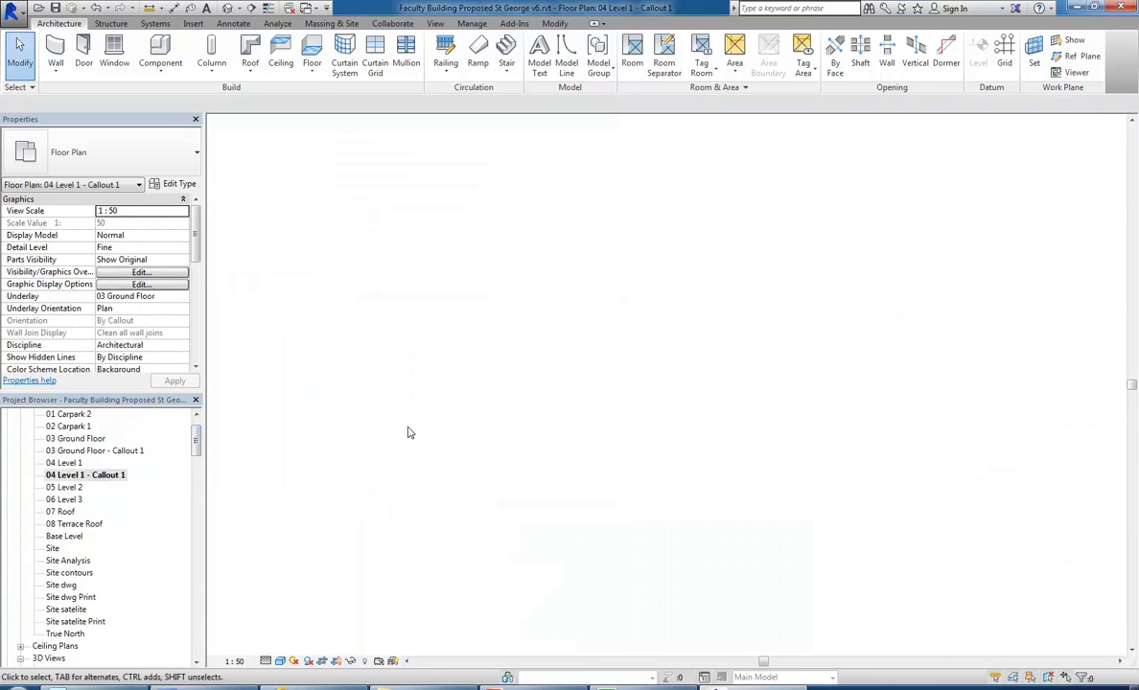
{"action": "left_click", "coordinate": [280, 662]}
{"action": "left_click", "coordinate": [308, 593]}
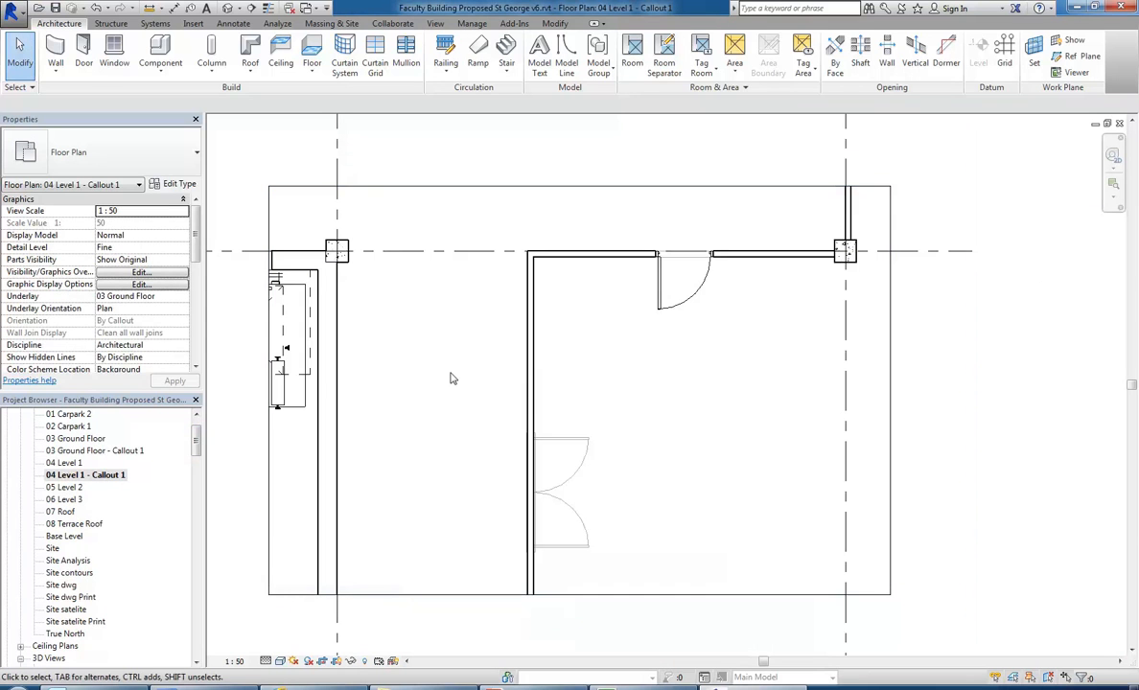
Step: Select the vertical Stud steel - 90 wall in the callout plan, not the overlapping Generic 100mm wall of the ground floor
{"action": "left_click", "coordinate": [533, 357]}
{"action": "middle_click_drag", "start_coordinate": [453, 367], "coordinate": [428, 362]}
{"action": "left_click", "coordinate": [465, 372]}
{"action": "left_click", "coordinate": [541, 372]}
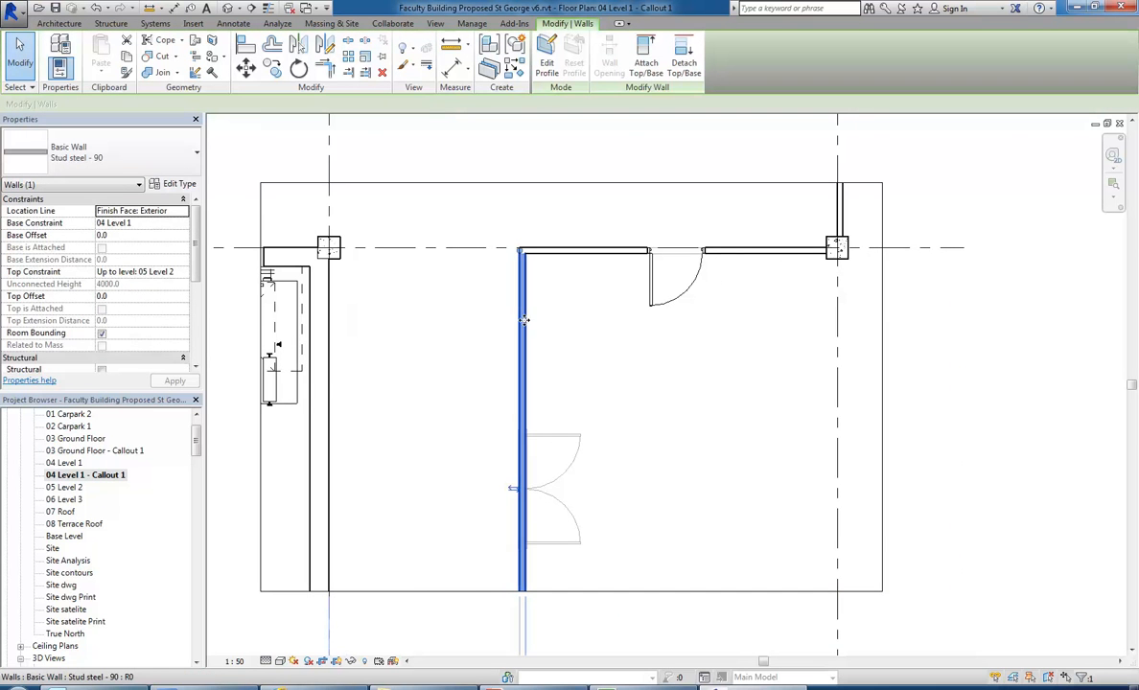
{"action": "left_click", "coordinate": [437, 360]}
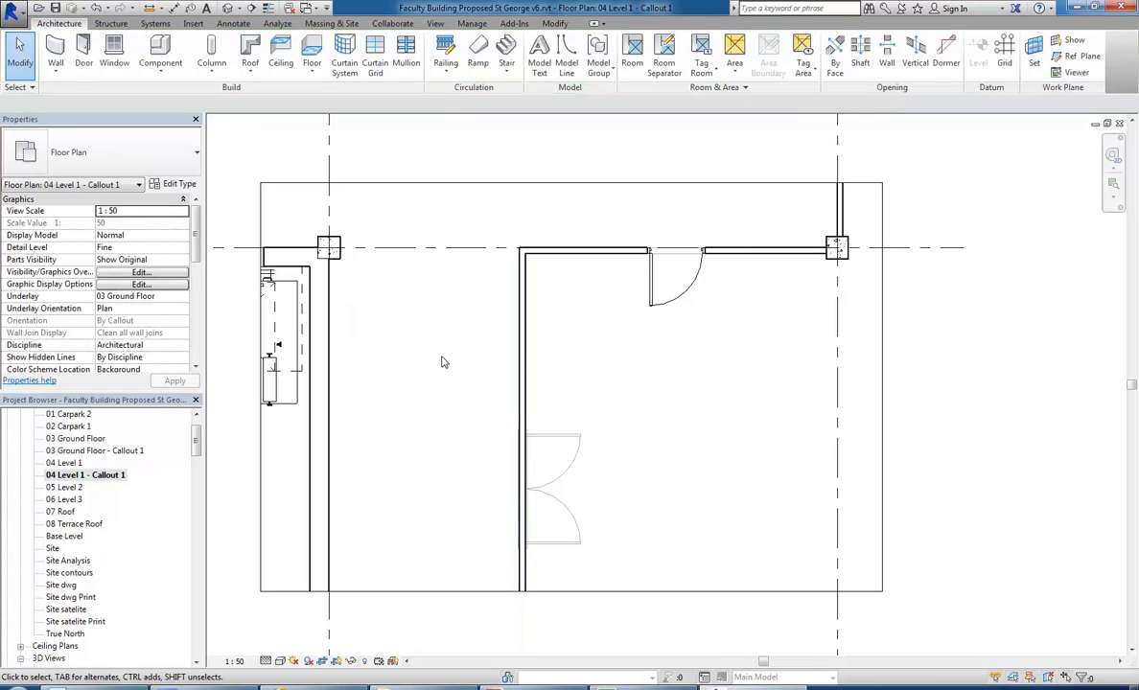
{"action": "left_click", "coordinate": [525, 323]}
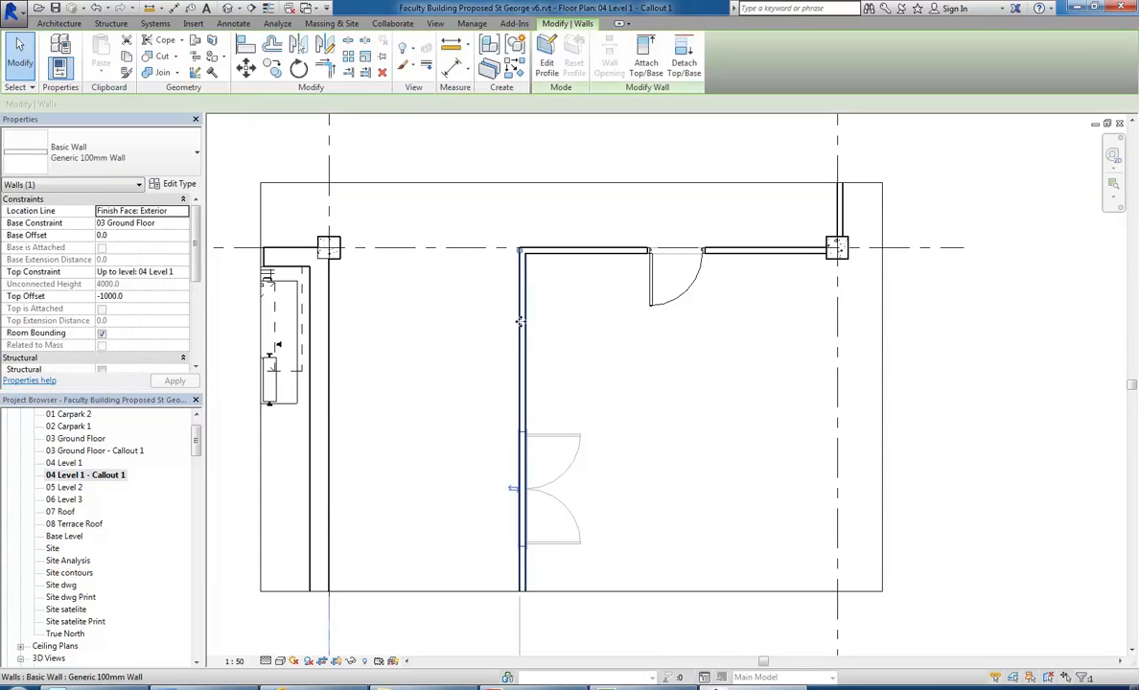
{"action": "left_click", "coordinate": [499, 348]}
{"action": "left_click", "coordinate": [525, 348]}
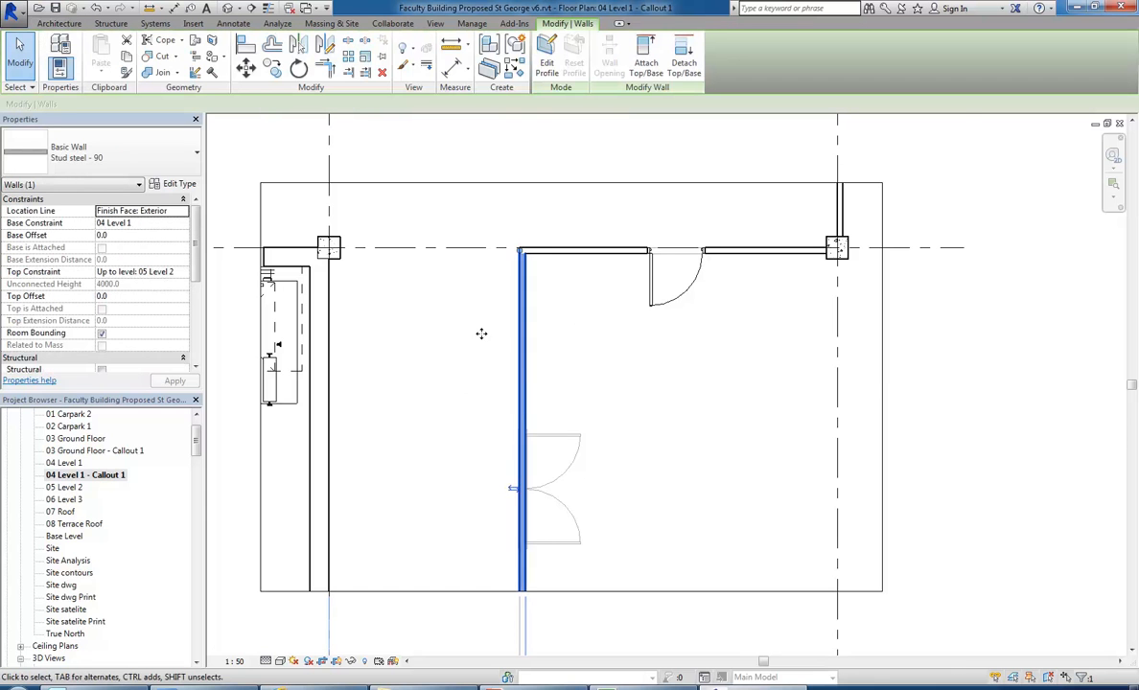
Step: Set the cut pattern of the Metal material in the Stud steel - 90 wall's structure layer to Solid fill
{"action": "left_click", "coordinate": [174, 183]}
{"action": "left_click", "coordinate": [489, 261]}
{"action": "left_click", "coordinate": [393, 270]}
{"action": "left_click", "coordinate": [396, 270]}
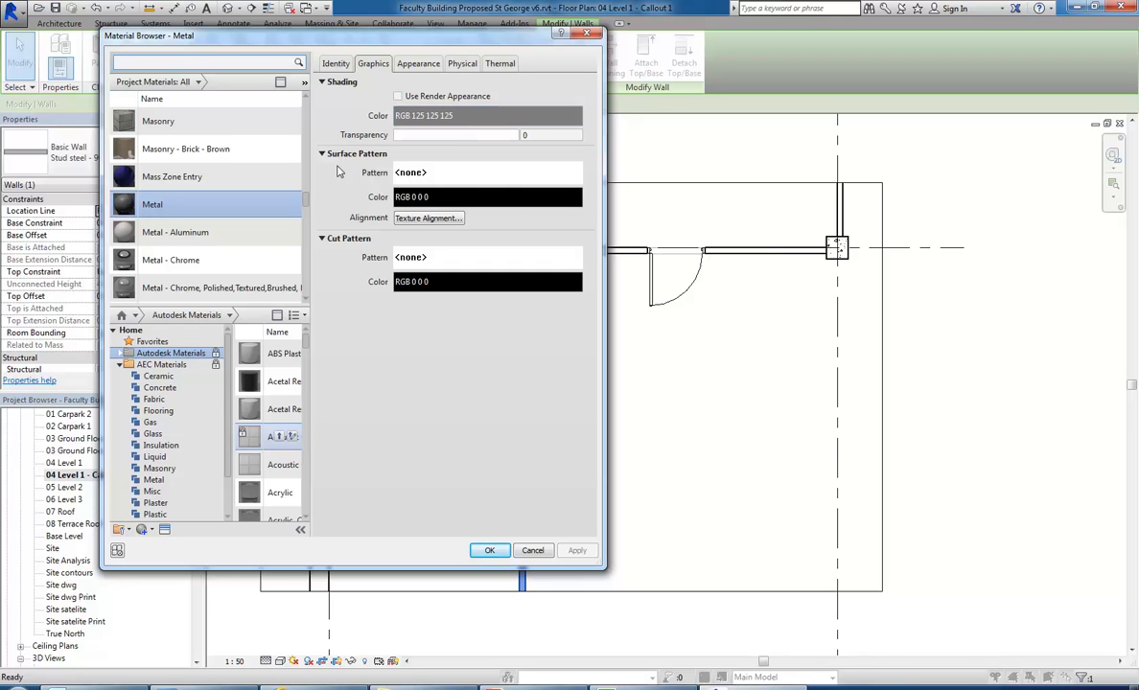
{"action": "left_click", "coordinate": [409, 261]}
{"action": "left_click_drag", "start_coordinate": [414, 218], "coordinate": [419, 305]}
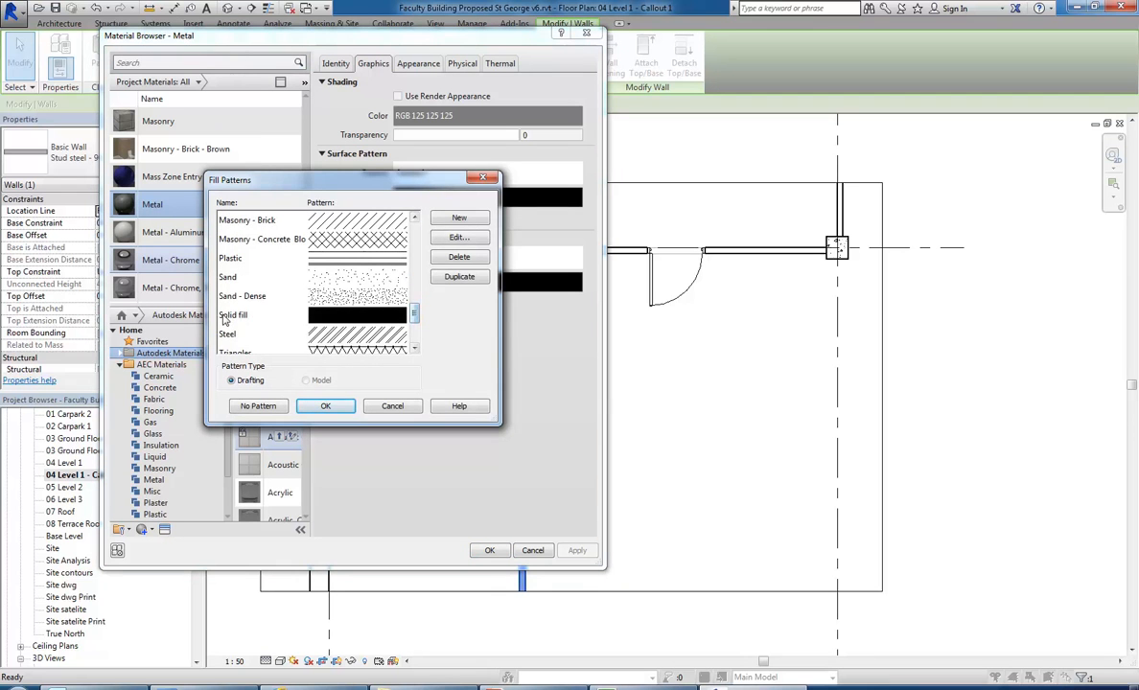
{"action": "left_click", "coordinate": [388, 315]}
{"action": "left_click", "coordinate": [326, 407]}
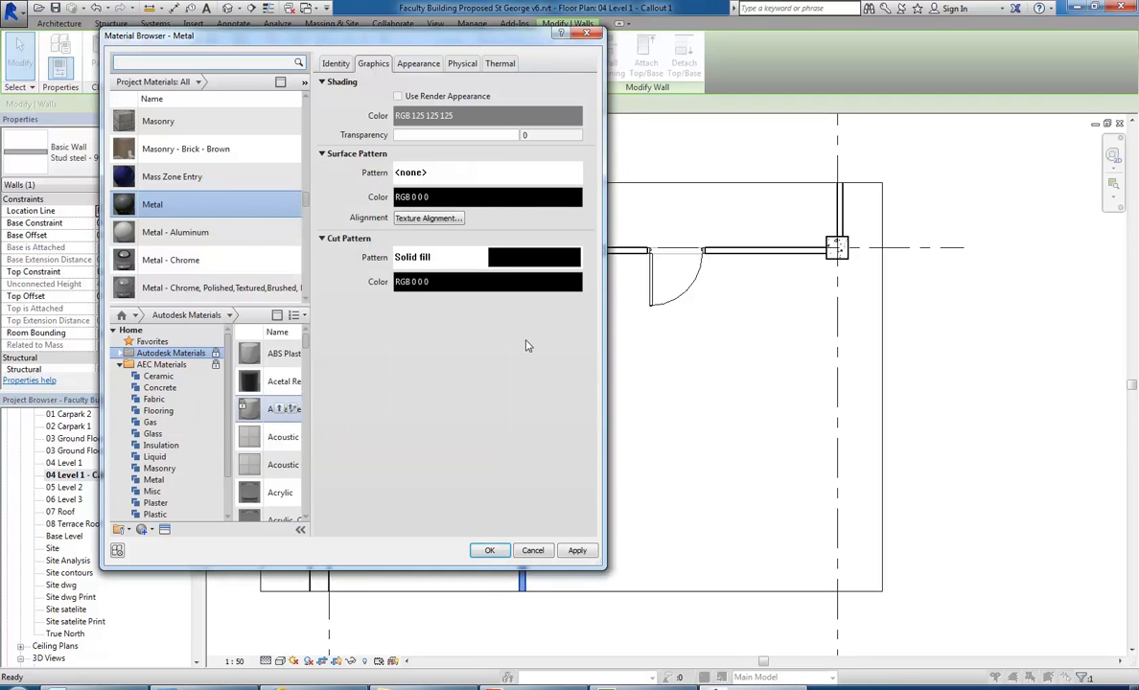
Step: Set the Metal material's cut pattern color to grey, RGB 150 150 150, and apply the wall type changes
{"action": "left_click", "coordinate": [482, 282]}
{"action": "left_click_drag", "start_coordinate": [508, 326], "coordinate": [508, 251]}
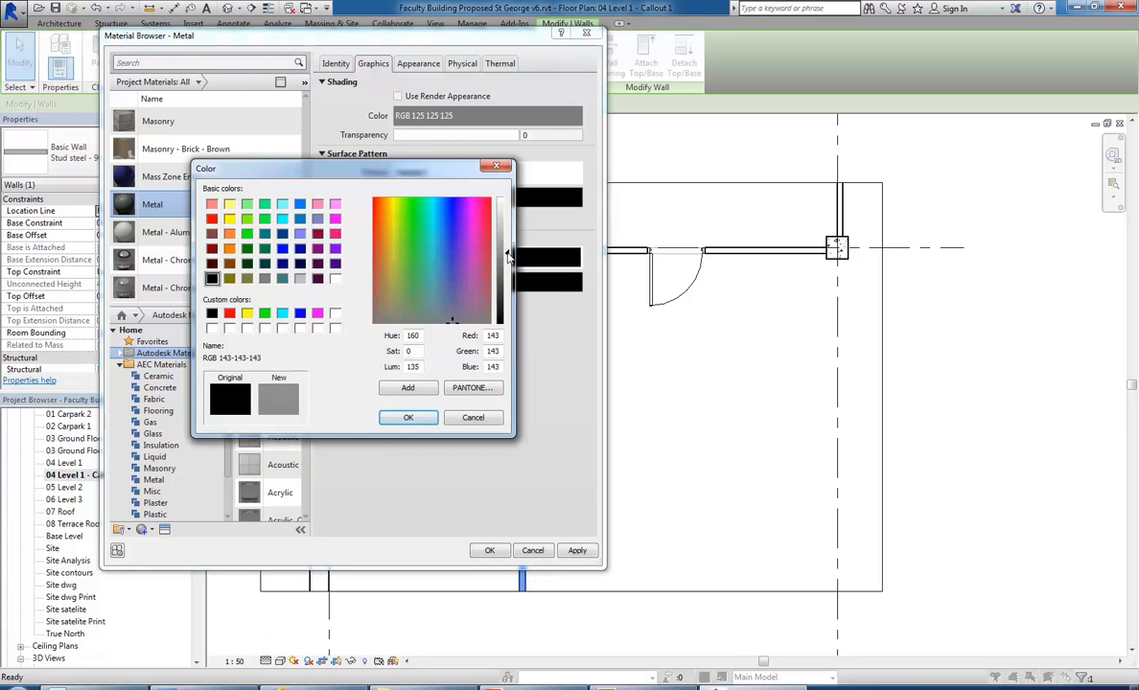
{"action": "left_click", "coordinate": [407, 417]}
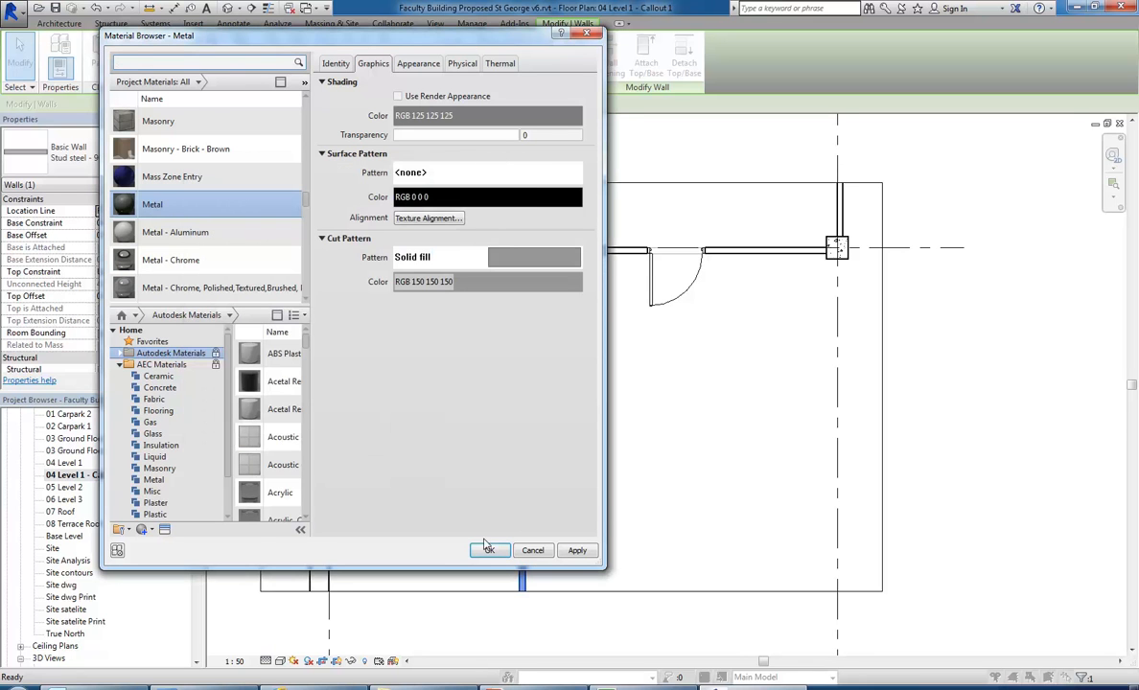
{"action": "key", "text": "Return"}
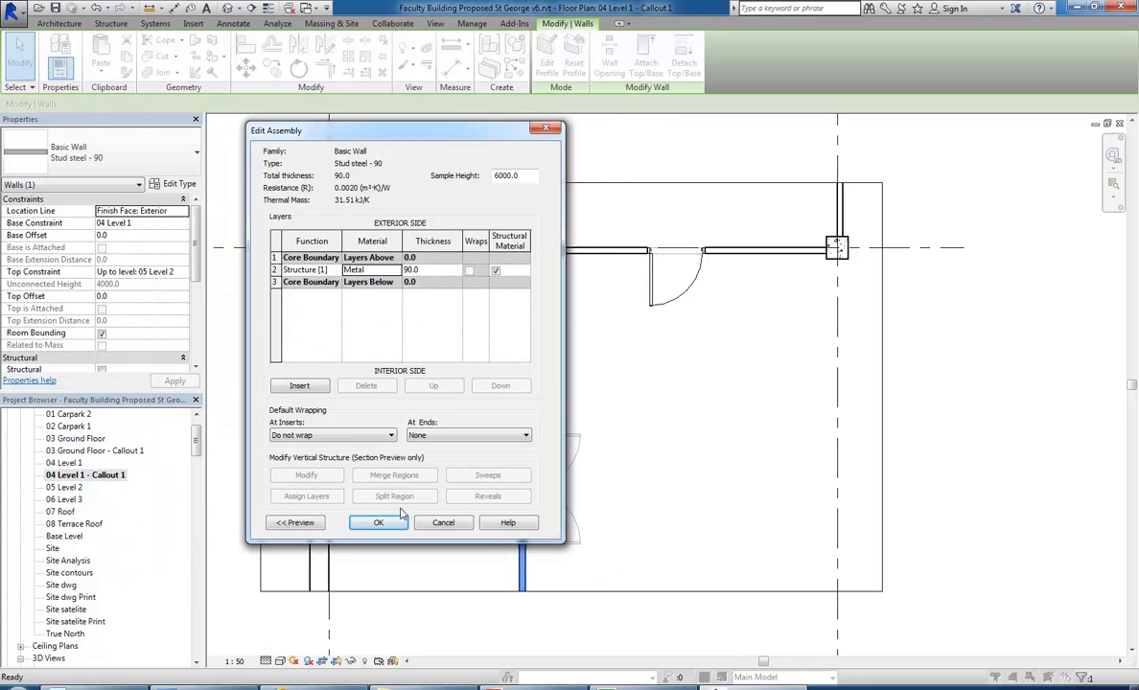
{"action": "key", "text": "Return"}
{"action": "left_click", "coordinate": [356, 487]}
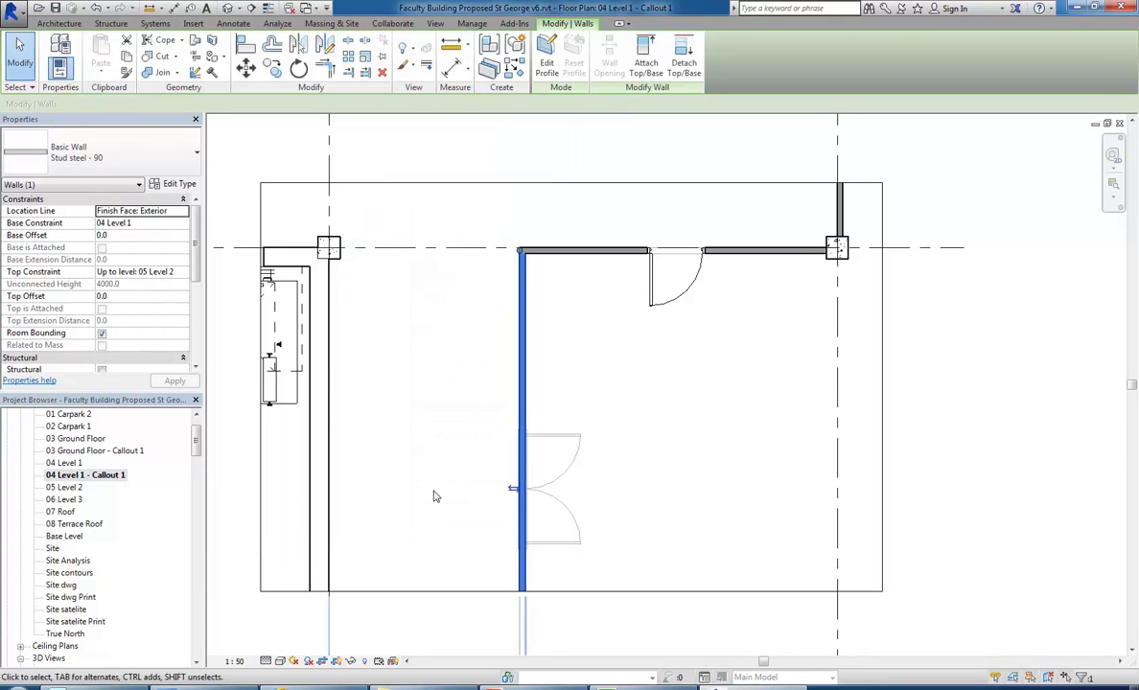
{"action": "left_click", "coordinate": [633, 325]}
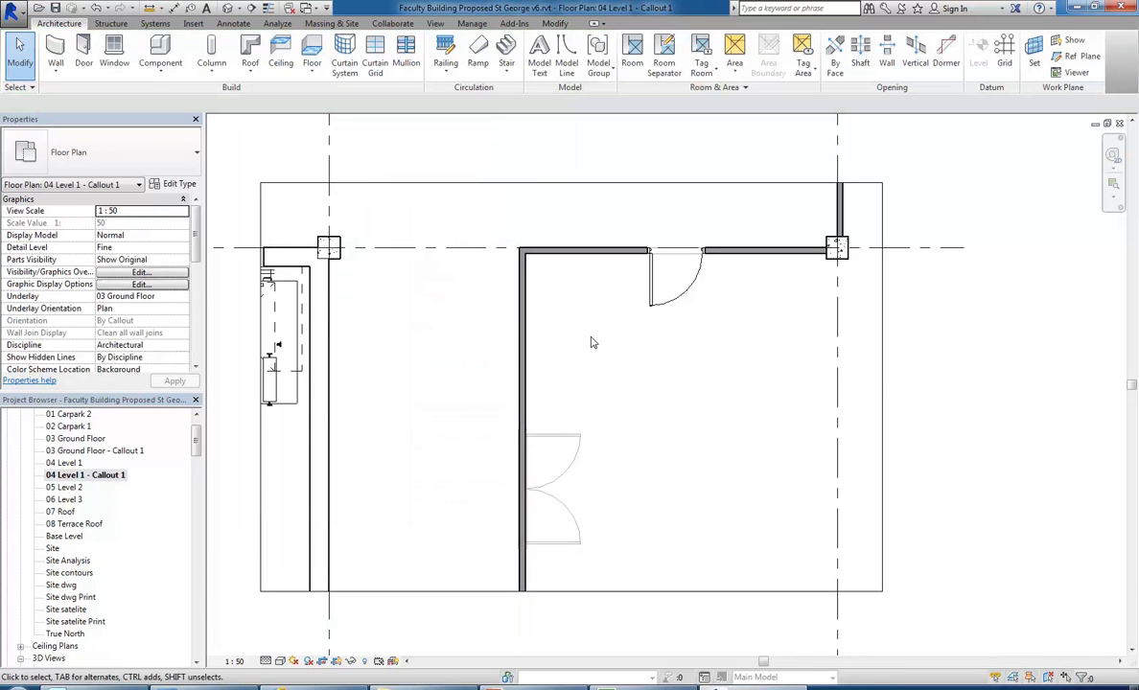
Step: Open the cut pattern selection for the Metal material of the Stud steel - 90 wall
{"action": "left_click", "coordinate": [523, 367]}
{"action": "left_click", "coordinate": [176, 184]}
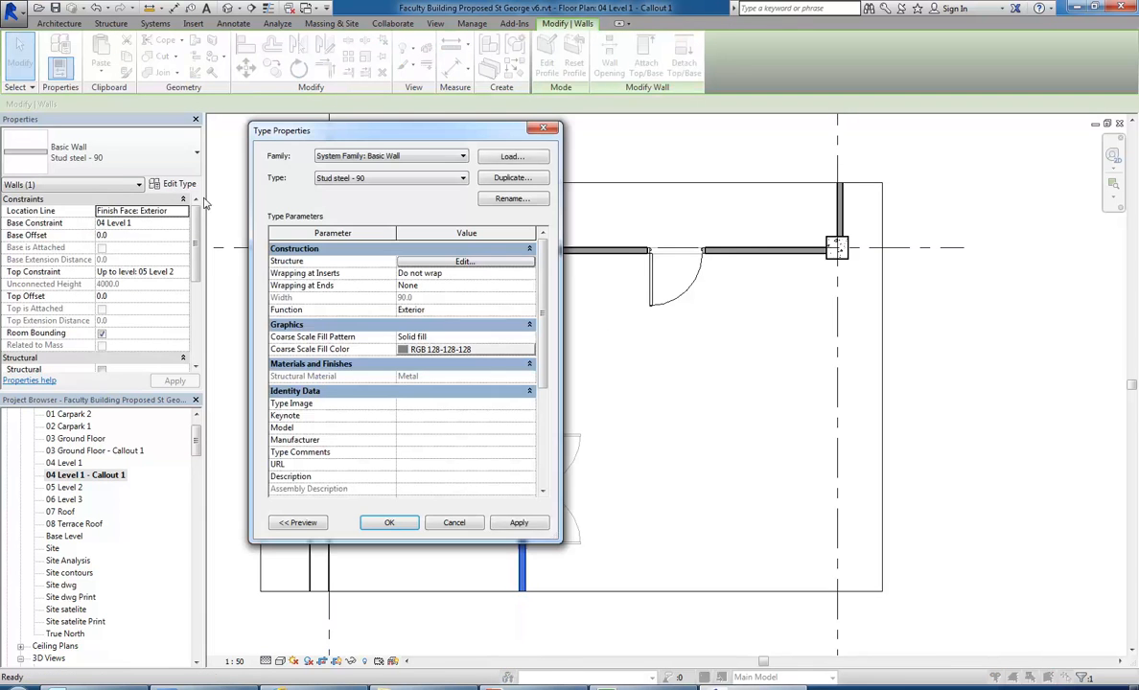
{"action": "left_click", "coordinate": [442, 263]}
{"action": "left_click", "coordinate": [389, 268]}
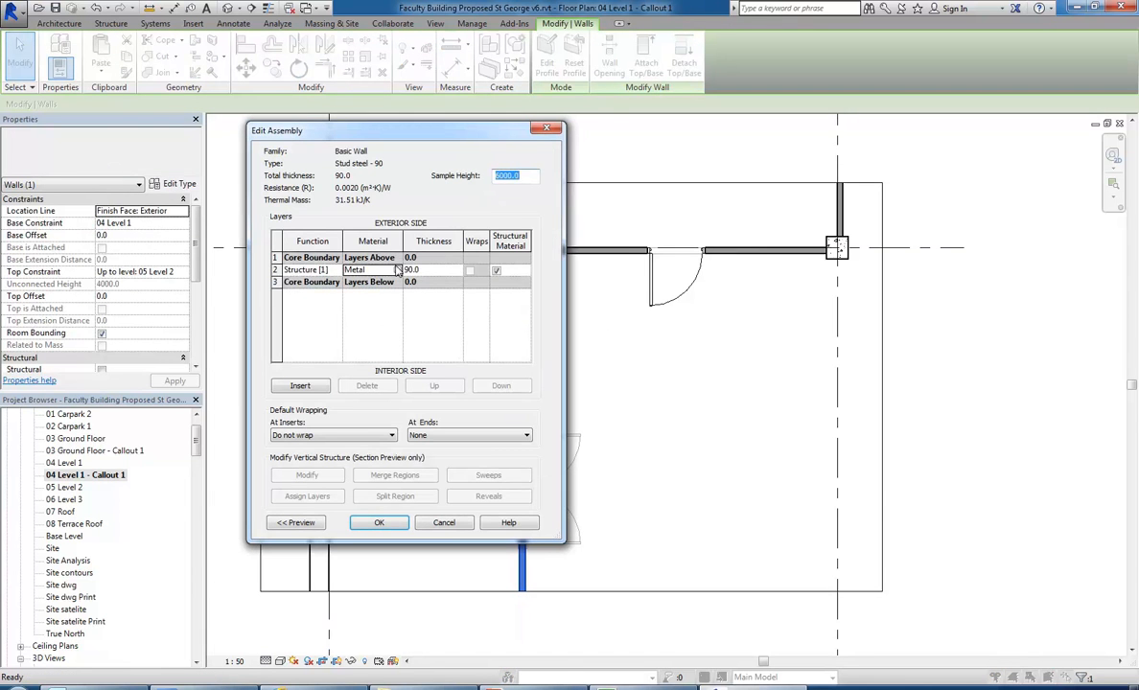
{"action": "left_click", "coordinate": [396, 269]}
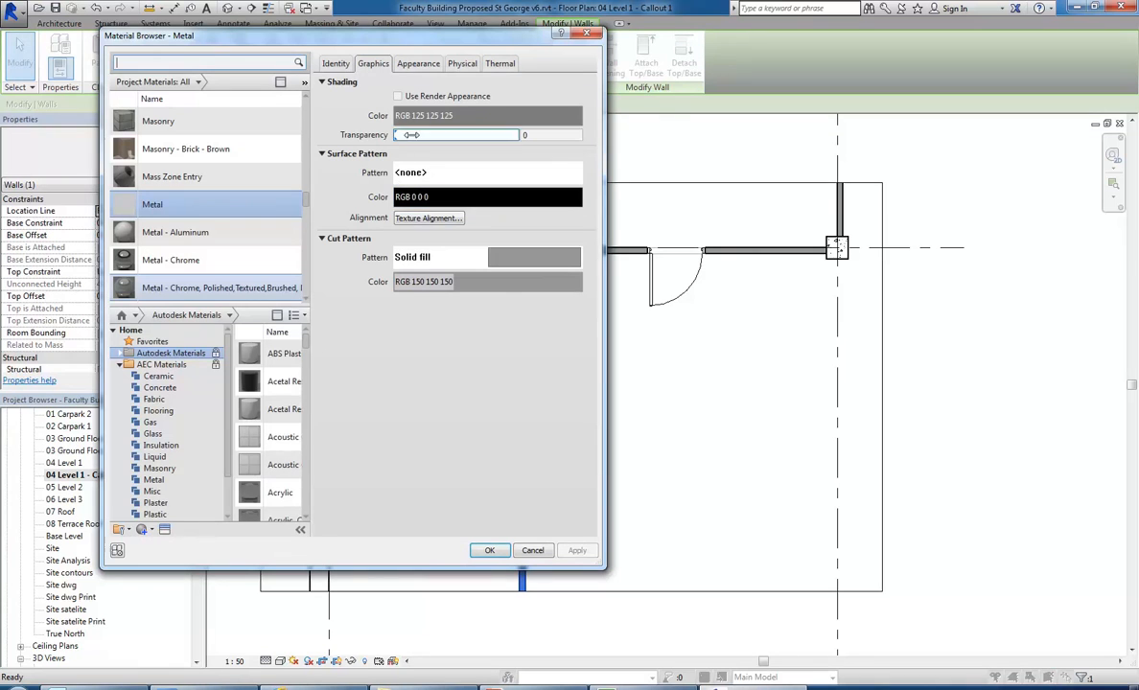
{"action": "left_click", "coordinate": [410, 259]}
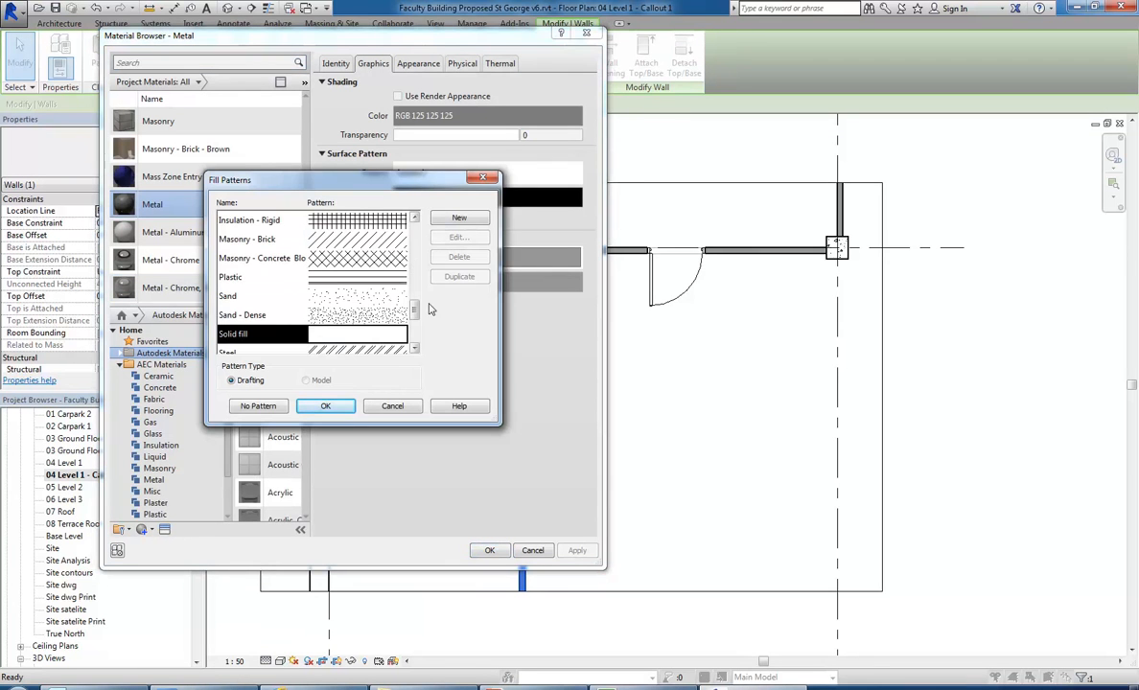
Step: Enlarge the Fill Patterns dialog and look through the whole list of drafting patterns
{"action": "left_click_drag", "start_coordinate": [414, 310], "coordinate": [414, 208]}
{"action": "left_click_drag", "start_coordinate": [499, 424], "coordinate": [759, 644]}
{"action": "left_click_drag", "start_coordinate": [454, 187], "coordinate": [325, 14]}
{"action": "left_click_drag", "start_coordinate": [625, 472], "coordinate": [638, 633]}
{"action": "left_click_drag", "start_coordinate": [556, 371], "coordinate": [566, 211]}
{"action": "scroll", "coordinate": [565, 366], "scroll_direction": "down", "scroll_amount": 5}
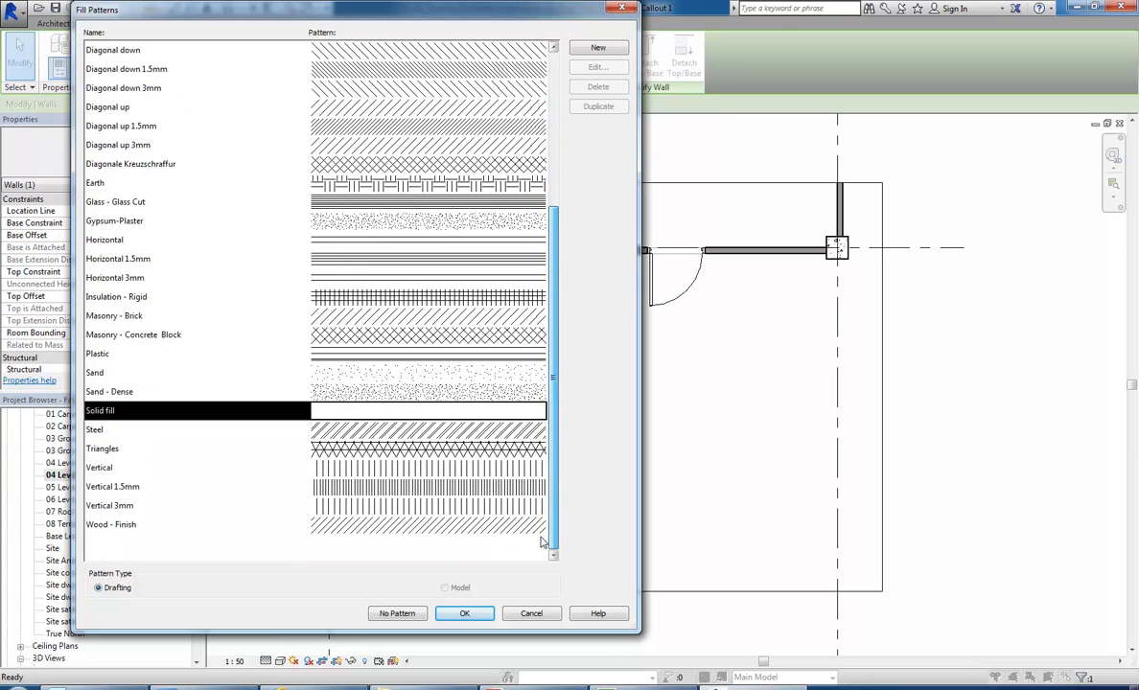
{"action": "scroll", "coordinate": [541, 542], "scroll_direction": "up", "scroll_amount": 4}
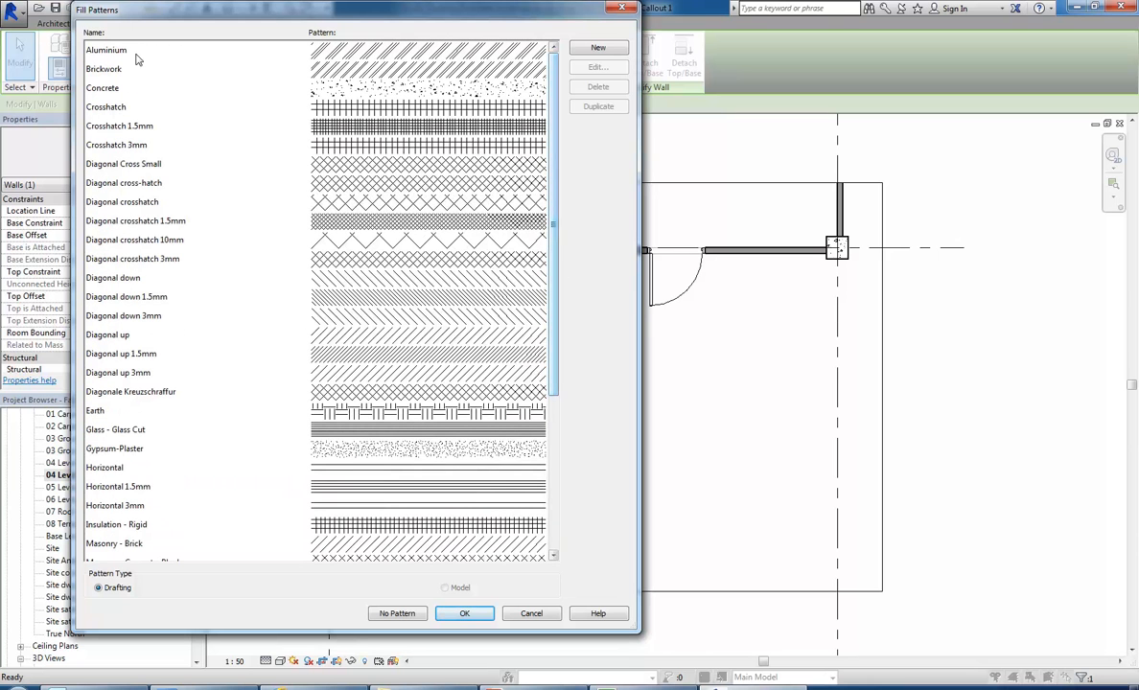
Step: Examine the drafting patterns from Brickwork to Masonry - Brick as candidates for the Metal material's cut pattern
{"action": "left_click", "coordinate": [100, 86]}
{"action": "left_click", "coordinate": [115, 77]}
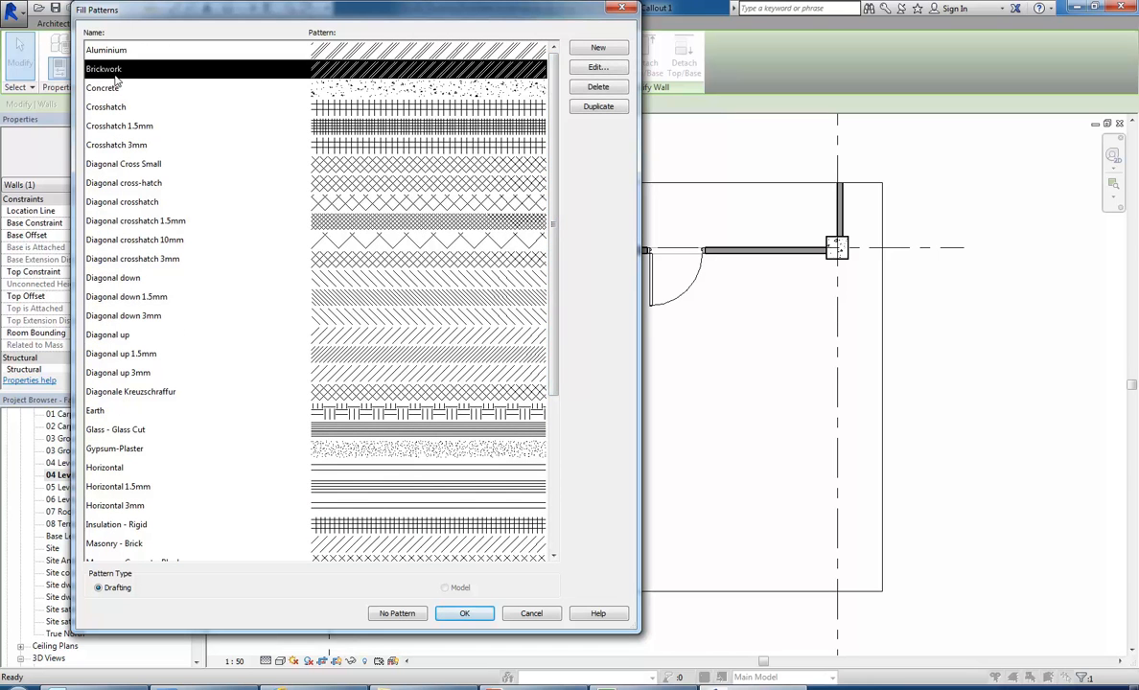
{"action": "left_click", "coordinate": [135, 164]}
{"action": "left_click", "coordinate": [128, 182]}
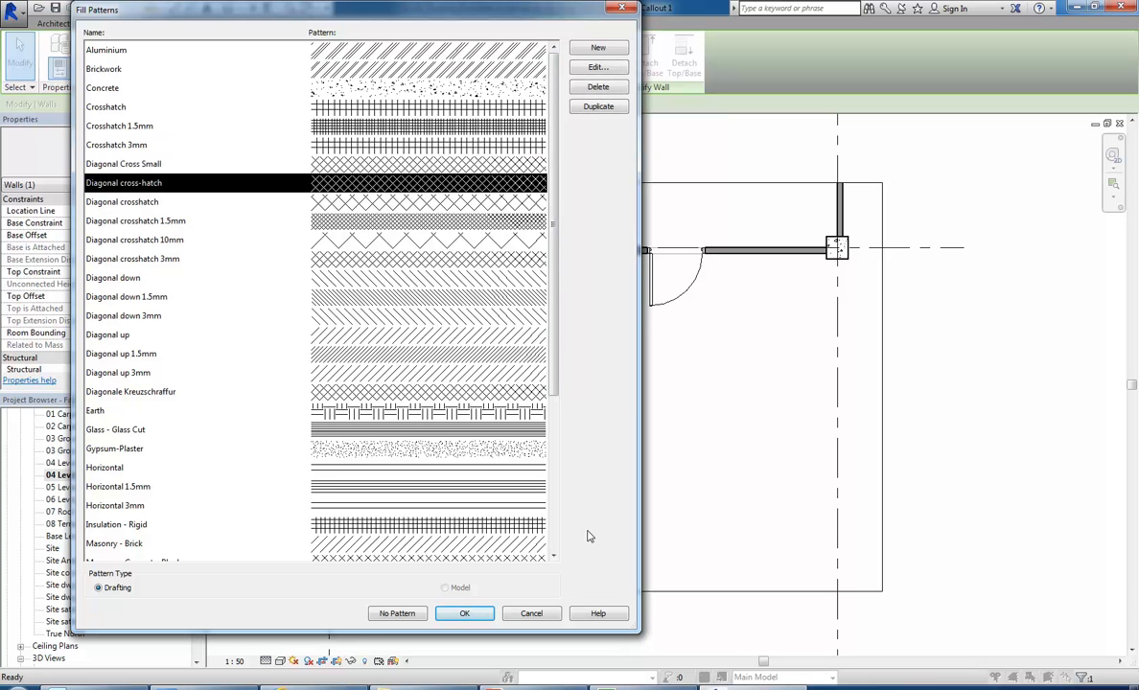
{"action": "left_click_drag", "start_coordinate": [553, 336], "coordinate": [553, 400]}
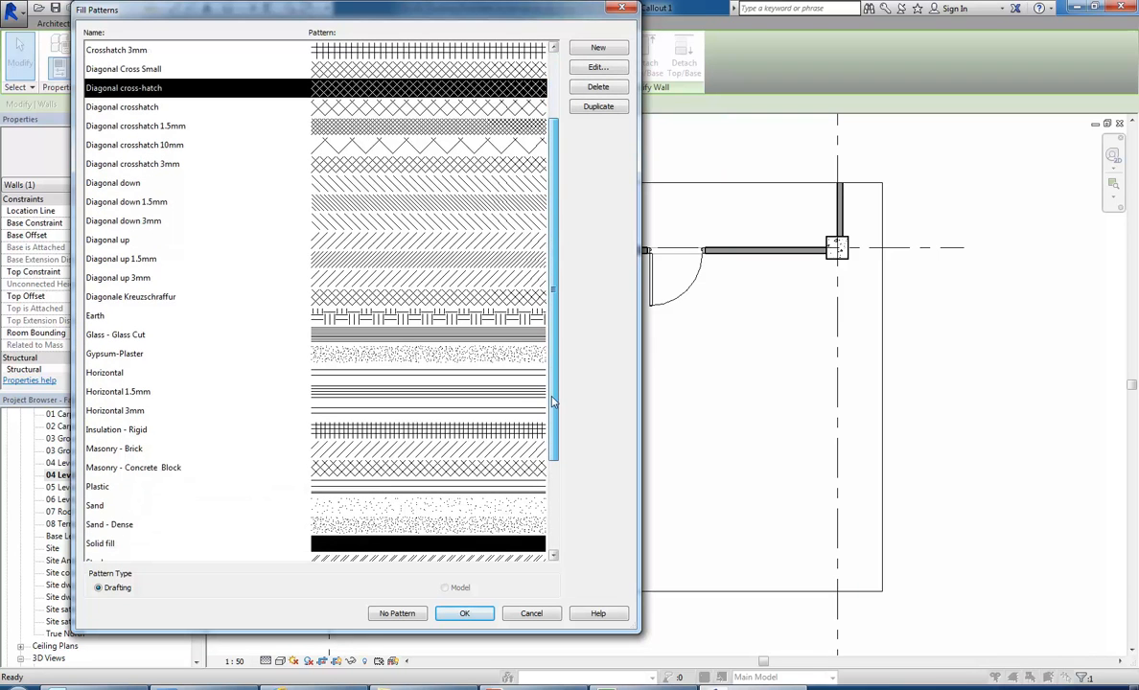
{"action": "left_click", "coordinate": [206, 298]}
{"action": "left_click", "coordinate": [132, 319]}
{"action": "left_click", "coordinate": [122, 337]}
{"action": "left_click", "coordinate": [117, 355]}
{"action": "left_click", "coordinate": [114, 373]}
{"action": "left_click", "coordinate": [117, 392]}
{"action": "left_click", "coordinate": [116, 411]}
{"action": "left_click", "coordinate": [116, 430]}
{"action": "left_click", "coordinate": [110, 449]}
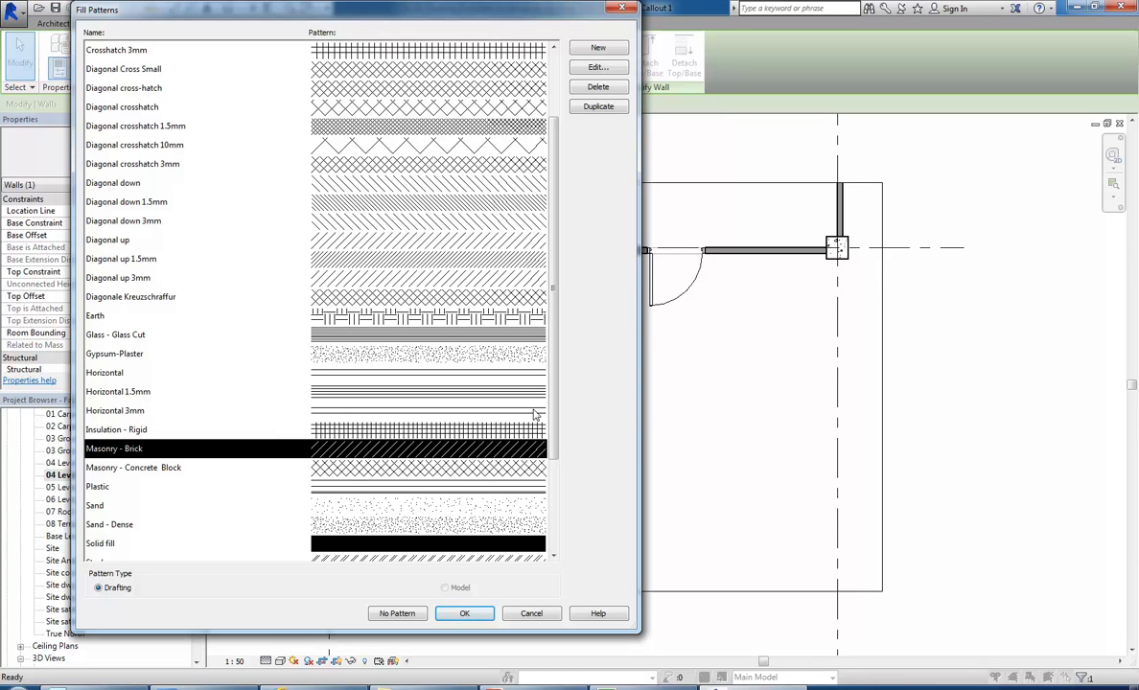
{"action": "left_click_drag", "start_coordinate": [553, 398], "coordinate": [561, 288]}
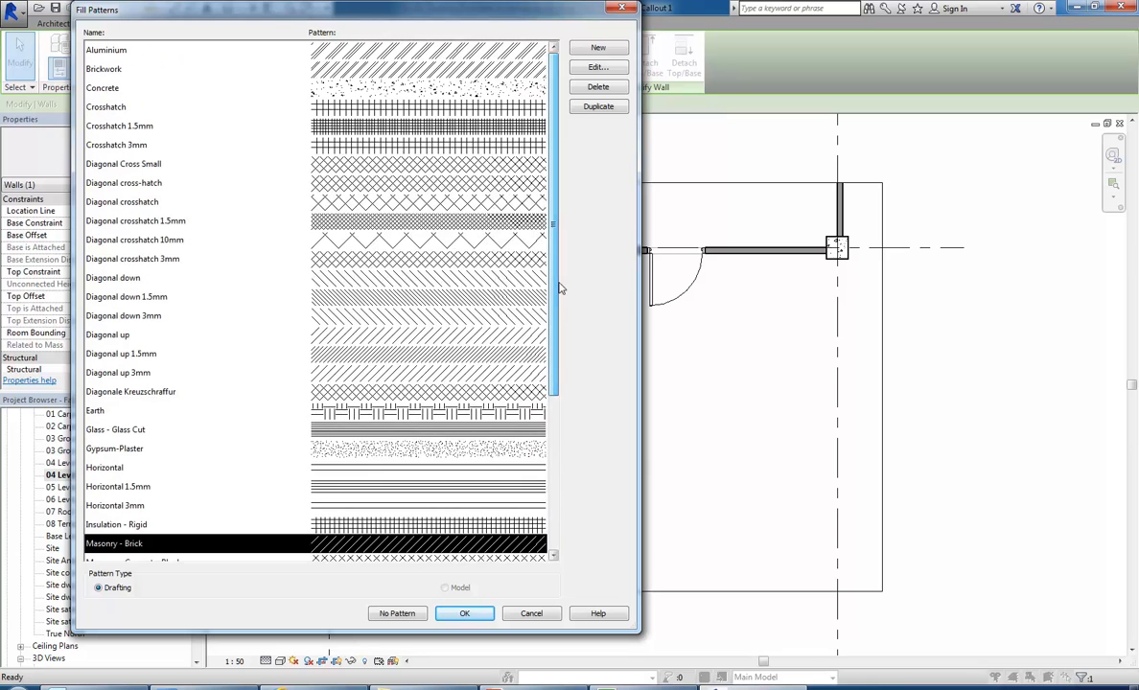
Step: Compare the Diagonal Cross Small and Diagonal cross-hatch patterns and inspect the pattern properties of Diagonal cross-hatch
{"action": "left_click", "coordinate": [139, 201]}
{"action": "left_click", "coordinate": [110, 181]}
{"action": "left_click", "coordinate": [115, 165]}
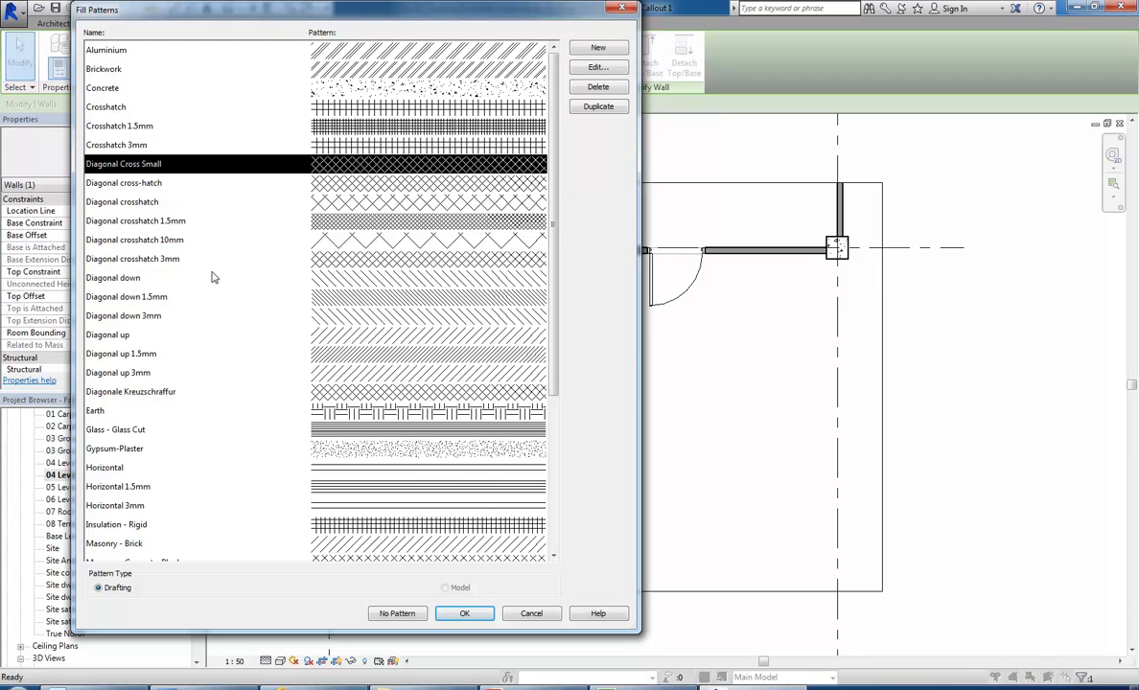
{"action": "left_click", "coordinate": [125, 185]}
{"action": "left_click", "coordinate": [123, 163]}
{"action": "left_click", "coordinate": [123, 179]}
{"action": "left_click", "coordinate": [120, 161]}
{"action": "left_click", "coordinate": [118, 182]}
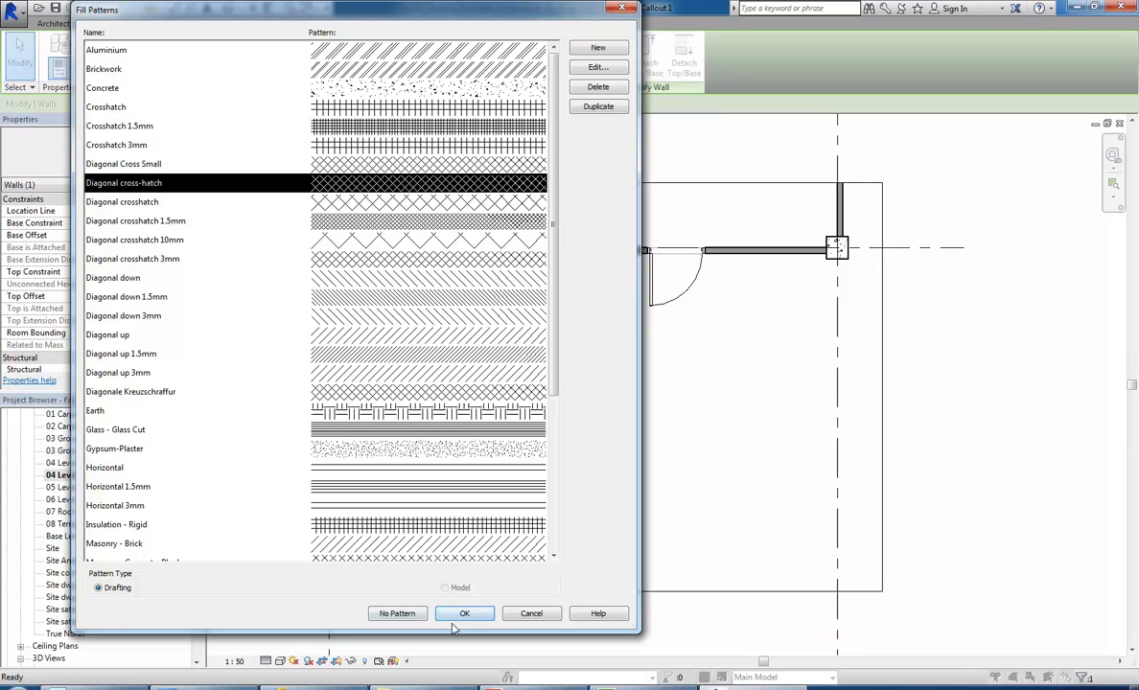
{"action": "left_click", "coordinate": [594, 66]}
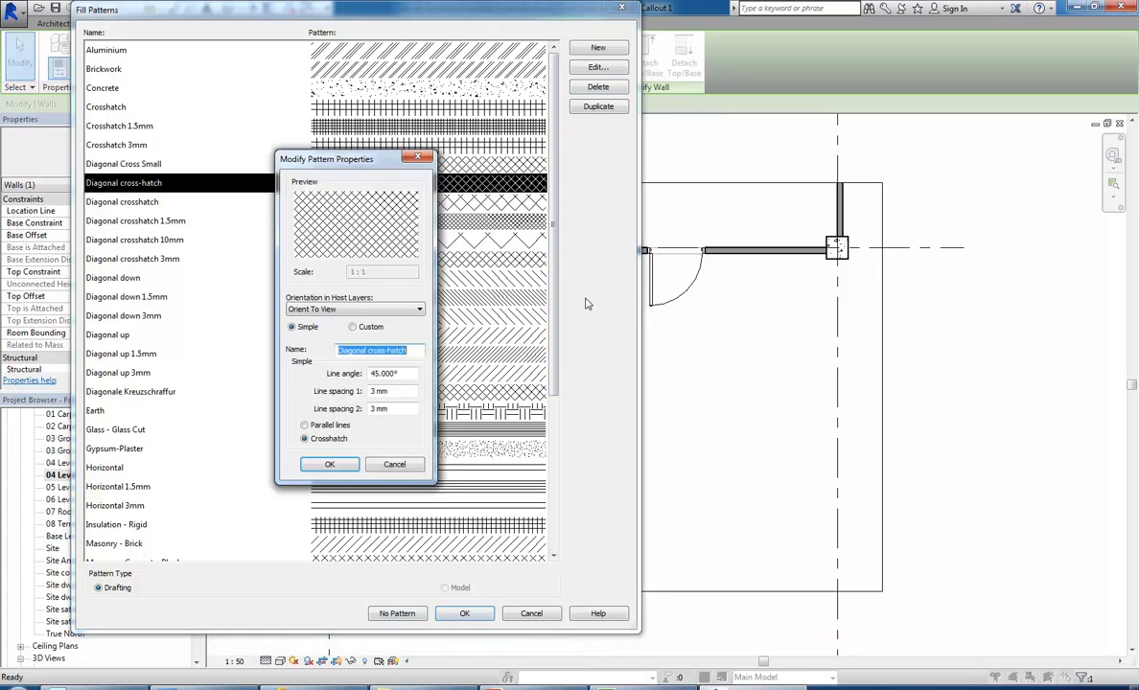
{"action": "left_click", "coordinate": [392, 465]}
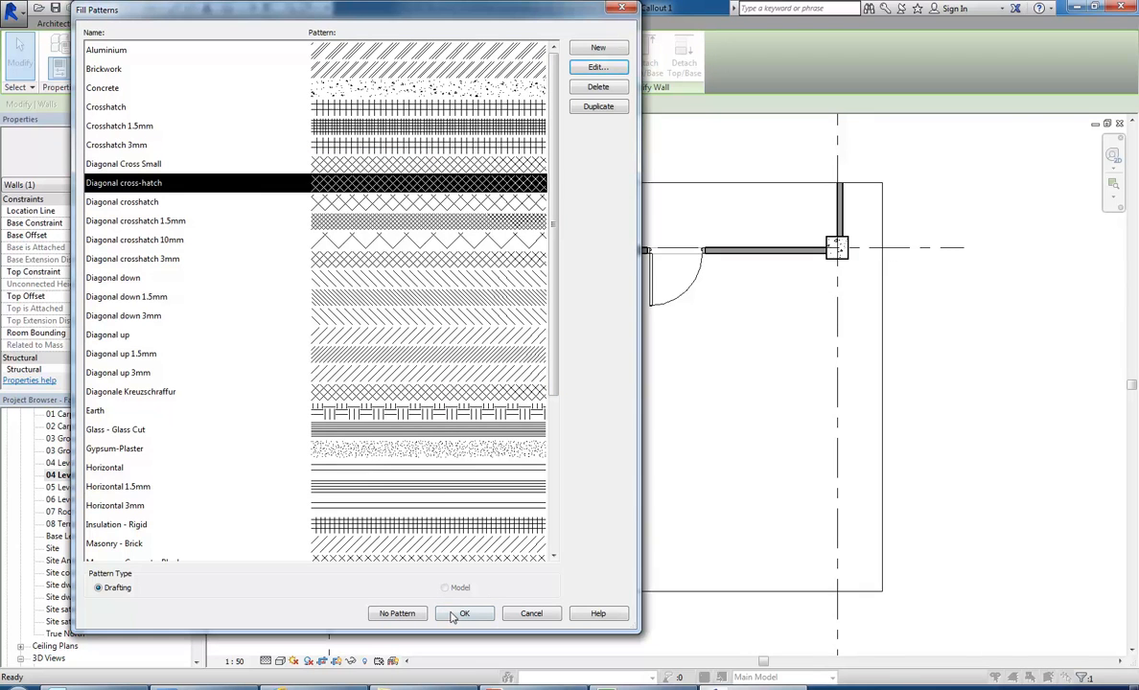
Step: Set the Metal material's cut pattern to Diagonal cross-hatch and apply the Stud steel - 90 wall type changes
{"action": "left_click", "coordinate": [130, 164]}
{"action": "left_click", "coordinate": [134, 184]}
{"action": "left_click", "coordinate": [464, 613]}
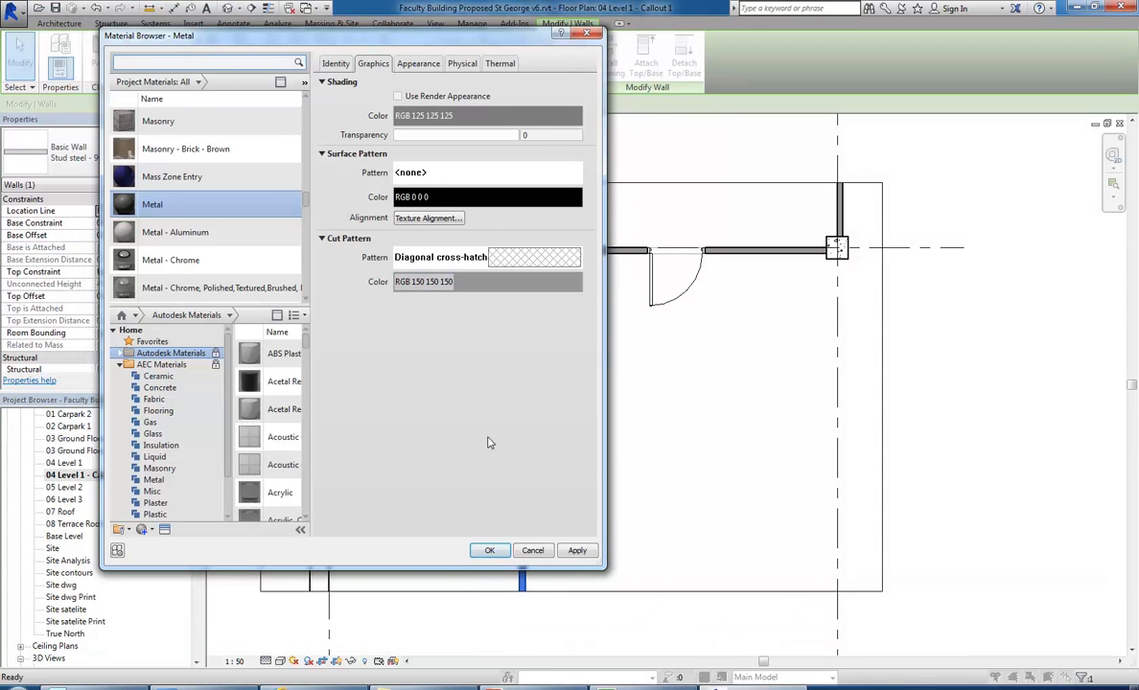
{"action": "left_click", "coordinate": [490, 551]}
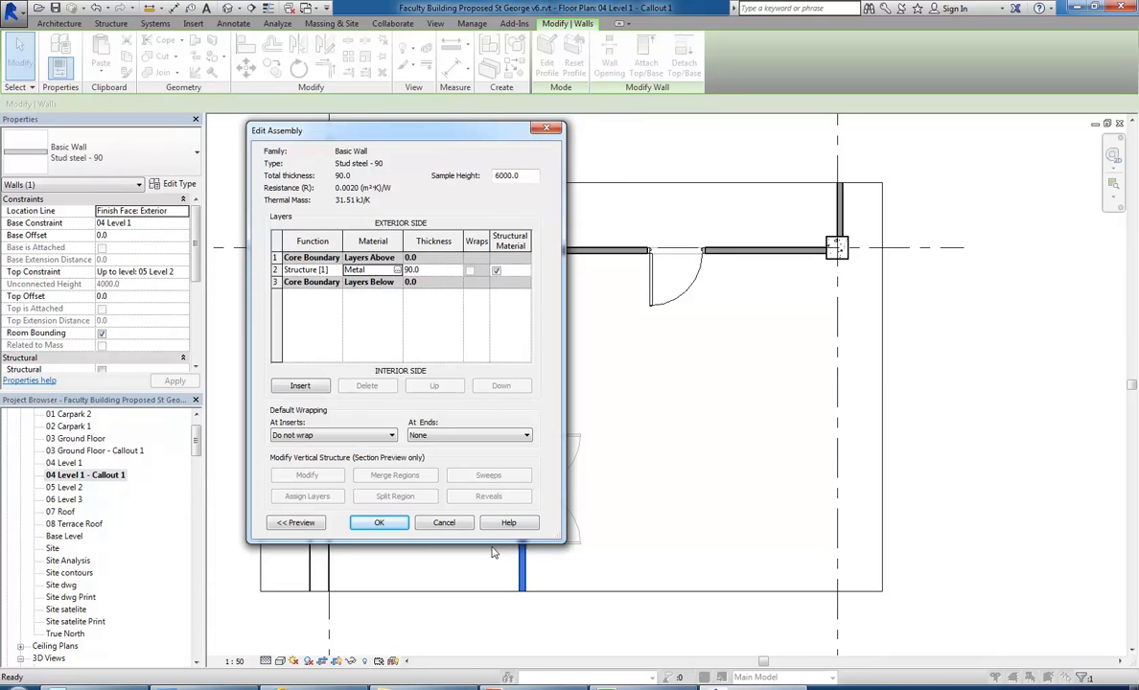
{"action": "left_click", "coordinate": [372, 522]}
{"action": "left_click", "coordinate": [393, 523]}
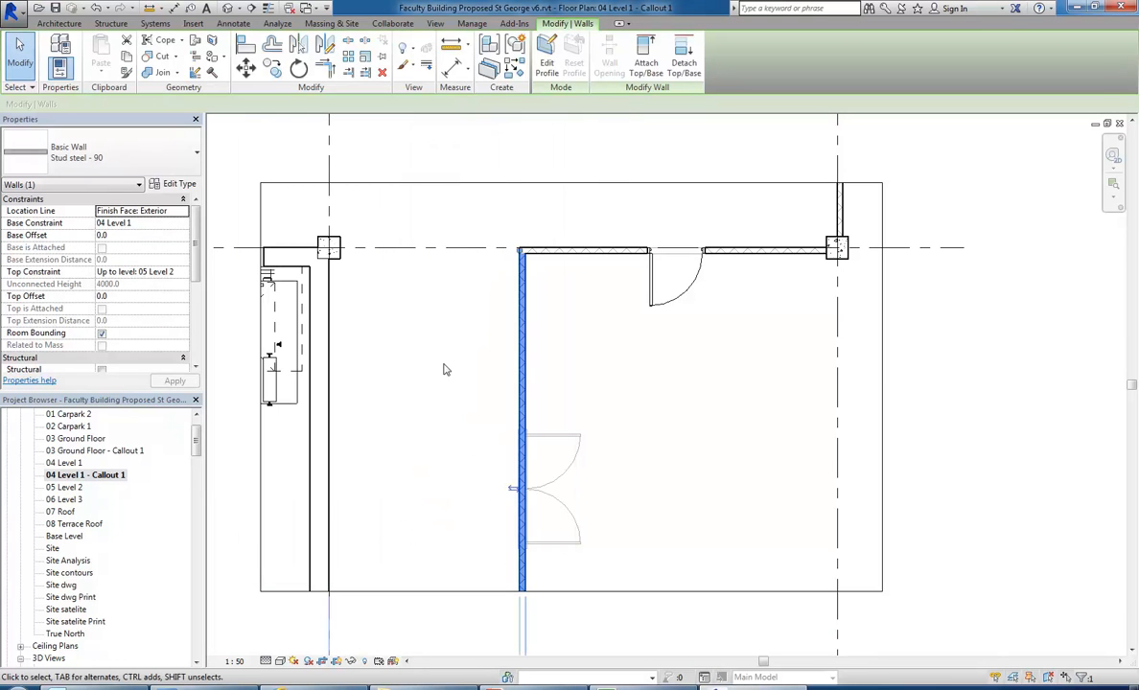
{"action": "left_click", "coordinate": [445, 366]}
Step: Set the view scale of the Level 1 callout plan to 1:100
{"action": "scroll", "coordinate": [555, 386], "scroll_direction": "up", "scroll_amount": 2}
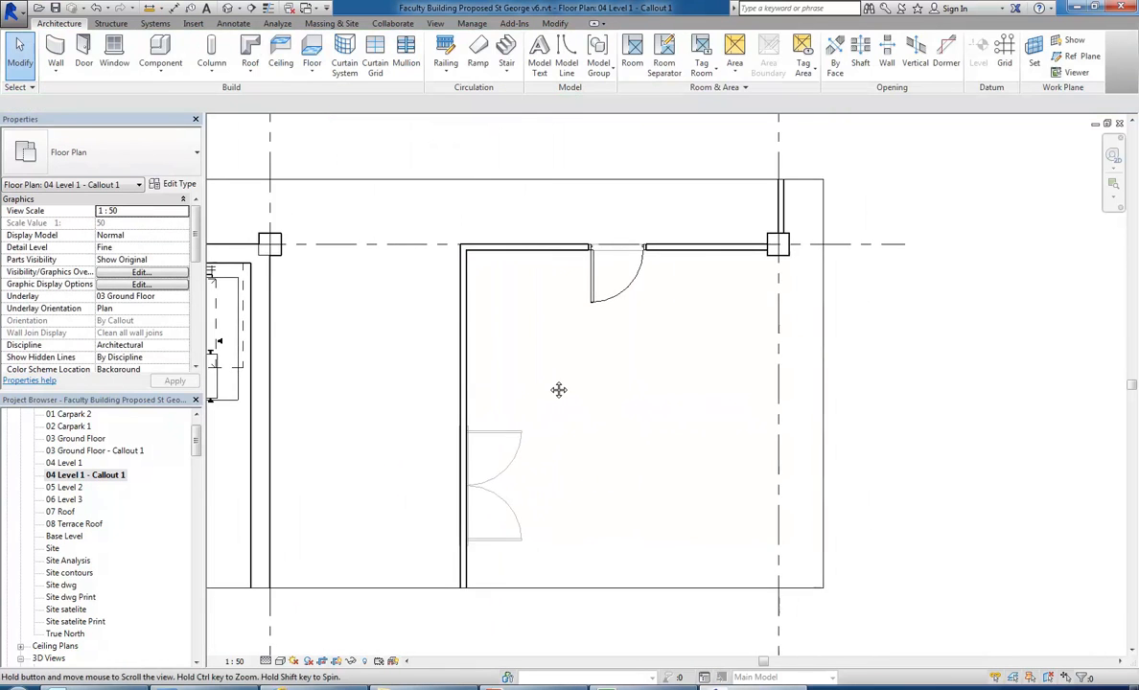
{"action": "left_click", "coordinate": [234, 661]}
{"action": "left_click", "coordinate": [240, 572]}
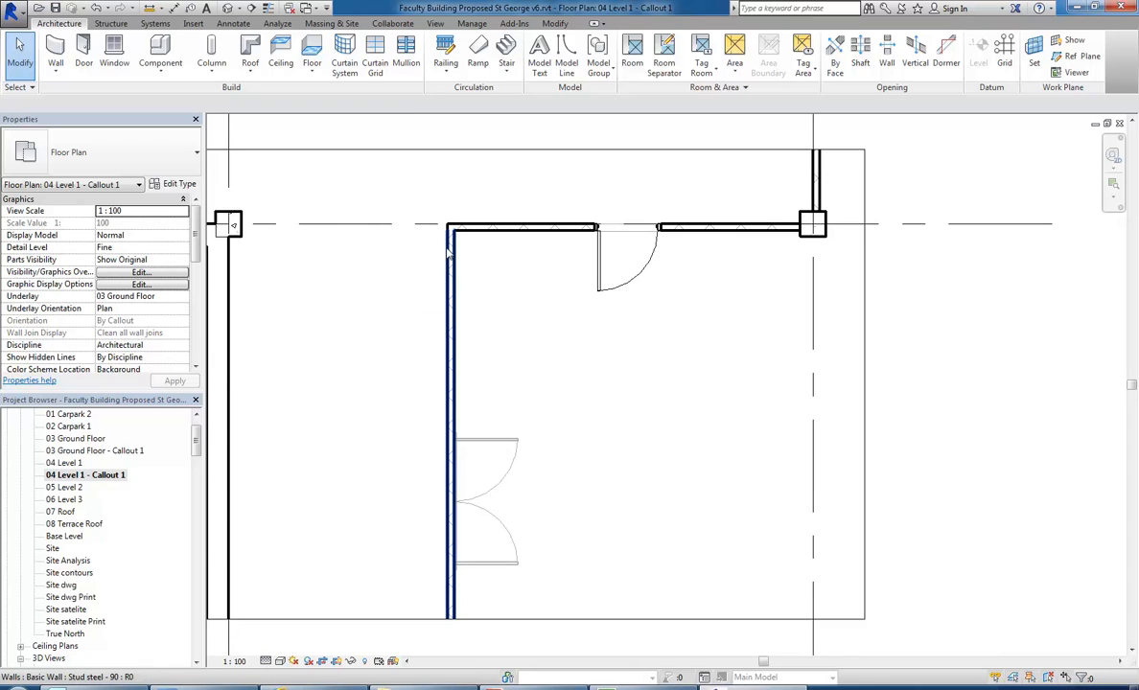
Step: Set the callout plan's view scale to 1:20 and check the hatch at the stud wall corner
{"action": "left_click", "coordinate": [236, 662]}
{"action": "left_click", "coordinate": [227, 491]}
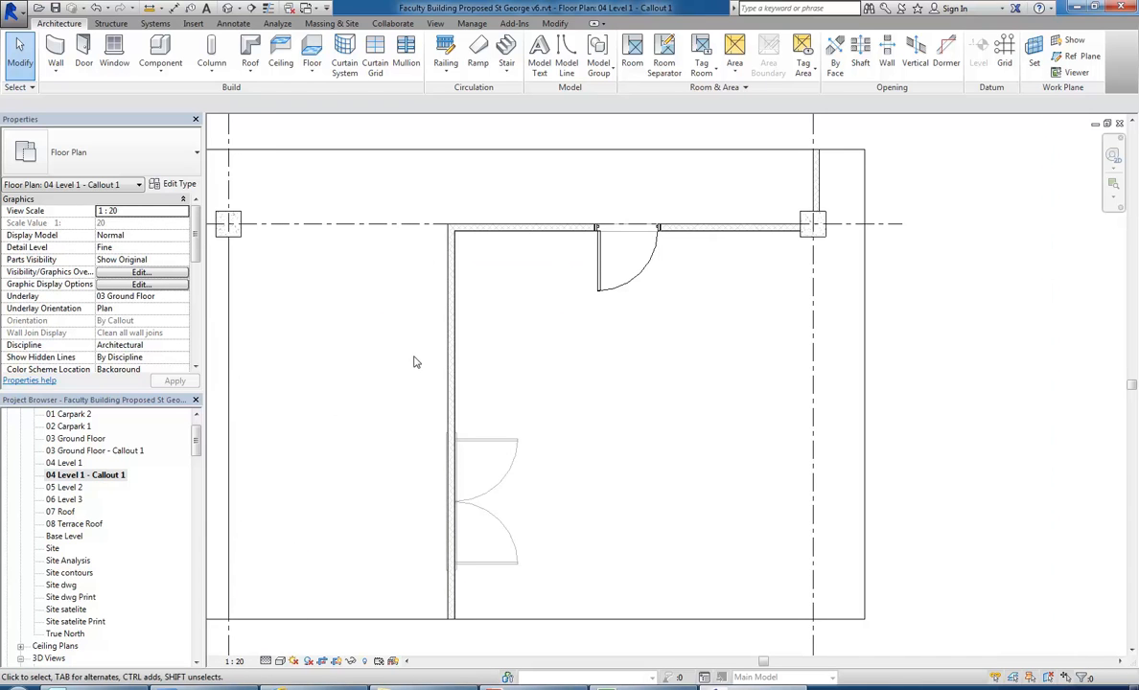
{"action": "scroll", "coordinate": [450, 203], "scroll_direction": "up", "scroll_amount": 5}
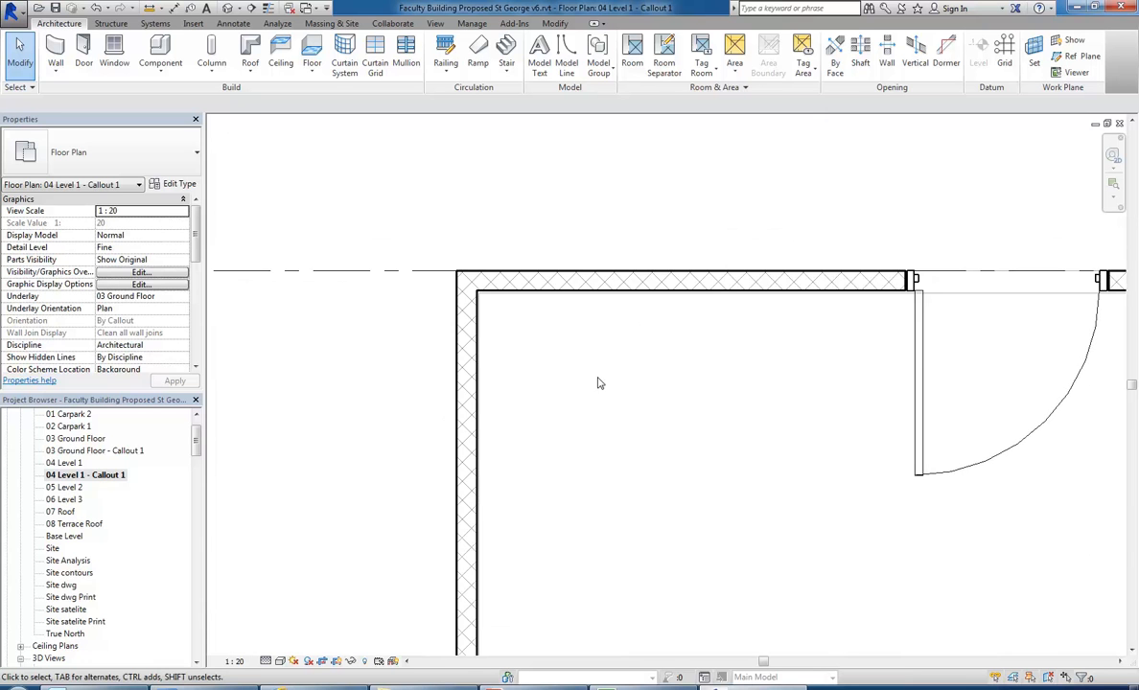
{"action": "scroll", "coordinate": [597, 383], "scroll_direction": "down", "scroll_amount": 5}
{"action": "middle_click_drag", "start_coordinate": [484, 270], "coordinate": [499, 295]}
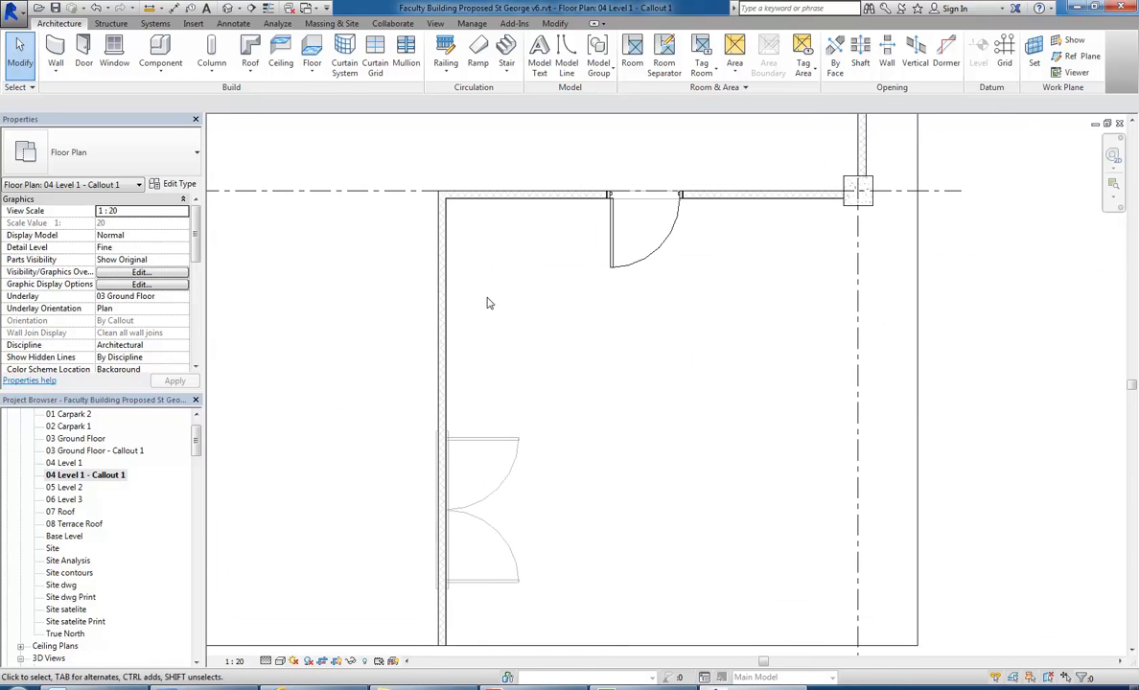
Step: Review the Metal cut pattern in the Stud steel - 90 wall's structure layer and return to the type properties
{"action": "left_click", "coordinate": [443, 305]}
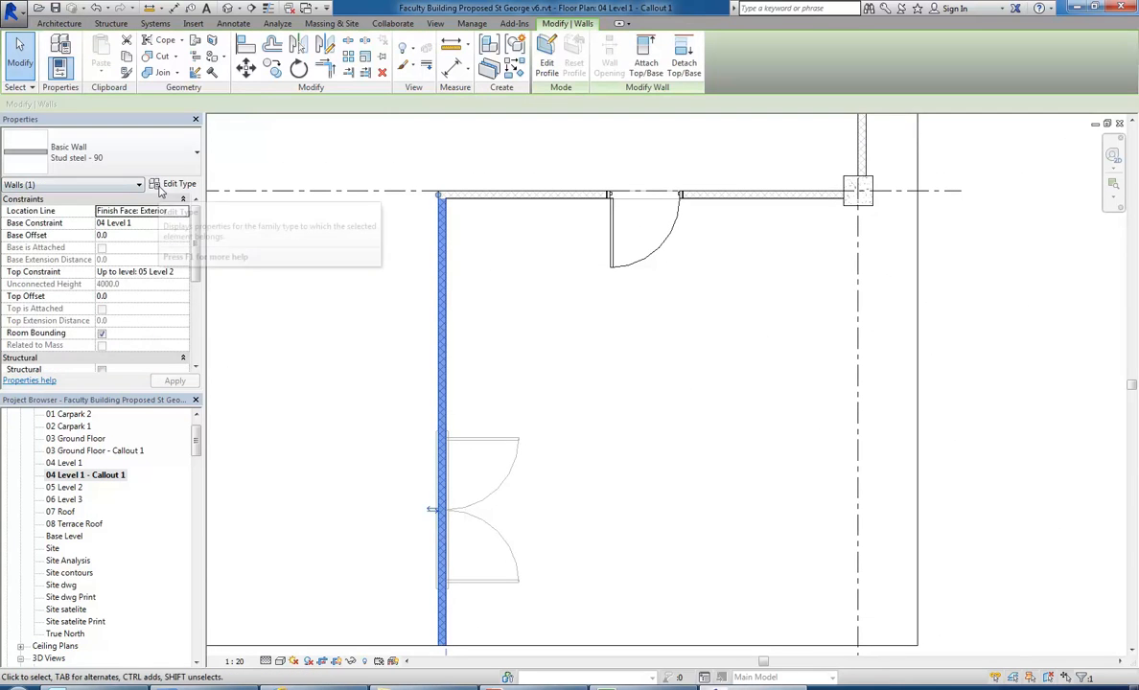
{"action": "left_click", "coordinate": [163, 183]}
{"action": "left_click", "coordinate": [463, 261]}
{"action": "left_click", "coordinate": [395, 270]}
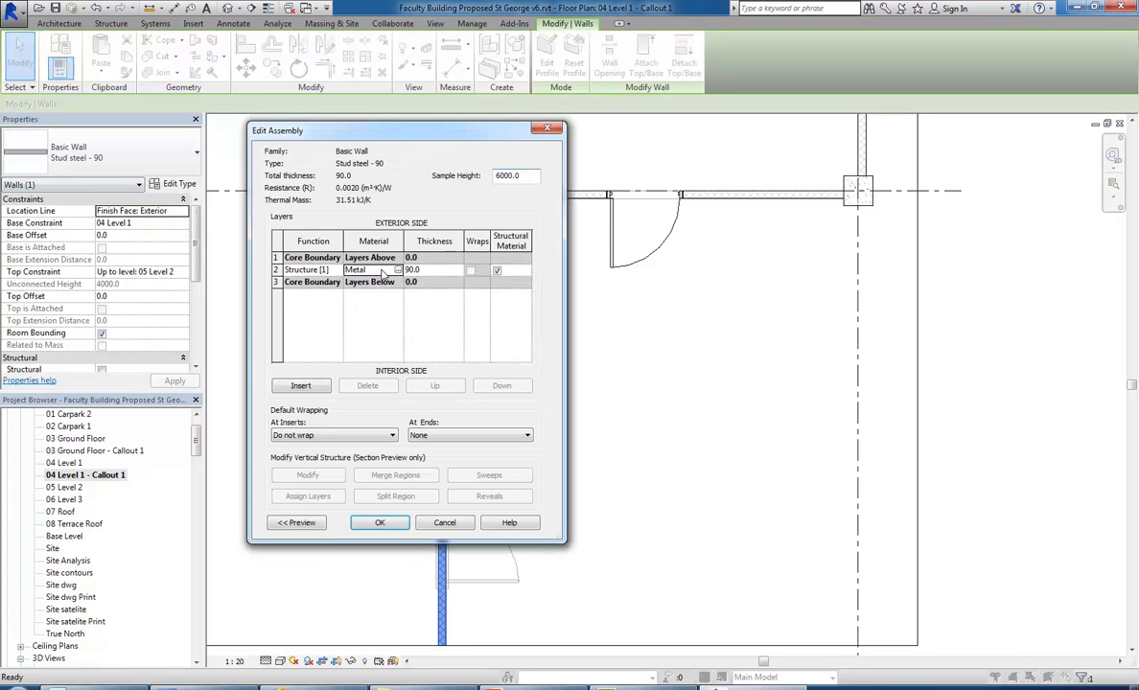
{"action": "left_click", "coordinate": [398, 270]}
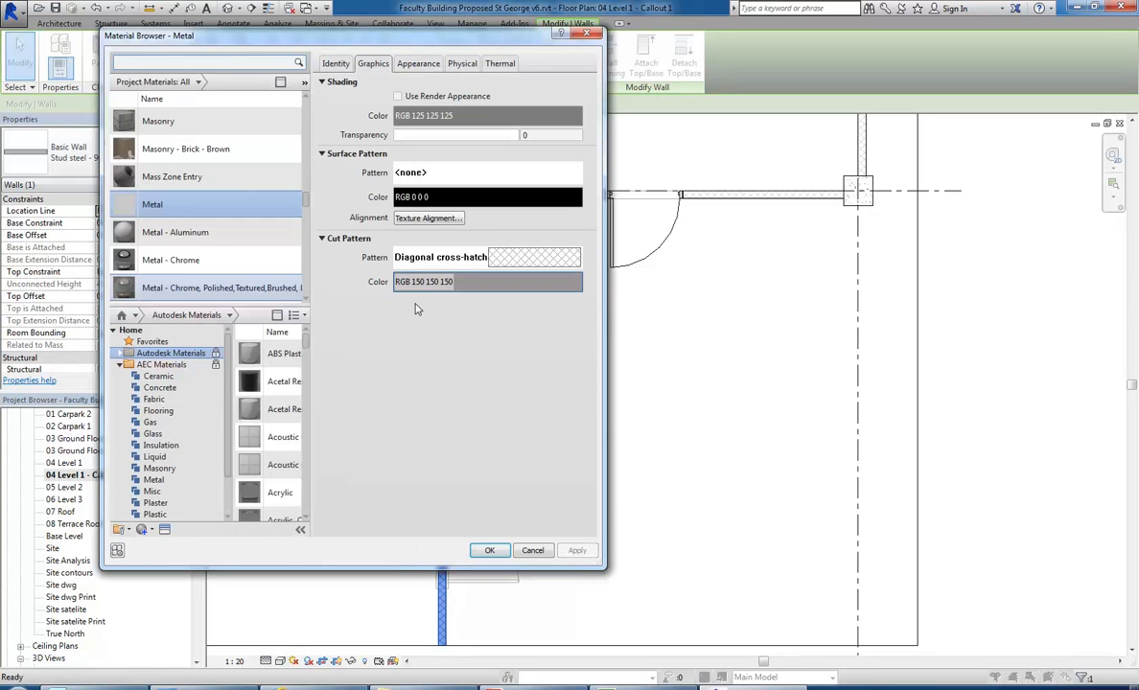
{"action": "scroll", "coordinate": [286, 192], "scroll_direction": "down", "scroll_amount": 3}
{"action": "scroll", "coordinate": [286, 192], "scroll_direction": "up", "scroll_amount": 2}
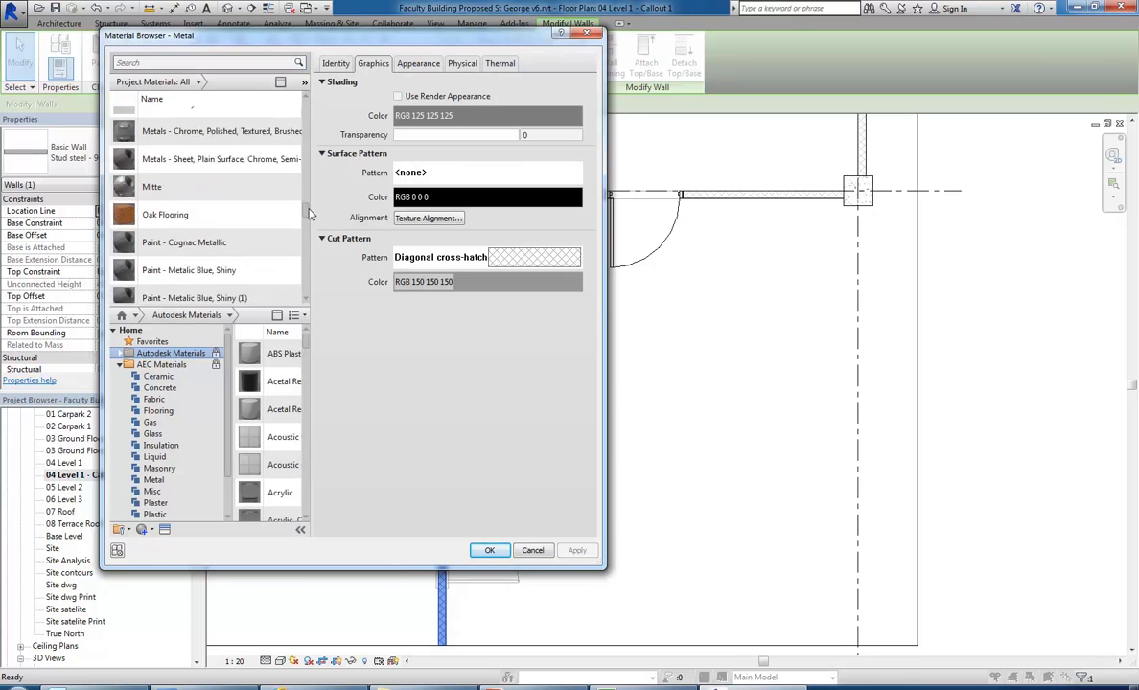
{"action": "left_click", "coordinate": [494, 253]}
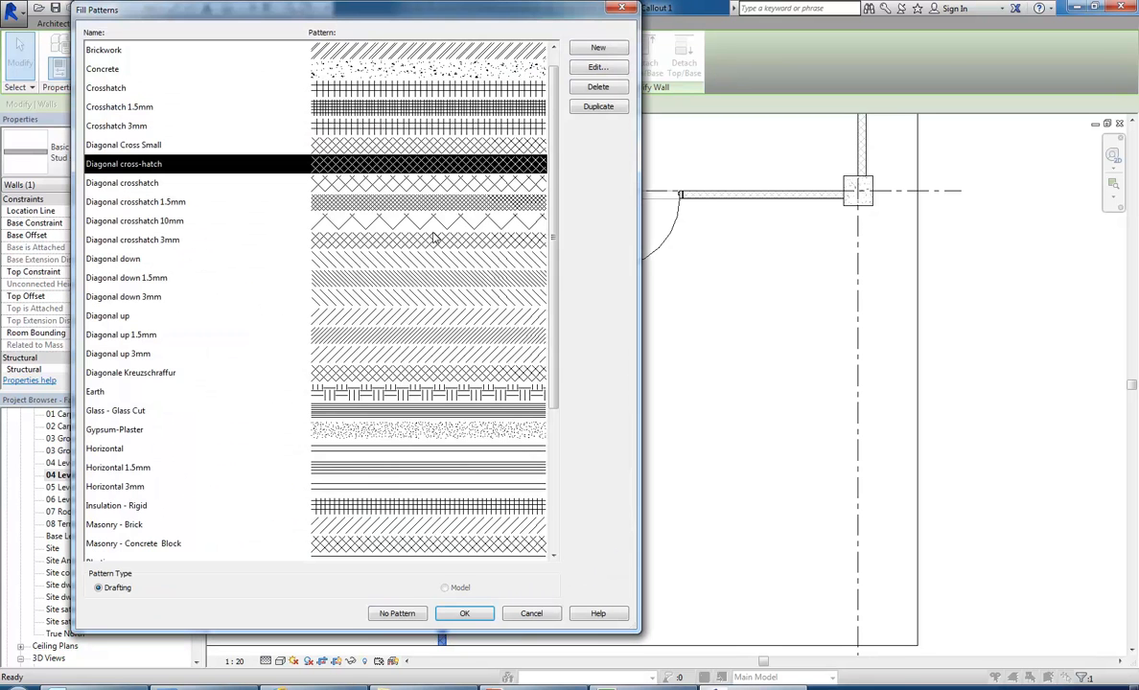
{"action": "left_click_drag", "start_coordinate": [551, 169], "coordinate": [563, 82]}
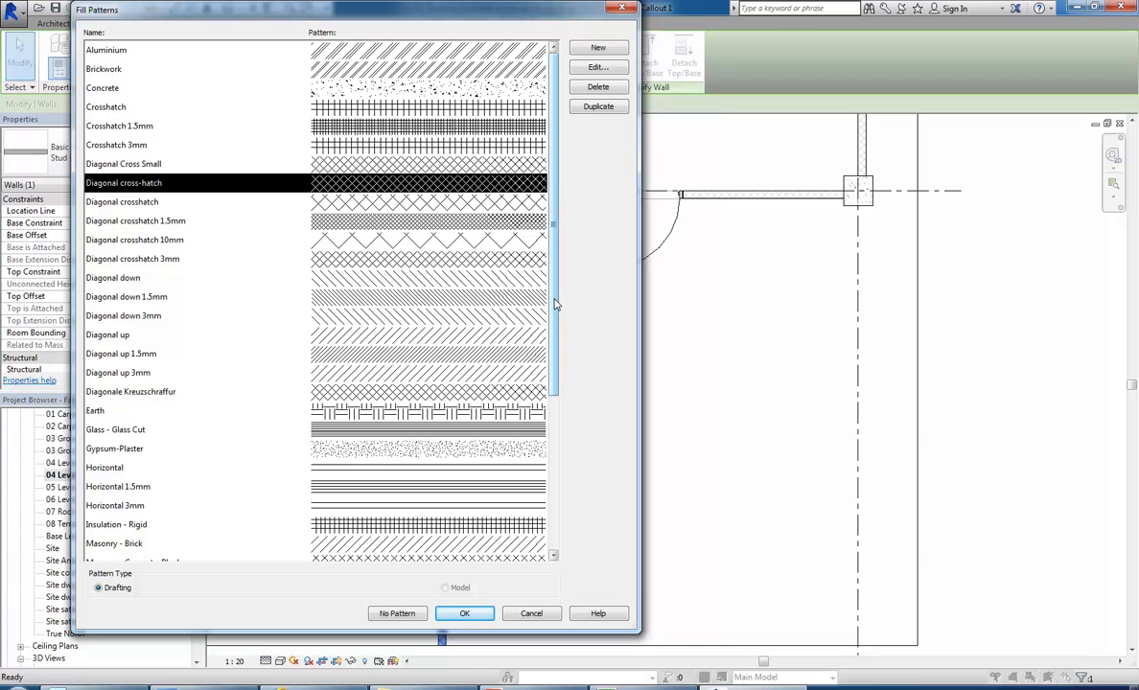
{"action": "left_click", "coordinate": [533, 617]}
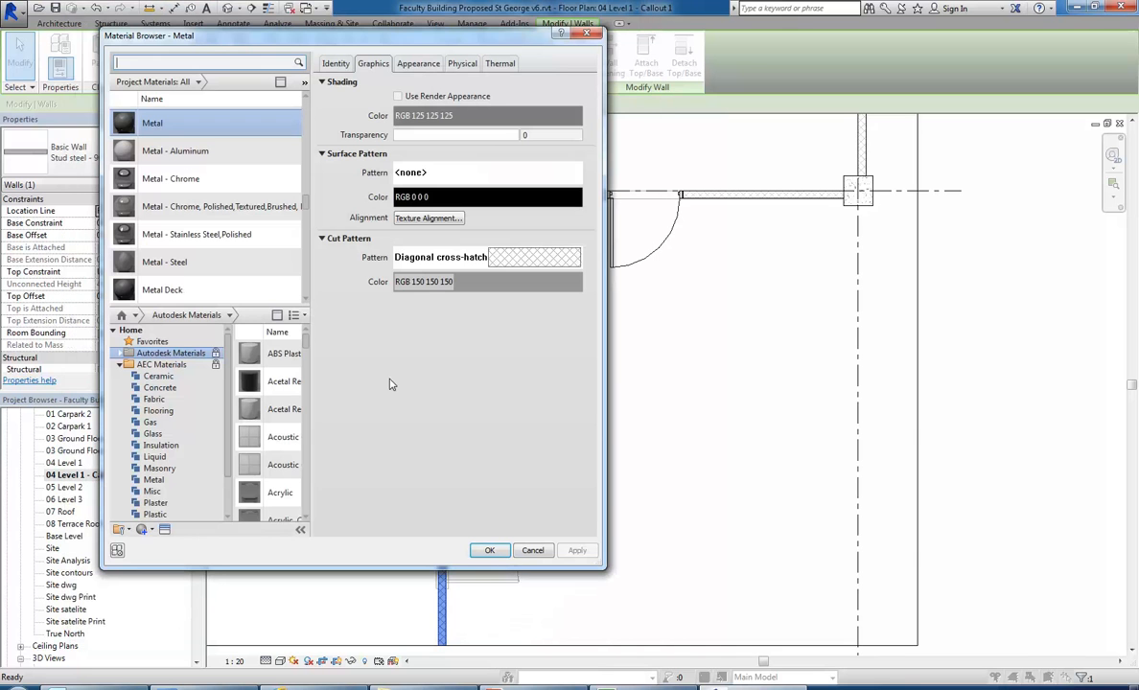
{"action": "left_click", "coordinate": [489, 550]}
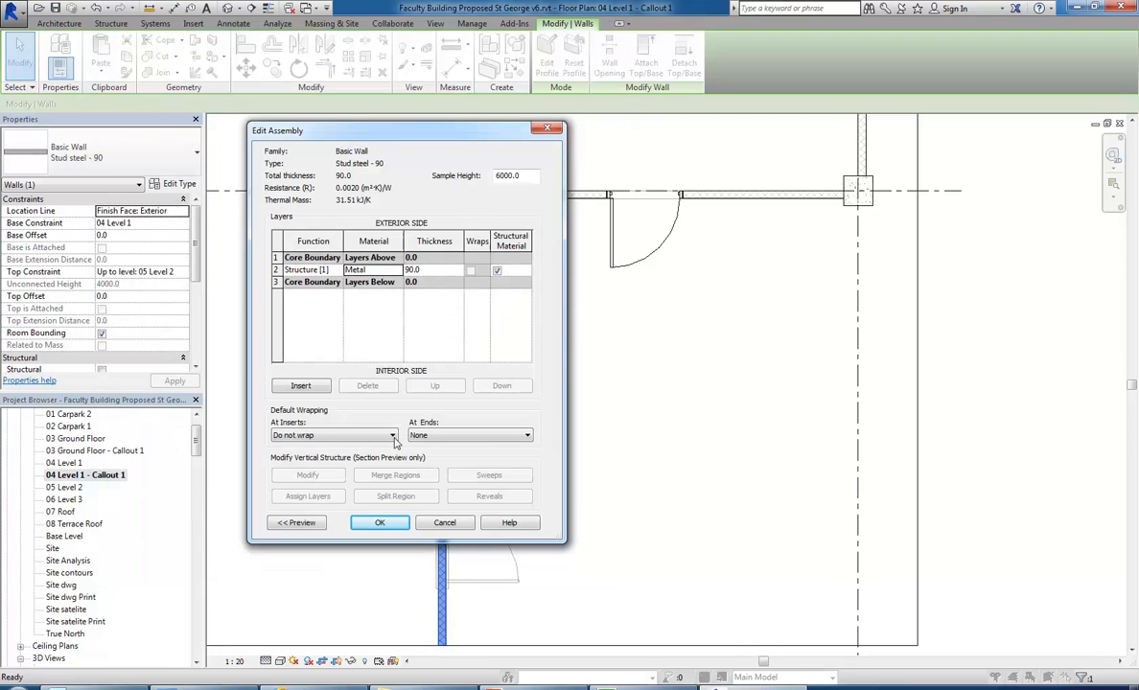
{"action": "left_click", "coordinate": [380, 523]}
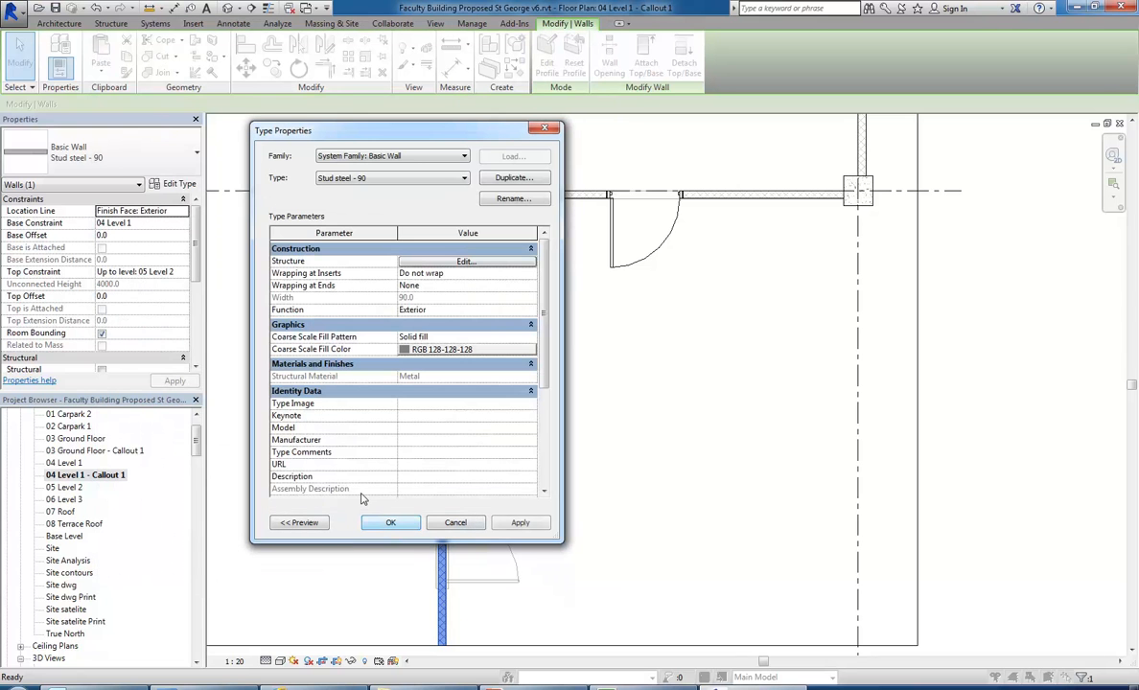
Step: Switch to the Brick - 110 wall type and inspect the Brickwork pattern properties of its masonry material's cut pattern
{"action": "left_click", "coordinate": [376, 174]}
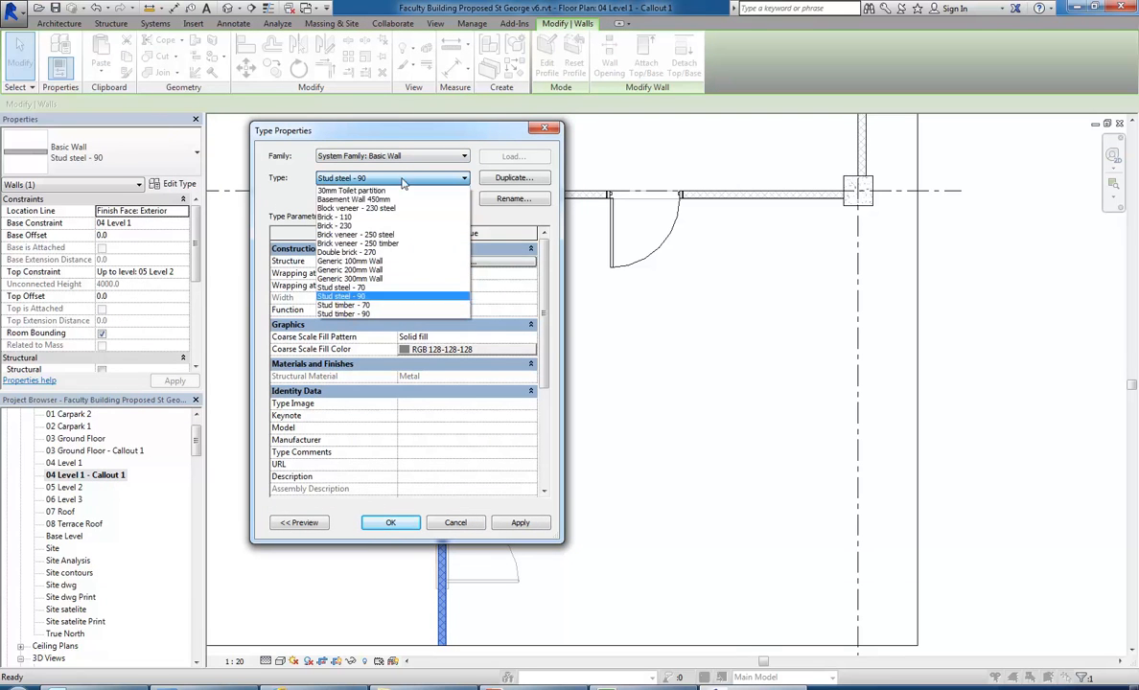
{"action": "left_click", "coordinate": [355, 218]}
{"action": "left_click", "coordinate": [451, 262]}
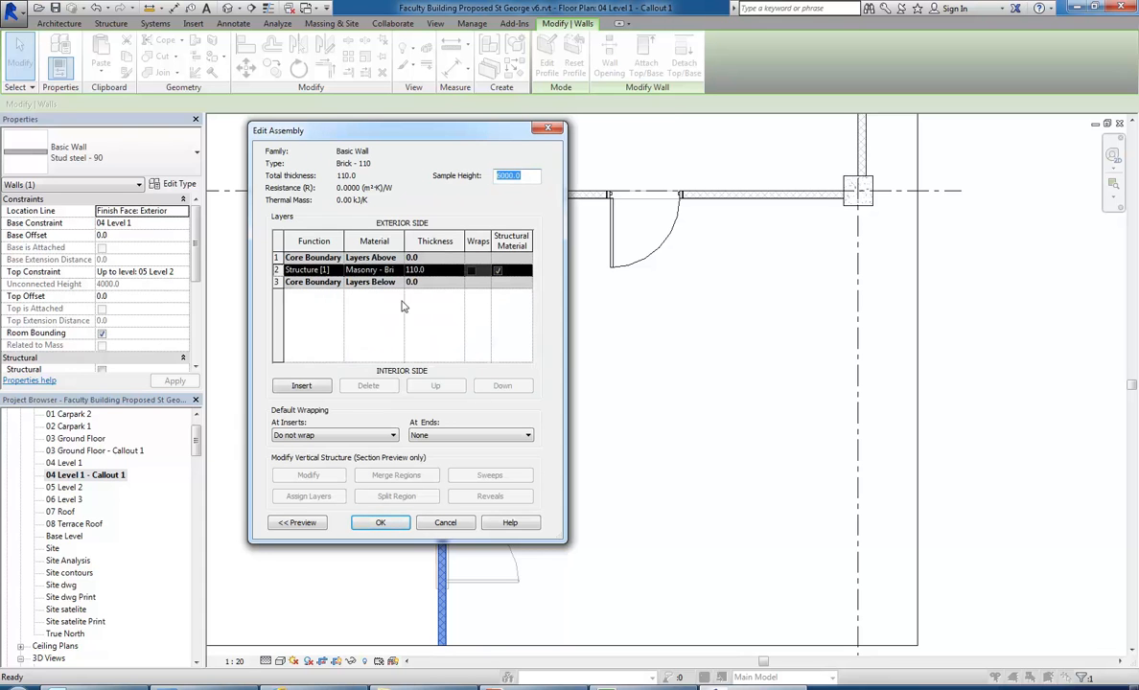
{"action": "left_click", "coordinate": [376, 270]}
{"action": "left_click", "coordinate": [398, 270]}
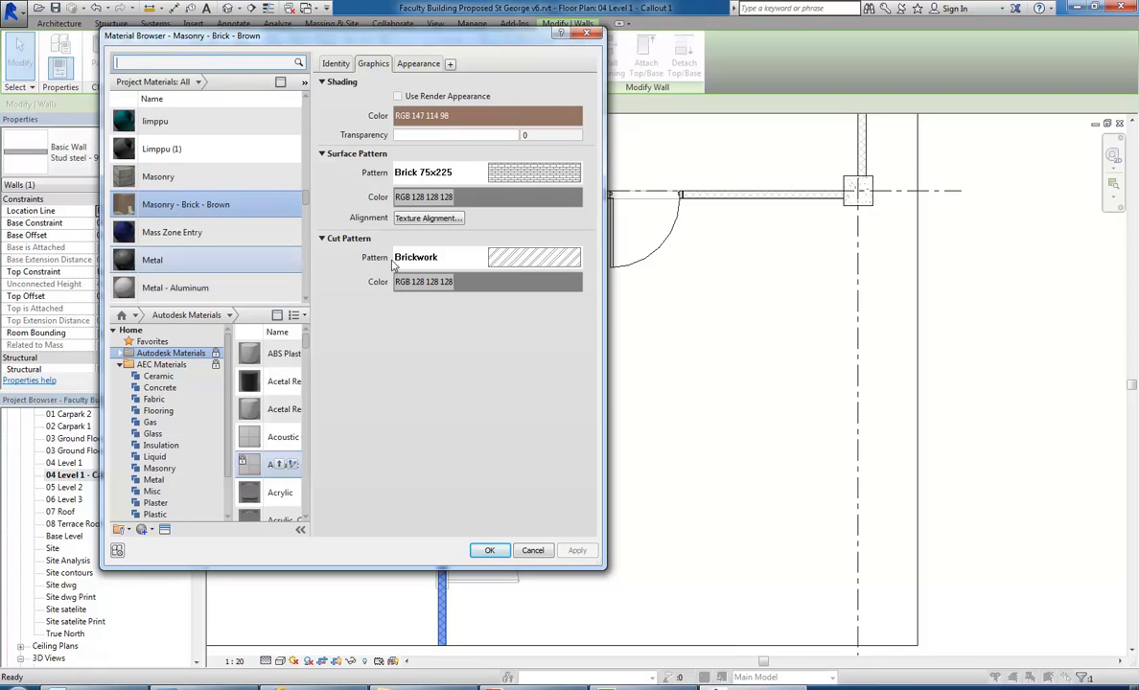
{"action": "left_click", "coordinate": [516, 259]}
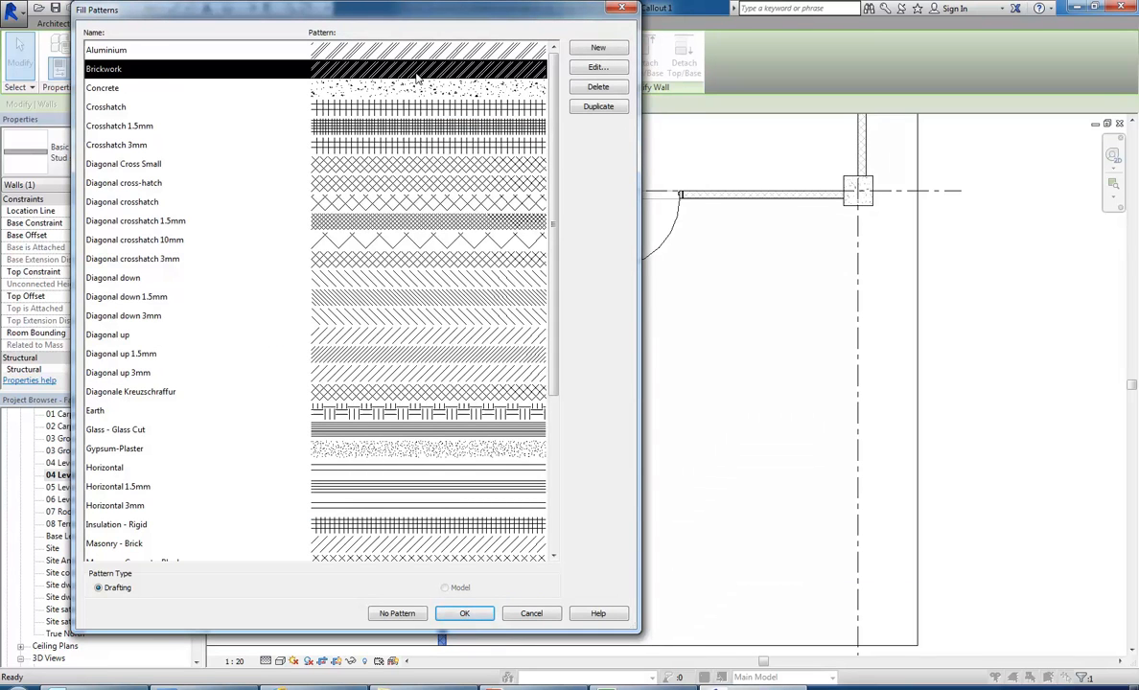
{"action": "left_click", "coordinate": [598, 67]}
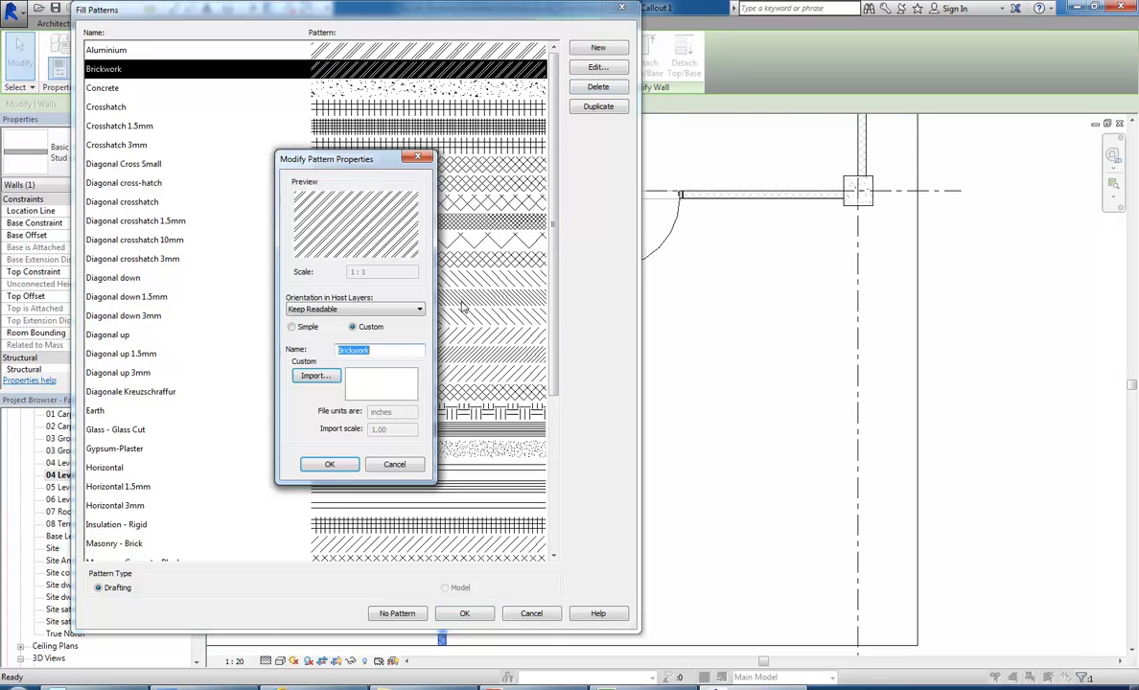
{"action": "left_click", "coordinate": [389, 464]}
Step: Inspect the line angle and both line spacings of the Crosshatch drafting pattern without changing them
{"action": "left_click", "coordinate": [108, 103]}
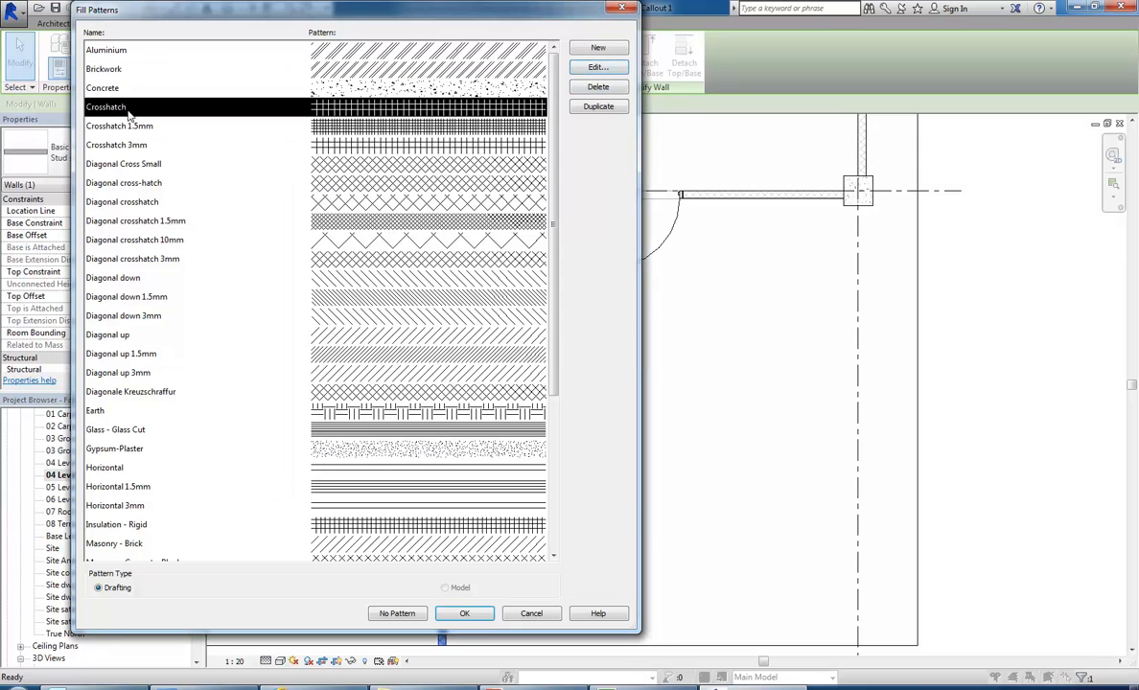
{"action": "left_click", "coordinate": [597, 67]}
{"action": "left_click", "coordinate": [388, 391]}
{"action": "left_click", "coordinate": [395, 409]}
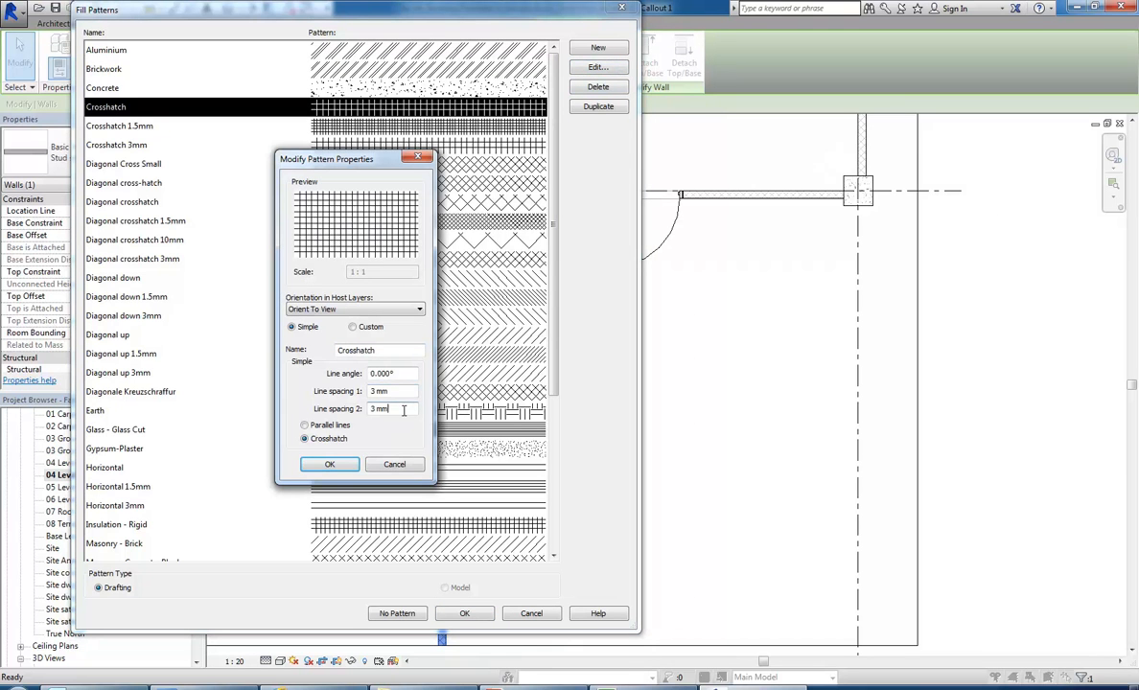
{"action": "left_click", "coordinate": [398, 373]}
{"action": "left_click", "coordinate": [402, 409]}
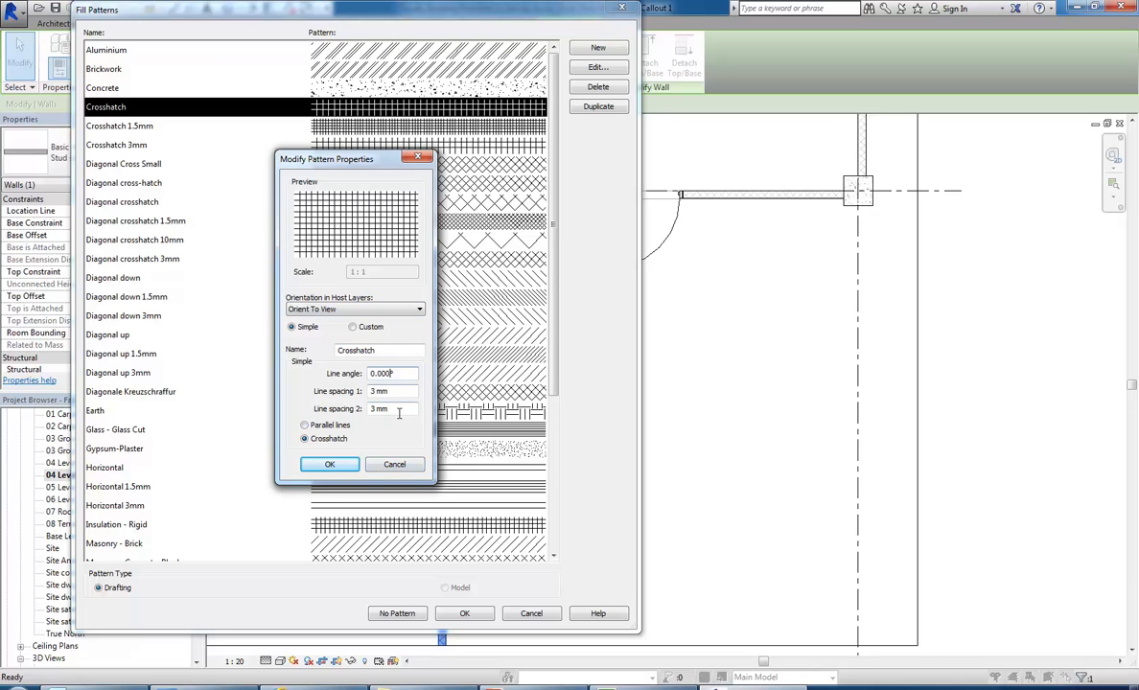
{"action": "left_click", "coordinate": [394, 465]}
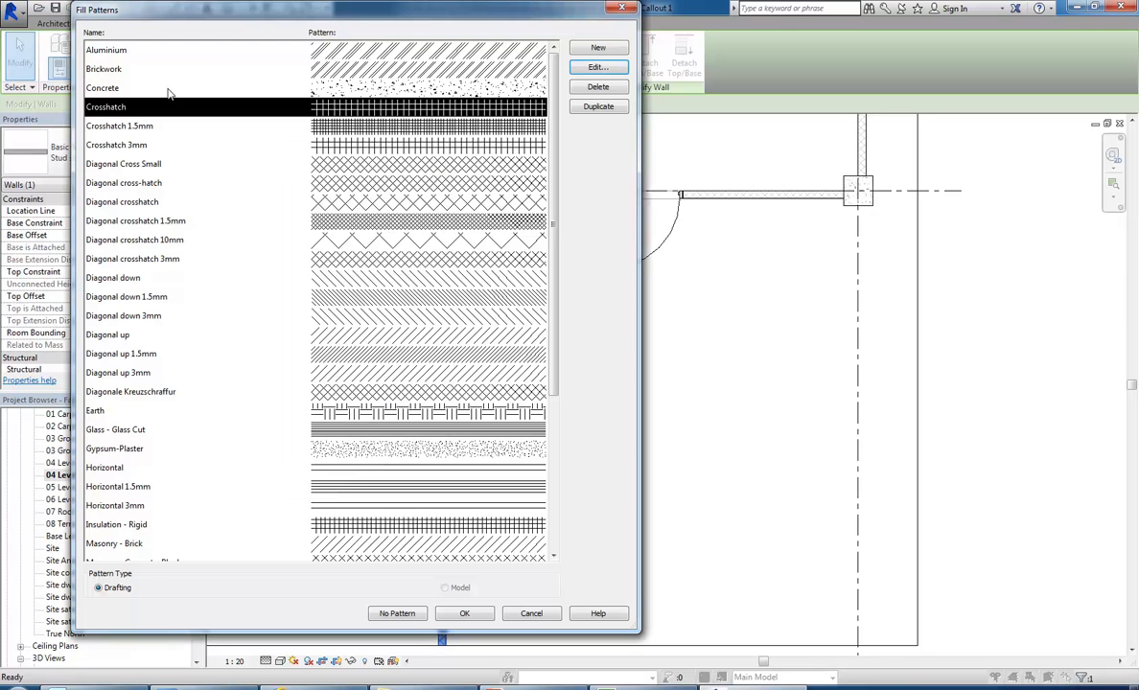
Step: Compare the custom pattern properties of the Brickwork and Gypsum-Plaster drafting patterns
{"action": "left_click", "coordinate": [111, 71]}
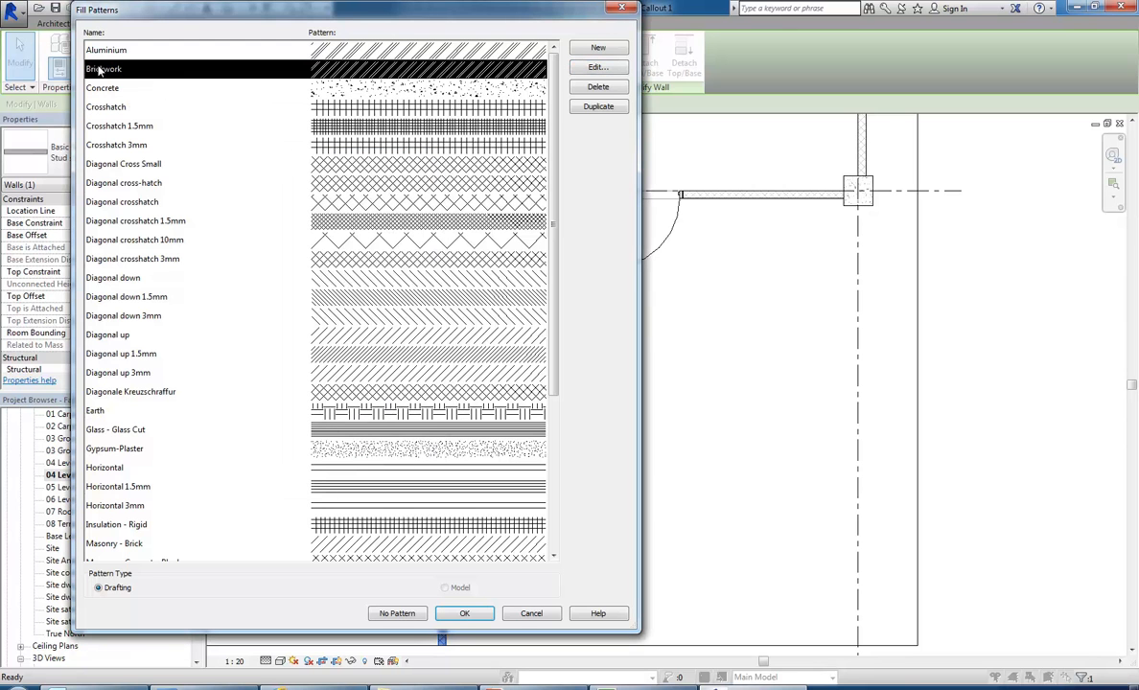
{"action": "left_click", "coordinate": [596, 68]}
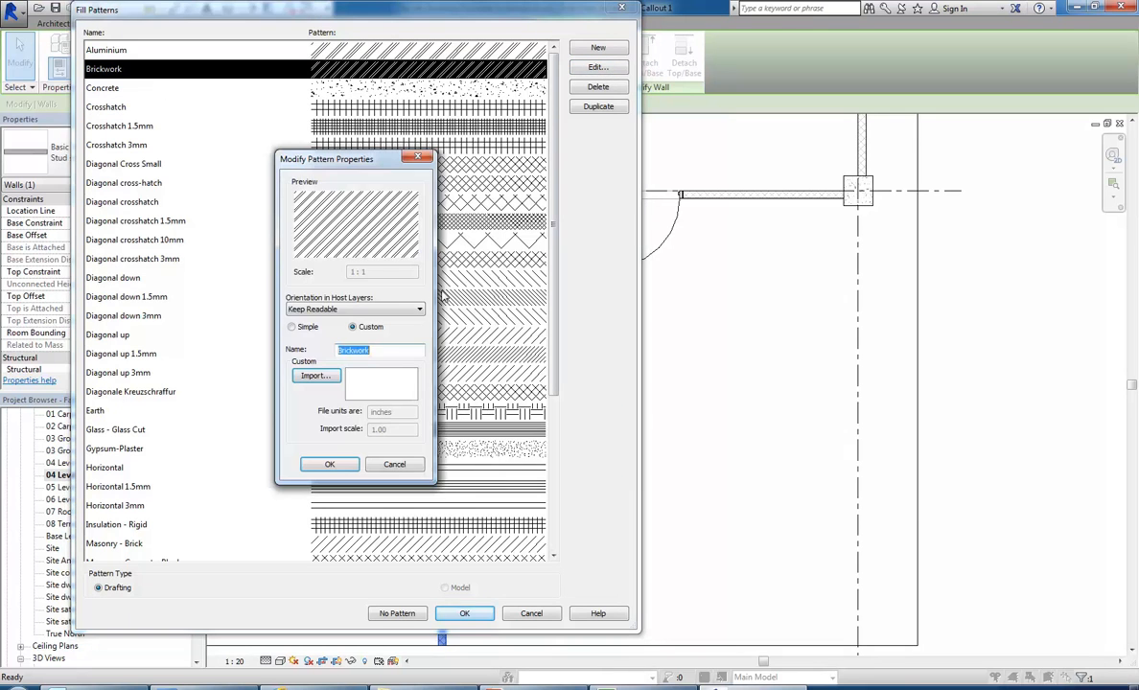
{"action": "left_click", "coordinate": [385, 351]}
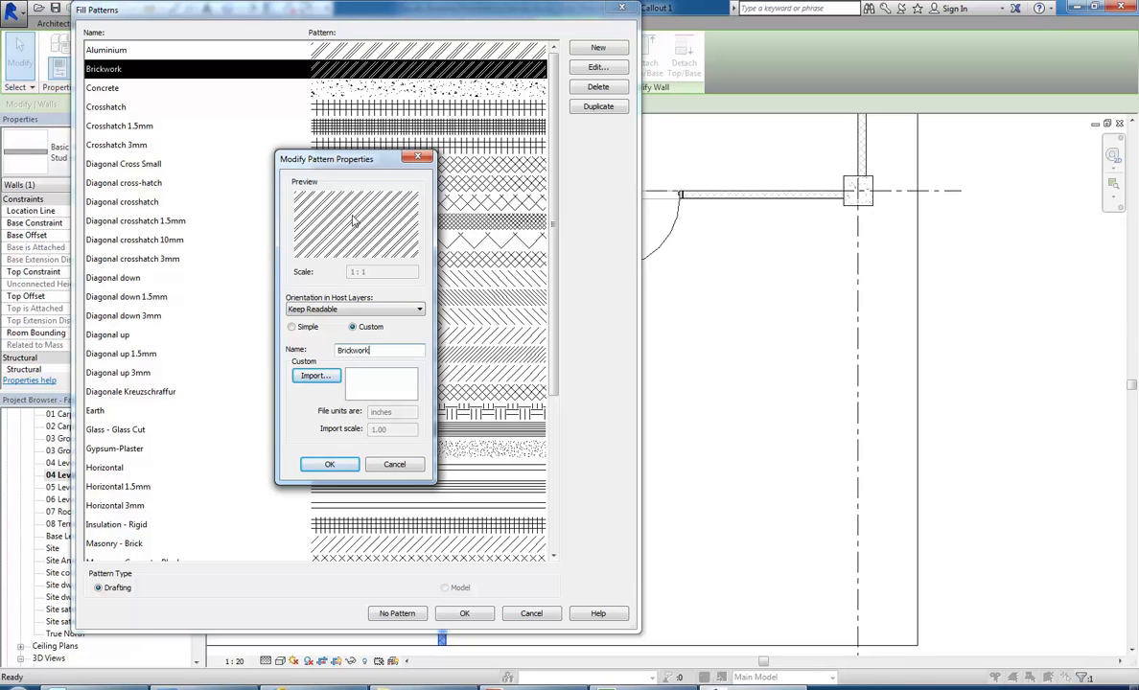
{"action": "left_click", "coordinate": [393, 466]}
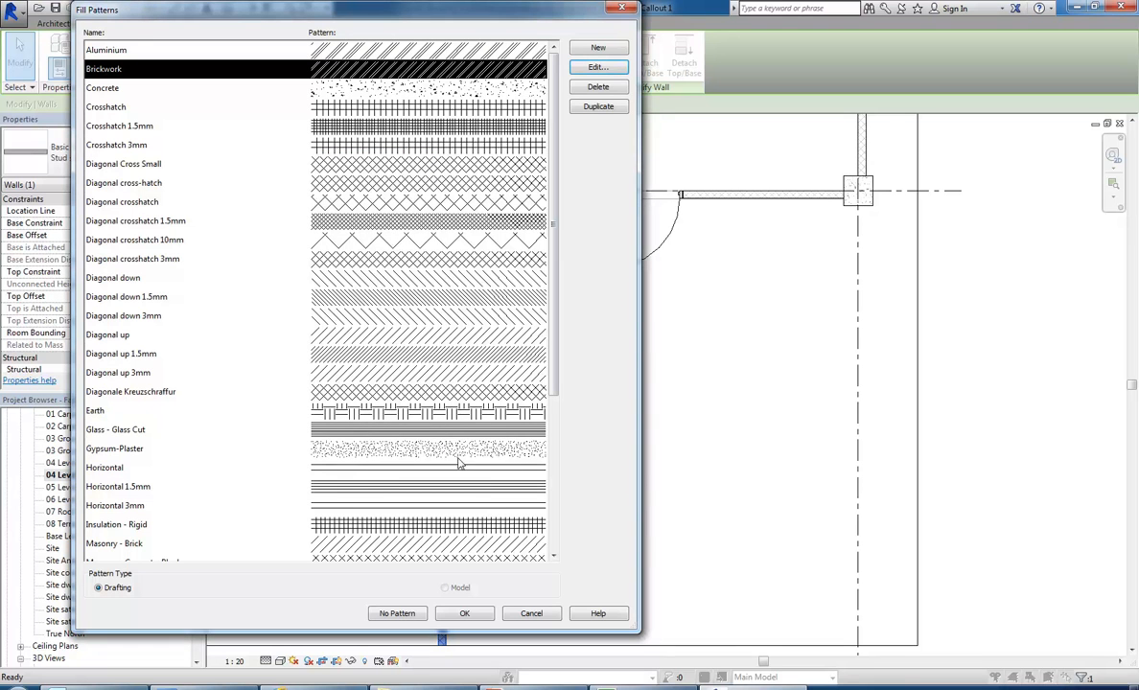
{"action": "left_click", "coordinate": [100, 449]}
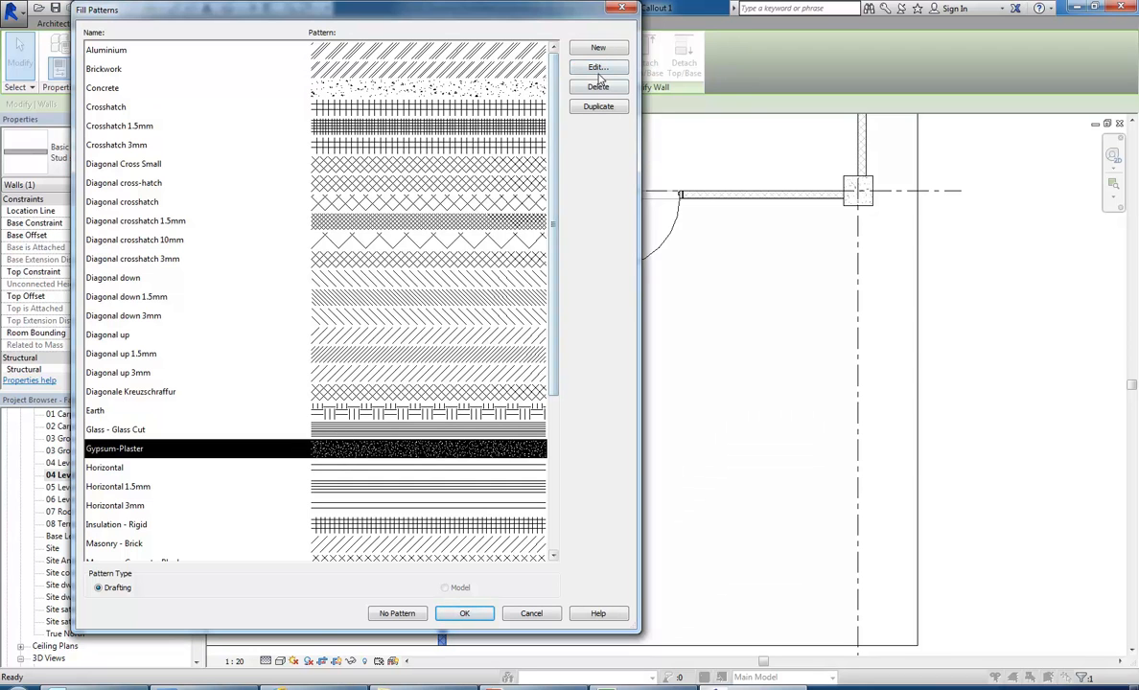
{"action": "left_click", "coordinate": [556, 67]}
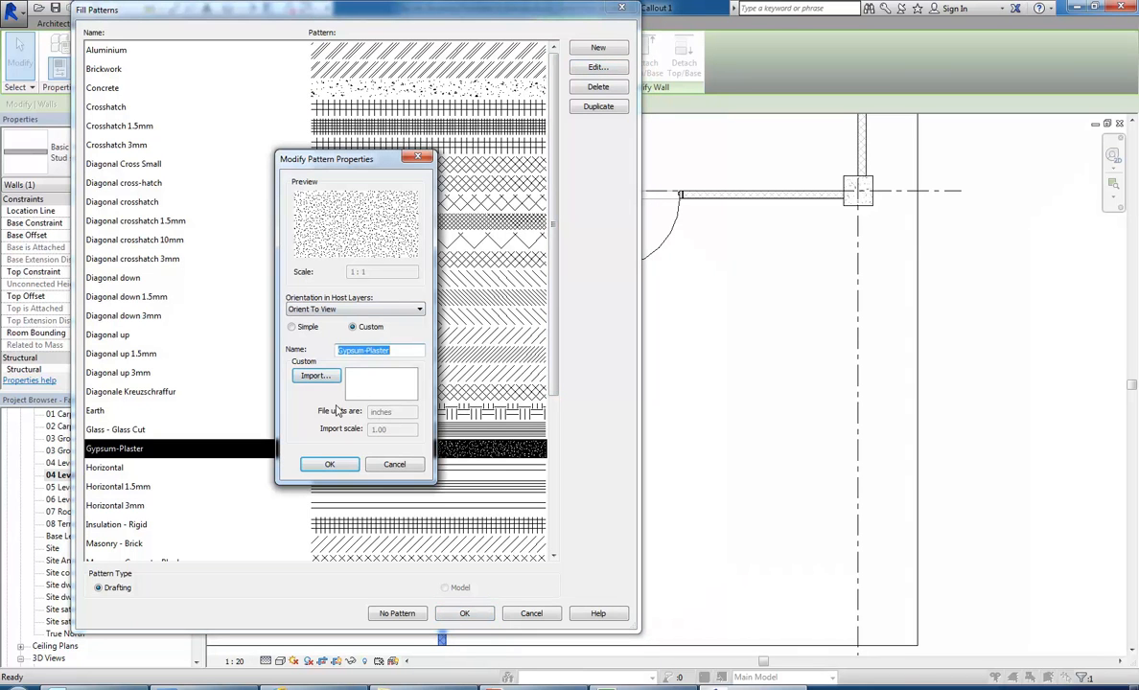
{"action": "left_click", "coordinate": [391, 464]}
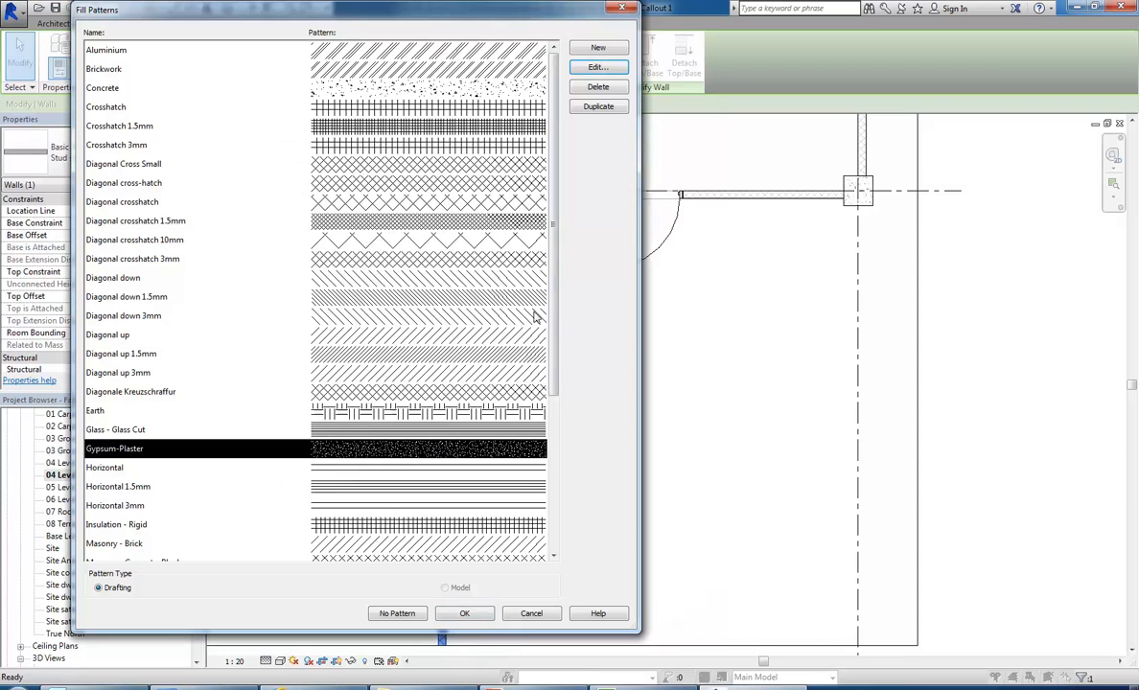
Step: Browse the drafting fill patterns for the brown brick masonry material's cut pattern, keeping Brickwork as the choice
{"action": "left_click", "coordinate": [102, 88]}
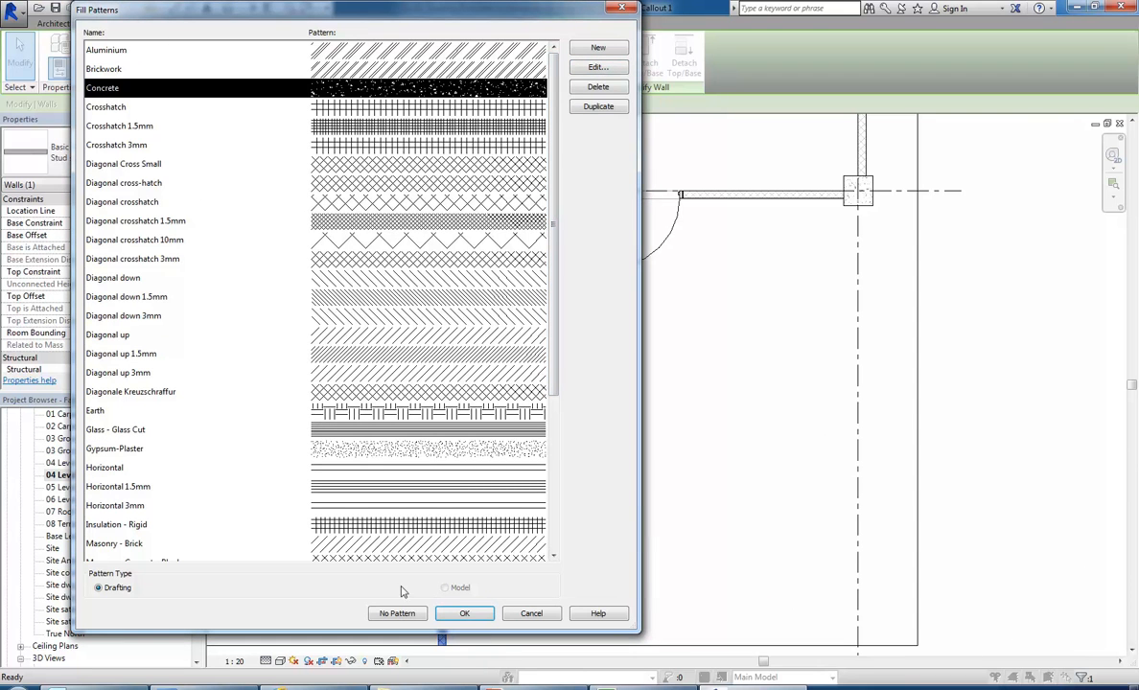
{"action": "left_click", "coordinate": [123, 73]}
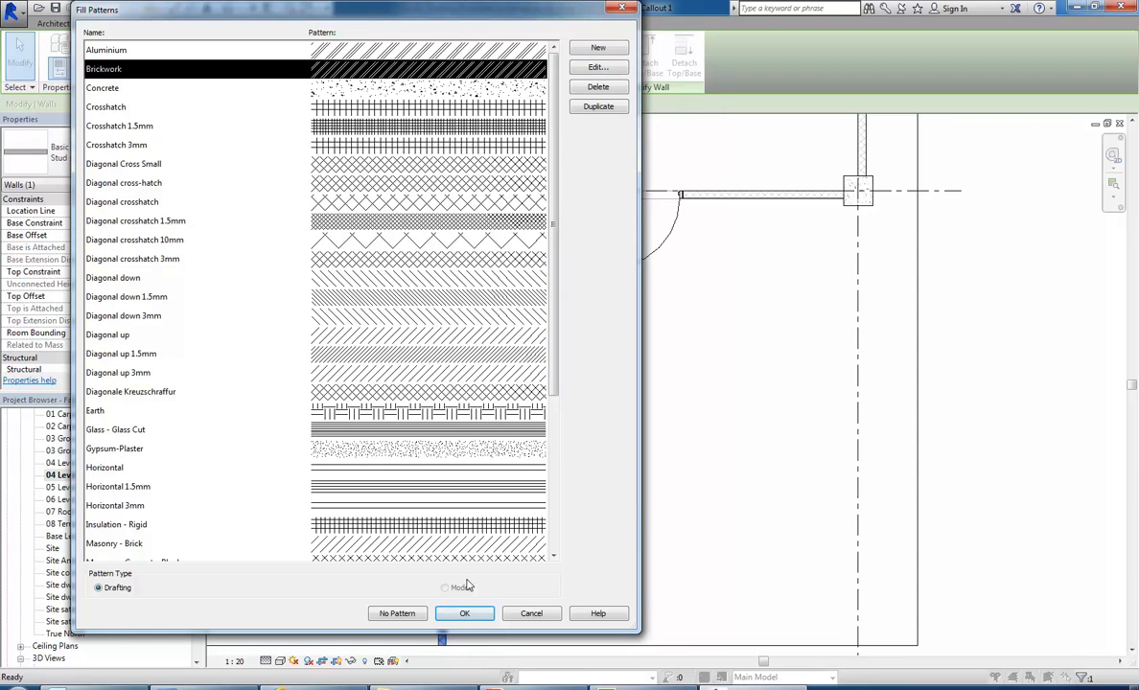
{"action": "left_click", "coordinate": [458, 612]}
{"action": "left_click", "coordinate": [518, 257]}
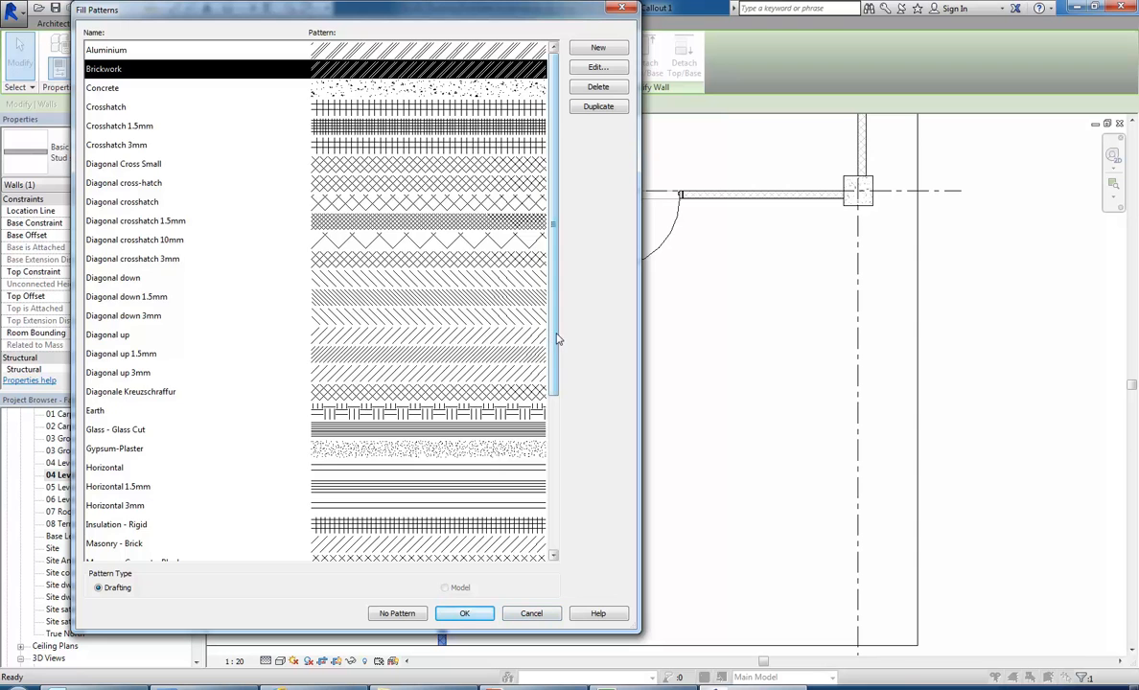
{"action": "scroll", "coordinate": [558, 345], "scroll_direction": "down", "scroll_amount": 4}
{"action": "scroll", "coordinate": [559, 326], "scroll_direction": "up", "scroll_amount": 4}
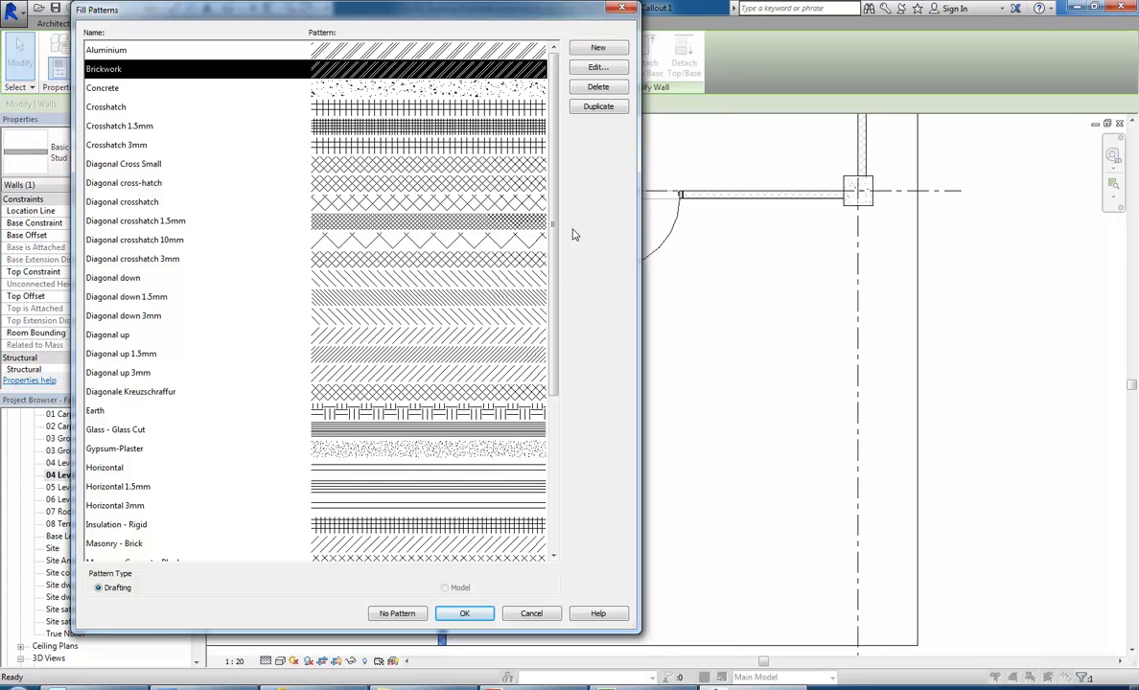
{"action": "left_click", "coordinate": [464, 614]}
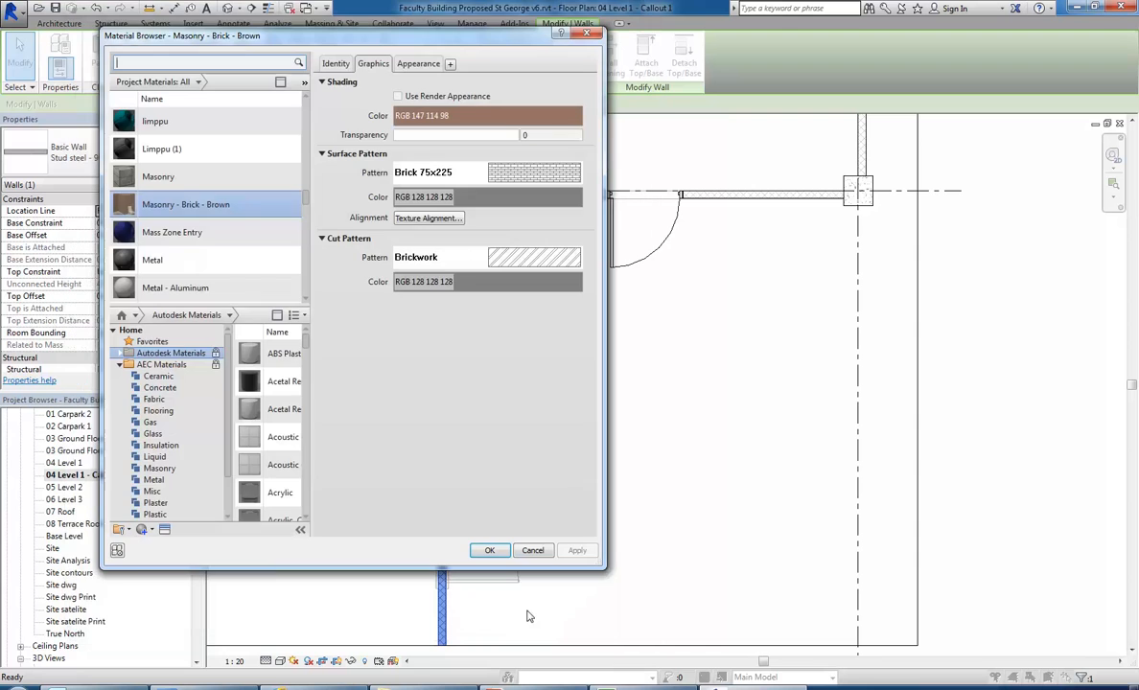
{"action": "left_click", "coordinate": [525, 258]}
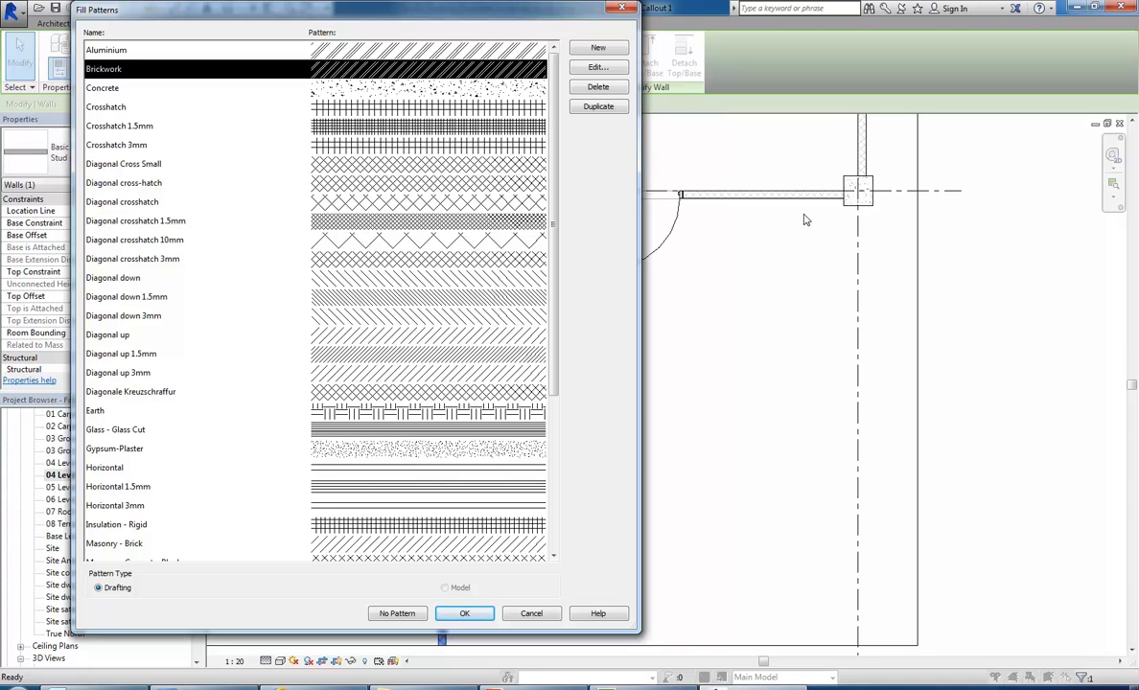
{"action": "left_click", "coordinate": [529, 614]}
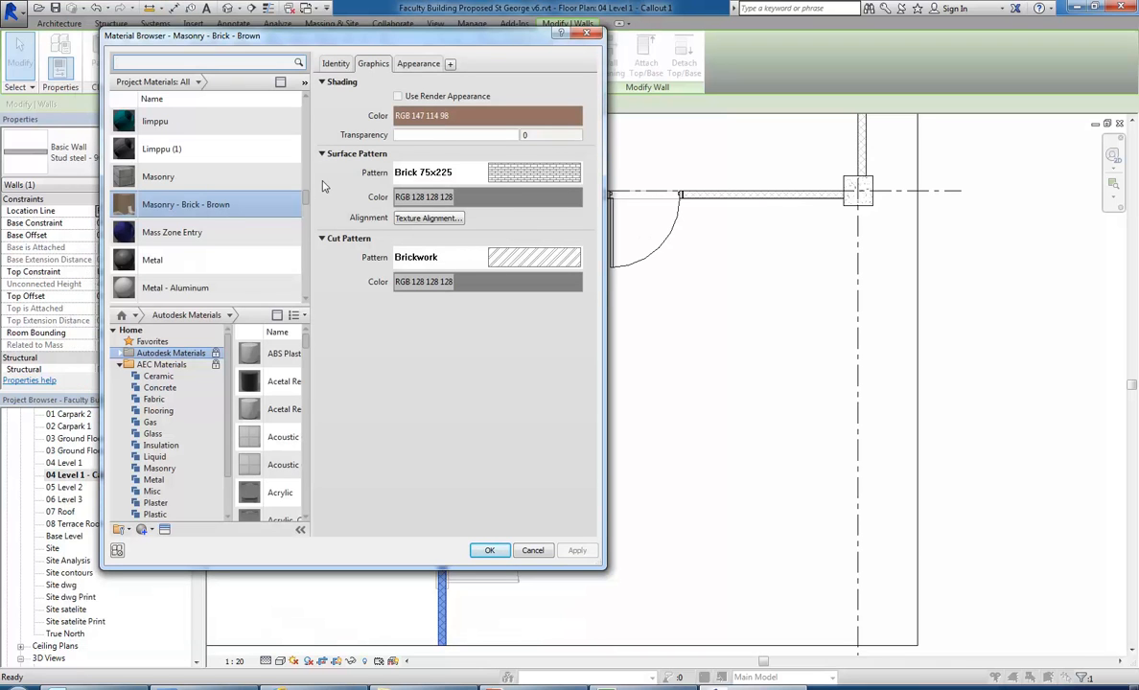
Step: Examine the Brick 75x225 and Herringbone 100x200 model patterns available for the masonry material's surface pattern
{"action": "left_click", "coordinate": [503, 168]}
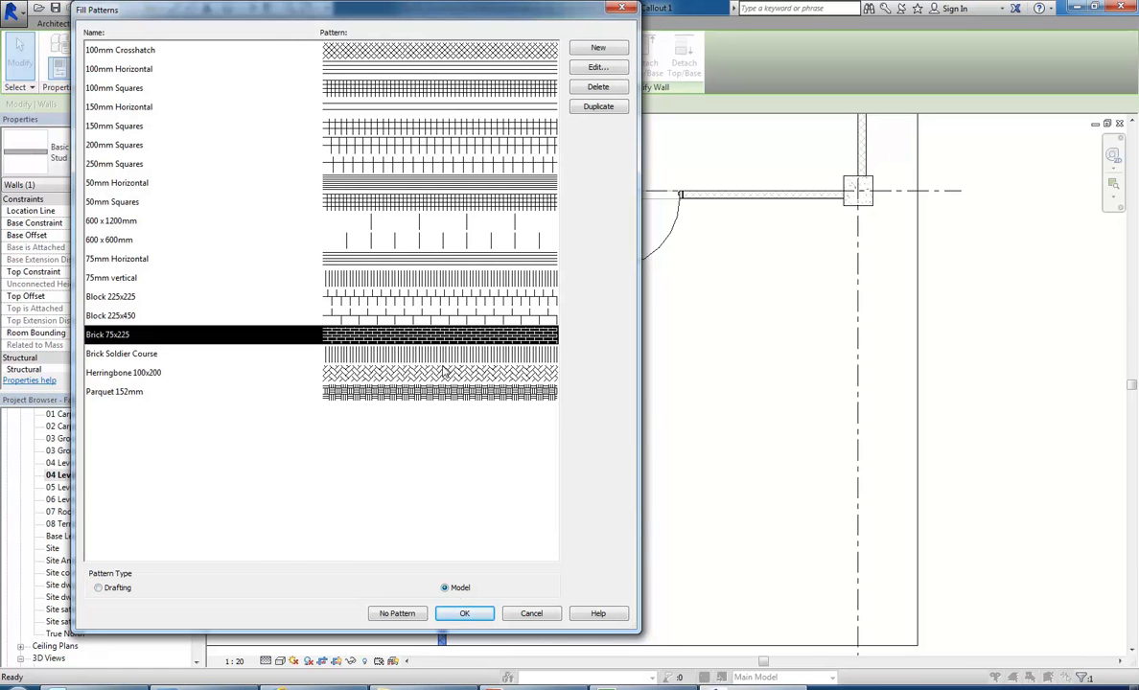
{"action": "mouse_move", "coordinate": [632, 629]}
{"action": "left_mouse_down"}
{"action": "mouse_move", "coordinate": [605, 663]}
{"action": "mouse_move", "coordinate": [629, 648]}
{"action": "left_mouse_up"}
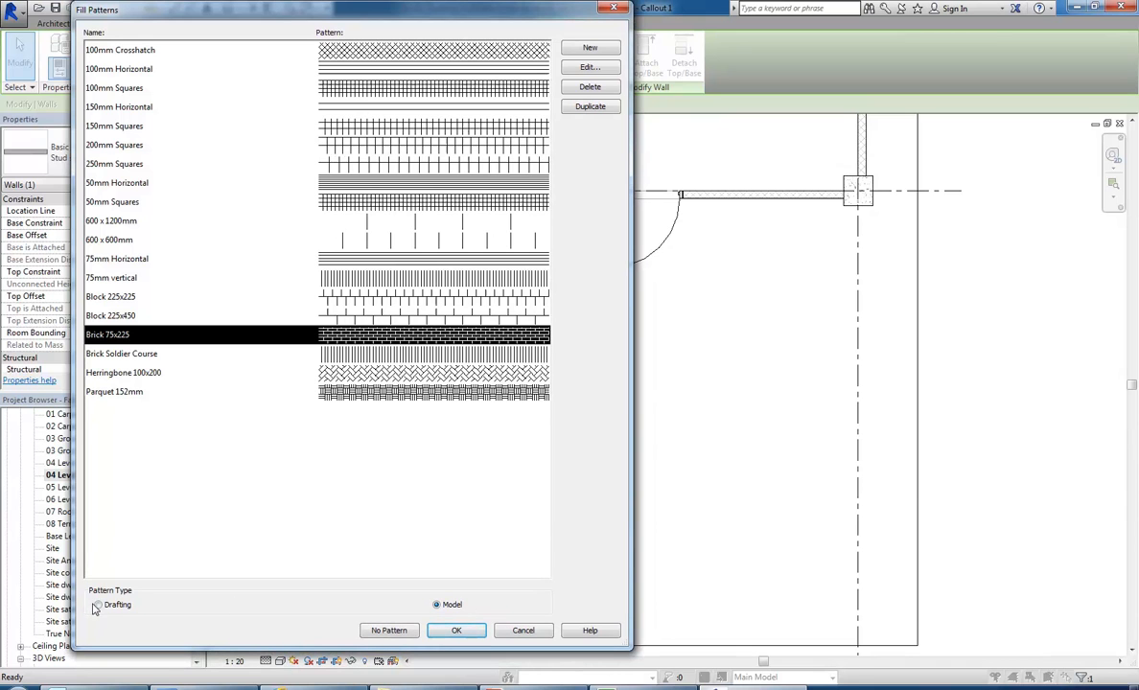
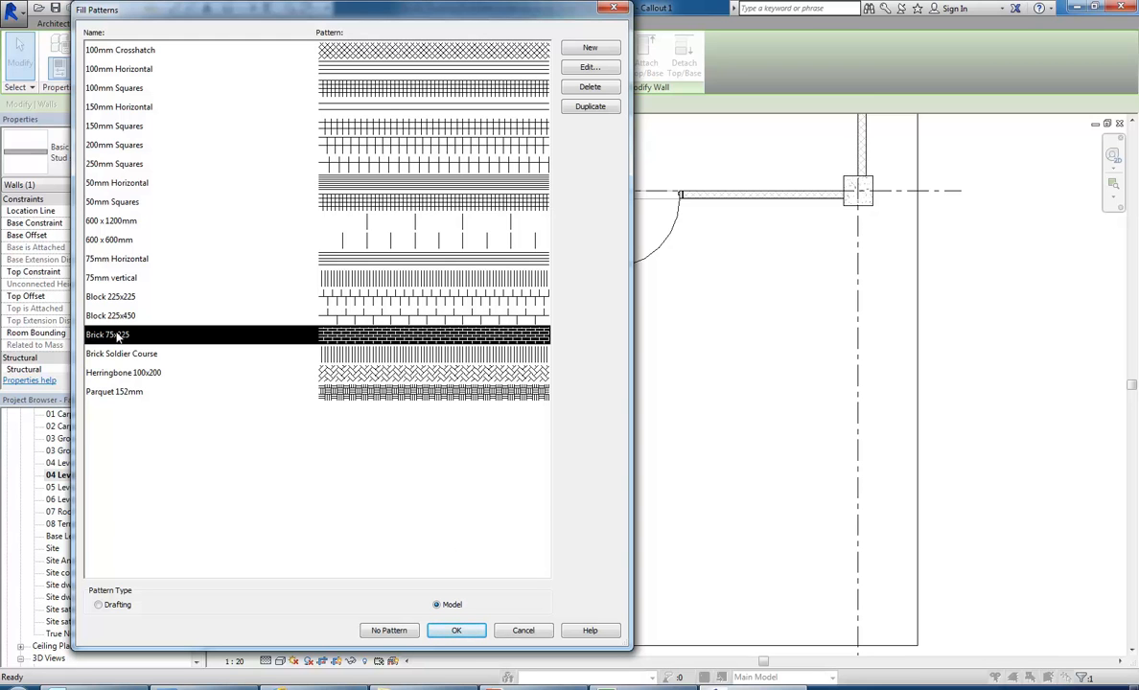
{"action": "left_click", "coordinate": [587, 68]}
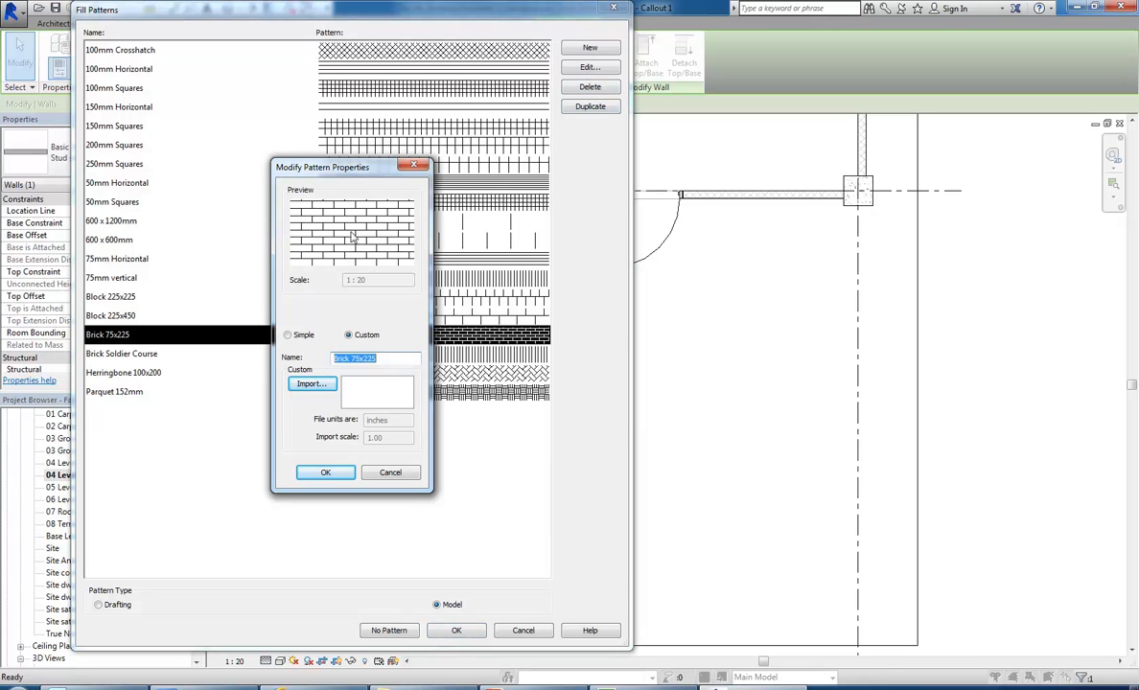
{"action": "left_click", "coordinate": [387, 474]}
{"action": "left_click", "coordinate": [119, 379]}
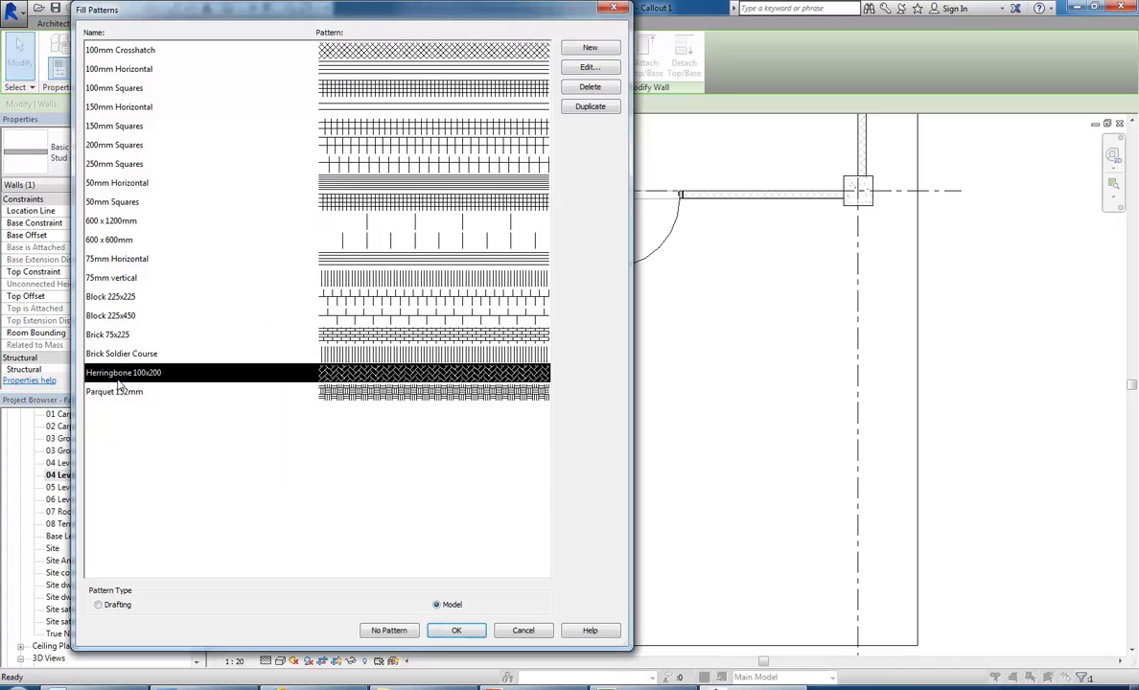
{"action": "left_click", "coordinate": [589, 67]}
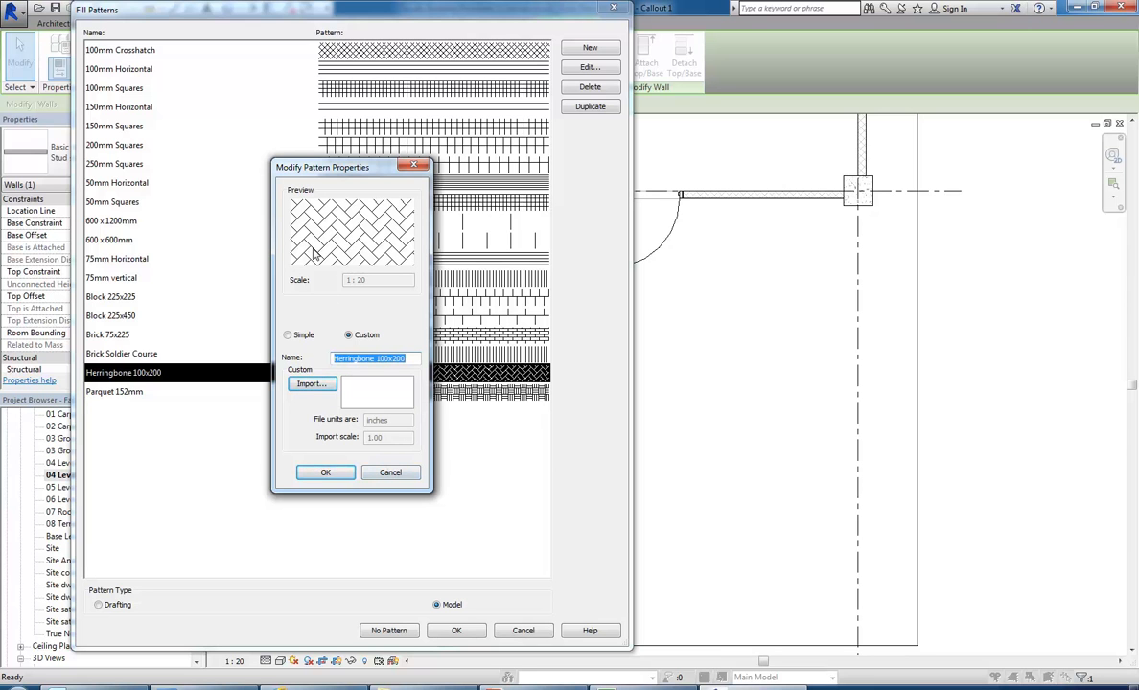
{"action": "left_click", "coordinate": [383, 471]}
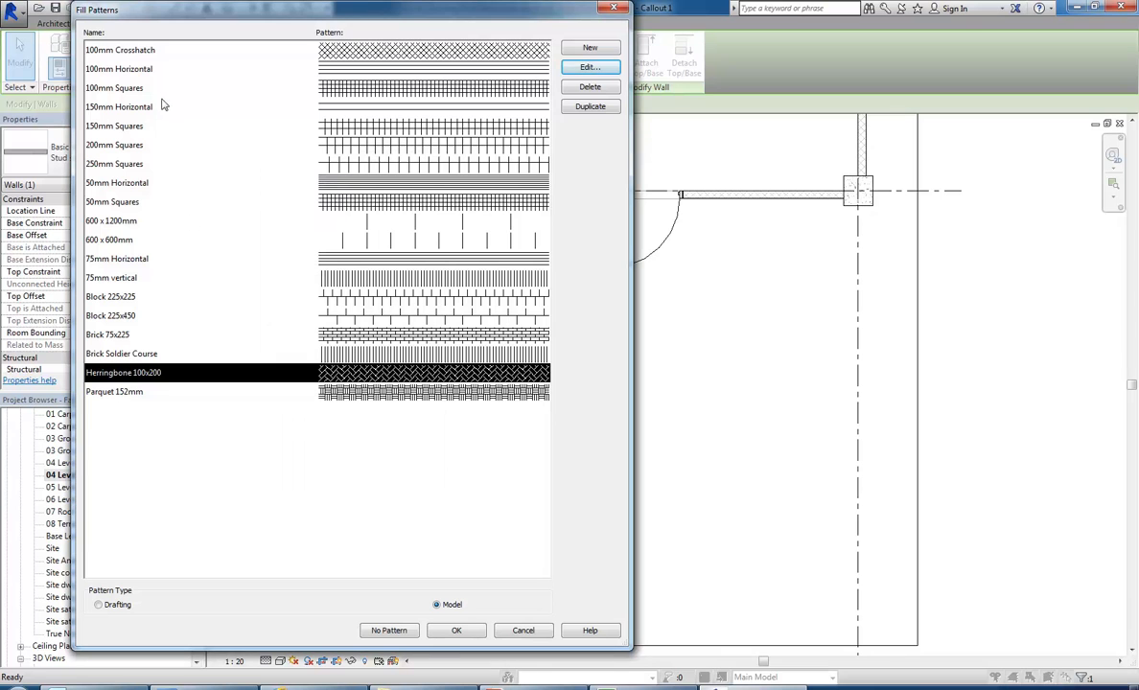
Step: Inspect the angle and spacing settings of the 100mm Crosshatch and 100mm Horizontal model patterns
{"action": "left_click", "coordinate": [108, 51]}
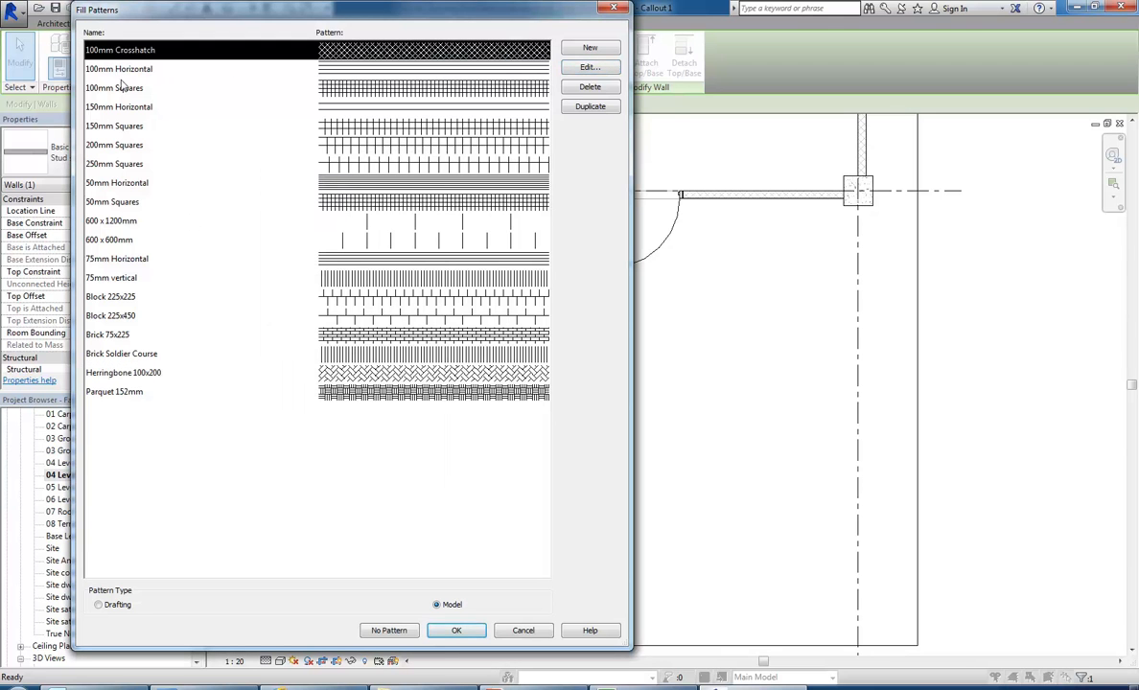
{"action": "left_click", "coordinate": [585, 67]}
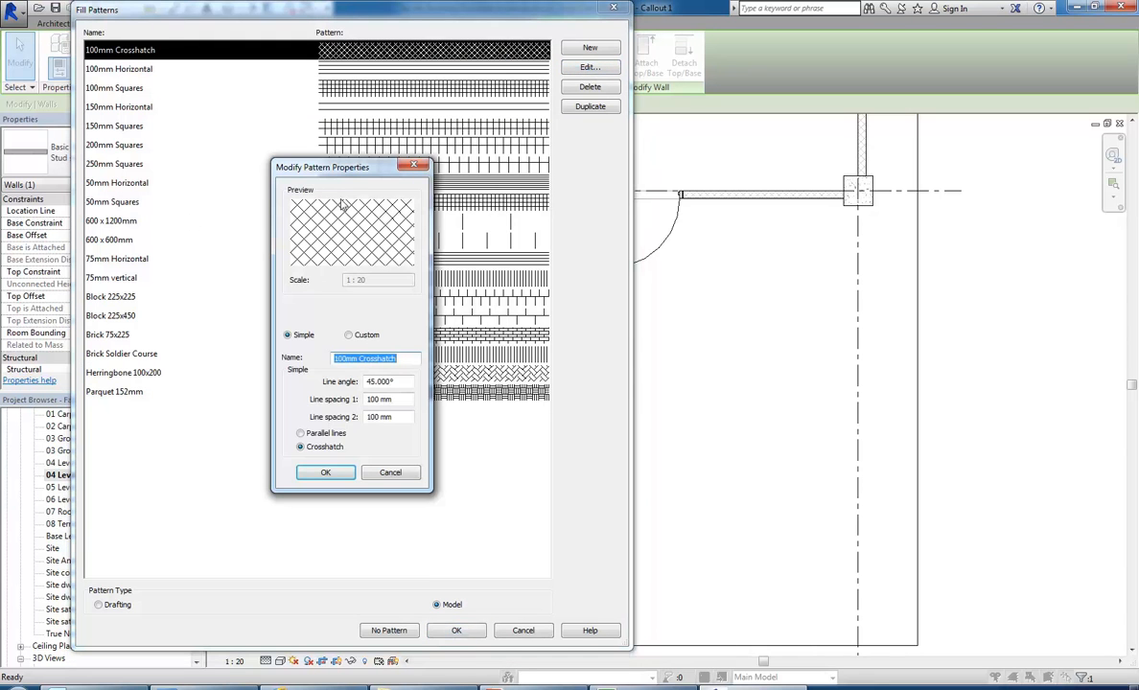
{"action": "left_click", "coordinate": [405, 477]}
{"action": "left_click", "coordinate": [104, 68]}
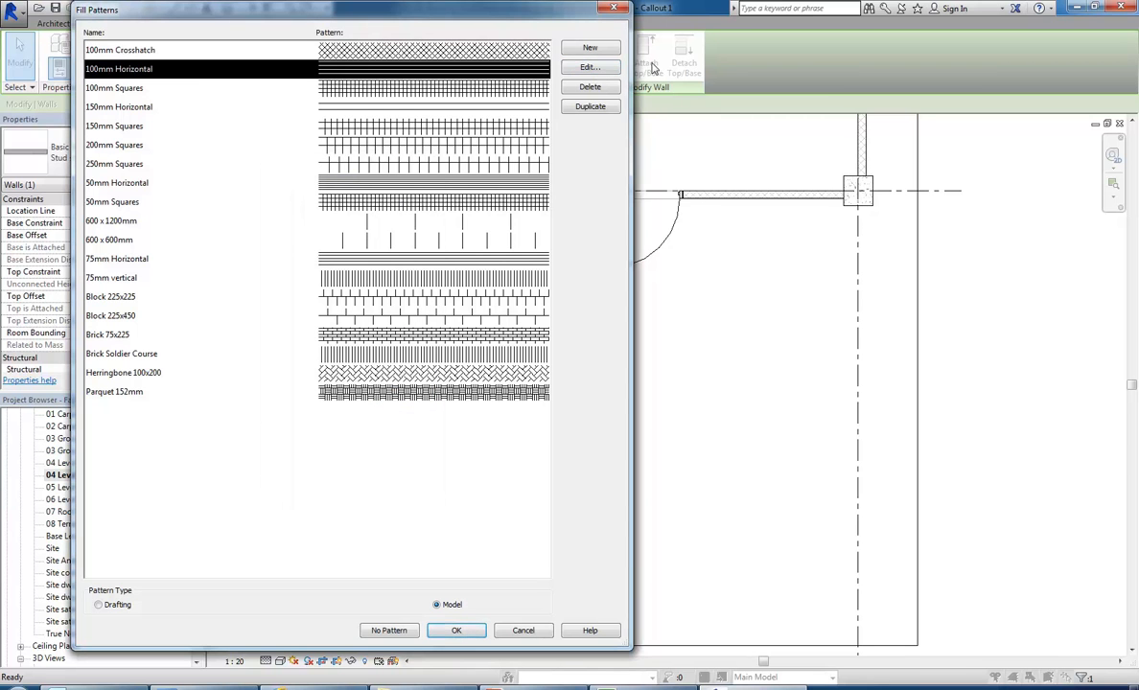
{"action": "left_click", "coordinate": [601, 68]}
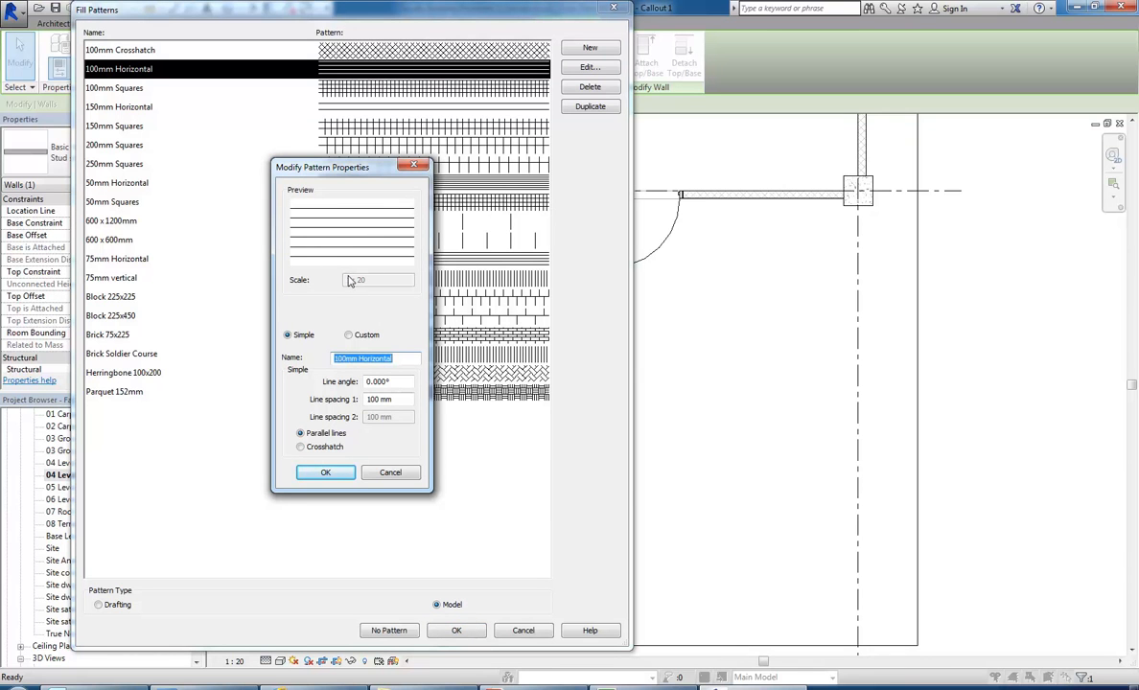
{"action": "left_click", "coordinate": [390, 474]}
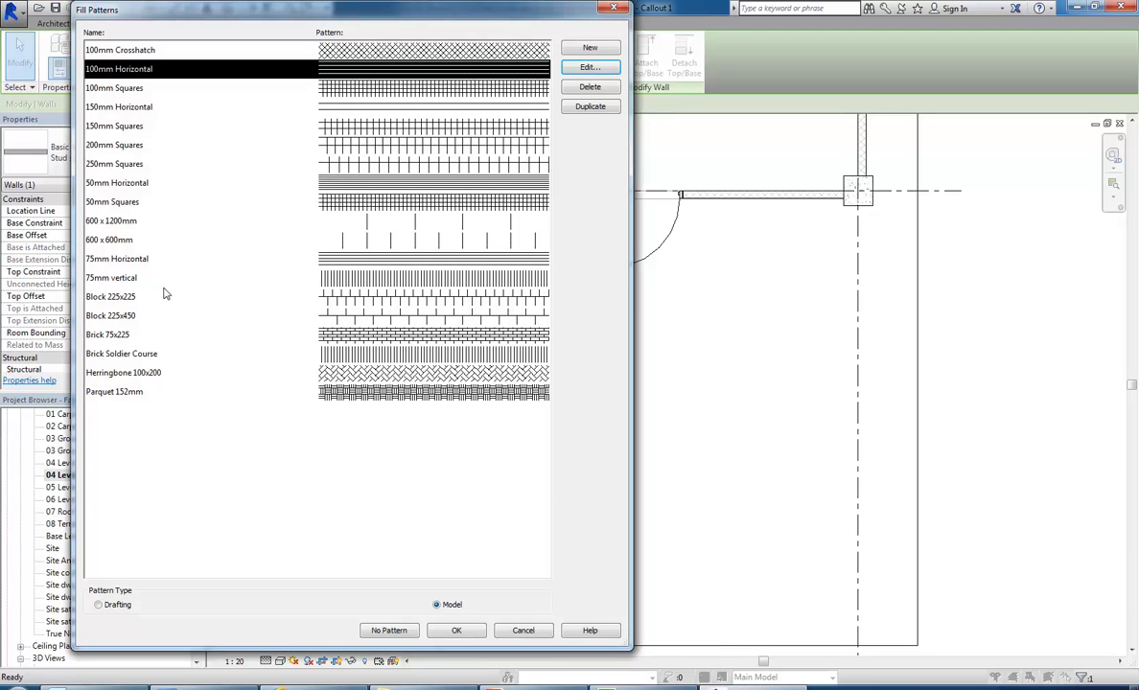
Step: Recheck the Brick 75x225 surface pattern properties and return to the Brick - 110 wall's layer structure
{"action": "left_click", "coordinate": [118, 336]}
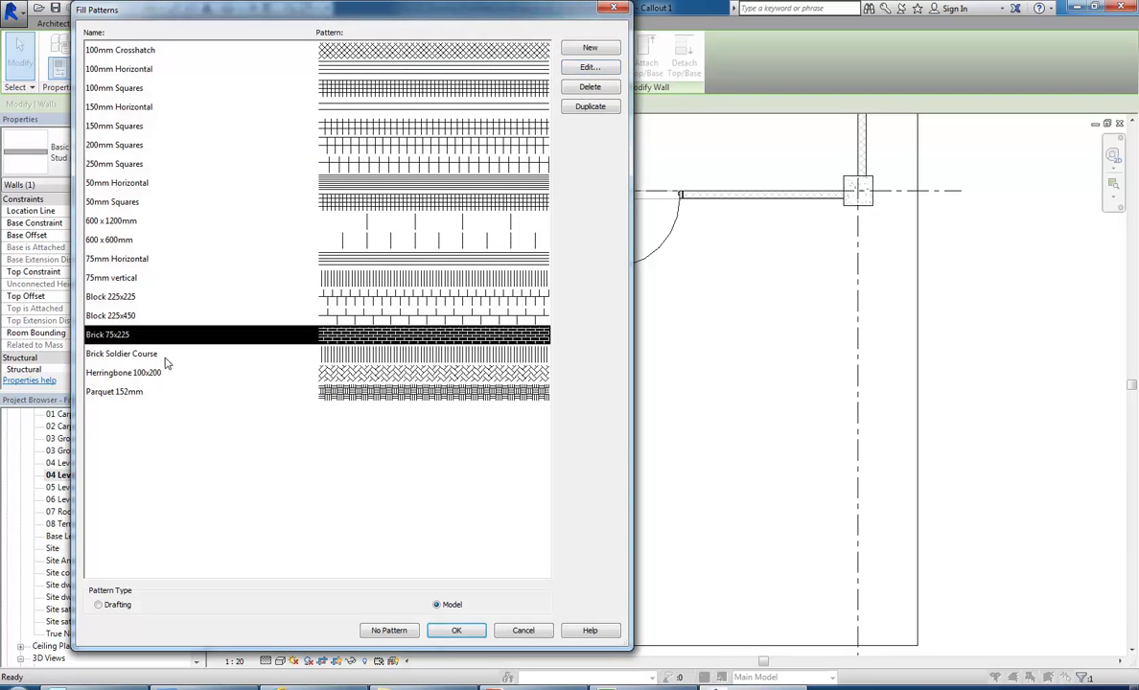
{"action": "left_click", "coordinate": [587, 67]}
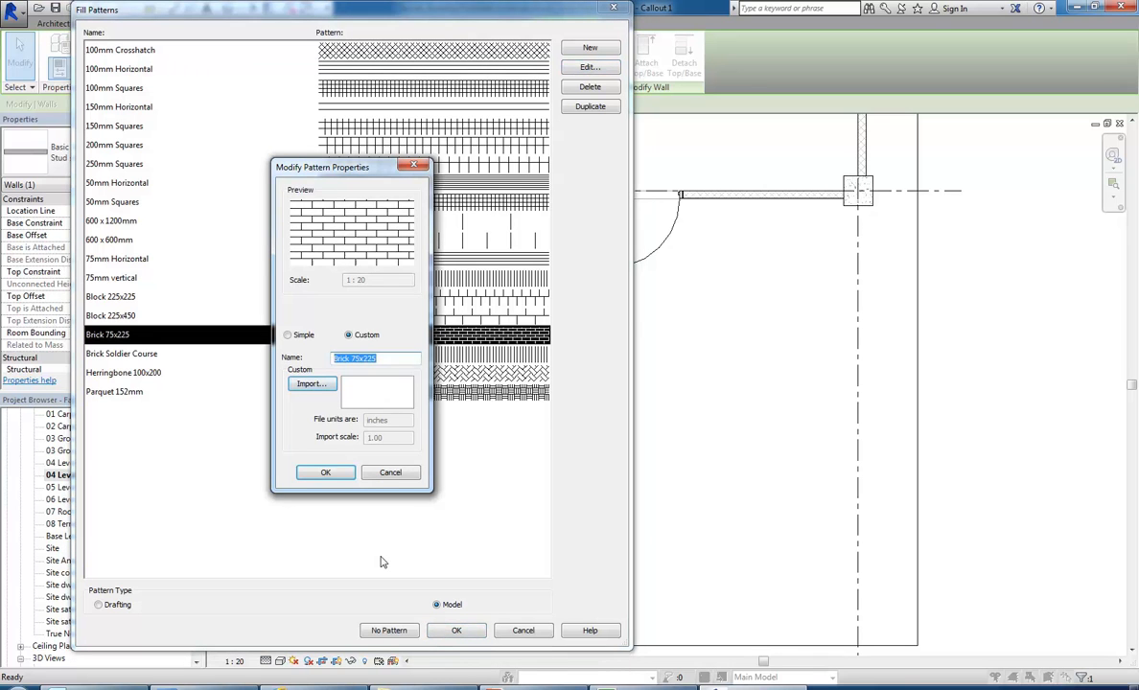
{"action": "left_click", "coordinate": [390, 474]}
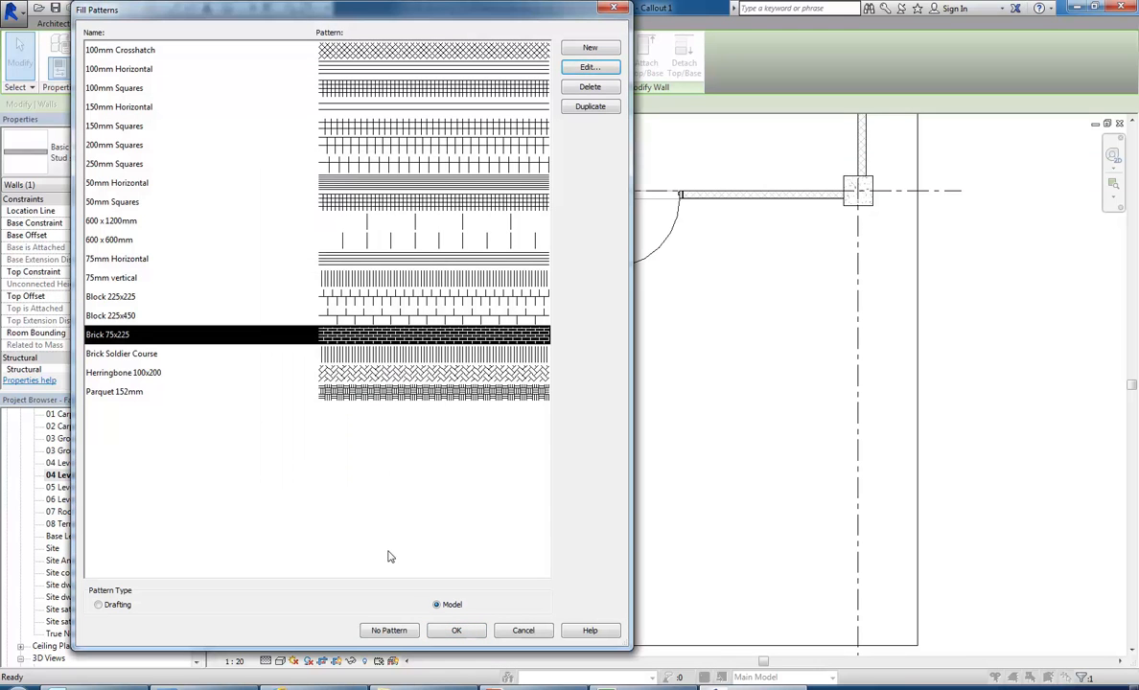
{"action": "left_click", "coordinate": [513, 623]}
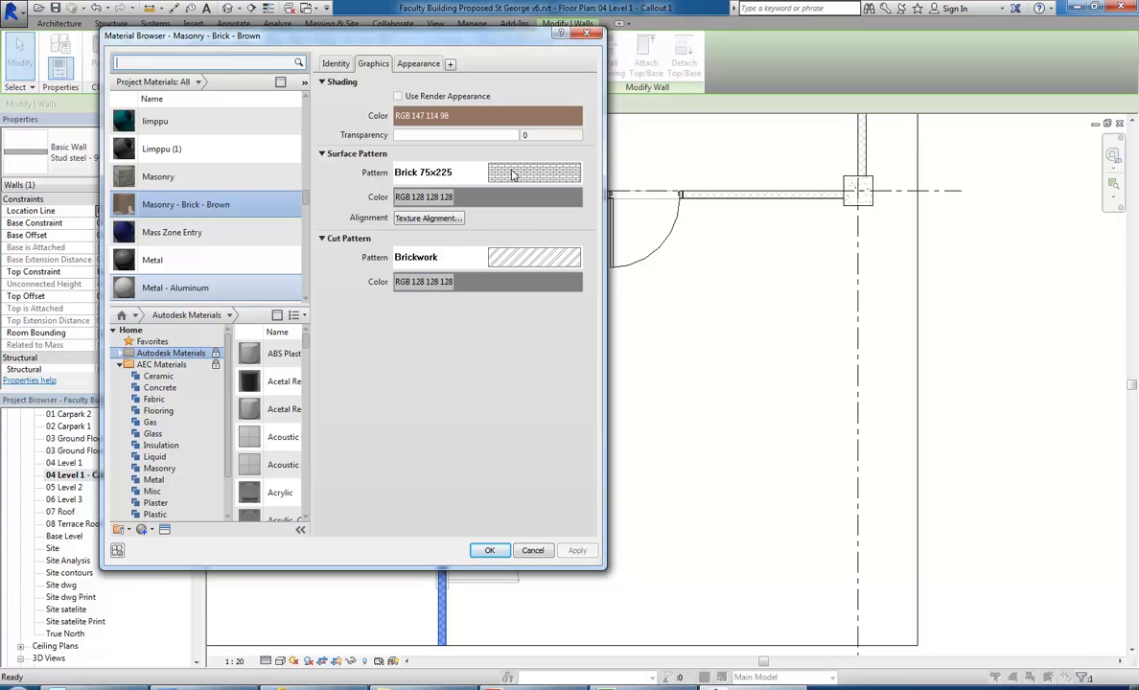
{"action": "left_click", "coordinate": [489, 550]}
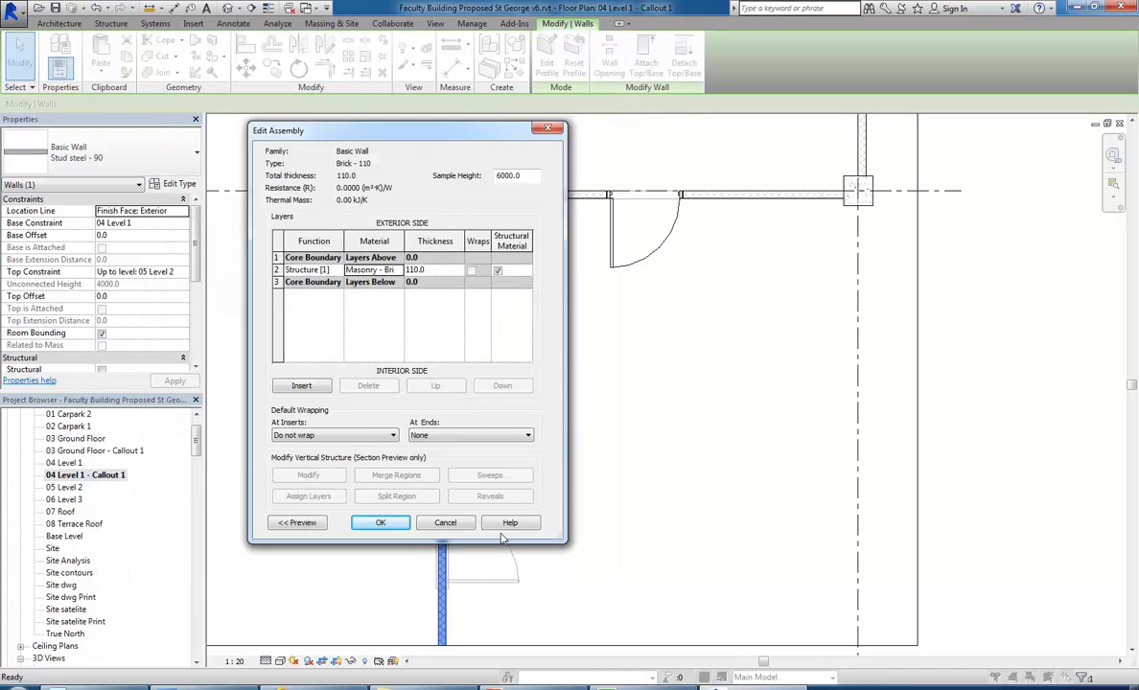
Step: Accept the Brick - 110 wall's structure and set the Level 1 callout plan's visual style to Shaded
{"action": "left_click", "coordinate": [403, 521]}
{"action": "left_click", "coordinate": [389, 523]}
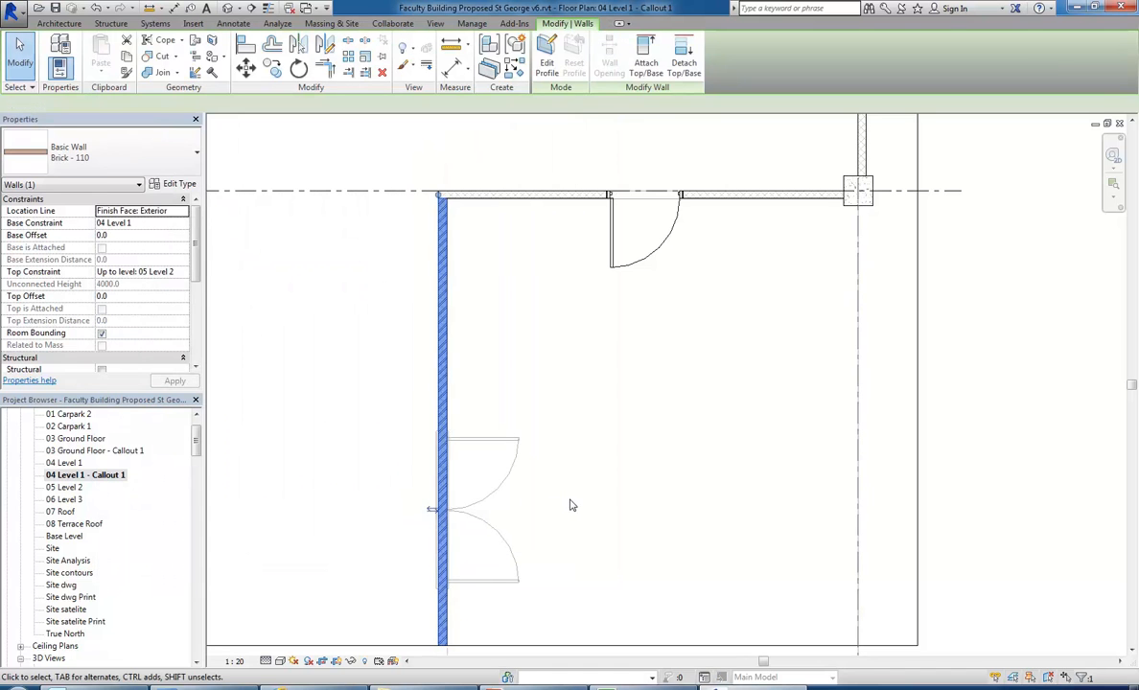
{"action": "left_click", "coordinate": [570, 505]}
{"action": "scroll", "coordinate": [432, 183], "scroll_direction": "up", "scroll_amount": 5}
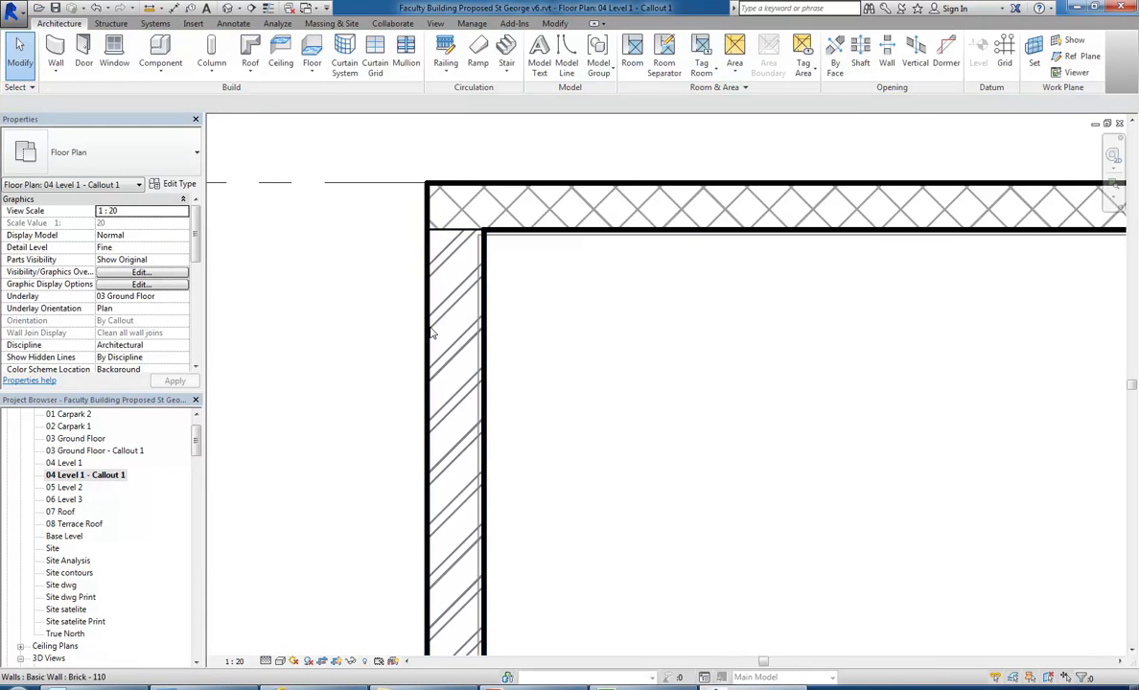
{"action": "scroll", "coordinate": [442, 277], "scroll_direction": "up", "scroll_amount": 2}
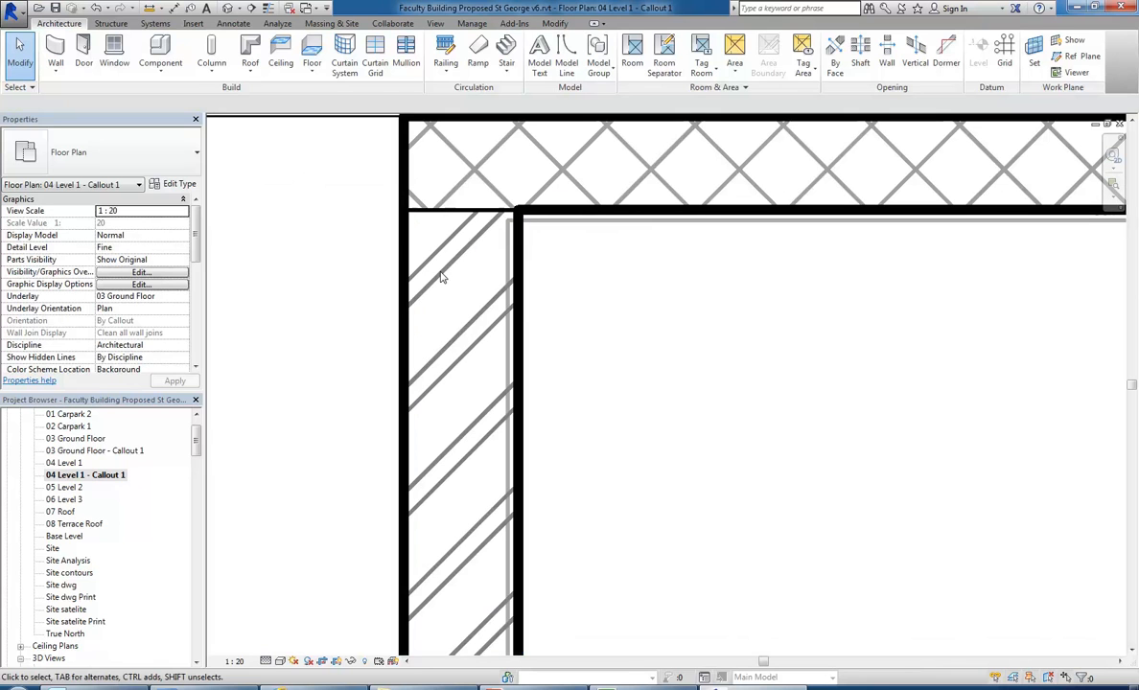
{"action": "left_click", "coordinate": [279, 661]}
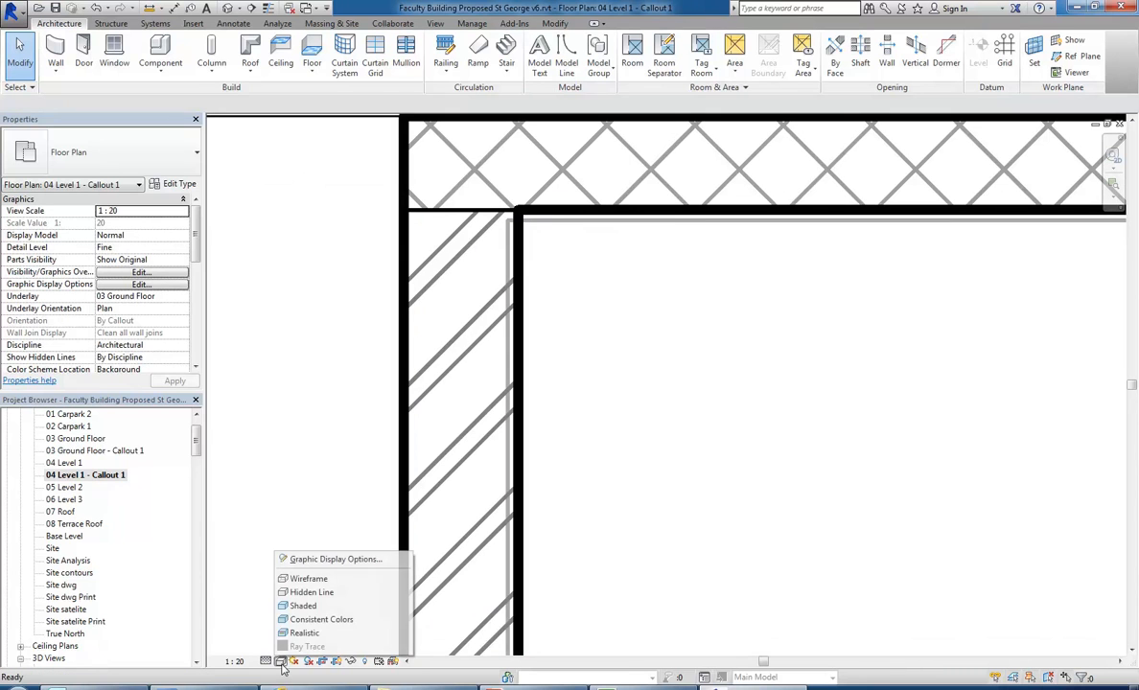
{"action": "left_click", "coordinate": [303, 605]}
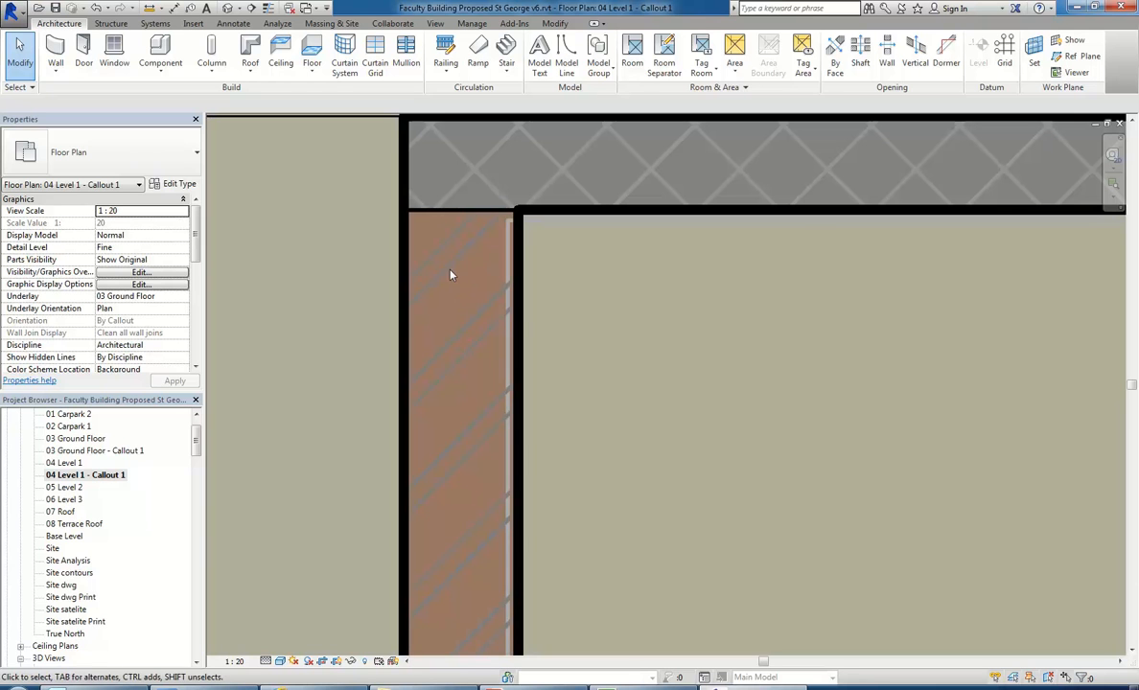
Step: Change the vertical Brick - 110 wall at the corner to the Stud steel - 90 type
{"action": "left_click", "coordinate": [403, 411]}
{"action": "scroll", "coordinate": [373, 440], "scroll_direction": "down", "scroll_amount": 2}
{"action": "left_click", "coordinate": [374, 440]}
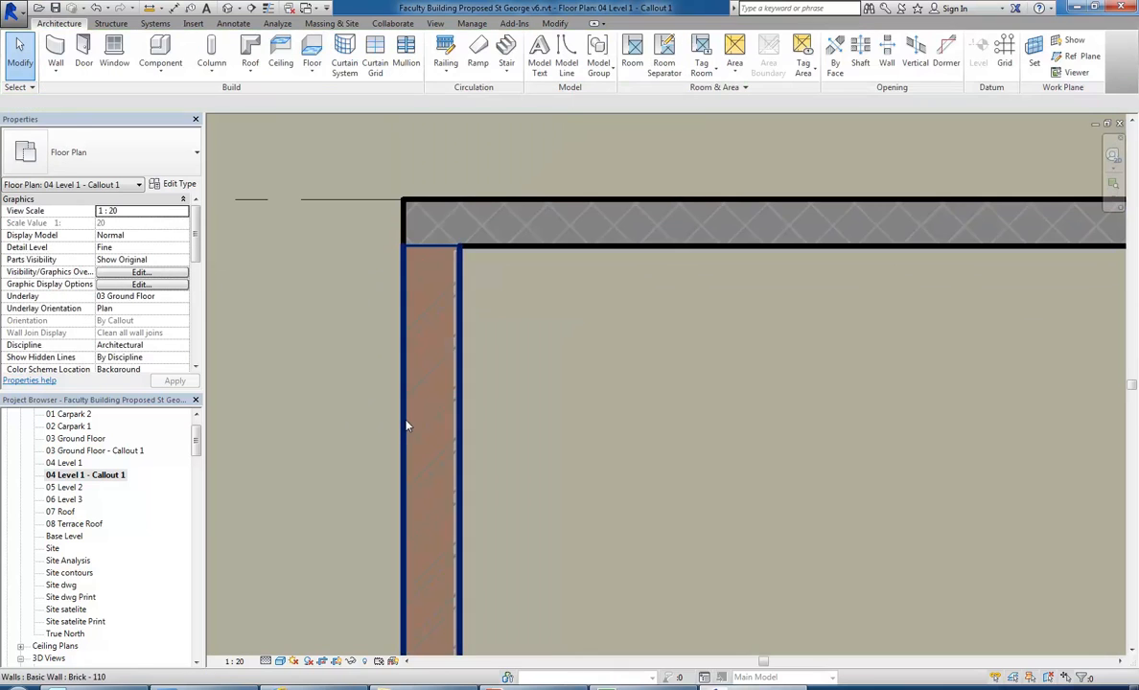
{"action": "scroll", "coordinate": [406, 426], "scroll_direction": "down", "scroll_amount": 2}
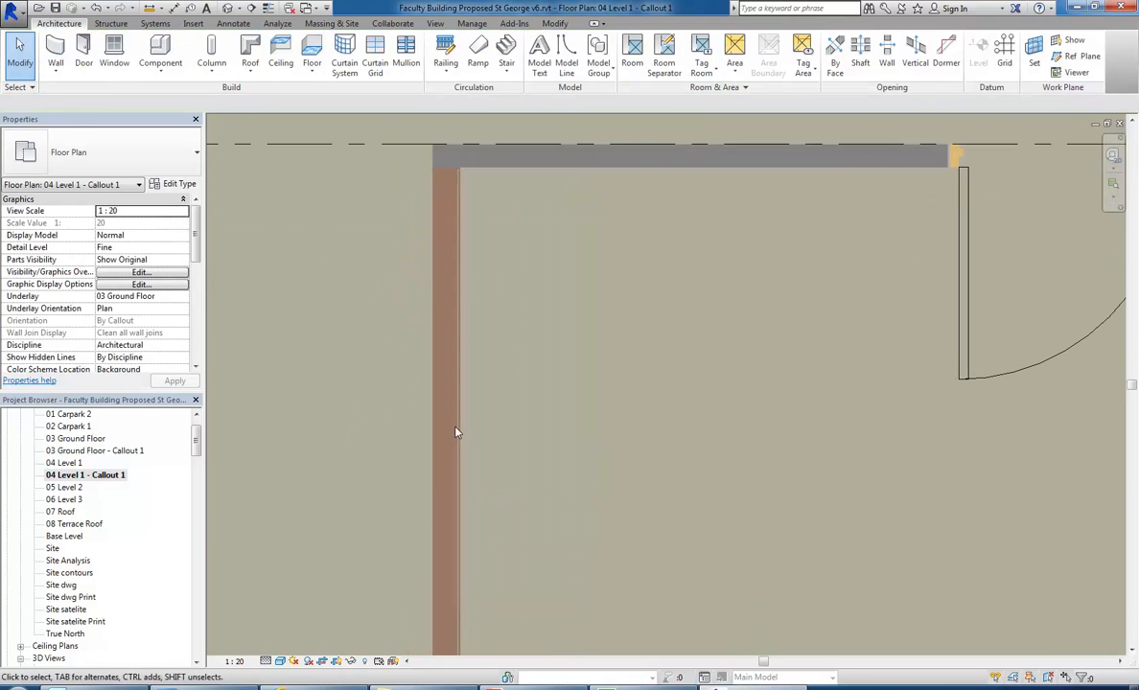
{"action": "left_click", "coordinate": [461, 429]}
{"action": "left_click", "coordinate": [140, 151]}
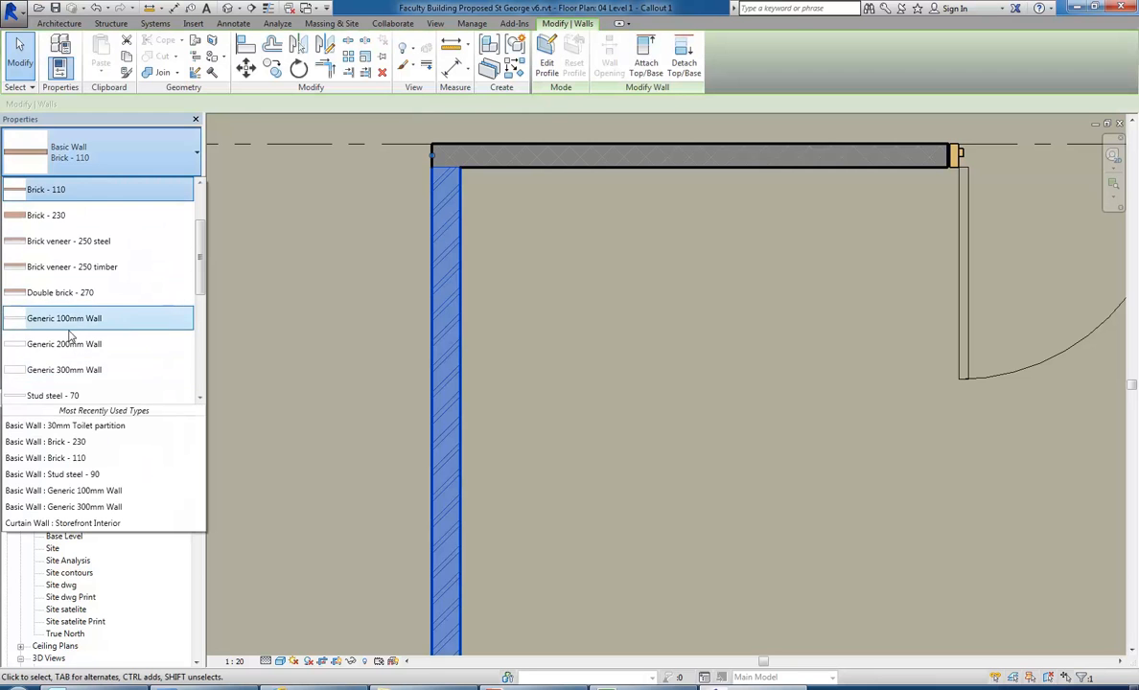
{"action": "scroll", "coordinate": [72, 345], "scroll_direction": "down", "scroll_amount": 1}
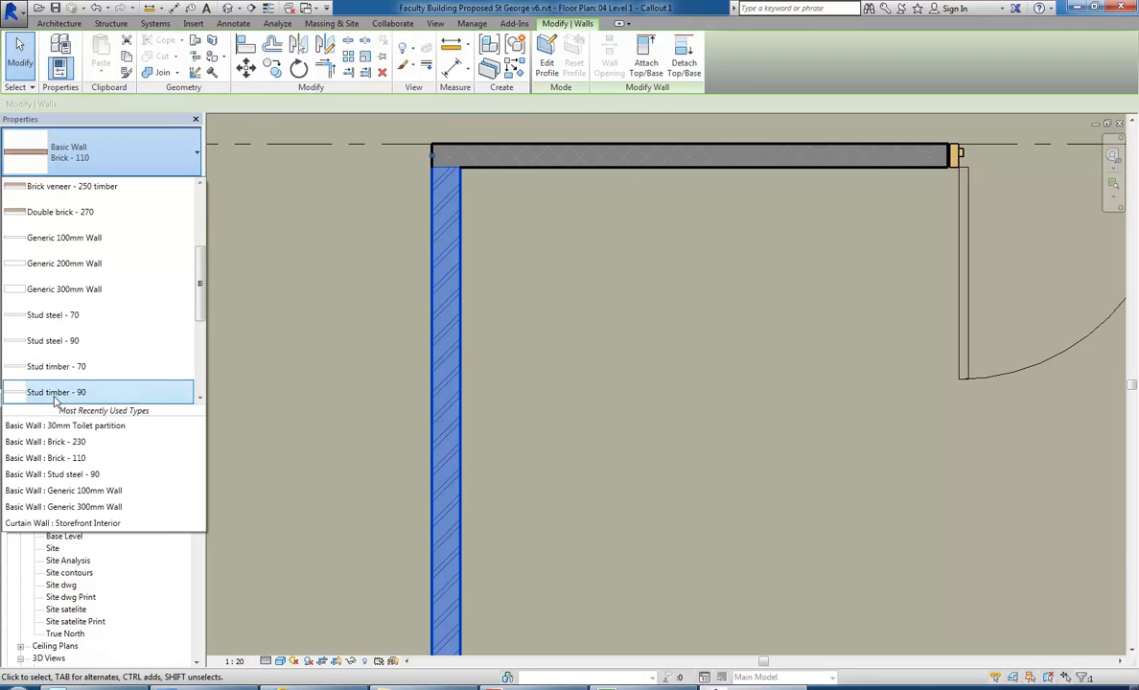
{"action": "left_click", "coordinate": [48, 340]}
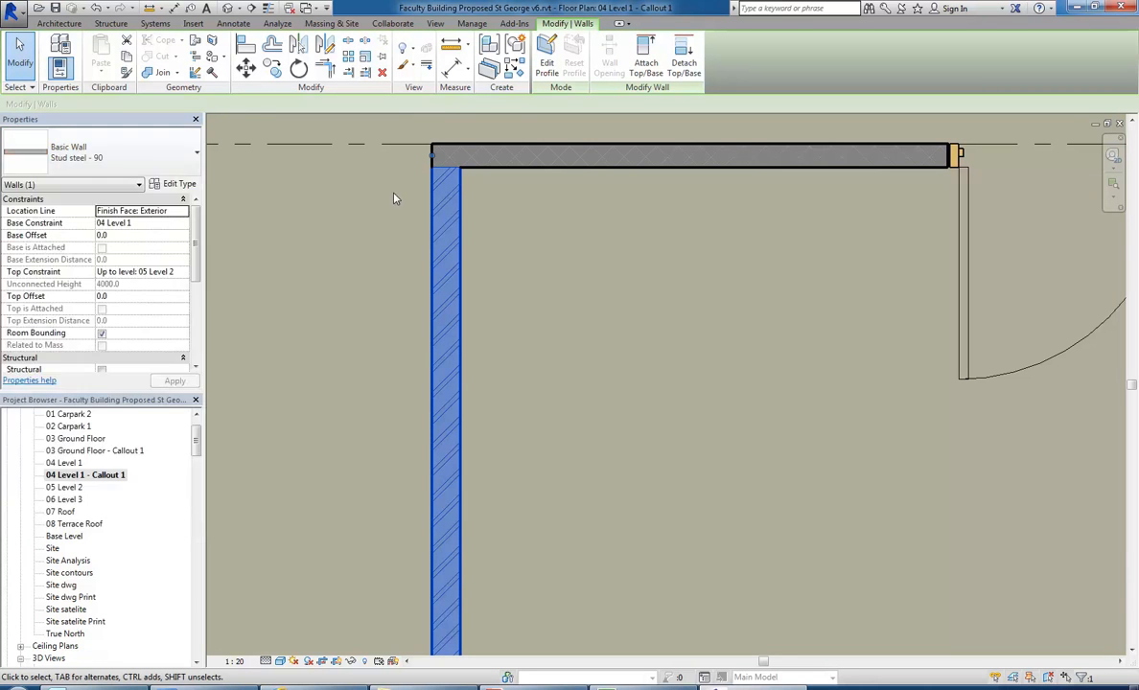
Step: Inspect the Stud steel - 90 wall's cut pattern at the corner and its Metal structure layer, keeping the type settings
{"action": "left_click", "coordinate": [363, 235]}
{"action": "left_click", "coordinate": [455, 242]}
{"action": "scroll", "coordinate": [353, 282], "scroll_direction": "down", "scroll_amount": 1}
{"action": "left_click", "coordinate": [348, 297]}
{"action": "middle_click_drag", "start_coordinate": [383, 235], "coordinate": [390, 289]}
{"action": "scroll", "coordinate": [369, 254], "scroll_direction": "up", "scroll_amount": 4}
{"action": "left_click", "coordinate": [437, 316]}
{"action": "scroll", "coordinate": [345, 268], "scroll_direction": "up", "scroll_amount": 1}
{"action": "left_click", "coordinate": [178, 184]}
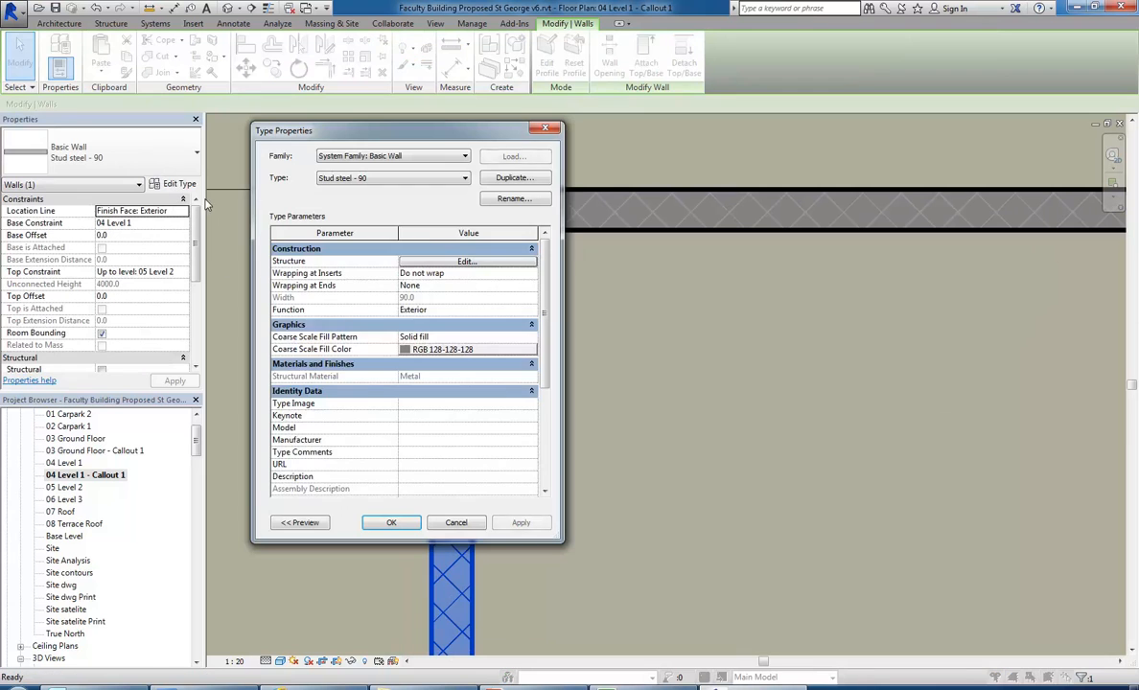
{"action": "left_click", "coordinate": [459, 260]}
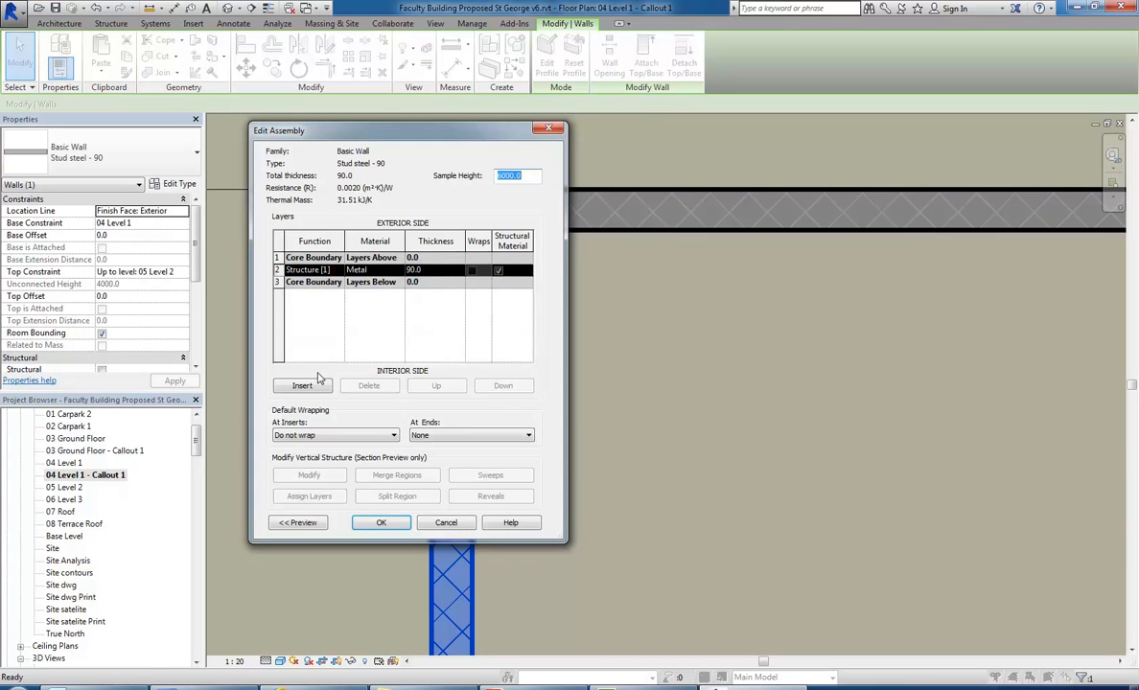
{"action": "left_click", "coordinate": [357, 269]}
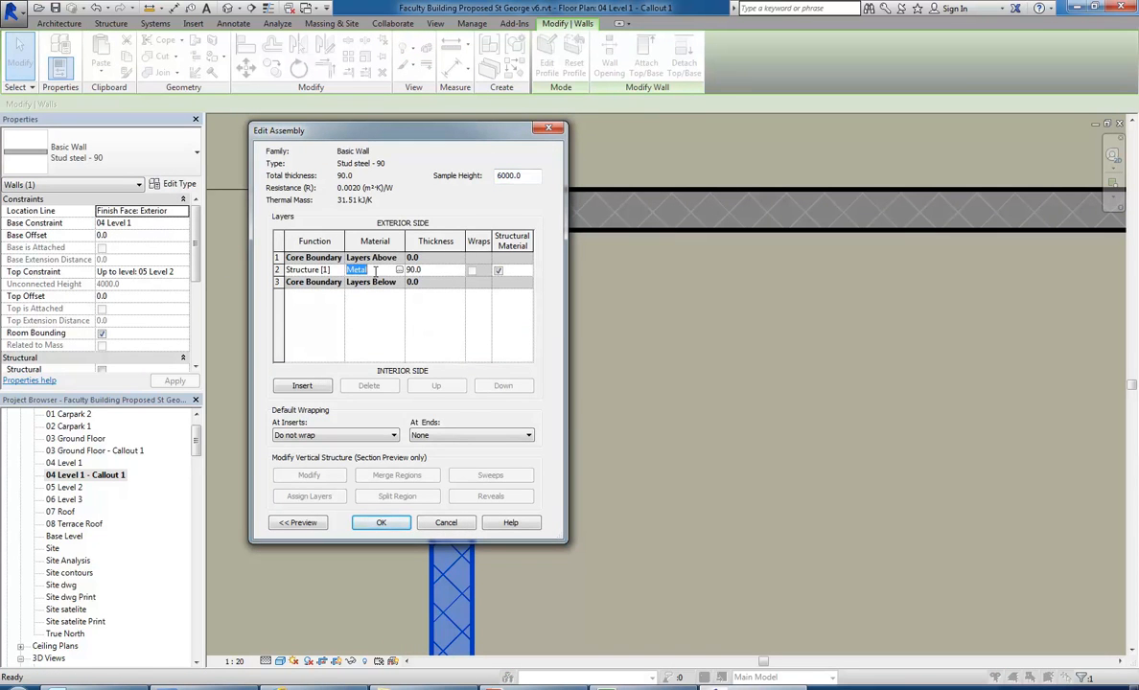
{"action": "left_click", "coordinate": [383, 270]}
{"action": "left_click", "coordinate": [375, 269]}
{"action": "left_click", "coordinate": [445, 523]}
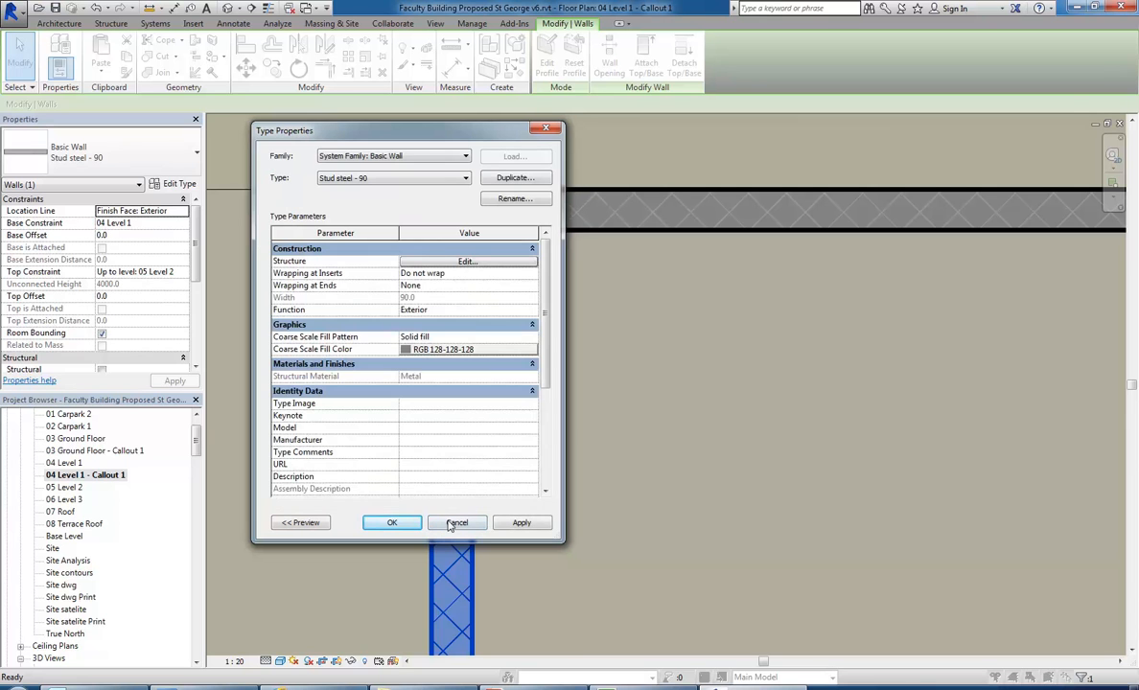
{"action": "left_click", "coordinate": [380, 522]}
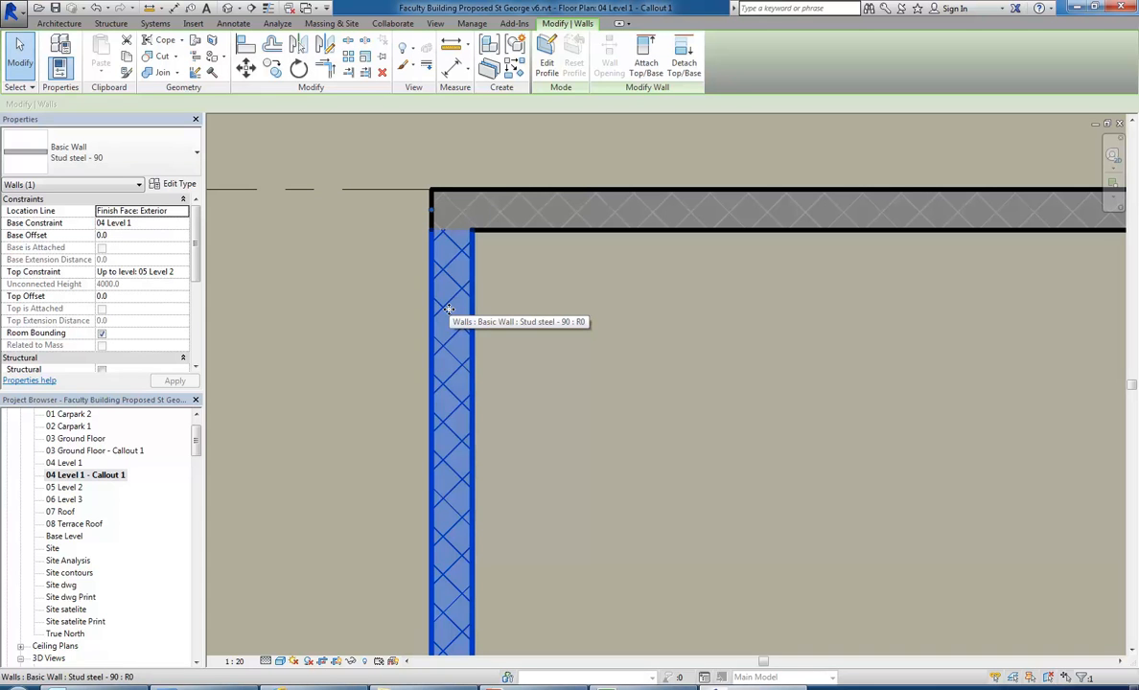
Step: Open the SB1 3D view and examine how the stud wall beside the door is shaded
{"action": "left_click_drag", "start_coordinate": [196, 443], "coordinate": [196, 473]}
{"action": "left_click", "coordinate": [53, 513]}
{"action": "double_click", "coordinate": [53, 513]}
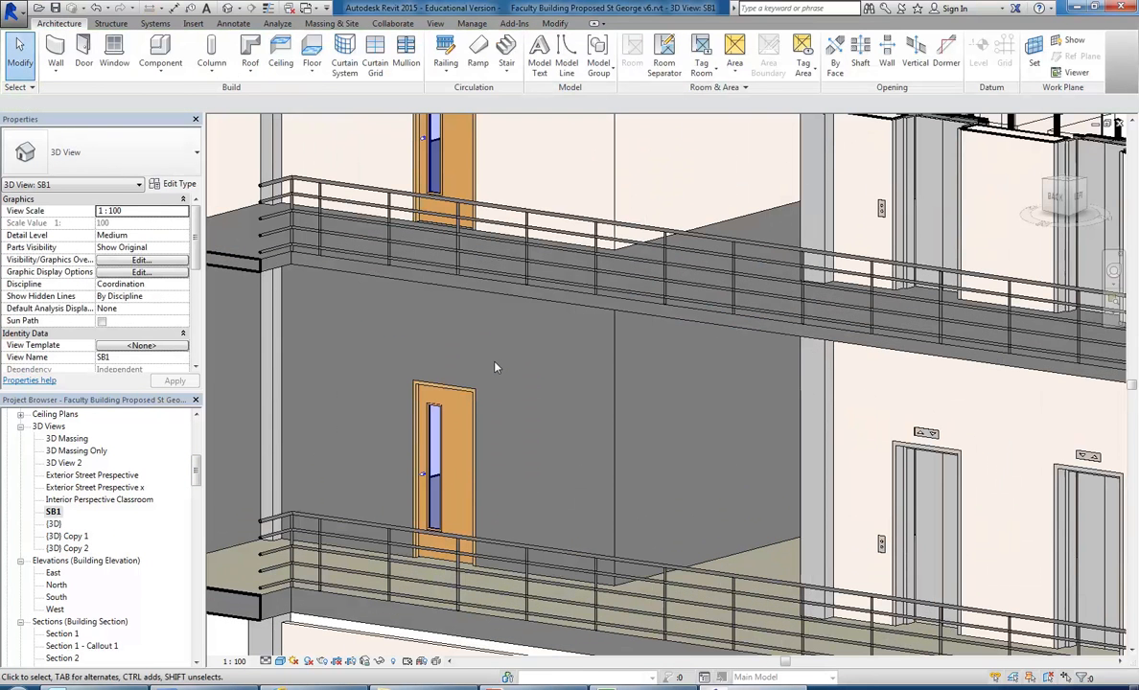
{"action": "middle_click_drag", "start_coordinate": [535, 438], "coordinate": [554, 397]}
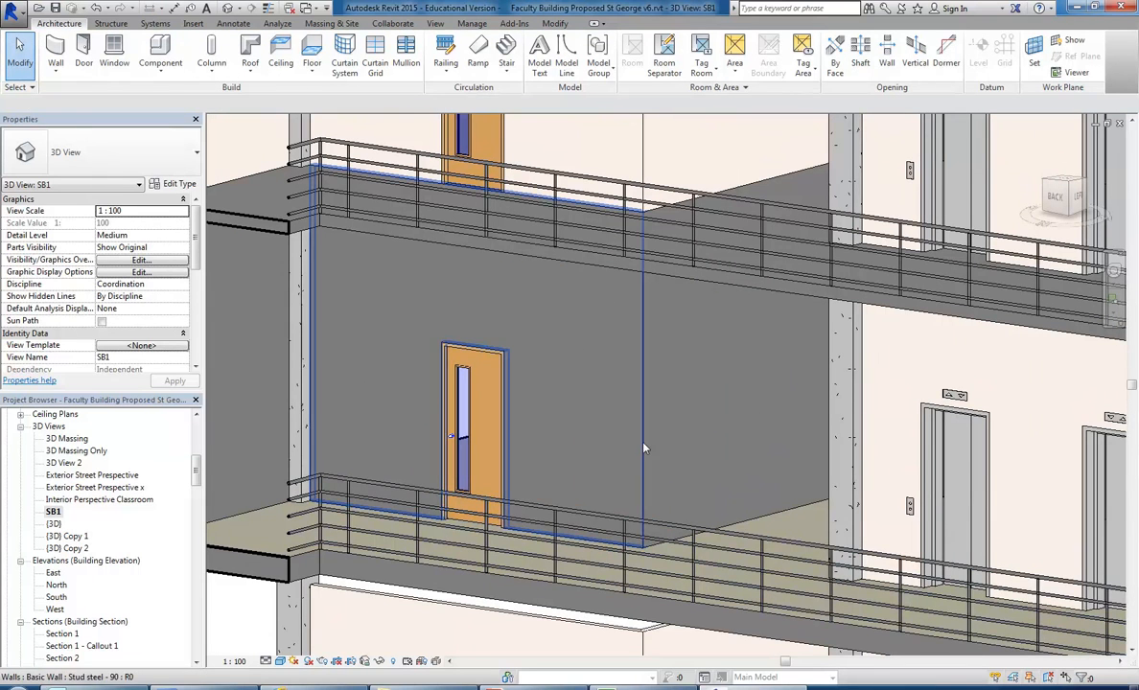
Step: Return to the 04 Level 1 - Callout 1 plan and insert a new layer into the Stud steel - 90 wall's structure
{"action": "scroll", "coordinate": [195, 452], "scroll_direction": "up", "scroll_amount": 5}
{"action": "scroll", "coordinate": [195, 453], "scroll_direction": "up", "scroll_amount": 3}
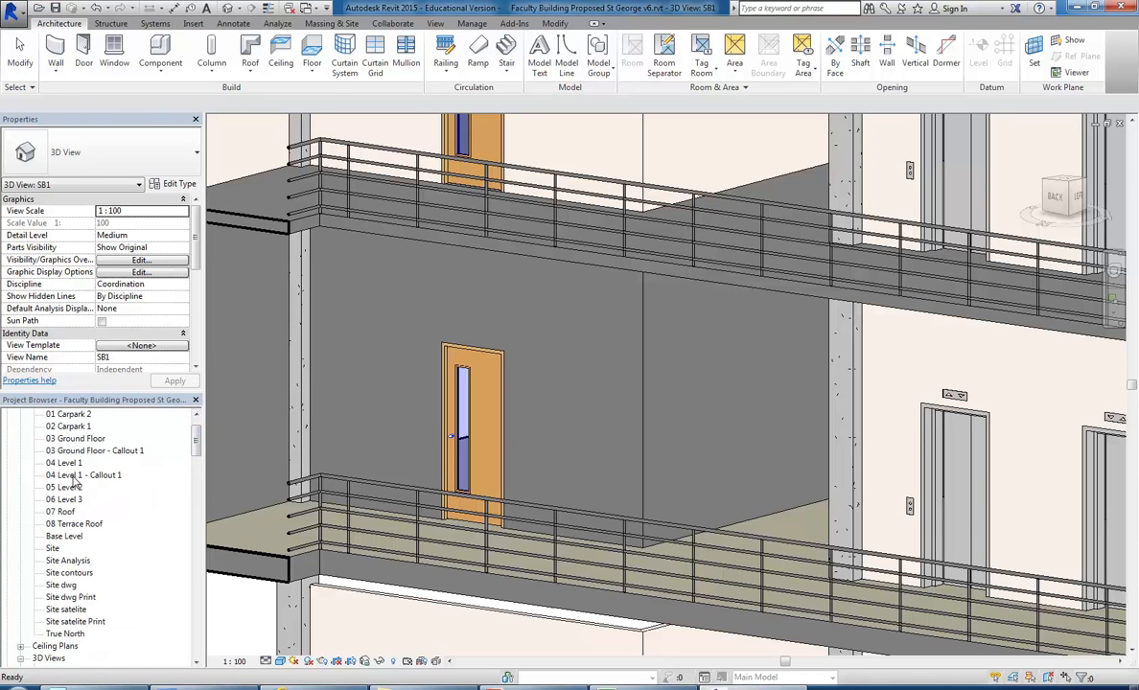
{"action": "double_click", "coordinate": [83, 476]}
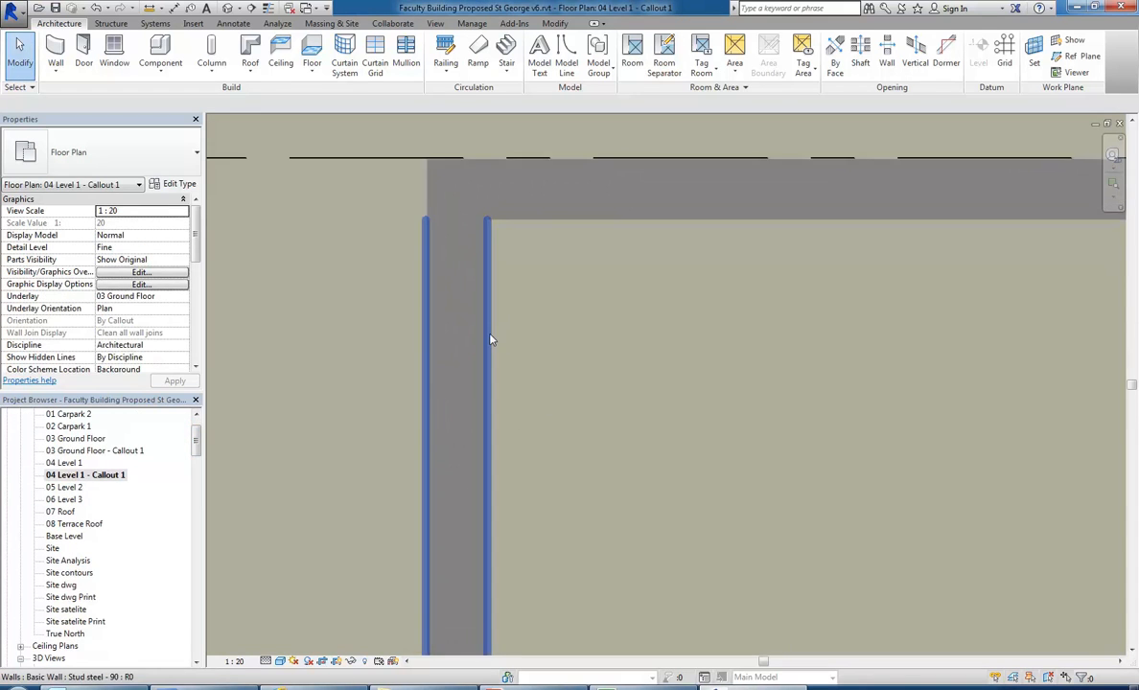
{"action": "left_click", "coordinate": [486, 338]}
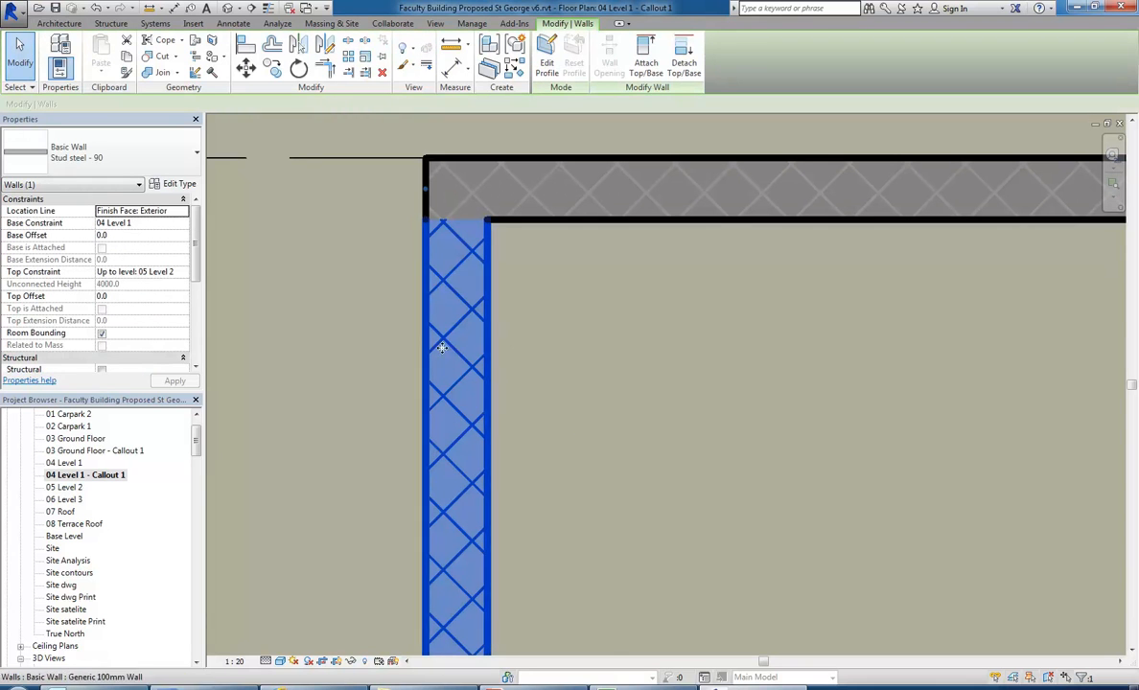
{"action": "left_click", "coordinate": [176, 183]}
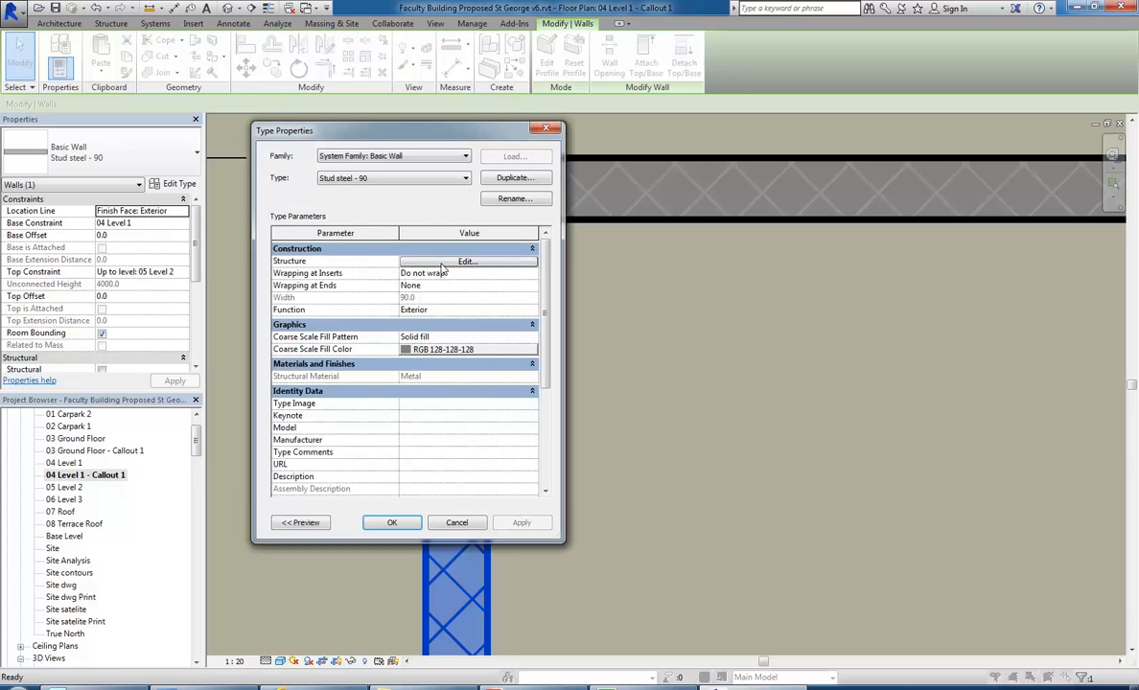
{"action": "left_click", "coordinate": [441, 263]}
{"action": "left_click", "coordinate": [357, 269]}
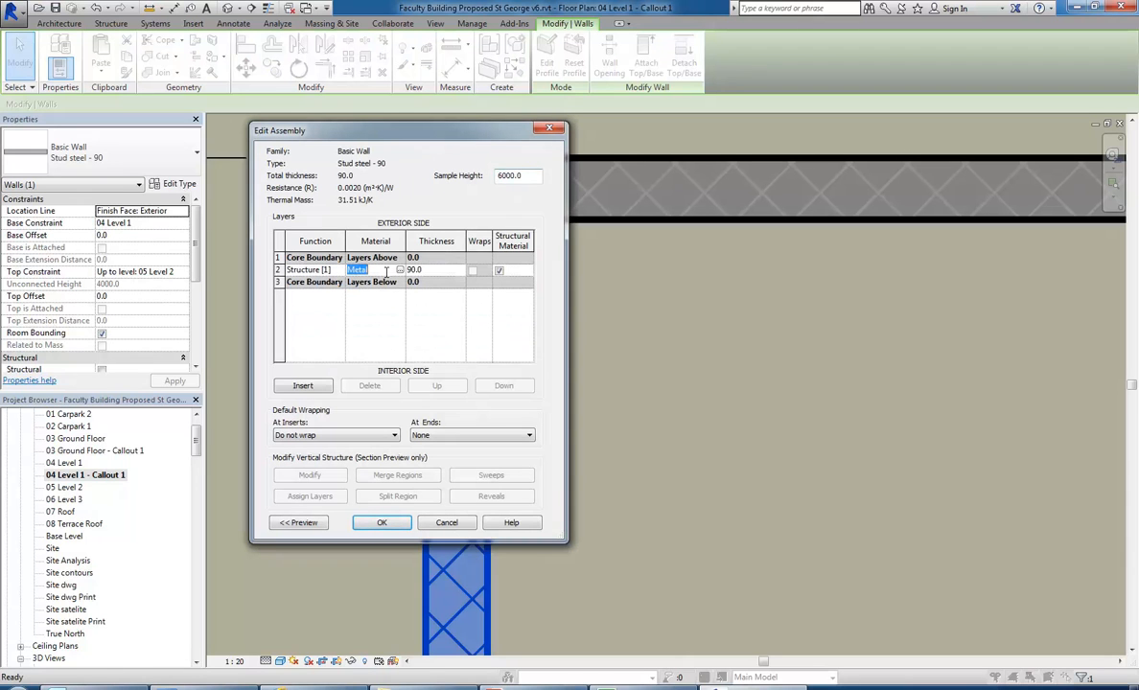
{"action": "left_click", "coordinate": [303, 386]}
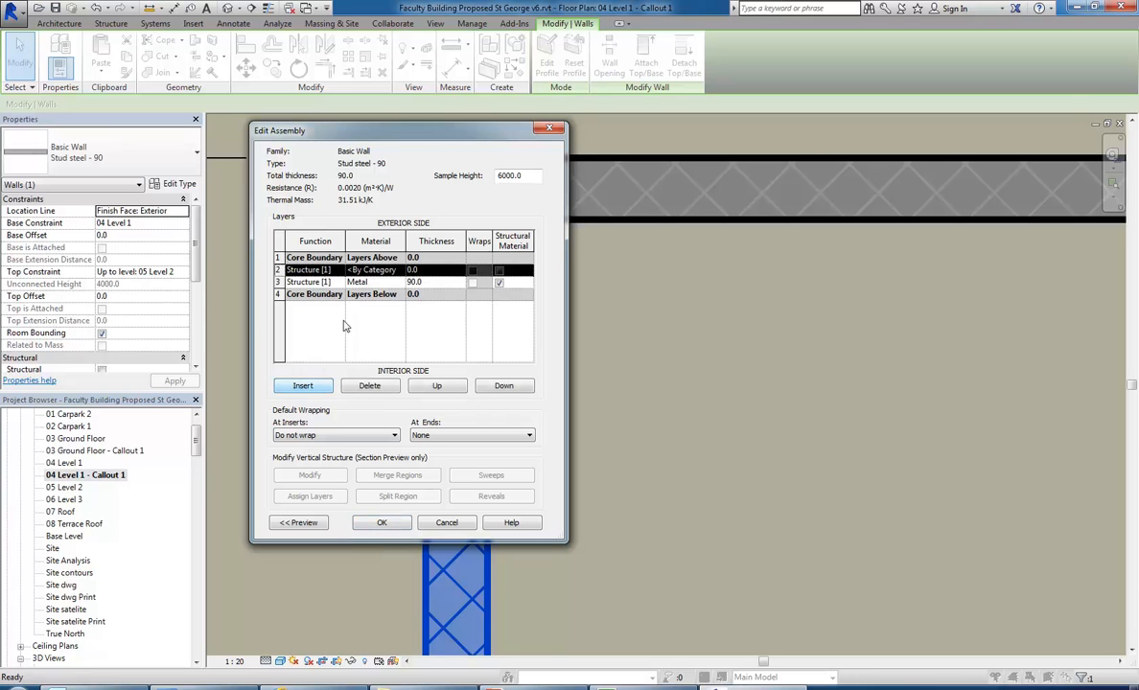
Step: Enlarge the layer table and move the new layer to the exterior side of the core boundary
{"action": "mouse_move", "coordinate": [345, 242]}
{"action": "left_mouse_down"}
{"action": "mouse_move", "coordinate": [382, 242]}
{"action": "mouse_move", "coordinate": [352, 242]}
{"action": "left_mouse_up"}
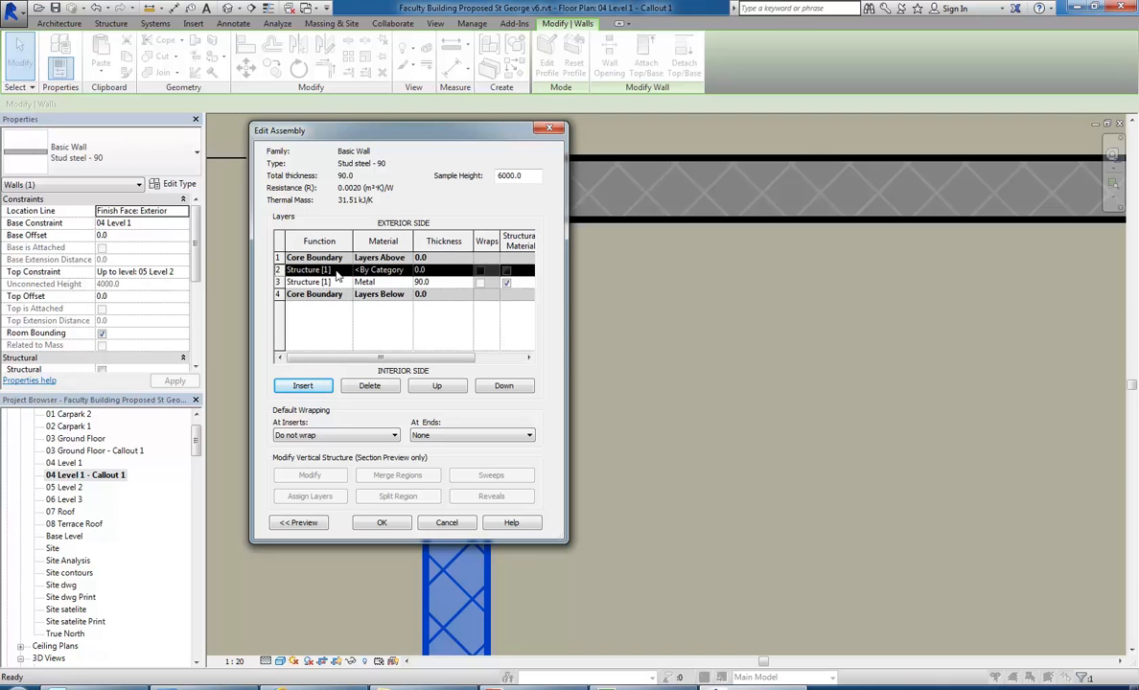
{"action": "left_click", "coordinate": [336, 270]}
{"action": "left_click_drag", "start_coordinate": [554, 539], "coordinate": [652, 556]}
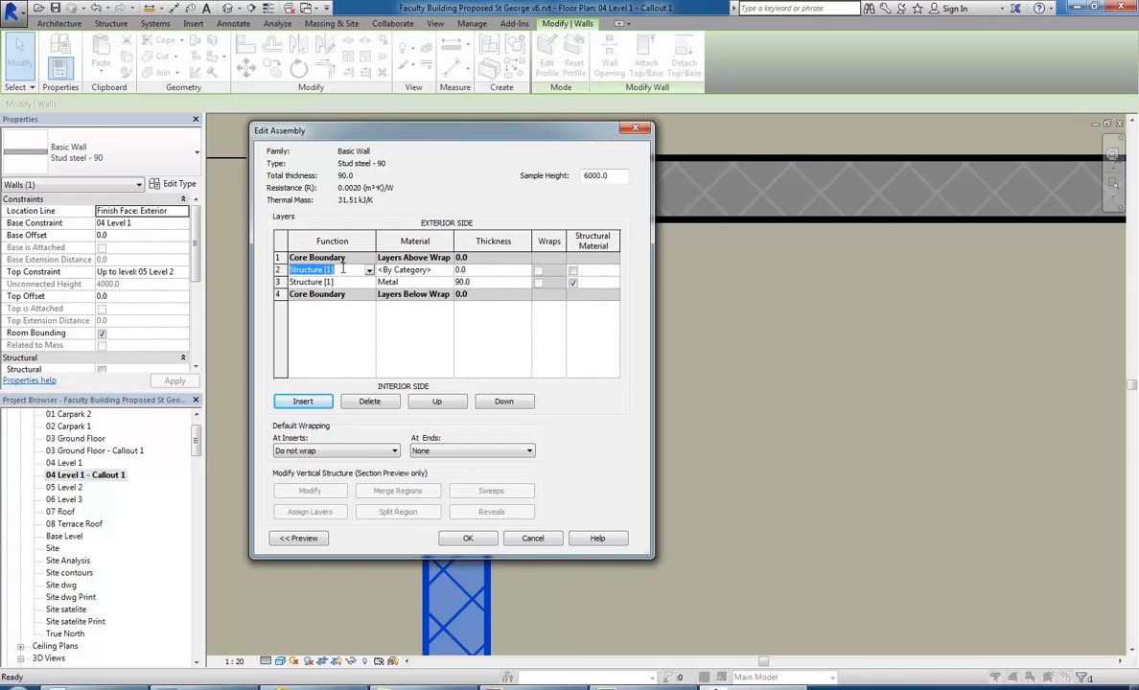
{"action": "left_click", "coordinate": [280, 282]}
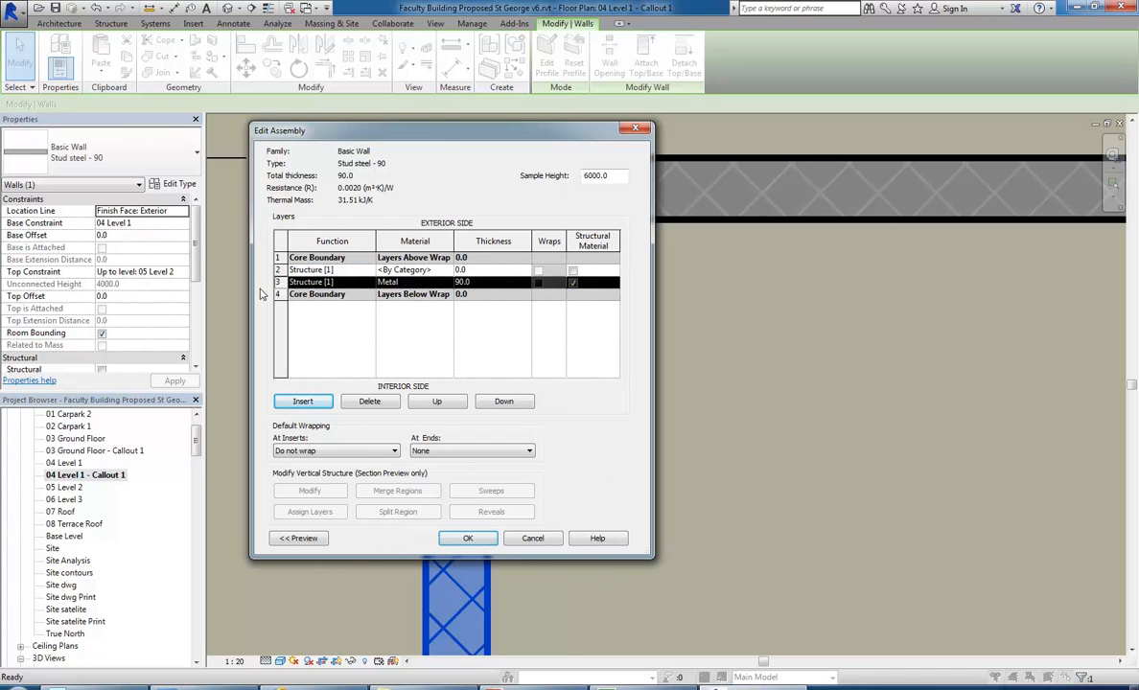
{"action": "left_click", "coordinate": [495, 282]}
{"action": "left_click", "coordinate": [488, 258]}
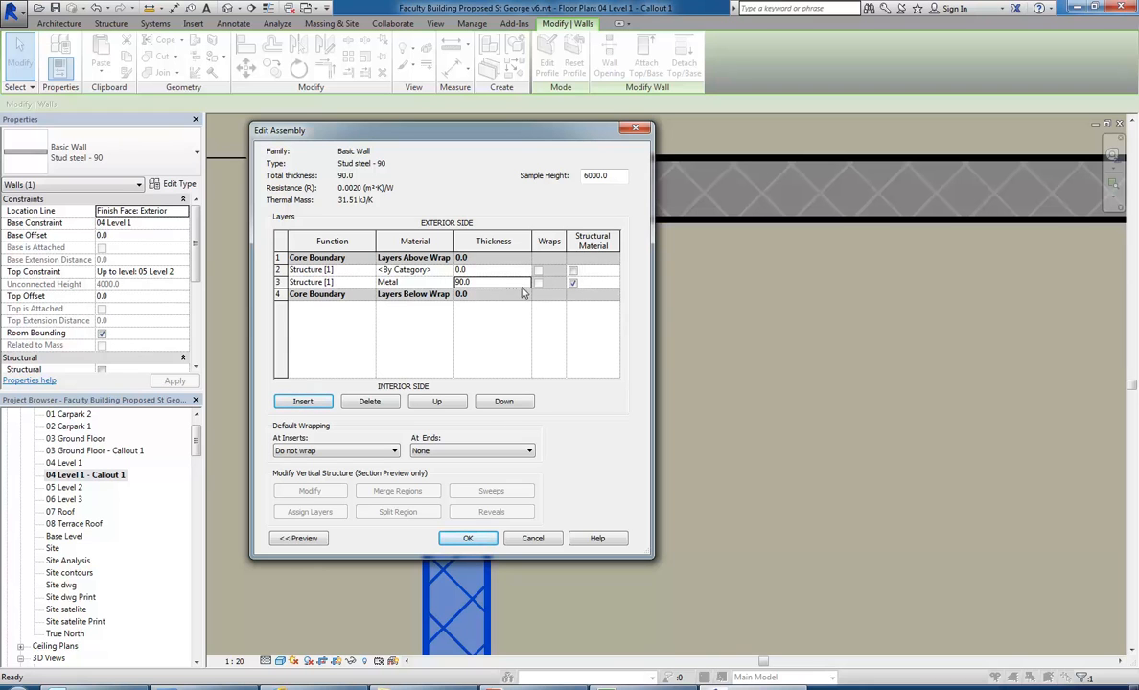
{"action": "left_click", "coordinate": [331, 270]}
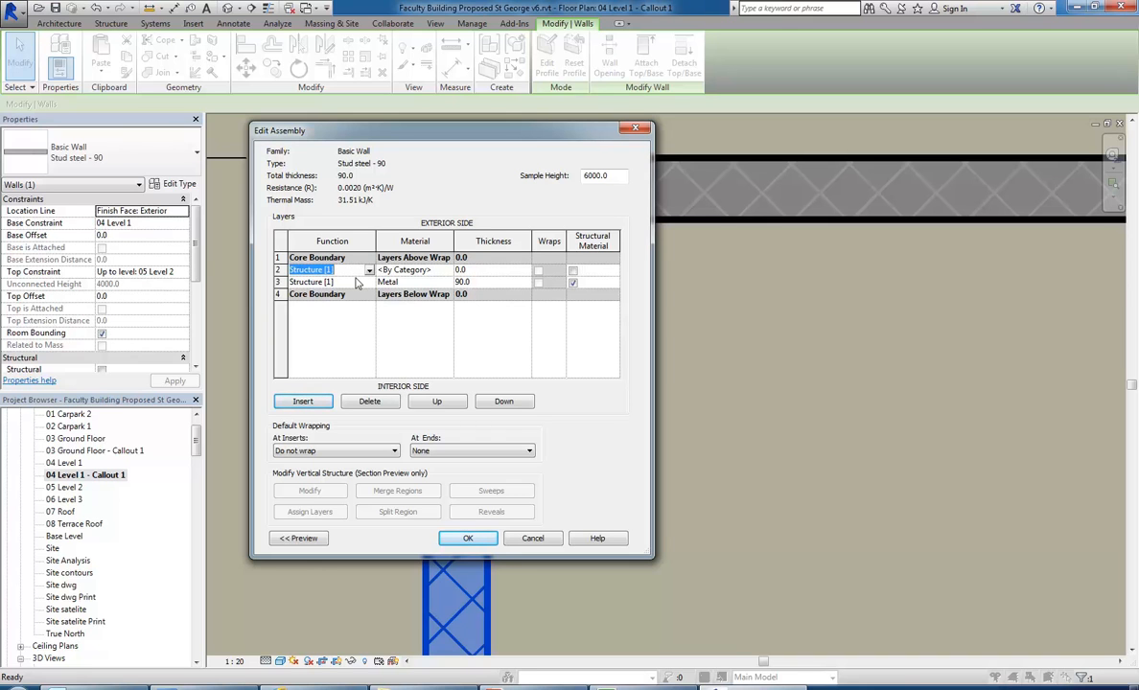
{"action": "left_click", "coordinate": [436, 400]}
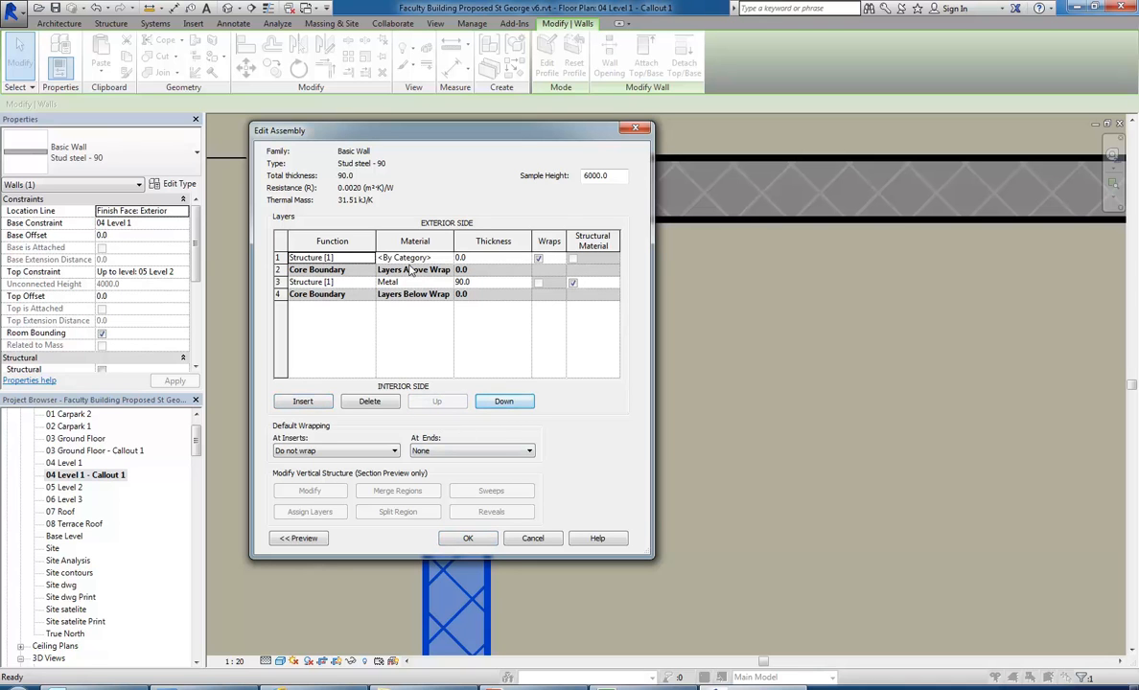
Step: Toggle the Metal layer's Structural Material option off and back on
{"action": "left_click", "coordinate": [352, 258]}
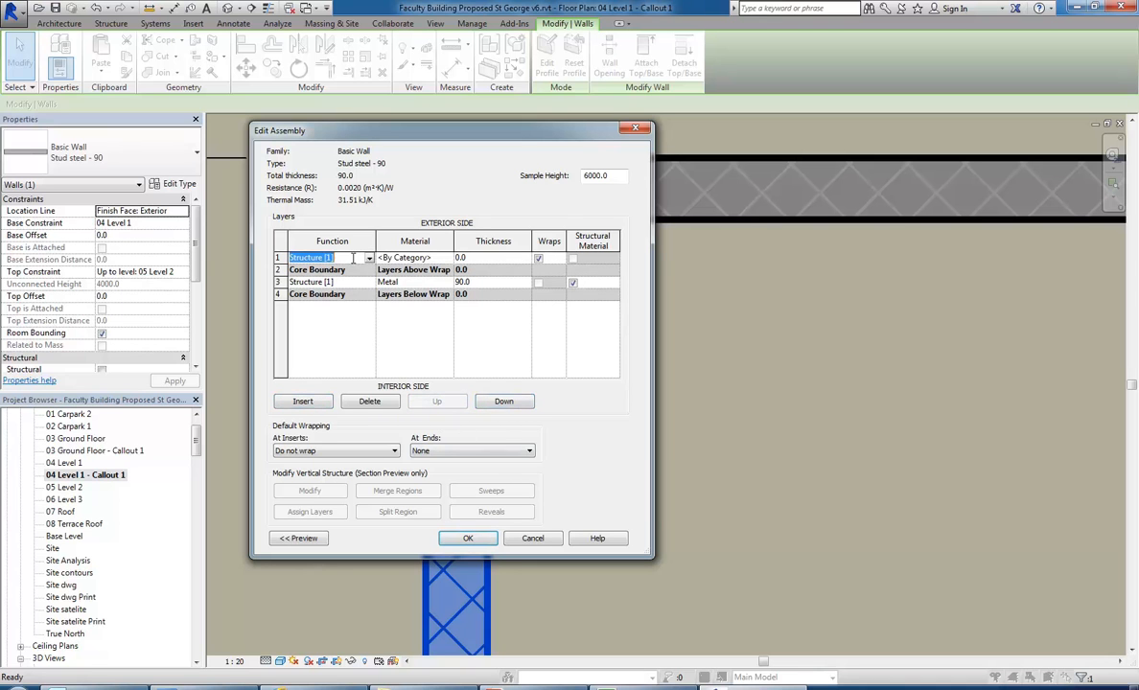
{"action": "left_click", "coordinate": [574, 284]}
{"action": "left_click", "coordinate": [574, 285]}
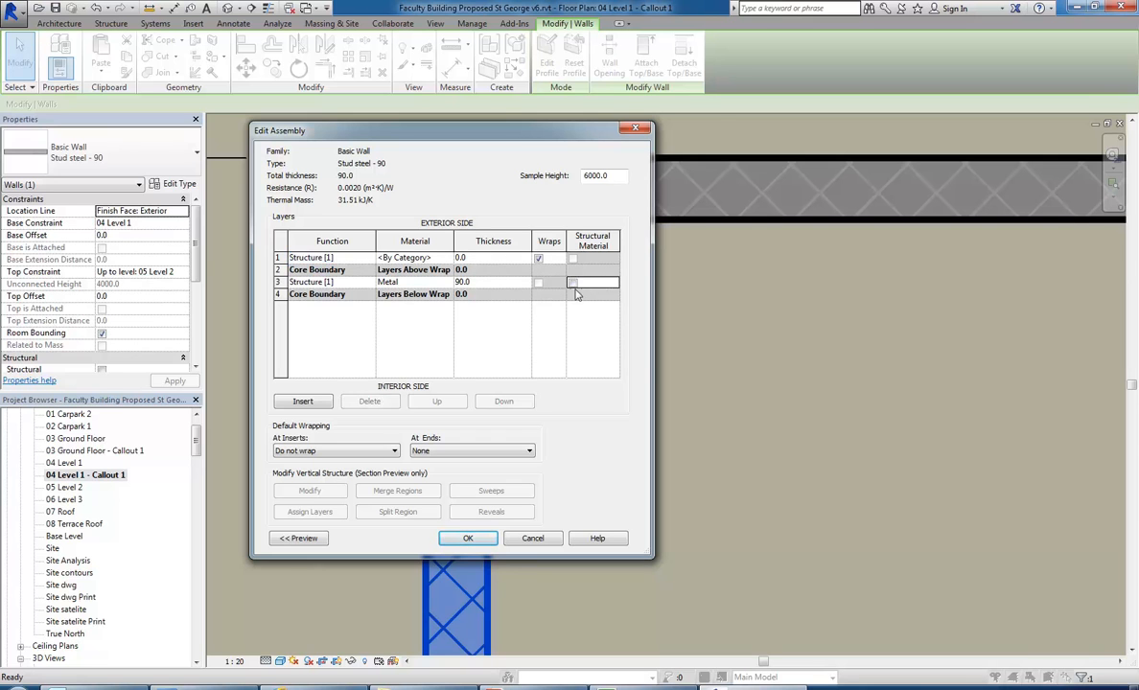
{"action": "left_click", "coordinate": [357, 283]}
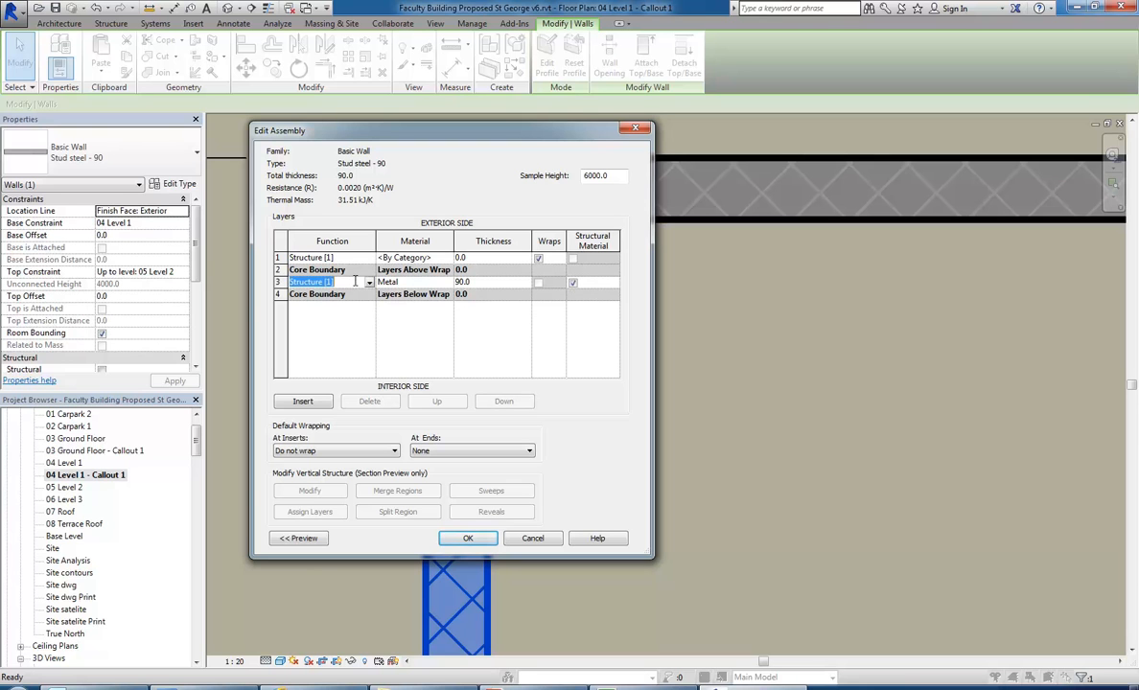
Step: Widen the Edit Assembly dialog further and show the wall's floor plan preview
{"action": "left_click", "coordinate": [352, 259]}
{"action": "left_click", "coordinate": [495, 260]}
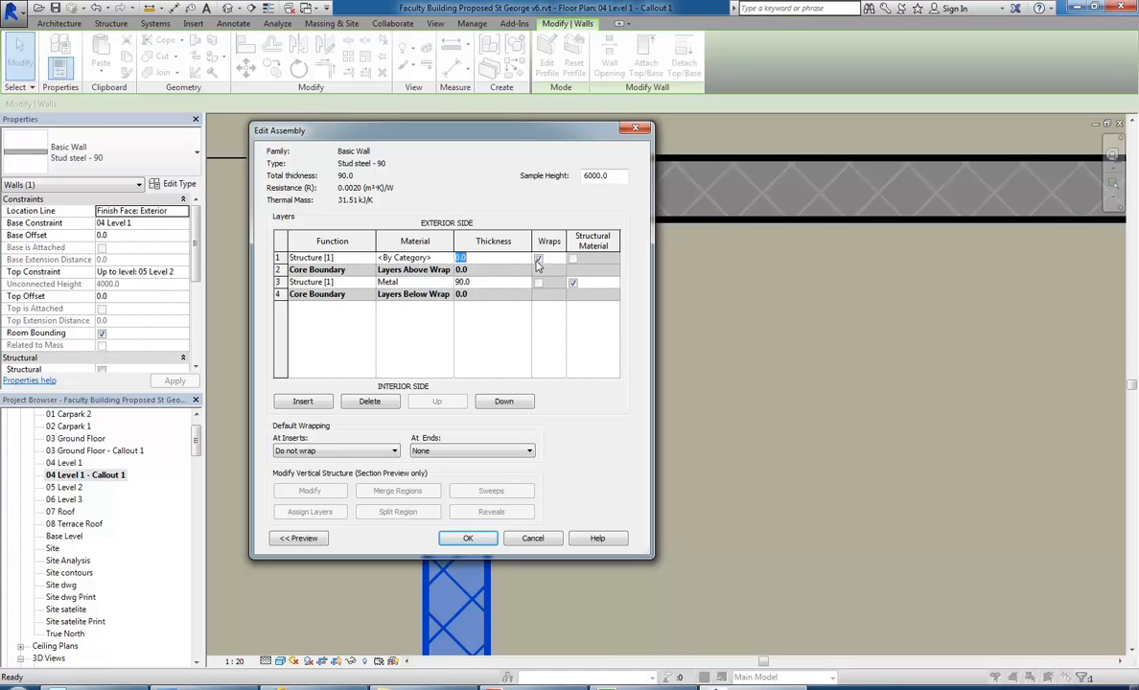
{"action": "left_click_drag", "start_coordinate": [653, 557], "coordinate": [779, 591]}
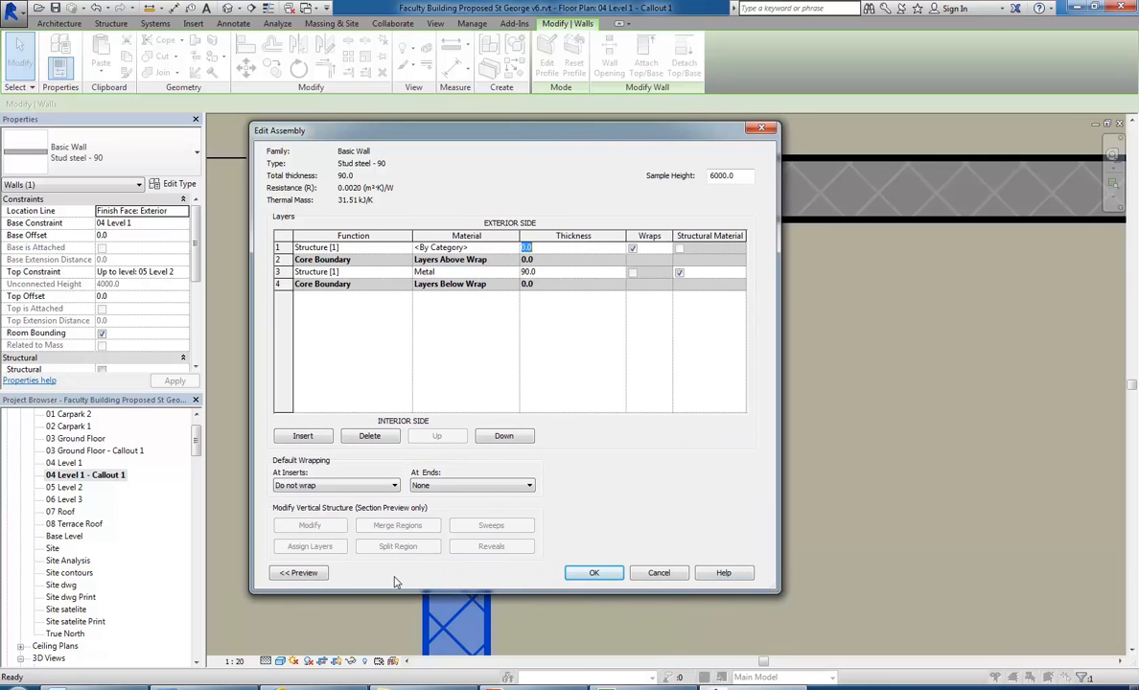
{"action": "left_click", "coordinate": [299, 573]}
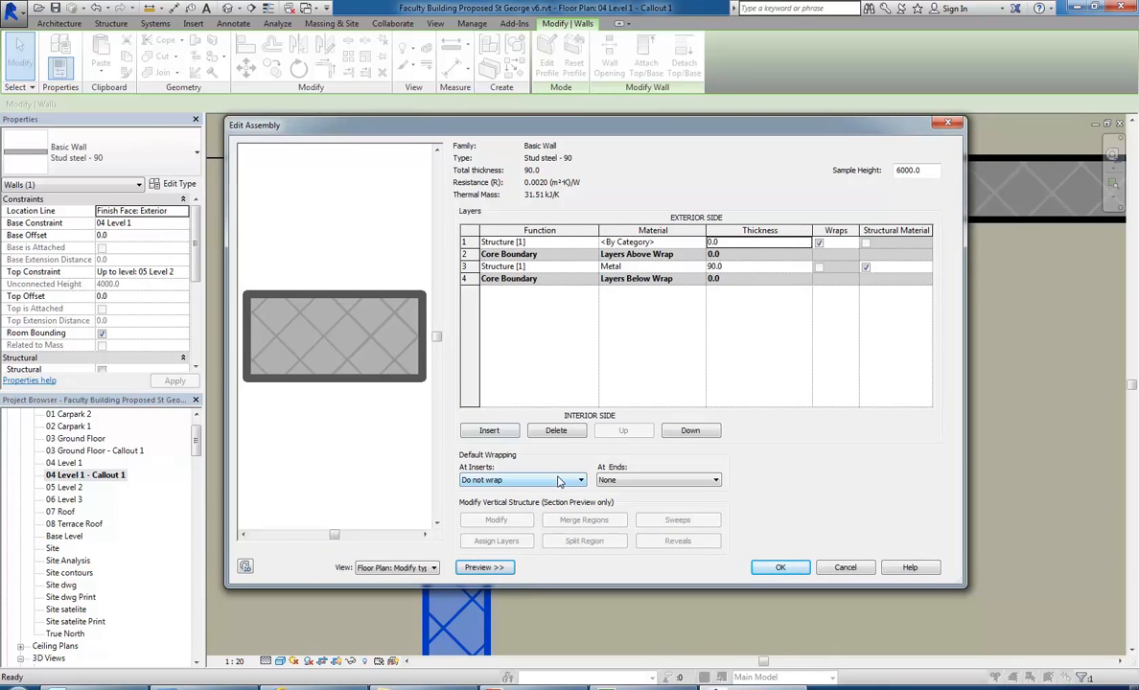
Step: Try the Exterior option for wrapping at the wall's ends and set it back to None
{"action": "left_click", "coordinate": [656, 479]}
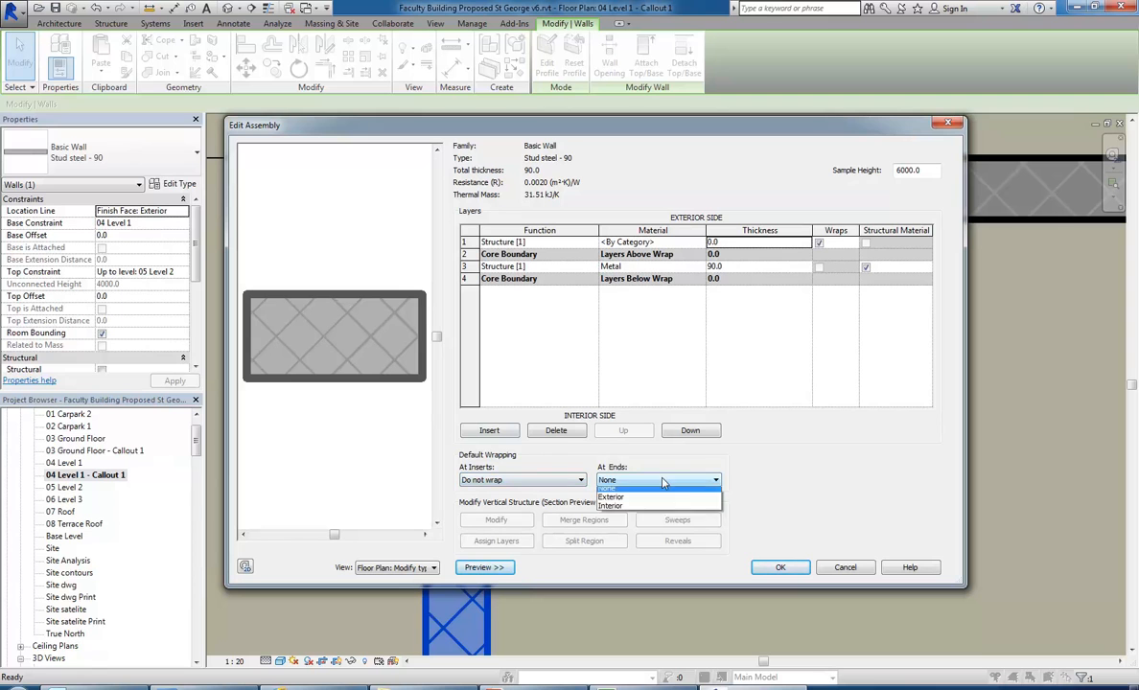
{"action": "left_click", "coordinate": [611, 500]}
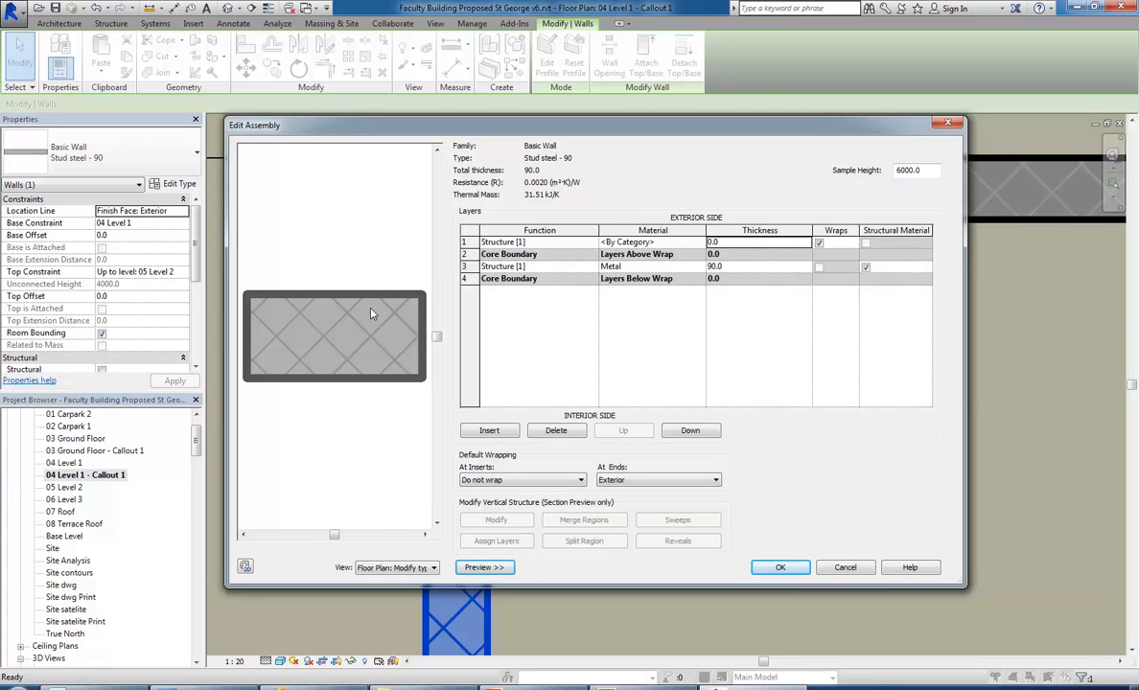
{"action": "left_click", "coordinate": [671, 480]}
{"action": "left_click", "coordinate": [620, 490]}
Step: Set the exterior layer's thickness to 10 and switch the wrapping at ends to Exterior and finally to Interior
{"action": "left_click", "coordinate": [746, 243]}
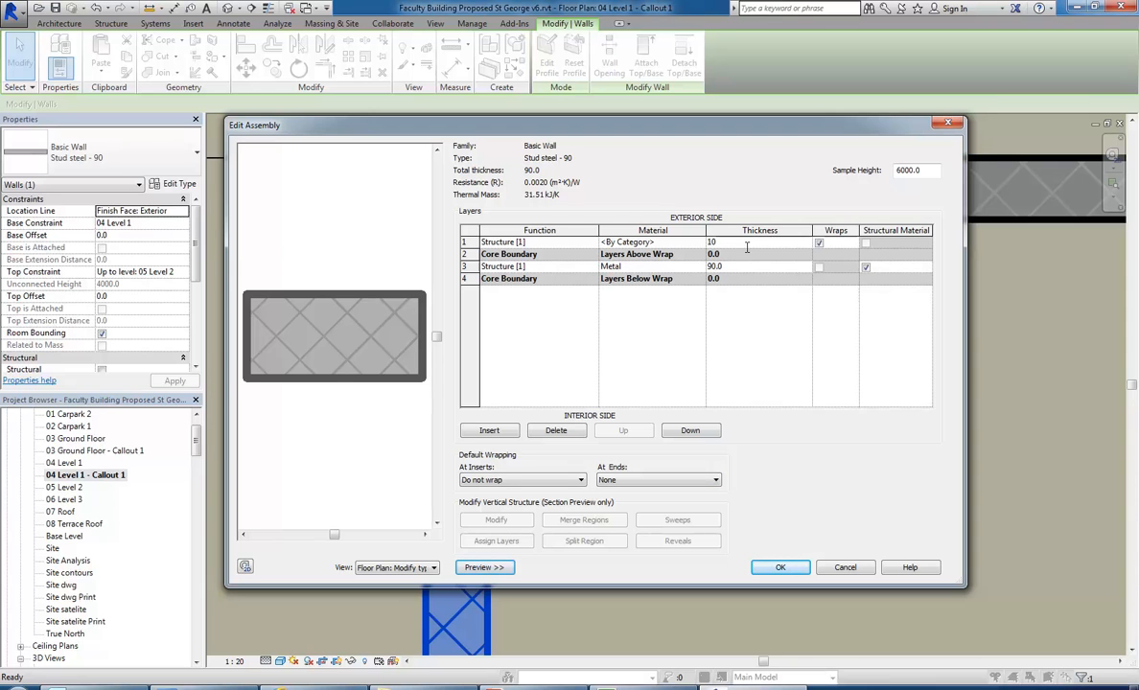
{"action": "left_click", "coordinate": [751, 268]}
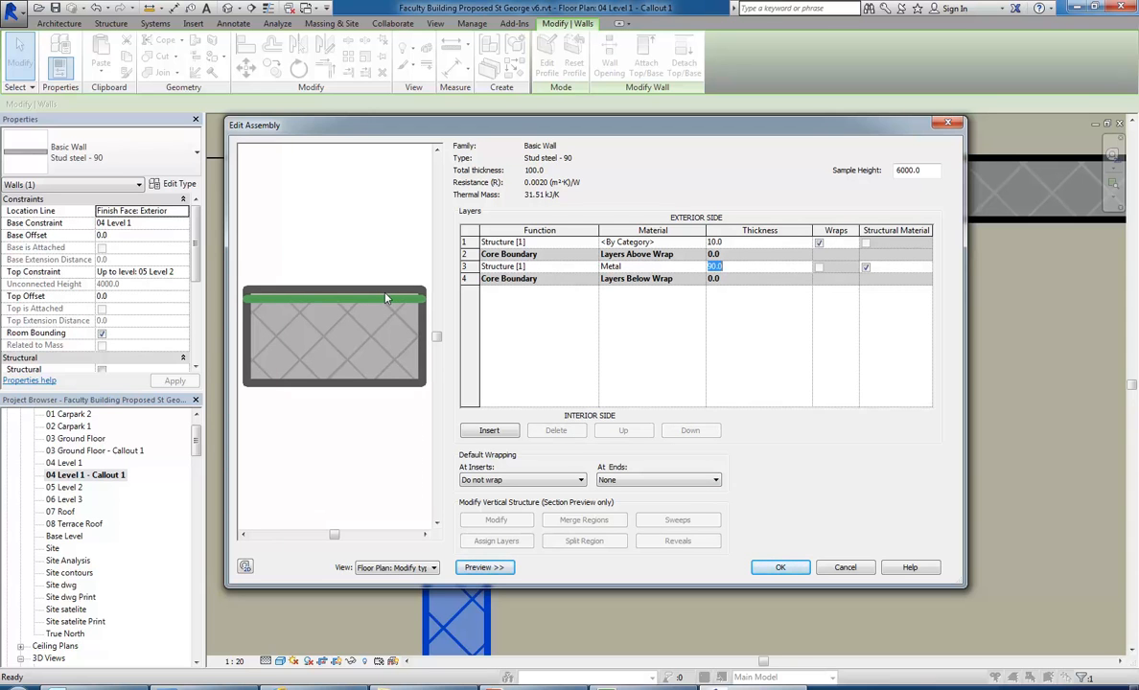
{"action": "left_click", "coordinate": [638, 480]}
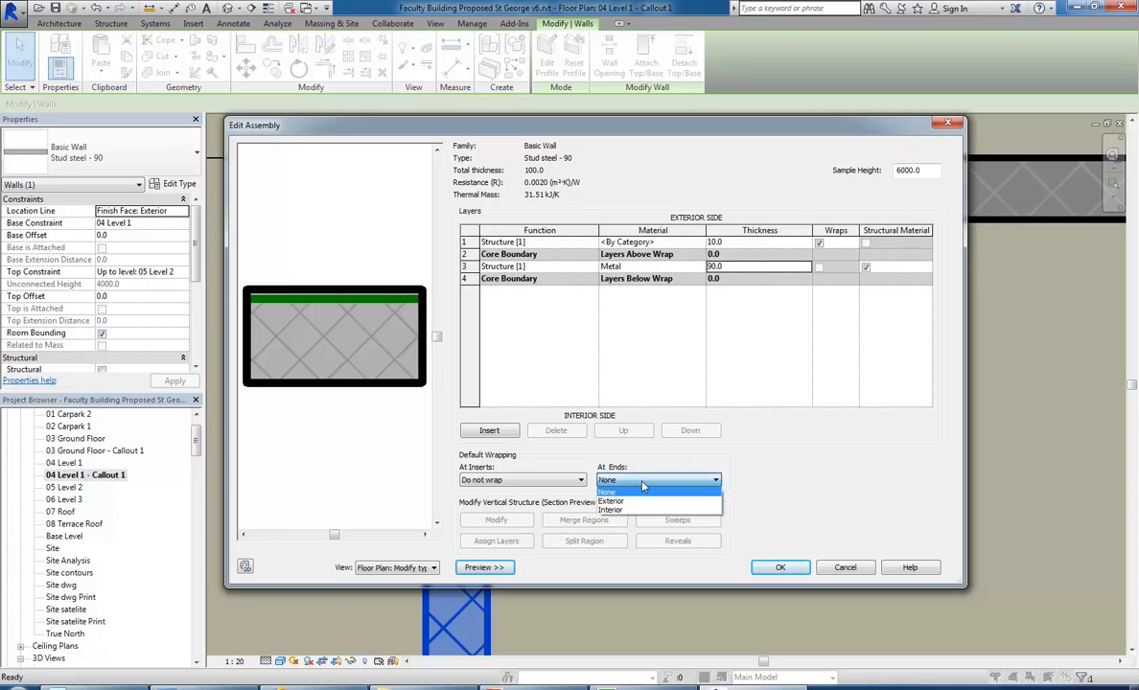
{"action": "left_click", "coordinate": [611, 501]}
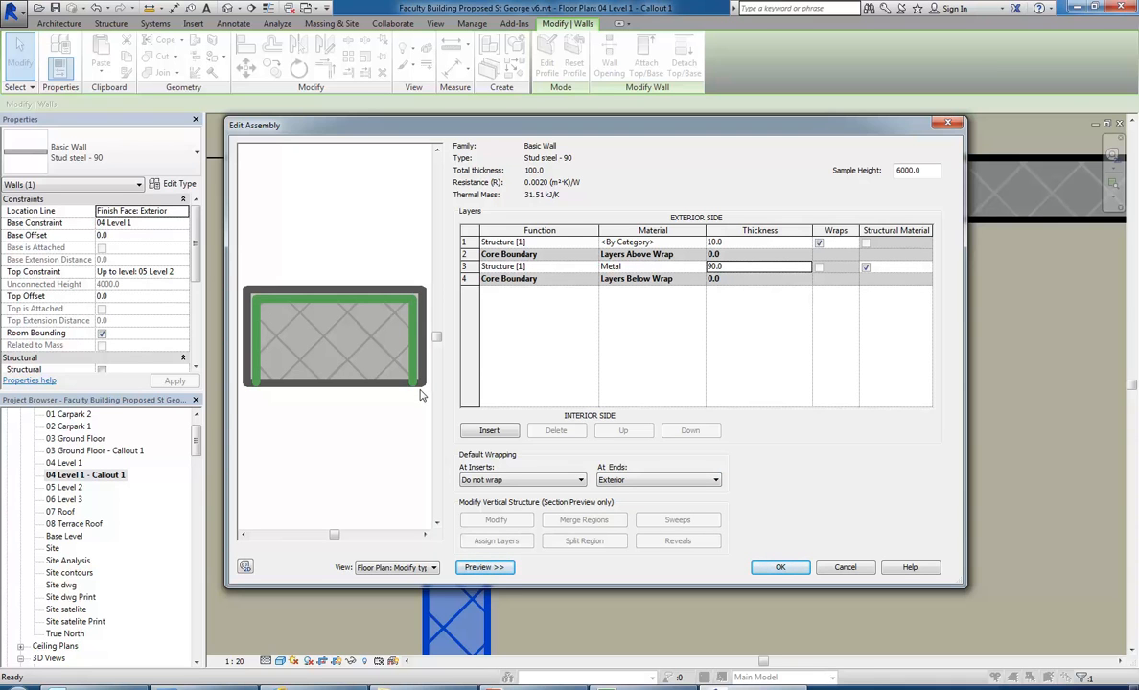
{"action": "left_click", "coordinate": [657, 479]}
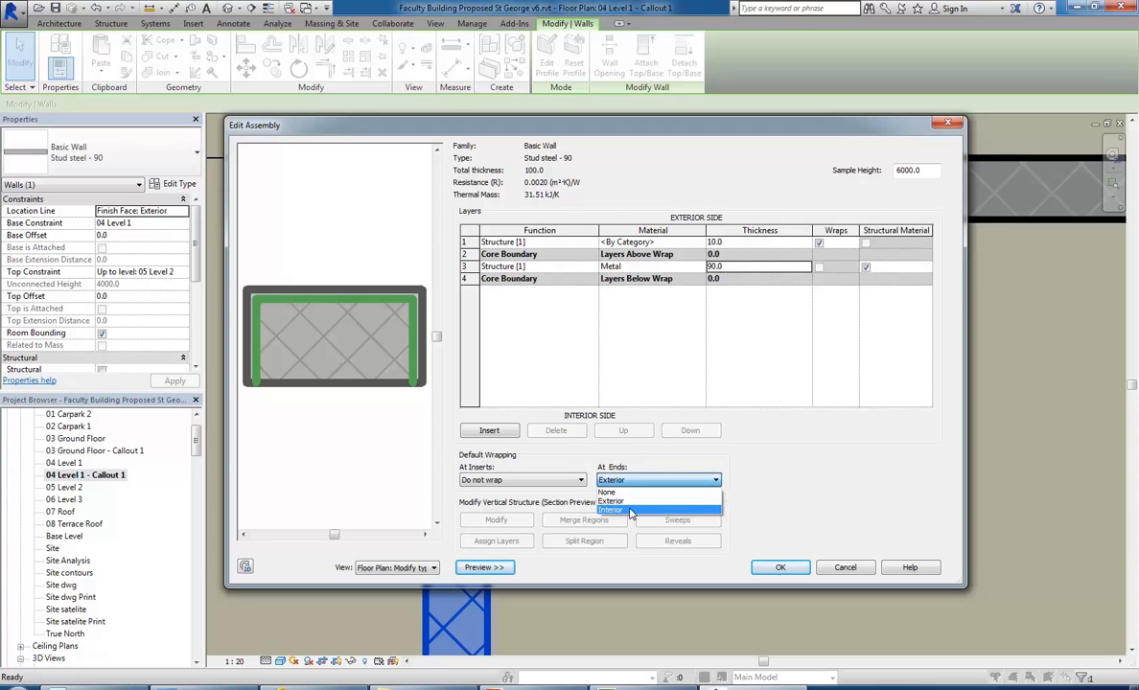
{"action": "left_click", "coordinate": [625, 509]}
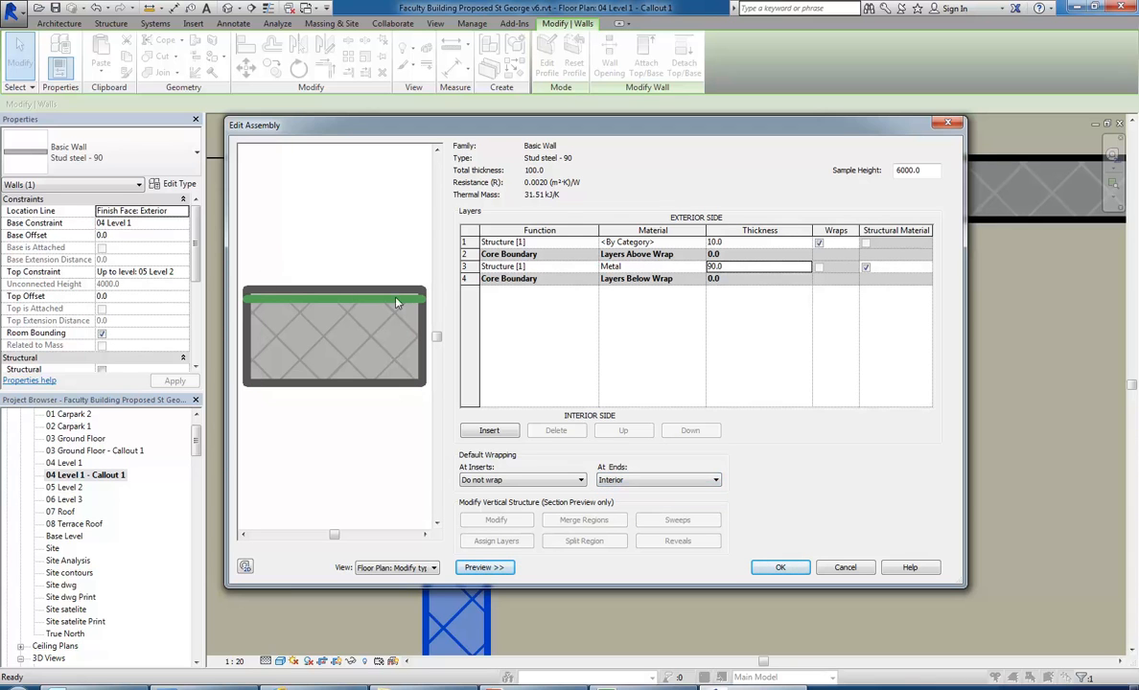
Step: Select the exterior layer's function and narrow the Edit Assembly dialog
{"action": "left_click", "coordinate": [544, 244]}
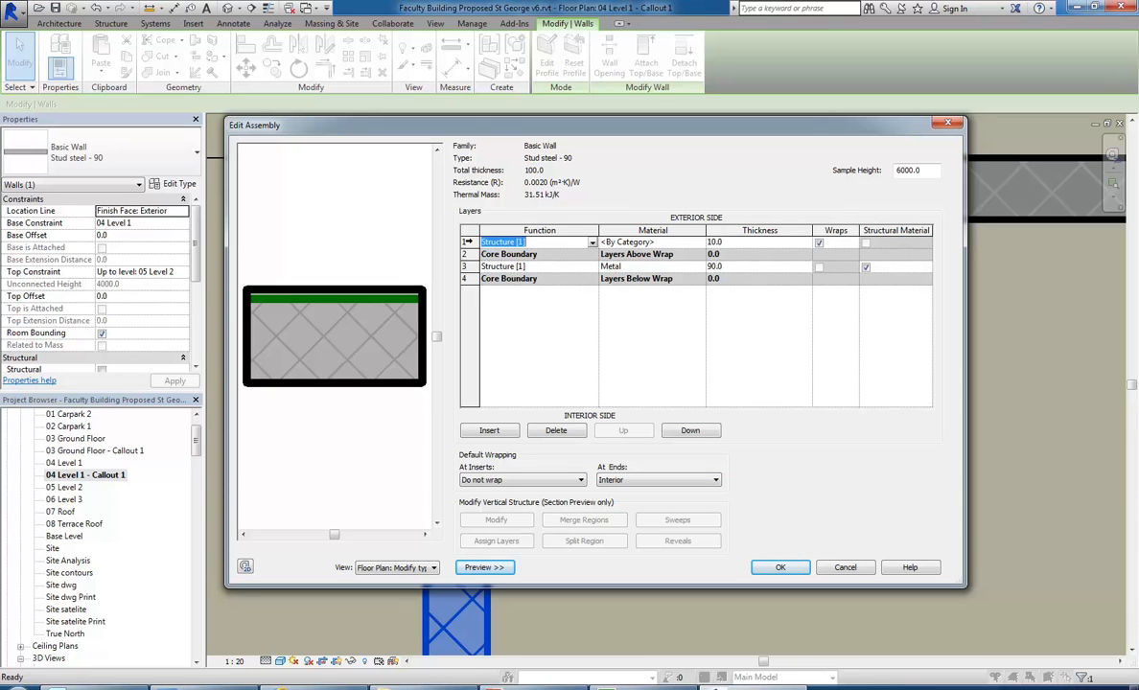
{"action": "left_click", "coordinate": [657, 243]}
{"action": "left_click", "coordinate": [532, 242]}
{"action": "left_click_drag", "start_coordinate": [961, 413], "coordinate": [887, 393]}
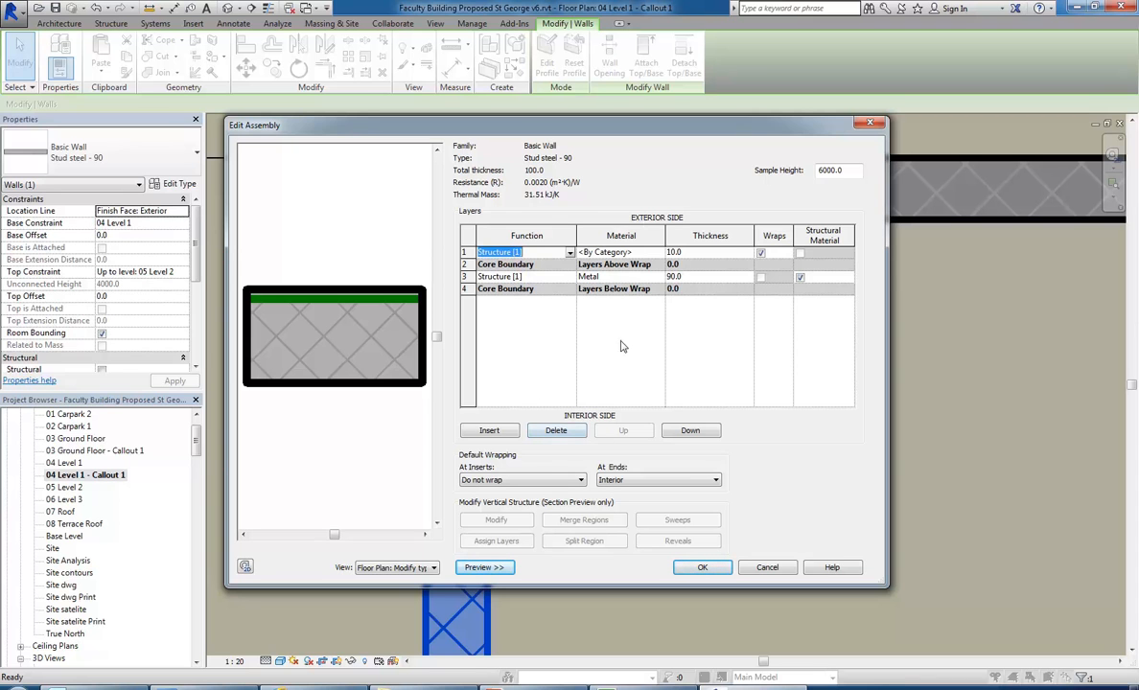
Step: Try Finish 1 [4] as the exterior layer's function and return it to Structure [1]
{"action": "left_click", "coordinate": [570, 253]}
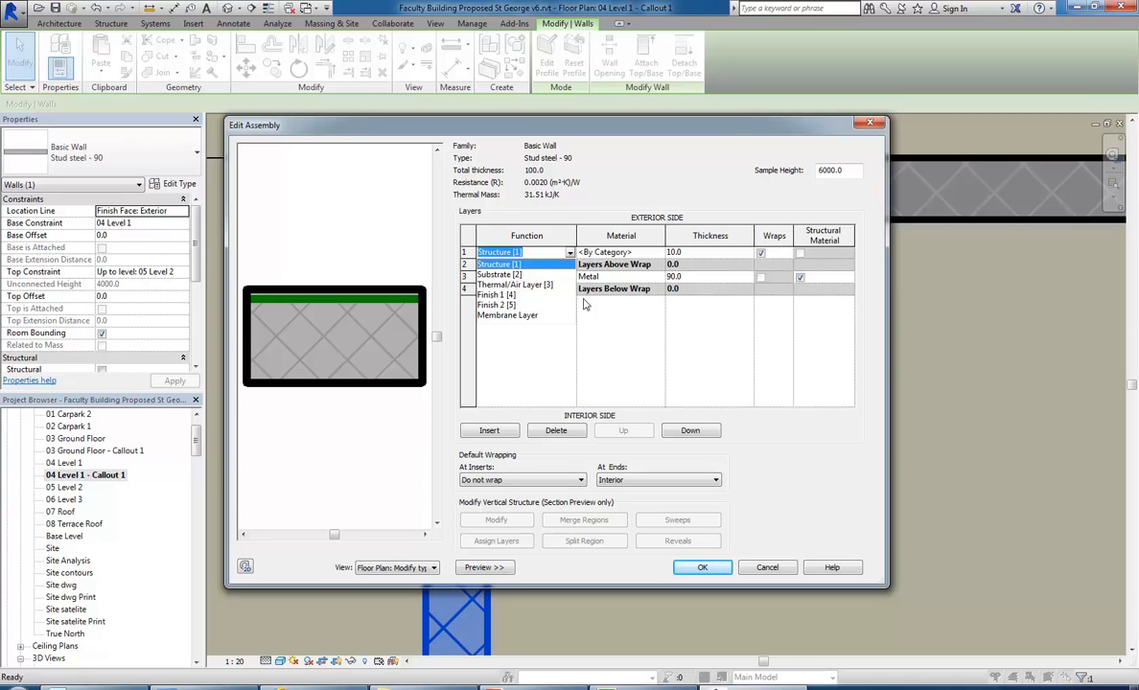
{"action": "left_click", "coordinate": [496, 294]}
{"action": "left_click", "coordinate": [539, 252]}
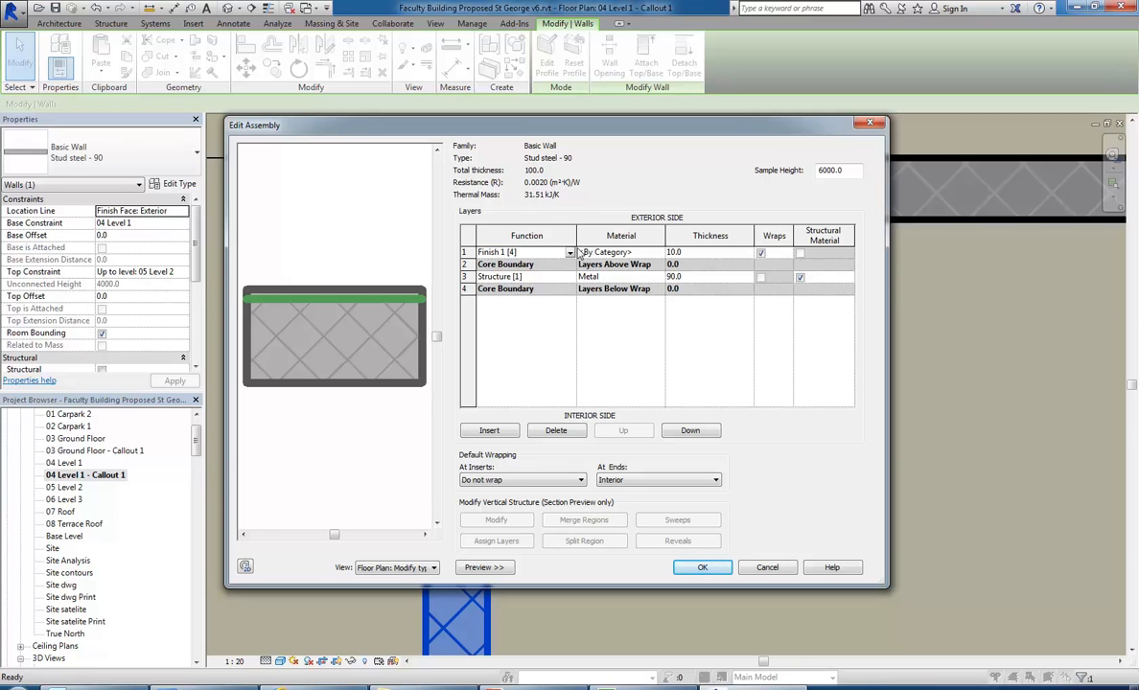
{"action": "left_click", "coordinate": [570, 252]}
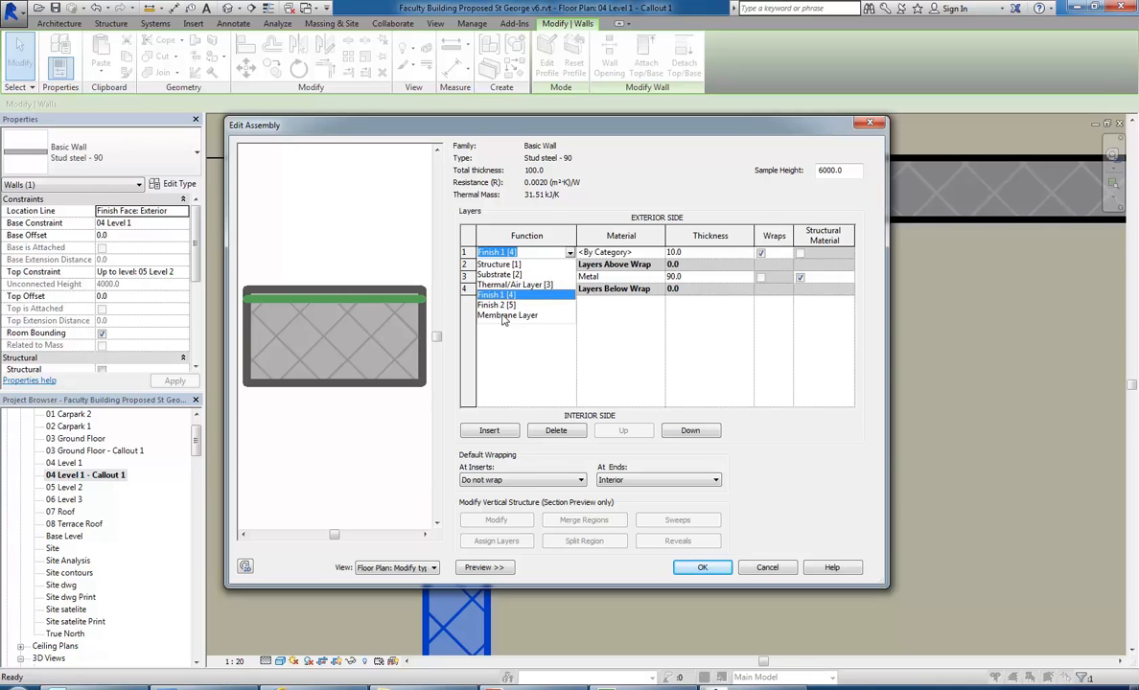
{"action": "left_click", "coordinate": [523, 264]}
Step: Examine the functions assigned to the exterior and Metal layers and the list of available function priorities
{"action": "left_click", "coordinate": [543, 277]}
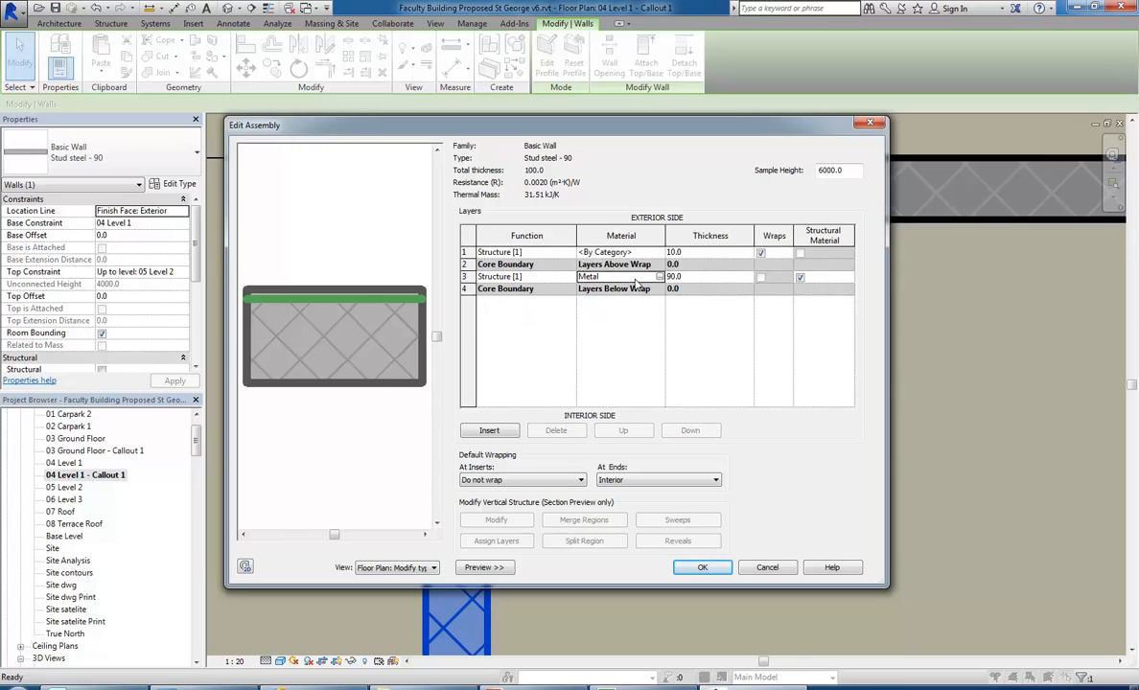
{"action": "left_click", "coordinate": [695, 278]}
{"action": "left_click", "coordinate": [549, 278]}
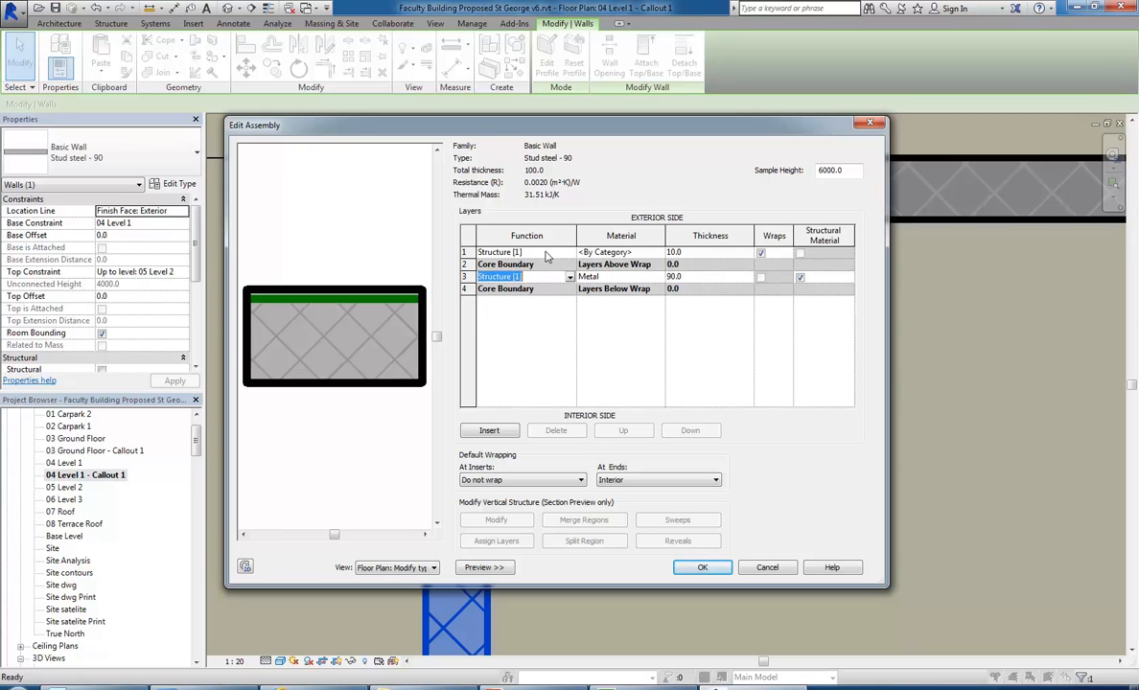
{"action": "left_click", "coordinate": [545, 254]}
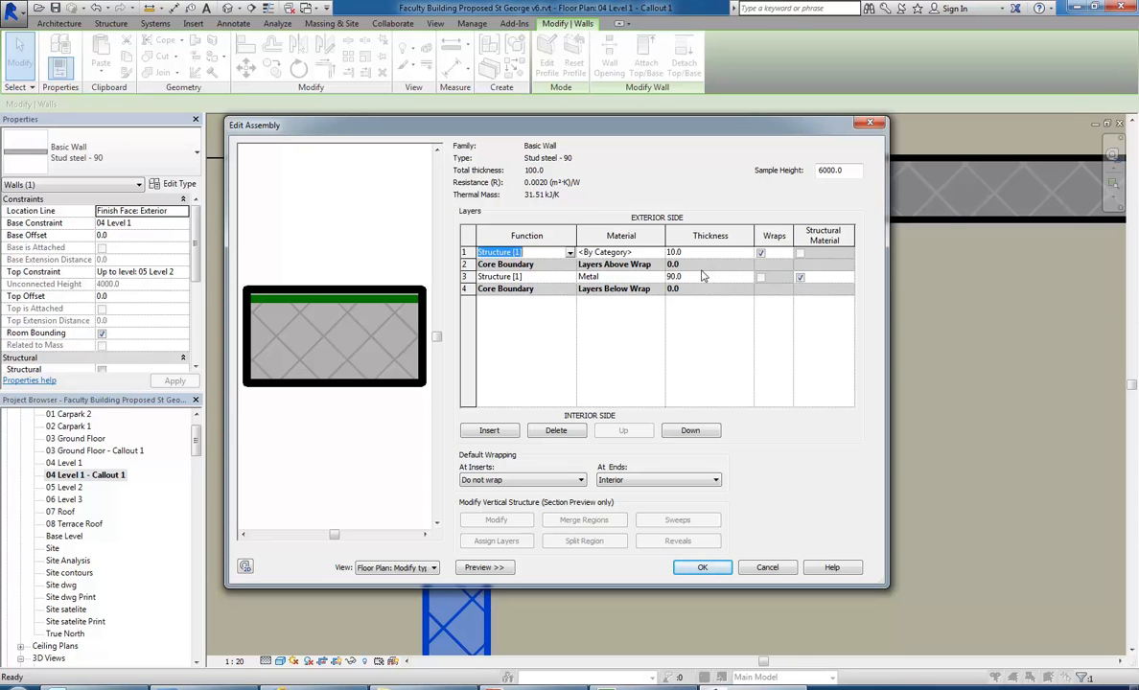
{"action": "left_click", "coordinate": [535, 251]}
{"action": "left_click", "coordinate": [539, 278]}
{"action": "left_click", "coordinate": [539, 255]}
{"action": "left_click", "coordinate": [570, 253]}
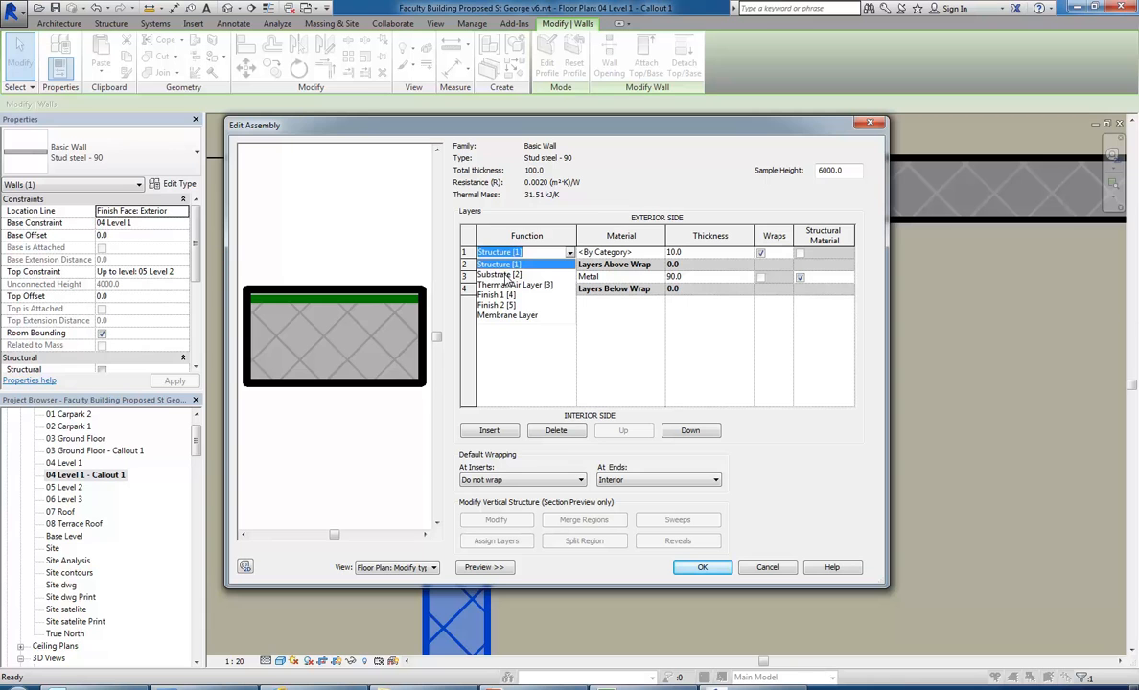
{"action": "left_click", "coordinate": [533, 252]}
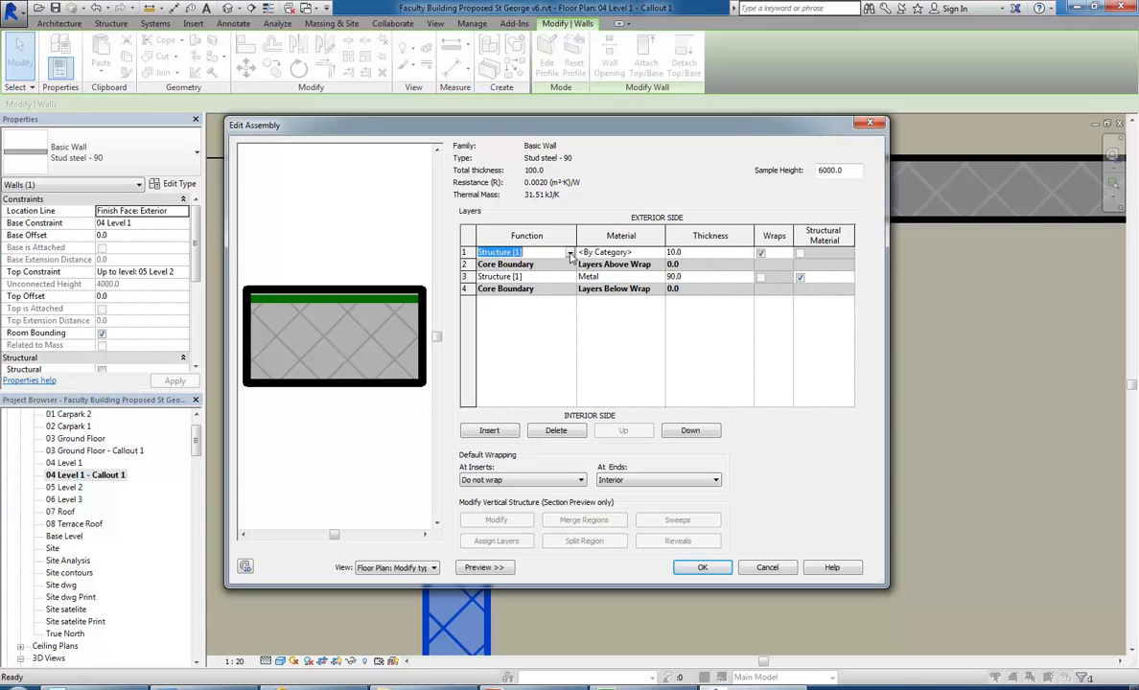
{"action": "left_click", "coordinate": [570, 253]}
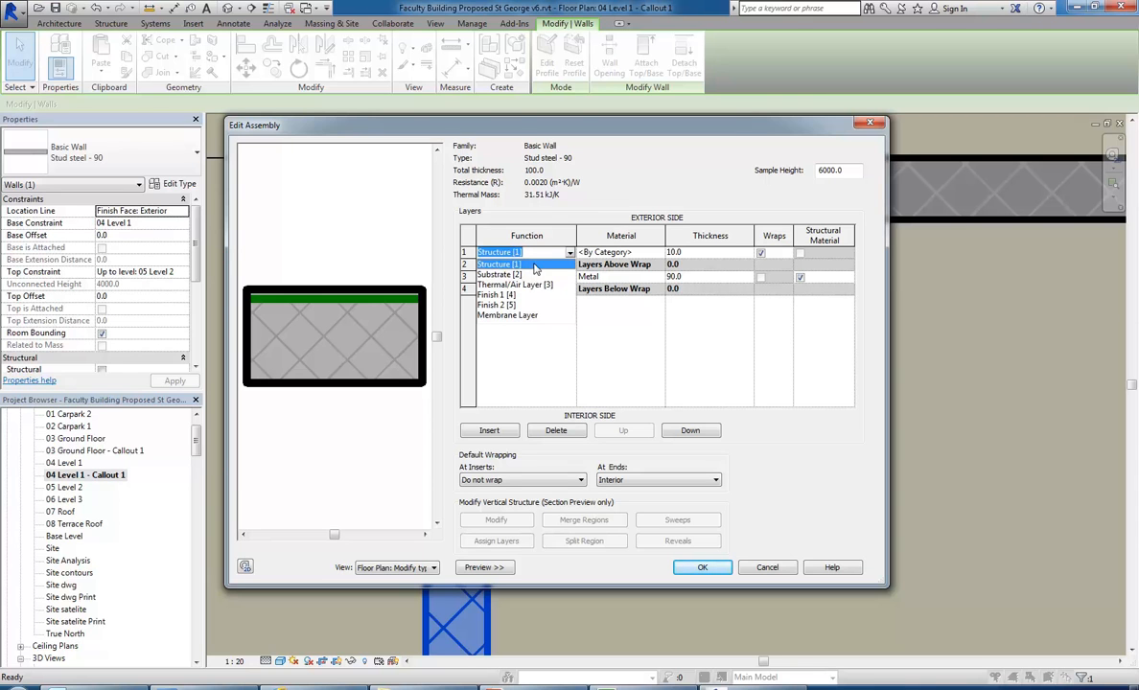
{"action": "left_click", "coordinate": [536, 255]}
{"action": "left_click", "coordinate": [539, 277]}
{"action": "left_click", "coordinate": [537, 255]}
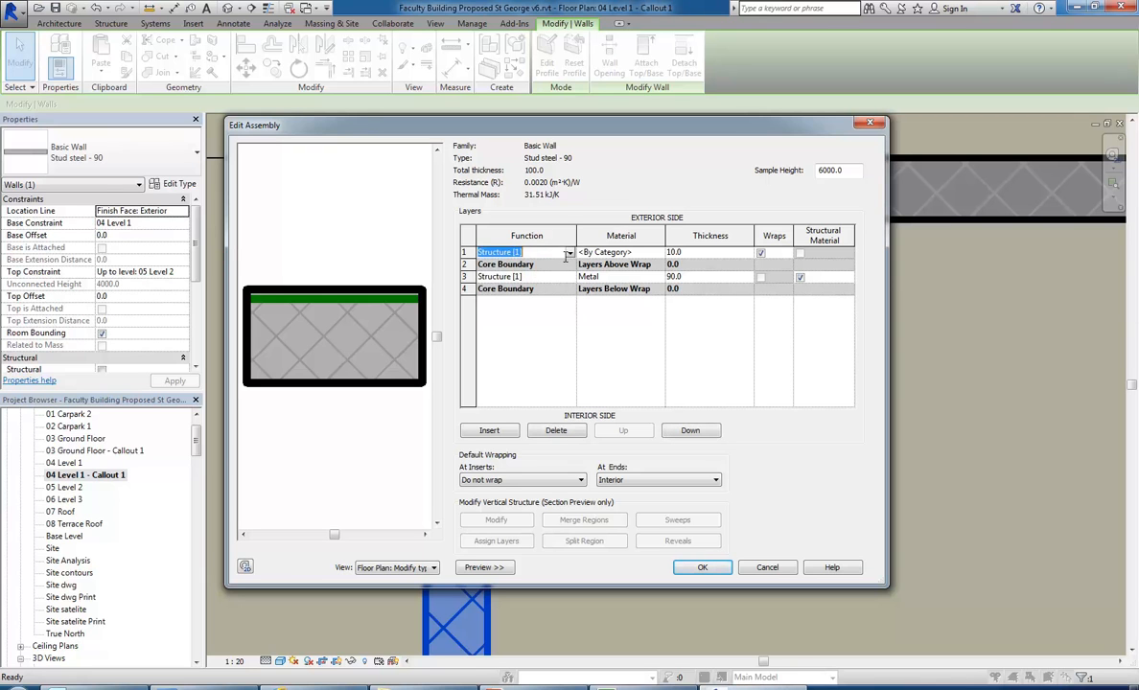
{"action": "left_click", "coordinate": [537, 255]}
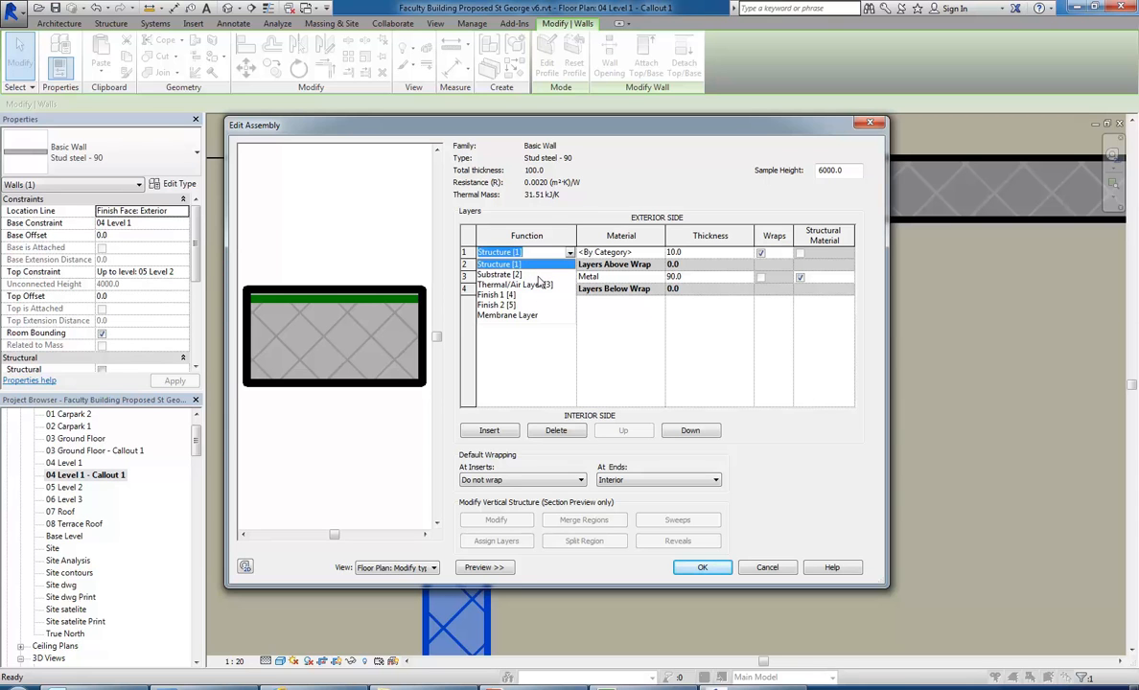
{"action": "left_click", "coordinate": [508, 263]}
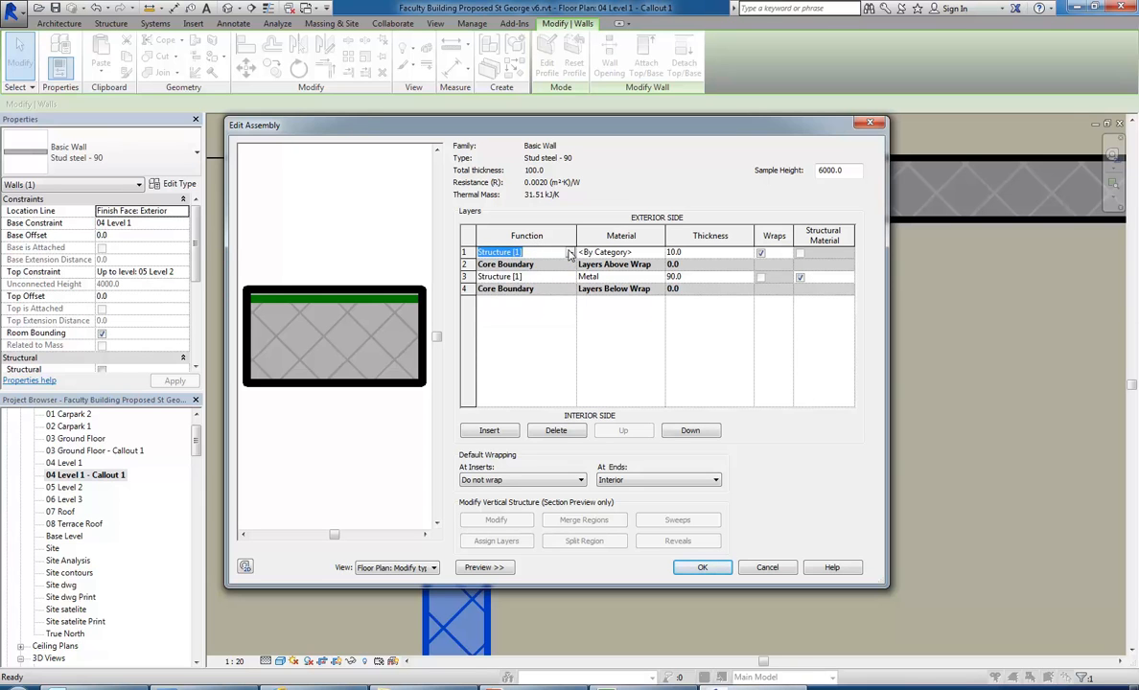
Step: Try Thermal/Air Layer [3] and Membrane Layer as the exterior layer's function
{"action": "left_click", "coordinate": [569, 252]}
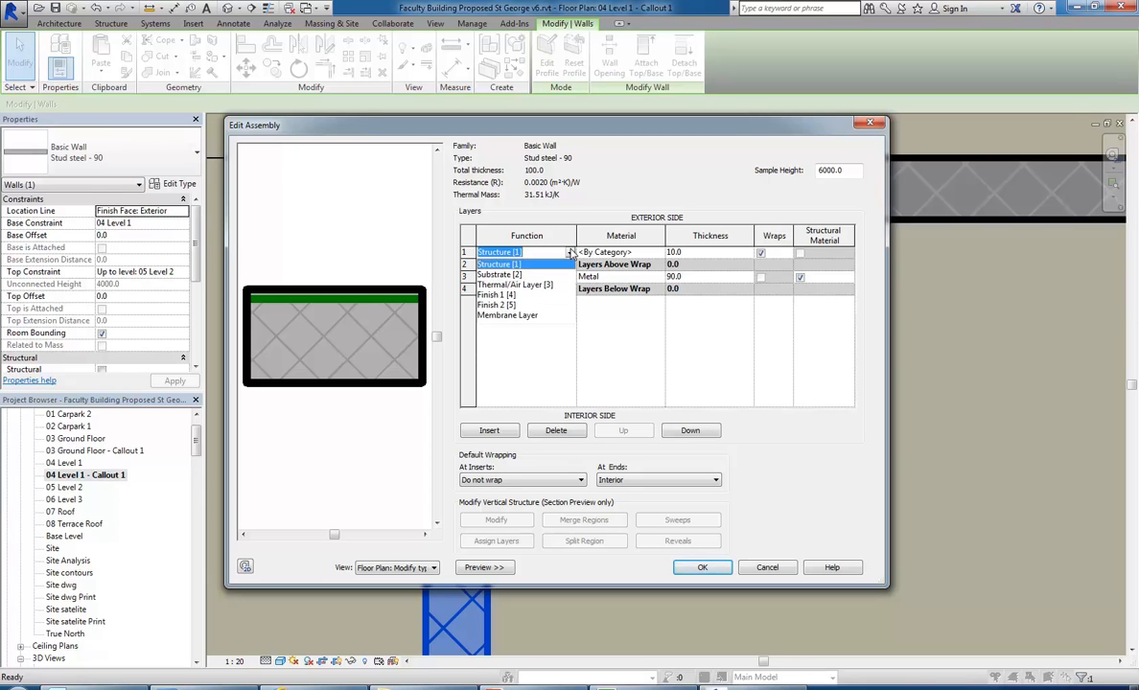
{"action": "left_click", "coordinate": [515, 285]}
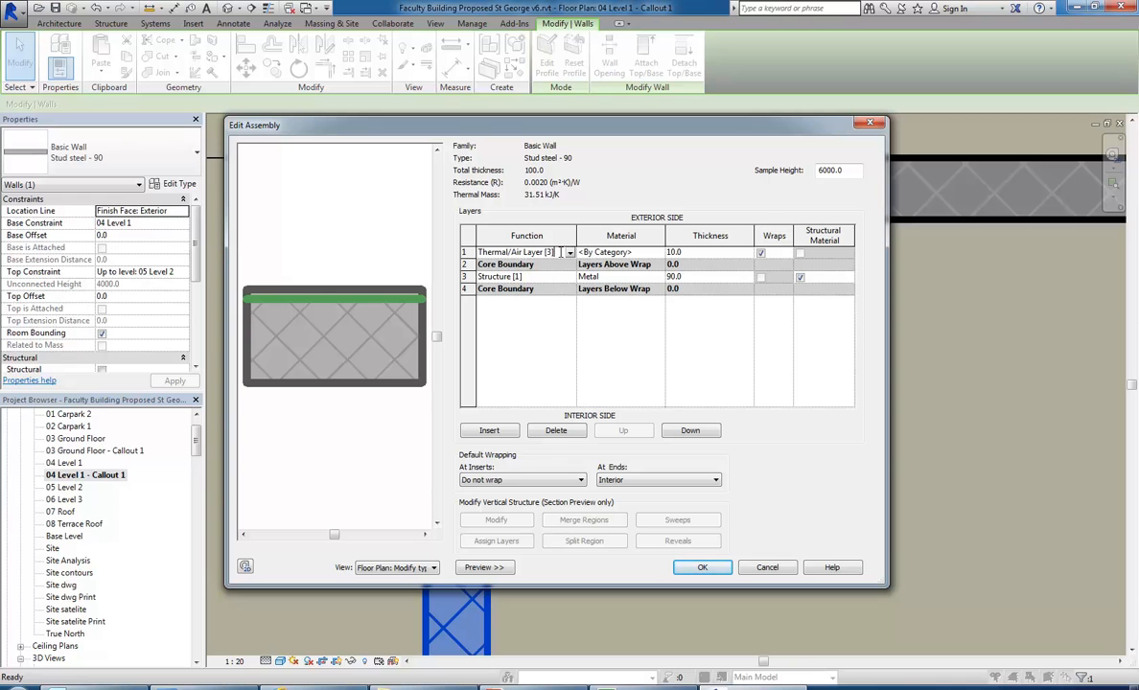
{"action": "left_click", "coordinate": [528, 251]}
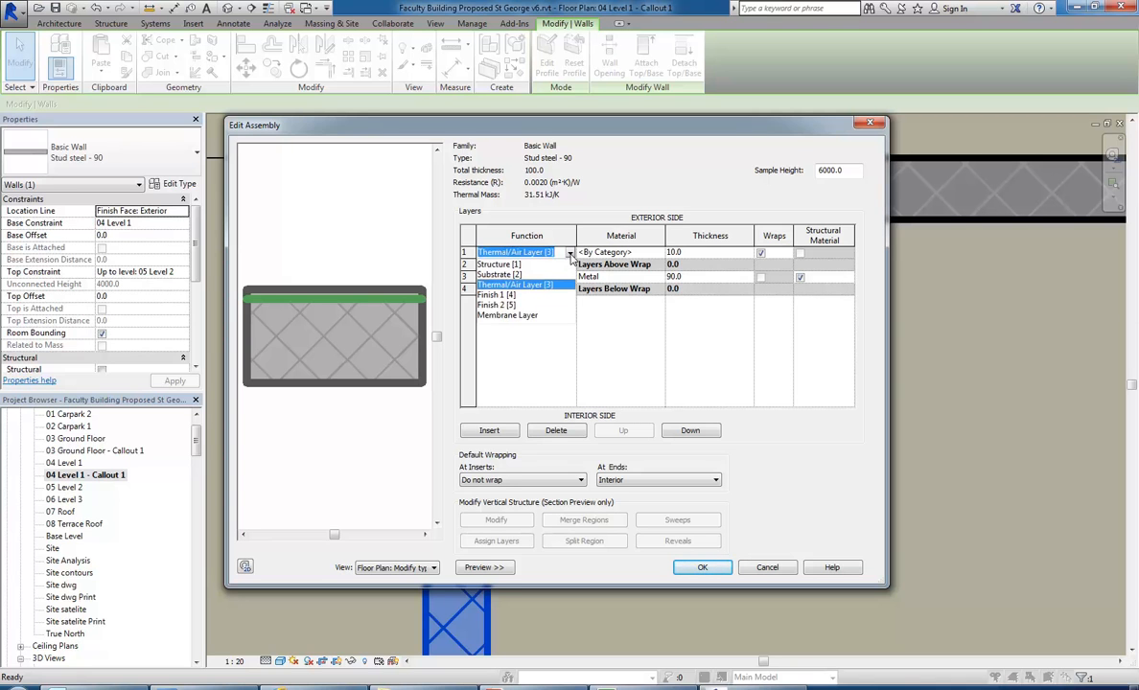
{"action": "left_click", "coordinate": [518, 285]}
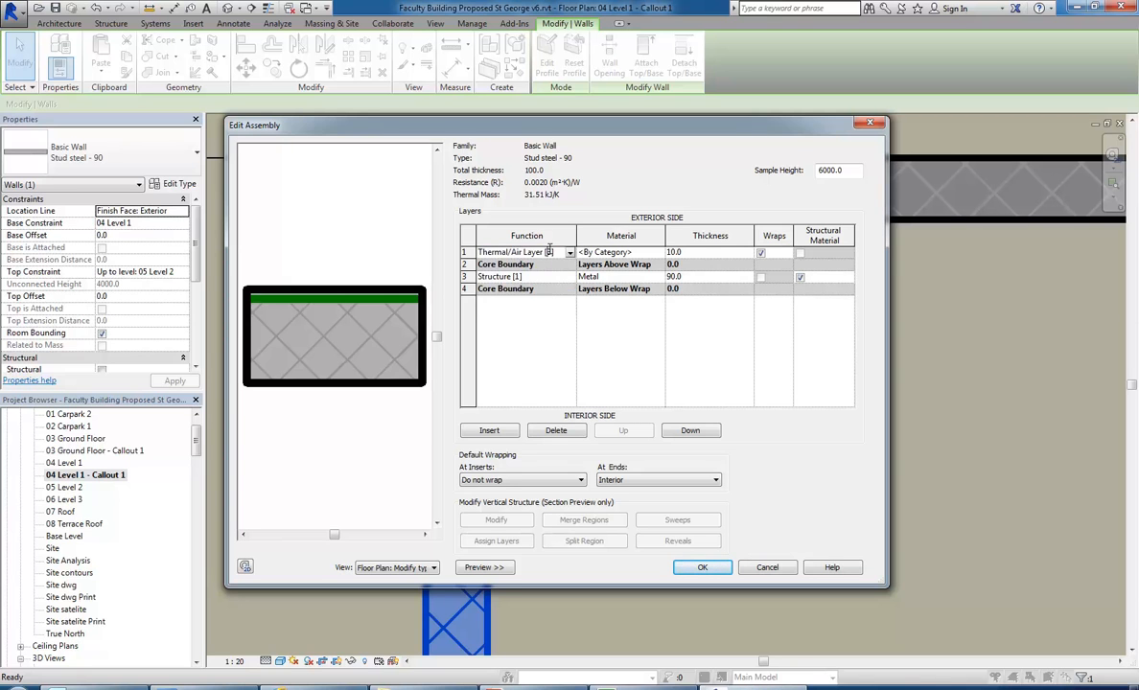
{"action": "left_click", "coordinate": [570, 254]}
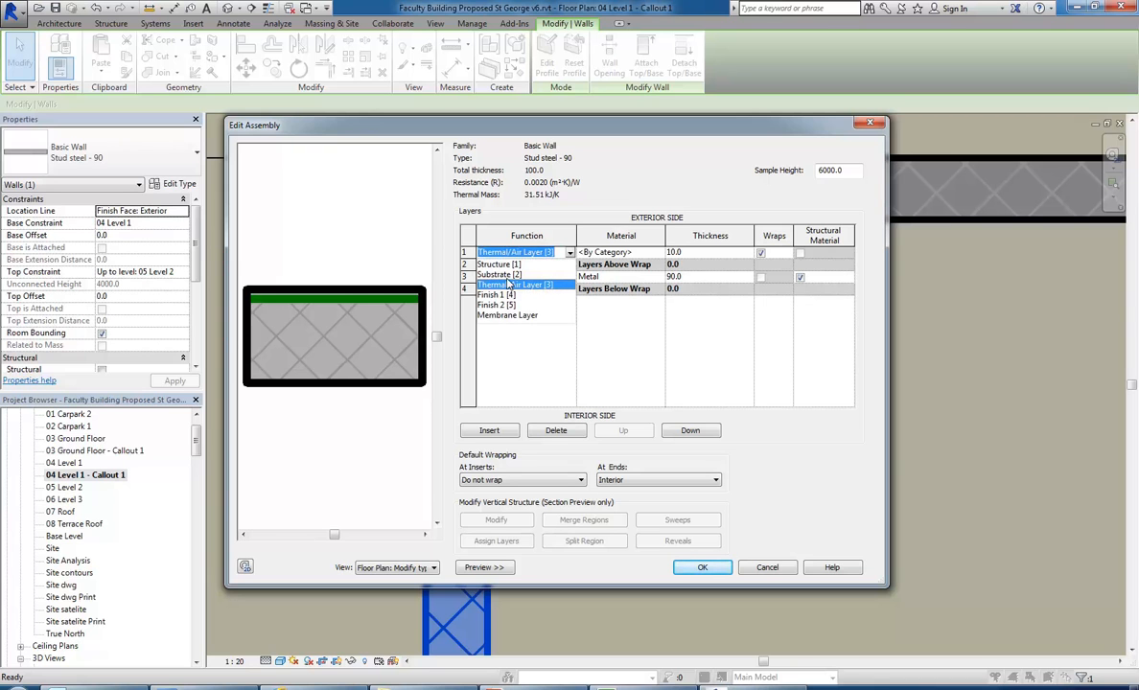
{"action": "left_click", "coordinate": [512, 316]}
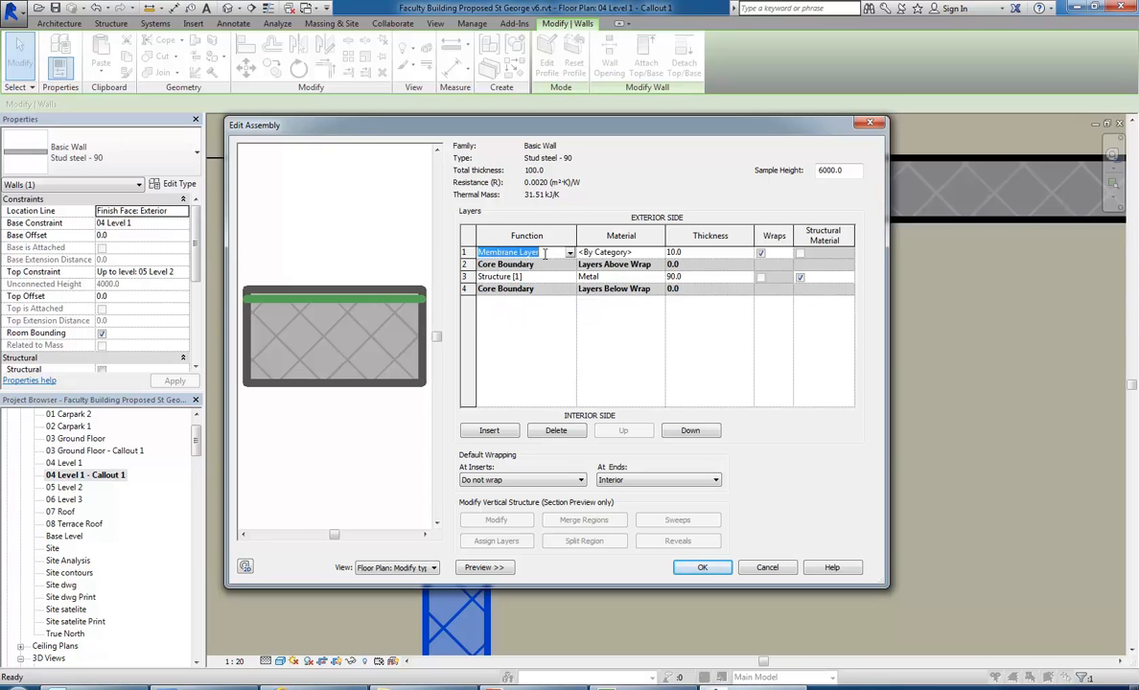
Step: Set the exterior layer's function to Finish 1 [4]
{"action": "left_click", "coordinate": [705, 252]}
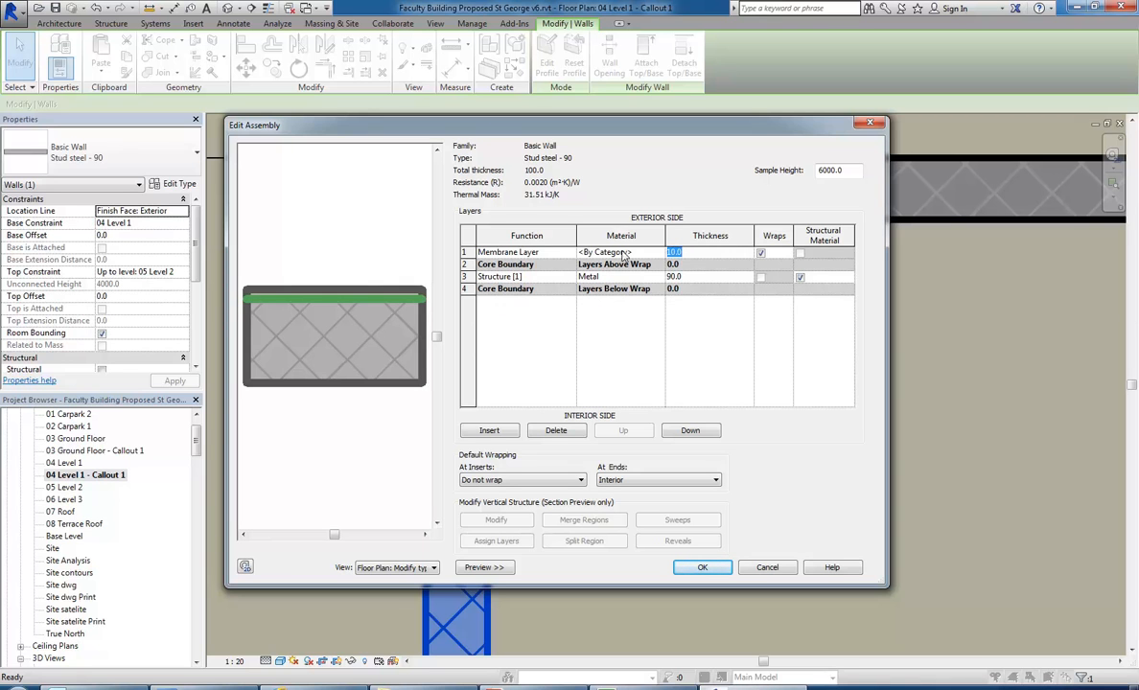
{"action": "left_click", "coordinate": [534, 252]}
{"action": "left_click", "coordinate": [569, 252]}
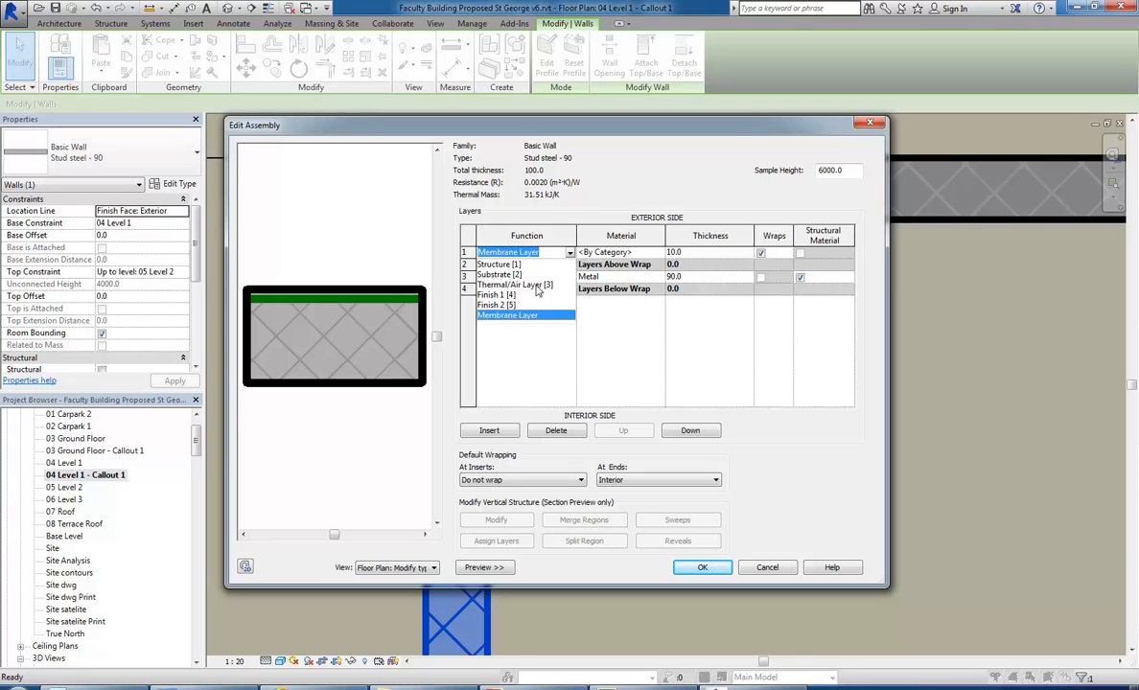
{"action": "left_click", "coordinate": [509, 296]}
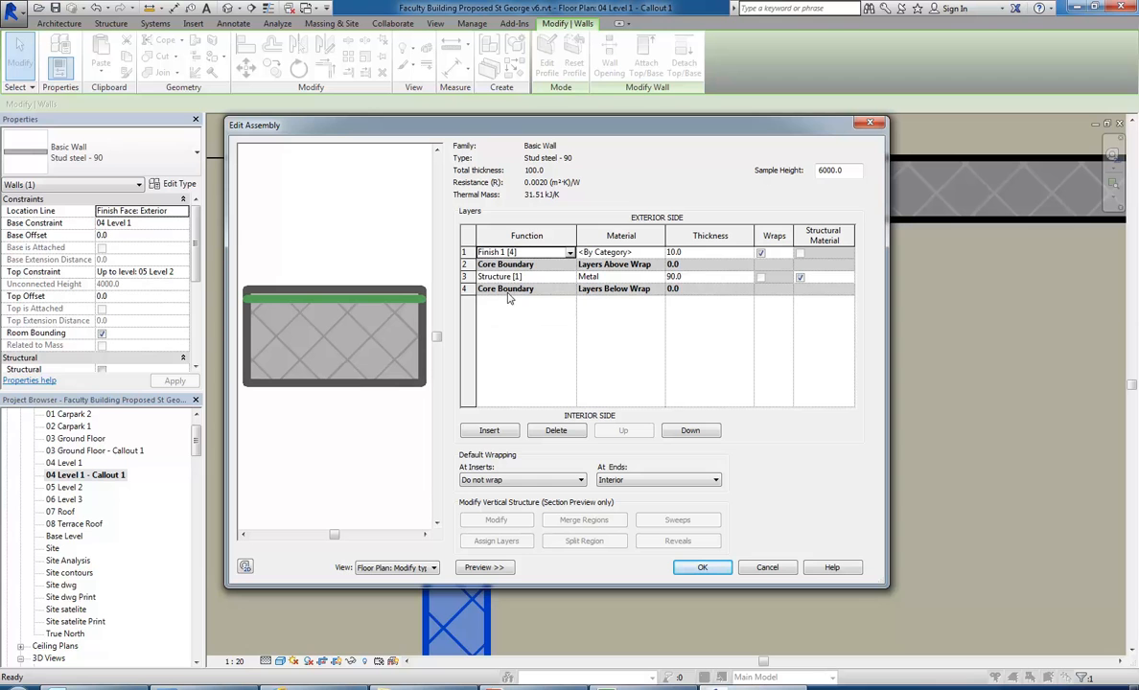
Step: Open the material selection for the exterior Finish 1 [4] layer, enlarge the Material Browser and look through the project materials
{"action": "left_click", "coordinate": [608, 252]}
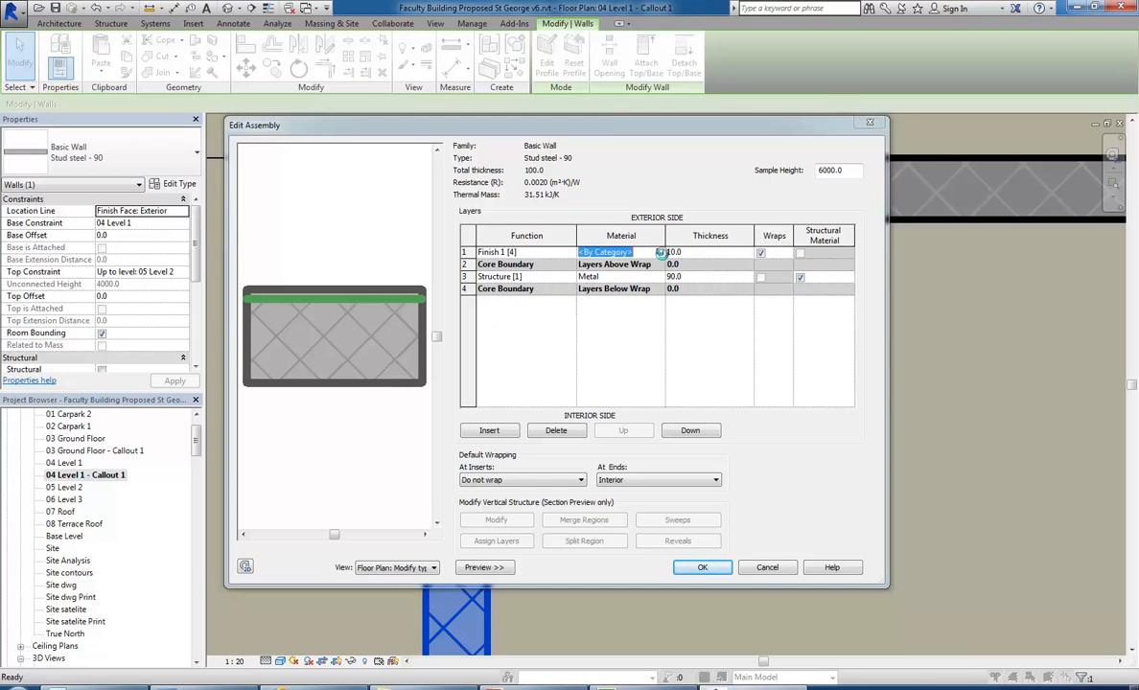
{"action": "left_click", "coordinate": [660, 252]}
{"action": "left_click_drag", "start_coordinate": [306, 198], "coordinate": [303, 232]}
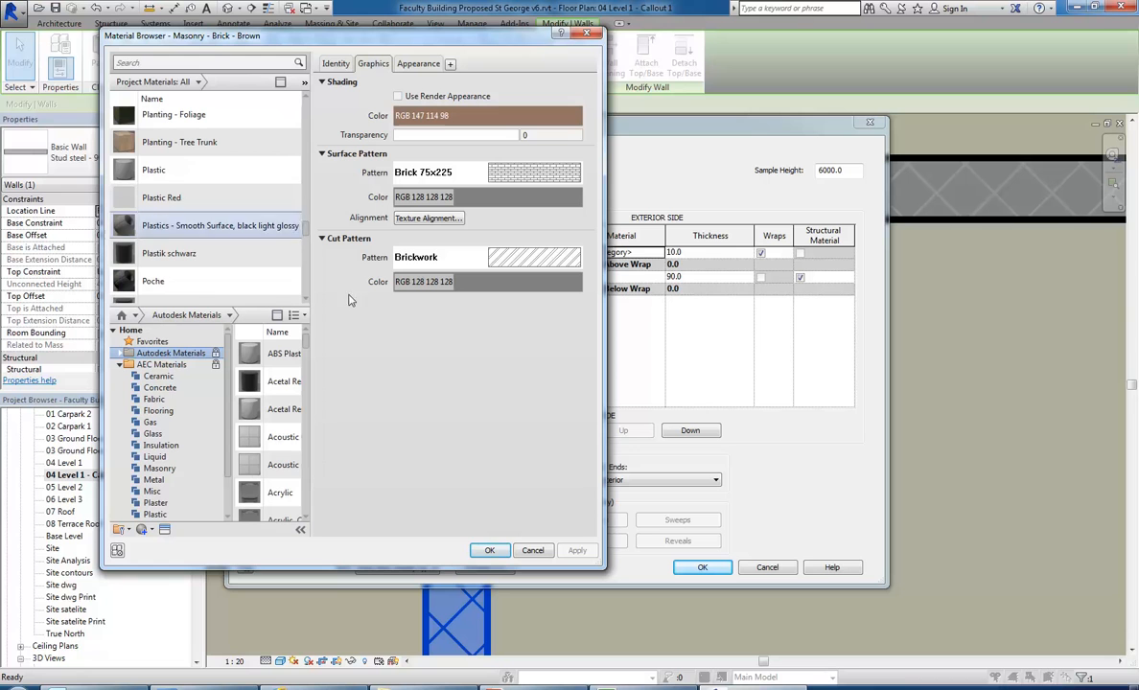
{"action": "left_click_drag", "start_coordinate": [604, 570], "coordinate": [828, 611]}
{"action": "left_click_drag", "start_coordinate": [400, 231], "coordinate": [401, 225]}
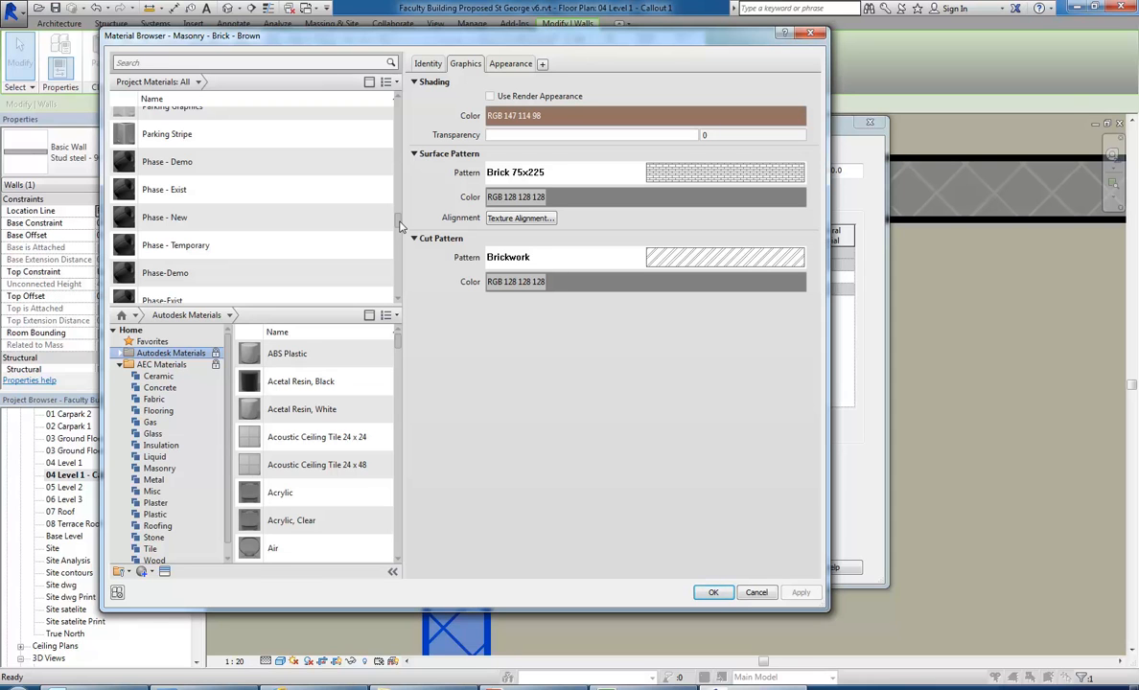
{"action": "scroll", "coordinate": [400, 225], "scroll_direction": "down", "scroll_amount": 1}
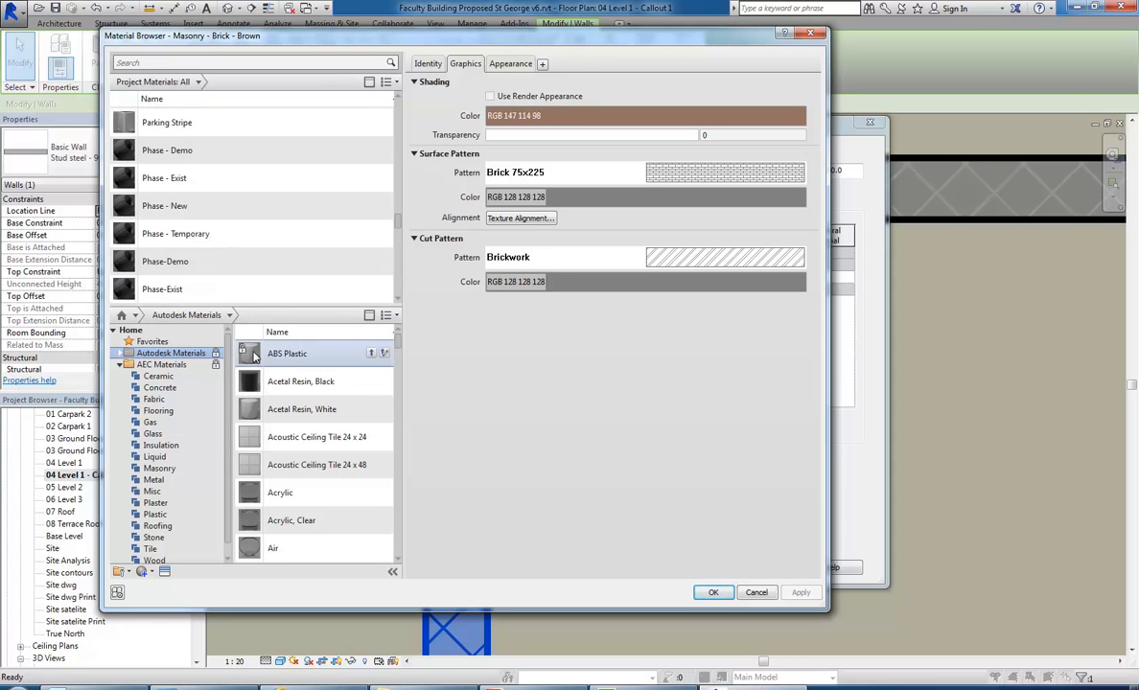
Step: Examine the material creation options, the project list's display options, and the layout with and without the material libraries
{"action": "left_click", "coordinate": [142, 573]}
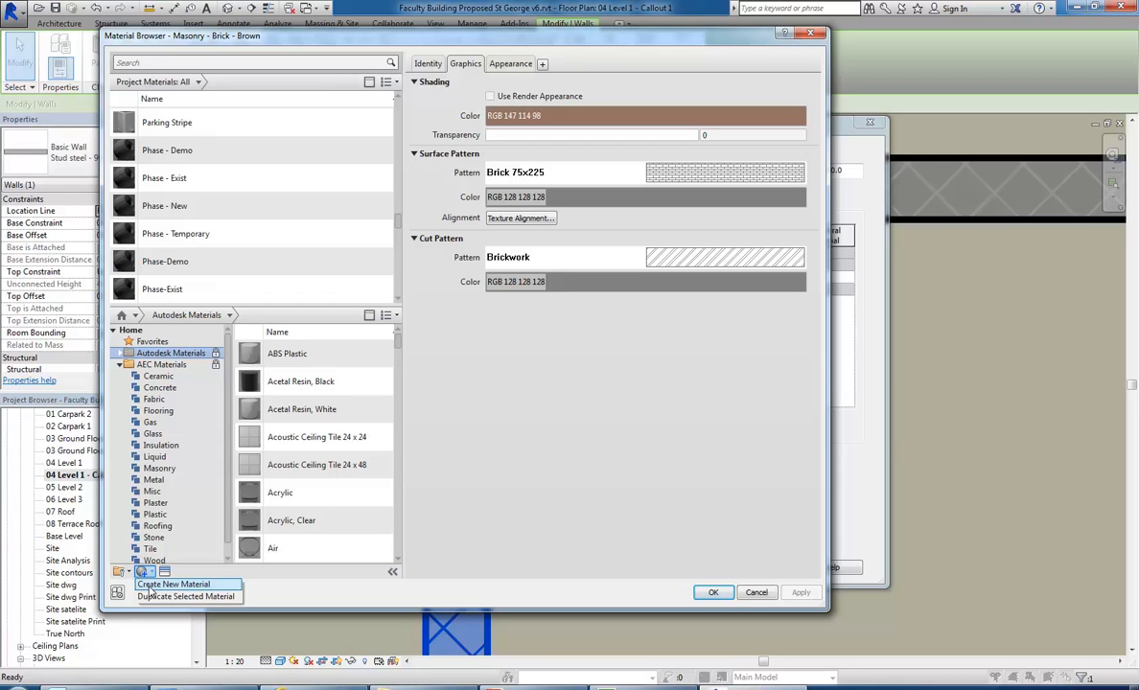
{"action": "left_click", "coordinate": [324, 601]}
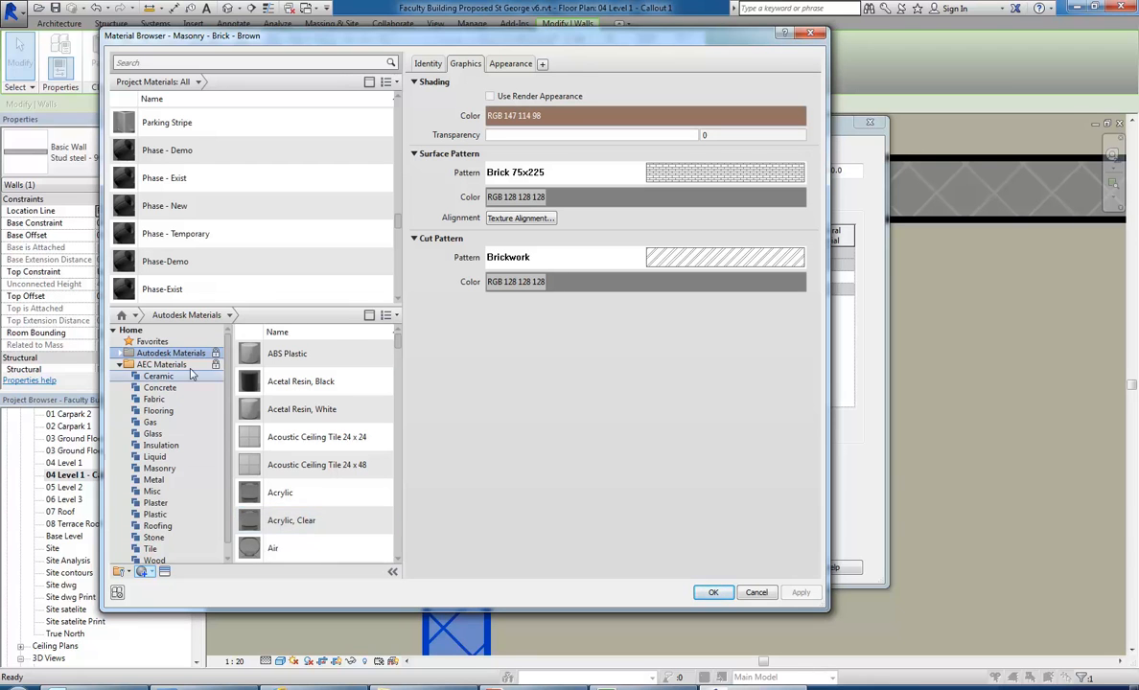
{"action": "left_click", "coordinate": [369, 83]}
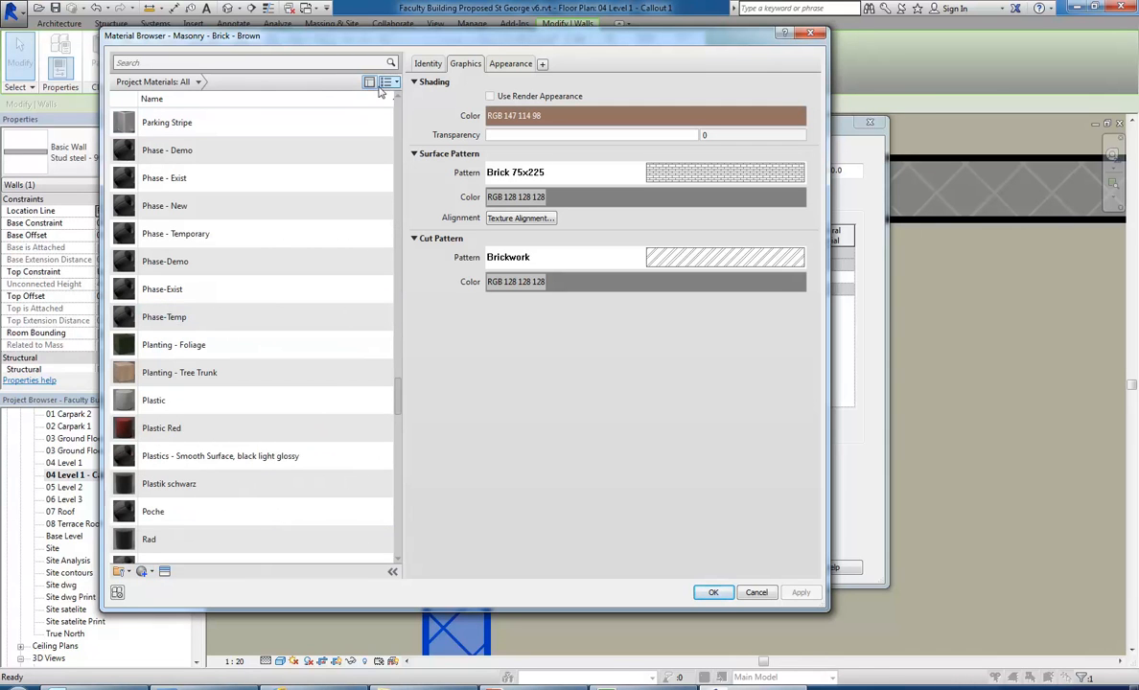
{"action": "left_click", "coordinate": [391, 82]}
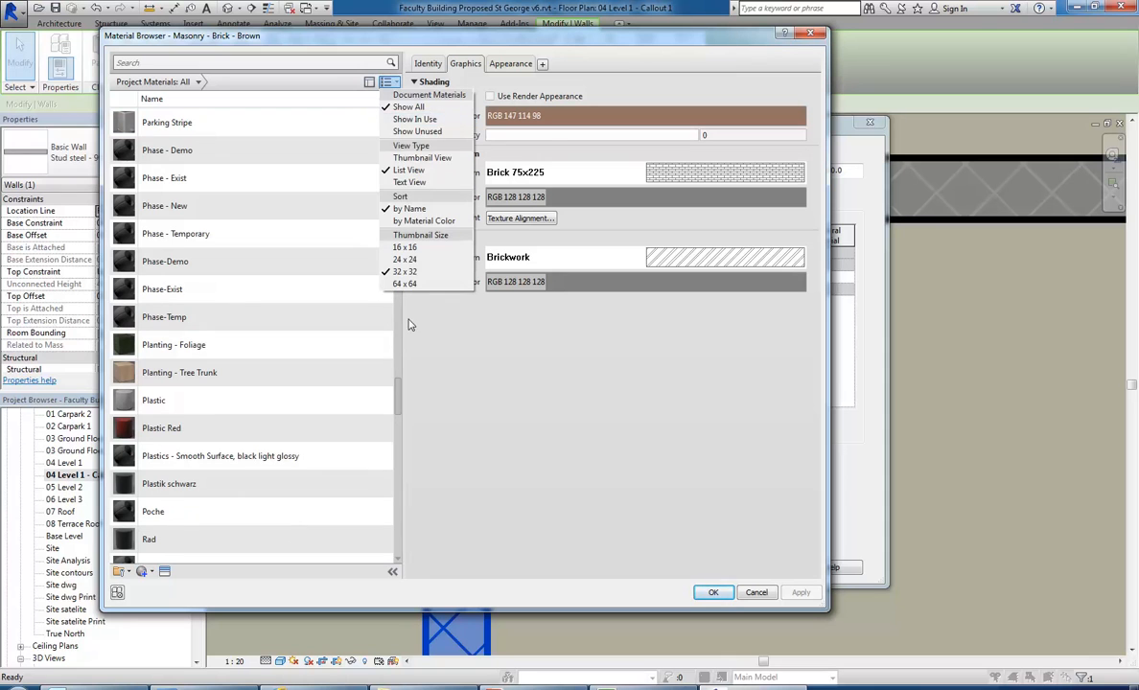
{"action": "left_click", "coordinate": [369, 83]}
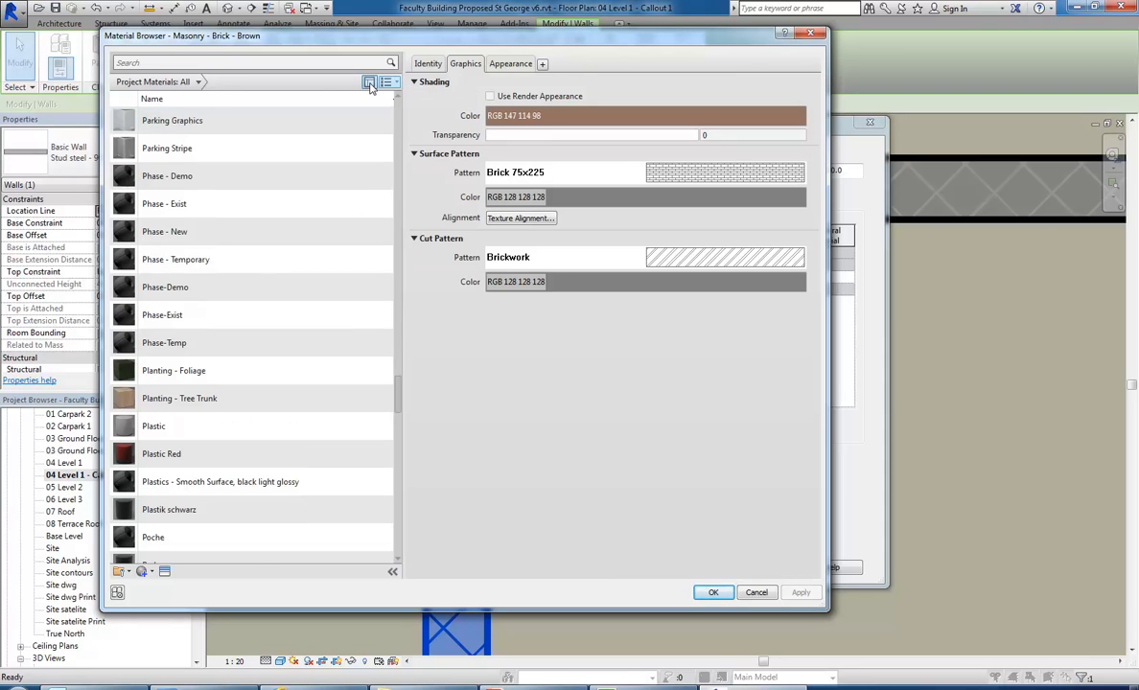
{"action": "left_click", "coordinate": [369, 84]}
{"action": "left_click", "coordinate": [369, 83]}
{"action": "left_click", "coordinate": [369, 83]}
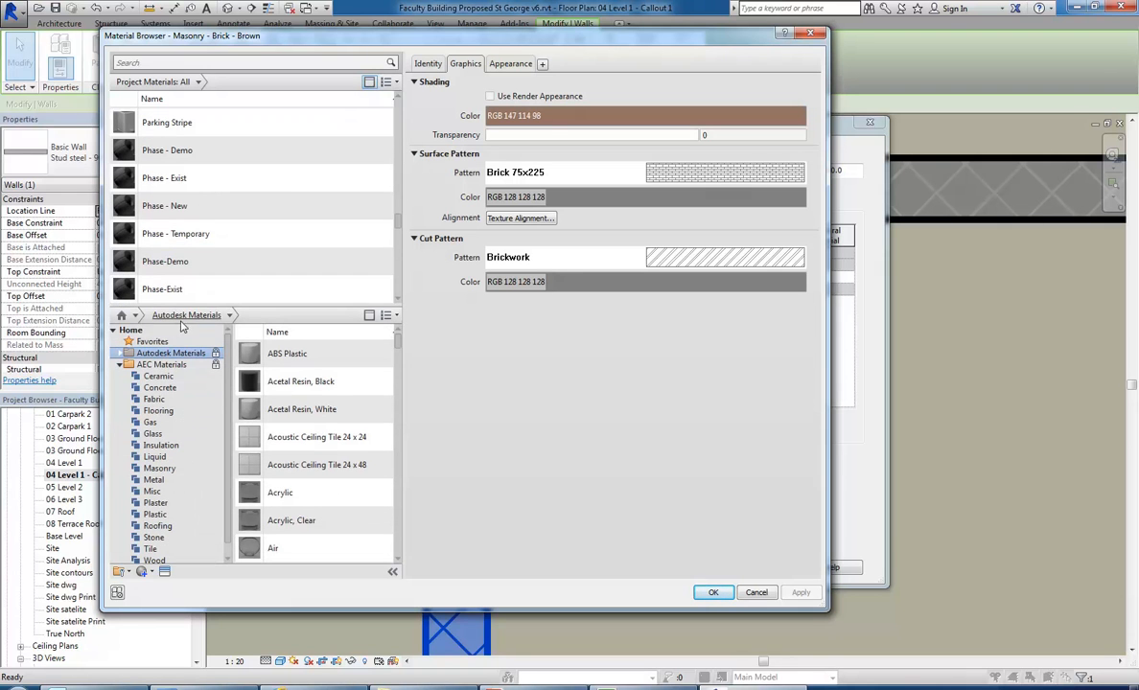
Step: Examine the material categories in the AEC Materials and Autodesk Materials libraries
{"action": "double_click", "coordinate": [134, 363]}
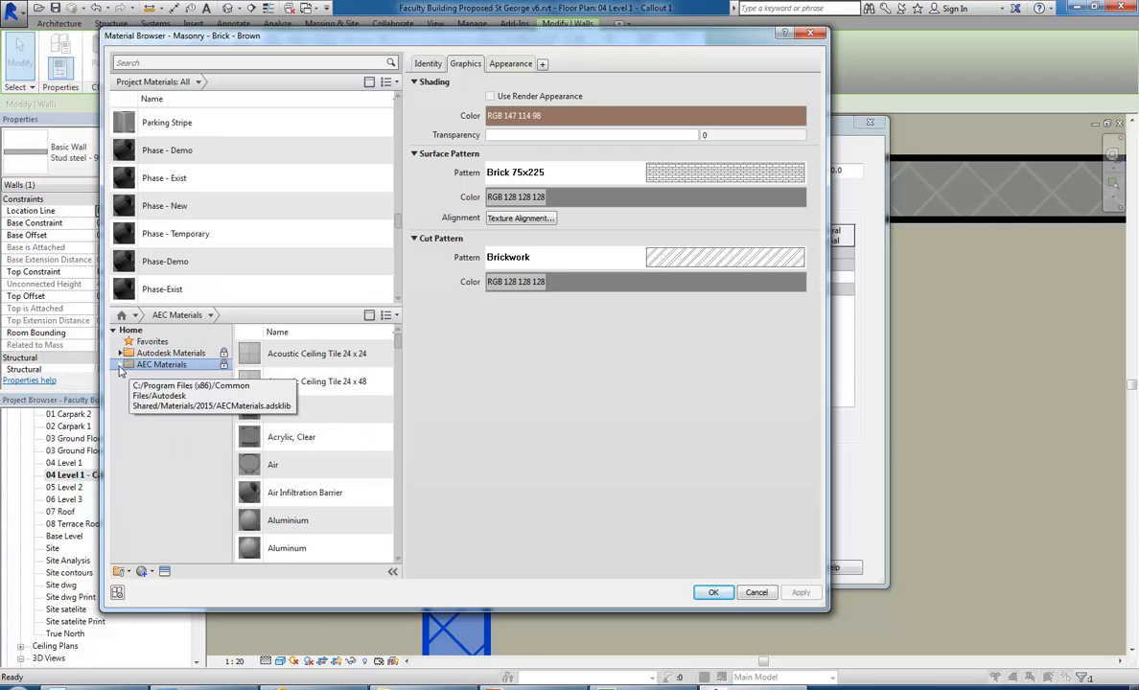
{"action": "left_click", "coordinate": [120, 365]}
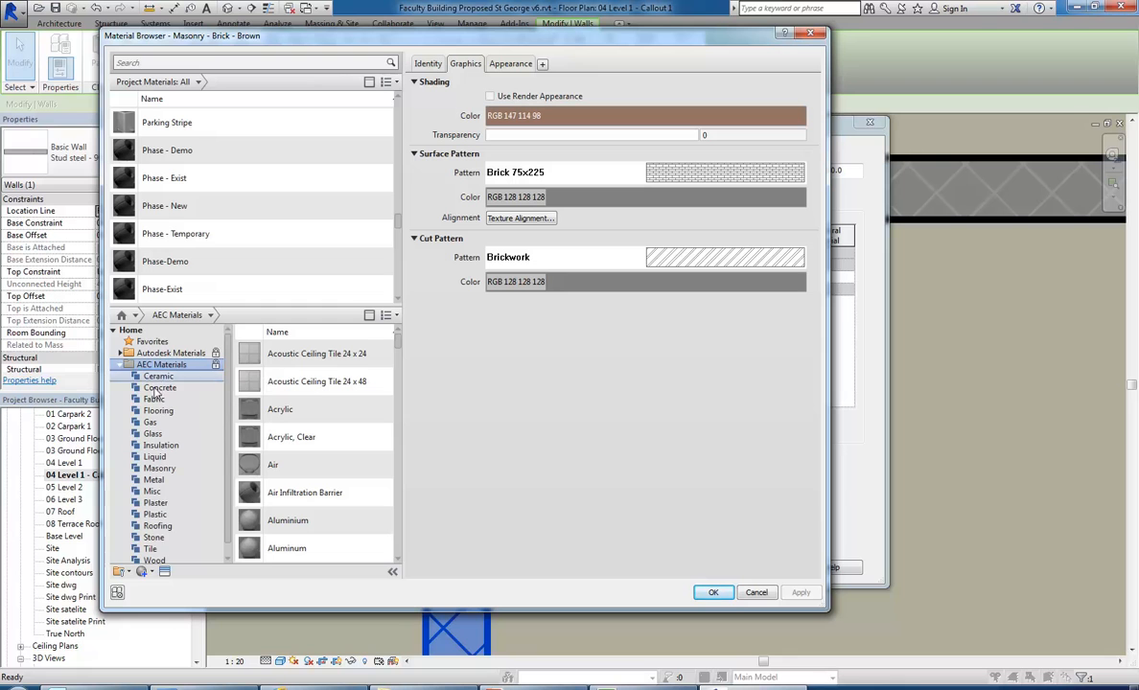
{"action": "left_click", "coordinate": [120, 365]}
{"action": "left_click", "coordinate": [120, 365]}
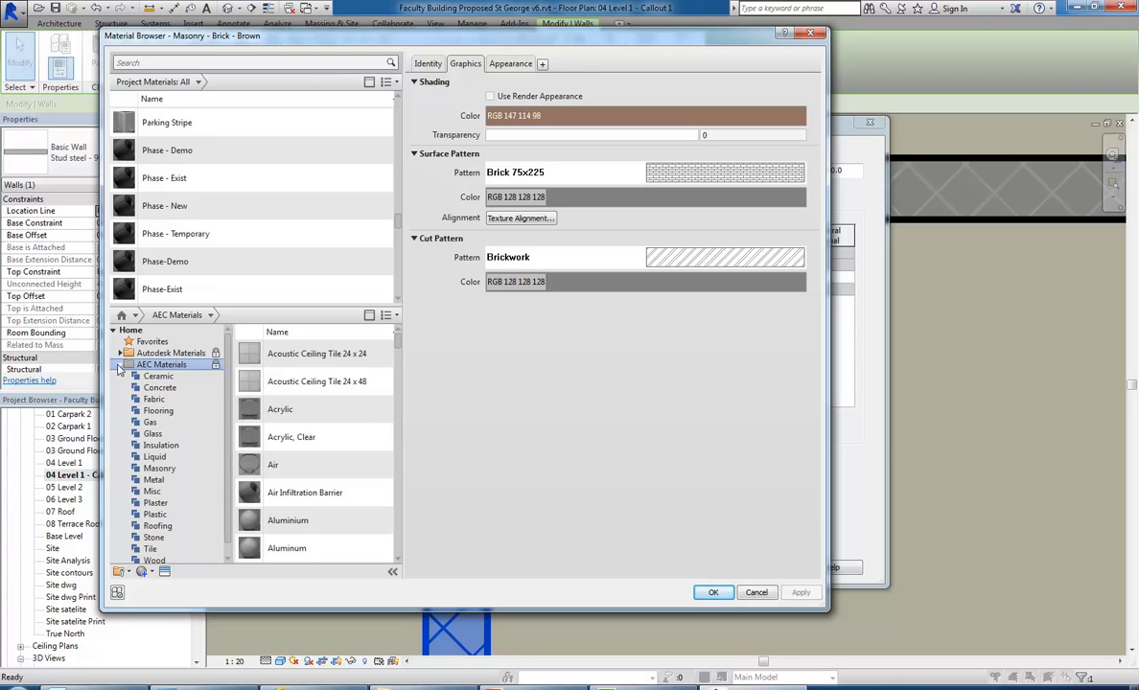
{"action": "left_click", "coordinate": [120, 365]}
{"action": "left_click", "coordinate": [120, 353]}
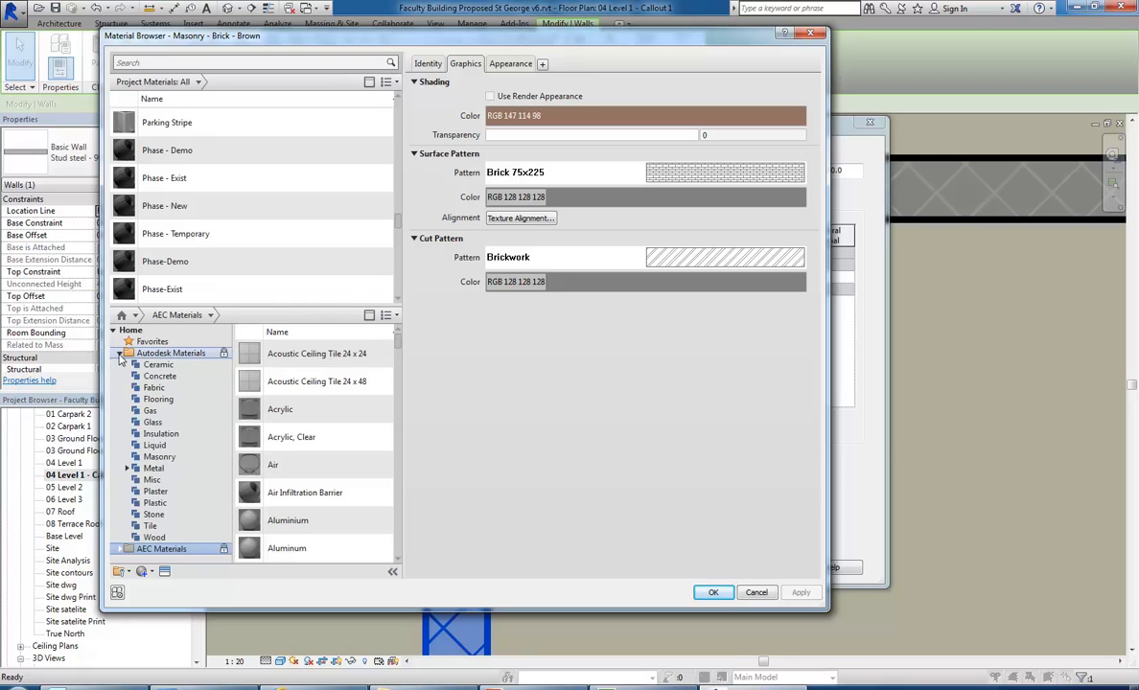
{"action": "left_click", "coordinate": [120, 354]}
{"action": "left_click", "coordinate": [120, 365]}
{"action": "left_click", "coordinate": [120, 366]}
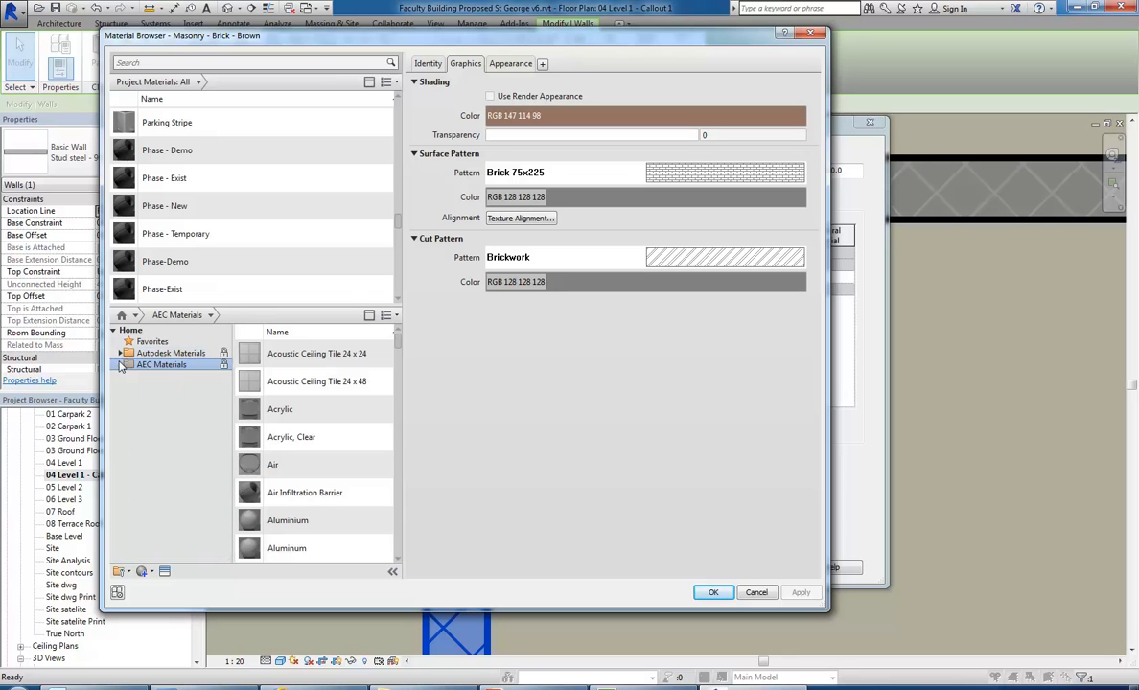
{"action": "left_click", "coordinate": [120, 354]}
{"action": "left_click", "coordinate": [120, 353]}
{"action": "left_click", "coordinate": [119, 354]}
{"action": "left_click", "coordinate": [119, 354]}
Step: Add the Plaster material from the Plaster category of the AEC Materials library to the project
{"action": "left_click", "coordinate": [120, 365]}
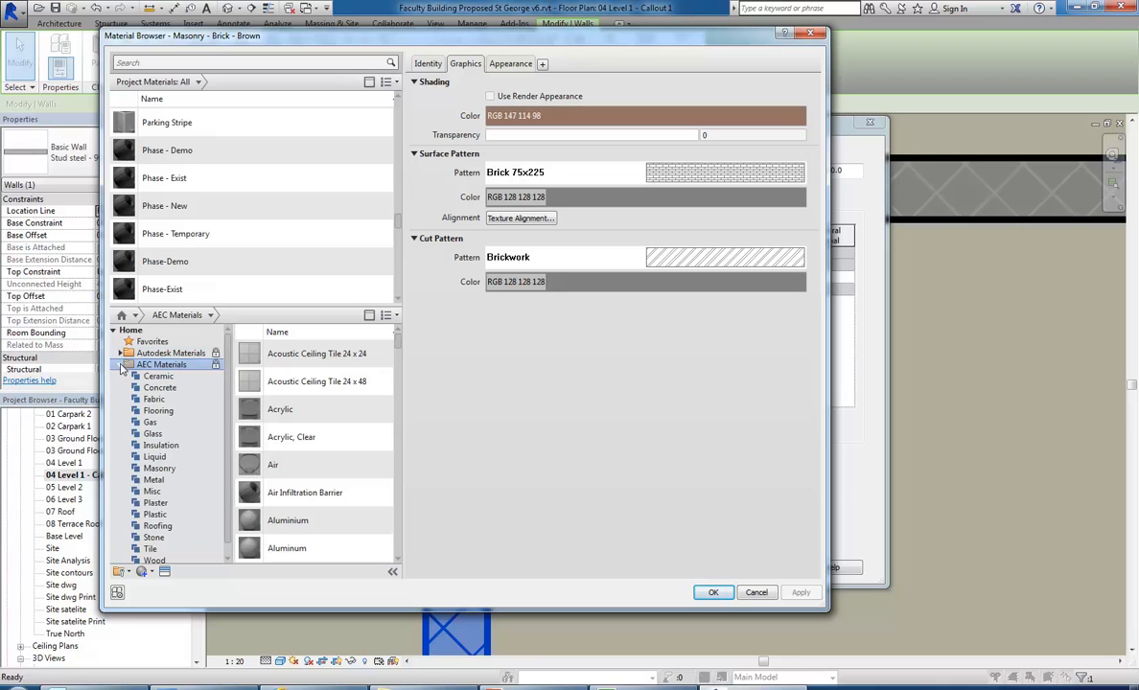
{"action": "left_click", "coordinate": [155, 503]}
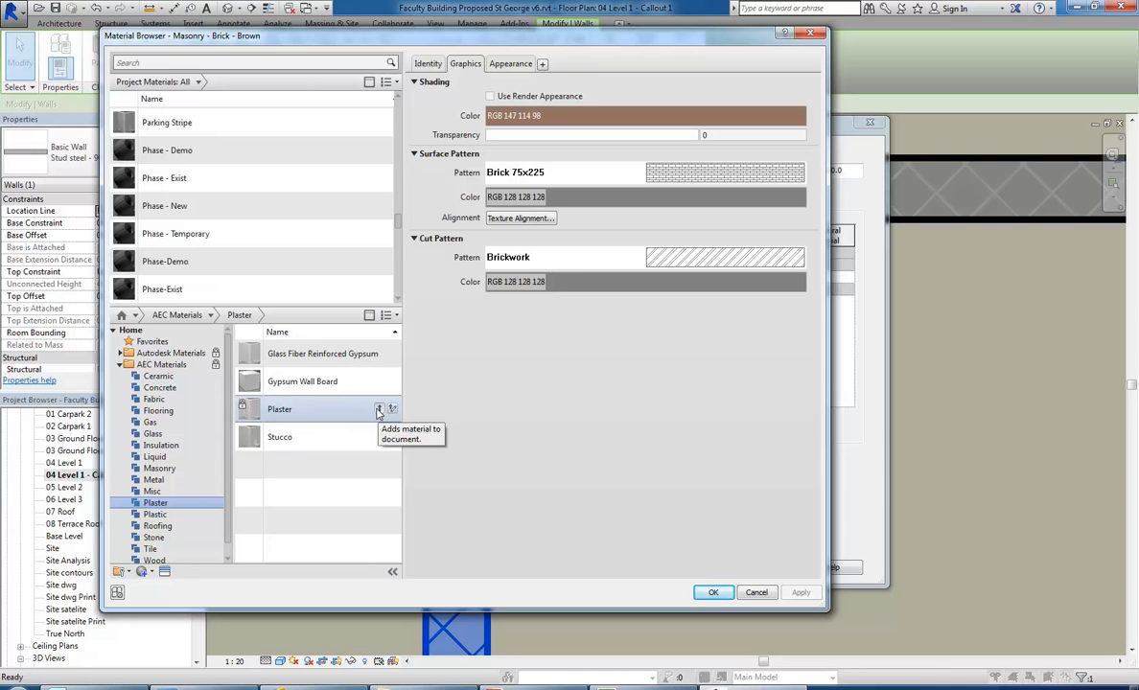
{"action": "left_click", "coordinate": [379, 410]}
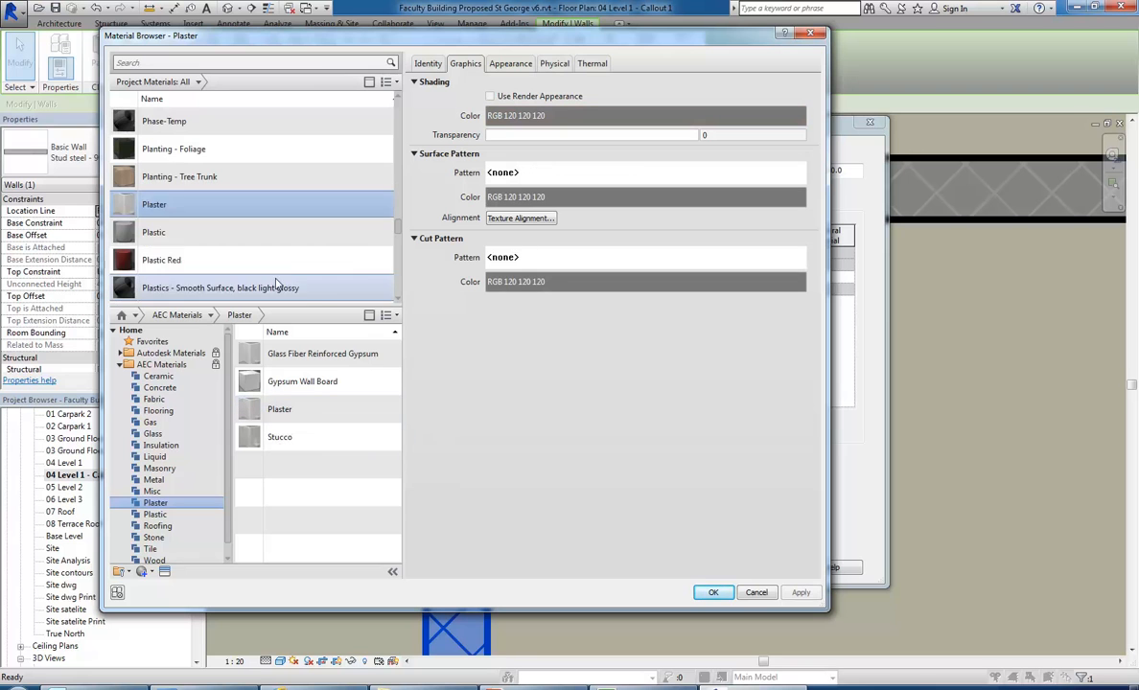
{"action": "scroll", "coordinate": [276, 251], "scroll_direction": "down", "scroll_amount": 1}
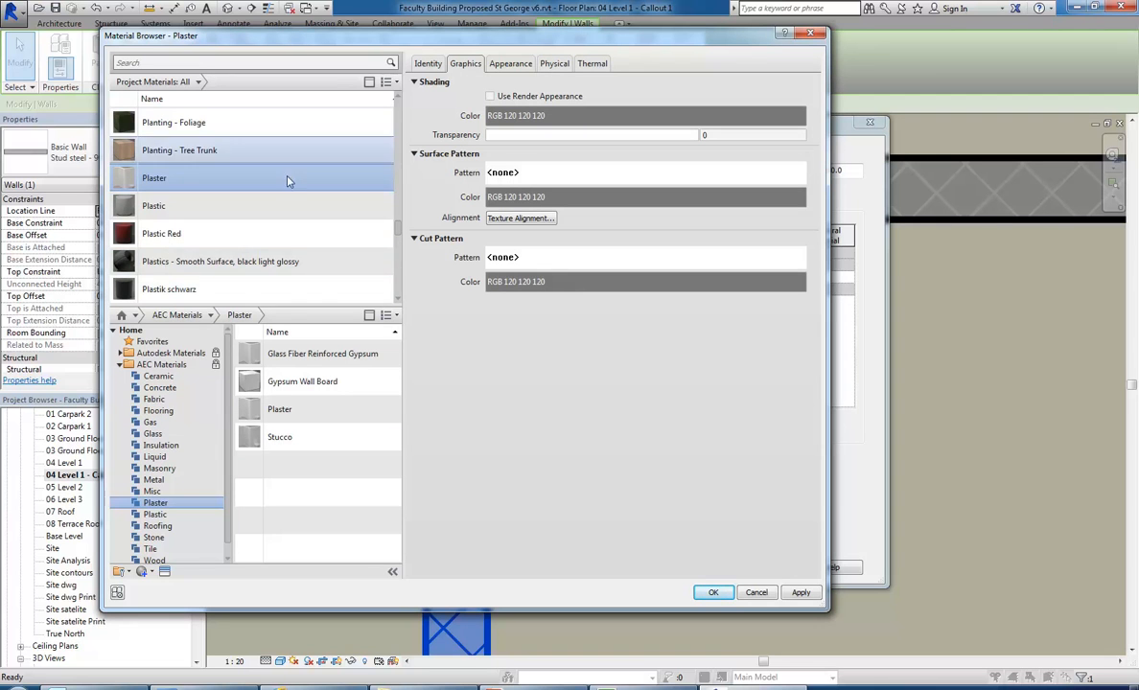
{"action": "scroll", "coordinate": [176, 190], "scroll_direction": "up", "scroll_amount": 1}
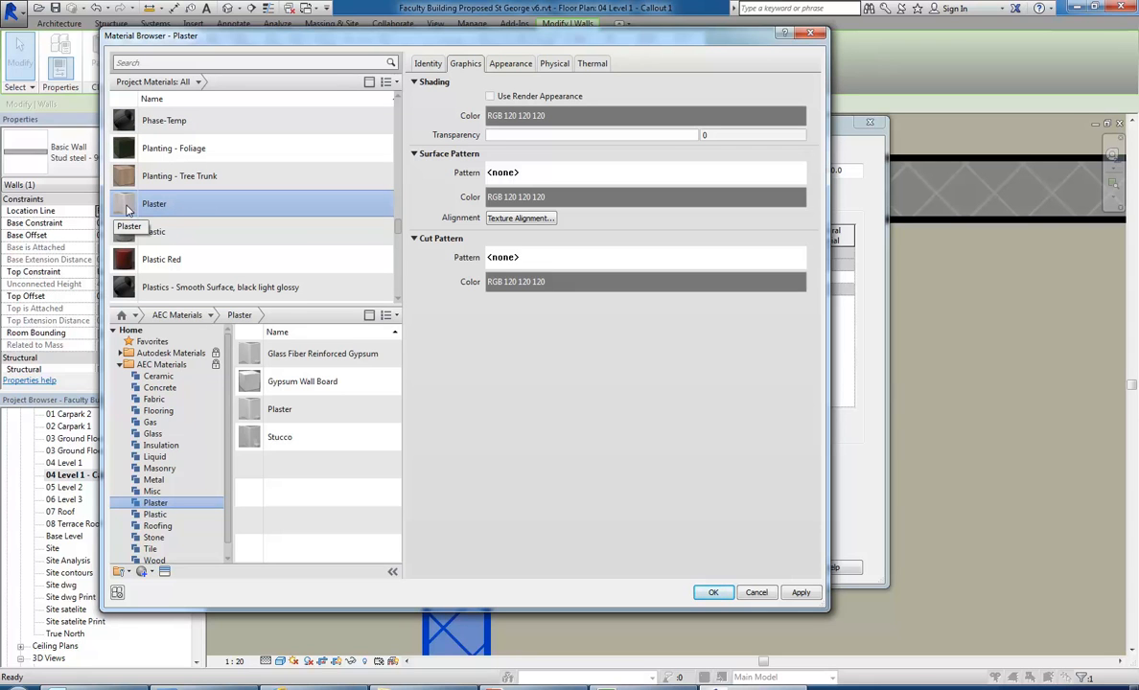
{"action": "scroll", "coordinate": [129, 206], "scroll_direction": "down", "scroll_amount": 1}
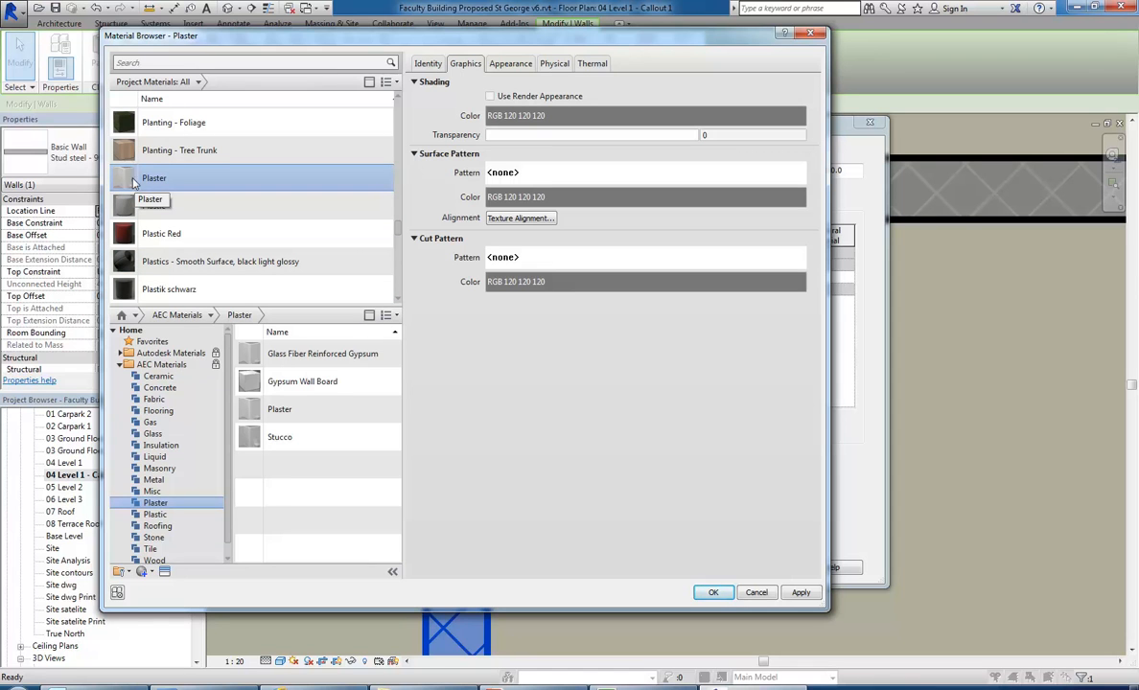
{"action": "scroll", "coordinate": [354, 97], "scroll_direction": "up", "scroll_amount": 1}
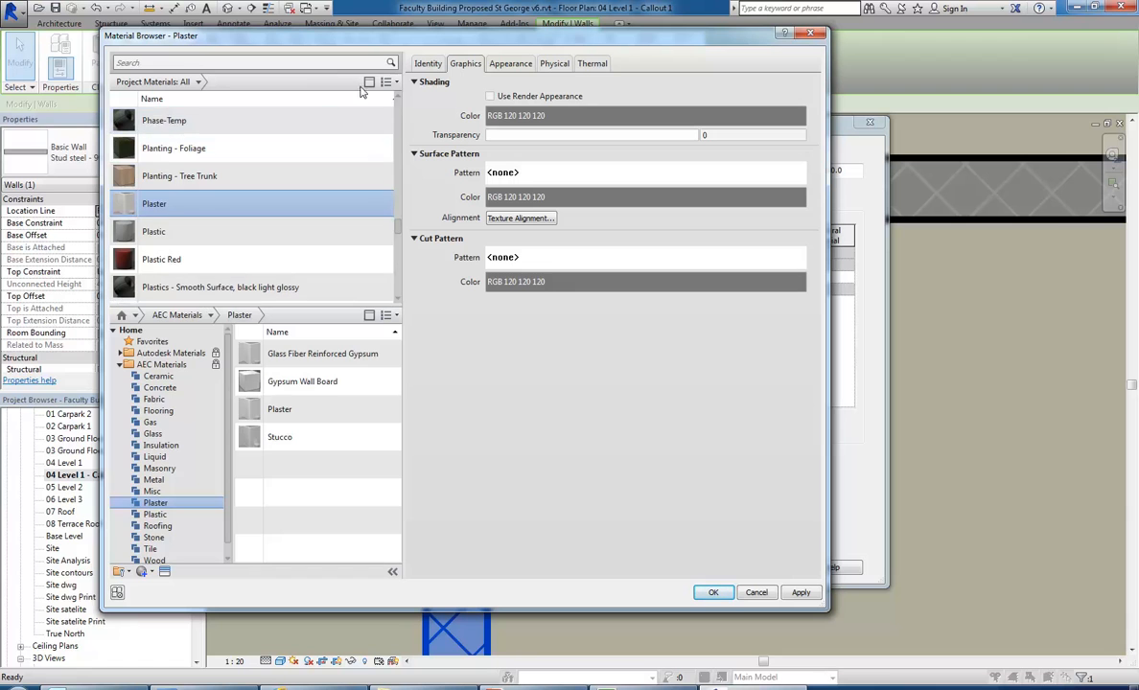
Step: Hide the material libraries and rename the project's Plaster material to Plasterboard
{"action": "left_click", "coordinate": [369, 82]}
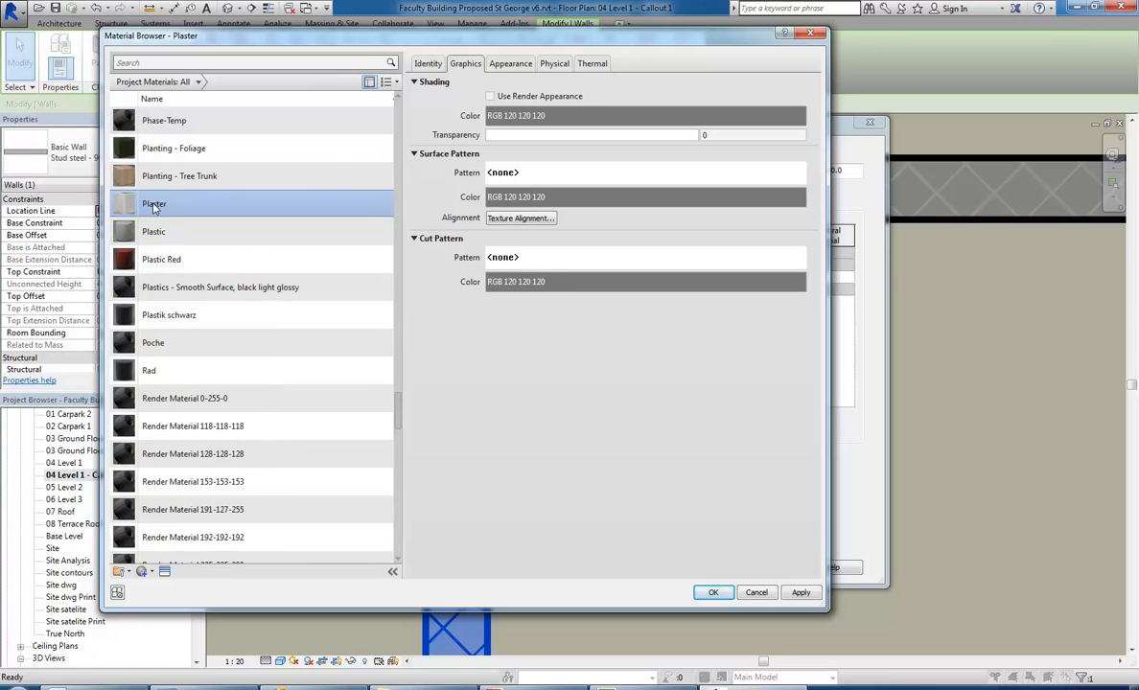
{"action": "right_click", "coordinate": [156, 205]}
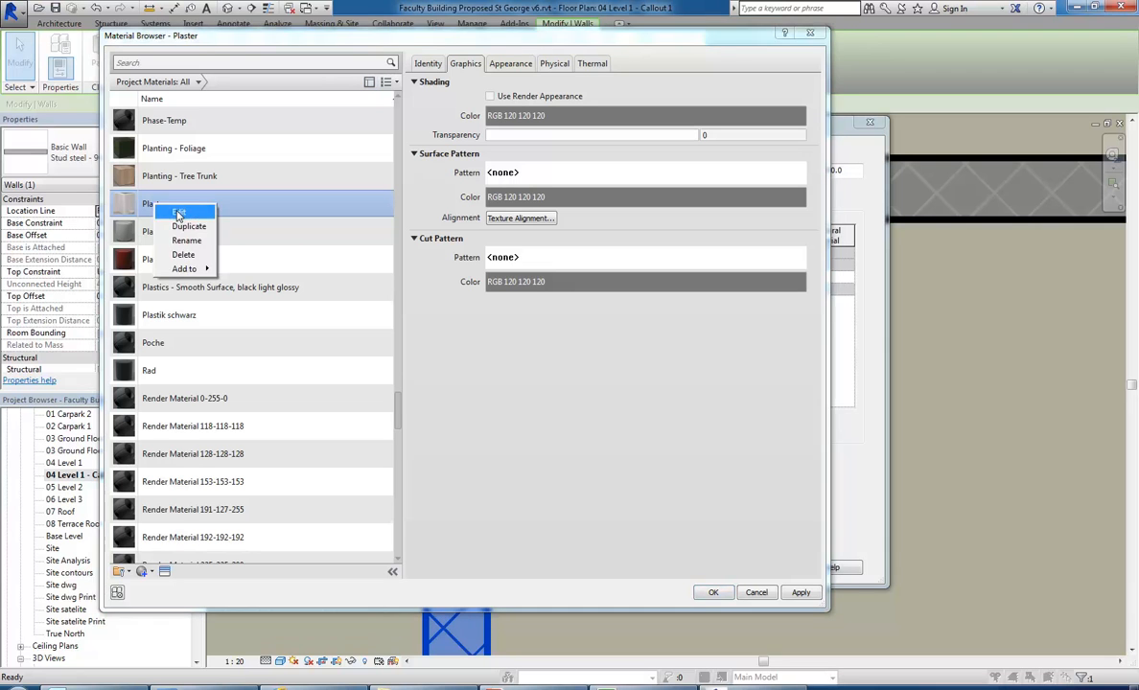
{"action": "left_click", "coordinate": [181, 212]}
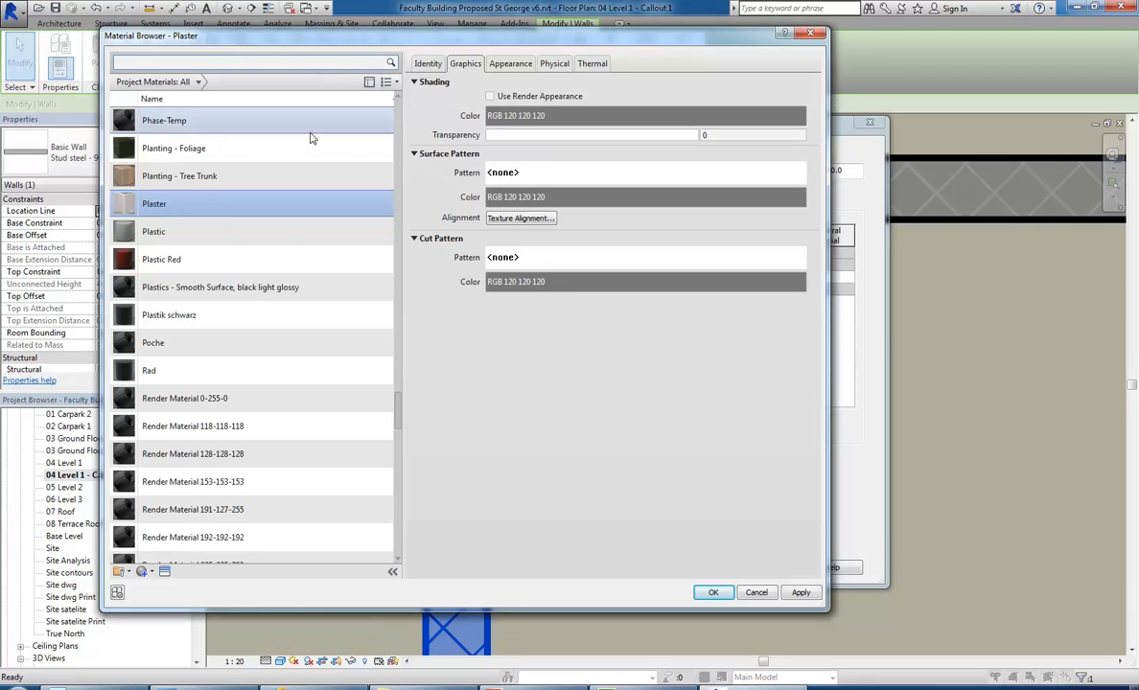
{"action": "right_click", "coordinate": [133, 197]}
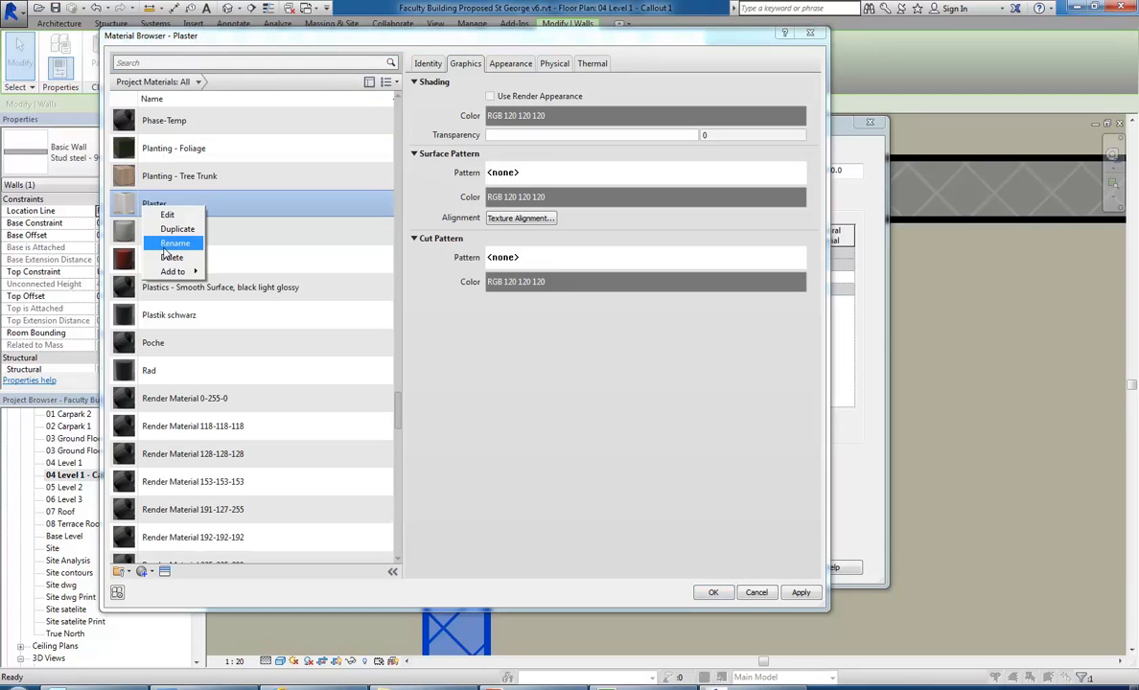
{"action": "left_click", "coordinate": [172, 244]}
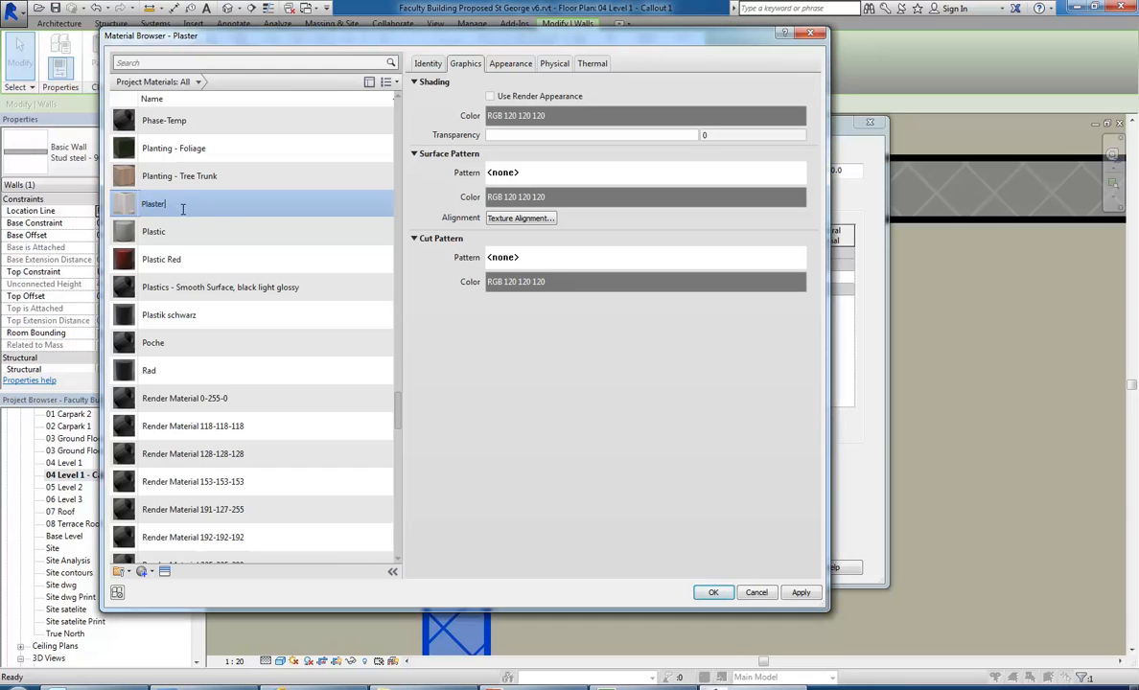
{"action": "type", "text": "board"}
{"action": "key", "text": "Return"}
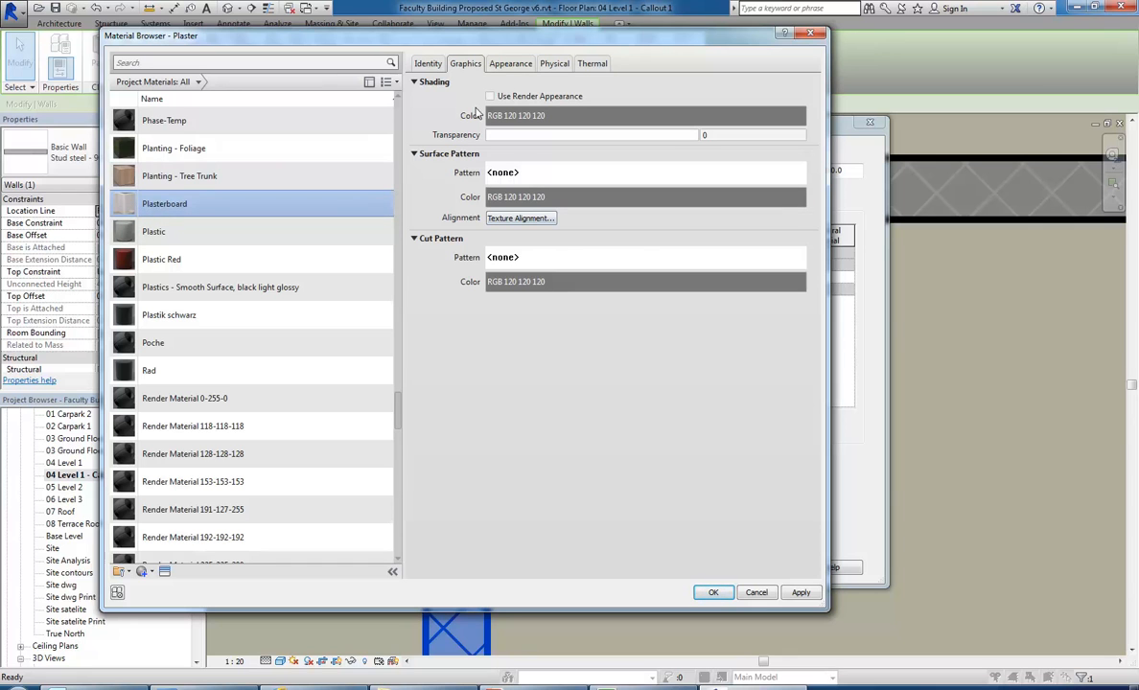
Step: Try the Masonry - Brick drafting fill as Plasterboard's surface pattern and reset it to no pattern
{"action": "left_click", "coordinate": [500, 172]}
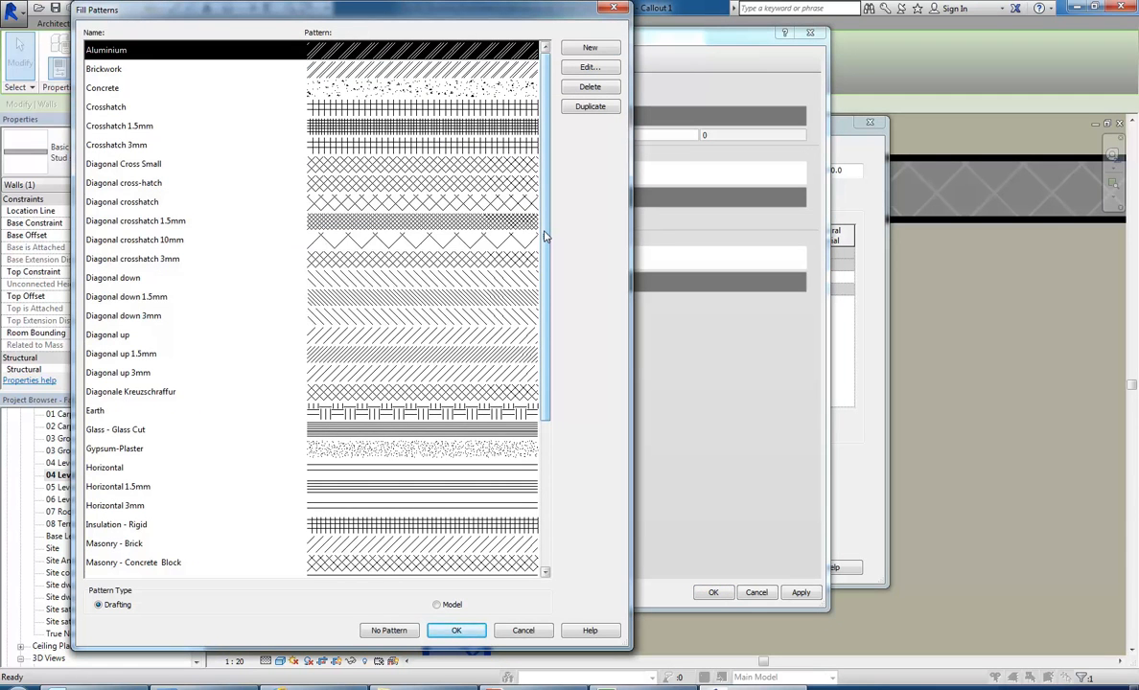
{"action": "left_click_drag", "start_coordinate": [544, 237], "coordinate": [518, 386]}
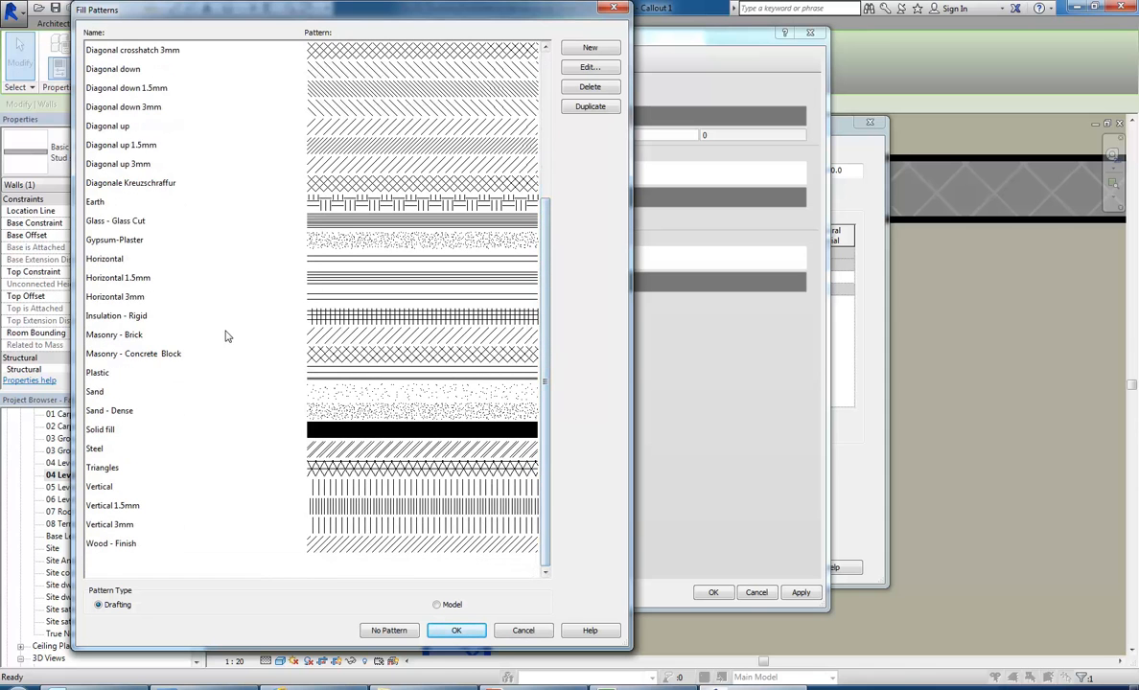
{"action": "left_click", "coordinate": [117, 337]}
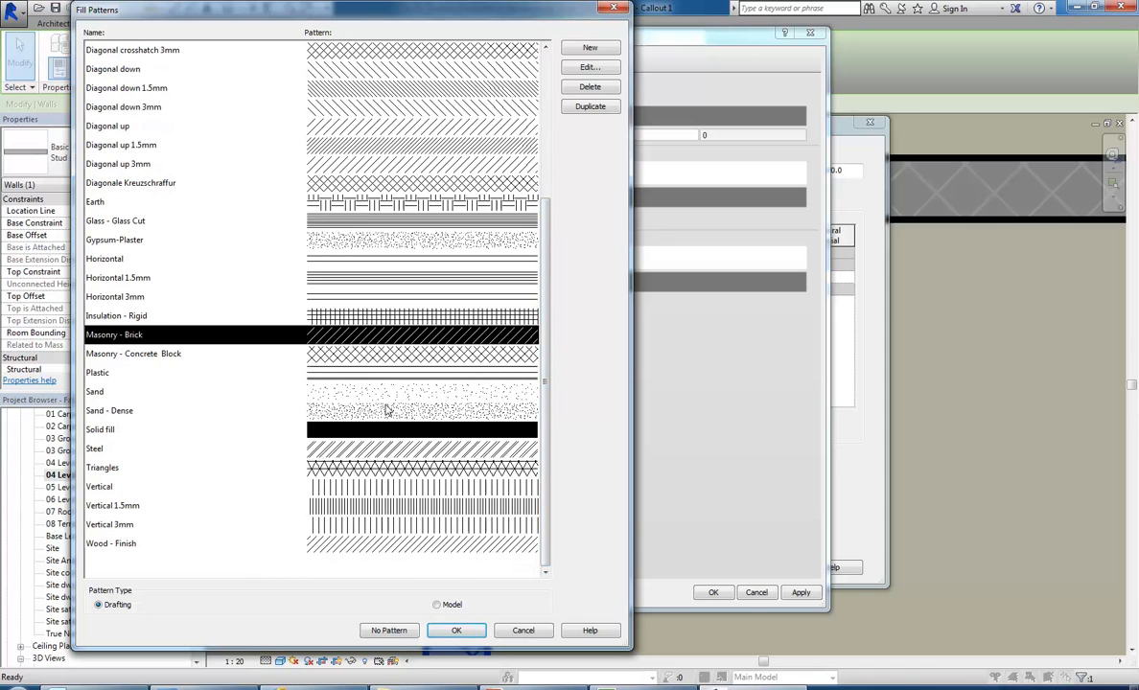
{"action": "left_click", "coordinate": [457, 630]}
{"action": "left_click", "coordinate": [644, 169]}
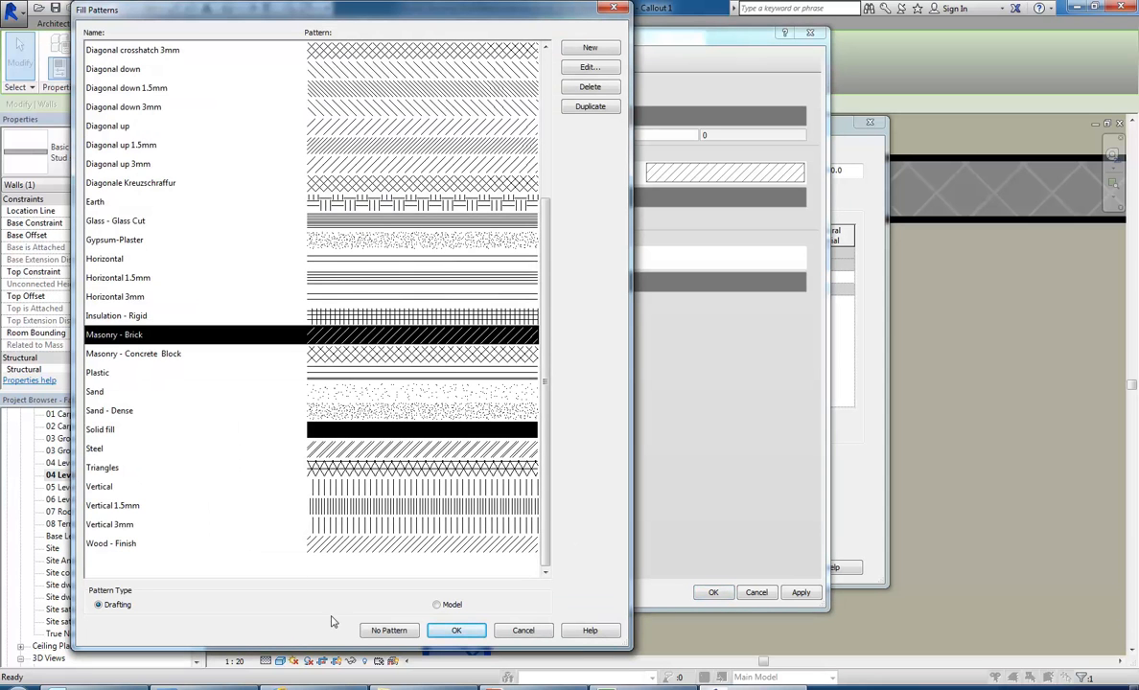
{"action": "left_click", "coordinate": [389, 631]}
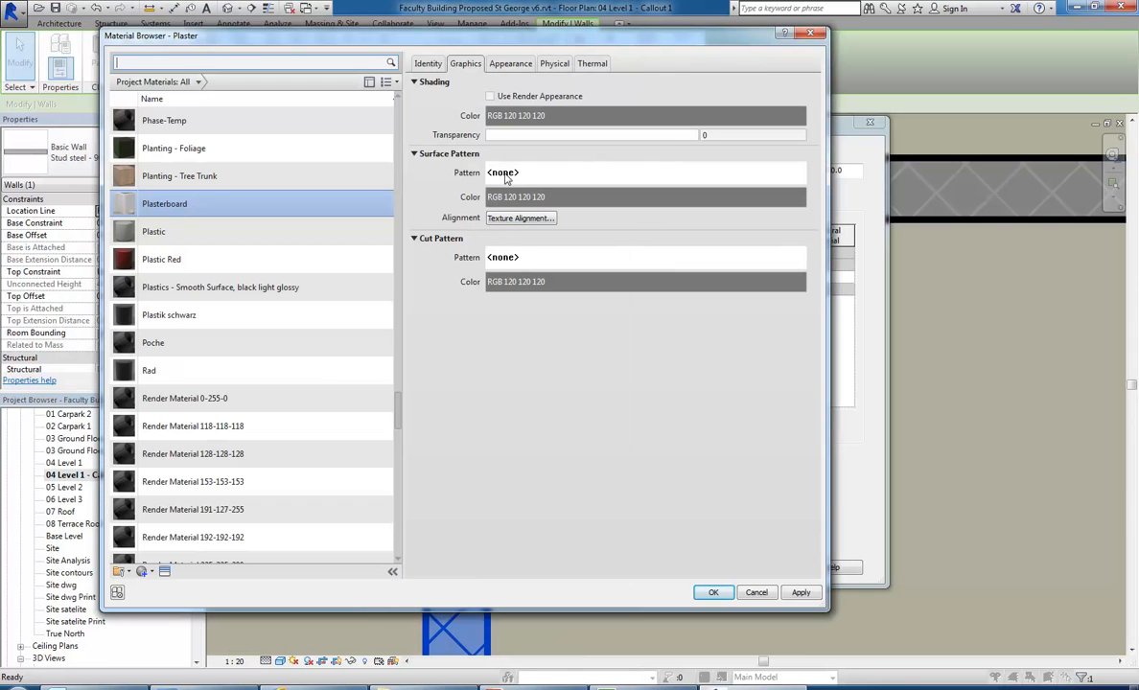
Step: Set Plasterboard's cut pattern to the Gypsum-Plaster drafting fill and accept the material for the wall's exterior finish layer
{"action": "left_click", "coordinate": [499, 259]}
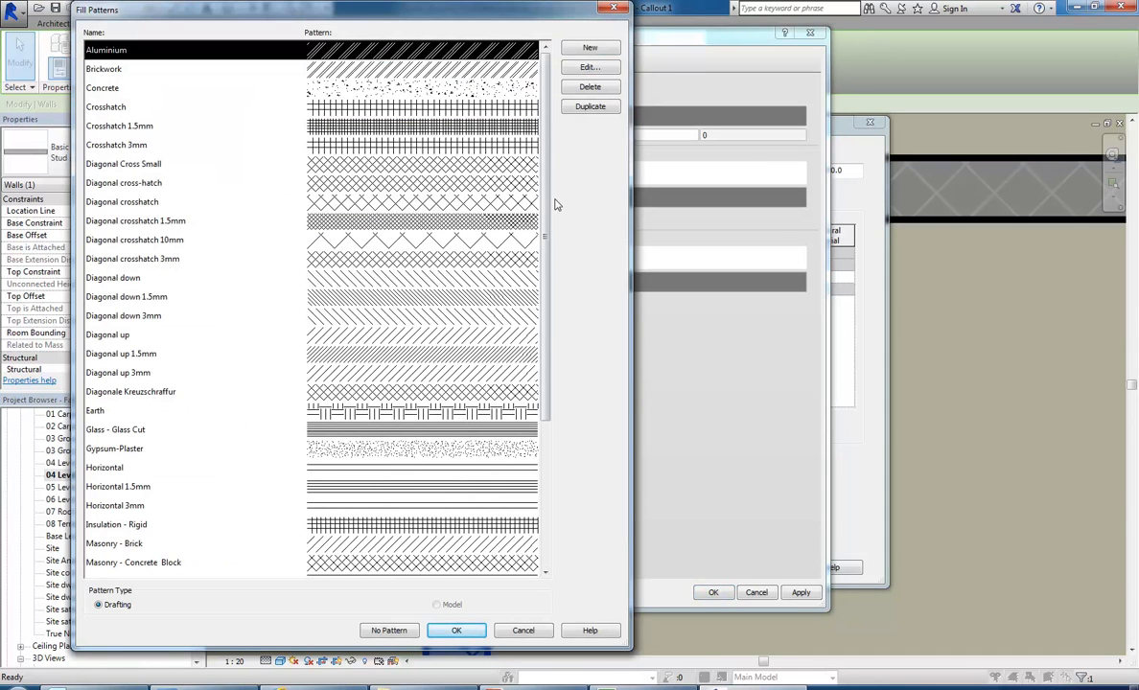
{"action": "left_click_drag", "start_coordinate": [542, 240], "coordinate": [566, 358]}
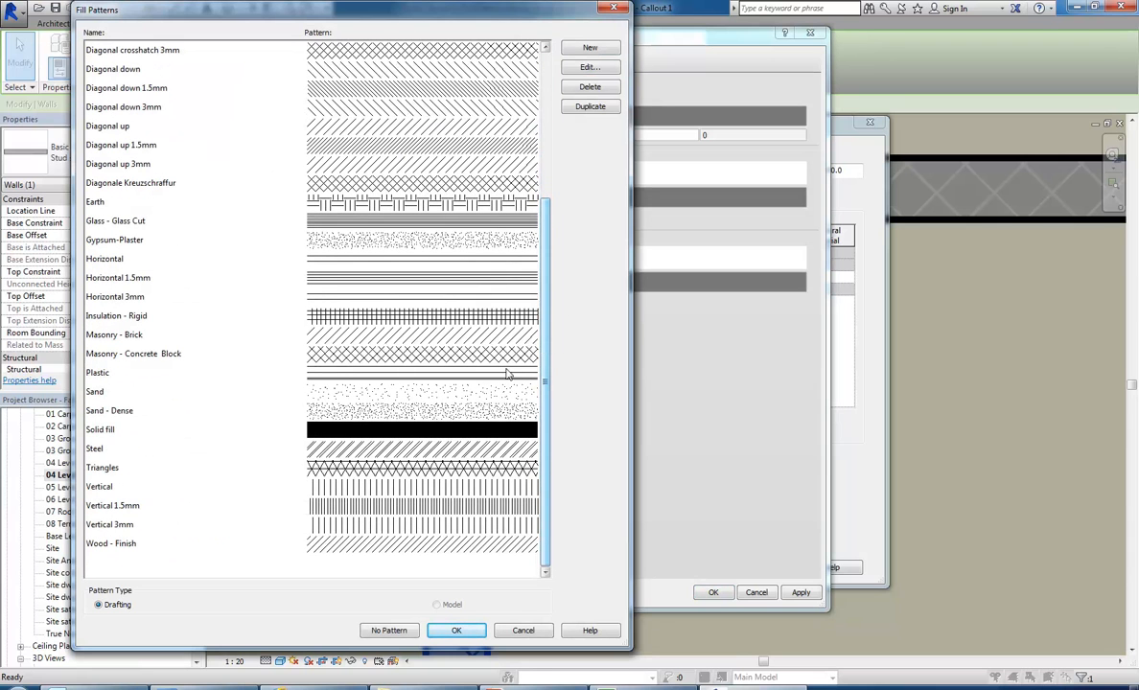
{"action": "left_click", "coordinate": [96, 391]}
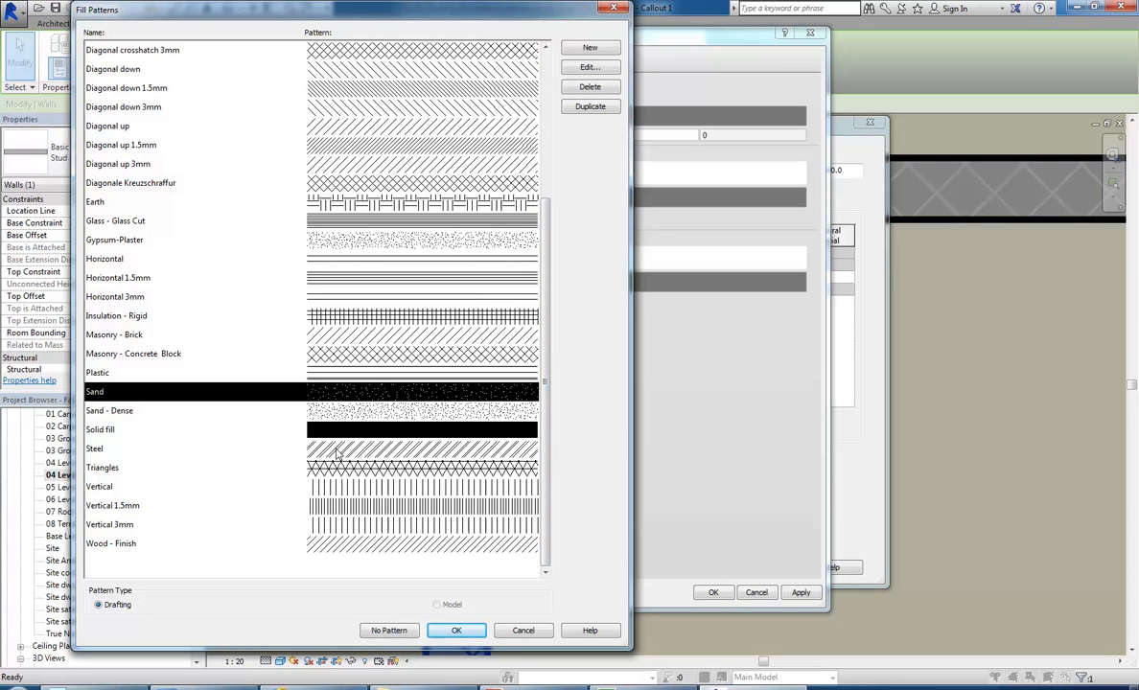
{"action": "left_click", "coordinate": [121, 241]}
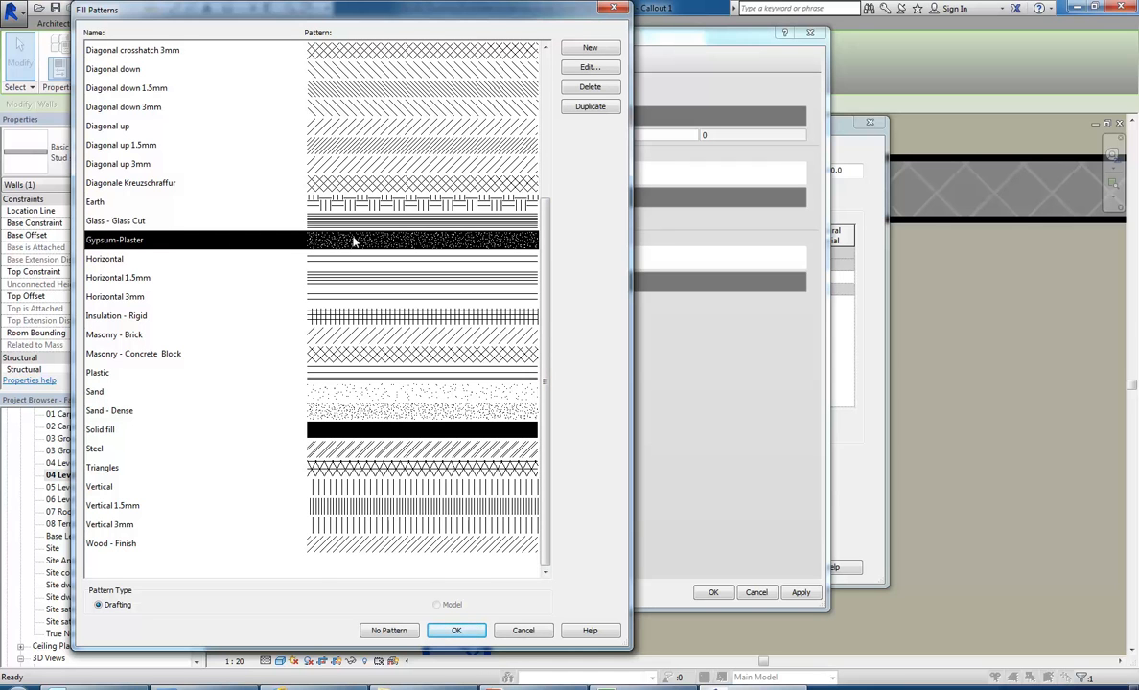
{"action": "left_click", "coordinate": [452, 630]}
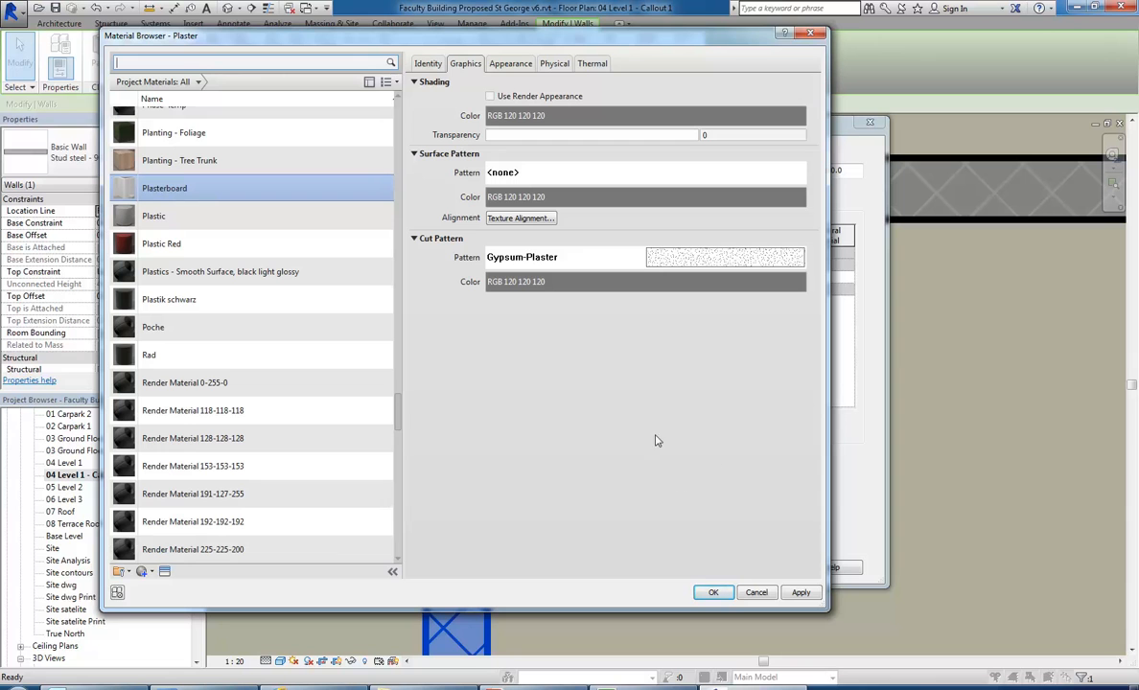
{"action": "left_click", "coordinate": [713, 593]}
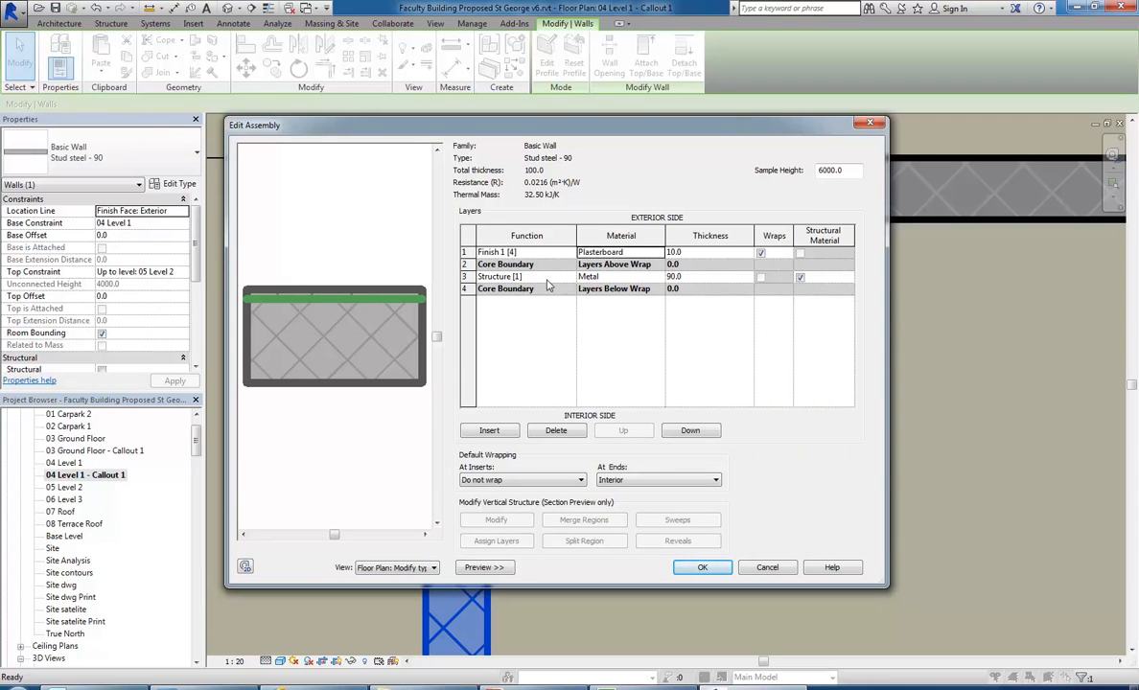
Step: Insert a layer on the interior side of the core in the Stud steel - 90 wall and set its function to Finish 2 [5]
{"action": "left_click", "coordinate": [488, 432]}
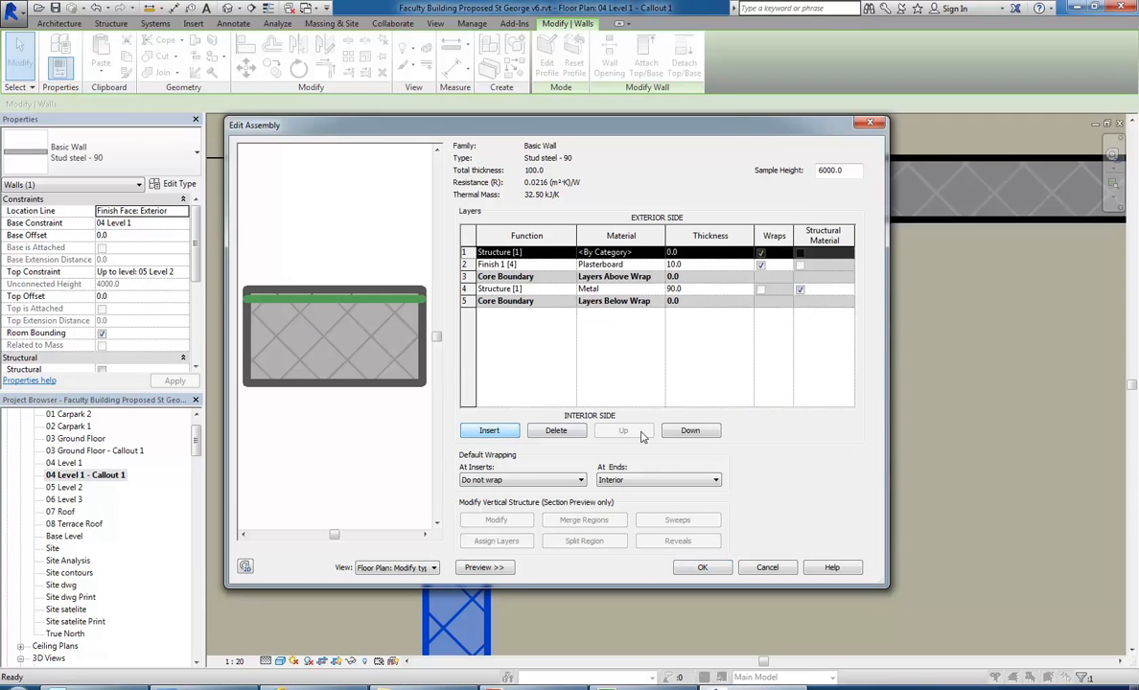
{"action": "left_click", "coordinate": [696, 431]}
{"action": "left_click", "coordinate": [692, 432]}
{"action": "left_click", "coordinate": [692, 431]}
{"action": "left_click", "coordinate": [692, 432]}
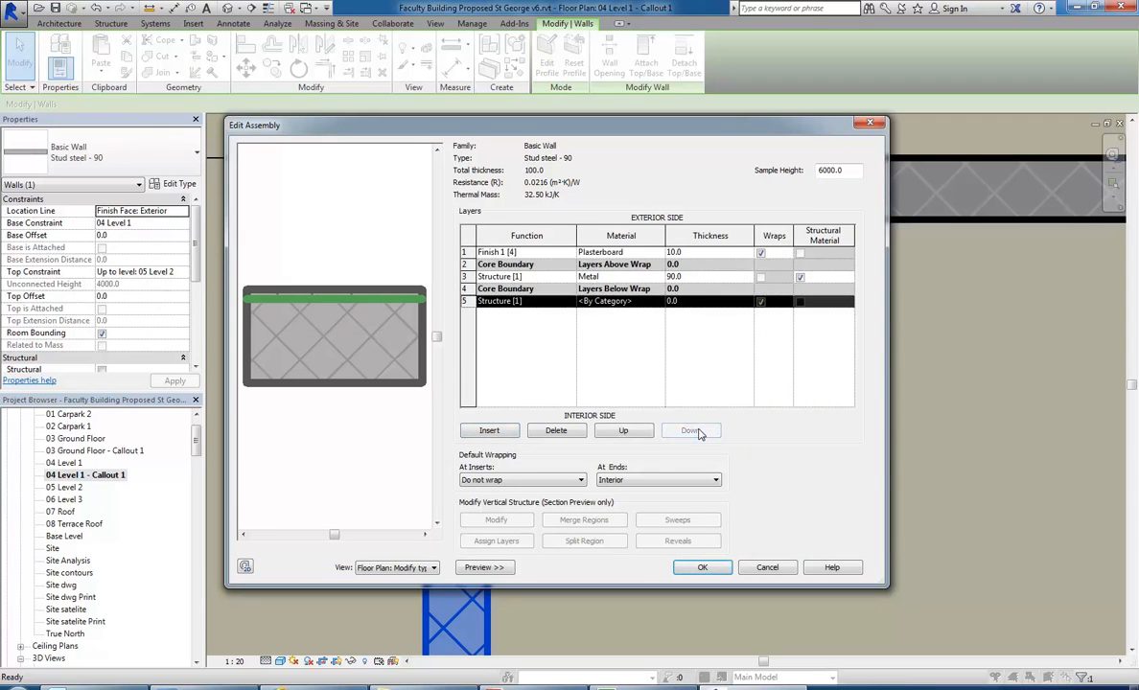
{"action": "left_click", "coordinate": [510, 301]}
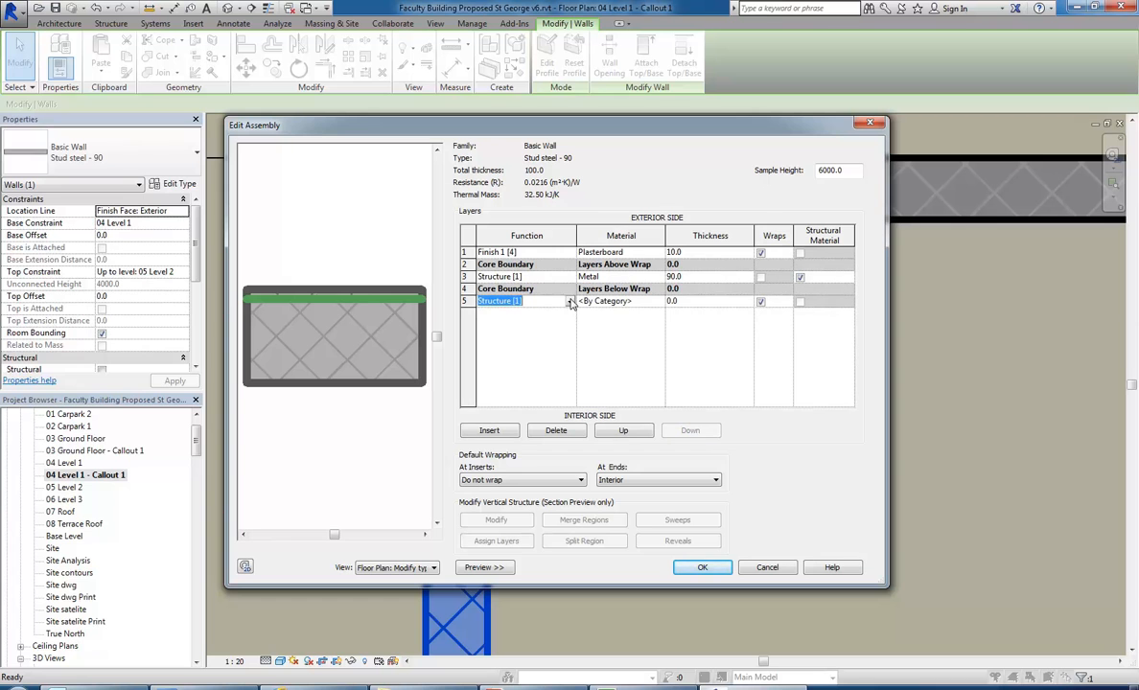
{"action": "left_click", "coordinate": [569, 301]}
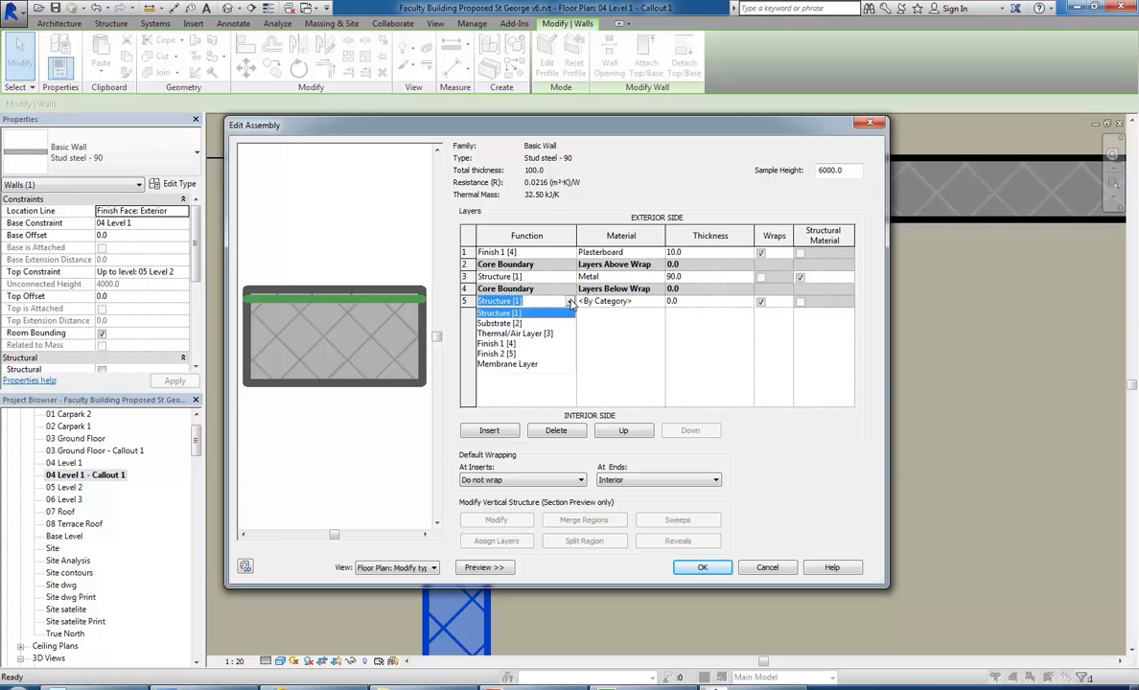
{"action": "left_click", "coordinate": [497, 354]}
Step: Change the function of the exterior Plasterboard layer to Finish 2 [5]
{"action": "left_click", "coordinate": [536, 253]}
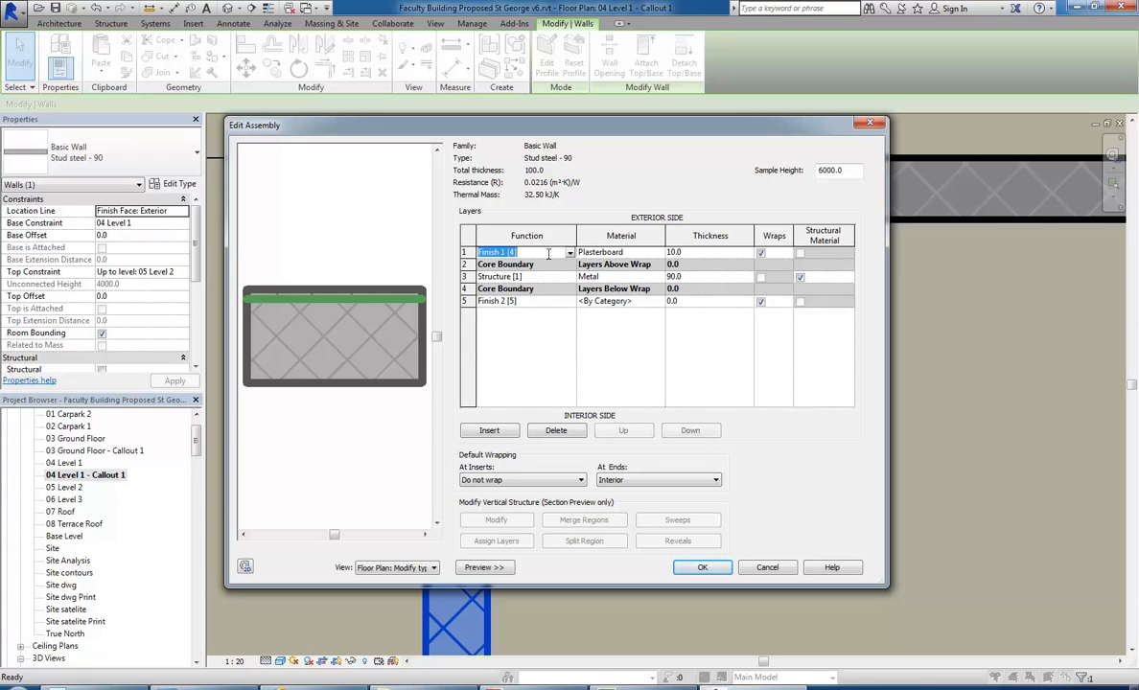
{"action": "left_click", "coordinate": [527, 251]}
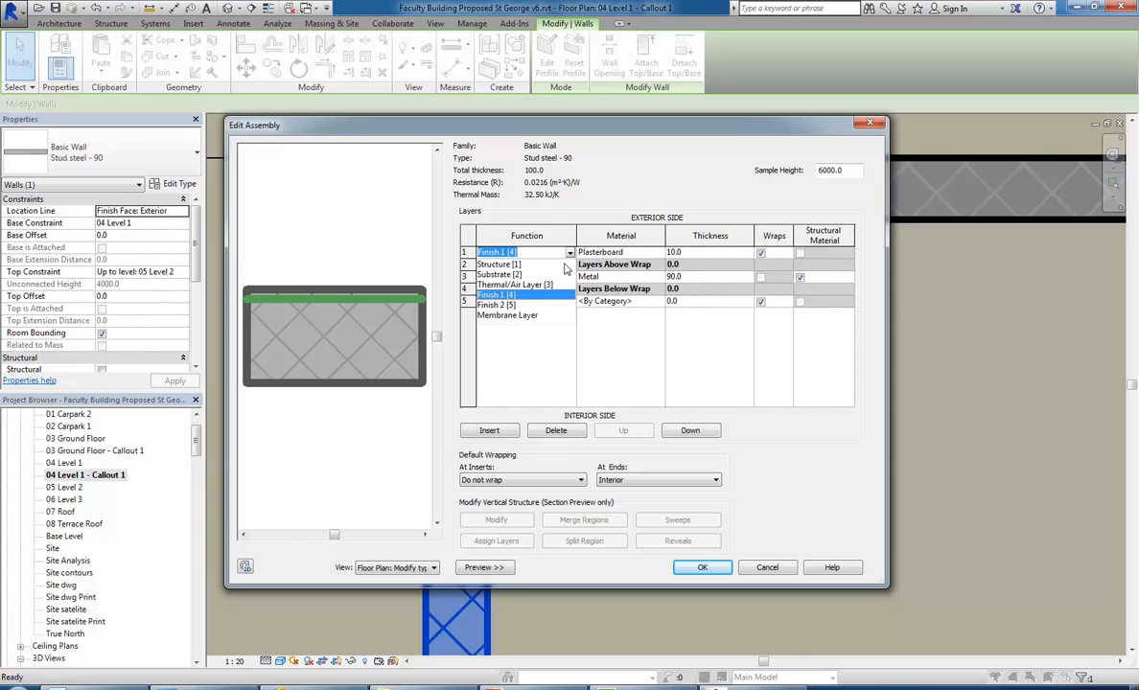
{"action": "left_click", "coordinate": [498, 305]}
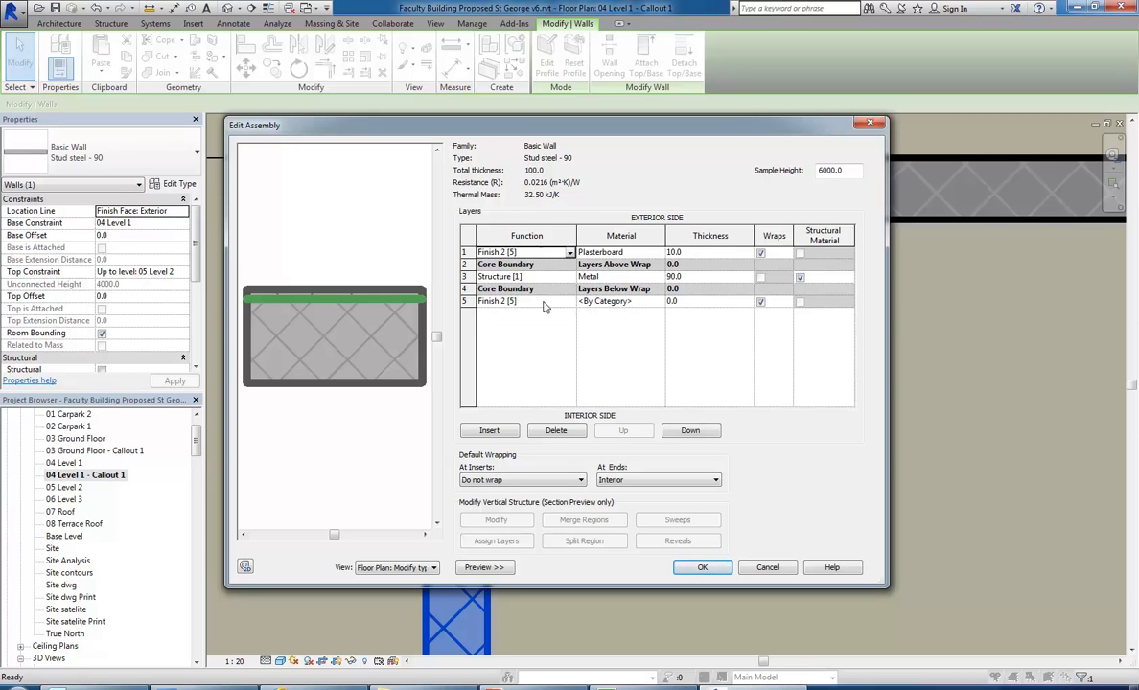
{"action": "left_click", "coordinate": [544, 303]}
{"action": "left_click", "coordinate": [615, 302]}
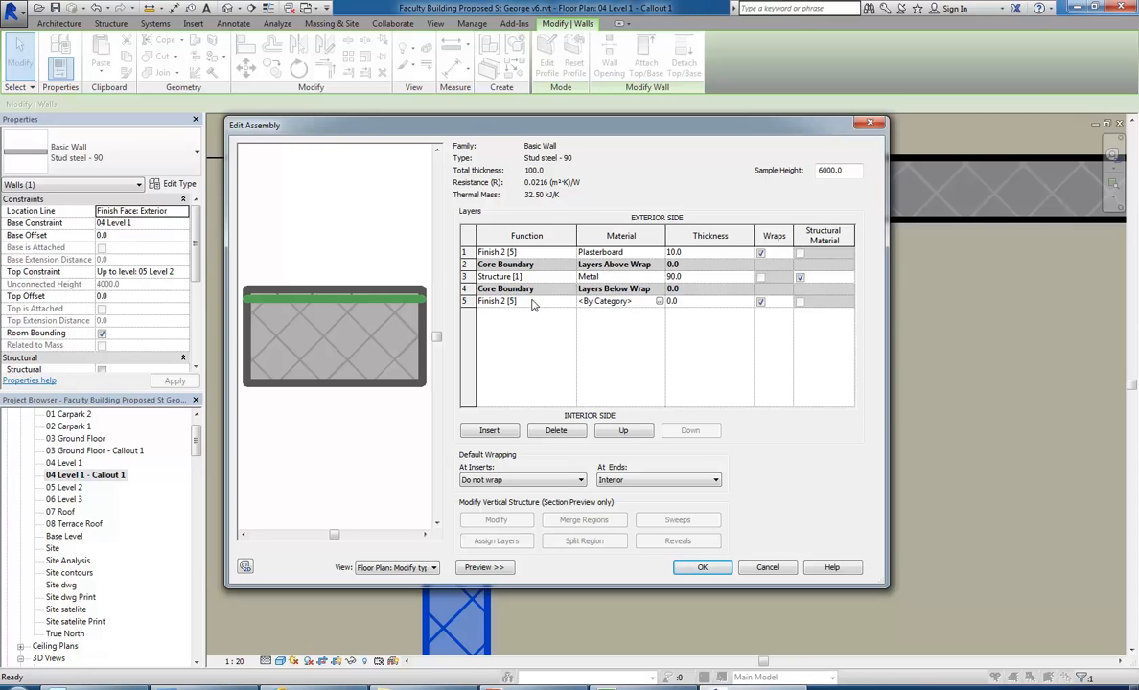
{"action": "left_click", "coordinate": [534, 253]}
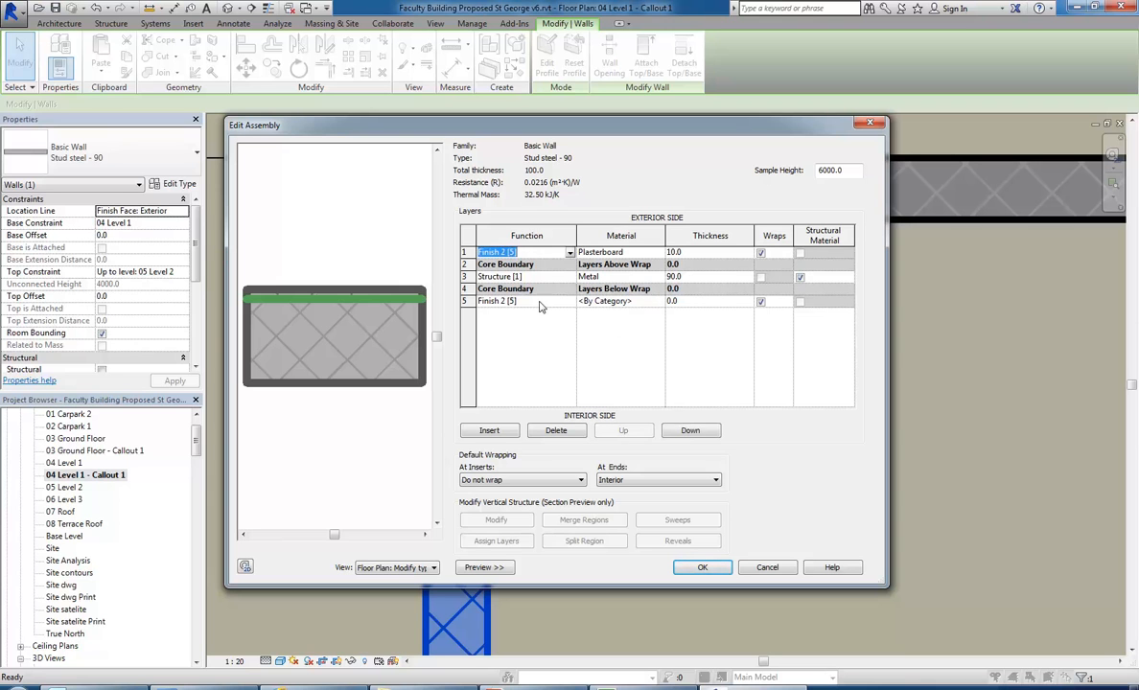
Step: Assign Plasterboard to the interior Finish 2 [5] layer and set its thickness to 10 mm
{"action": "left_click", "coordinate": [609, 301]}
{"action": "left_click", "coordinate": [659, 301]}
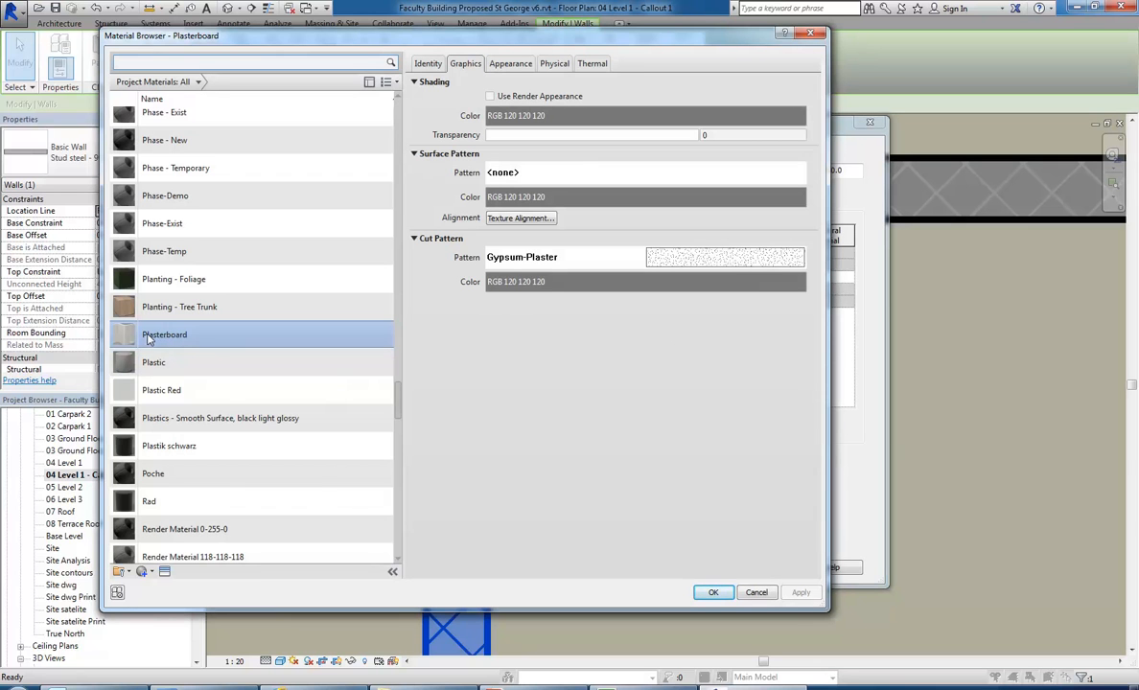
{"action": "left_click", "coordinate": [714, 593]}
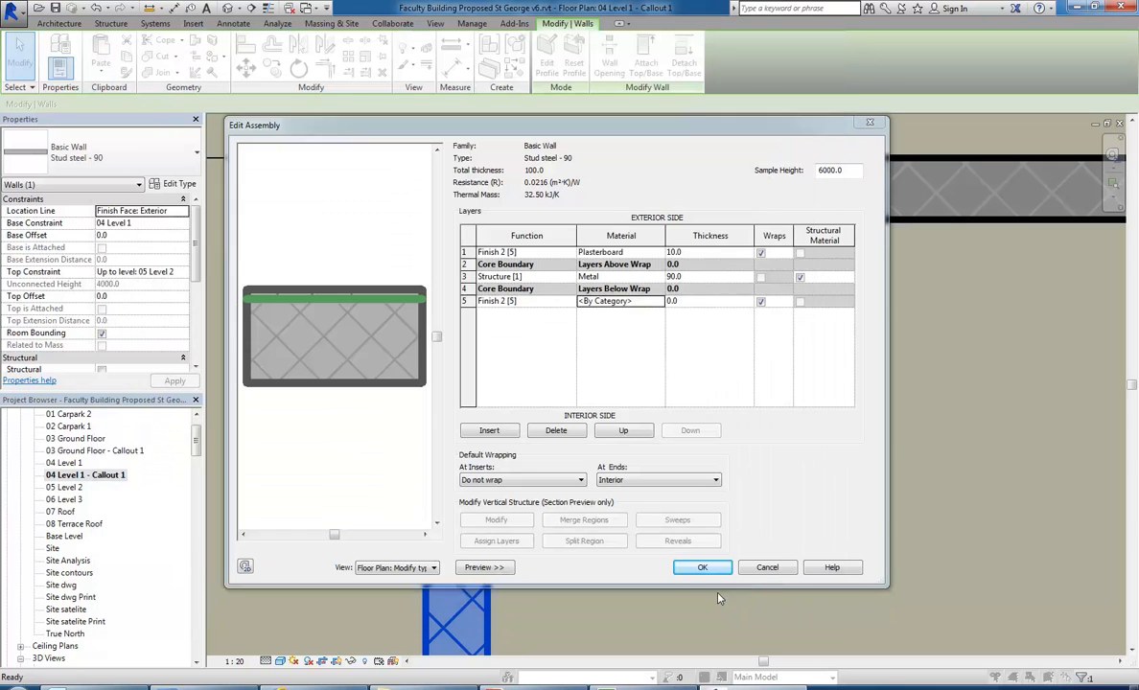
{"action": "left_click", "coordinate": [688, 301]}
{"action": "type", "text": "10"}
Step: Set the Metal structure layer's thickness to 70 mm and accept the wall assembly and type properties
{"action": "left_click", "coordinate": [693, 277]}
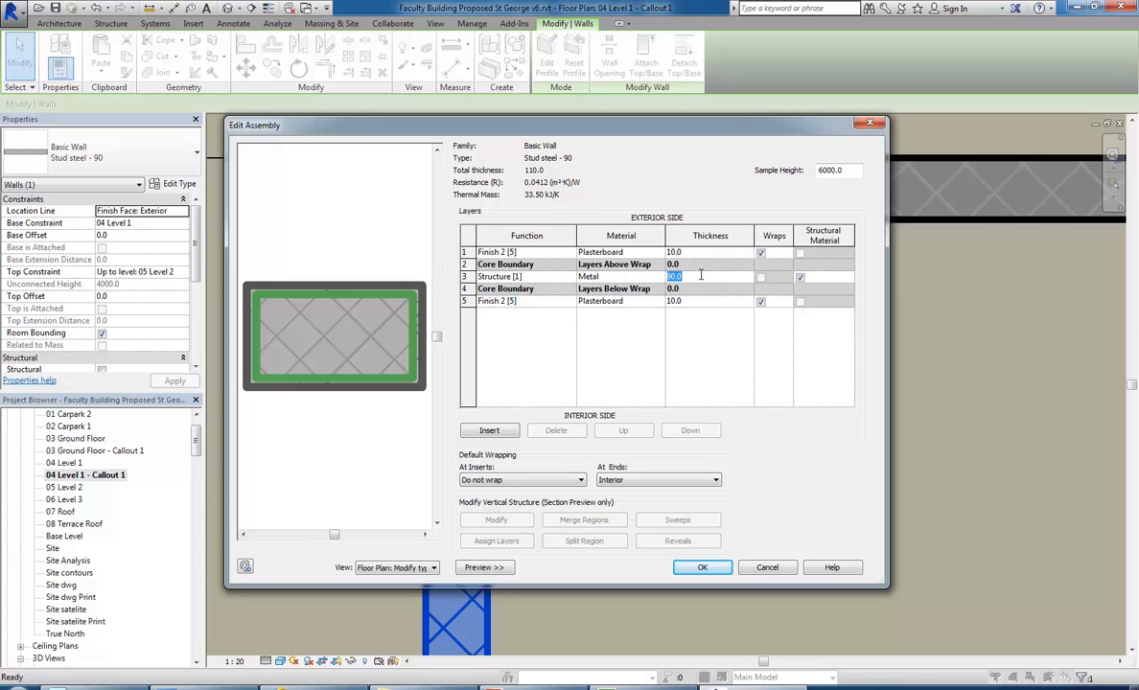
{"action": "type", "text": "70"}
{"action": "left_click", "coordinate": [640, 277]}
{"action": "left_click", "coordinate": [701, 277]}
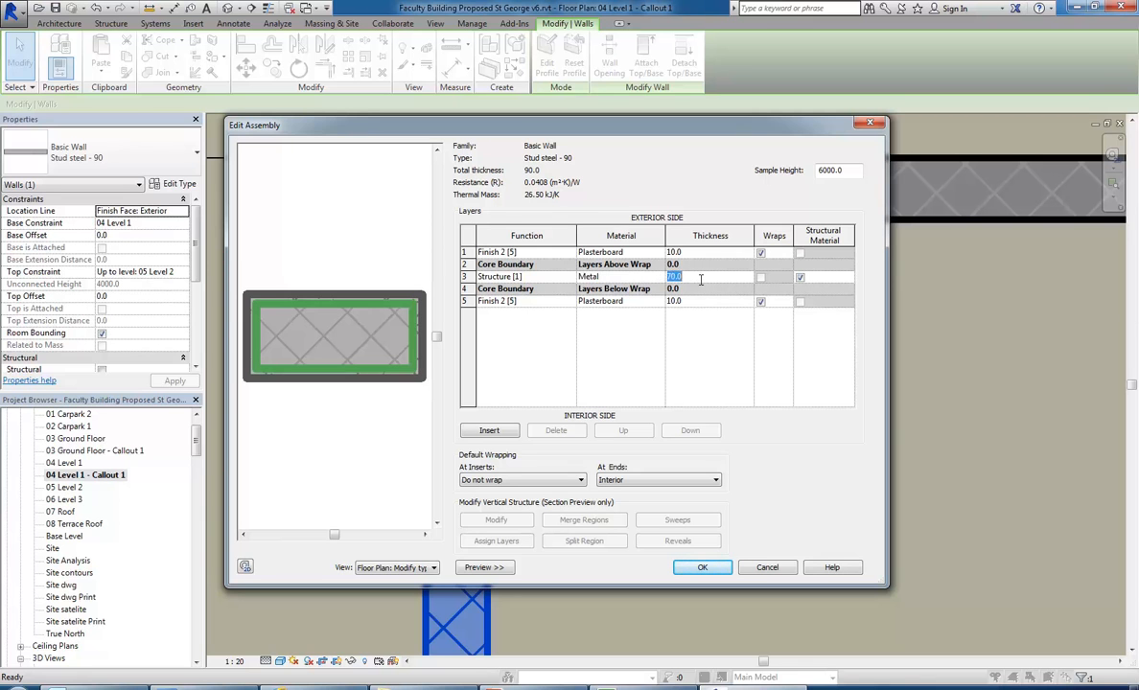
{"action": "left_click", "coordinate": [715, 570]}
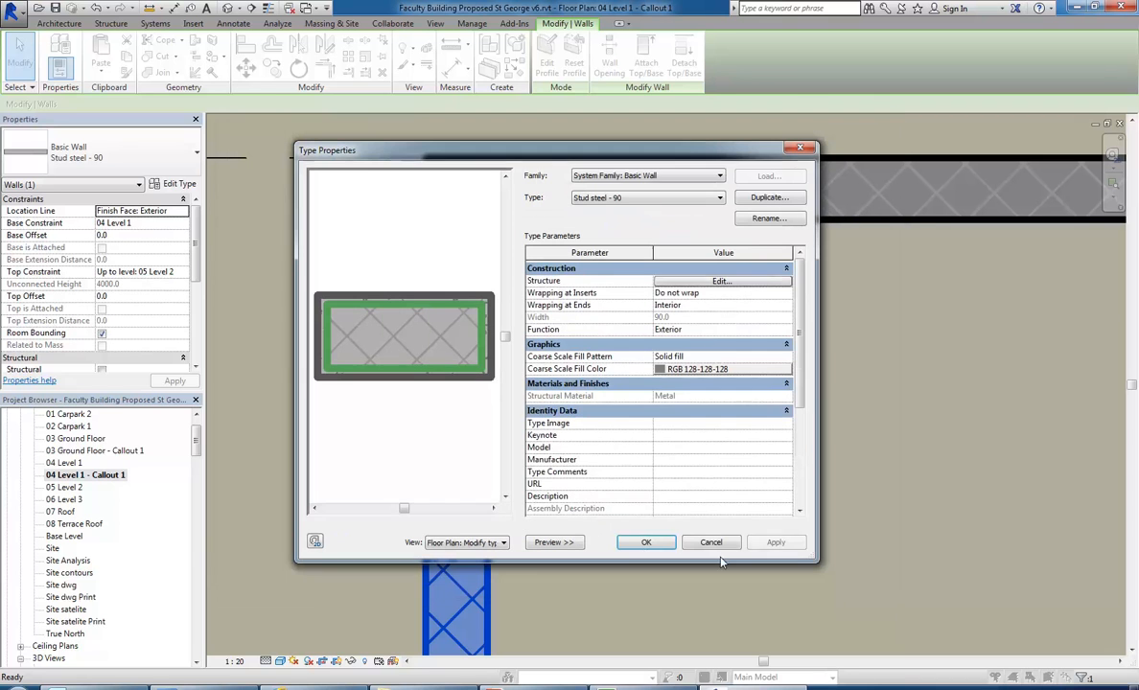
{"action": "left_click", "coordinate": [650, 542]}
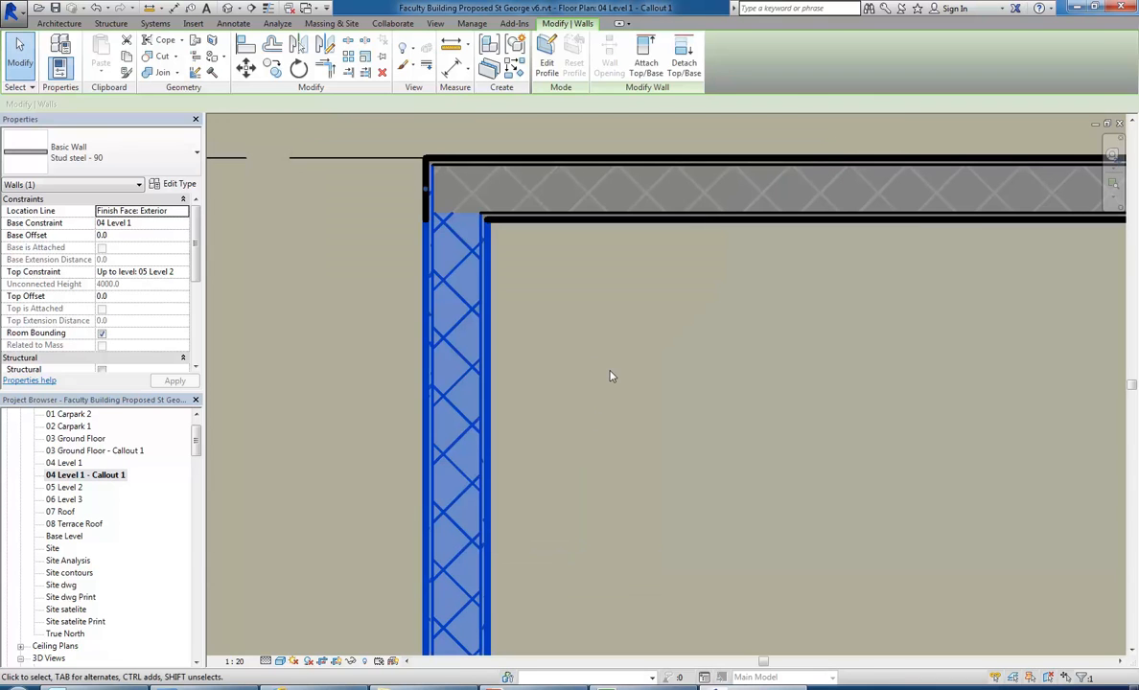
Step: Switch the callout view to Coarse detail level to check how the corner walls display
{"action": "left_click", "coordinate": [610, 376]}
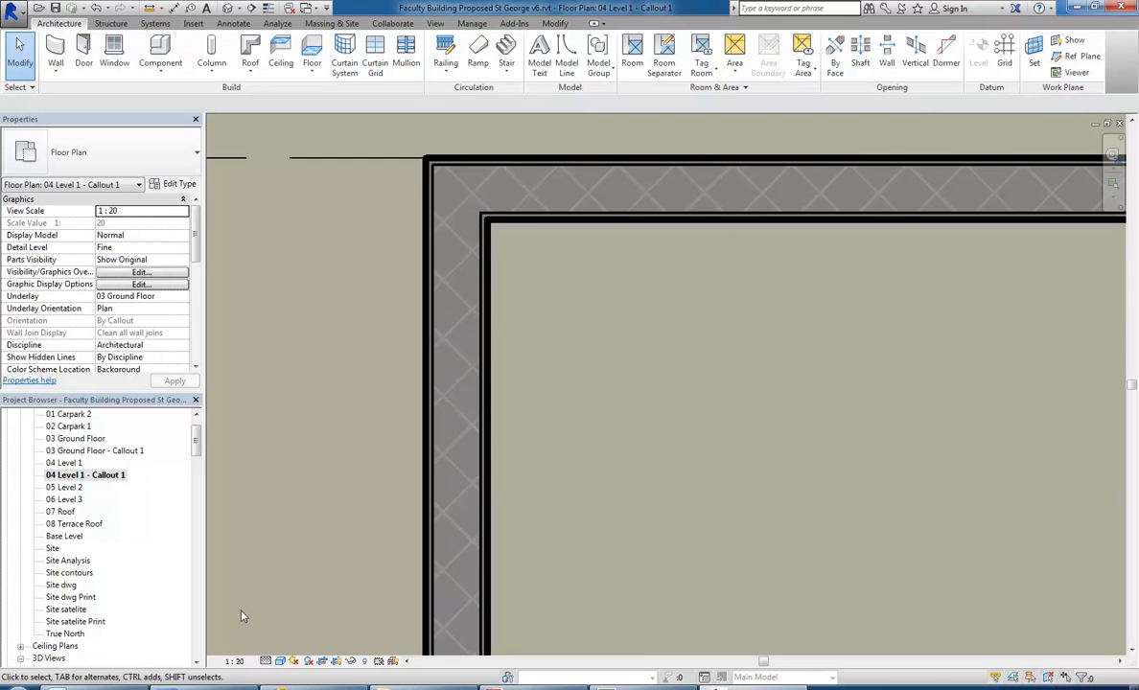
{"action": "left_click", "coordinate": [265, 662]}
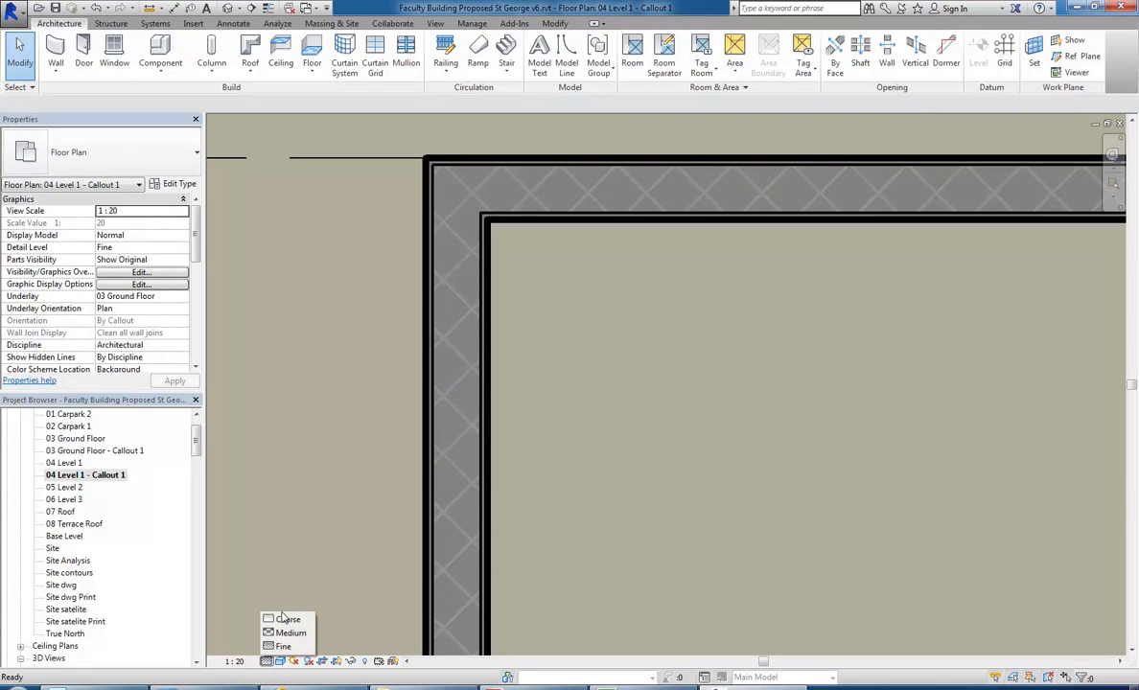
{"action": "left_click", "coordinate": [284, 619]}
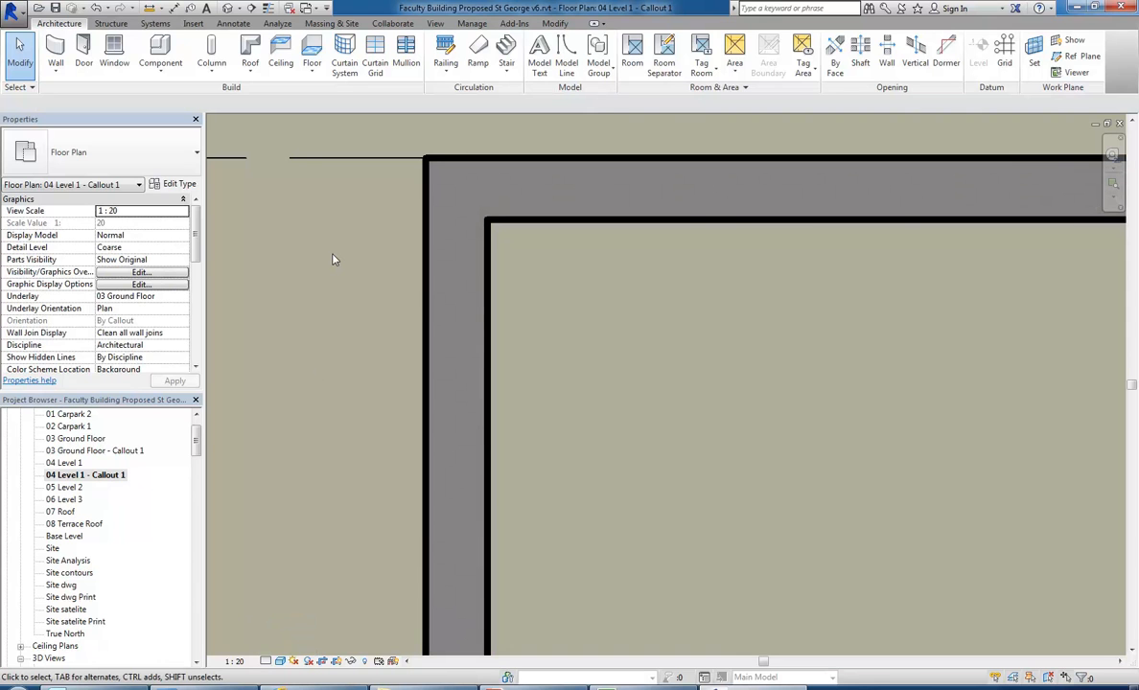
{"action": "left_click", "coordinate": [451, 326]}
{"action": "left_click", "coordinate": [597, 362]}
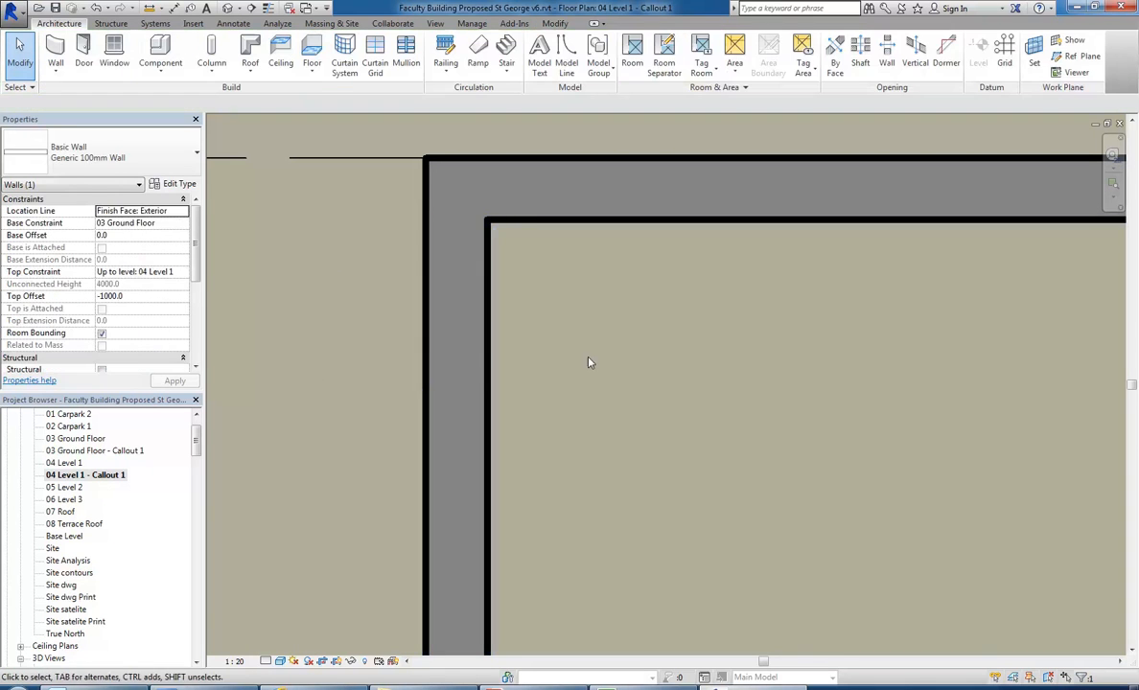
Step: Set the Stud steel - 90 wall's default wrapping at ends to None and accept the type changes
{"action": "left_click", "coordinate": [488, 369]}
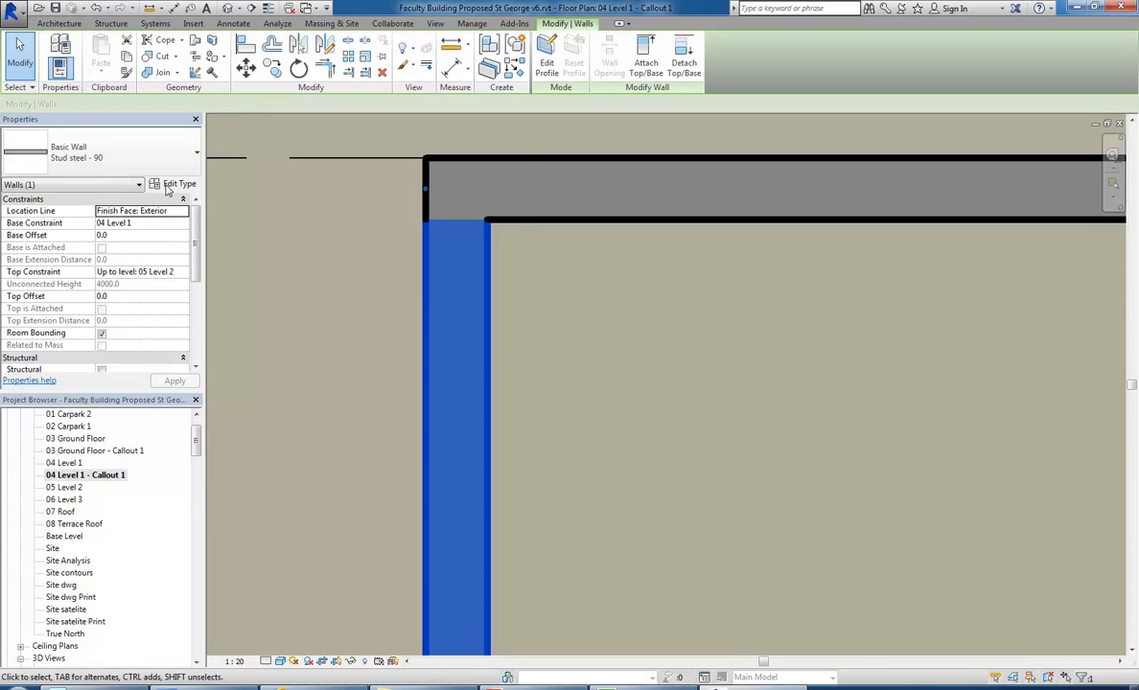
{"action": "left_click", "coordinate": [176, 184]}
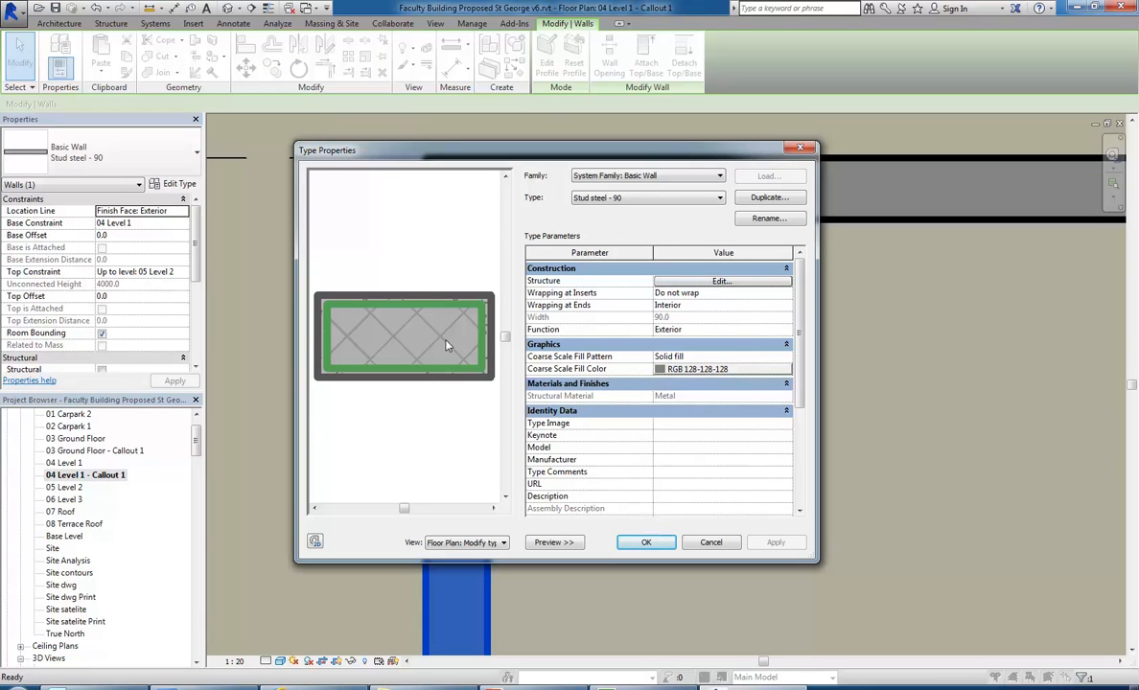
{"action": "left_click", "coordinate": [676, 281]}
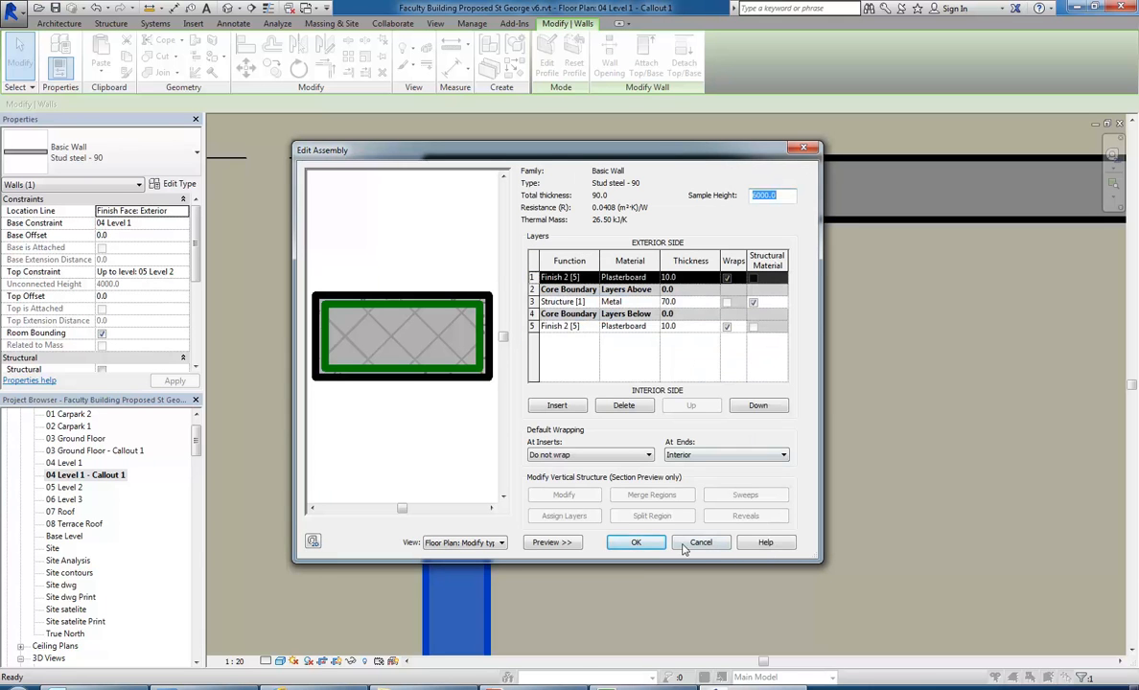
{"action": "left_click", "coordinate": [705, 455]}
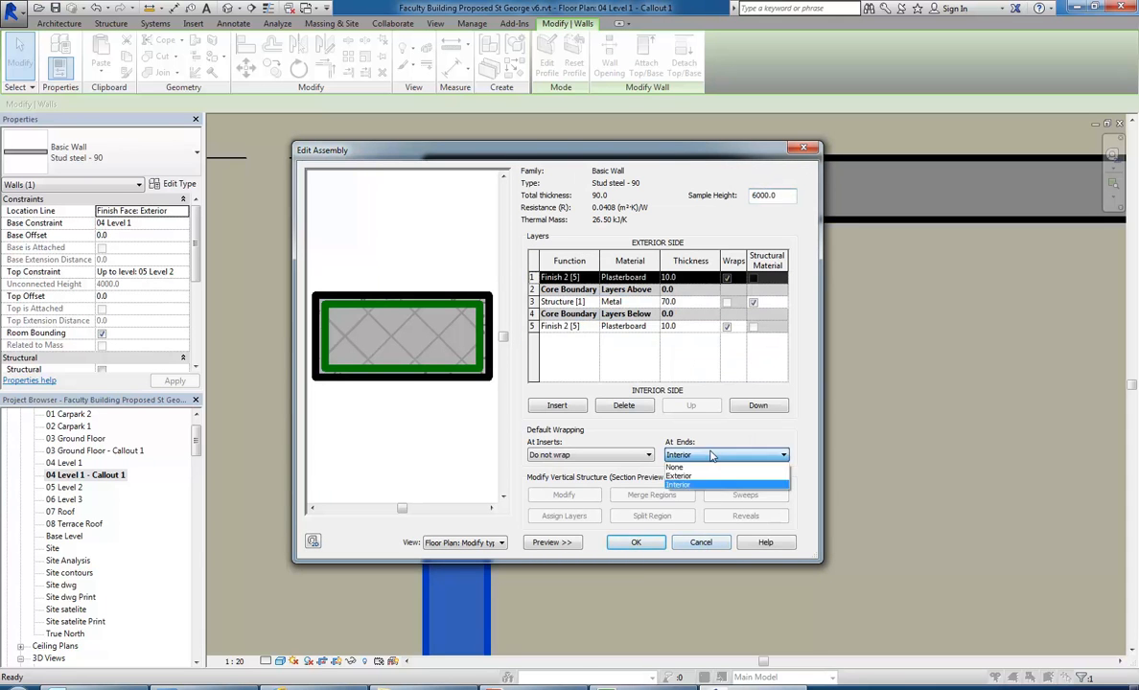
{"action": "left_click", "coordinate": [679, 467]}
{"action": "left_click", "coordinate": [636, 543]}
{"action": "left_click", "coordinate": [646, 542]}
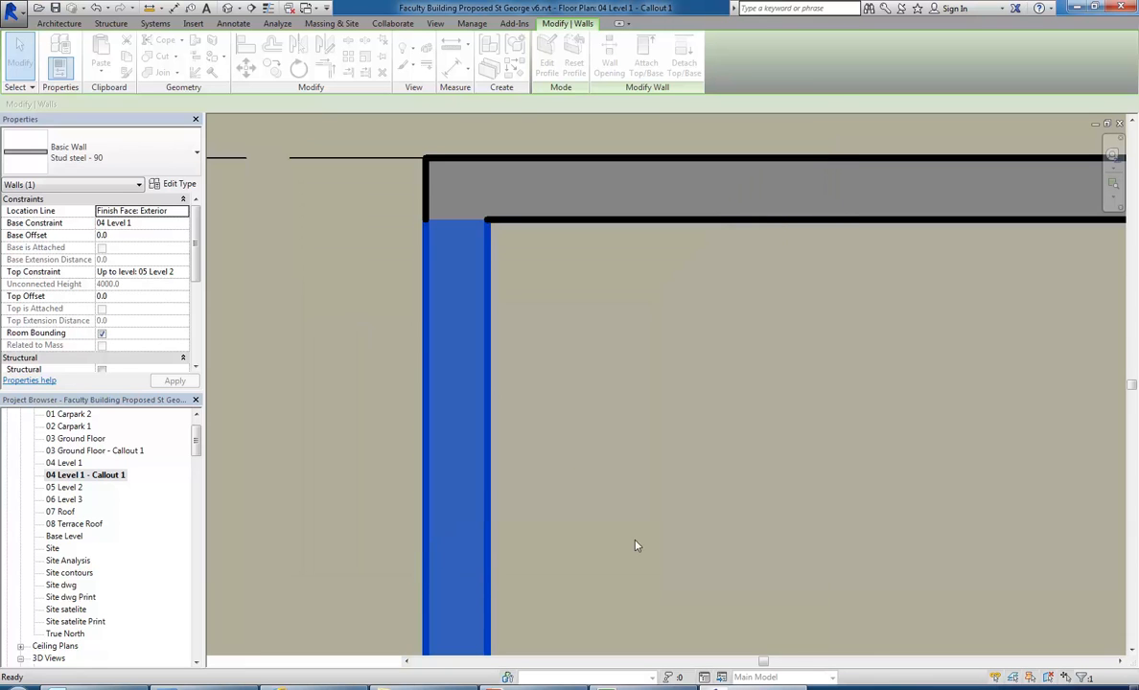
{"action": "left_click", "coordinate": [559, 337]}
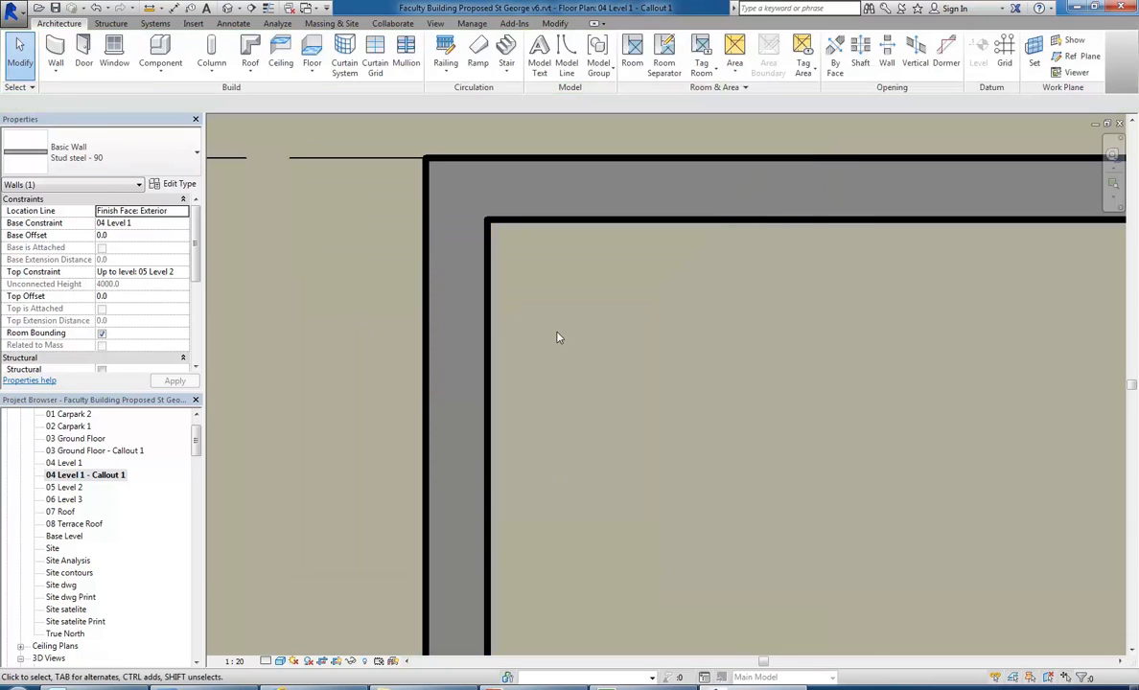
Step: Set the callout view's detail level to Fine and inspect the layers at the wall corner
{"action": "left_click", "coordinate": [265, 661]}
{"action": "left_click", "coordinate": [274, 648]}
{"action": "scroll", "coordinate": [491, 254], "scroll_direction": "down", "scroll_amount": 1}
{"action": "scroll", "coordinate": [565, 247], "scroll_direction": "down", "scroll_amount": 2}
{"action": "middle_click_drag", "start_coordinate": [557, 272], "coordinate": [570, 329]}
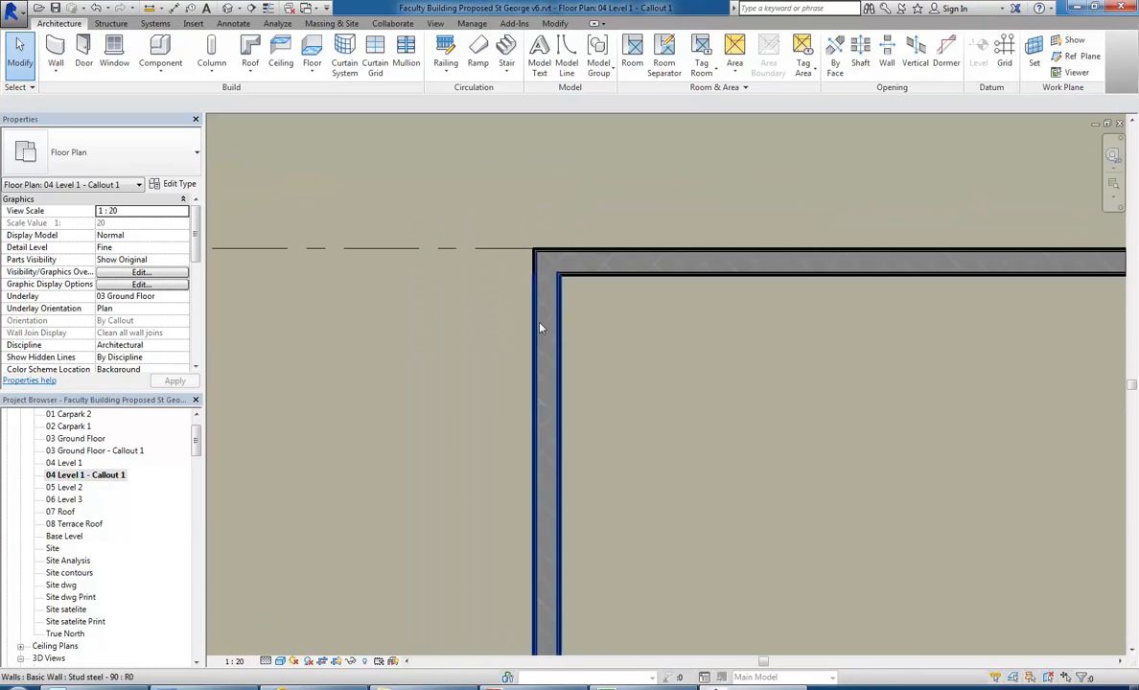
{"action": "scroll", "coordinate": [569, 328], "scroll_direction": "up", "scroll_amount": 2}
Step: Draw a freestanding vertical Stud steel - 90 wall about 625 mm long outside the existing wall corner
{"action": "left_click", "coordinate": [55, 52]}
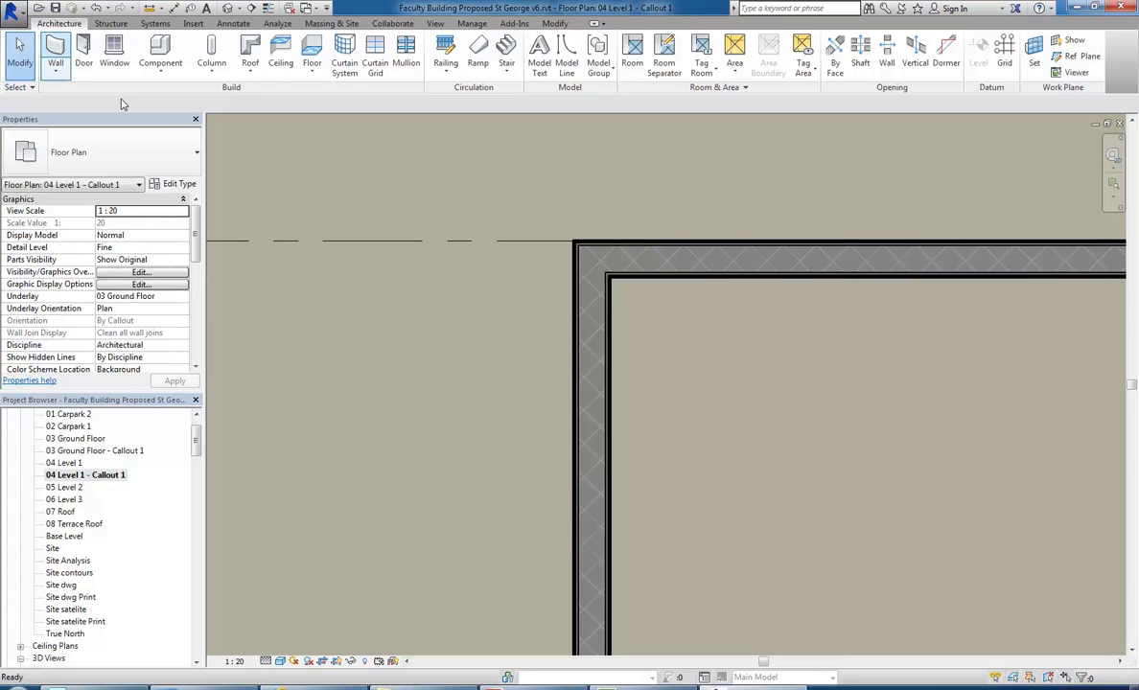
{"action": "left_click", "coordinate": [132, 163]}
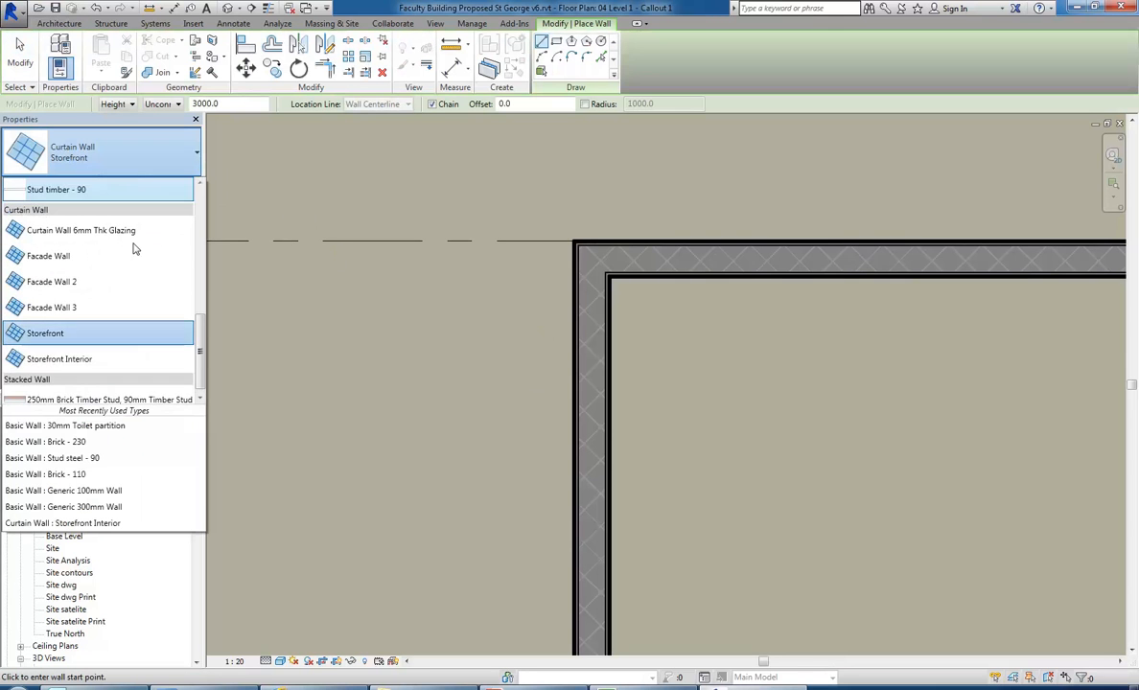
{"action": "scroll", "coordinate": [199, 241], "scroll_direction": "up", "scroll_amount": 3}
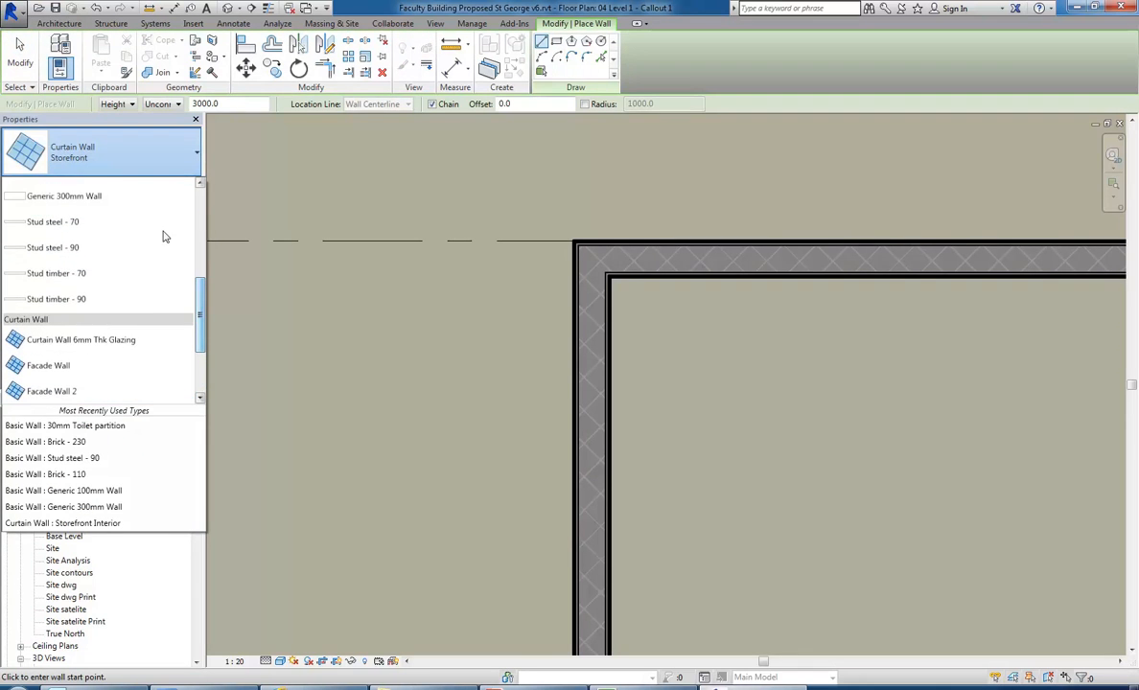
{"action": "left_click", "coordinate": [57, 252]}
{"action": "left_click", "coordinate": [382, 520]}
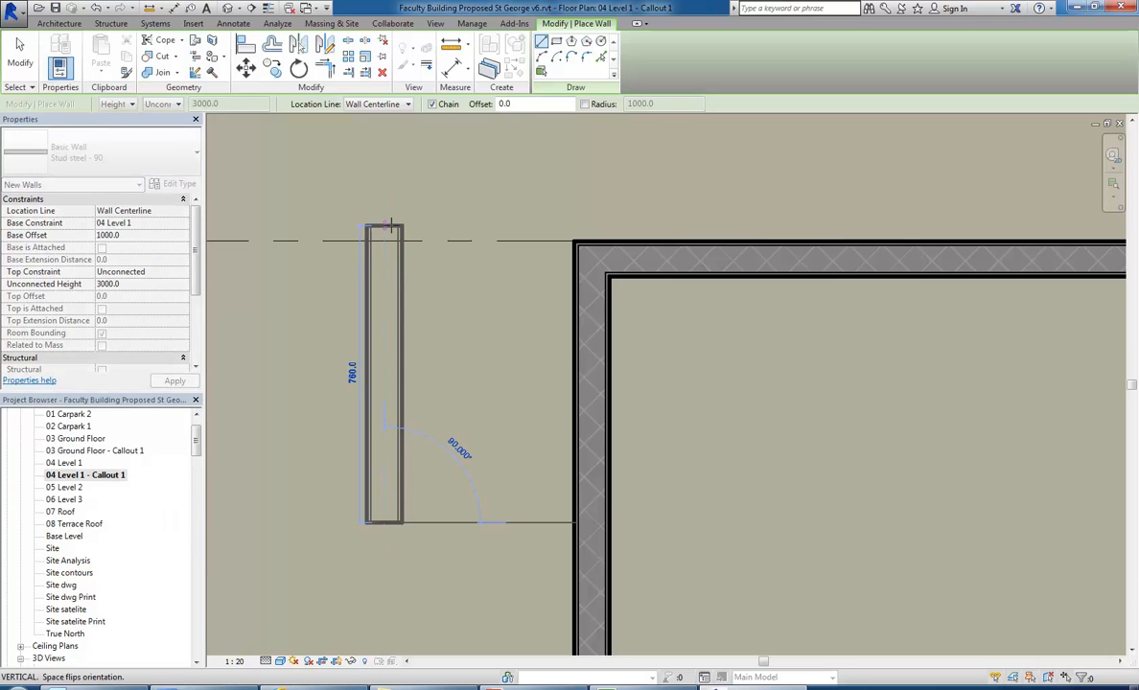
{"action": "left_click", "coordinate": [385, 278]}
{"action": "right_click", "coordinate": [325, 190]}
{"action": "left_click", "coordinate": [337, 201]}
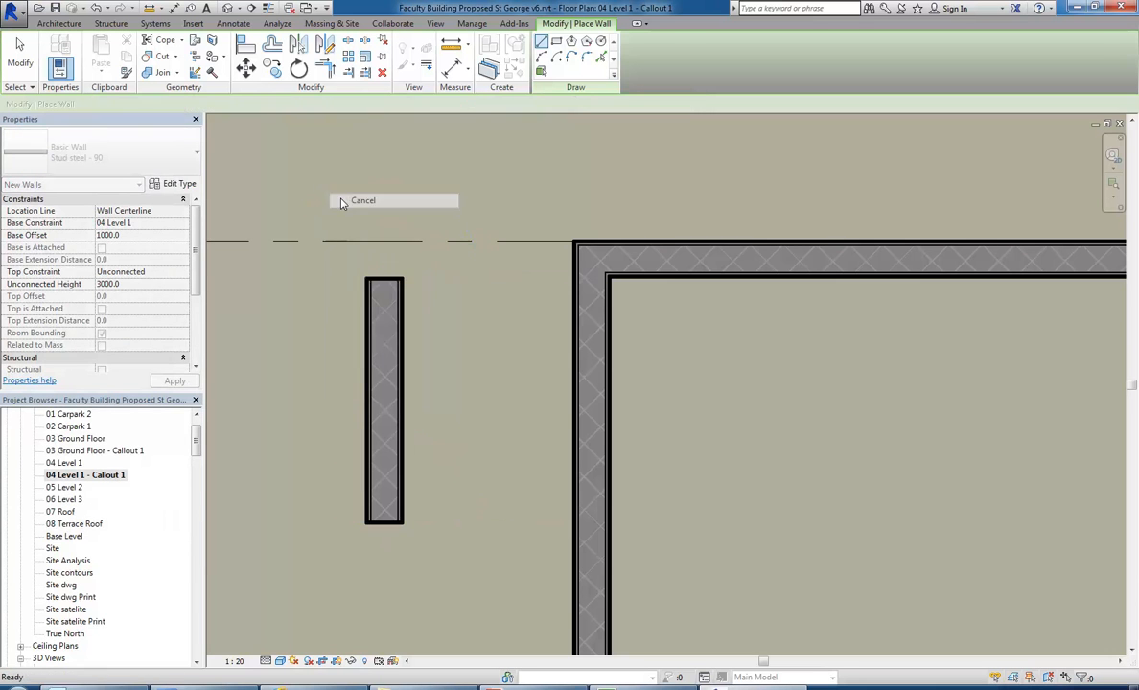
{"action": "key", "text": "Escape"}
Step: Examine the layer display at the ends of the freestanding wall and review its type properties
{"action": "scroll", "coordinate": [357, 216], "scroll_direction": "up", "scroll_amount": 3}
{"action": "scroll", "coordinate": [382, 374], "scroll_direction": "up", "scroll_amount": 3}
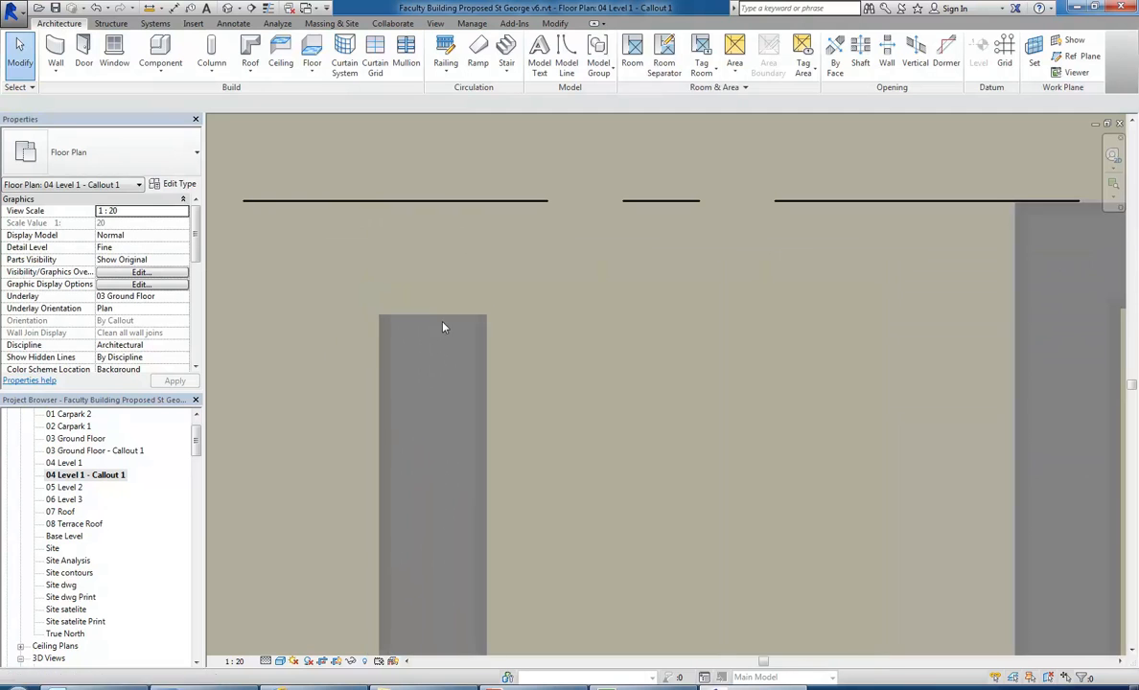
{"action": "scroll", "coordinate": [324, 347], "scroll_direction": "down", "scroll_amount": 1}
{"action": "middle_click_drag", "start_coordinate": [342, 369], "coordinate": [376, 205]}
{"action": "left_click", "coordinate": [425, 381]}
{"action": "scroll", "coordinate": [370, 274], "scroll_direction": "down", "scroll_amount": 3}
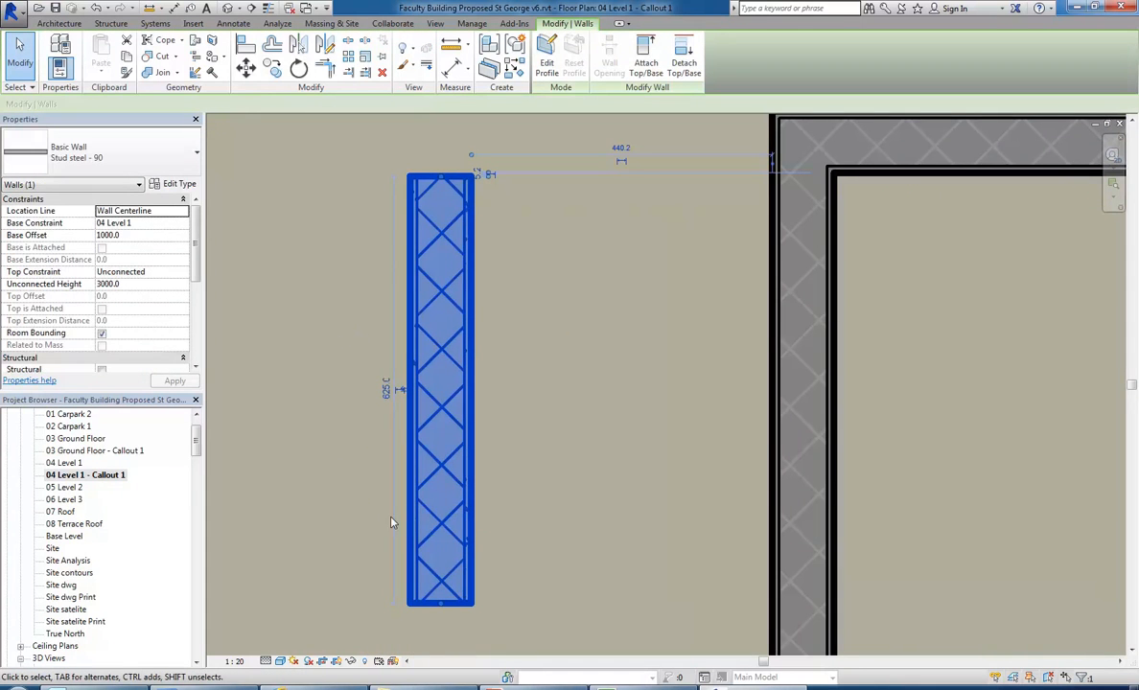
{"action": "left_click", "coordinate": [174, 184]}
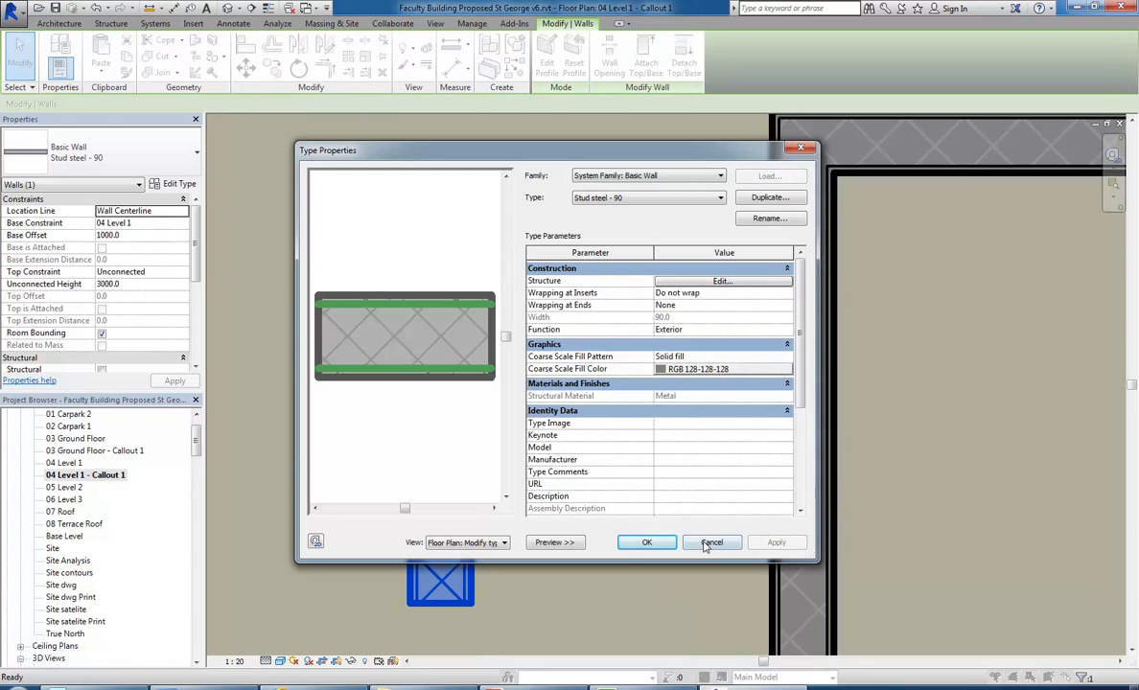
{"action": "left_click", "coordinate": [646, 542]}
{"action": "left_click", "coordinate": [640, 347]}
{"action": "middle_click_drag", "start_coordinate": [640, 347], "coordinate": [528, 351]}
{"action": "scroll", "coordinate": [481, 386], "scroll_direction": "down", "scroll_amount": 1}
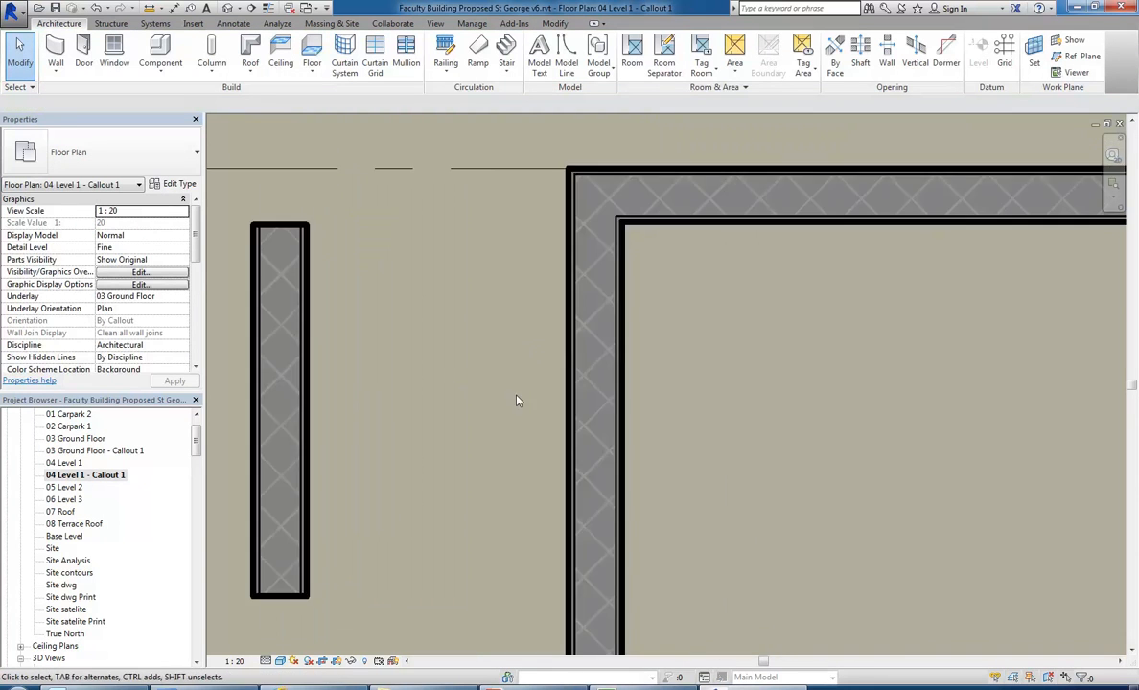
Step: Set the Stud steel - 90 type's wrapping at ends to Interior and apply it with the plan still in sight
{"action": "left_click", "coordinate": [575, 396]}
{"action": "middle_click_drag", "start_coordinate": [498, 396], "coordinate": [582, 358]}
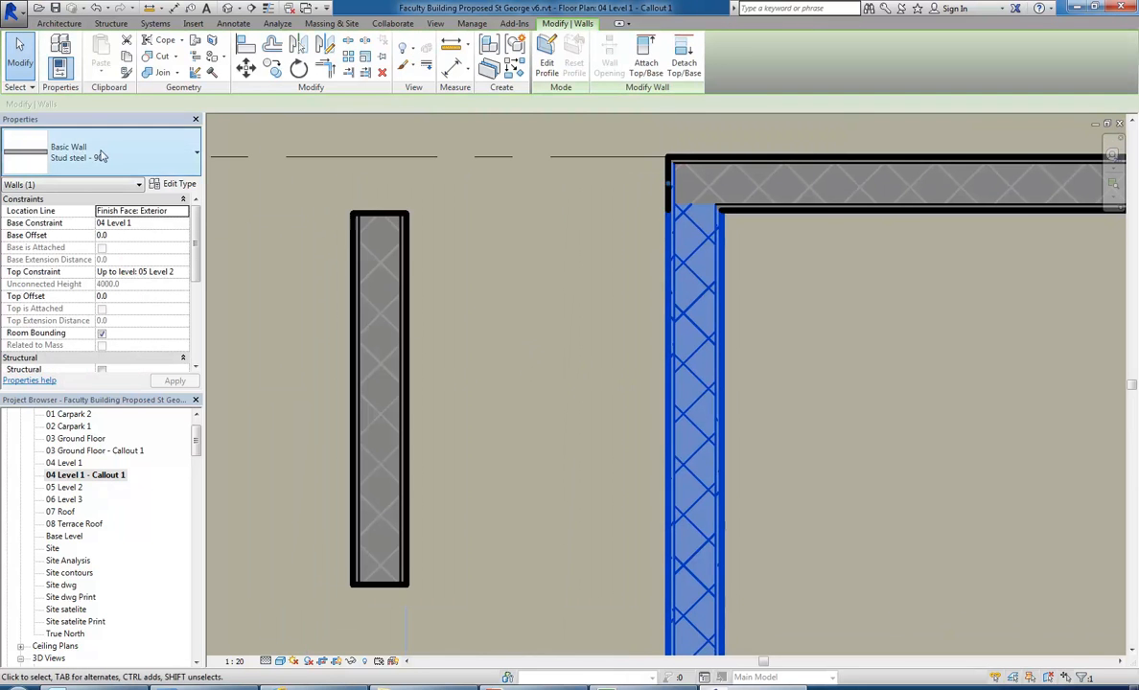
{"action": "left_click", "coordinate": [182, 185]}
{"action": "left_click_drag", "start_coordinate": [464, 156], "coordinate": [644, 176]}
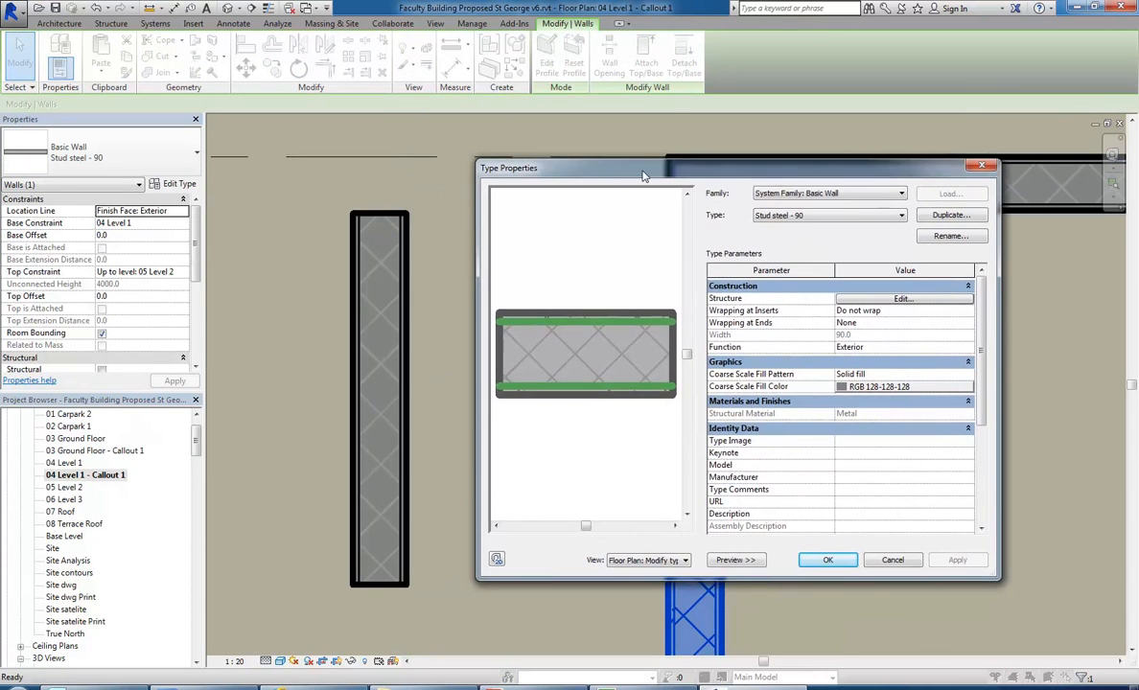
{"action": "left_click", "coordinate": [735, 560]}
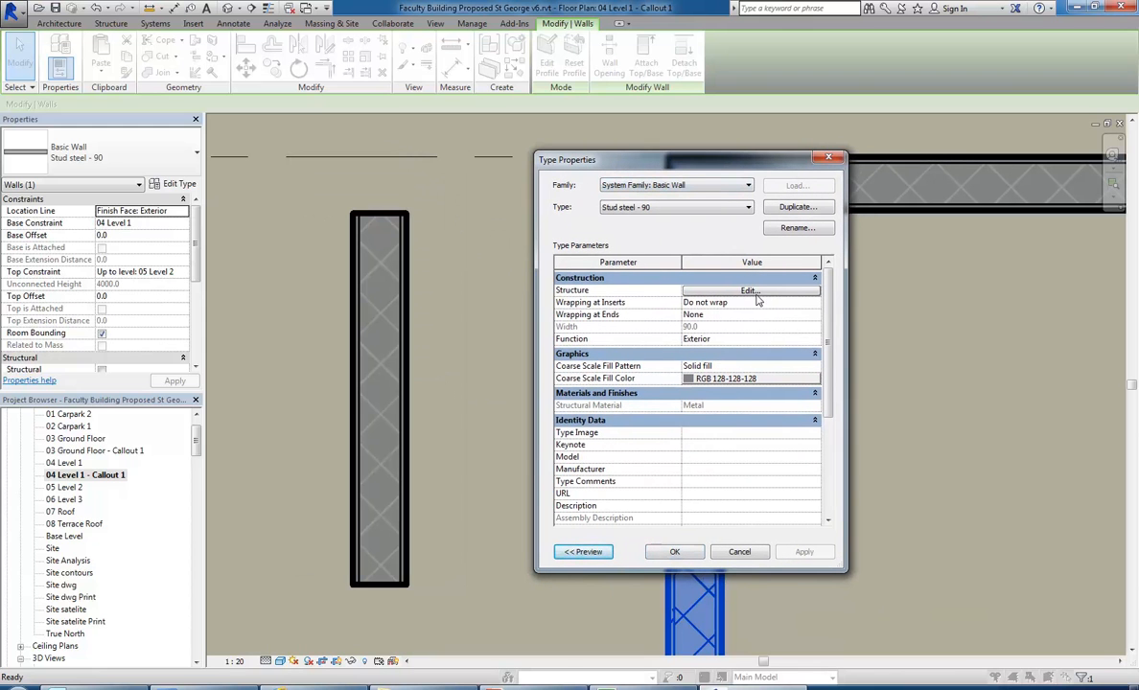
{"action": "left_click", "coordinate": [707, 315]}
{"action": "left_click", "coordinate": [814, 315]}
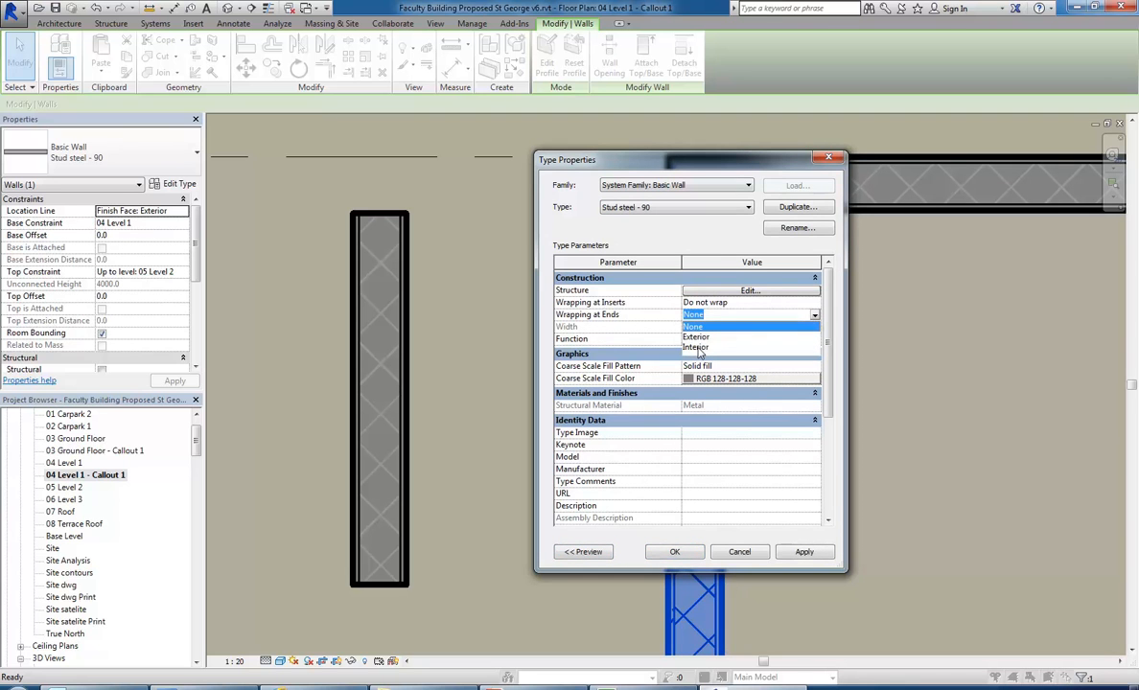
{"action": "left_click", "coordinate": [695, 347]}
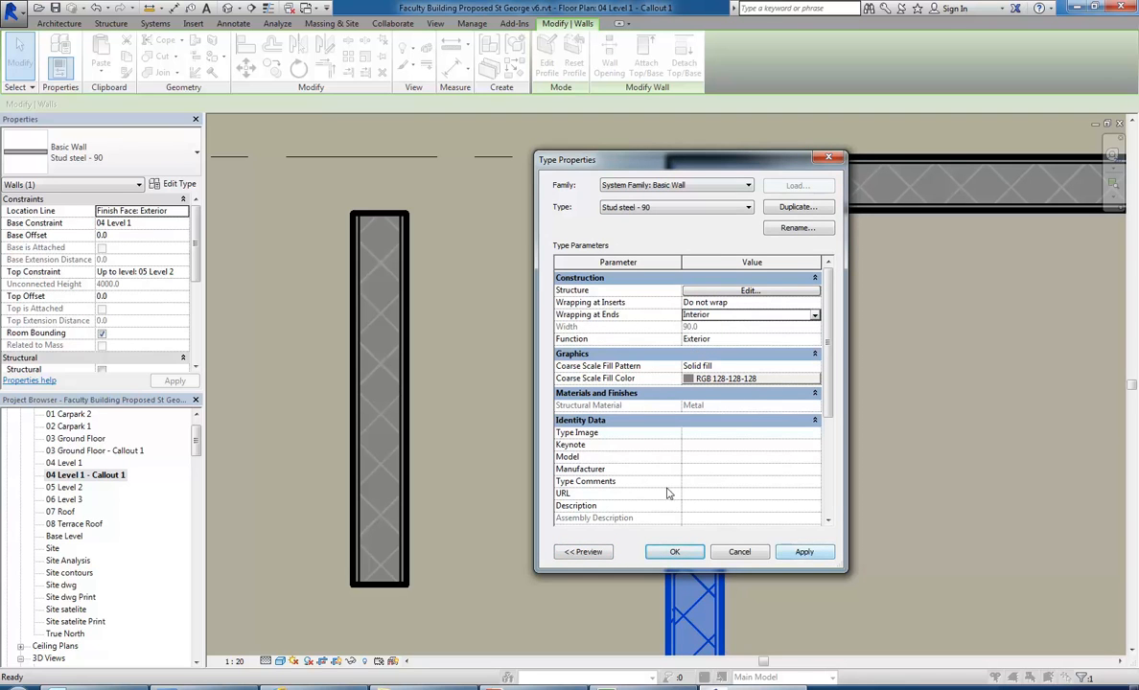
{"action": "left_click", "coordinate": [803, 554]}
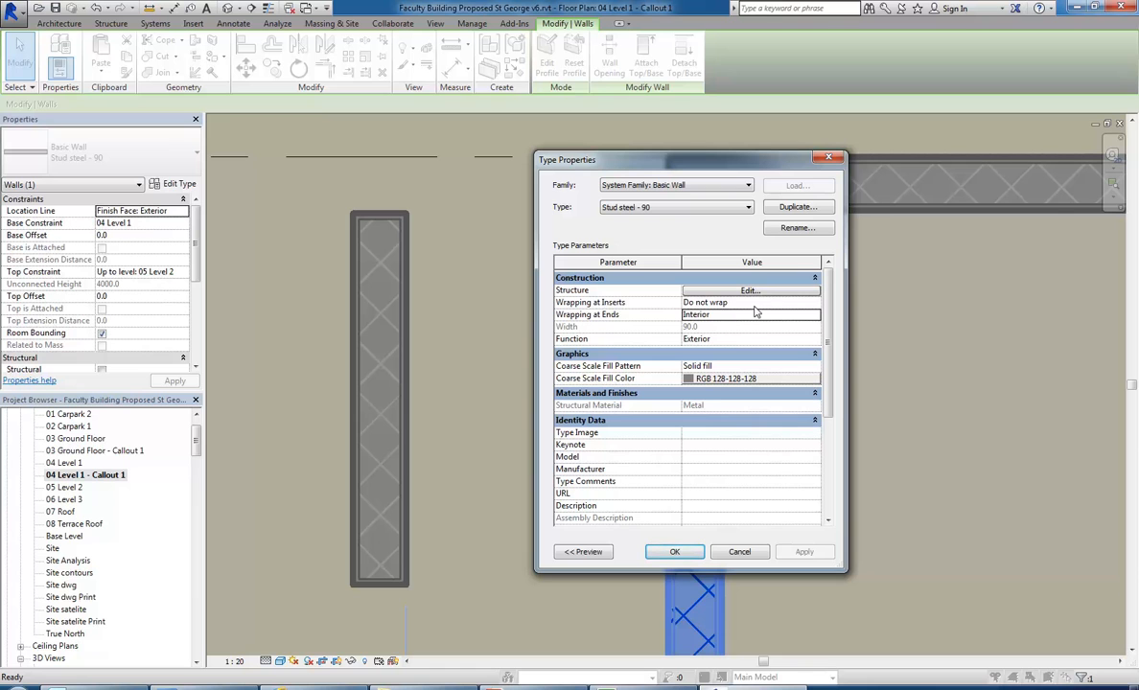
Step: Review the wrapping at inserts options for the Stud steel - 90 type, keeping Do not wrap
{"action": "left_click", "coordinate": [795, 303]}
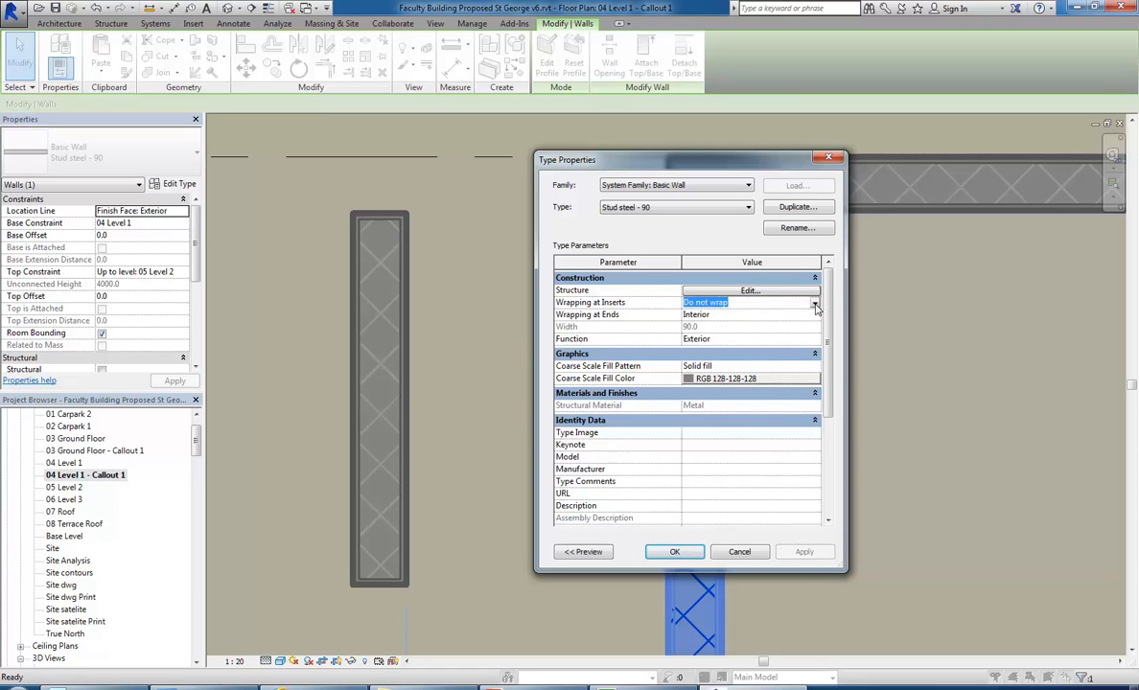
{"action": "left_click", "coordinate": [815, 305]}
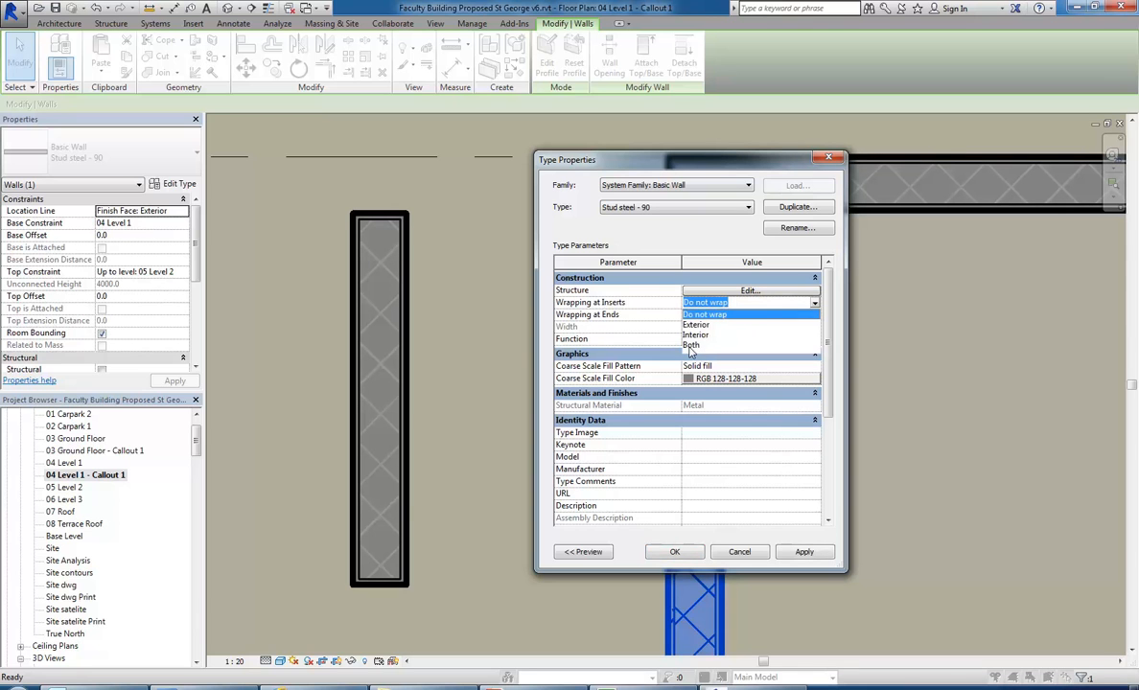
{"action": "left_click", "coordinate": [778, 304]}
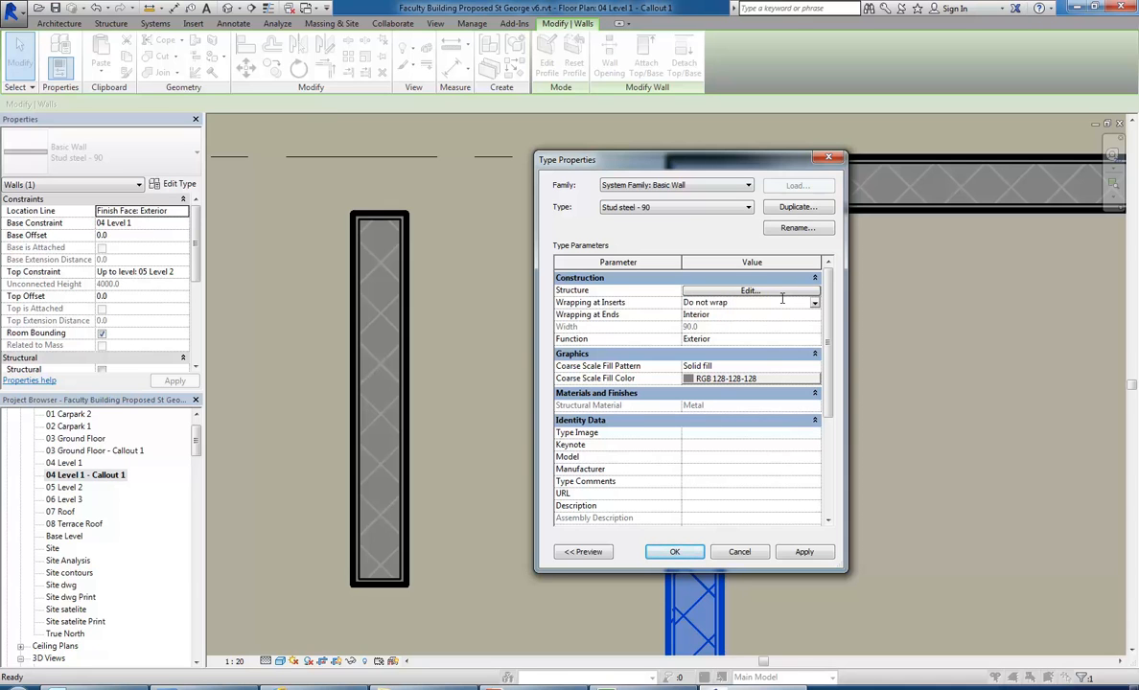
{"action": "left_click", "coordinate": [755, 366]}
{"action": "left_click", "coordinate": [752, 303]}
Step: Open the Stud steel - 90 wall structure and the exterior finish layer's Plasterboard material for editing
{"action": "left_click", "coordinate": [752, 290]}
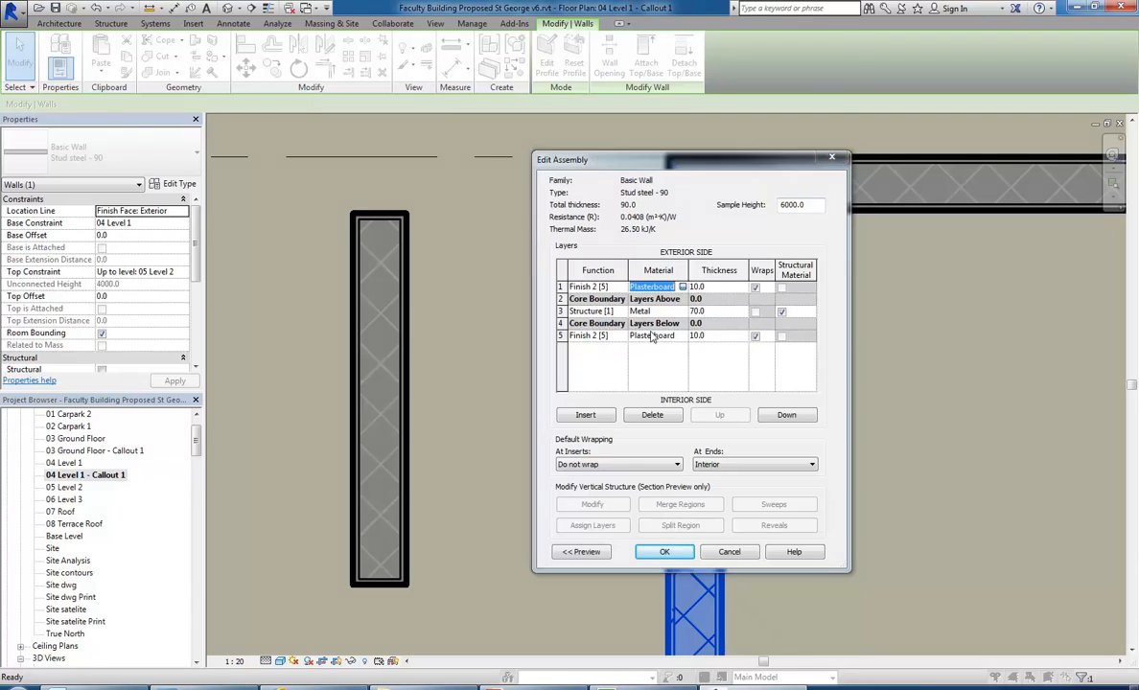
{"action": "left_click", "coordinate": [682, 287]}
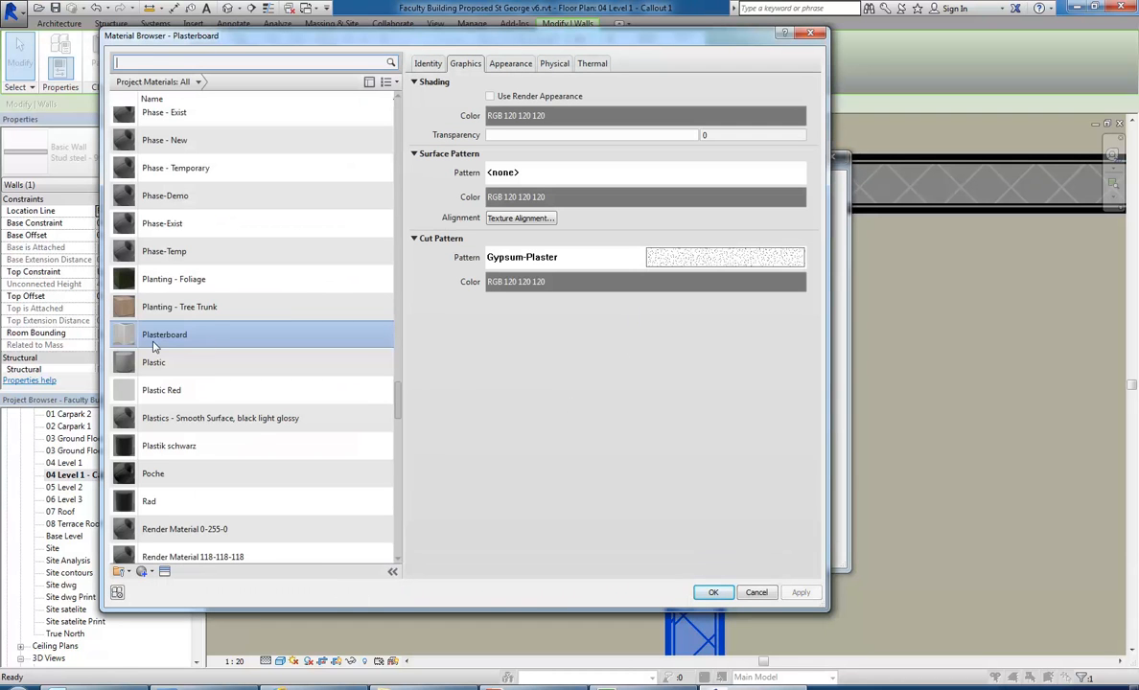
Step: Duplicate the Plasterboard material and rename the copy Plasterboard Painted Red
{"action": "left_click", "coordinate": [468, 67]}
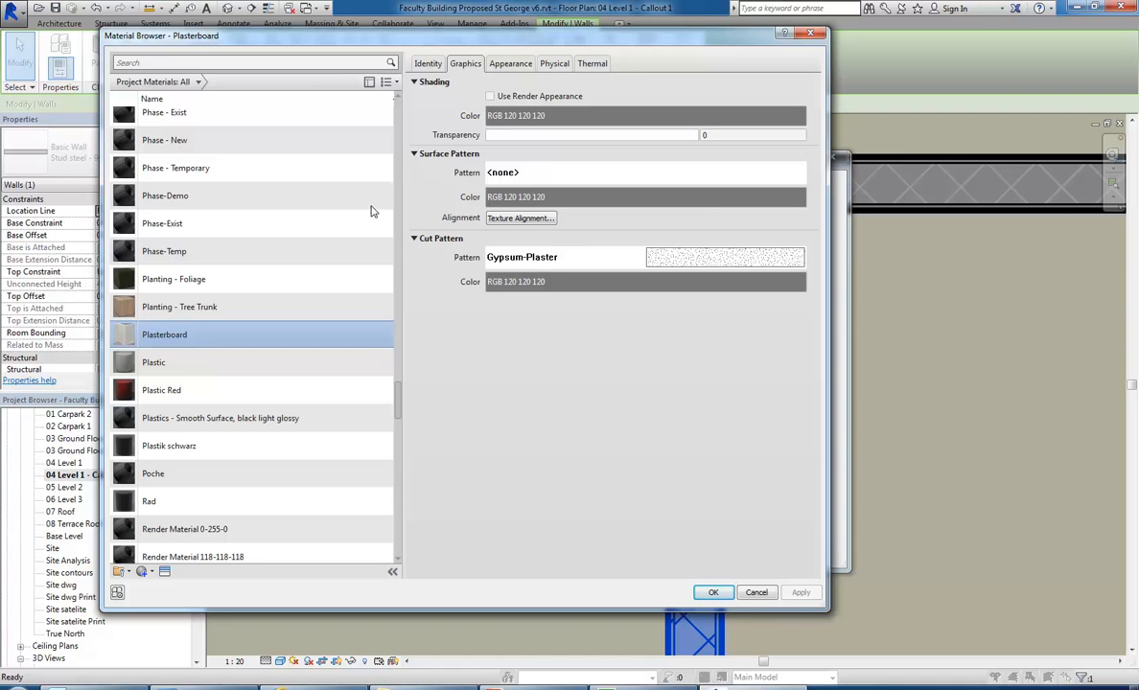
{"action": "left_click", "coordinate": [508, 64]}
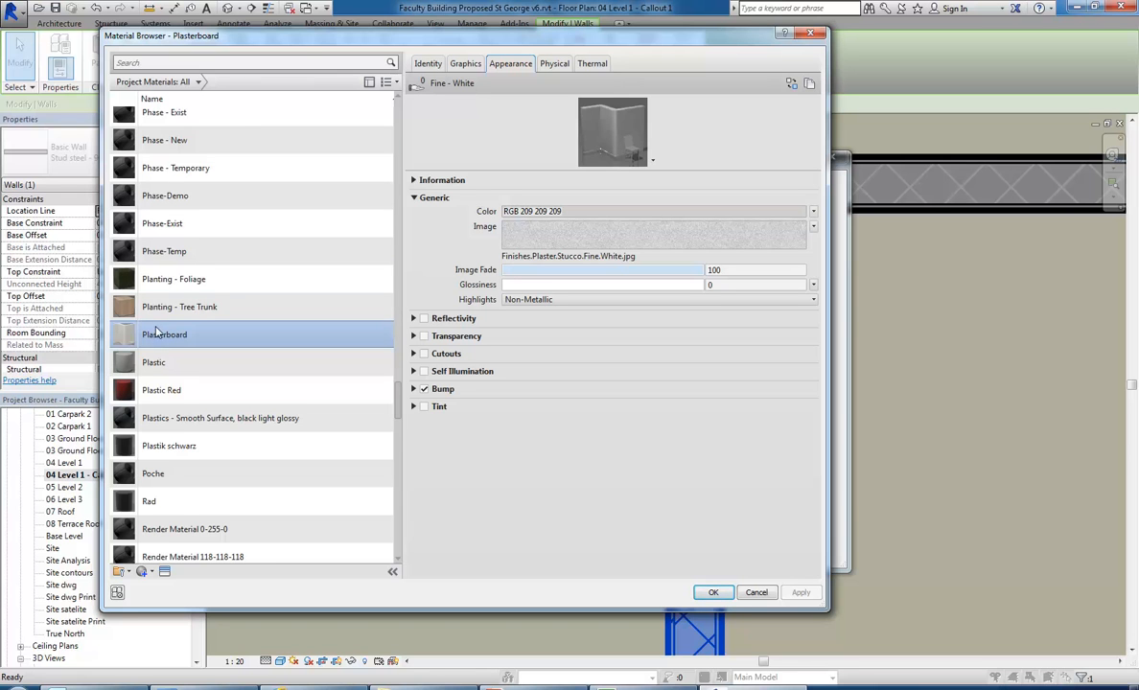
{"action": "scroll", "coordinate": [148, 316], "scroll_direction": "up", "scroll_amount": 1}
{"action": "left_click_drag", "start_coordinate": [277, 37], "coordinate": [378, 15]}
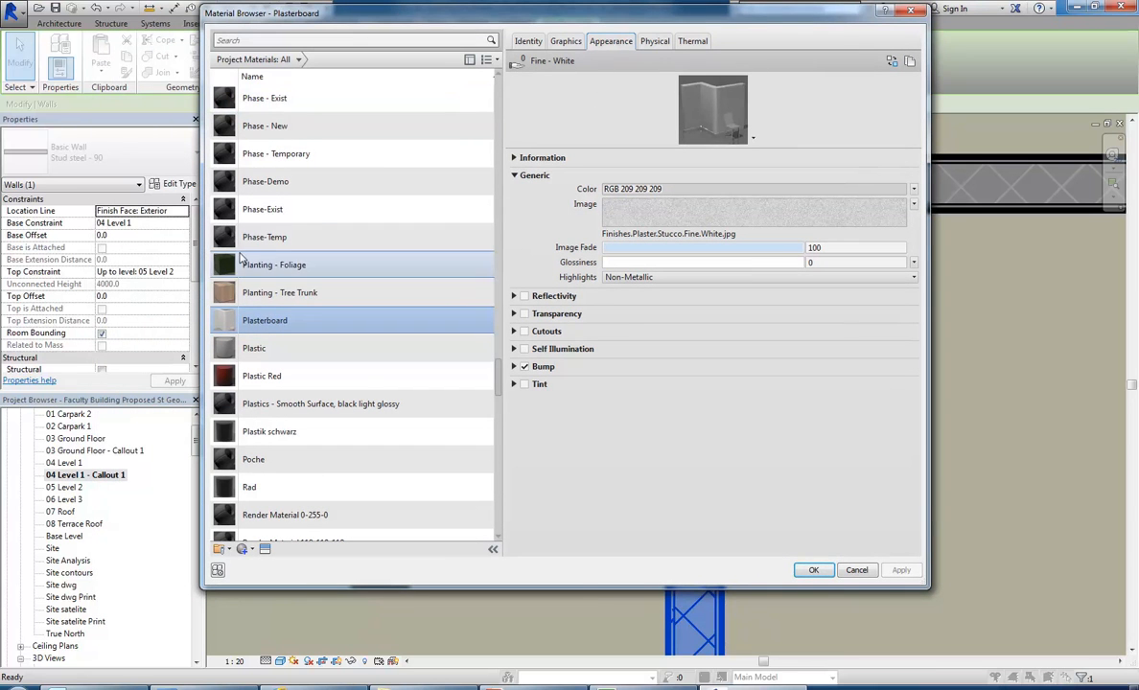
{"action": "right_click", "coordinate": [254, 326]}
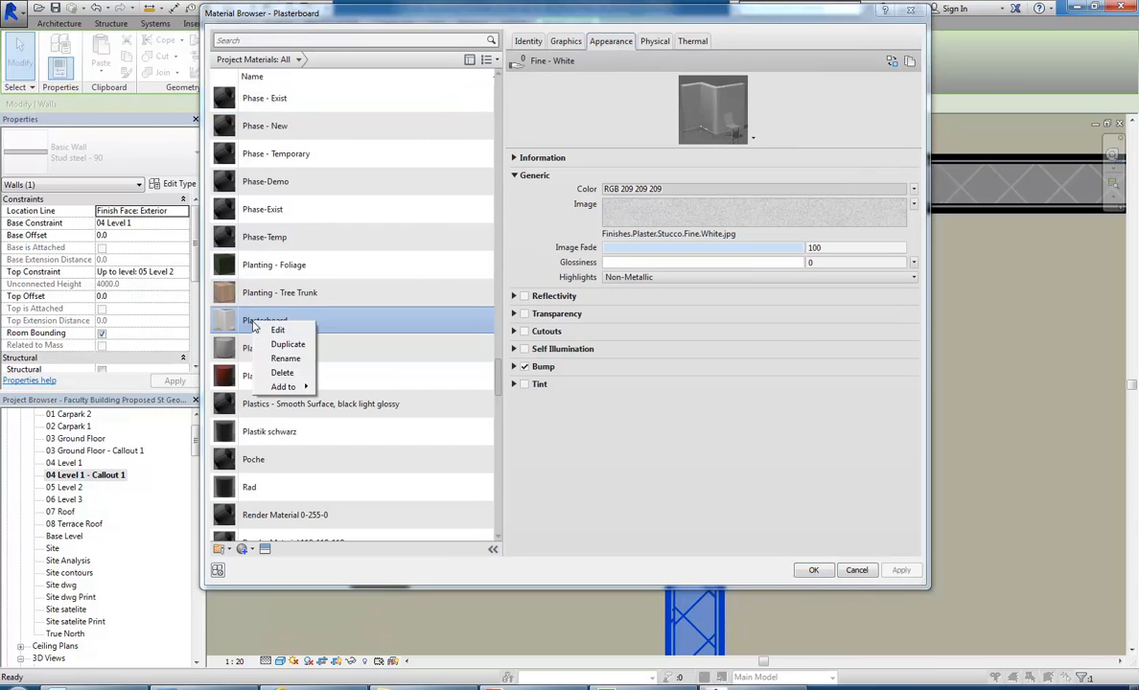
{"action": "scroll", "coordinate": [251, 431], "scroll_direction": "down", "scroll_amount": 1}
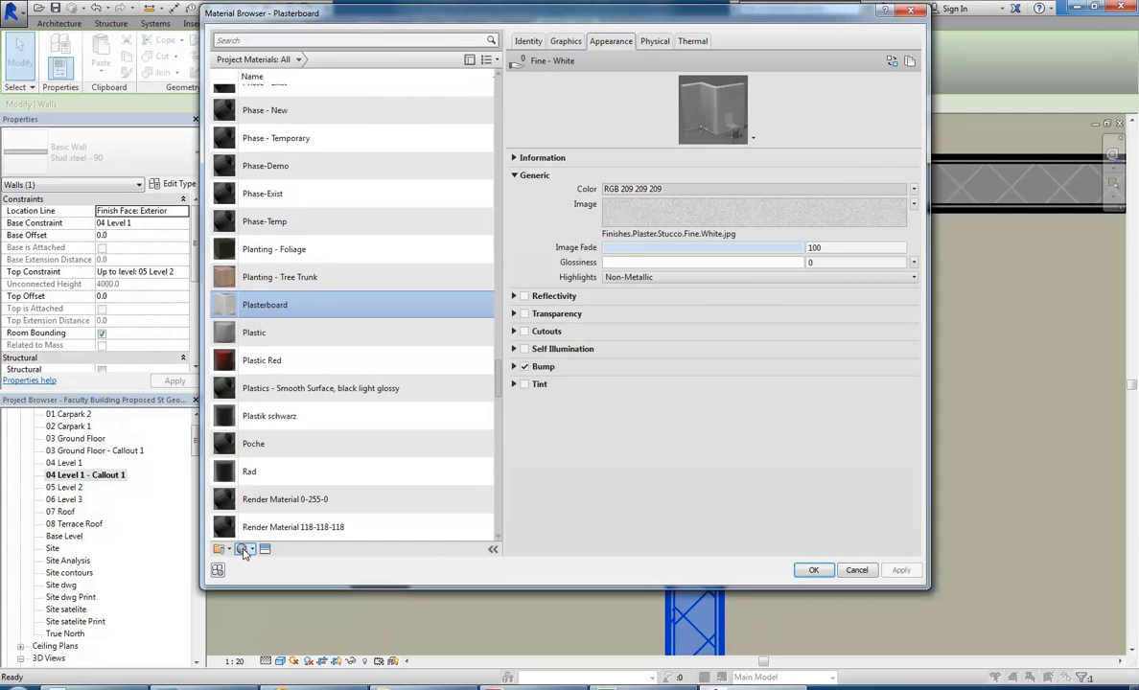
{"action": "left_click", "coordinate": [244, 549]}
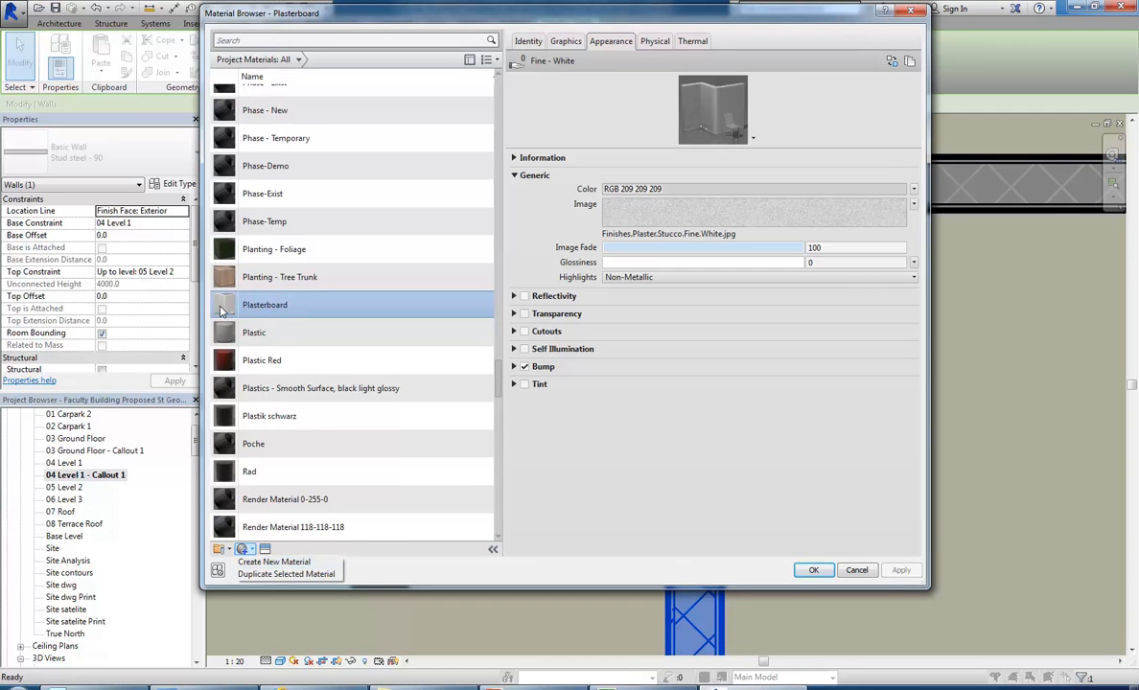
{"action": "left_click", "coordinate": [218, 306]}
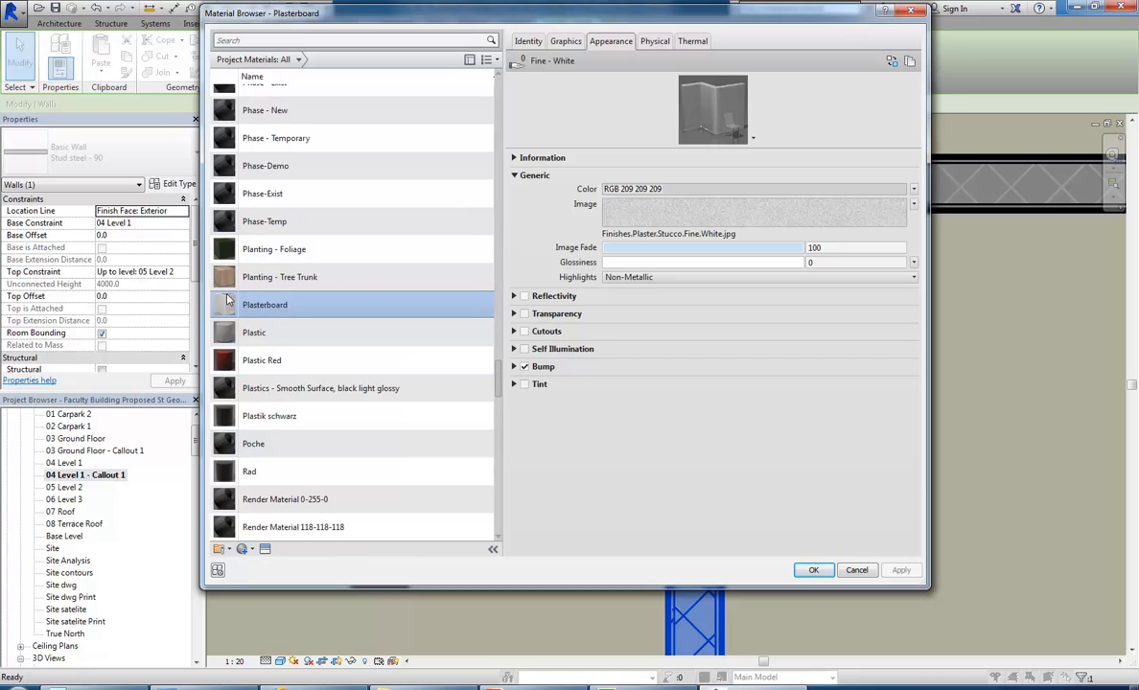
{"action": "right_click", "coordinate": [232, 301]}
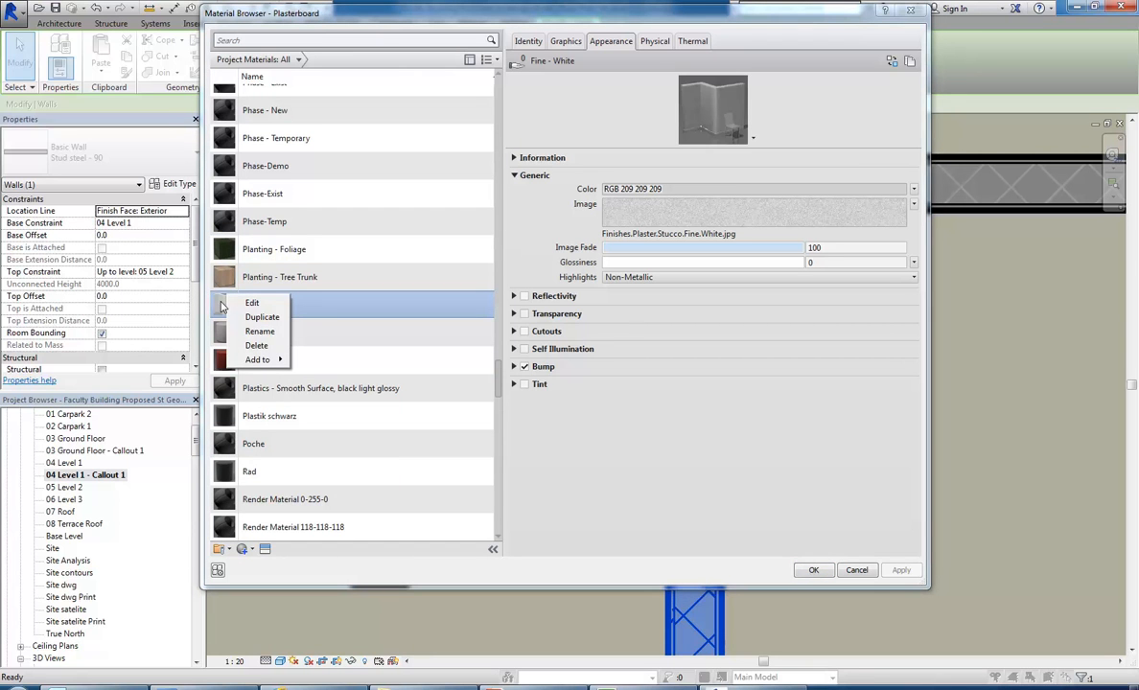
{"action": "left_click", "coordinate": [259, 316]}
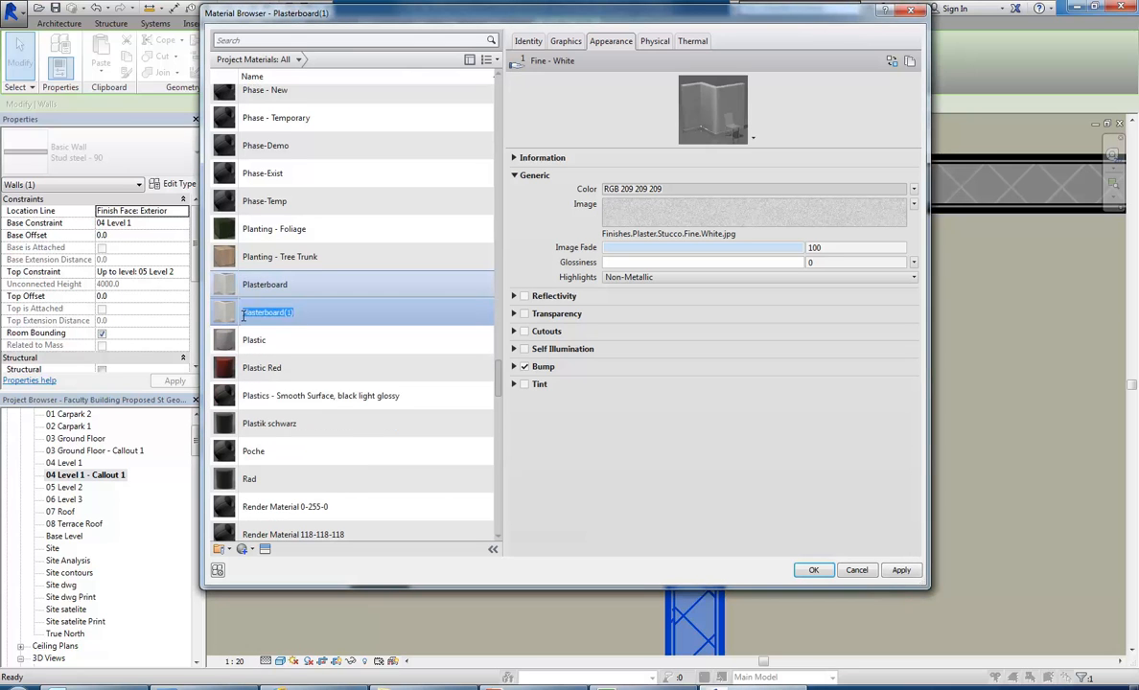
{"action": "left_click", "coordinate": [297, 312]}
{"action": "key", "text": "Return"}
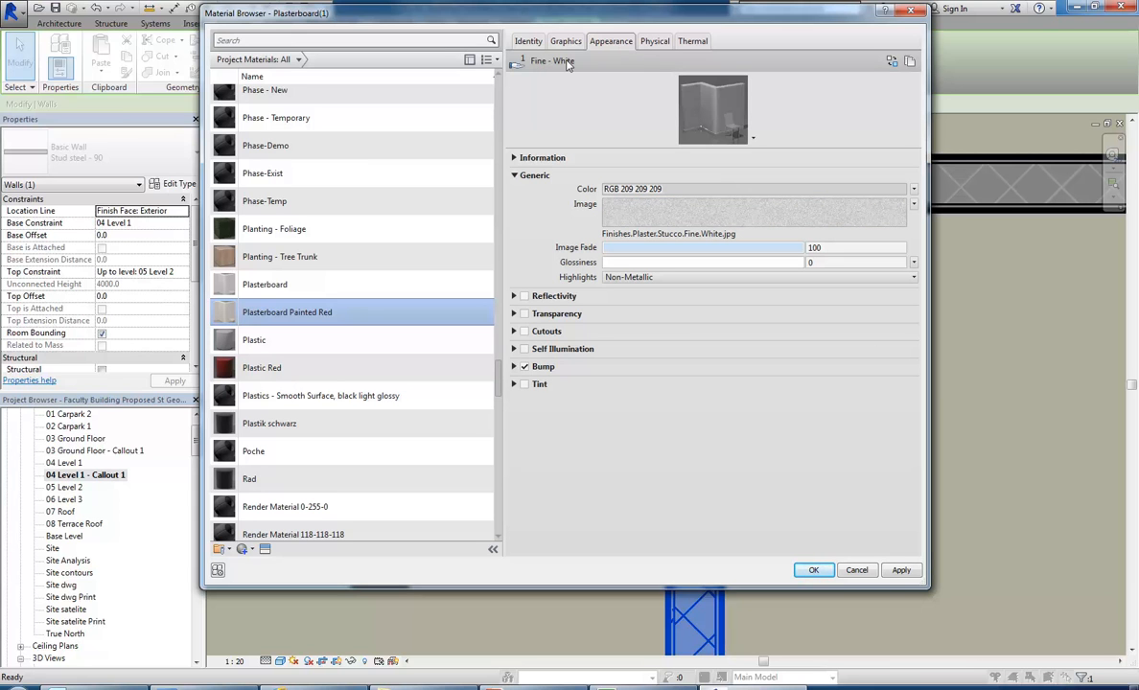
Step: Enlarge the appearance preview and remove the texture image from the Plasterboard Painted Red appearance
{"action": "mouse_move", "coordinate": [708, 226]}
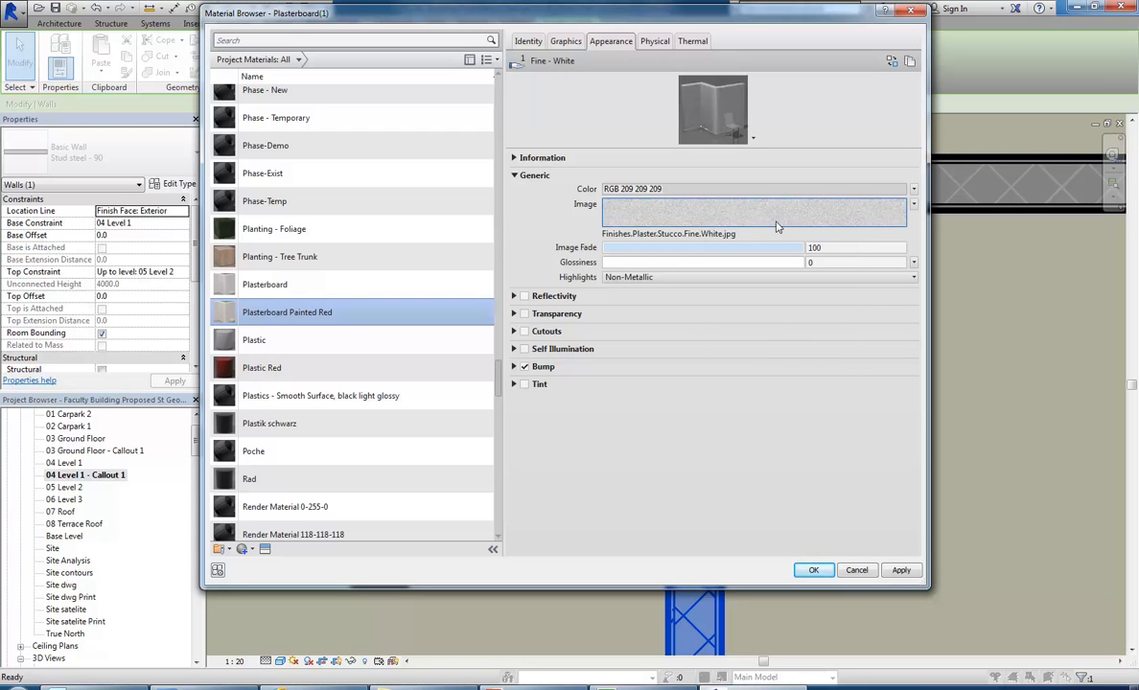
{"action": "left_click", "coordinate": [913, 205]}
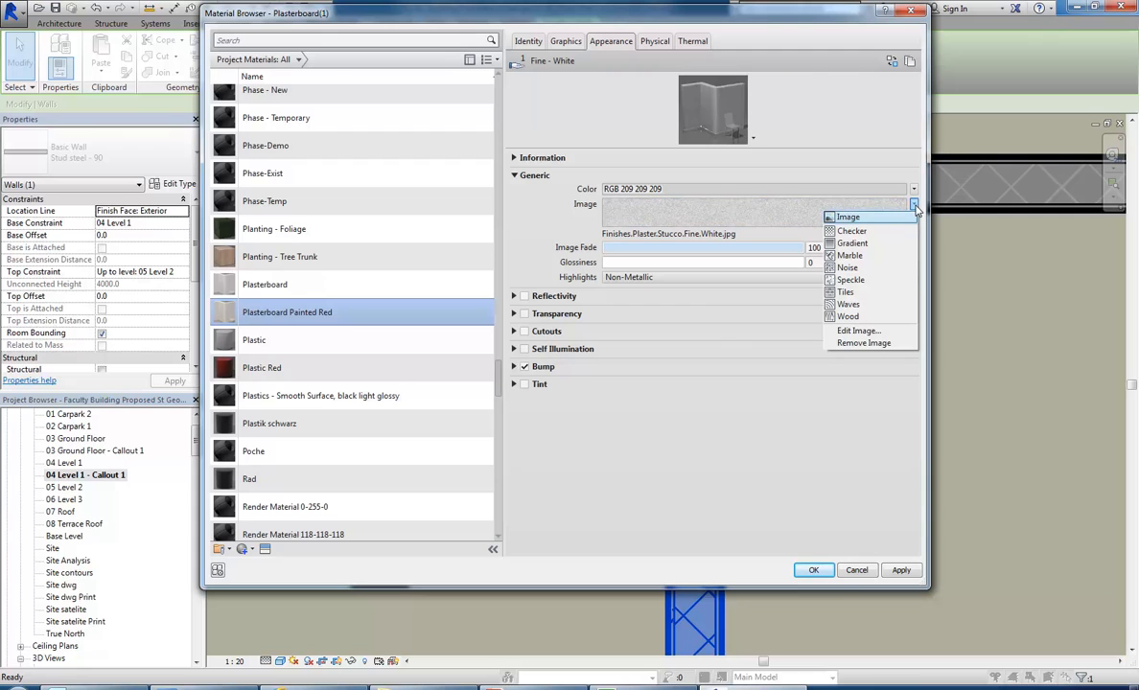
{"action": "left_click", "coordinate": [559, 213]}
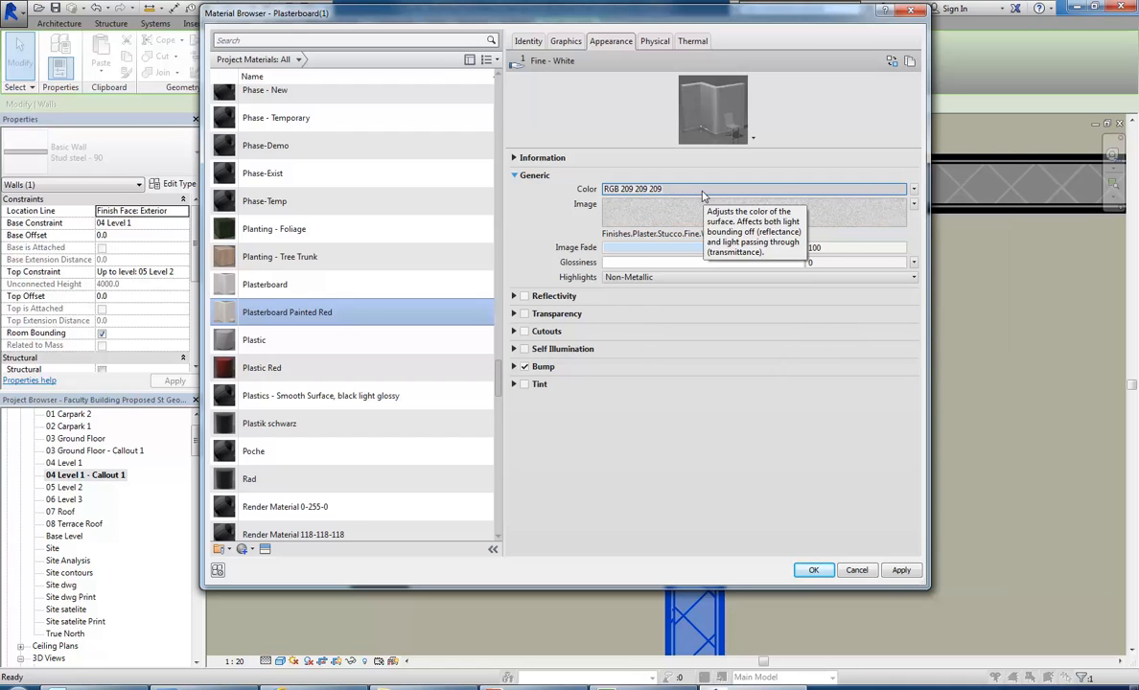
{"action": "left_click_drag", "start_coordinate": [780, 164], "coordinate": [783, 246]}
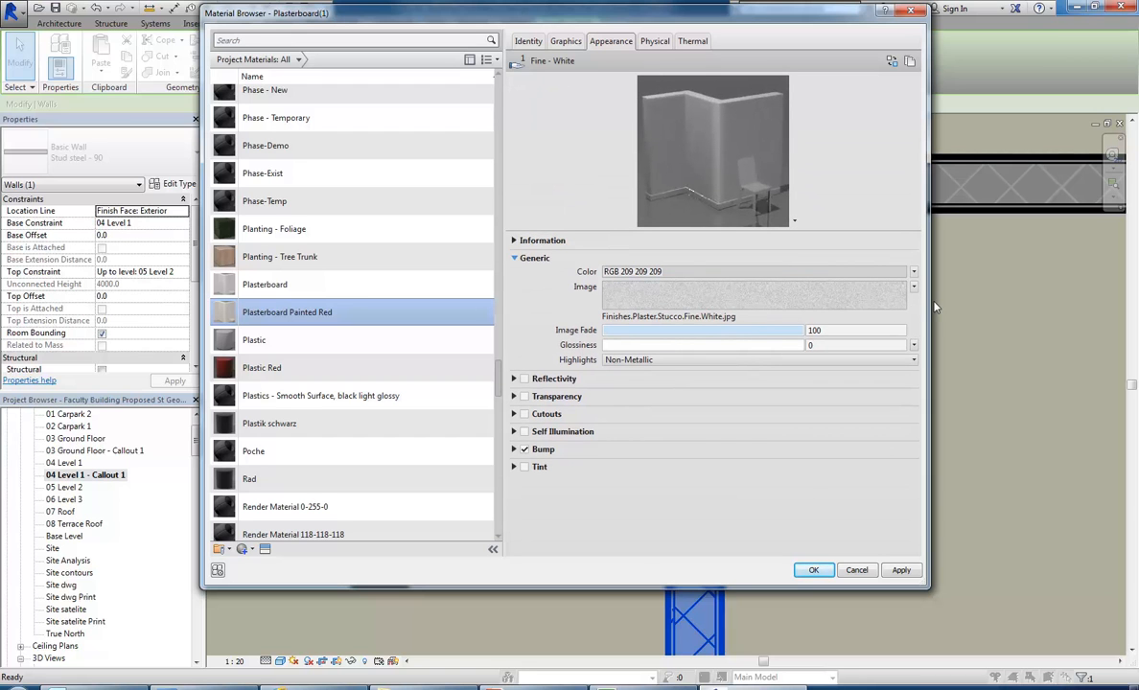
{"action": "left_click", "coordinate": [914, 288]}
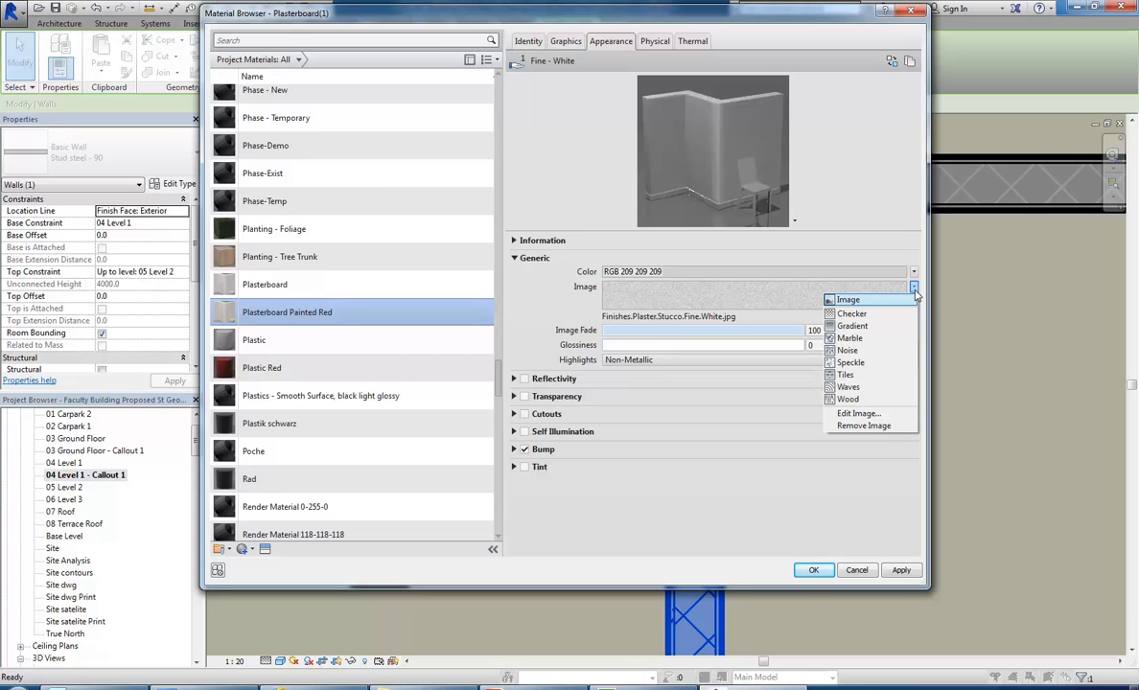
{"action": "left_click", "coordinate": [862, 426]}
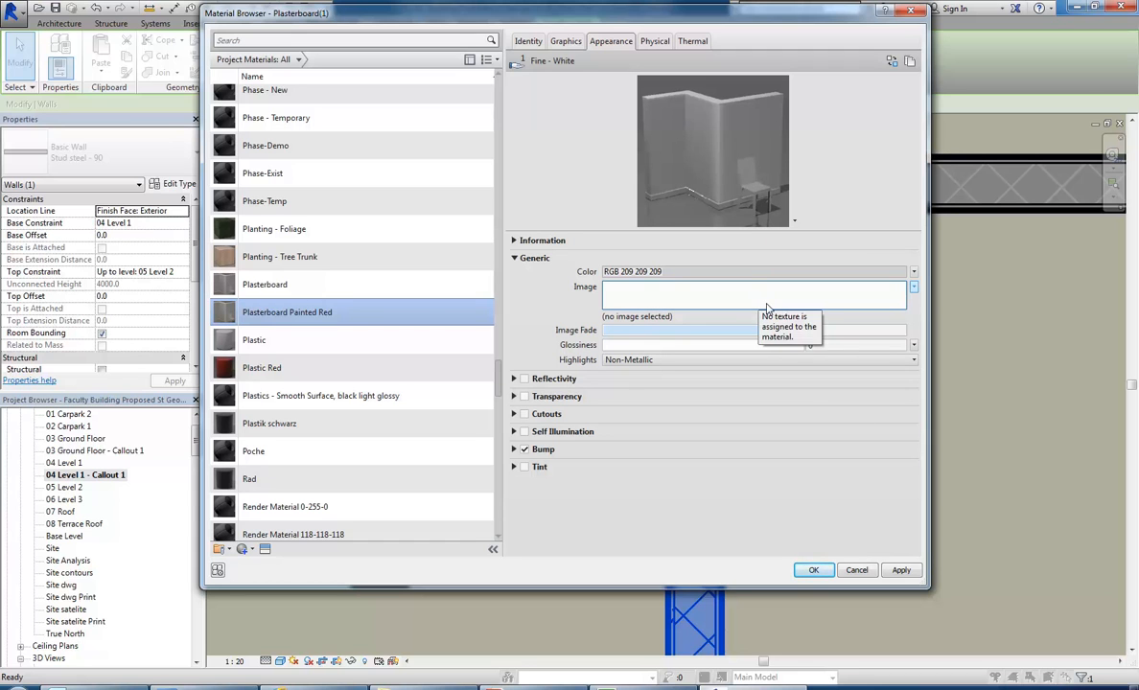
Step: Set the appearance colour of Plasterboard Painted Red to a dark red, RGB 188 14 10
{"action": "left_click", "coordinate": [703, 274]}
{"action": "left_click", "coordinate": [697, 218]}
{"action": "left_click", "coordinate": [634, 215]}
{"action": "left_click", "coordinate": [594, 240]}
{"action": "left_click", "coordinate": [603, 250]}
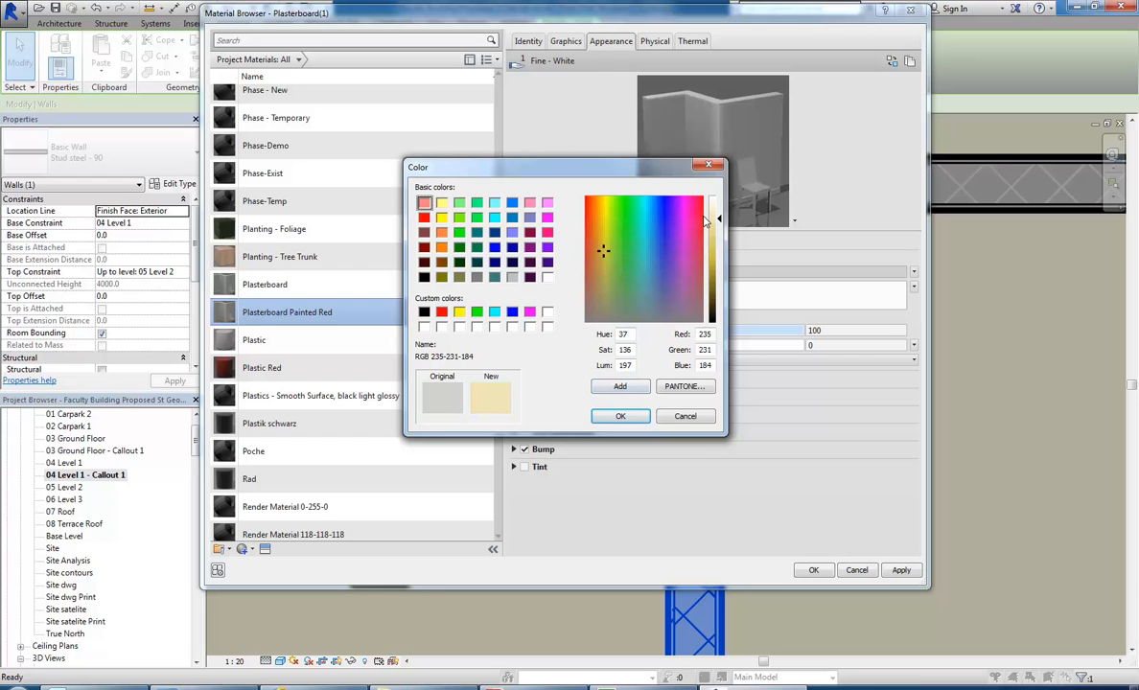
{"action": "left_click", "coordinate": [589, 207]}
{"action": "left_click_drag", "start_coordinate": [718, 220], "coordinate": [721, 276]}
{"action": "left_click", "coordinate": [621, 416]}
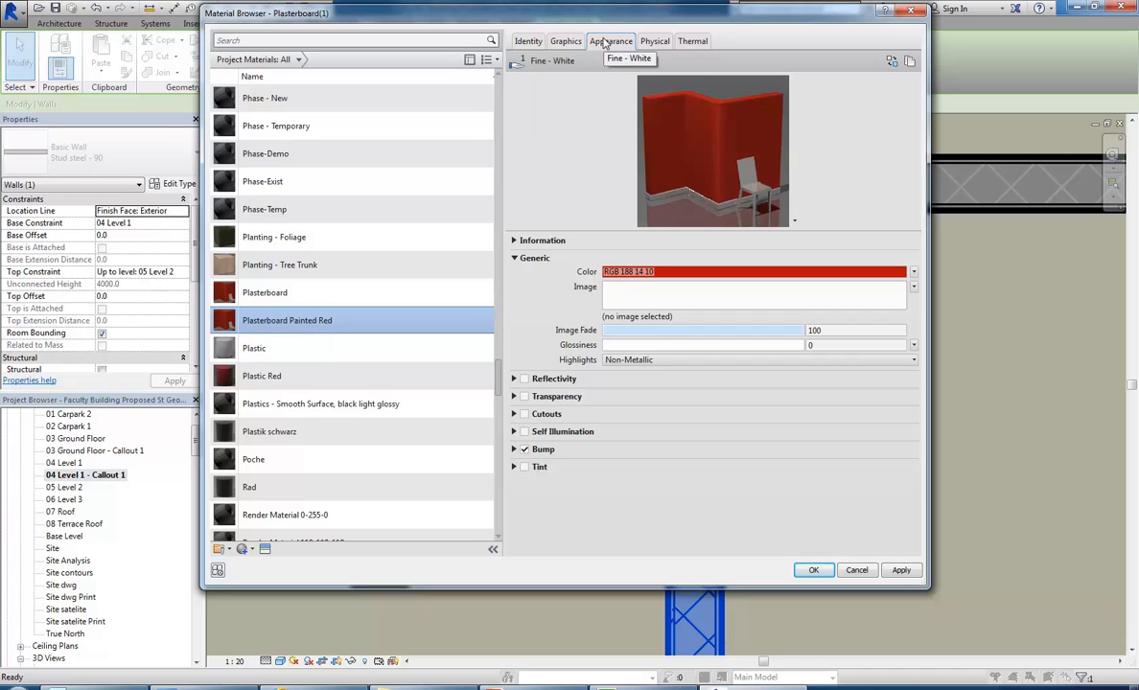
Step: Set the appearance colour of the original Plasterboard material to near white, RGB 255 253 253
{"action": "left_click", "coordinate": [265, 293]}
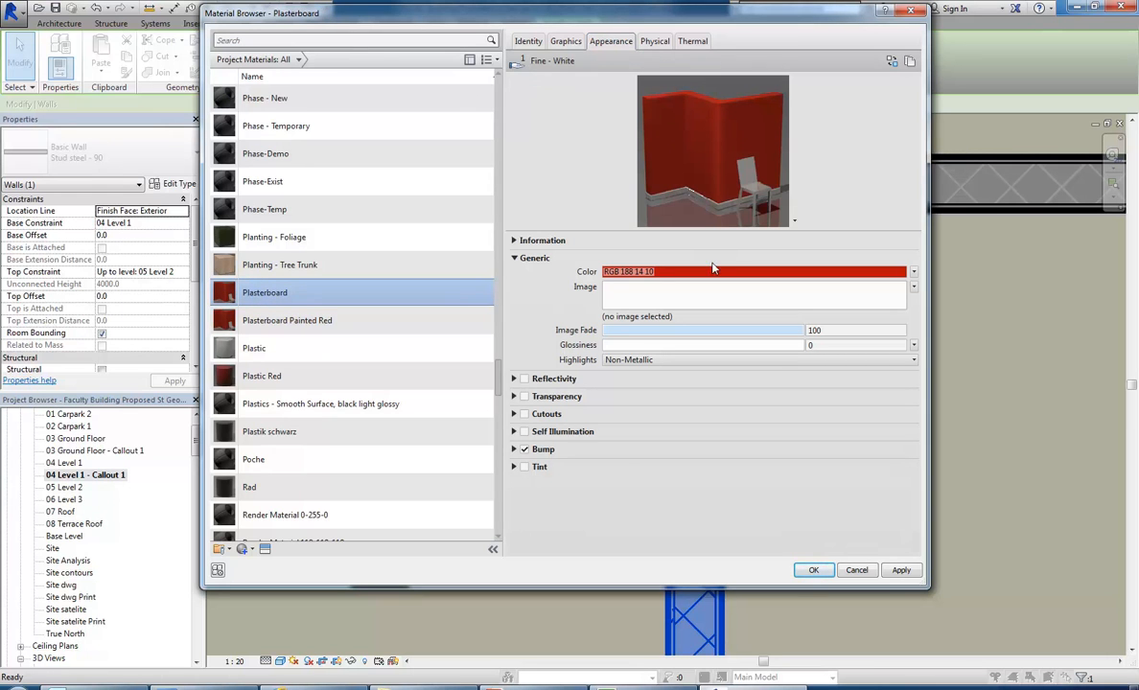
{"action": "left_click", "coordinate": [666, 271]}
{"action": "left_click_drag", "start_coordinate": [721, 266], "coordinate": [669, 185]}
{"action": "left_click", "coordinate": [621, 418]}
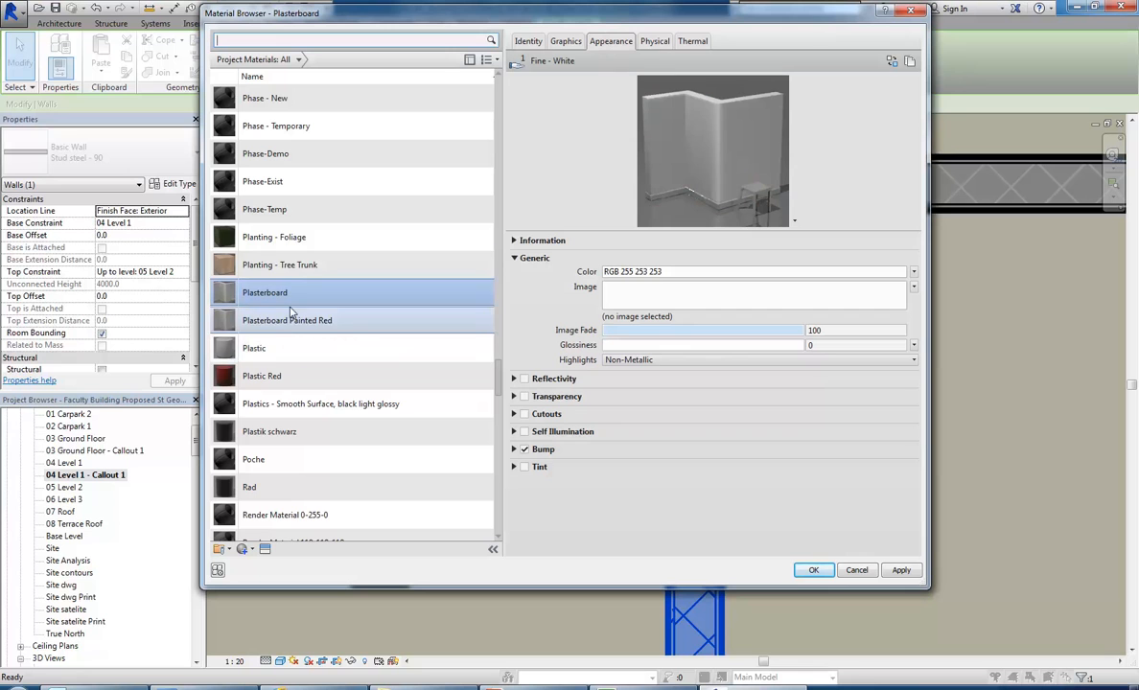
Step: Set the graphics shading colour of Plasterboard Painted Red to RGB 255 0 0 and compare it with Plasterboard
{"action": "left_click", "coordinate": [248, 328]}
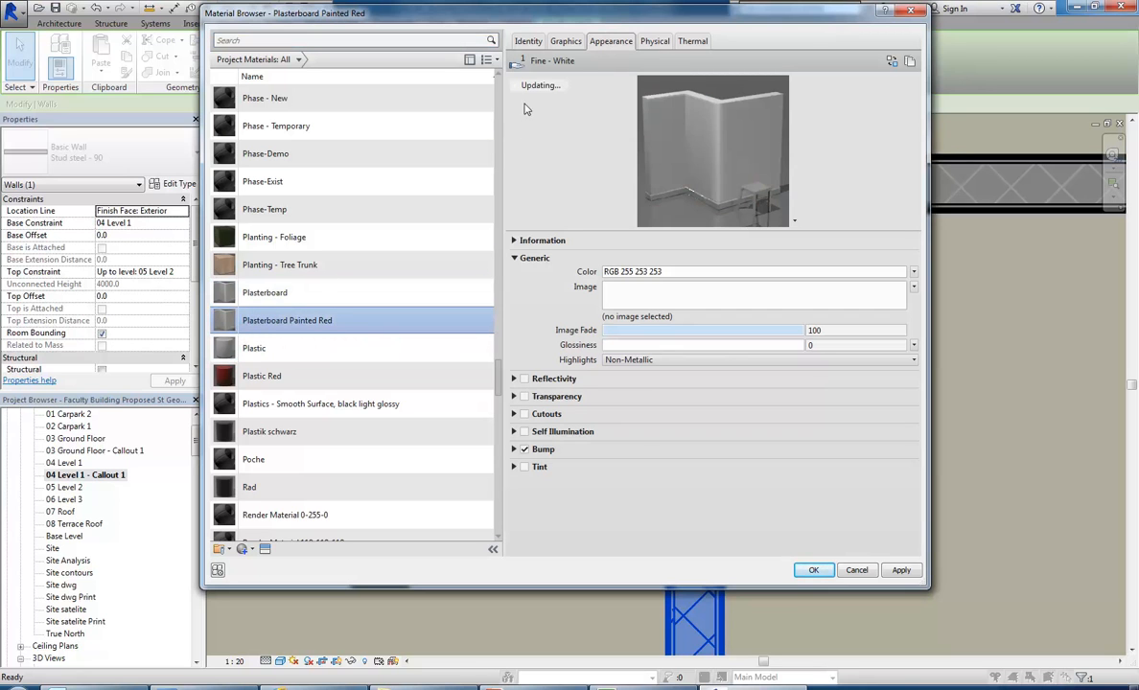
{"action": "left_click", "coordinate": [565, 42]}
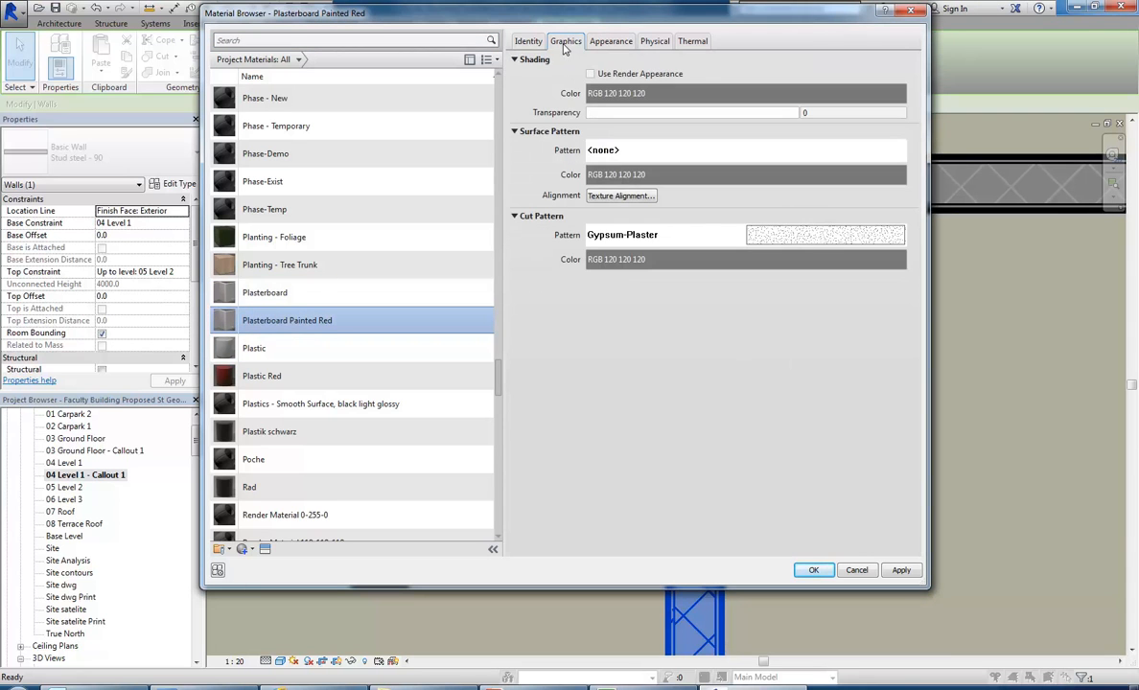
{"action": "left_click", "coordinate": [742, 95]}
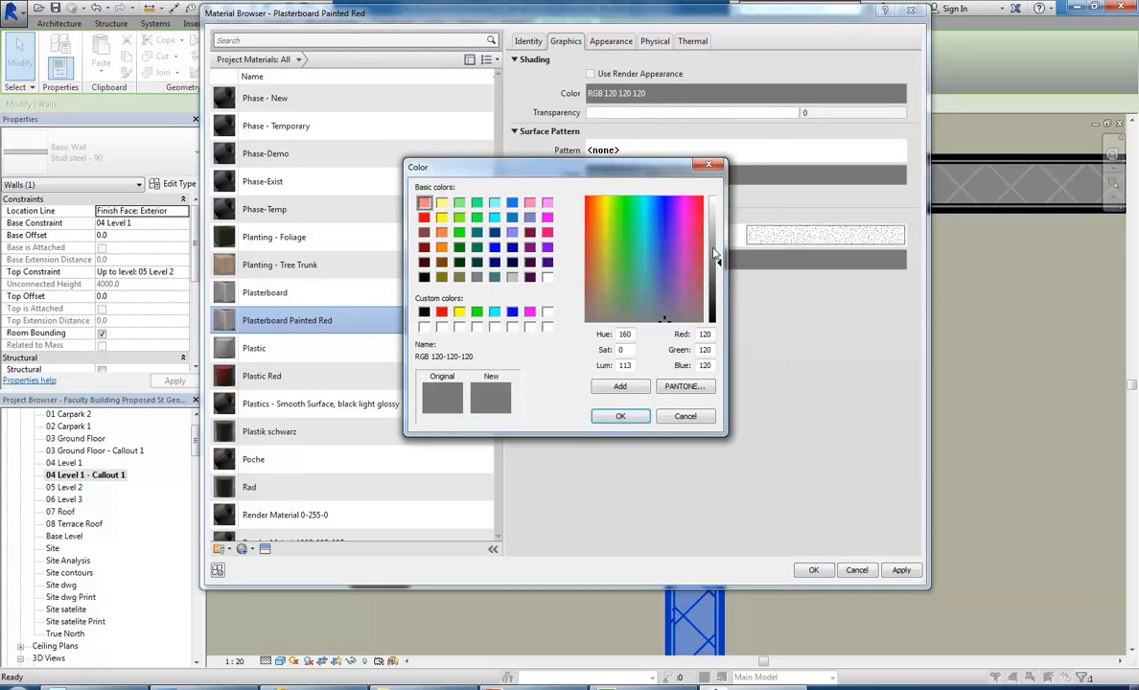
{"action": "left_click", "coordinate": [423, 217]}
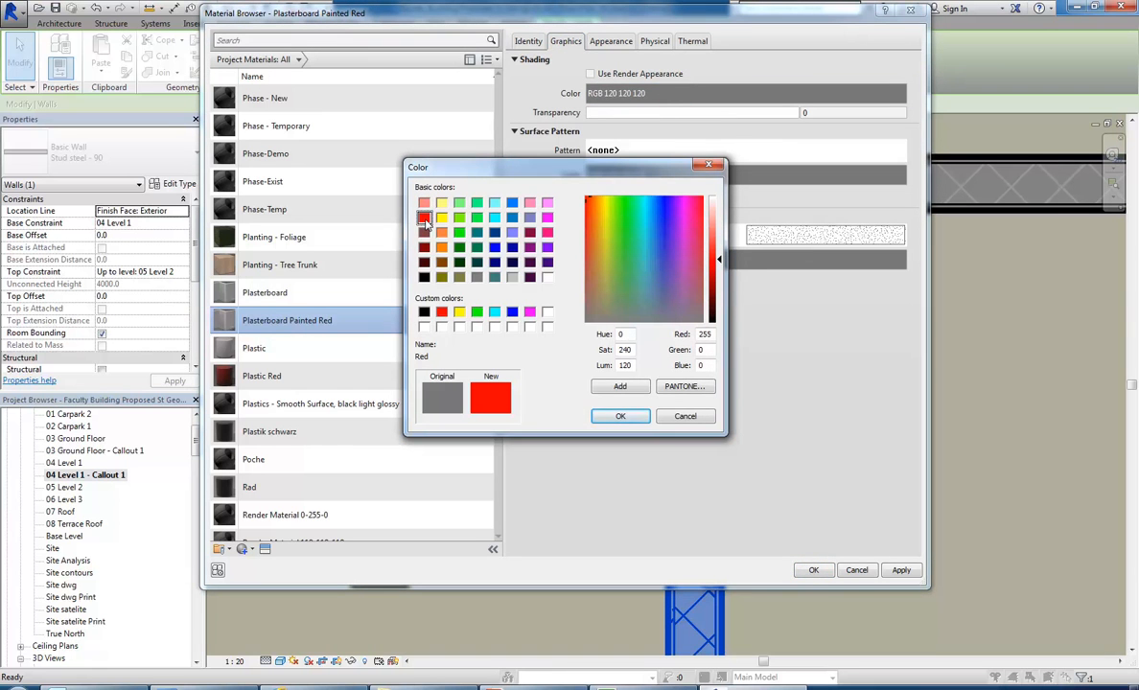
{"action": "left_click", "coordinate": [620, 417]}
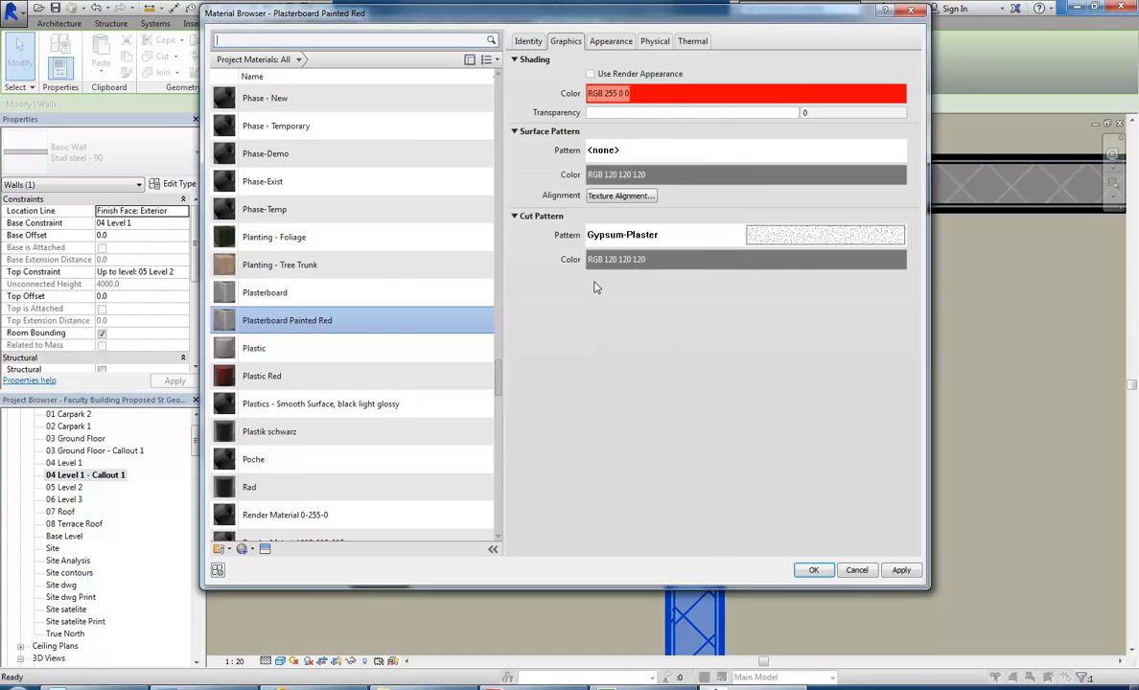
{"action": "left_click", "coordinate": [264, 294]}
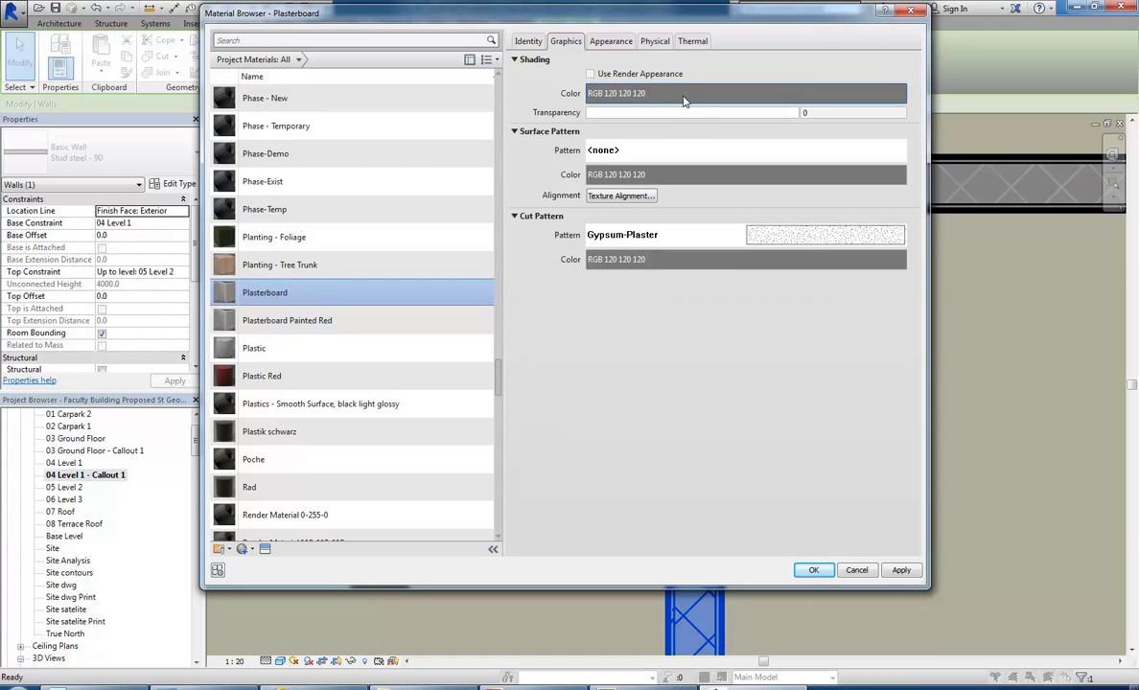
{"action": "left_click", "coordinate": [305, 318]}
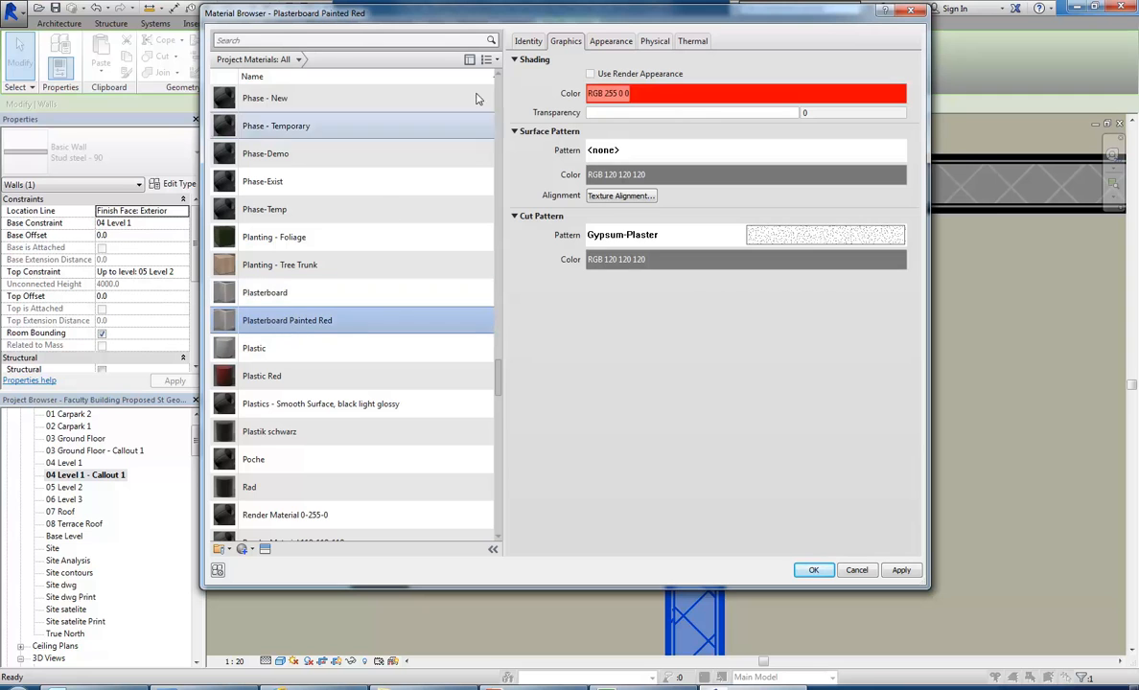
Step: Duplicate the appearance asset used by the Plasterboard Painted Red material
{"action": "left_click", "coordinate": [607, 44]}
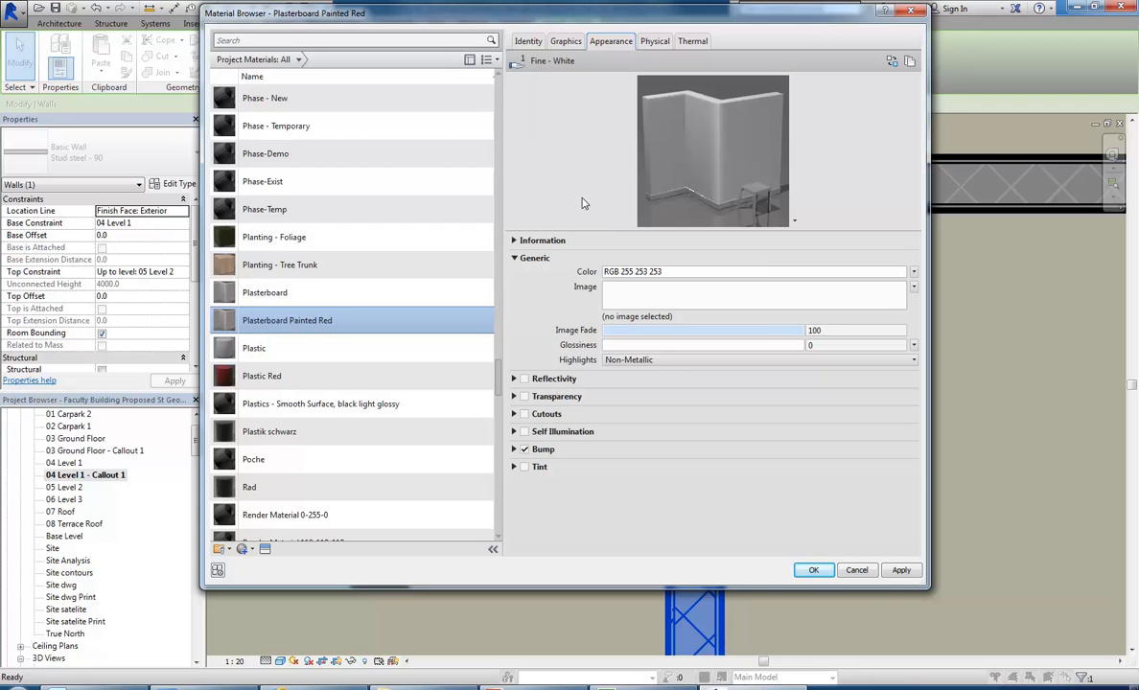
{"action": "right_click", "coordinate": [600, 48]}
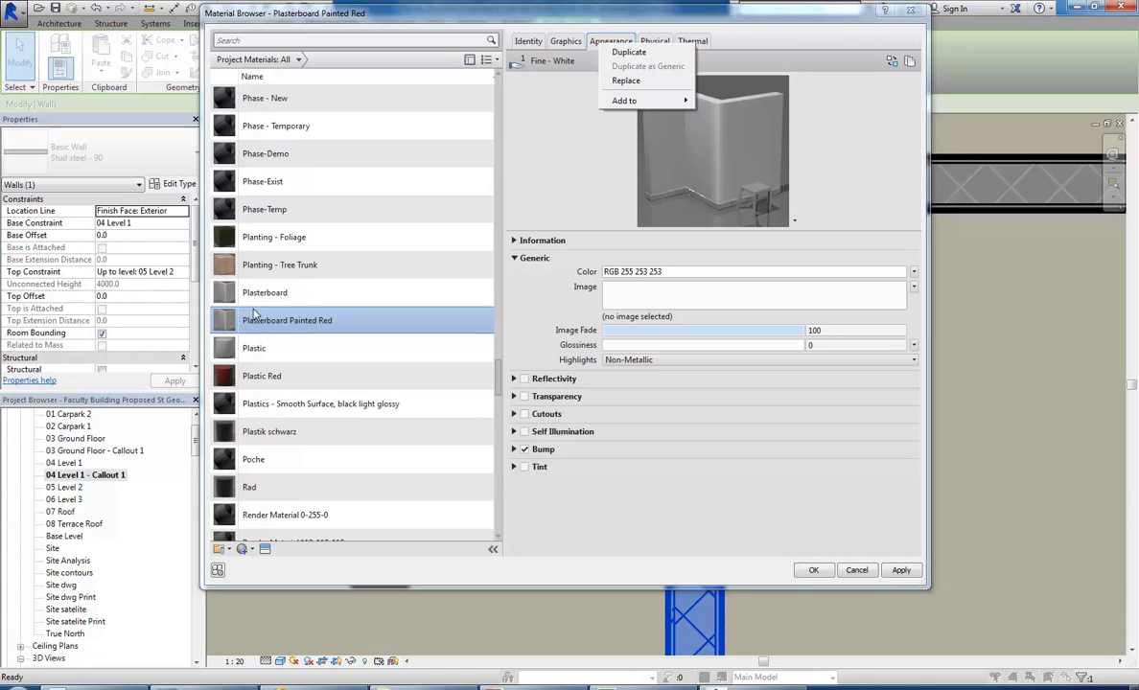
{"action": "left_click", "coordinate": [623, 54]}
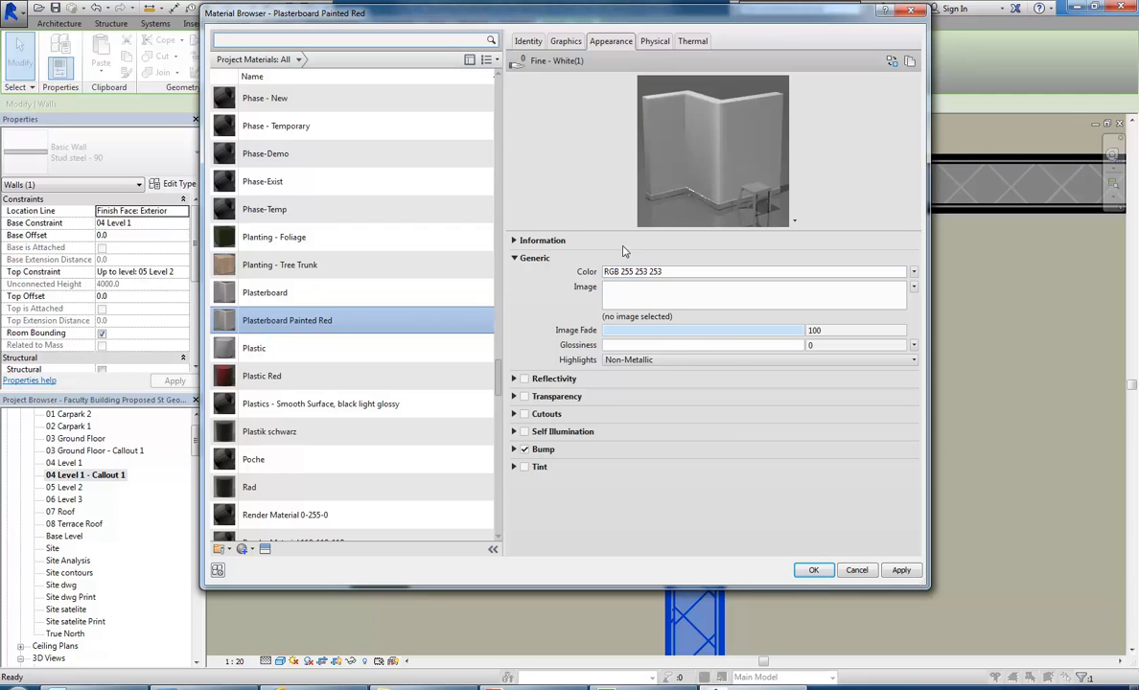
Step: Set the duplicated appearance asset's colour to RGB 223 0 0 and compare it with the Plasterboard appearance
{"action": "left_click", "coordinate": [662, 273]}
{"action": "left_click_drag", "start_coordinate": [720, 198], "coordinate": [720, 268]}
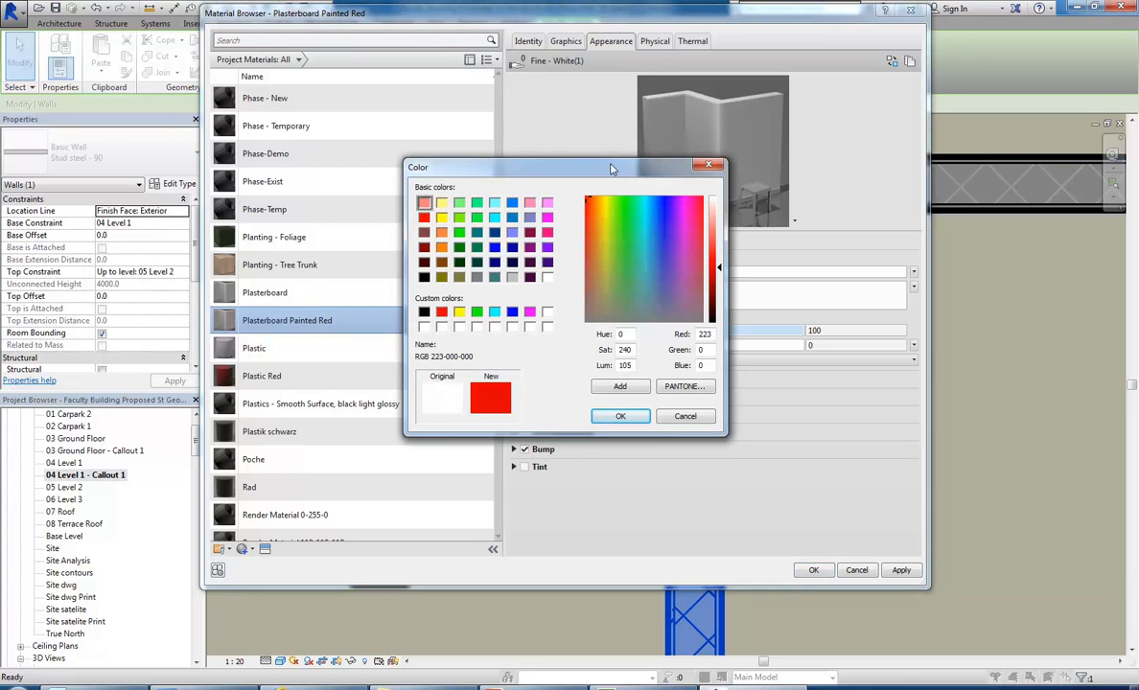
{"action": "left_click_drag", "start_coordinate": [655, 171], "coordinate": [413, 79]}
{"action": "left_click", "coordinate": [377, 323]}
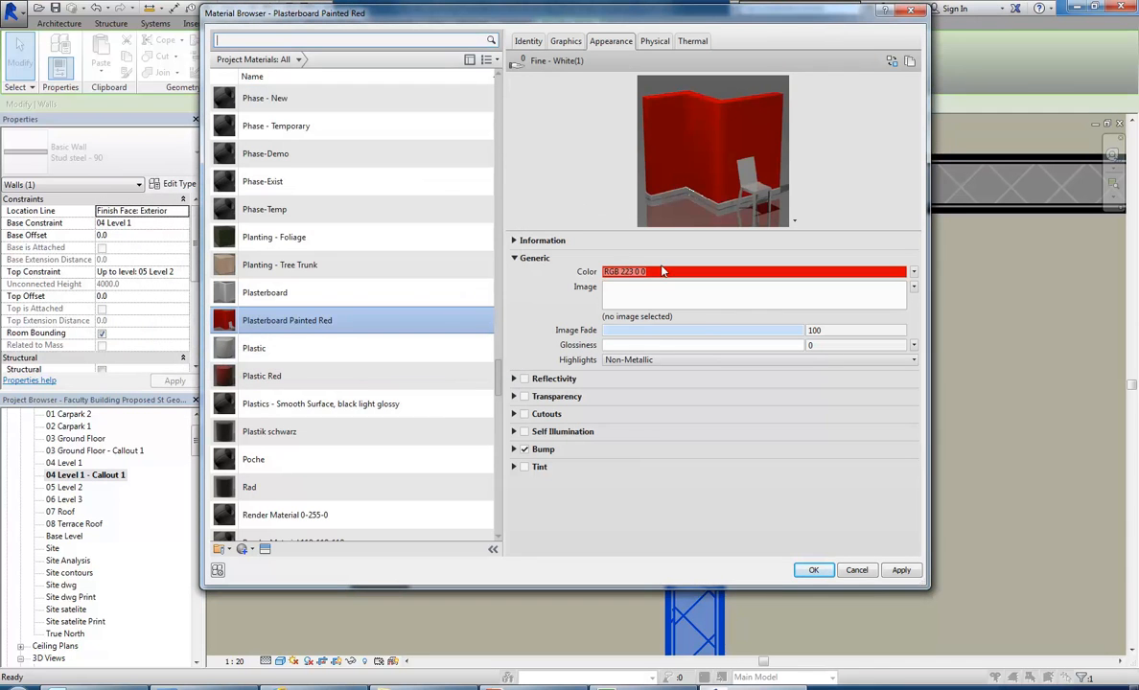
{"action": "left_click", "coordinate": [259, 299]}
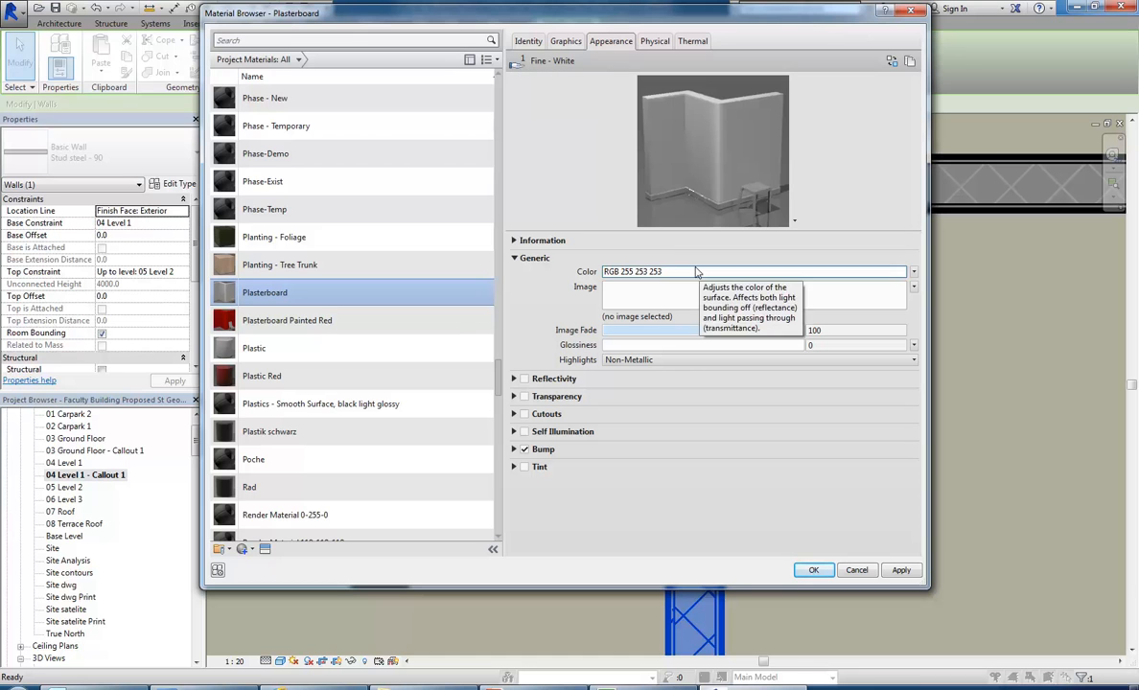
{"action": "left_click", "coordinate": [293, 324]}
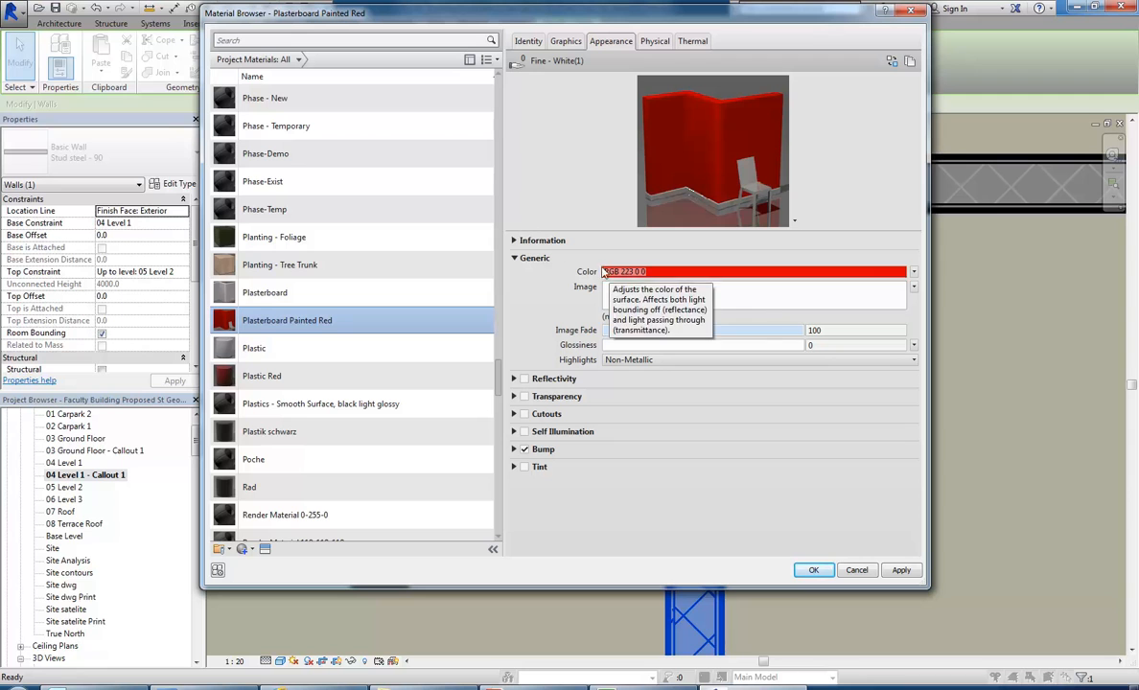
Step: Rename the appearance asset of Plasterboard Painted Red to Red
{"action": "left_click", "coordinate": [515, 242]}
{"action": "left_click", "coordinate": [634, 257]}
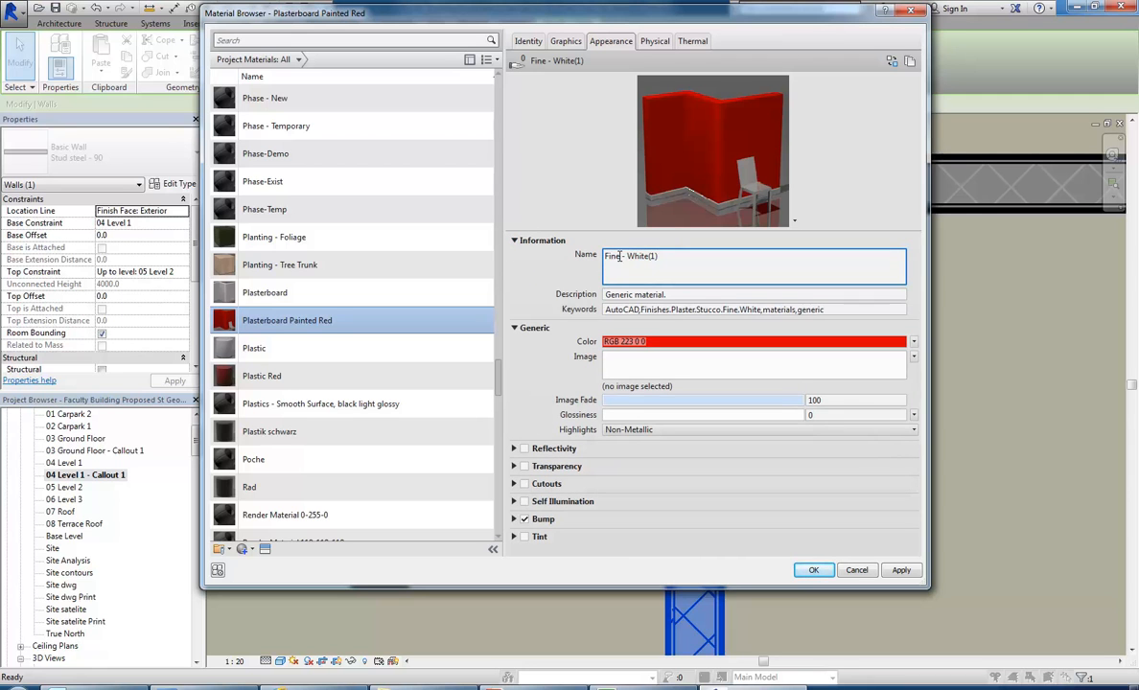
{"action": "left_click_drag", "start_coordinate": [624, 257], "coordinate": [717, 256]}
{"action": "key", "text": "BackSpace"}
{"action": "type", "text": "Red"}
{"action": "left_click", "coordinate": [614, 44]}
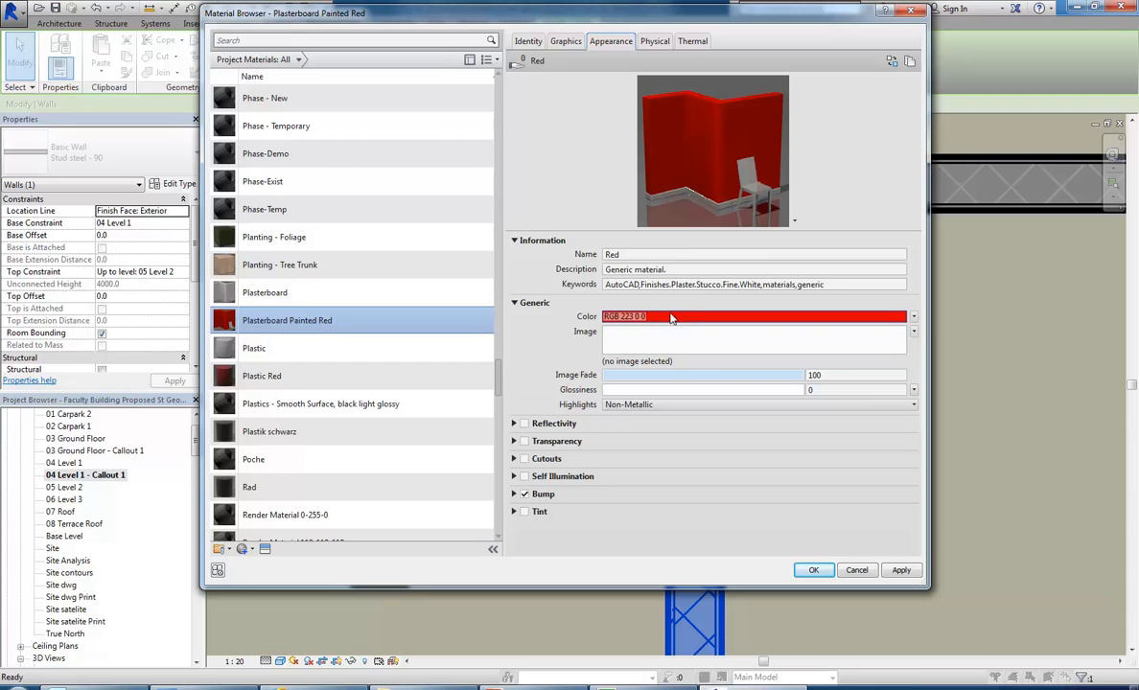
{"action": "right_click", "coordinate": [602, 45]}
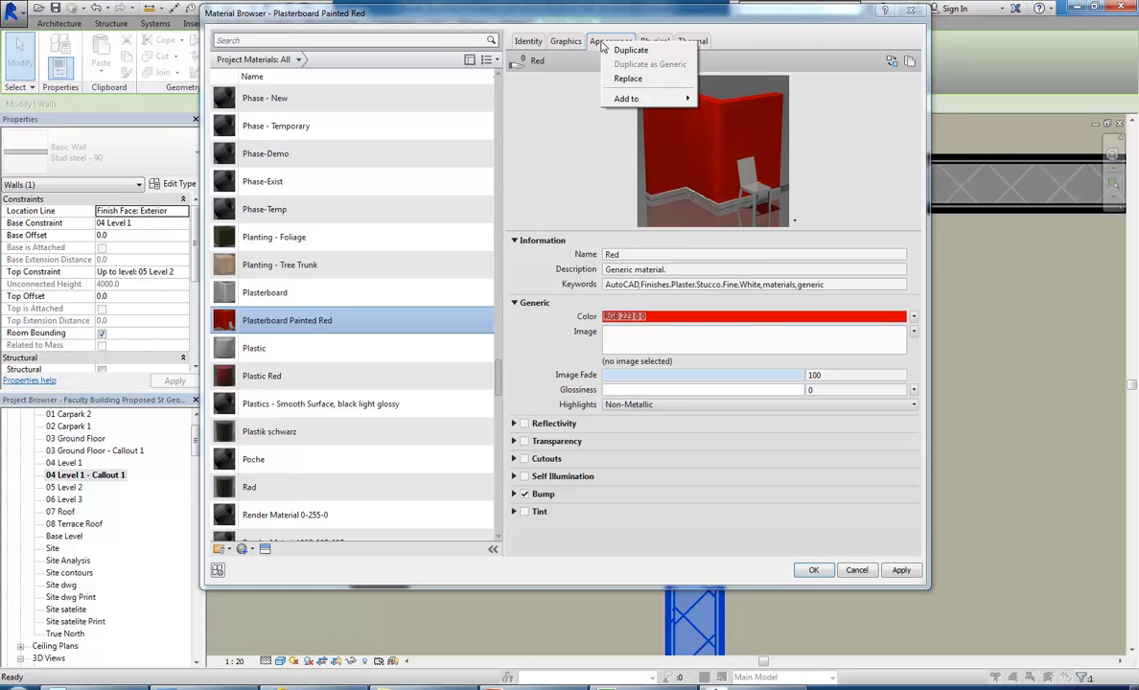
{"action": "left_click", "coordinate": [633, 83]}
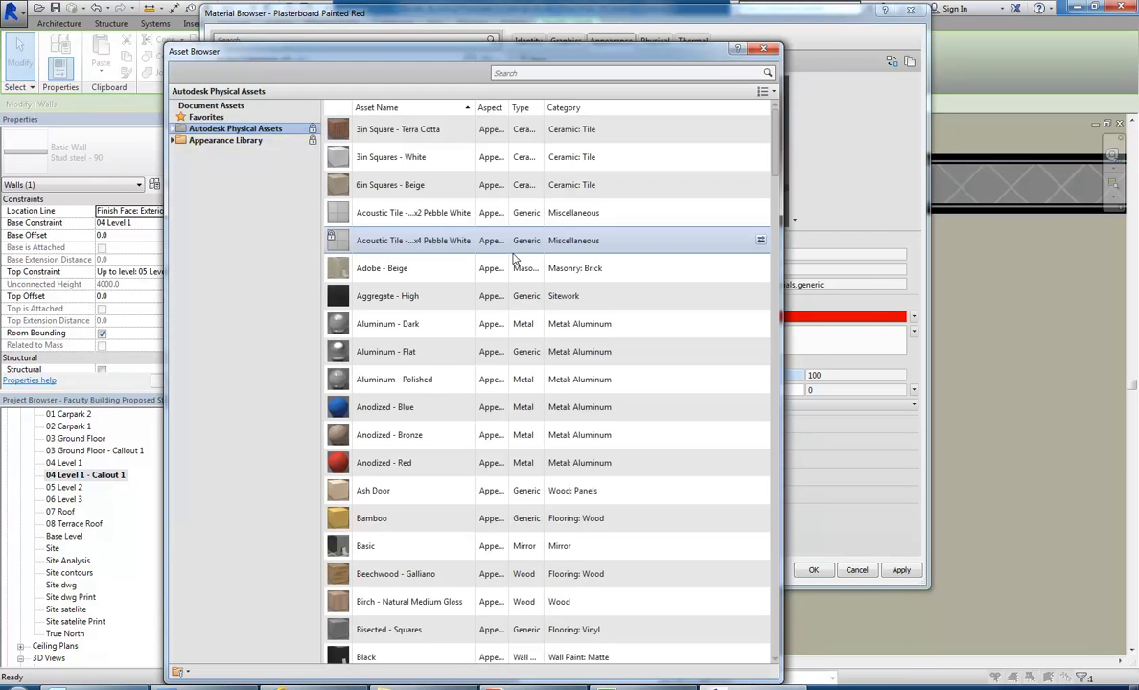
{"action": "mouse_move", "coordinate": [470, 45]}
{"action": "left_mouse_down"}
{"action": "mouse_move", "coordinate": [513, 111]}
{"action": "mouse_move", "coordinate": [453, 139]}
{"action": "mouse_move", "coordinate": [511, 4]}
{"action": "mouse_move", "coordinate": [482, 36]}
{"action": "left_mouse_up"}
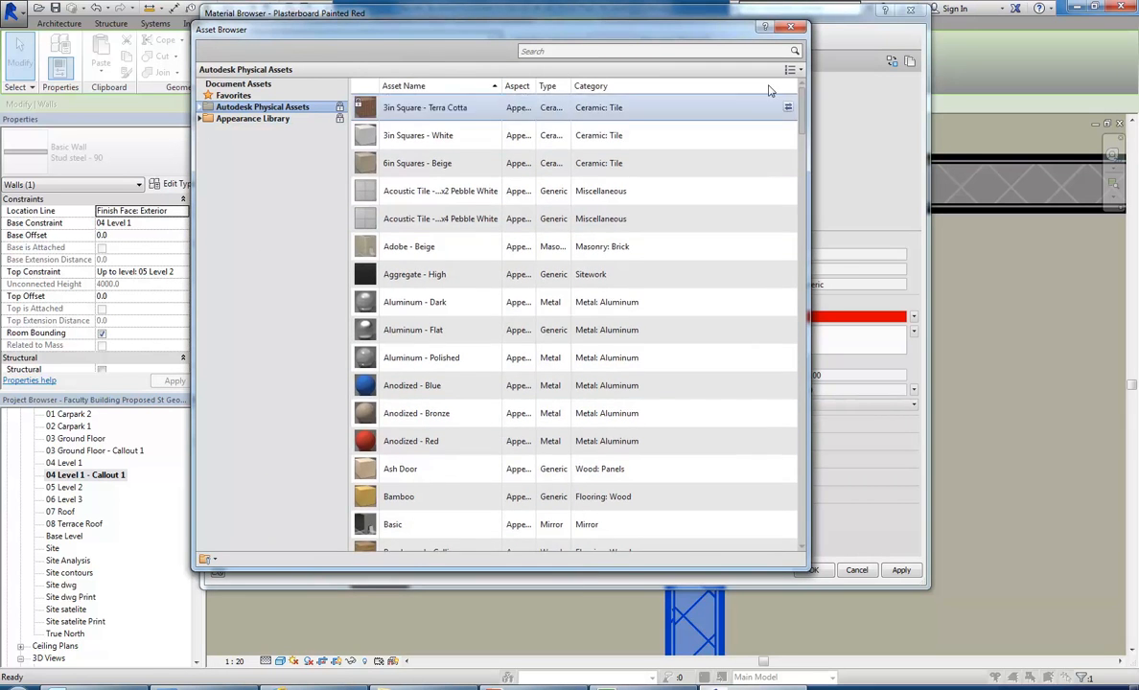
{"action": "left_click", "coordinate": [791, 28]}
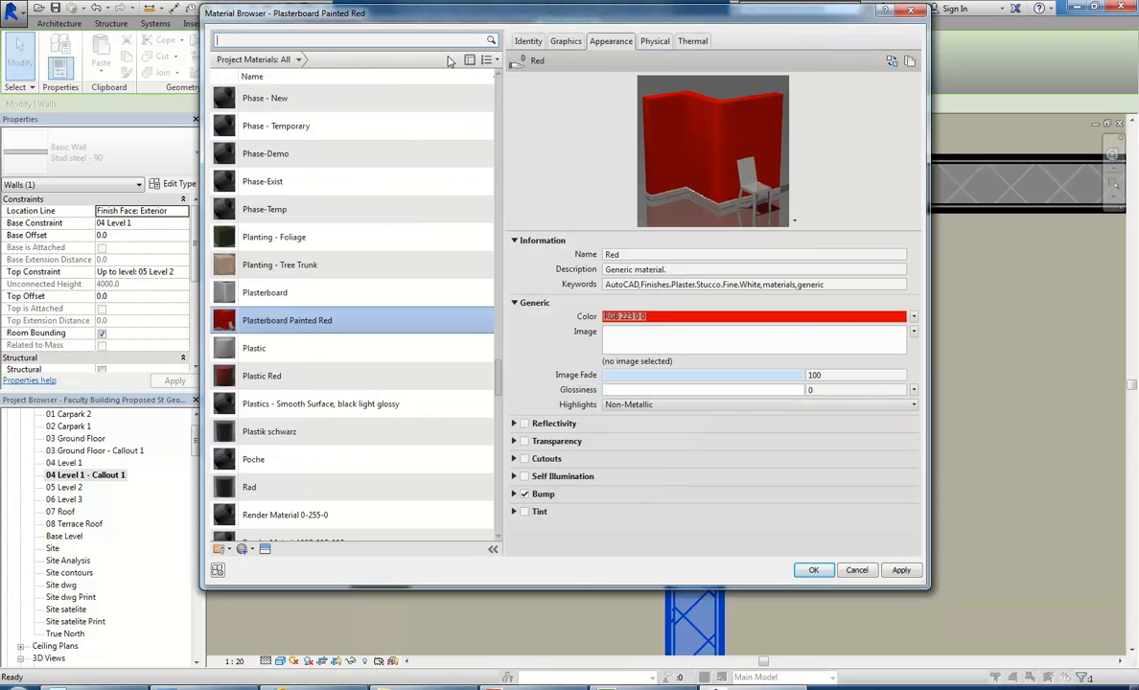
{"action": "left_click", "coordinate": [469, 60]}
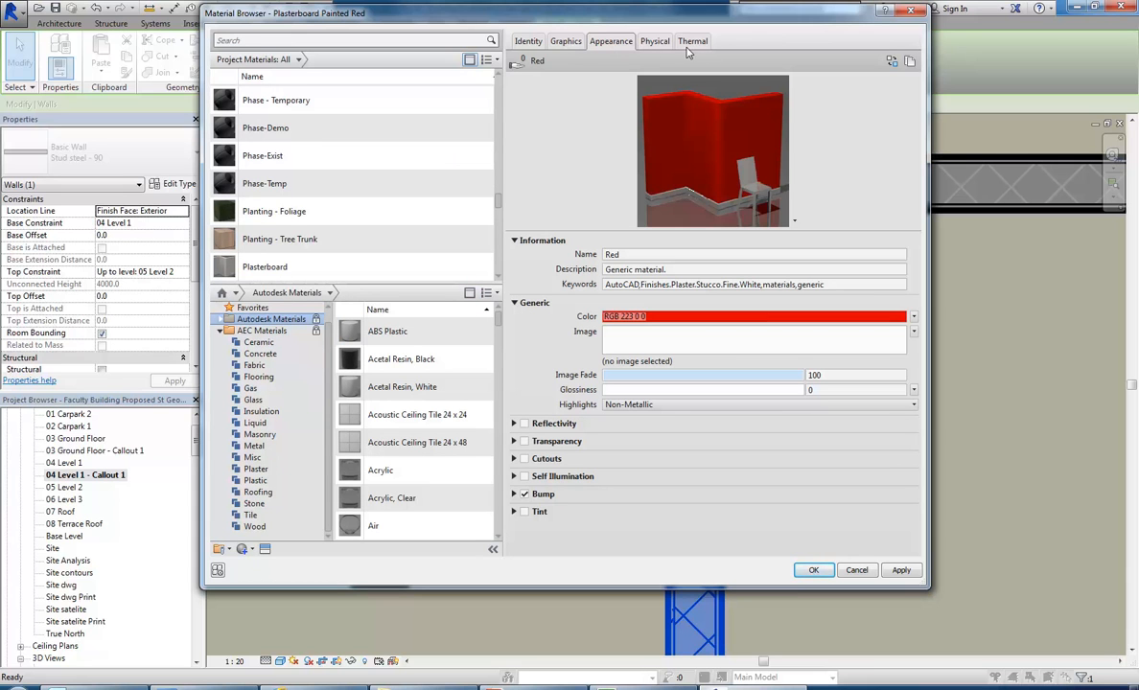
{"action": "left_click", "coordinate": [469, 293]}
Step: Examine the Appearance Library categories for a replacement asset, including Finish, Flooring/Vinyl, Masonry/Stone, Stone/Marble and Stucco
{"action": "right_click", "coordinate": [604, 48]}
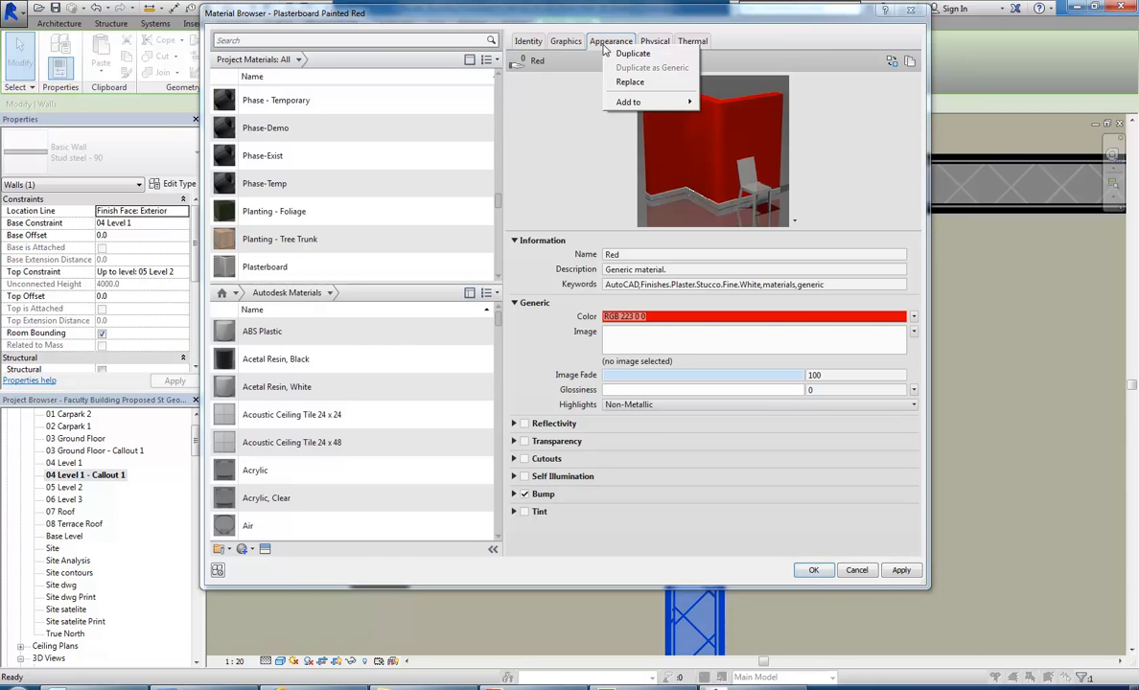
{"action": "left_click", "coordinate": [631, 84]}
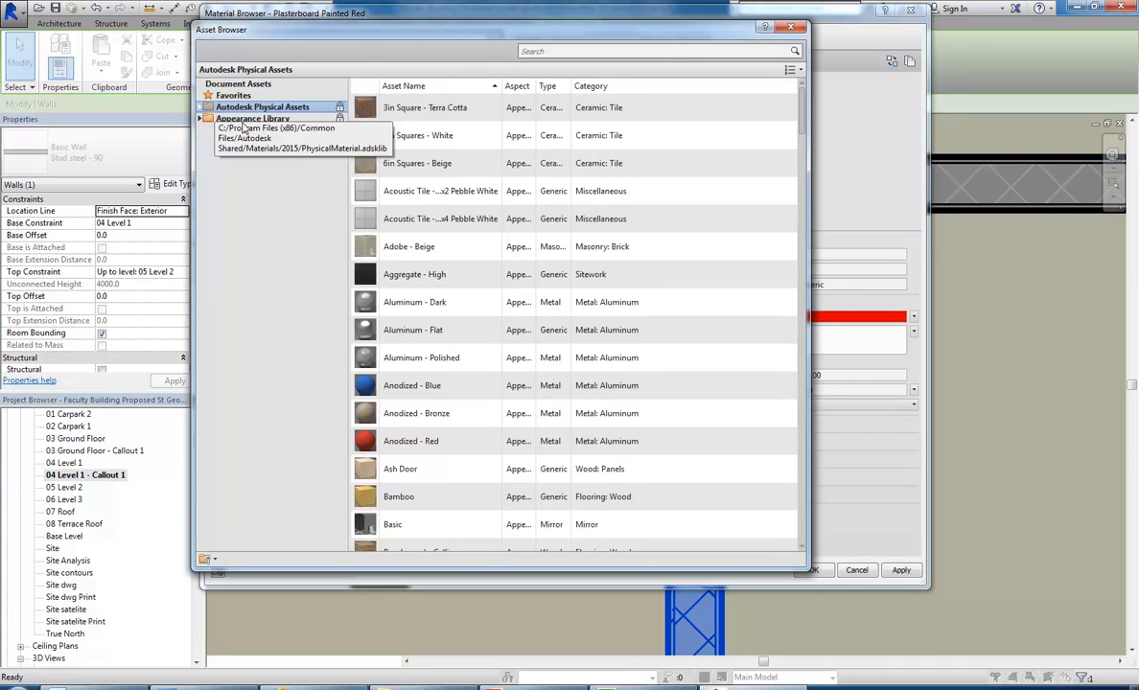
{"action": "left_click", "coordinate": [200, 119]}
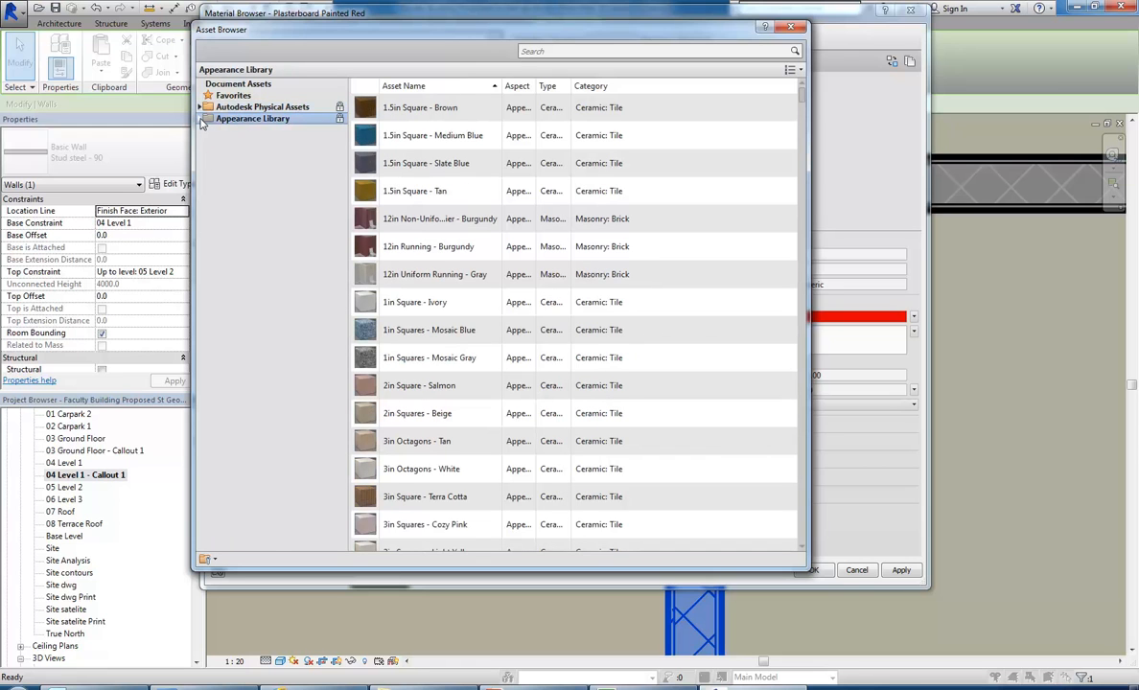
{"action": "left_click", "coordinate": [201, 119]}
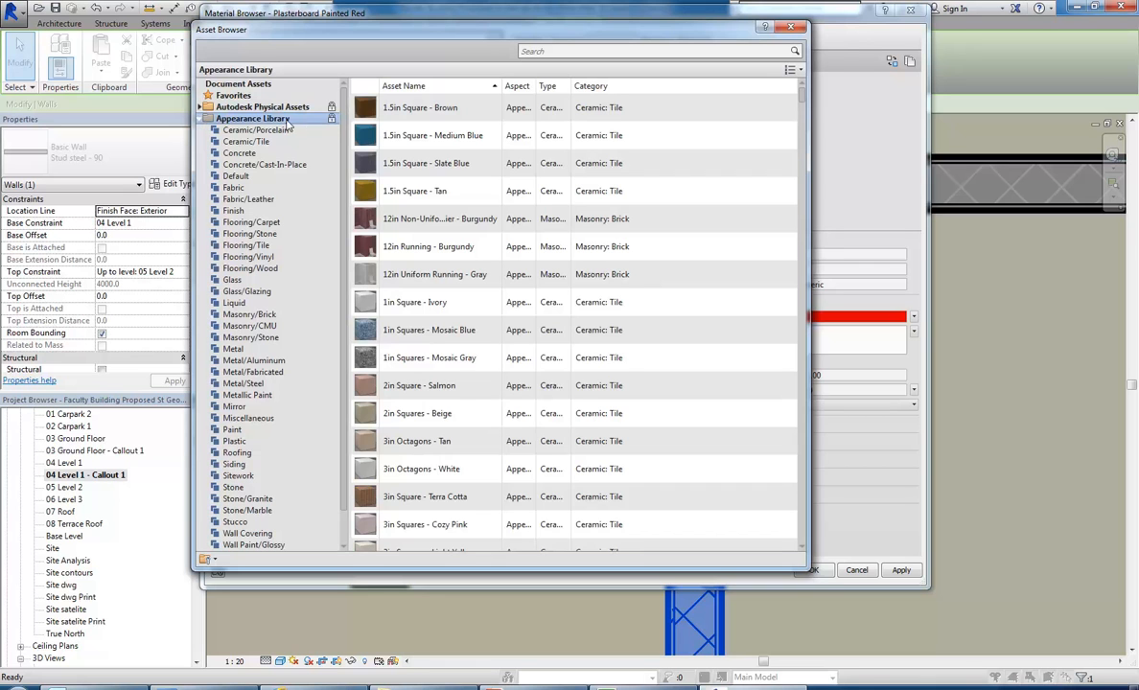
{"action": "left_click", "coordinate": [247, 130]}
{"action": "left_click", "coordinate": [251, 164]}
{"action": "left_click", "coordinate": [251, 211]}
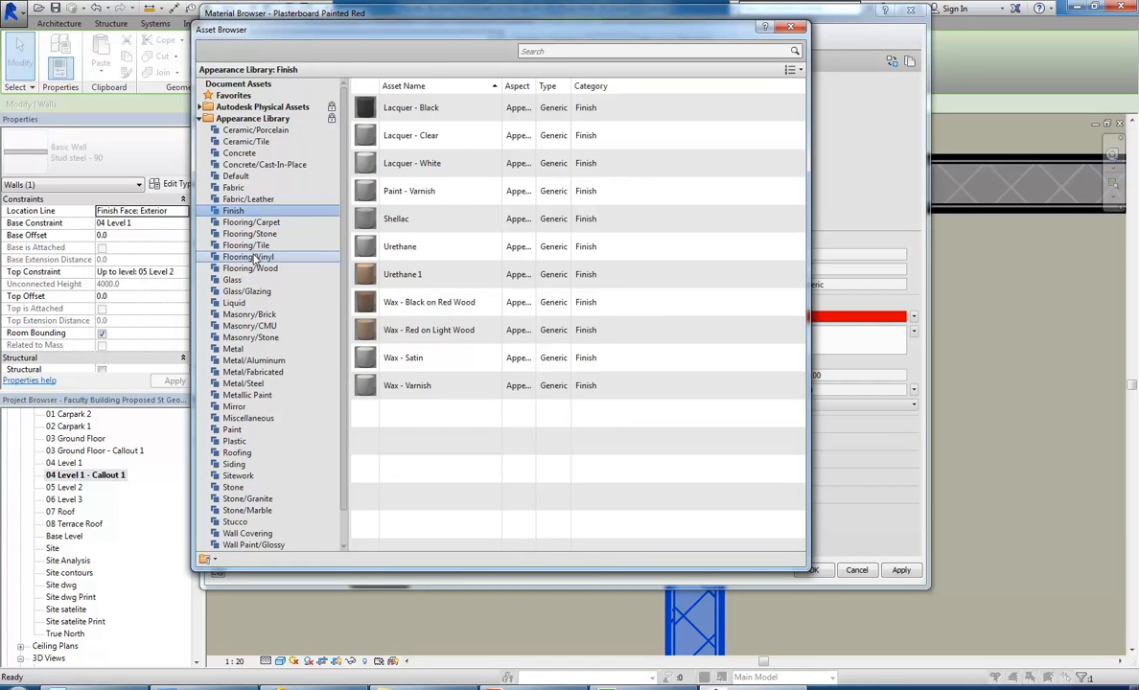
{"action": "left_click", "coordinate": [248, 256]}
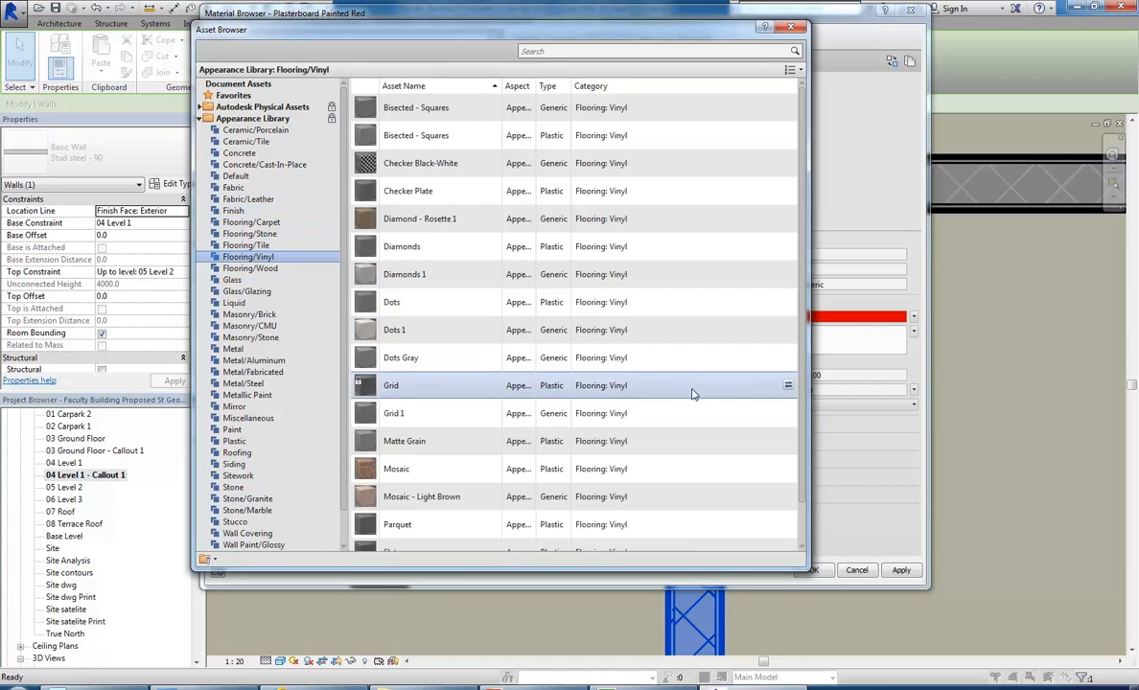
{"action": "left_click", "coordinate": [252, 338]}
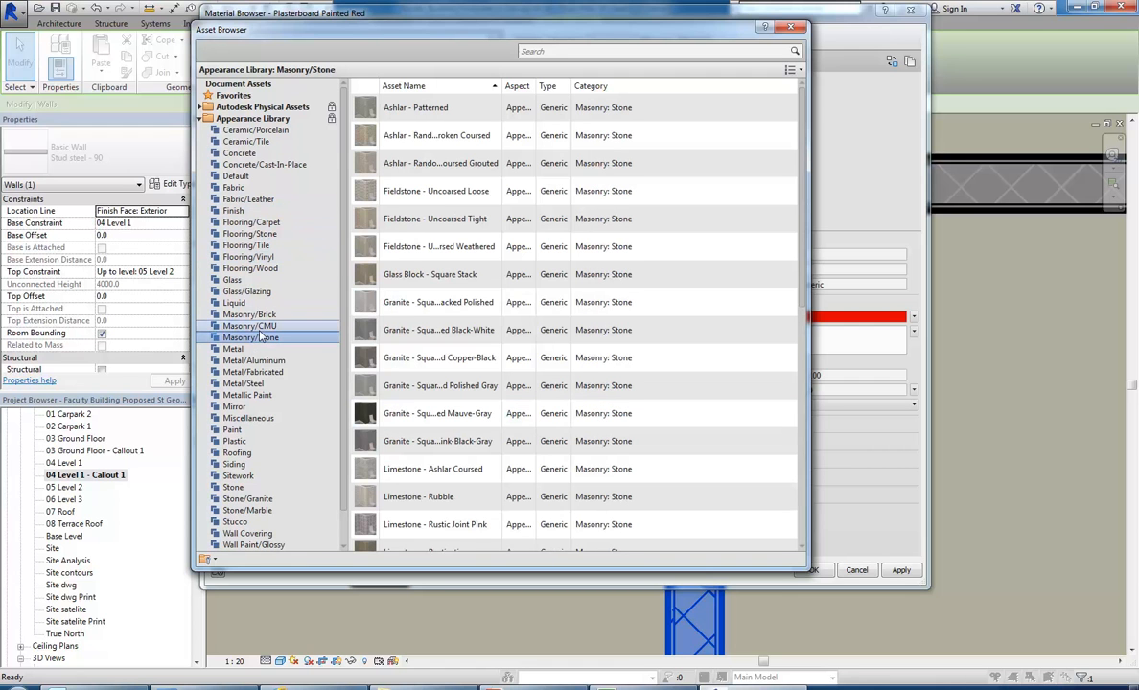
{"action": "left_click", "coordinate": [247, 498]}
{"action": "left_click", "coordinate": [249, 511]}
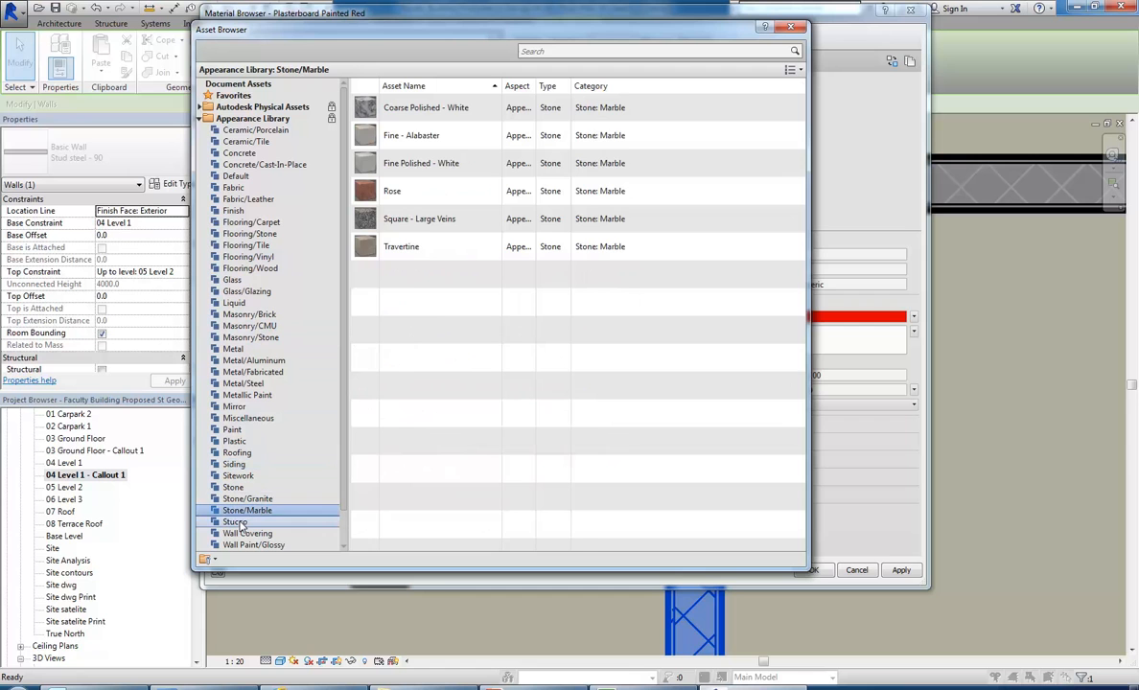
{"action": "left_click", "coordinate": [236, 523]}
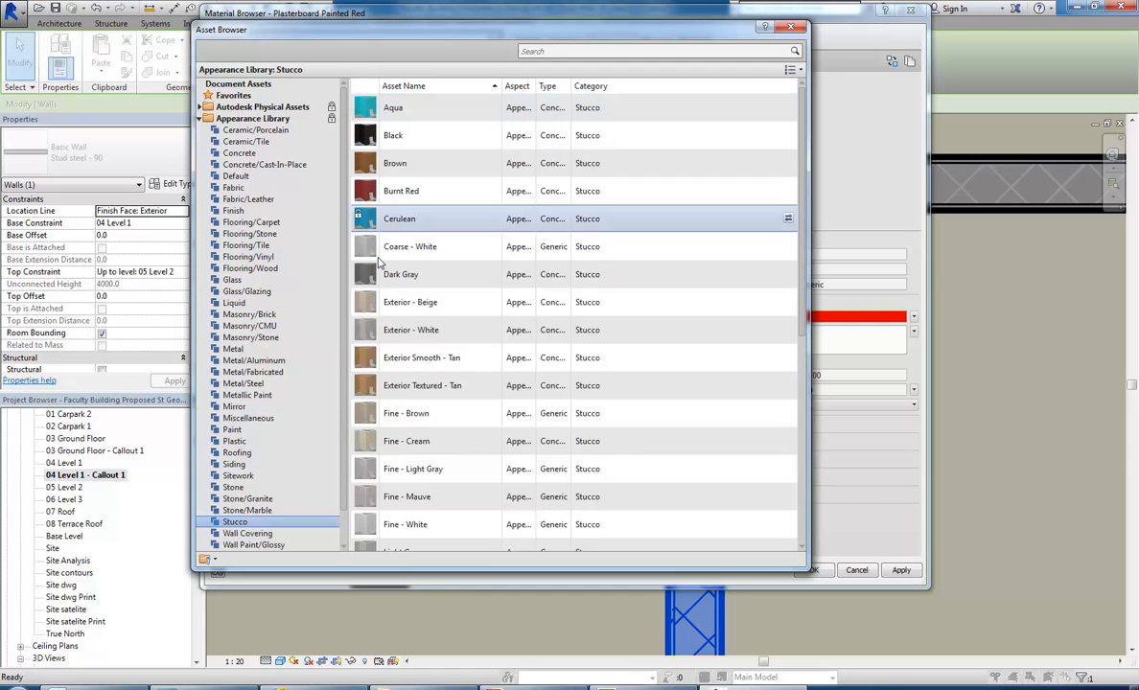
{"action": "left_click_drag", "start_coordinate": [803, 297], "coordinate": [804, 207]}
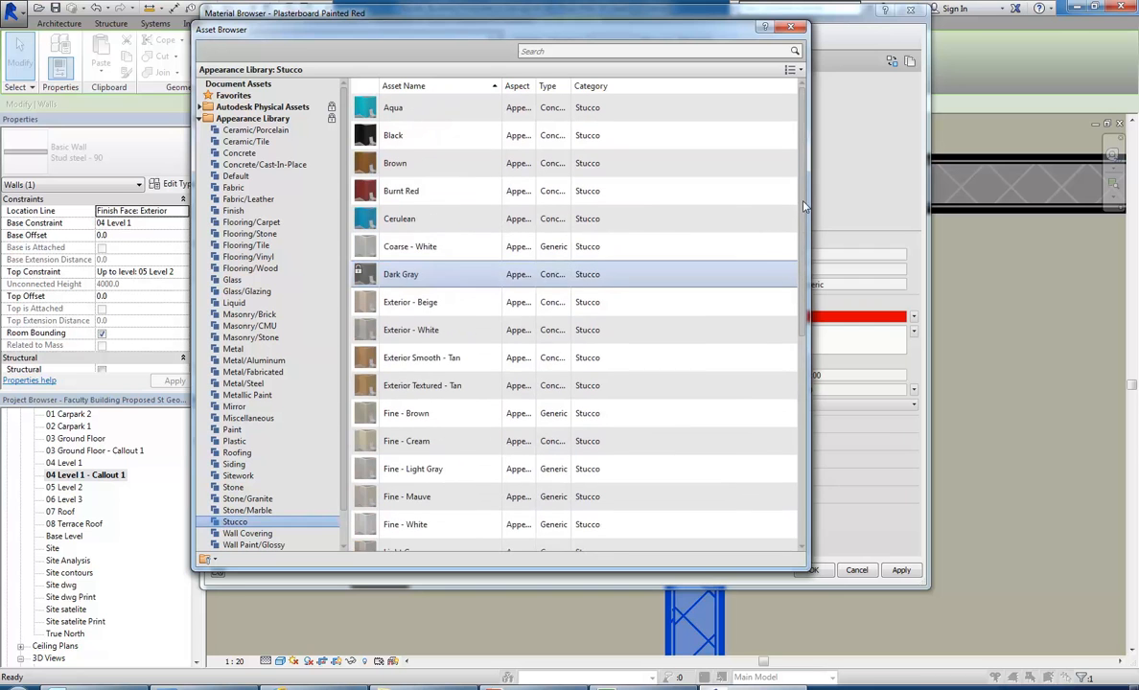
Step: Replace the appearance asset of Plasterboard Painted Red with the Paint asset from the Appearance Library's Paint category
{"action": "left_click", "coordinate": [233, 430]}
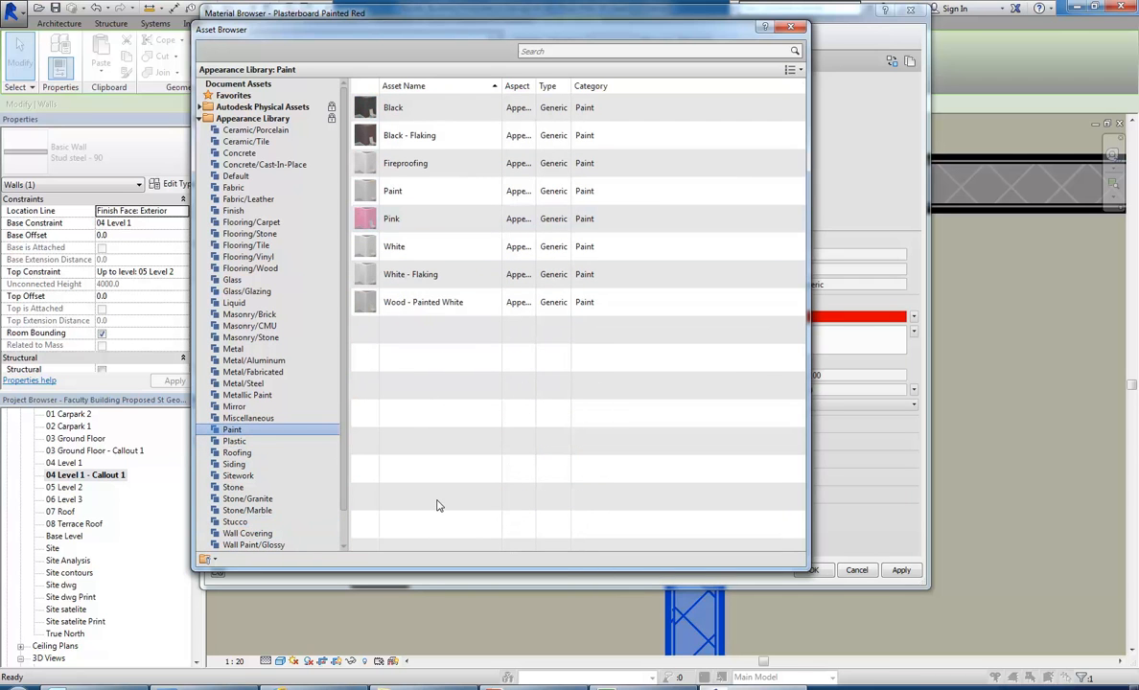
{"action": "double_click", "coordinate": [374, 191]}
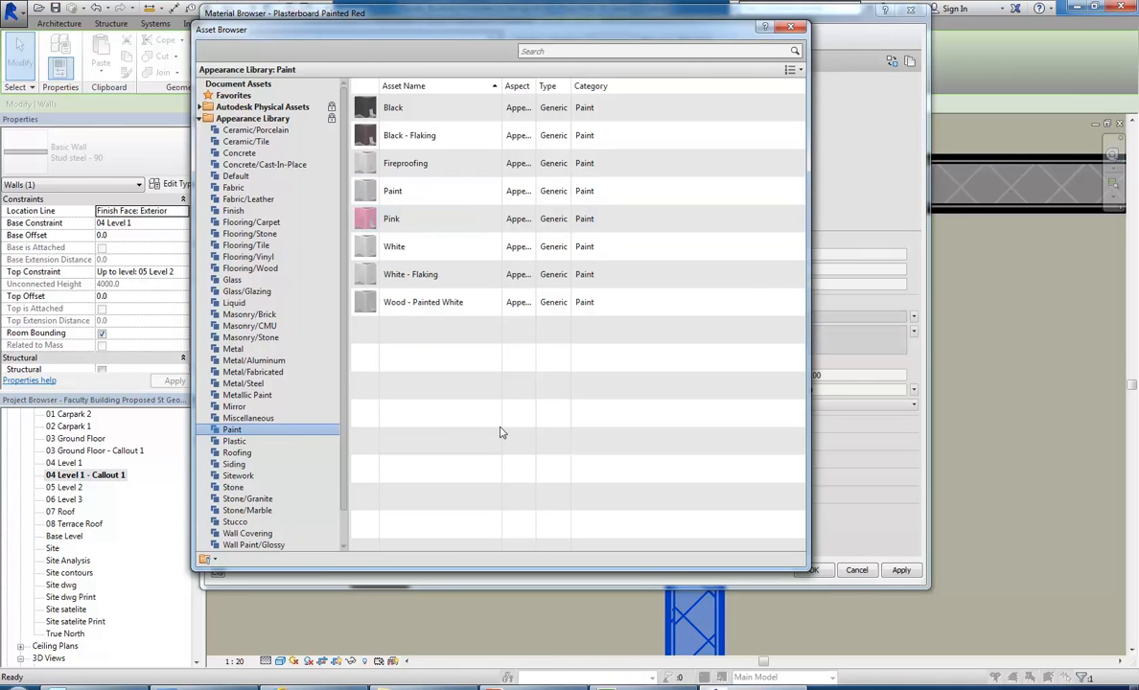
{"action": "left_click", "coordinate": [790, 25]}
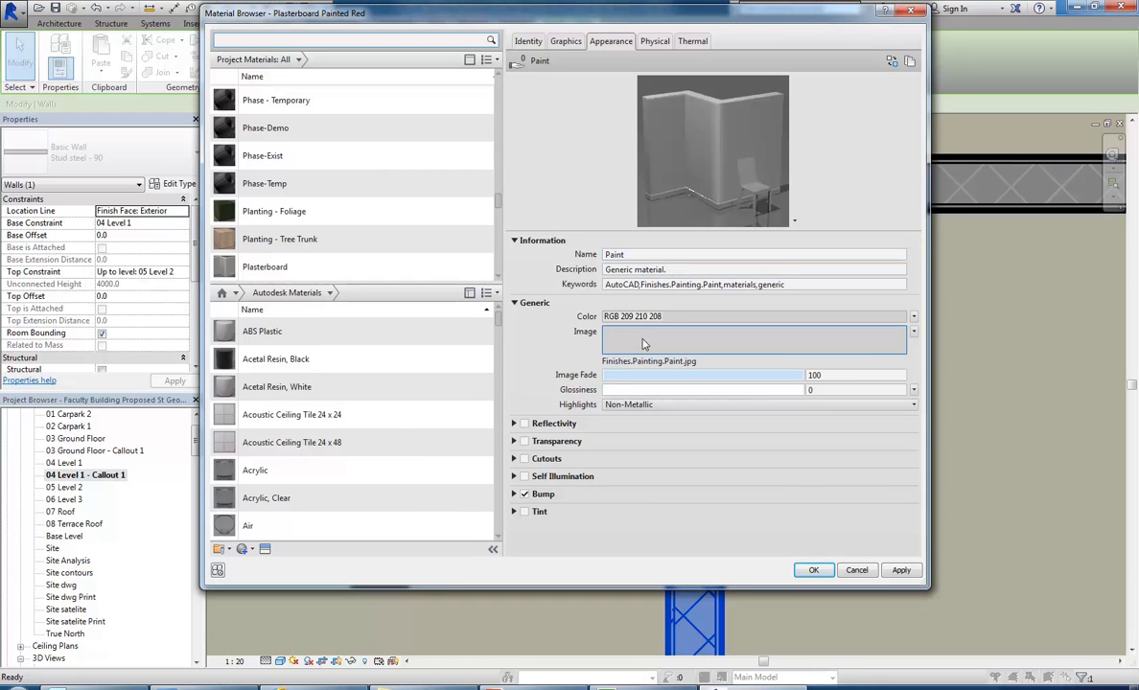
Step: Remove the image from the Paint appearance asset's generic properties
{"action": "mouse_move", "coordinate": [645, 344]}
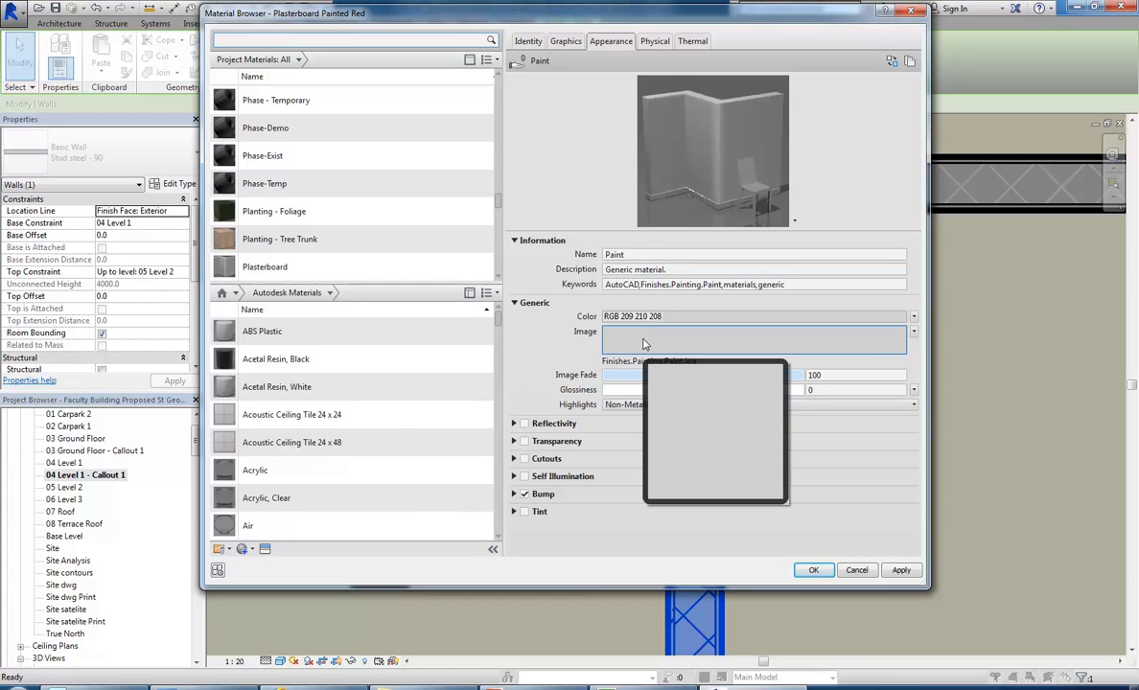
{"action": "left_click", "coordinate": [913, 332]}
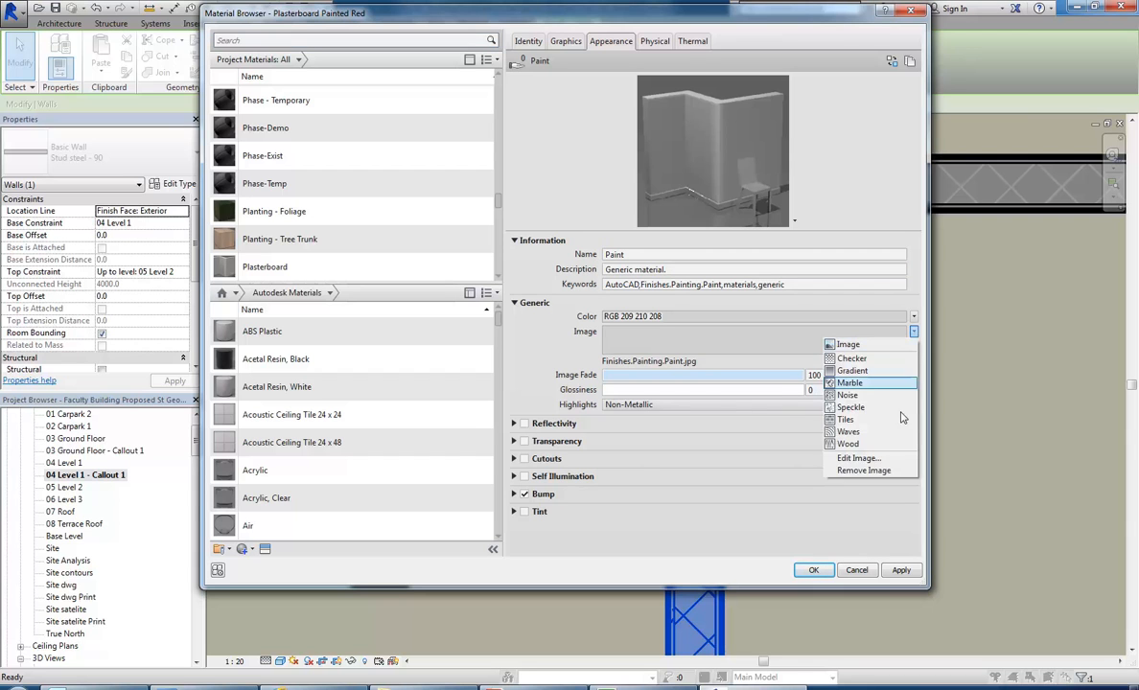
{"action": "left_click", "coordinate": [862, 470]}
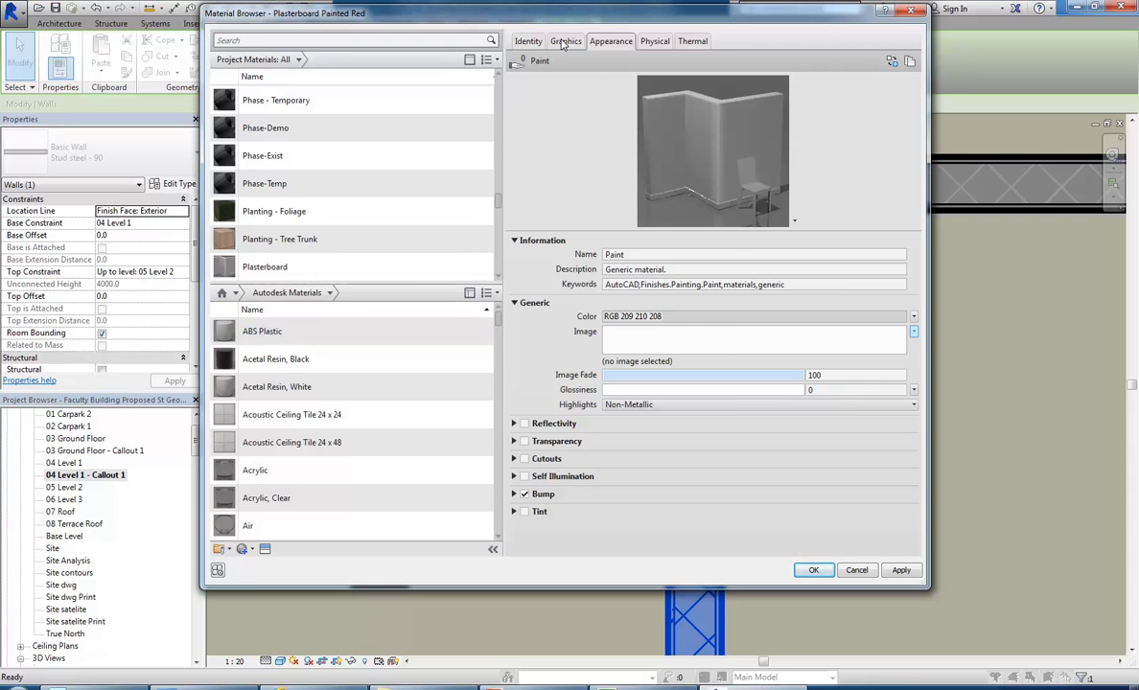
Step: Set the Paint appearance asset's colour to red, RGB 255 23 23
{"action": "left_click", "coordinate": [652, 317]}
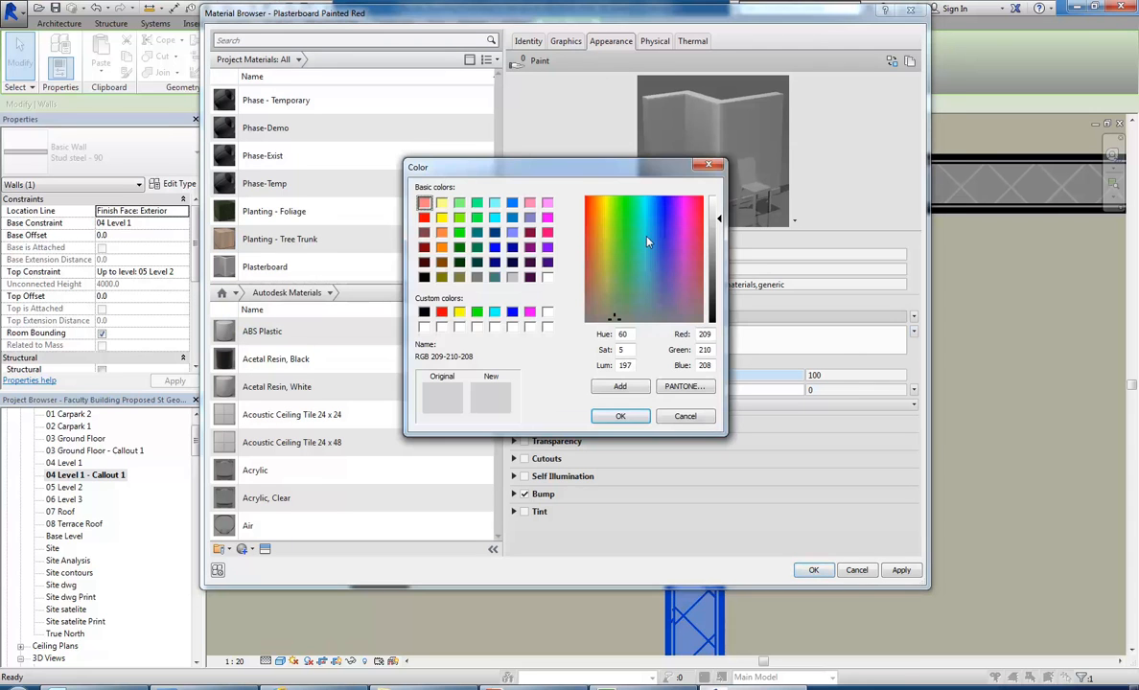
{"action": "left_click", "coordinate": [423, 217]}
{"action": "left_click", "coordinate": [719, 259]}
{"action": "left_click_drag", "start_coordinate": [719, 259], "coordinate": [719, 255]}
{"action": "left_click", "coordinate": [620, 415]}
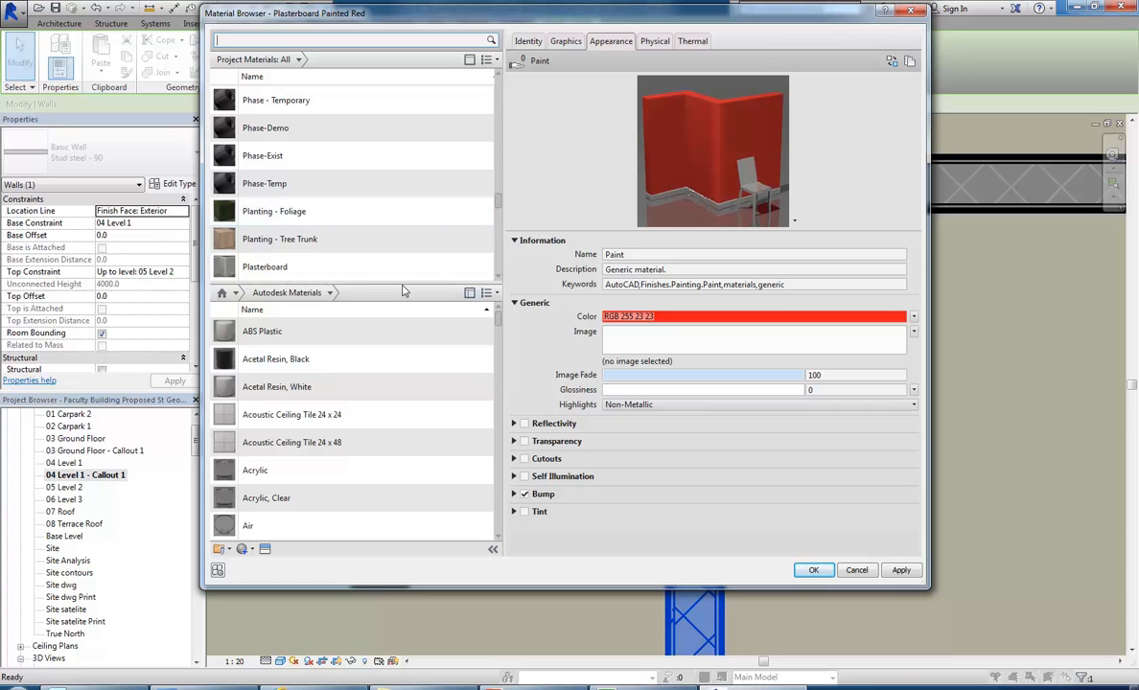
Step: Try the Wood - Painted White and Black assets from the Paint category as the material's appearance, ending with Pink
{"action": "scroll", "coordinate": [470, 124], "scroll_direction": "up", "scroll_amount": 1}
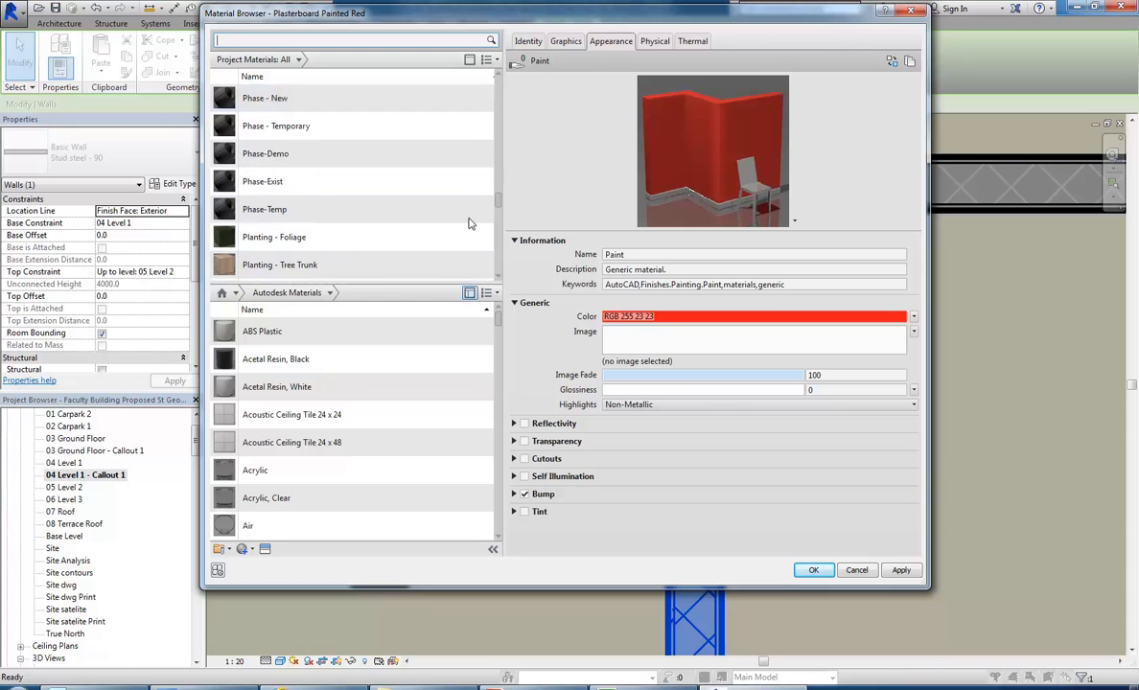
{"action": "left_click", "coordinate": [469, 59]}
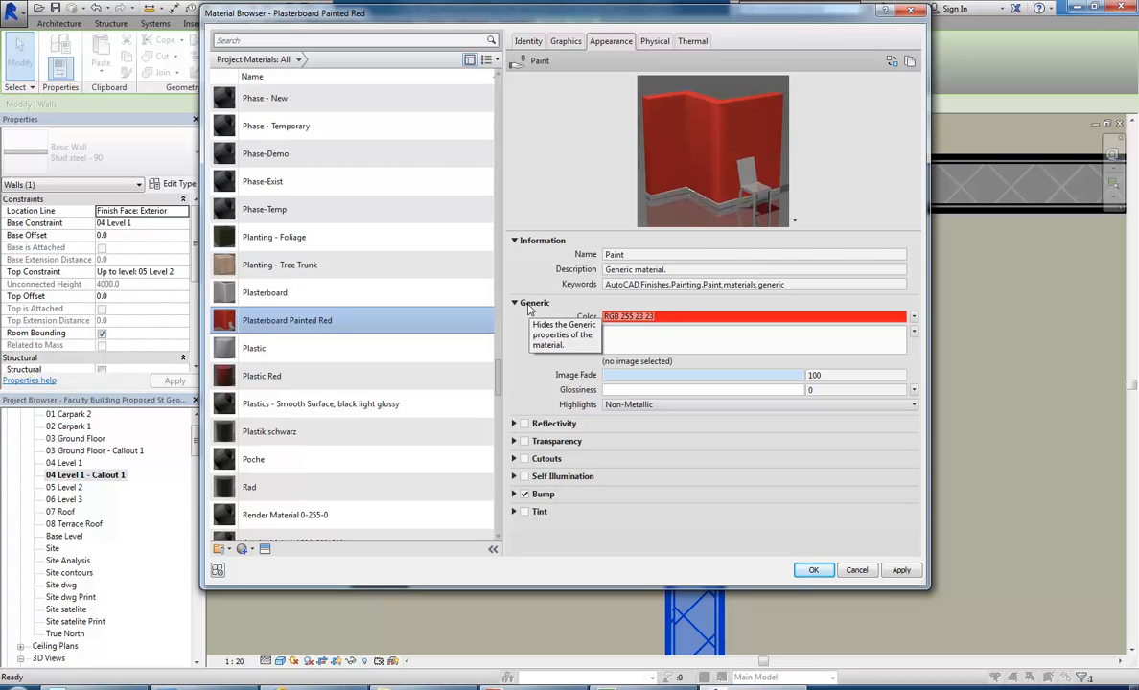
{"action": "right_click", "coordinate": [602, 41]}
{"action": "left_click", "coordinate": [621, 79]}
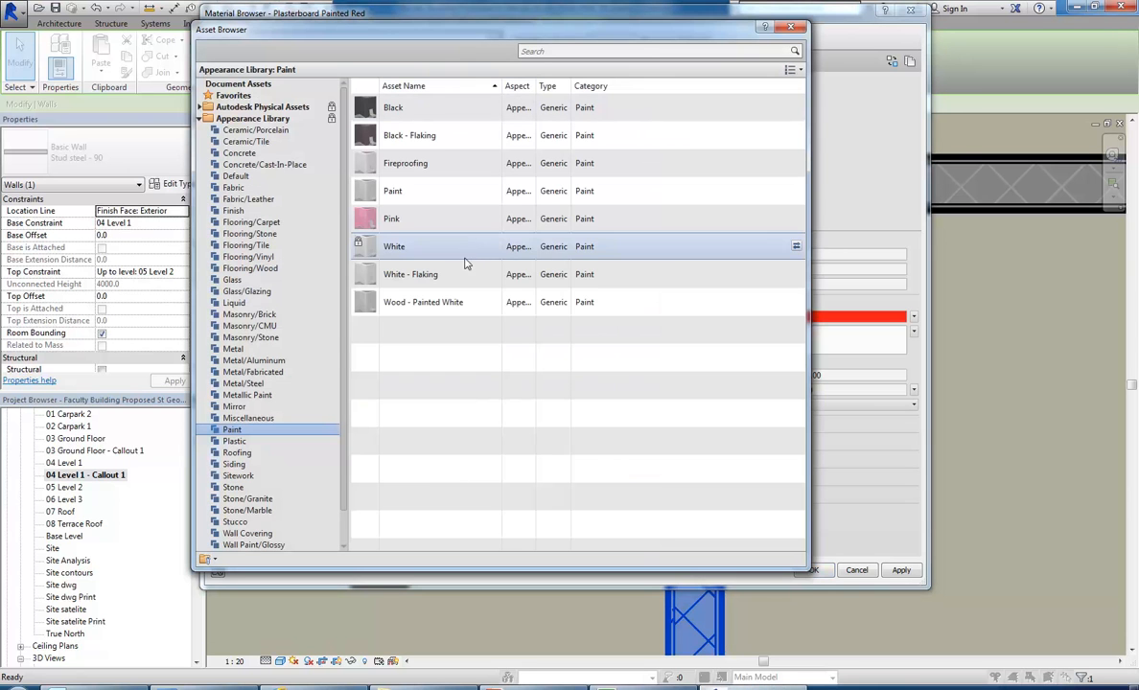
{"action": "double_click", "coordinate": [392, 309]}
{"action": "mouse_move", "coordinate": [612, 33]}
{"action": "left_mouse_down"}
{"action": "mouse_move", "coordinate": [612, 543]}
{"action": "mouse_move", "coordinate": [612, 49]}
{"action": "mouse_move", "coordinate": [653, 138]}
{"action": "mouse_move", "coordinate": [614, 407]}
{"action": "mouse_move", "coordinate": [632, 168]}
{"action": "mouse_move", "coordinate": [686, 39]}
{"action": "left_mouse_up"}
{"action": "double_click", "coordinate": [407, 183]}
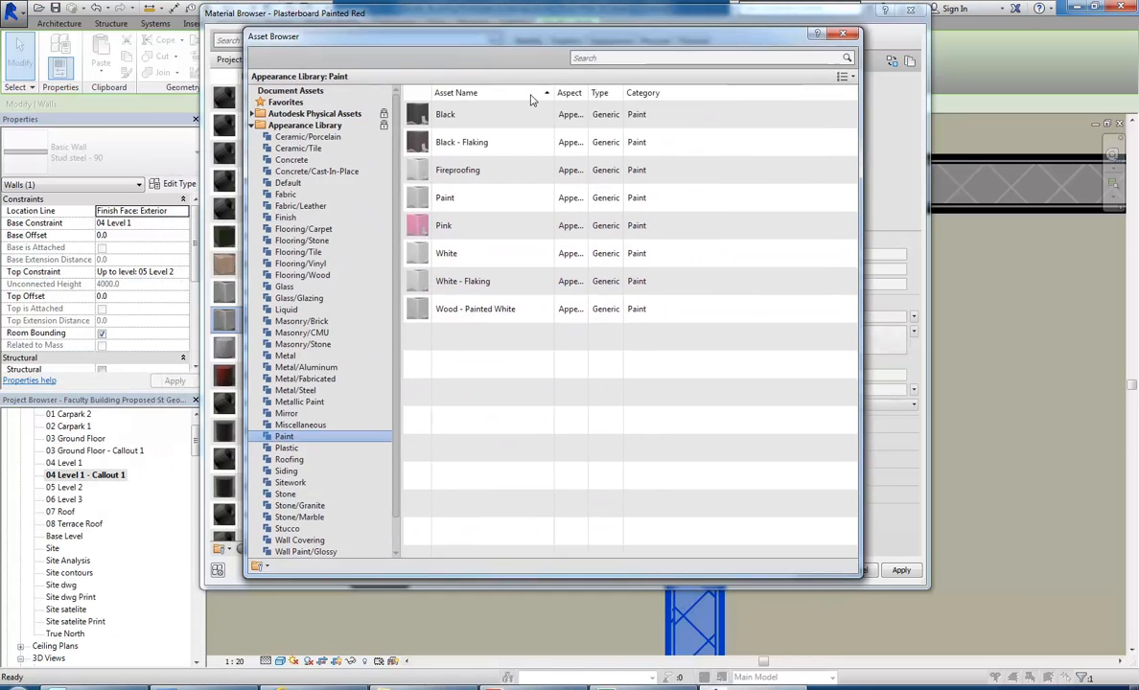
{"action": "double_click", "coordinate": [440, 114]}
{"action": "left_click_drag", "start_coordinate": [541, 39], "coordinate": [497, 94]}
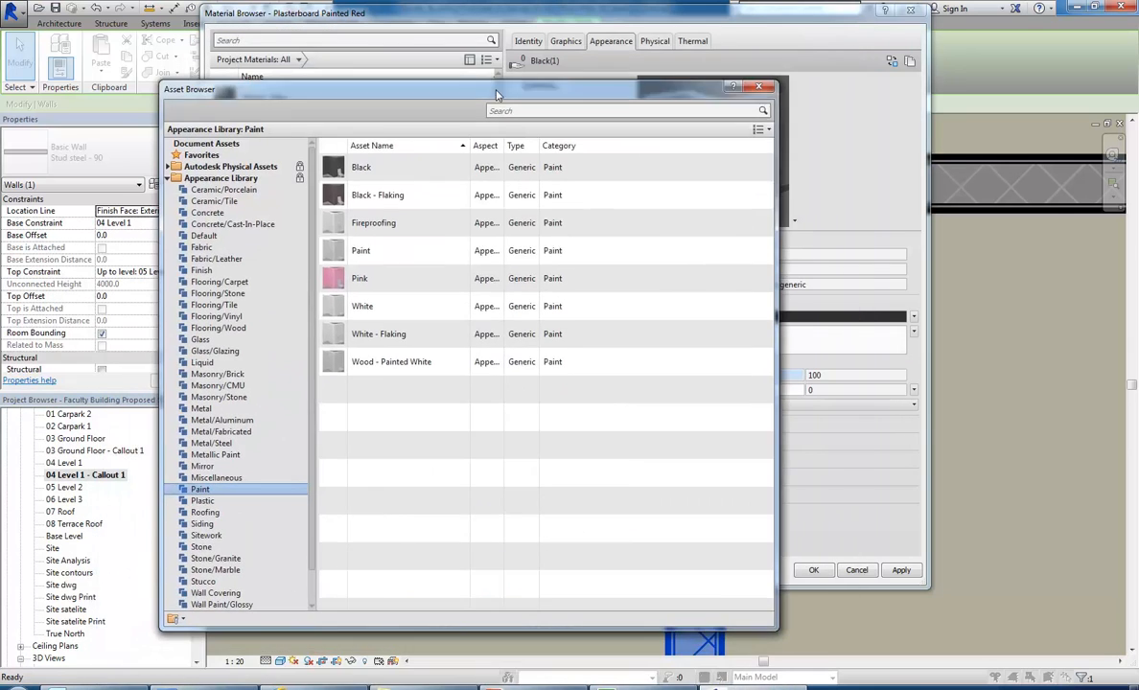
{"action": "double_click", "coordinate": [358, 278]}
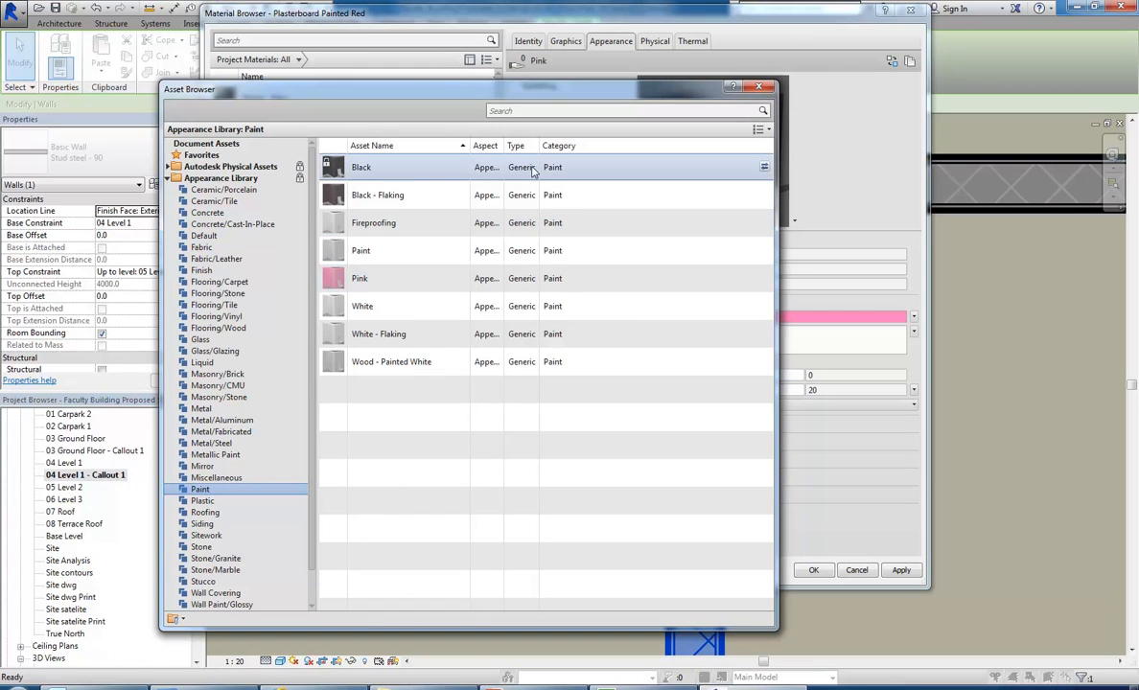
Step: Look through the Appearance Library's Wall Covering, Miscellaneous, Glass and Finish categories for a suitable asset
{"action": "left_click_drag", "start_coordinate": [537, 145], "coordinate": [608, 145]}
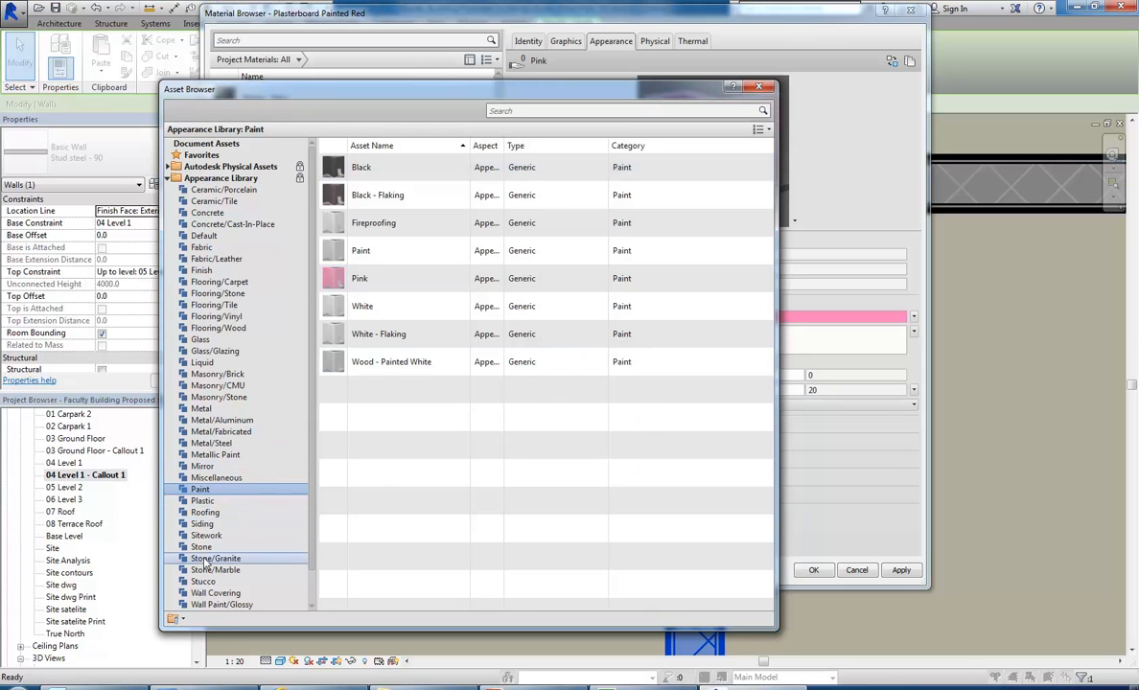
{"action": "left_click", "coordinate": [213, 594]}
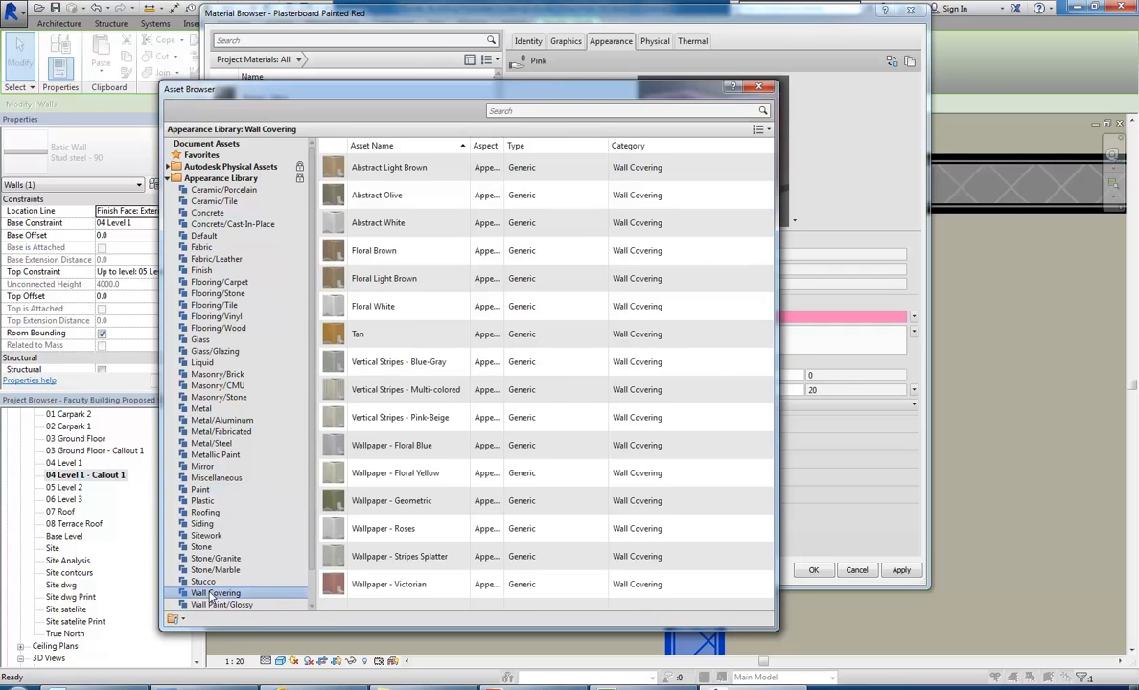
{"action": "left_click", "coordinate": [216, 467]}
{"action": "left_click", "coordinate": [220, 478]}
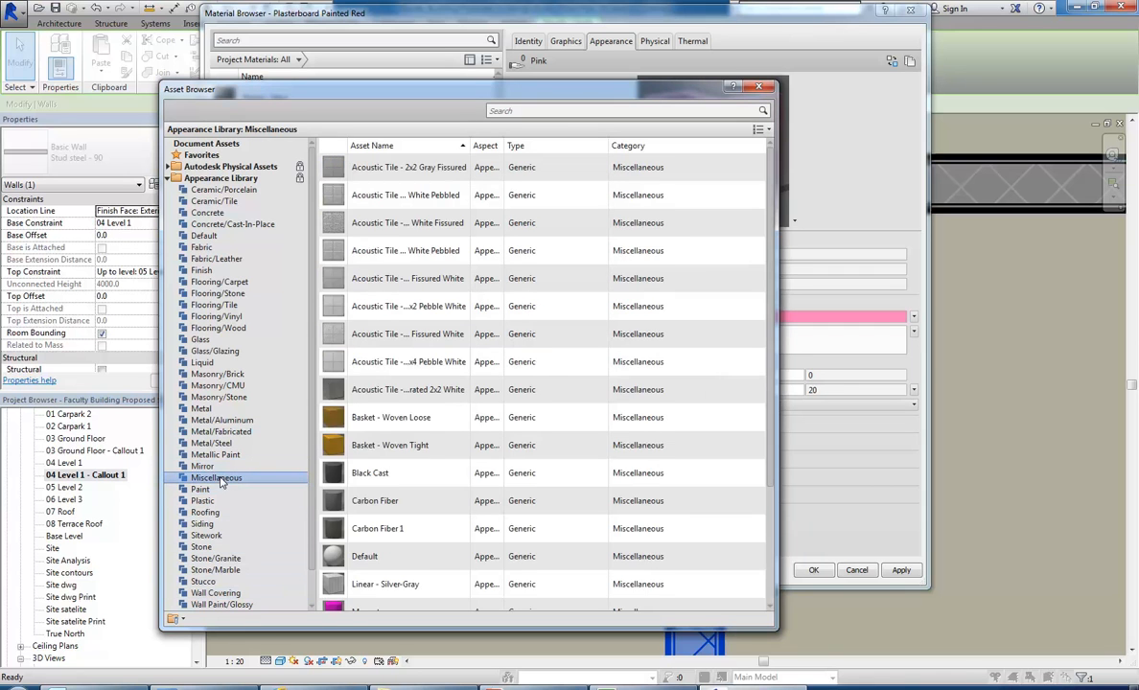
{"action": "left_click", "coordinate": [204, 363]}
{"action": "left_click", "coordinate": [230, 339]}
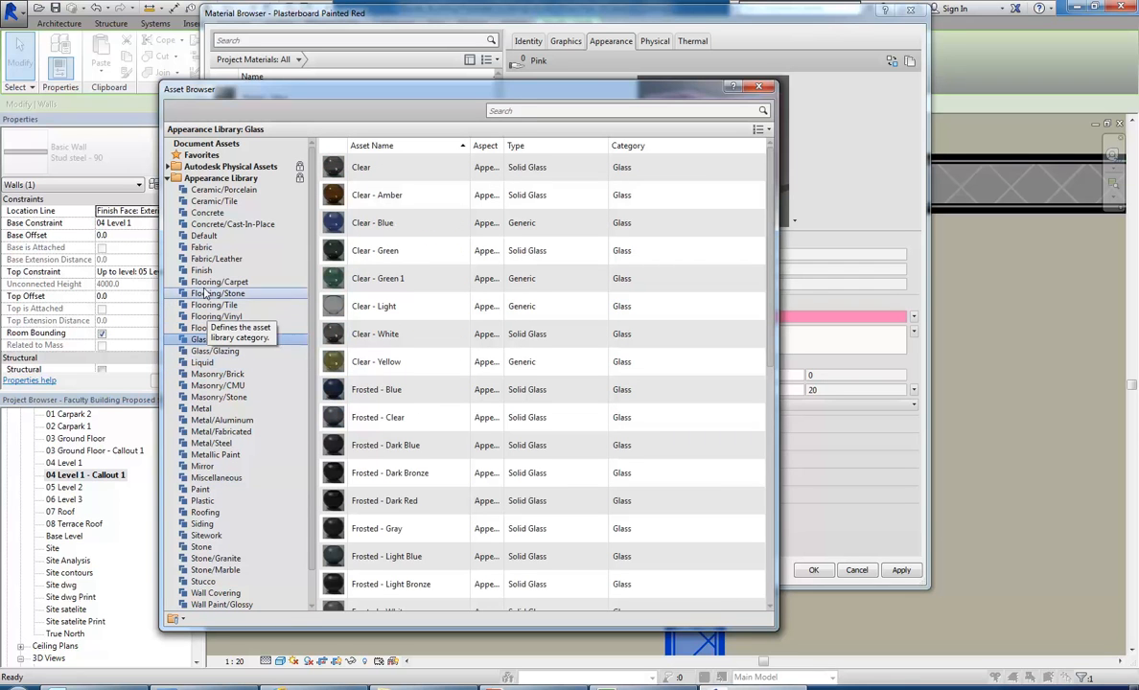
{"action": "left_click", "coordinate": [200, 270]}
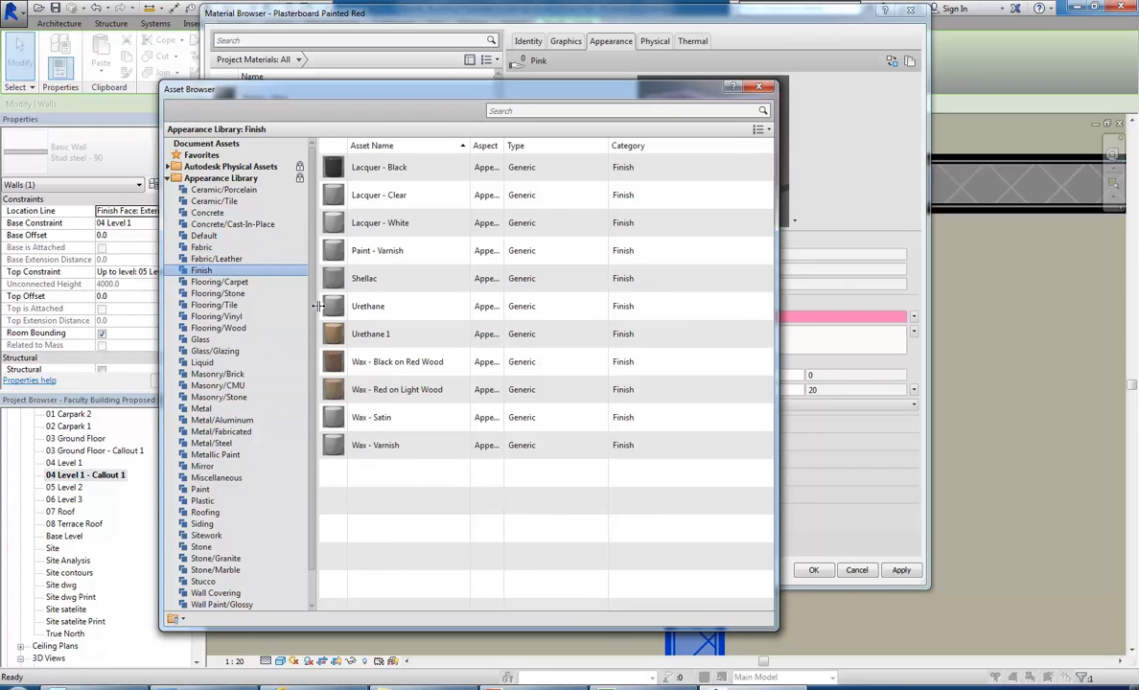
{"action": "scroll", "coordinate": [313, 307], "scroll_direction": "down", "scroll_amount": 1}
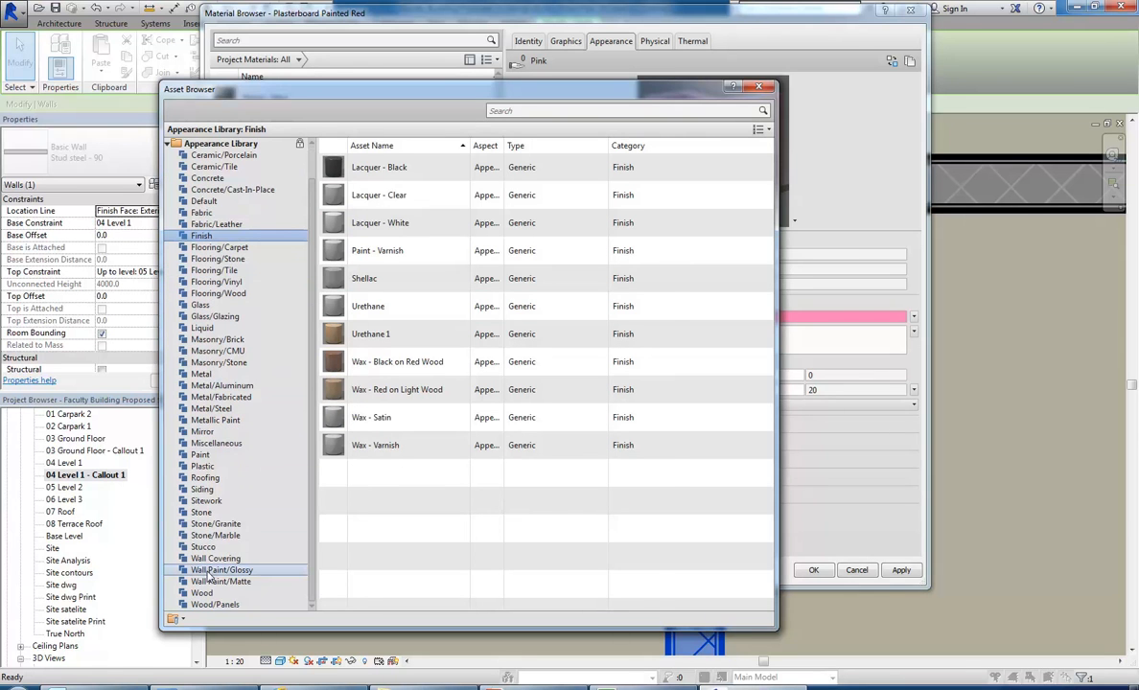
Step: Replace the appearance of Plasterboard Painted Red with the Cool White asset from the Wall Paint/Glossy category
{"action": "left_click", "coordinate": [206, 571]}
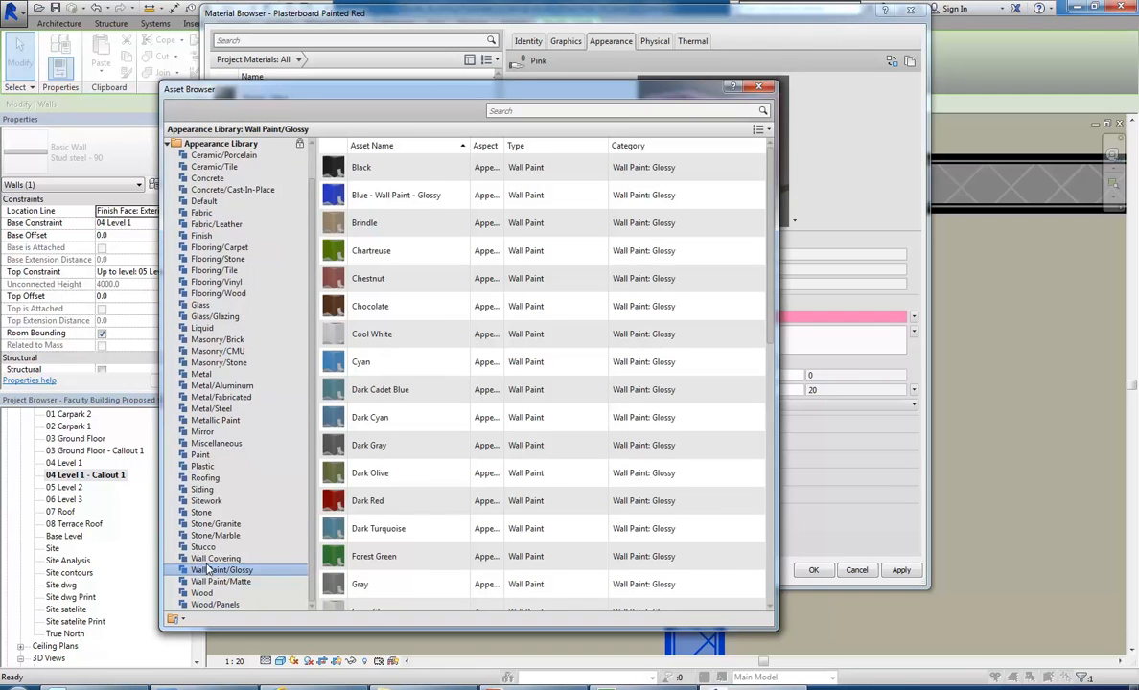
{"action": "left_click", "coordinate": [206, 558]}
{"action": "left_click", "coordinate": [206, 570]}
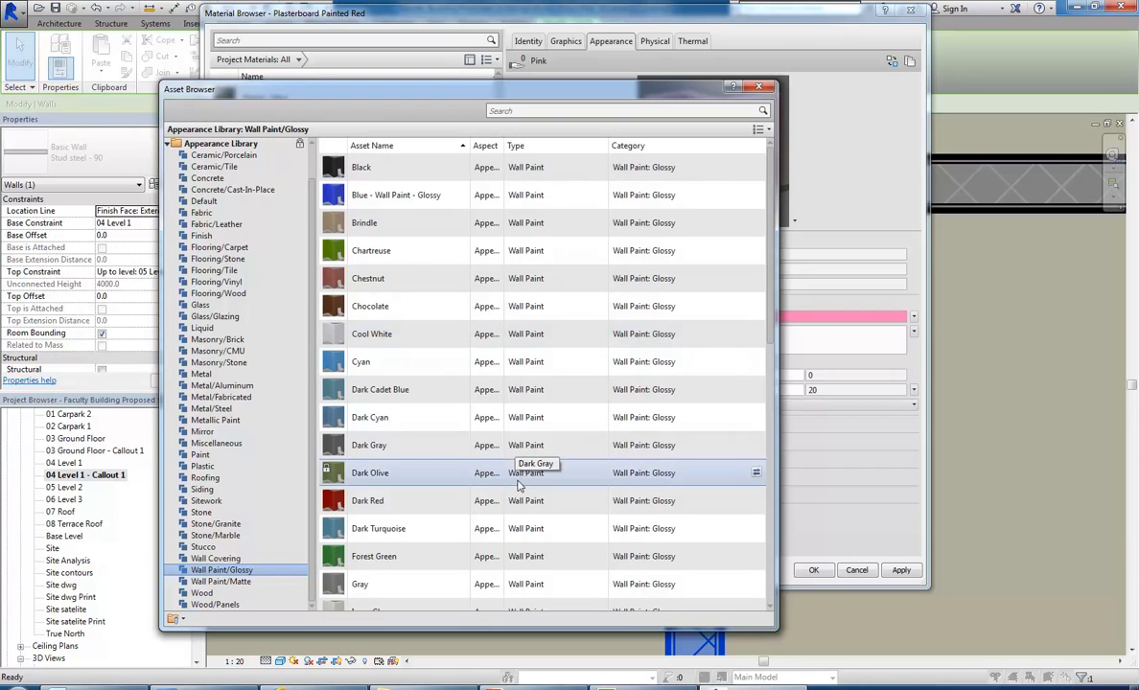
{"action": "double_click", "coordinate": [359, 343]}
{"action": "left_click", "coordinate": [758, 87]}
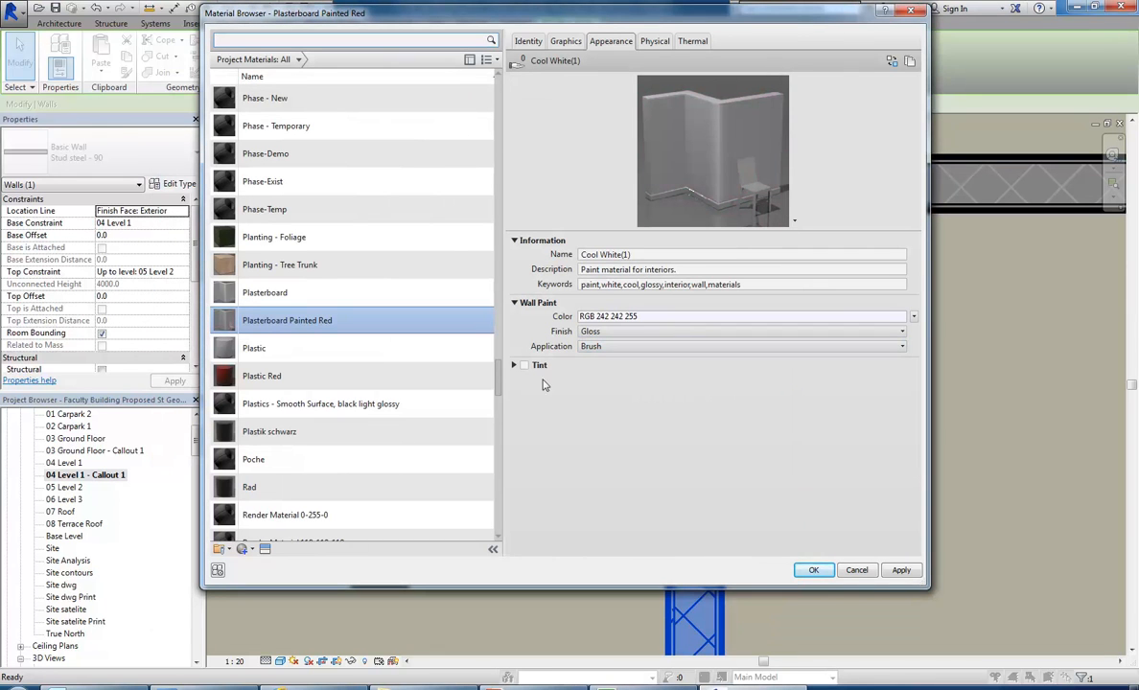
Step: Compare with Plasterboard's appearance, and set the wall paint colour of Plasterboard Painted Red to RGB 255 0 0
{"action": "left_click", "coordinate": [258, 296]}
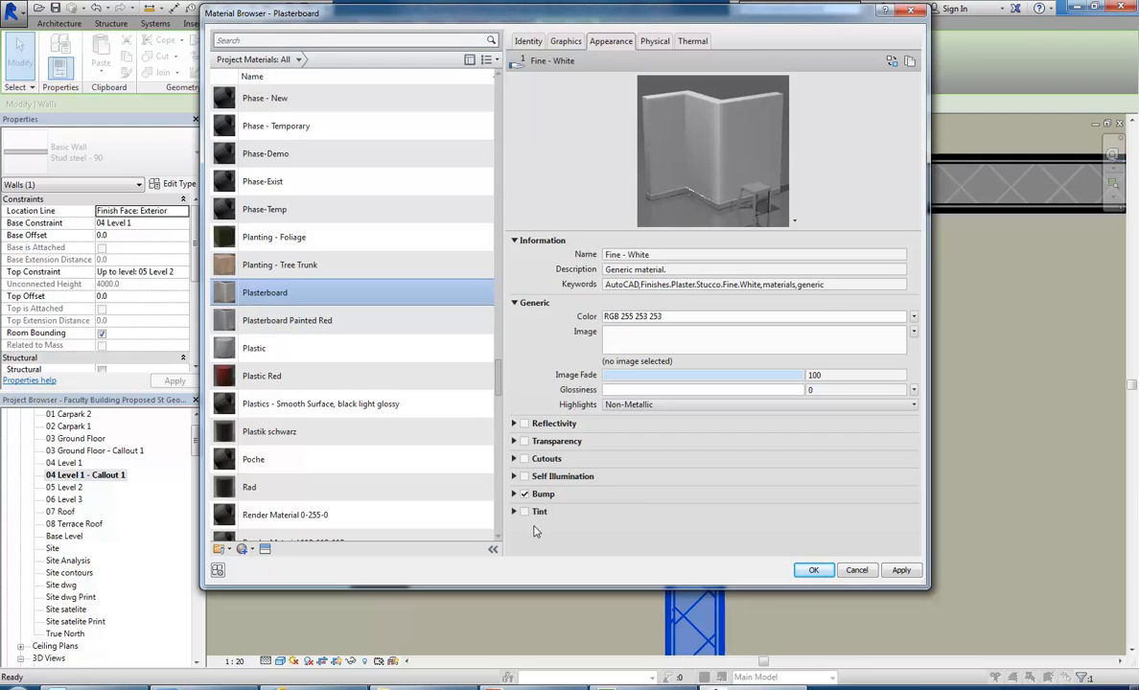
{"action": "left_click", "coordinate": [257, 323]}
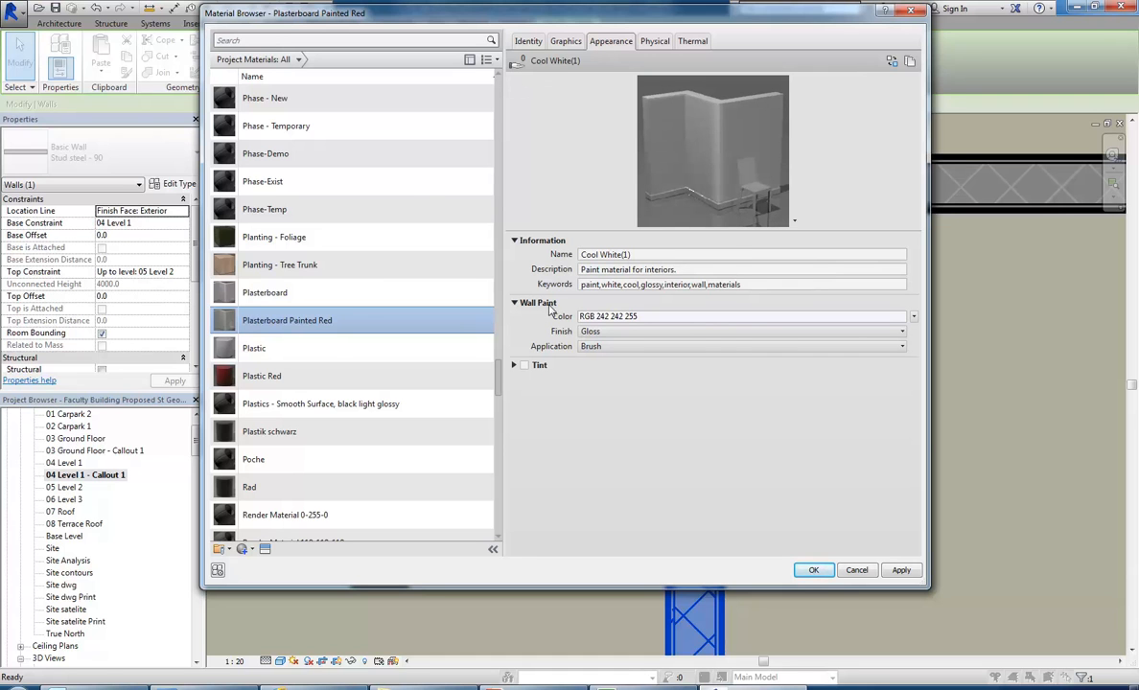
{"action": "left_click", "coordinate": [621, 315]}
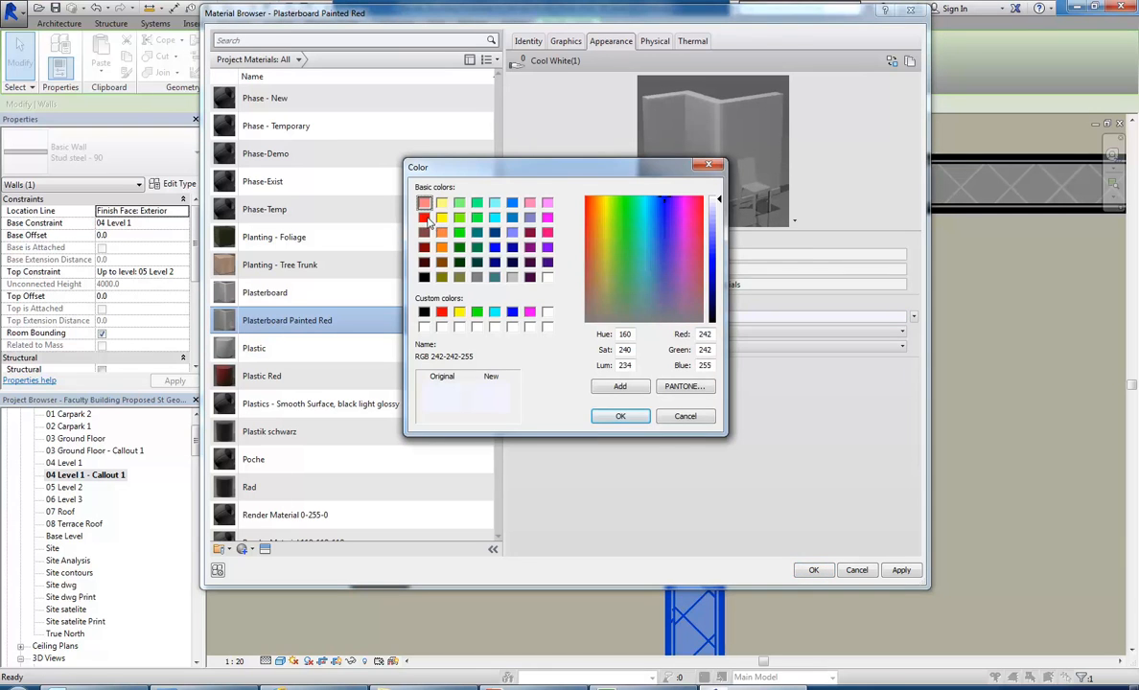
{"action": "left_click", "coordinate": [424, 218]}
{"action": "left_click", "coordinate": [620, 416]}
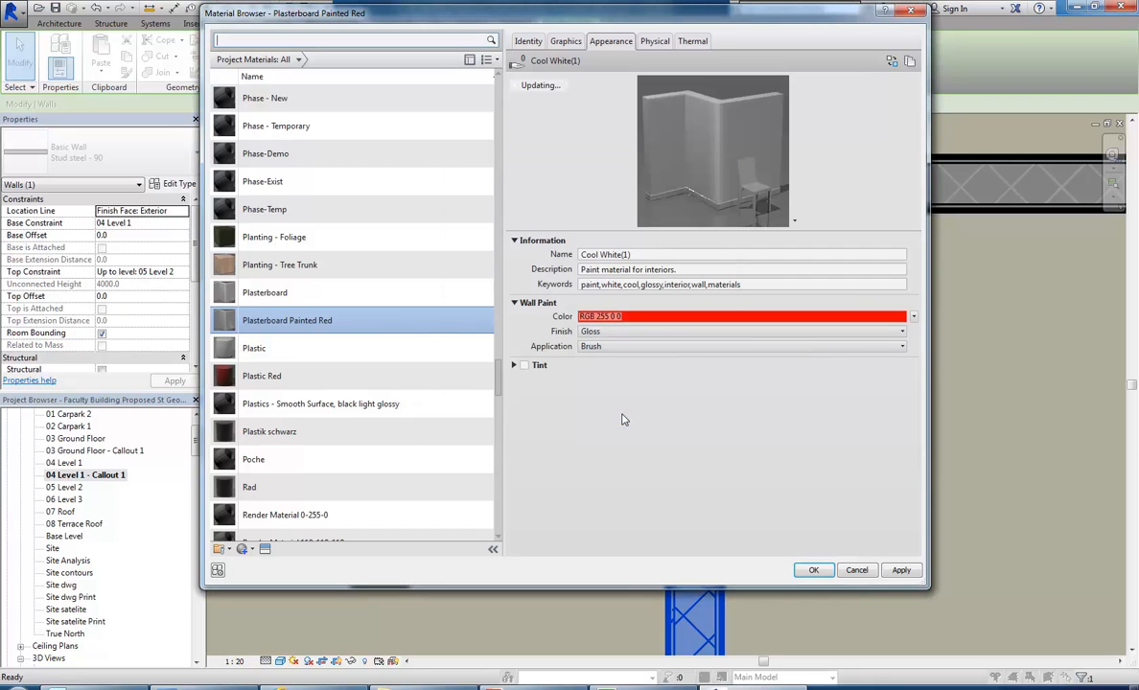
Step: Set the wall paint finish to Pearl and check the available application options
{"action": "left_click", "coordinate": [610, 335]}
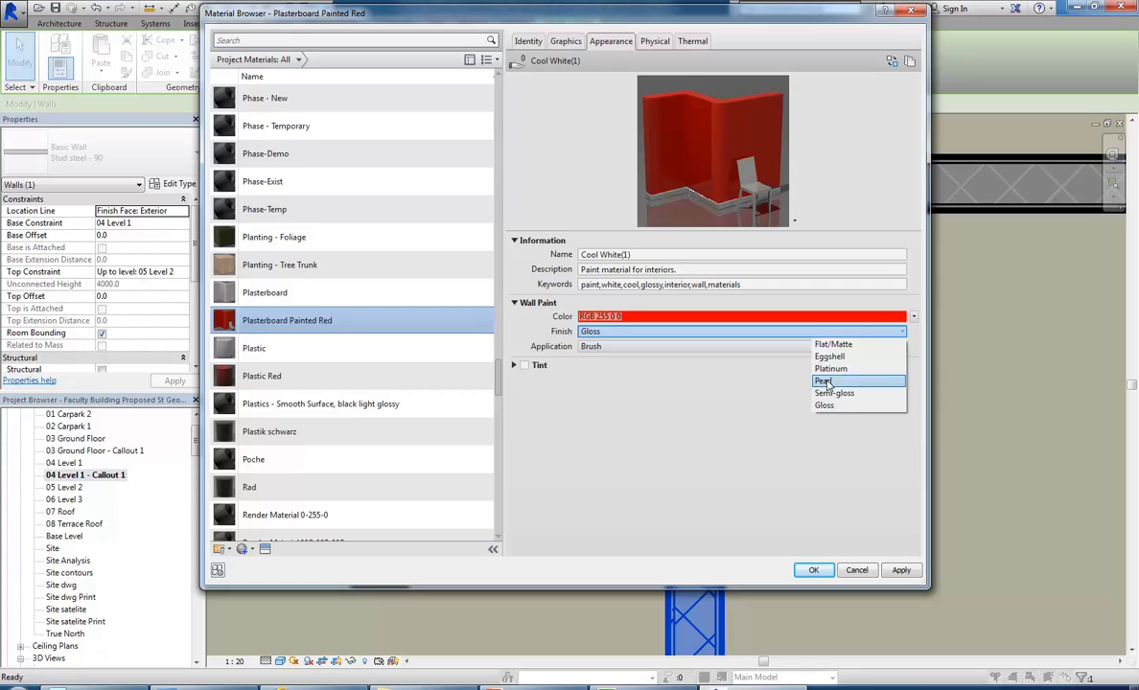
{"action": "left_click", "coordinate": [824, 382]}
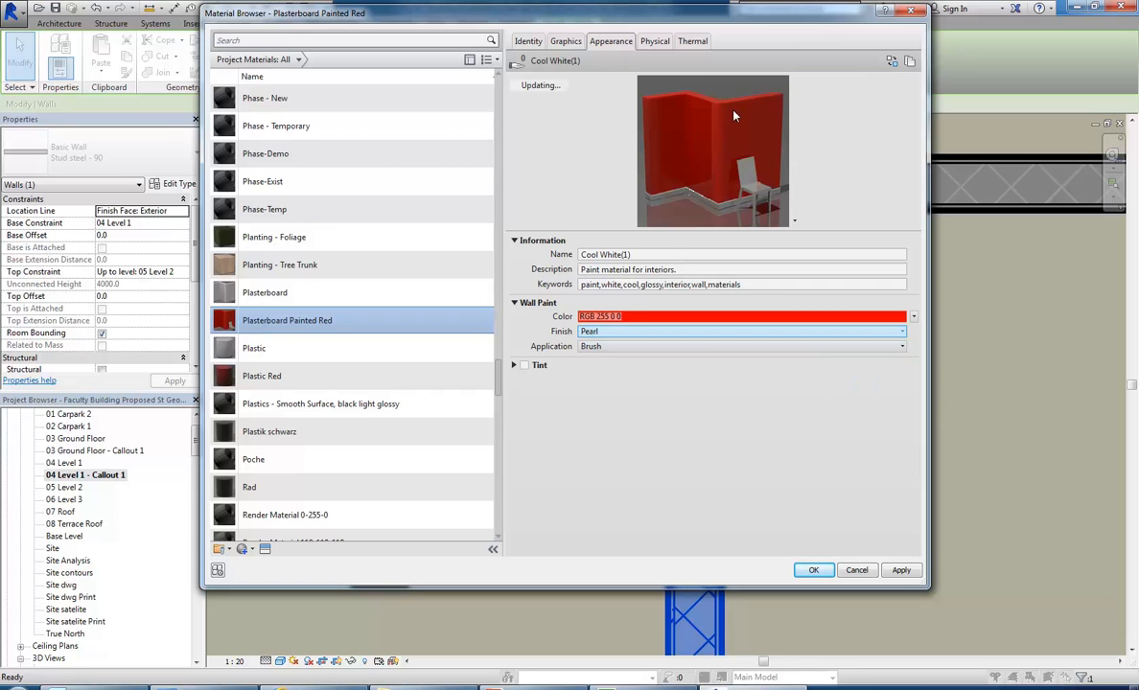
{"action": "left_click", "coordinate": [658, 347]}
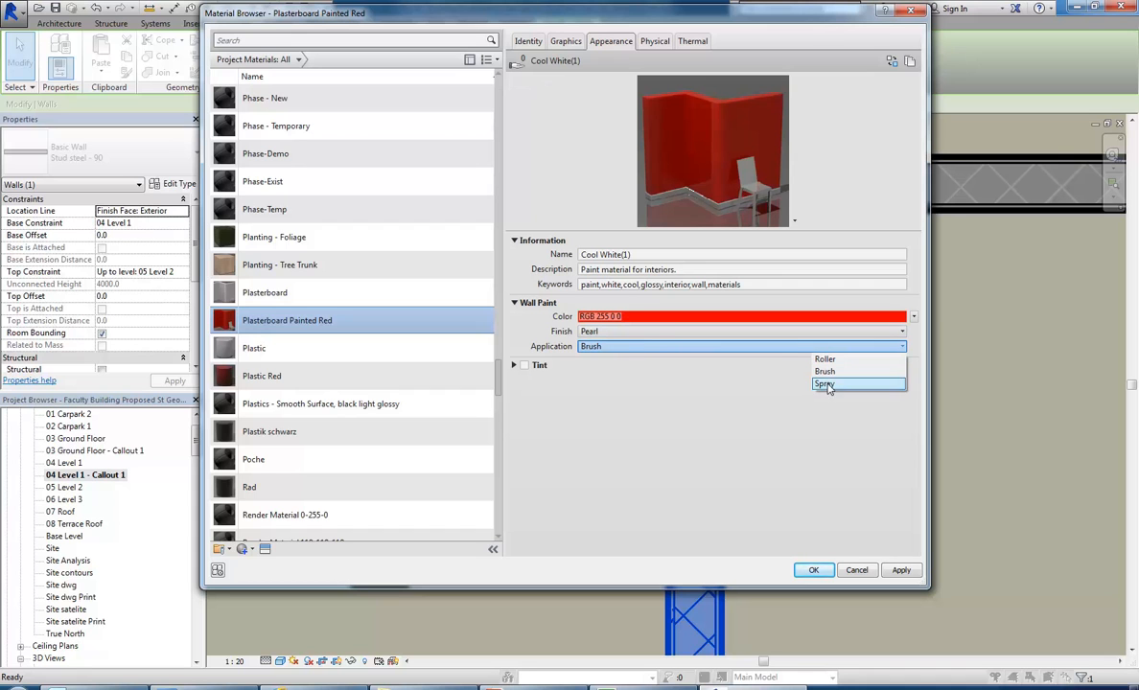
{"action": "left_click", "coordinate": [498, 323]}
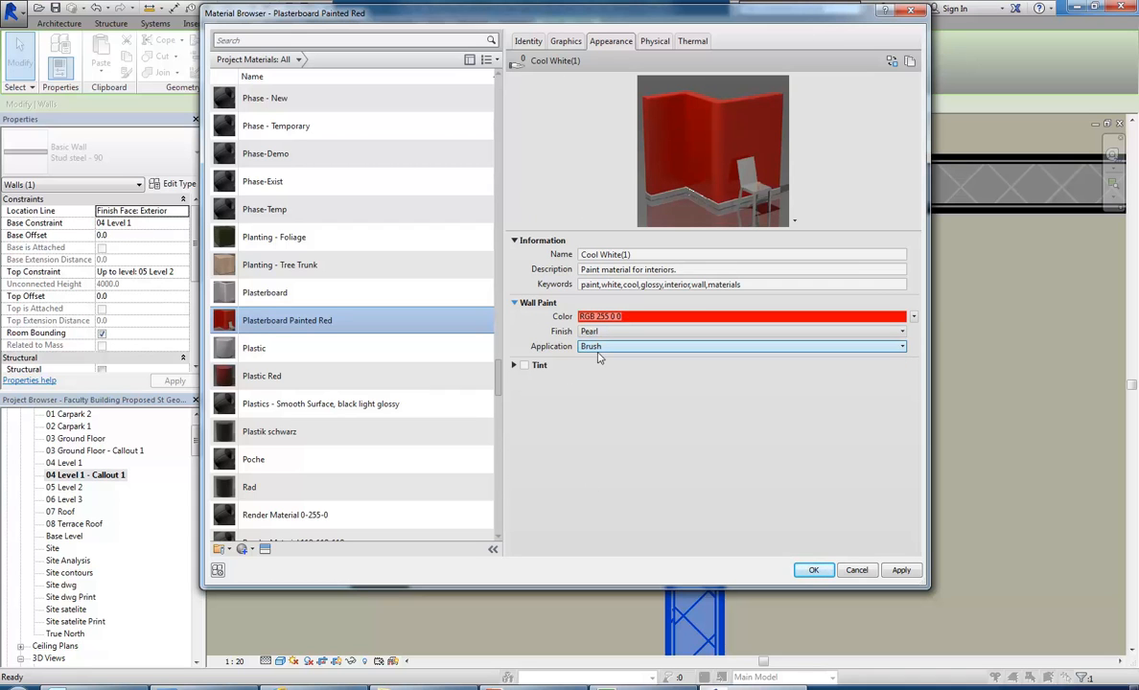
Step: Try a tint of RGB 128 128 192 on the wall paint and turn the tint off again
{"action": "left_click", "coordinate": [525, 365]}
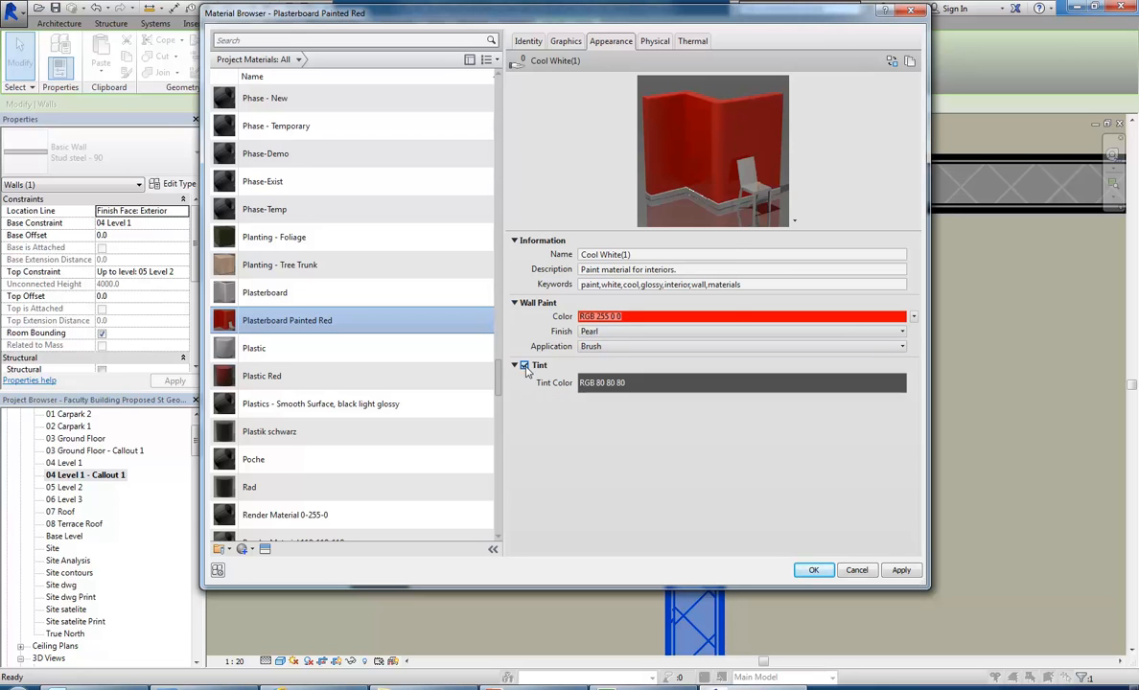
{"action": "left_click", "coordinate": [635, 386]}
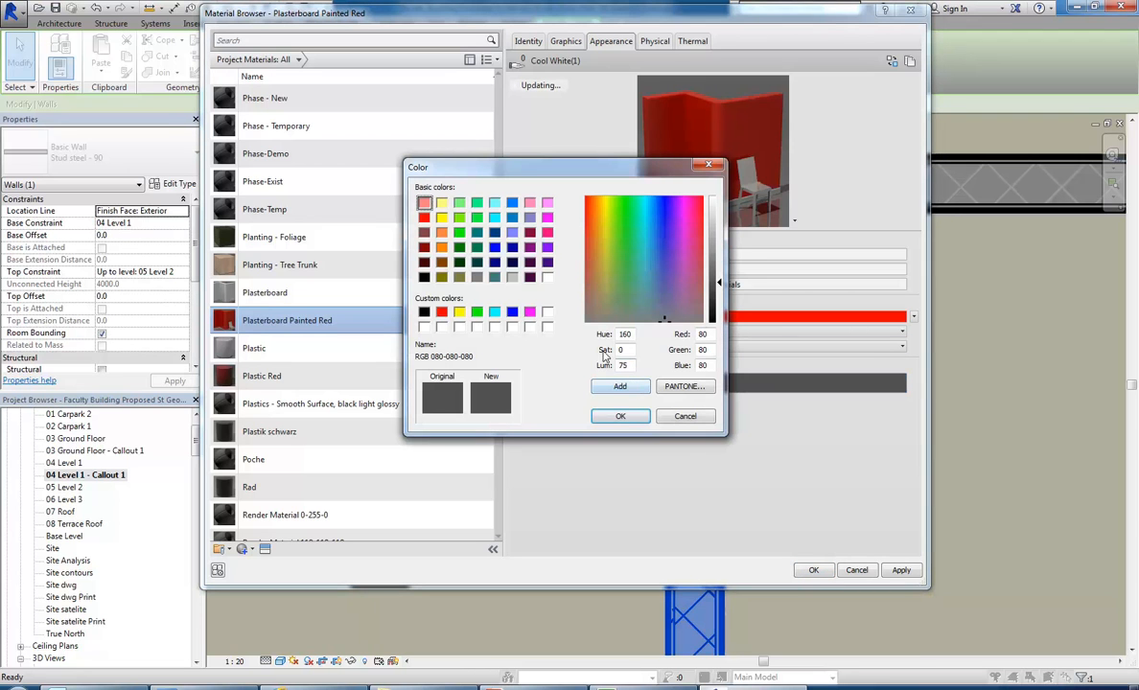
{"action": "left_click", "coordinate": [529, 217]}
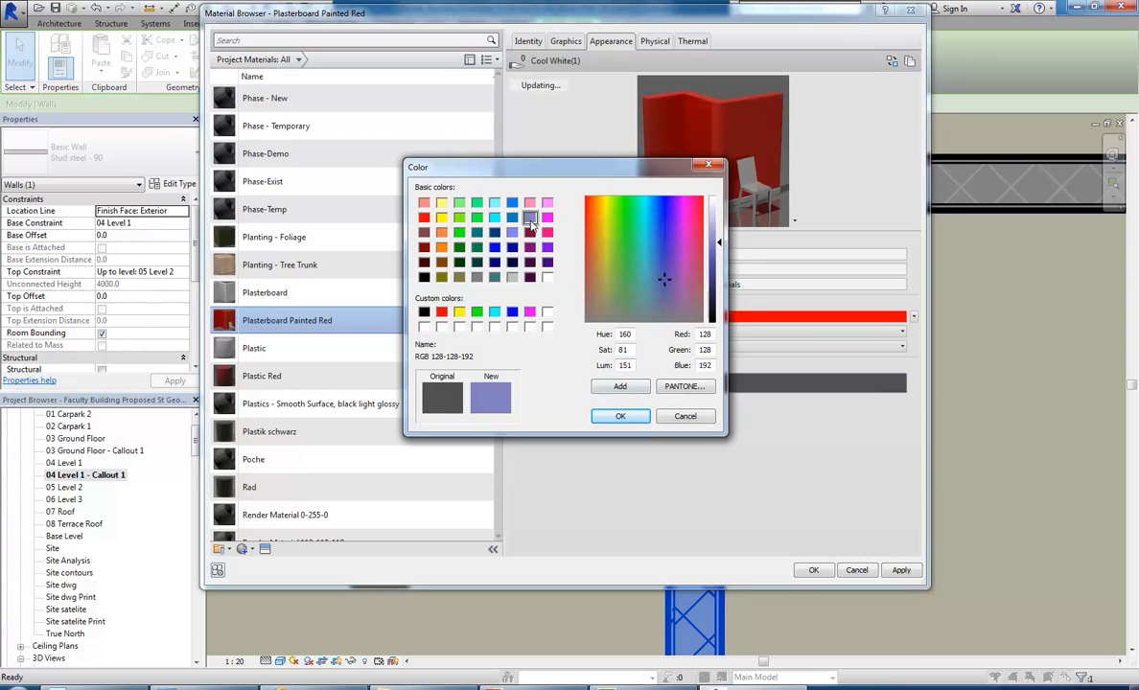
{"action": "left_click", "coordinate": [621, 416]}
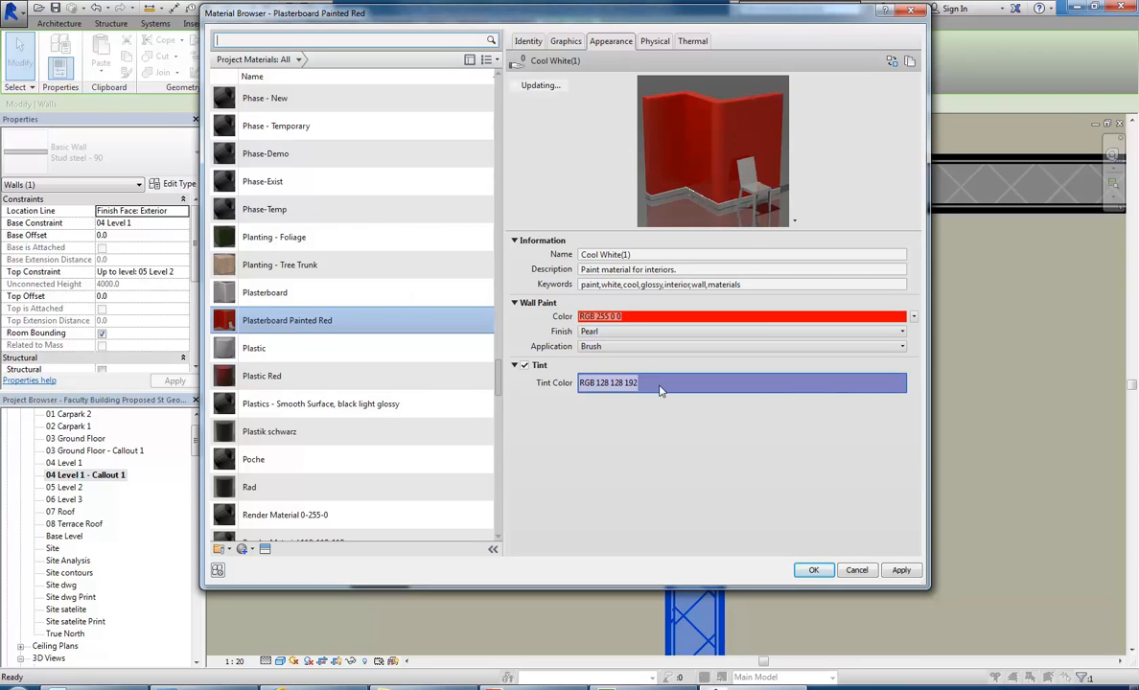
{"action": "left_click", "coordinate": [525, 366]}
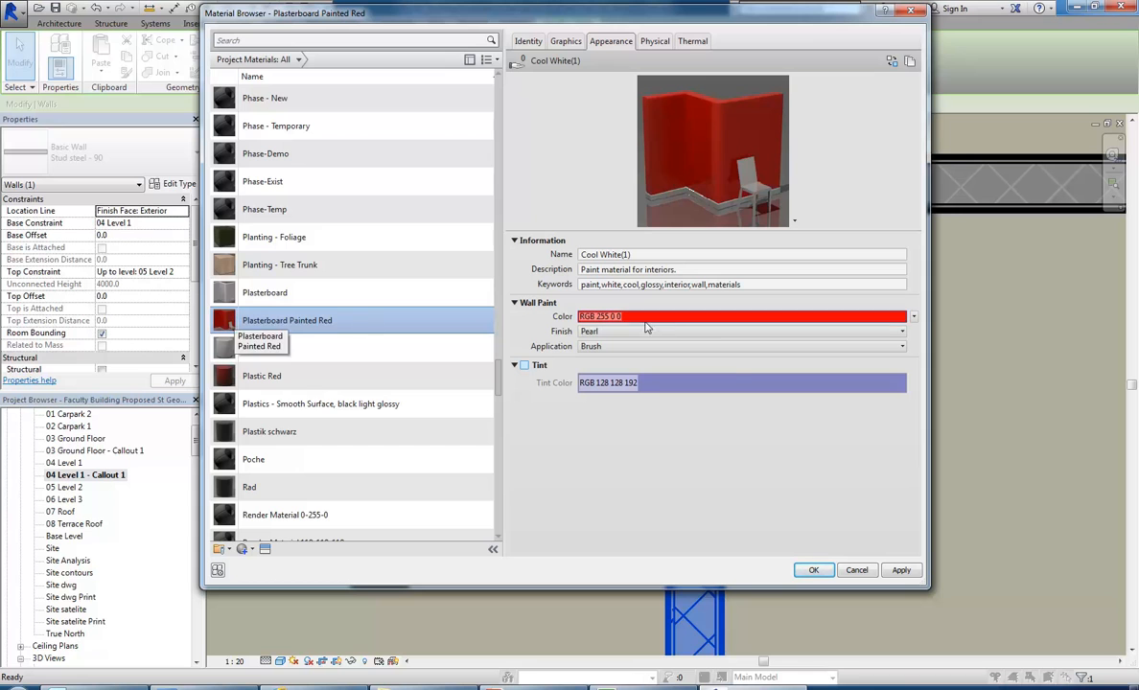
Step: Compare the appearance properties of Planting - Foliage, Plastic and Plasterboard with the wall paint properties of Plasterboard Painted Red
{"action": "left_click", "coordinate": [915, 317]}
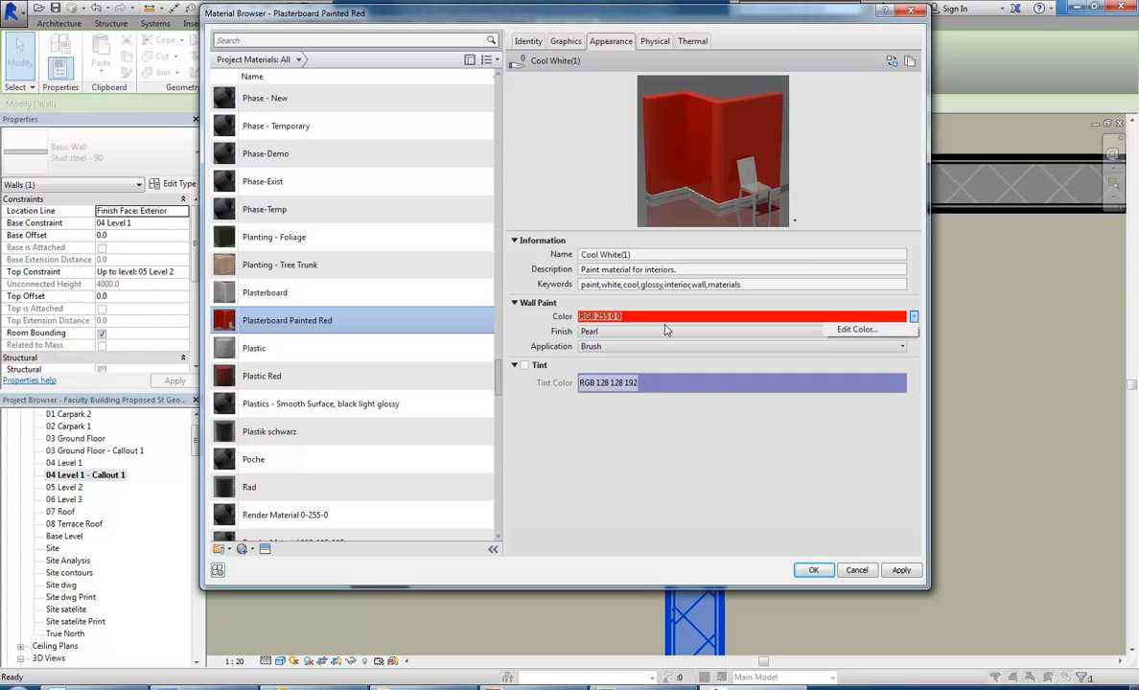
{"action": "left_click", "coordinate": [541, 324]}
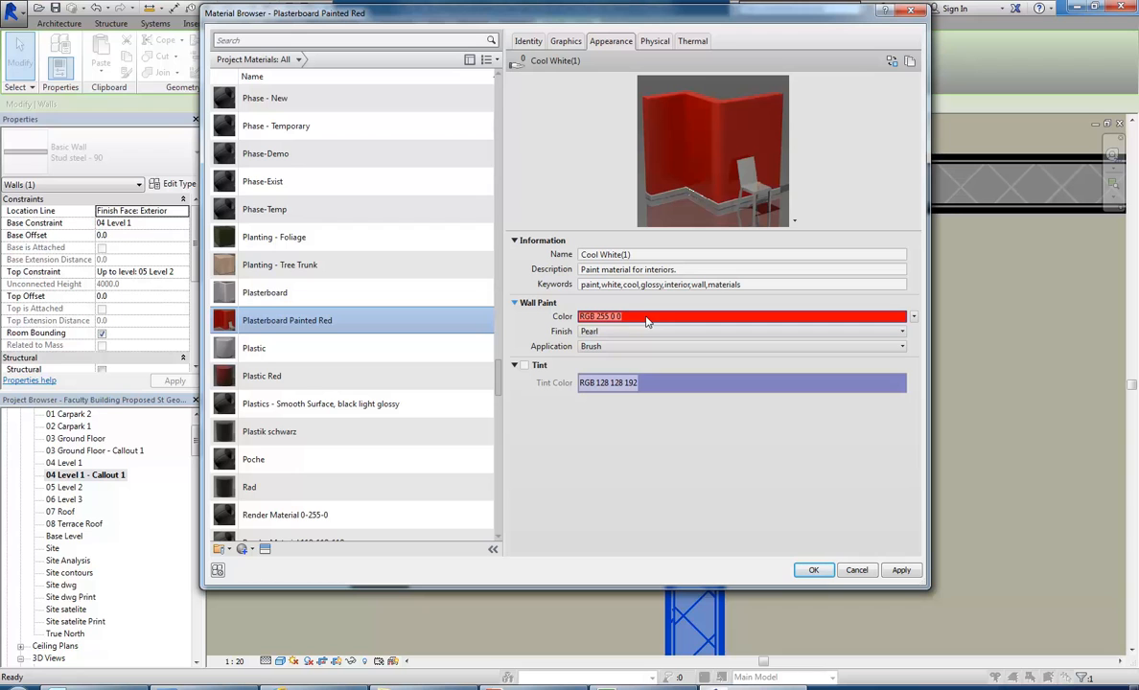
{"action": "left_click", "coordinate": [276, 239]}
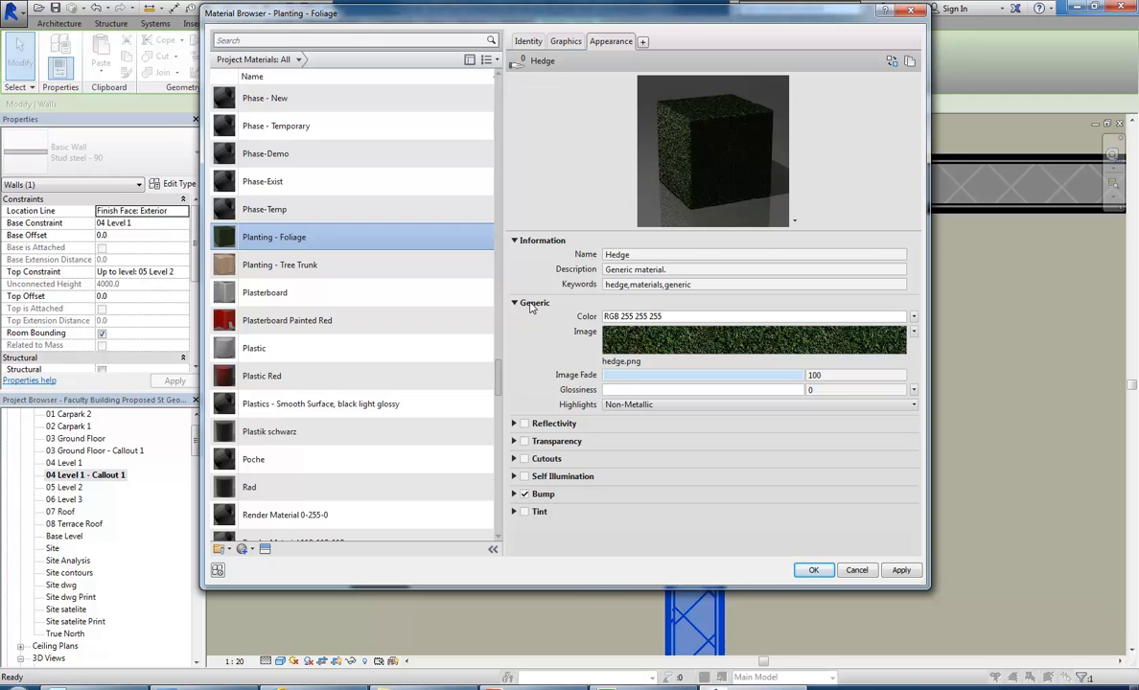
{"action": "left_click", "coordinate": [251, 349]}
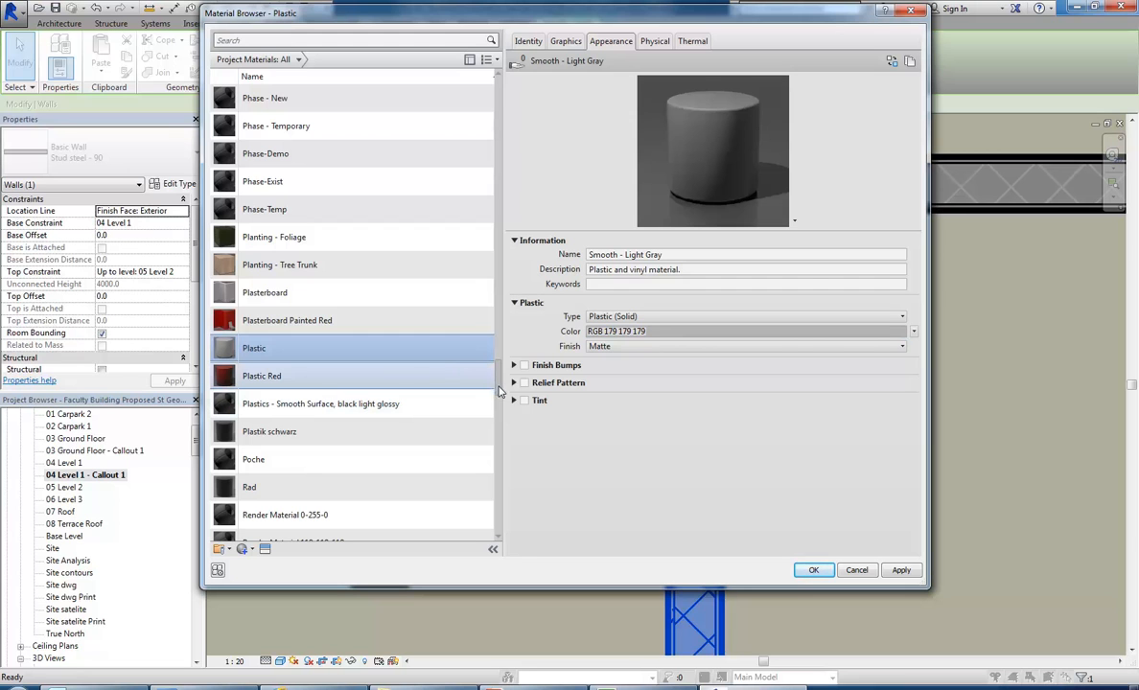
{"action": "left_click", "coordinate": [288, 292]}
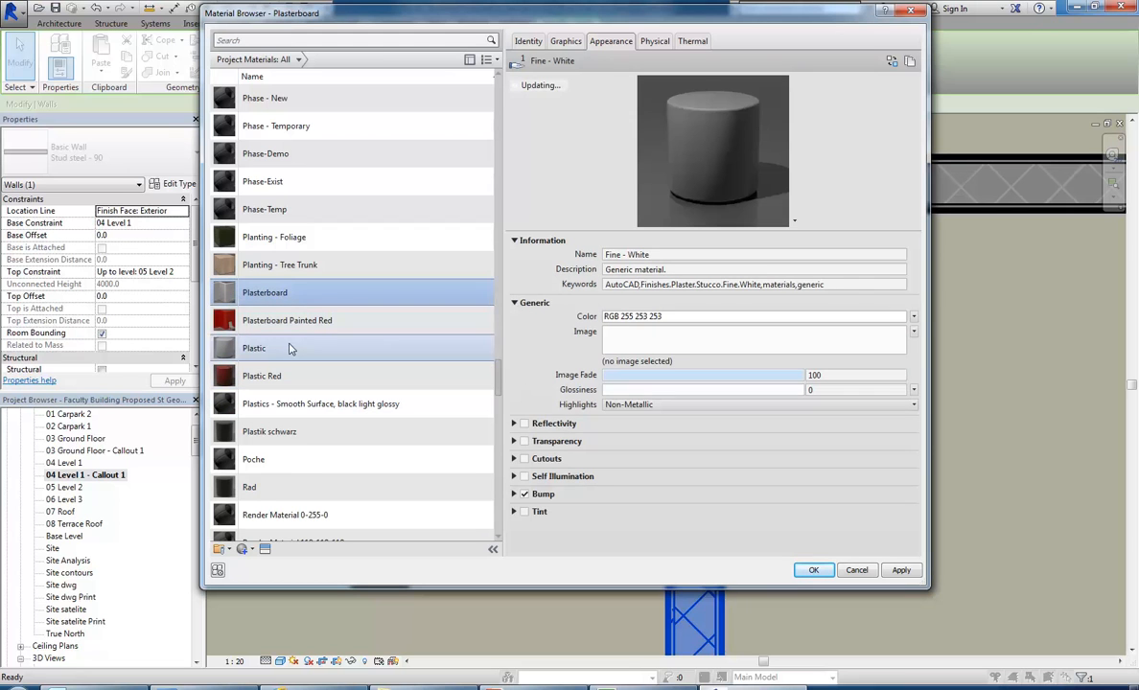
{"action": "left_click", "coordinate": [273, 322]}
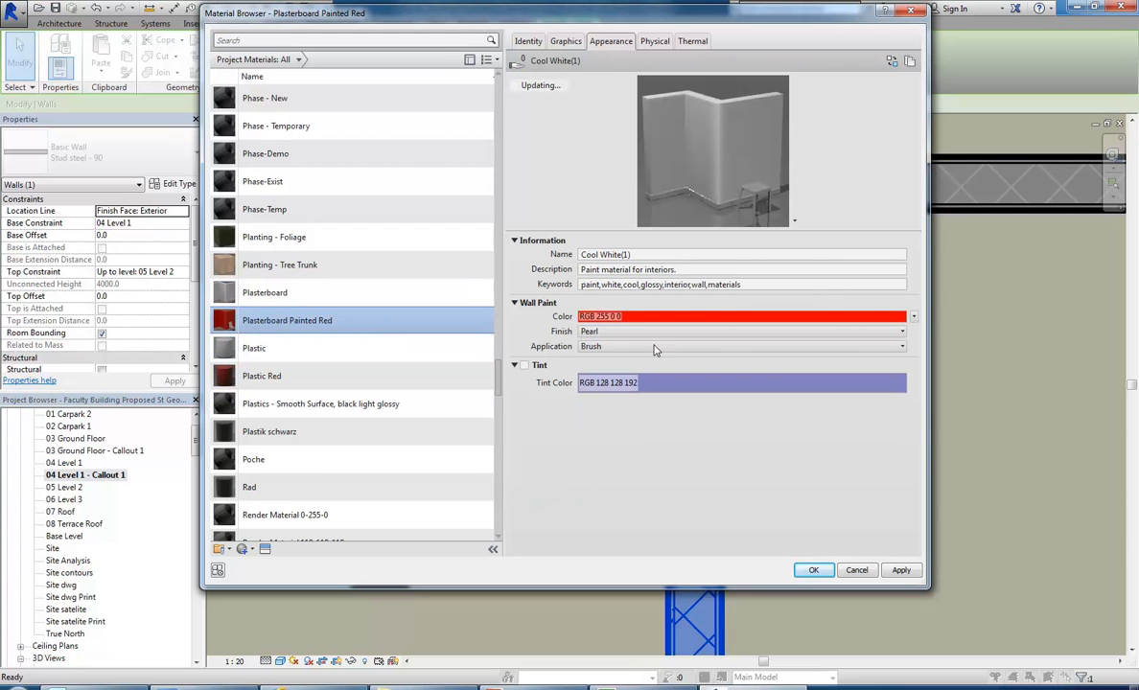
{"action": "left_click", "coordinate": [624, 331]}
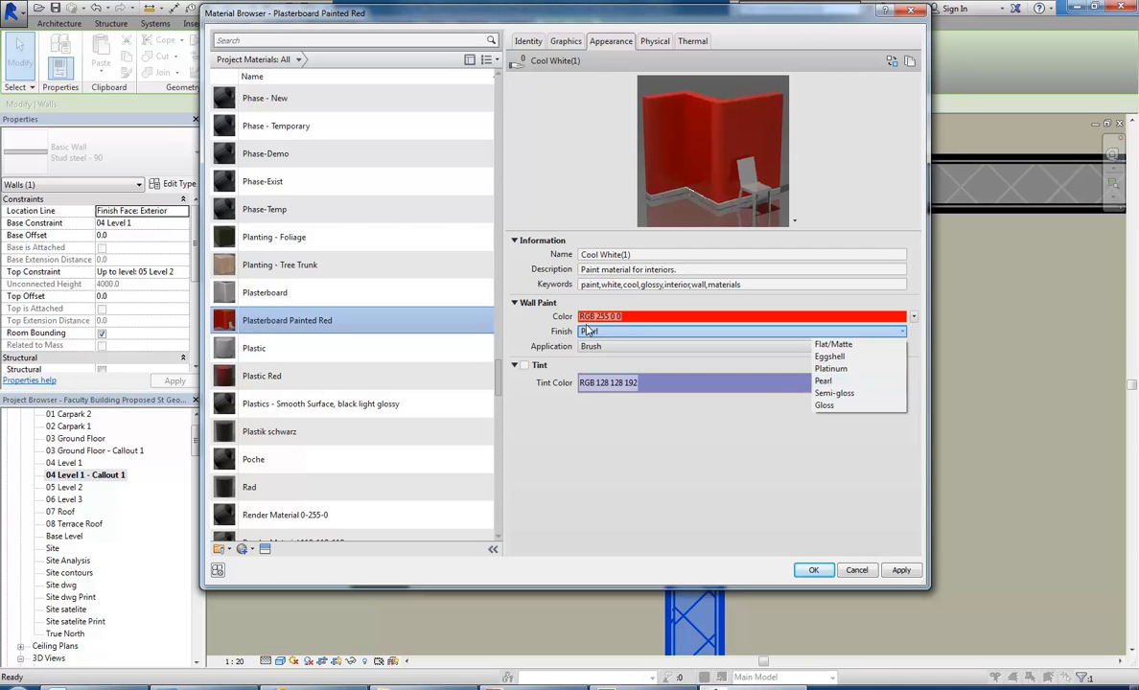
{"action": "left_click", "coordinate": [541, 324]}
{"action": "left_click", "coordinate": [269, 292]}
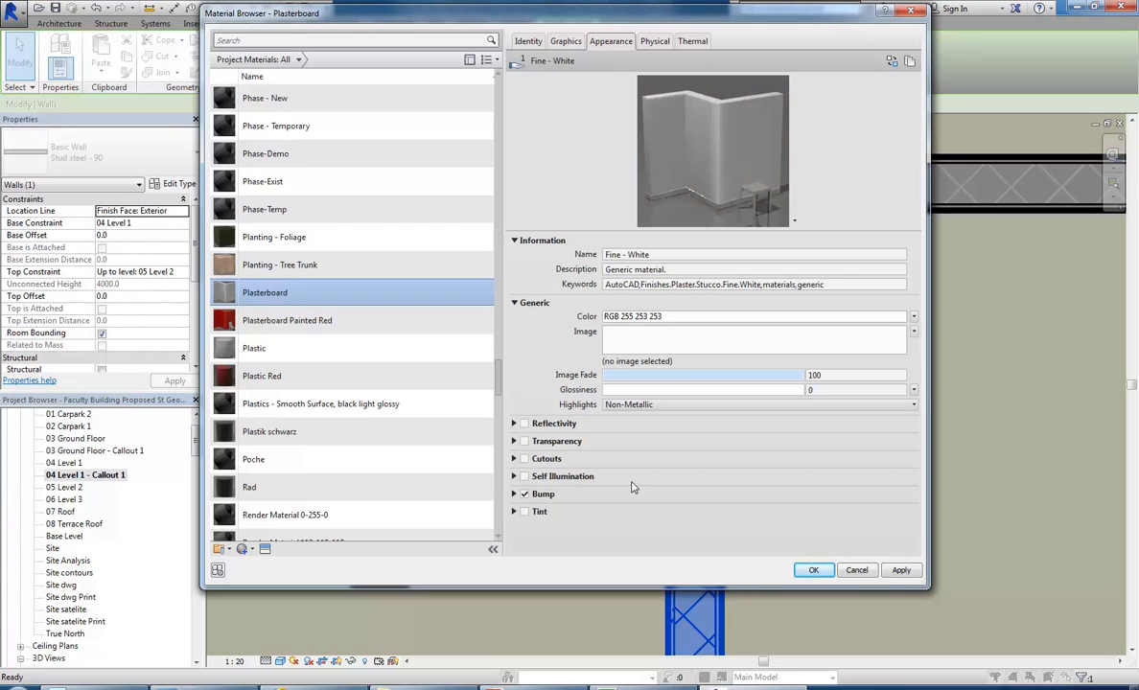
{"action": "left_click", "coordinate": [251, 320]}
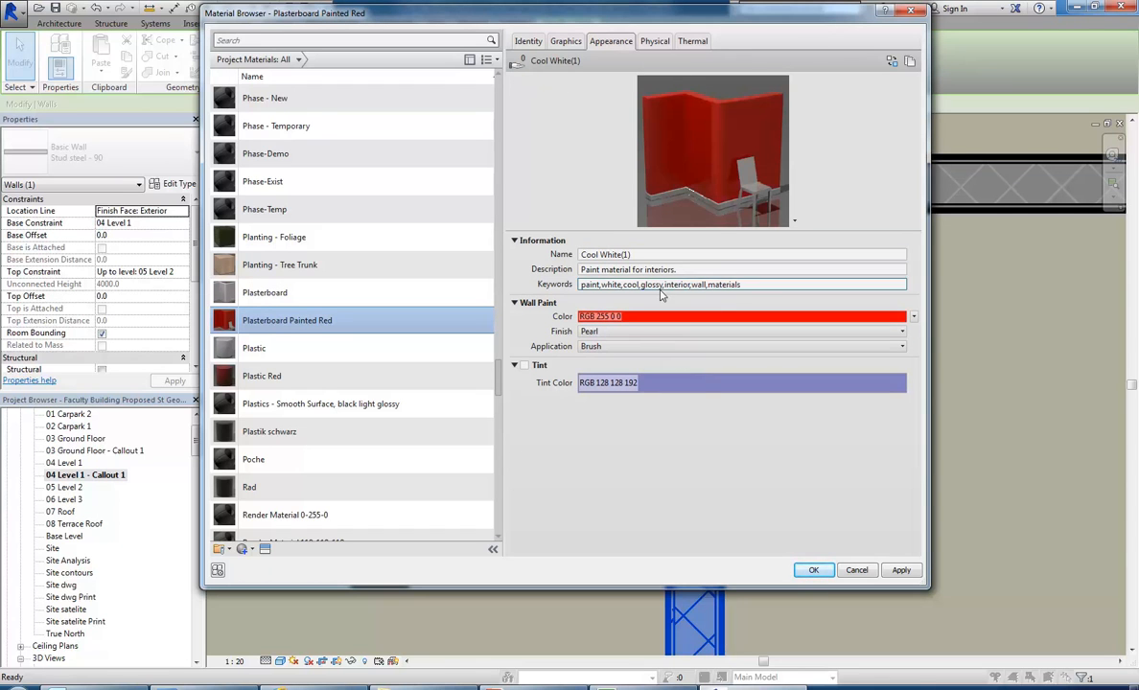
Step: Assign Plasterboard Painted Red to the wall's exterior Finish 2 layer and reopen that layer's material
{"action": "left_click", "coordinate": [811, 569]}
{"action": "left_click_drag", "start_coordinate": [645, 155], "coordinate": [596, 132]}
{"action": "left_click", "coordinate": [621, 262]}
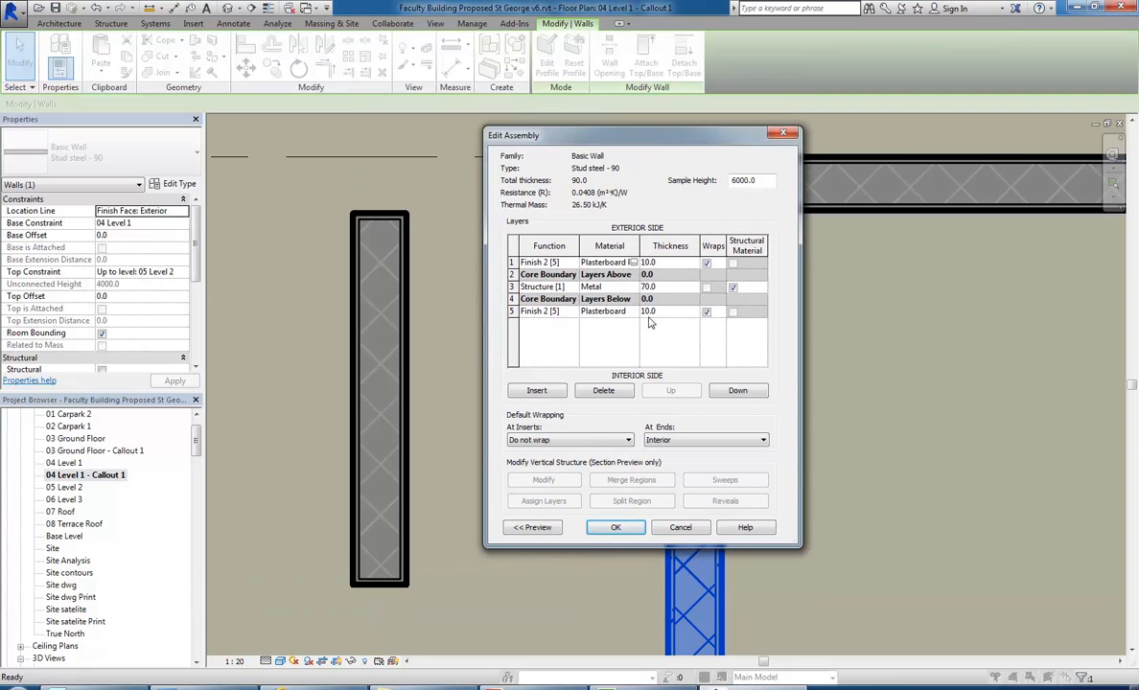
{"action": "left_click", "coordinate": [615, 285]}
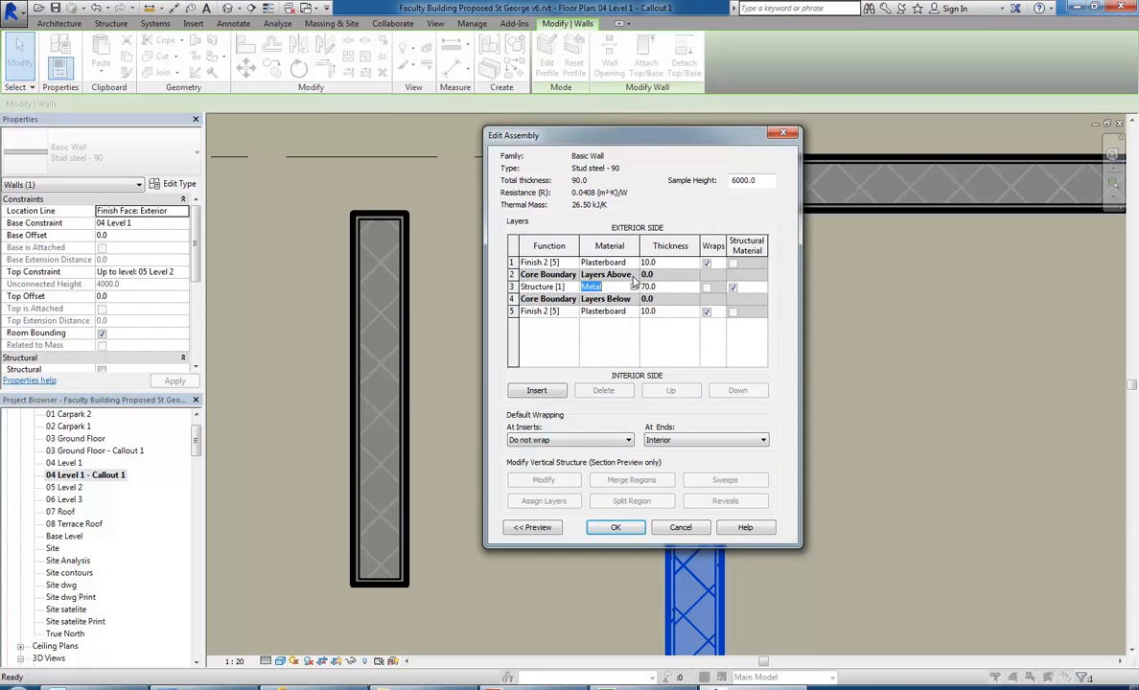
{"action": "left_click", "coordinate": [621, 262]}
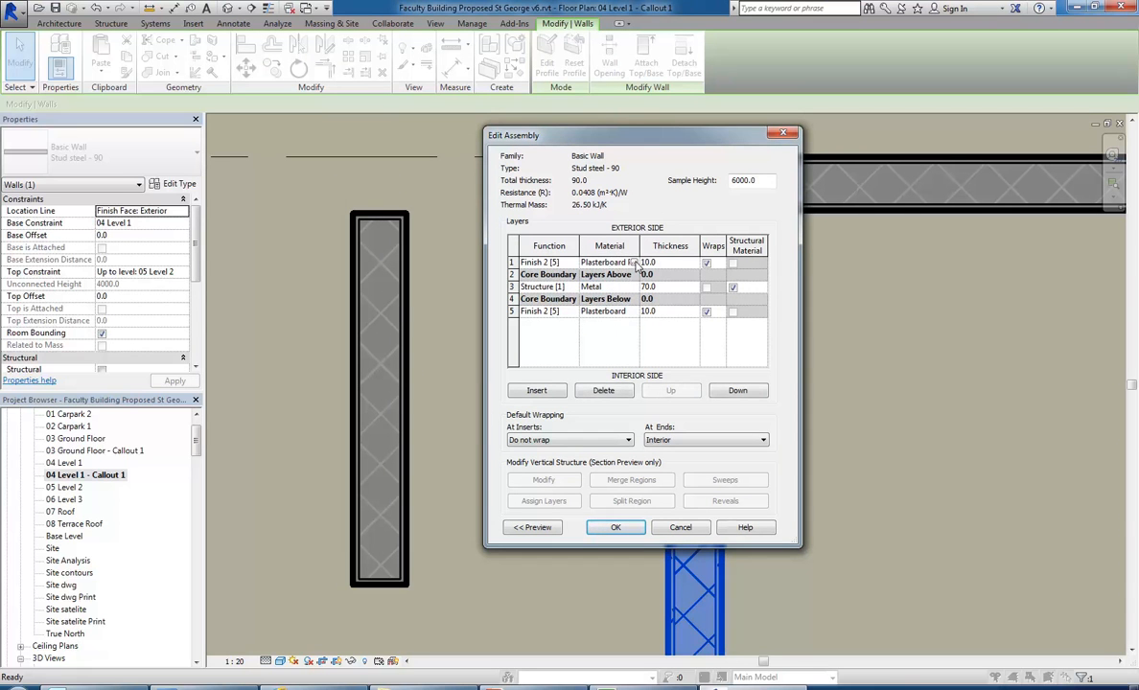
{"action": "left_click", "coordinate": [632, 263]}
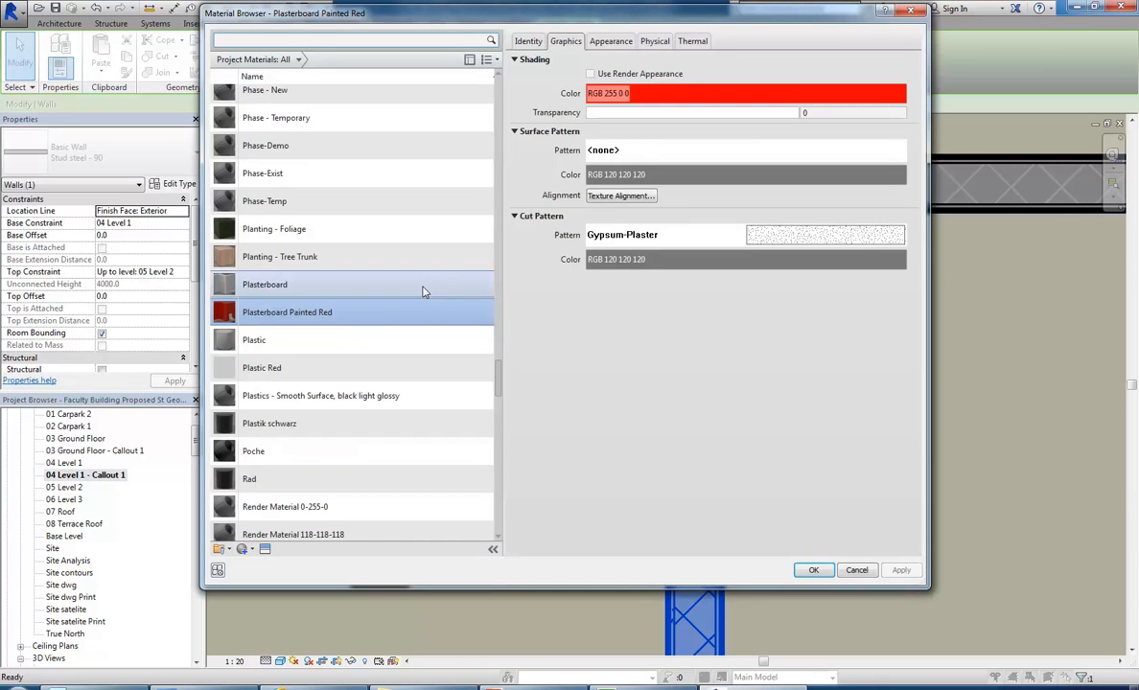
Step: Compare the appearance colour and image options of Plasterboard Painted Red, Plastic, Plastic Red, Planting - Tree Trunk and Planting - Foliage
{"action": "left_click", "coordinate": [614, 42]}
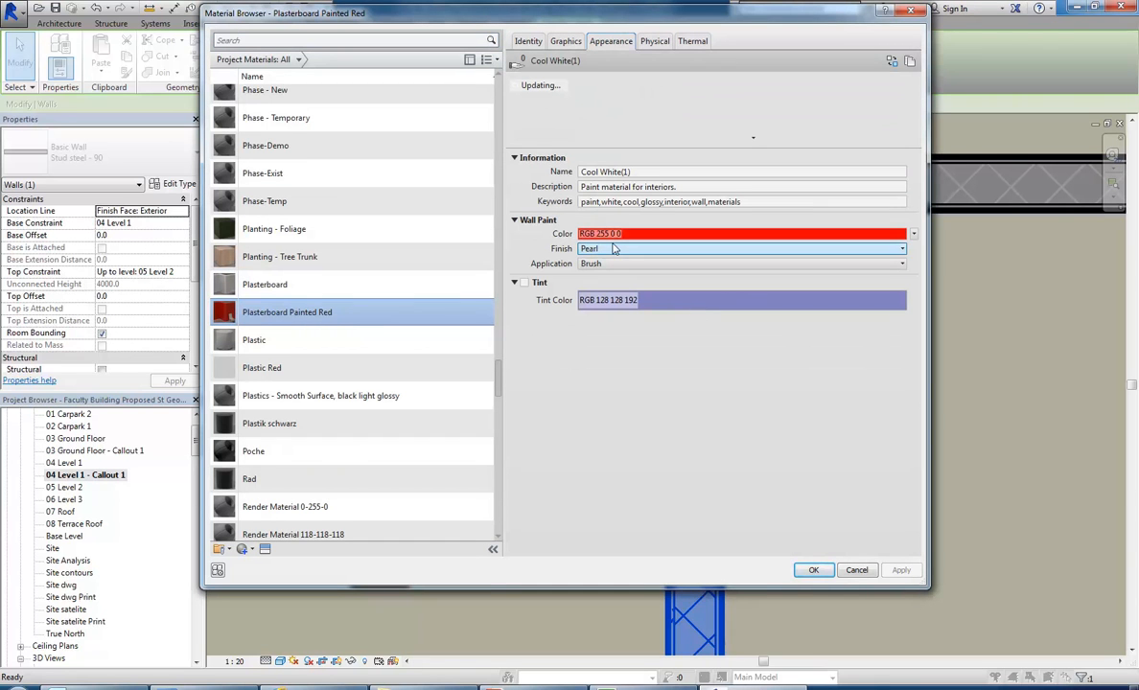
{"action": "left_click", "coordinate": [913, 235]}
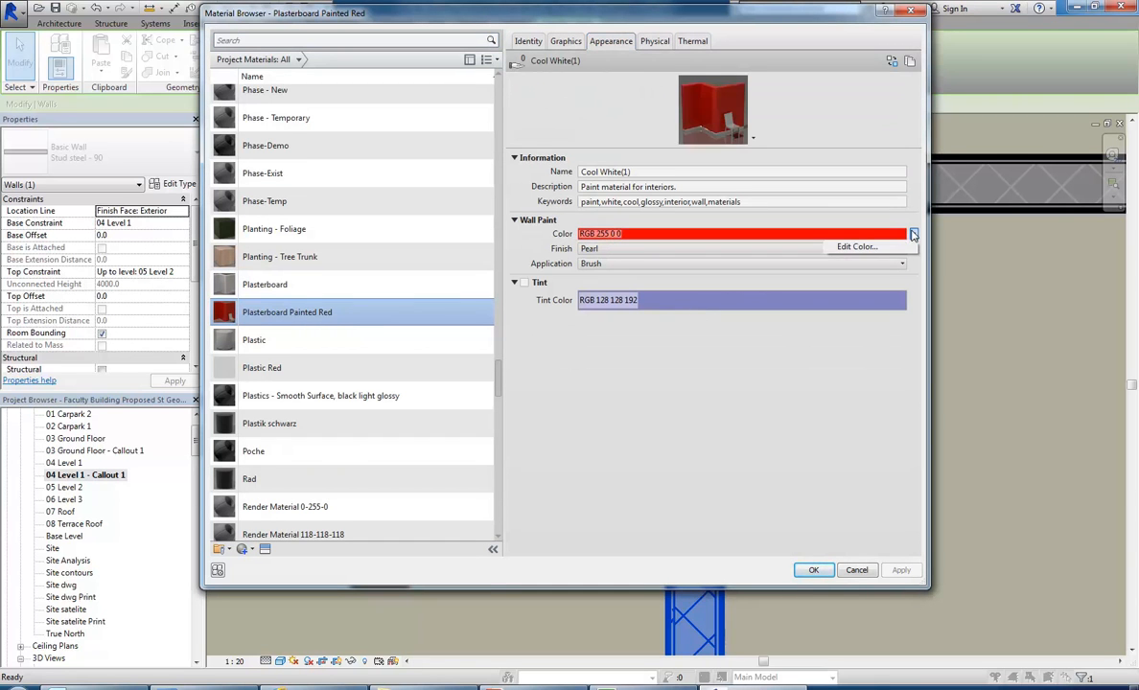
{"action": "left_click", "coordinate": [278, 339]}
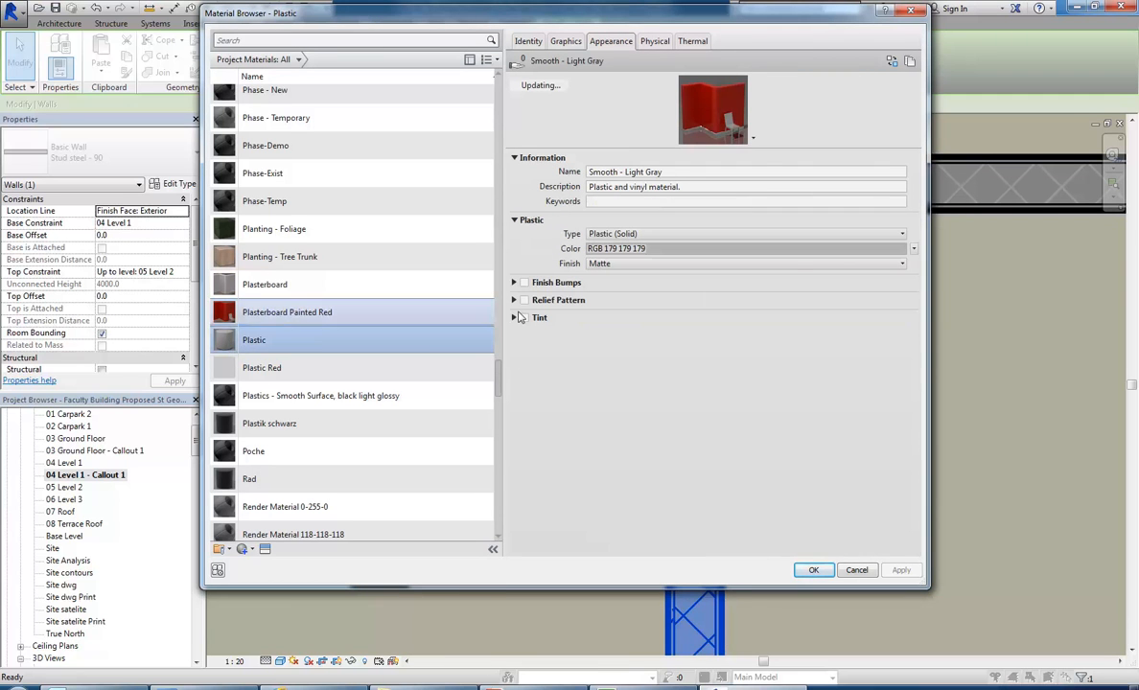
{"action": "left_click", "coordinate": [280, 368]}
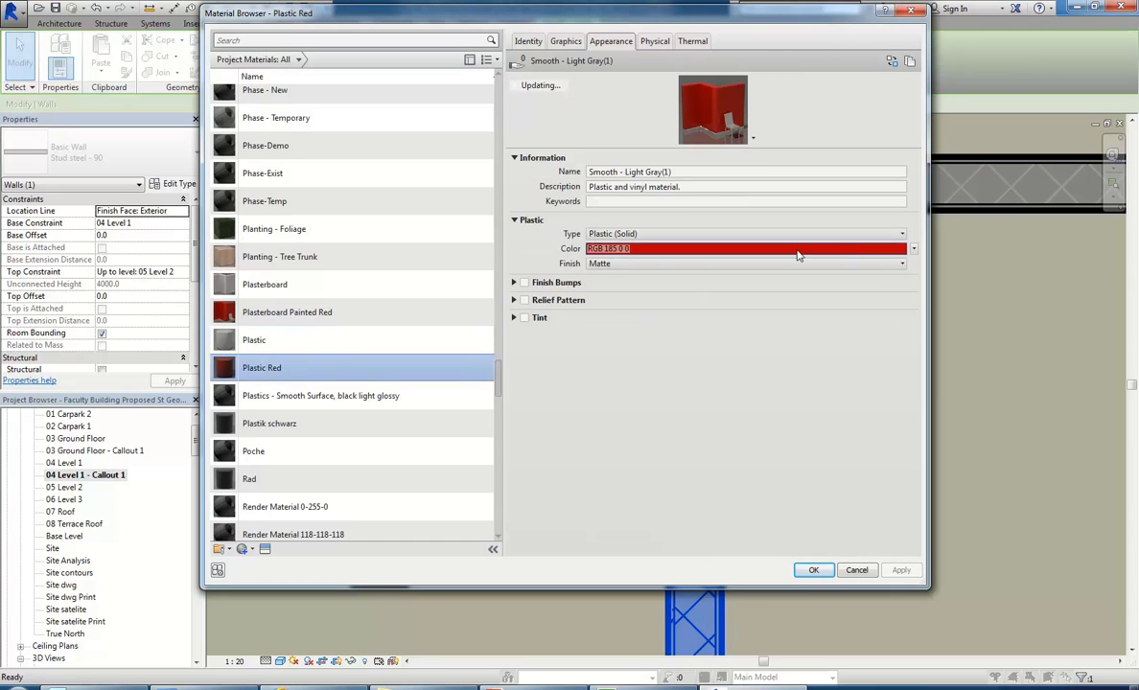
{"action": "left_click", "coordinate": [257, 259]}
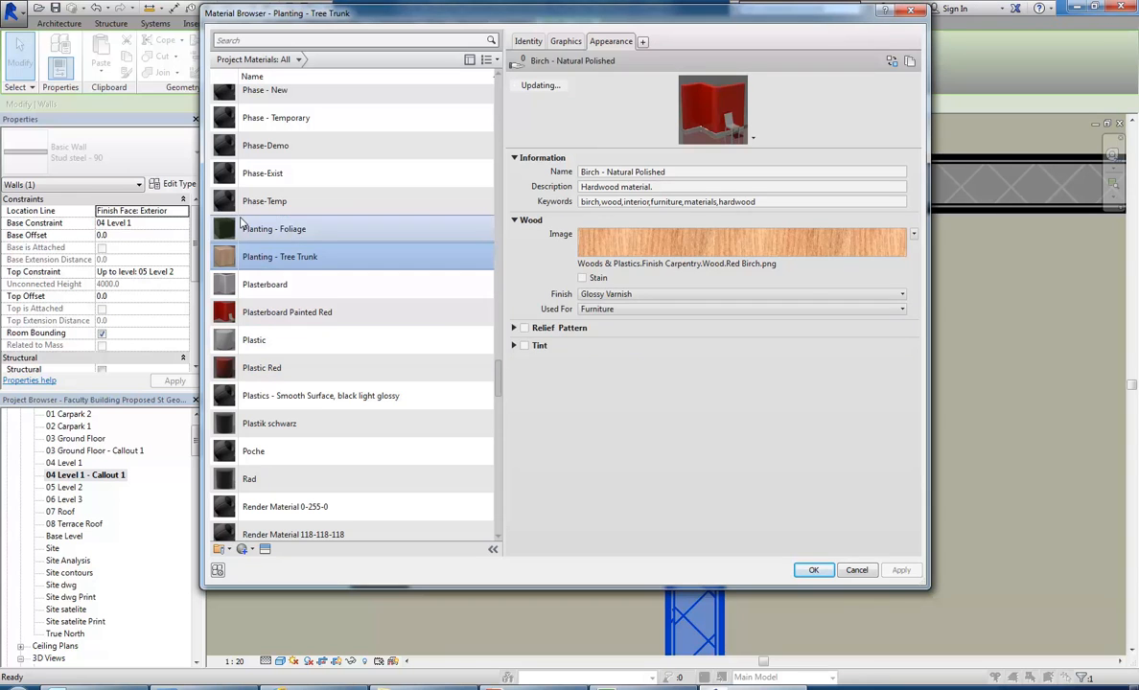
{"action": "left_click", "coordinate": [242, 223]}
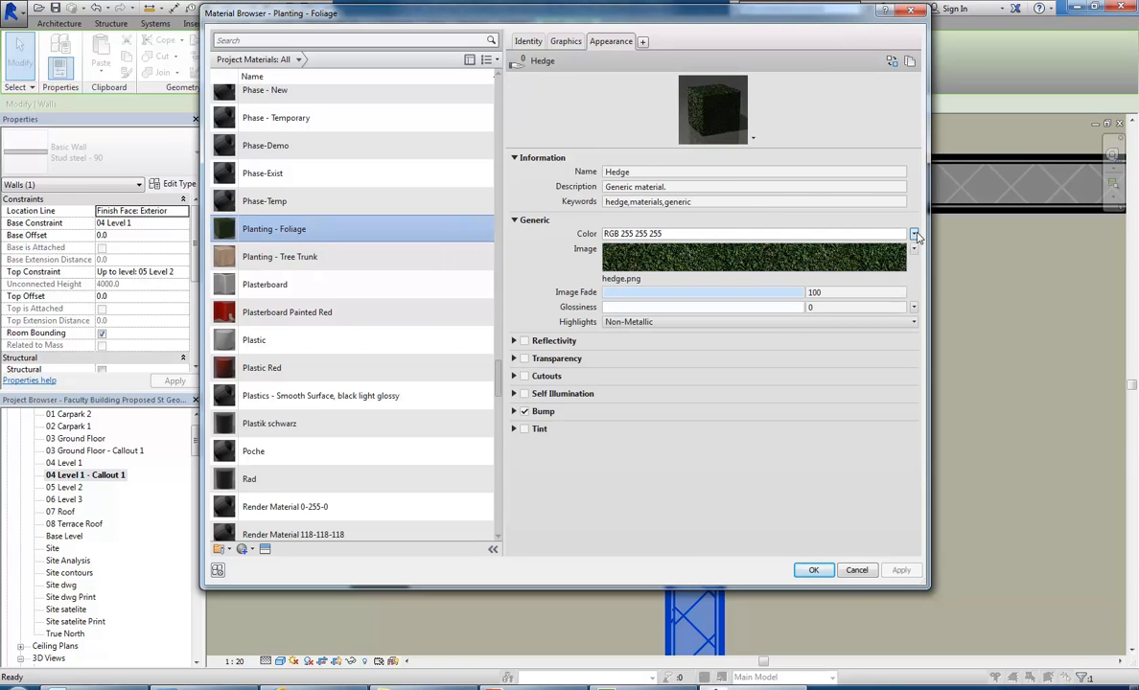
{"action": "left_click", "coordinate": [912, 233]}
{"action": "left_click", "coordinate": [912, 250]}
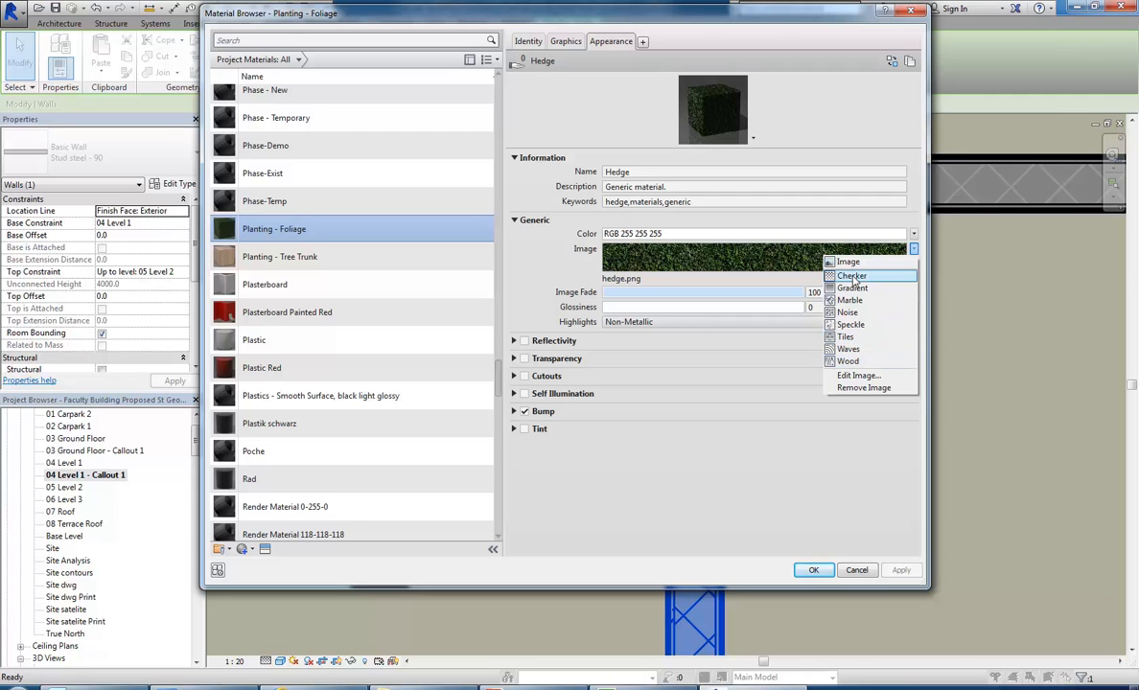
{"action": "left_click", "coordinate": [914, 249]}
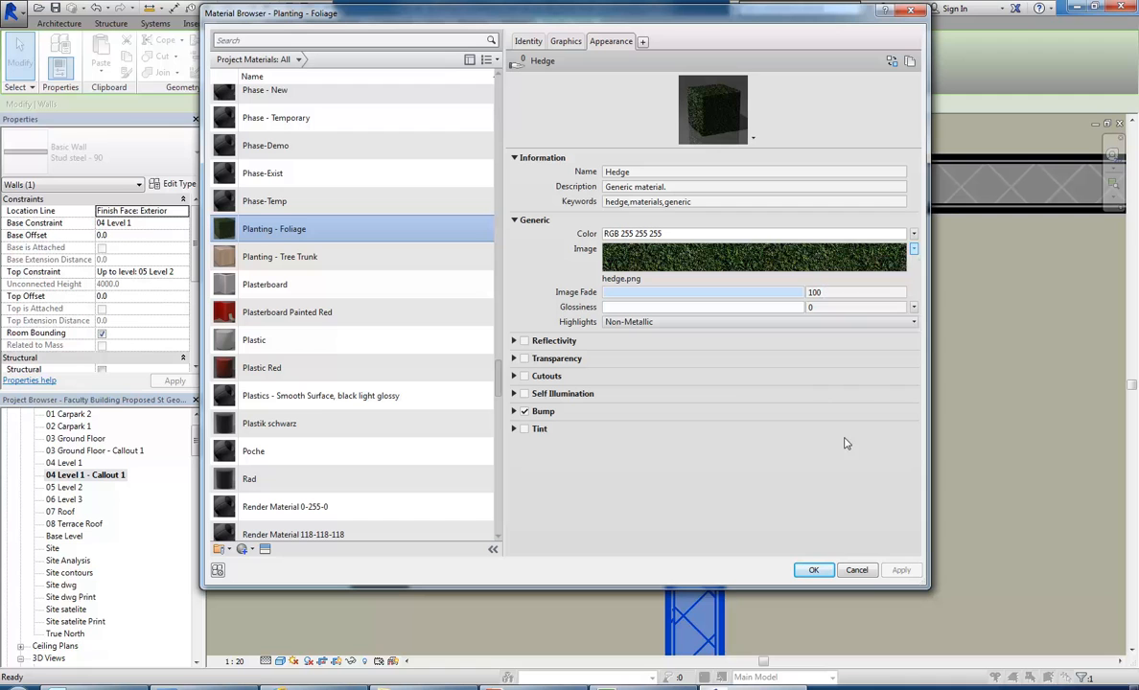
Step: Choose Plasterboard Painted Red for the exterior Finish 2 layer and accept the Stud steel - 90 wall assembly and type changes
{"action": "left_click", "coordinate": [425, 311]}
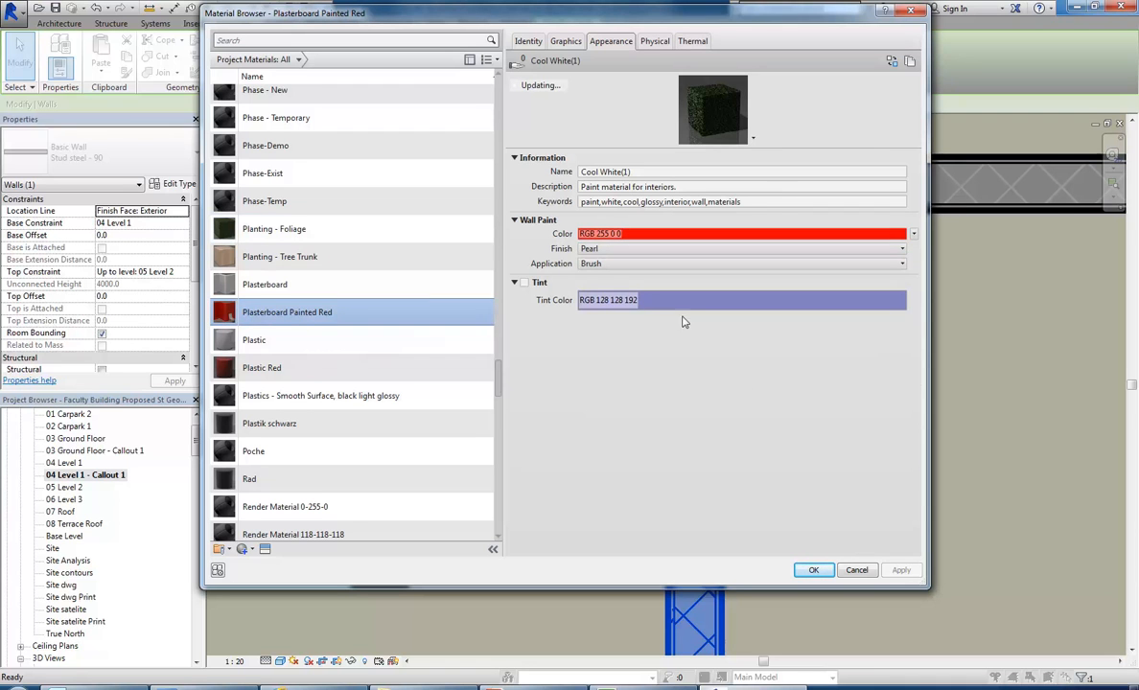
{"action": "left_click", "coordinate": [811, 570]}
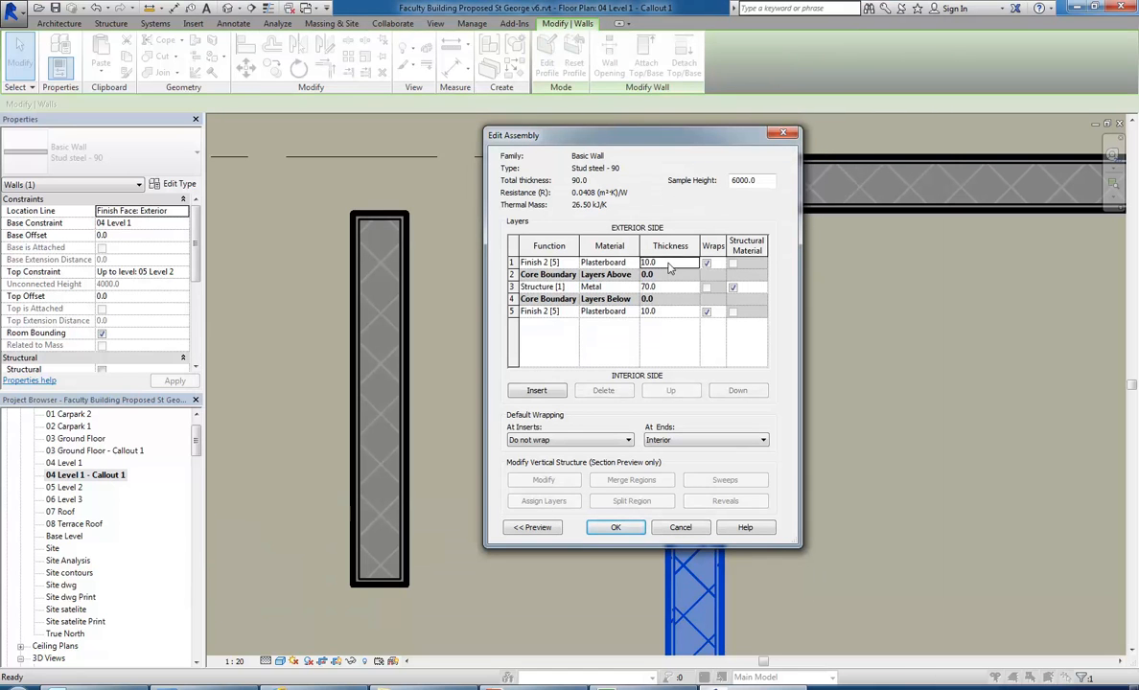
{"action": "left_click", "coordinate": [597, 310]}
{"action": "left_click", "coordinate": [618, 530]}
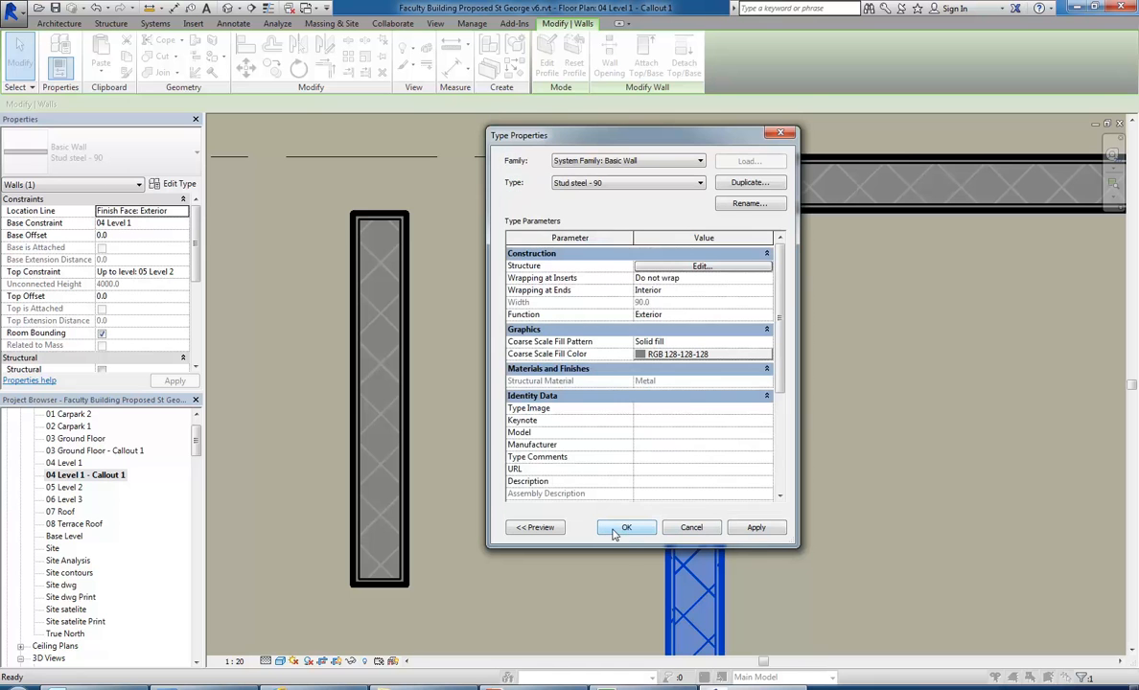
{"action": "left_click", "coordinate": [628, 597]}
{"action": "left_click", "coordinate": [452, 400]}
Step: Examine the exterior finish layer of the stud walls in the Level 1 callout plan
{"action": "scroll", "coordinate": [451, 396], "scroll_direction": "down", "scroll_amount": 3}
{"action": "middle_click_drag", "start_coordinate": [487, 404], "coordinate": [529, 386]}
{"action": "scroll", "coordinate": [385, 345], "scroll_direction": "up", "scroll_amount": 2}
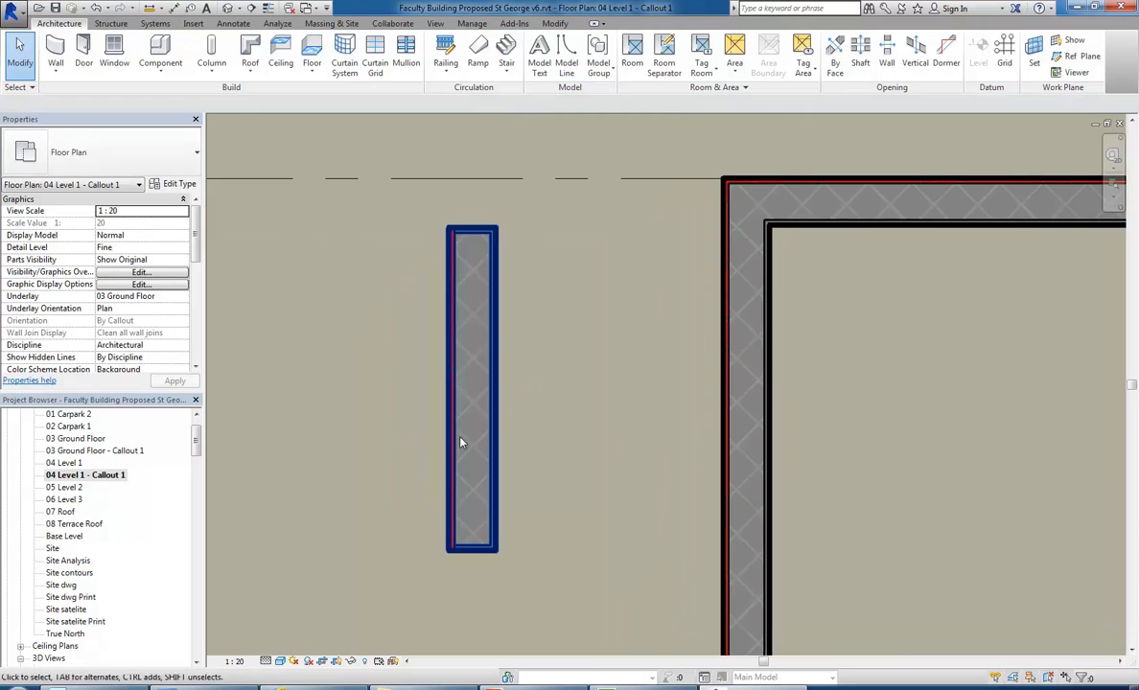
{"action": "middle_click_drag", "start_coordinate": [595, 401], "coordinate": [551, 407]}
{"action": "scroll", "coordinate": [551, 451], "scroll_direction": "up", "scroll_amount": 1}
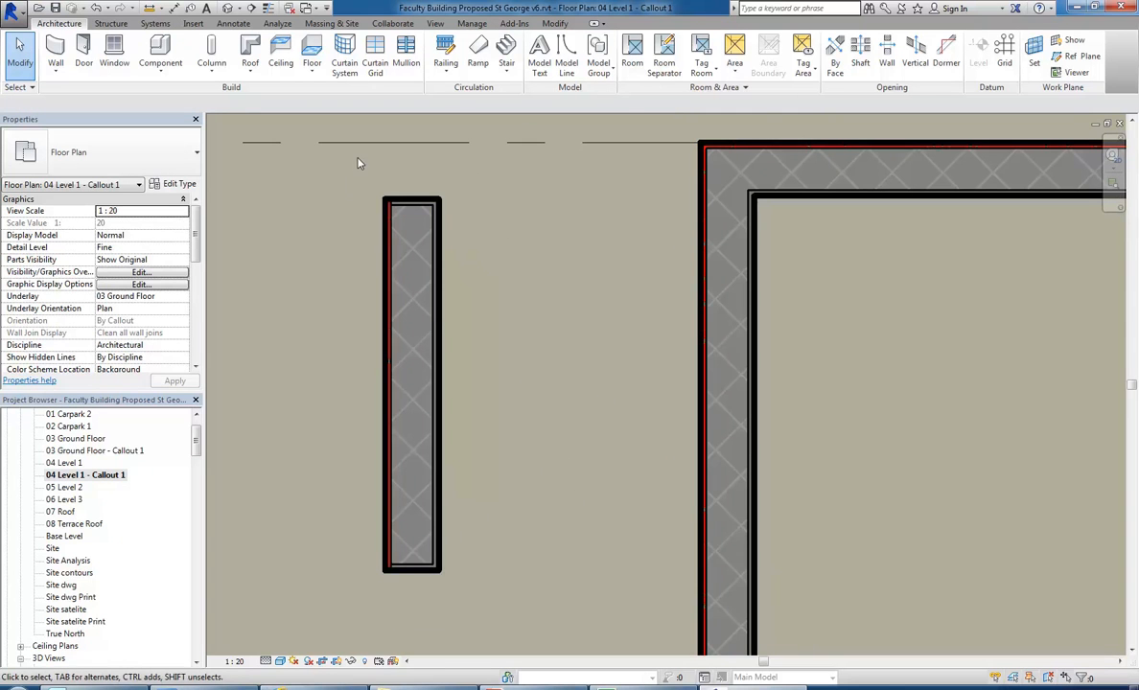
{"action": "scroll", "coordinate": [369, 178], "scroll_direction": "up", "scroll_amount": 4}
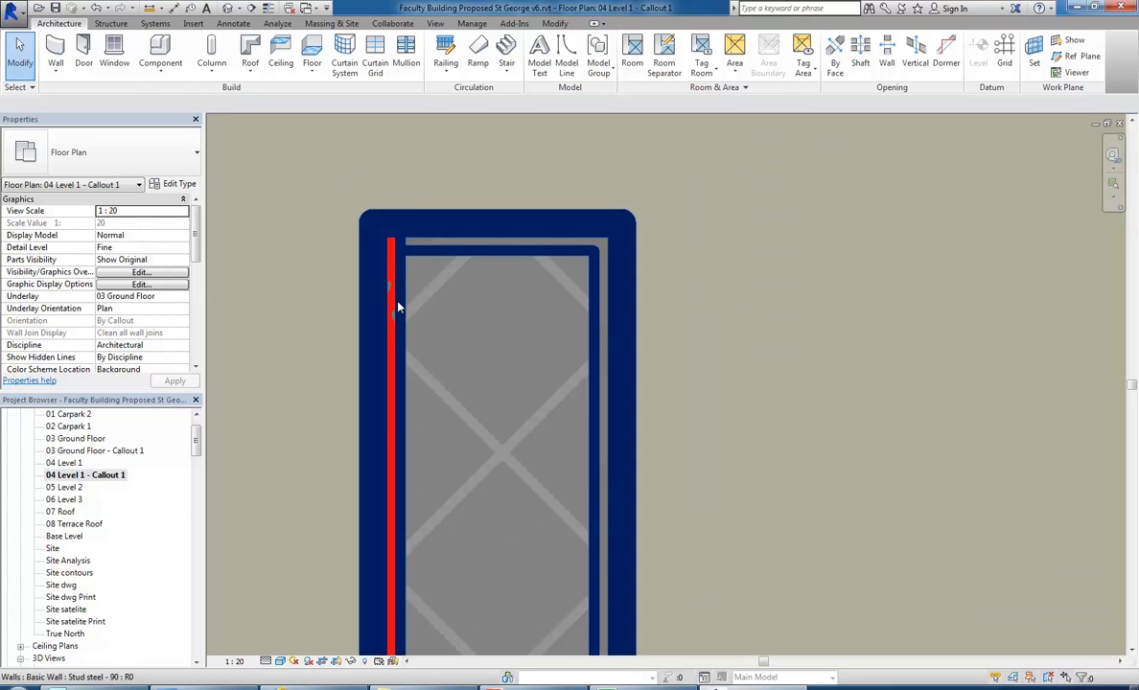
{"action": "scroll", "coordinate": [398, 308], "scroll_direction": "down", "scroll_amount": 5}
{"action": "middle_click_drag", "start_coordinate": [398, 307], "coordinate": [394, 244]}
{"action": "scroll", "coordinate": [394, 245], "scroll_direction": "down", "scroll_amount": 1}
{"action": "scroll", "coordinate": [398, 251], "scroll_direction": "down", "scroll_amount": 3}
{"action": "mouse_move", "coordinate": [505, 349]}
{"action": "middle_mouse_down"}
{"action": "mouse_move", "coordinate": [473, 318]}
{"action": "mouse_move", "coordinate": [482, 340]}
{"action": "middle_mouse_up"}
Step: Set the callout plan's visual style to Hidden Line and dismiss the save reminder without saving
{"action": "left_click", "coordinate": [265, 661]}
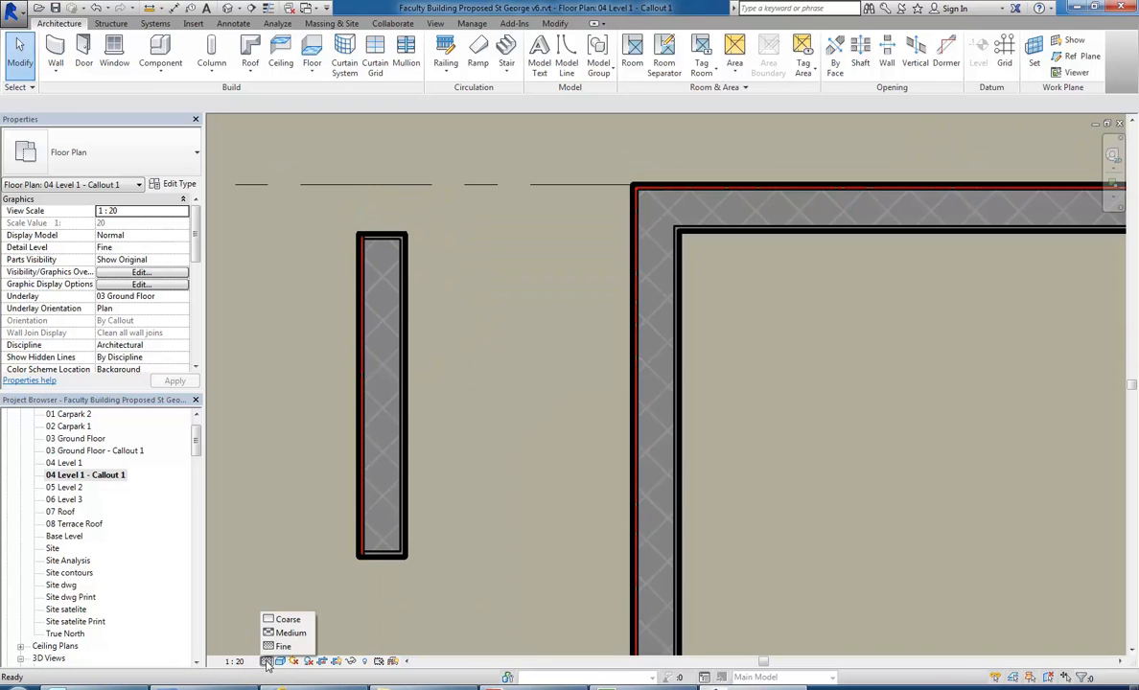
{"action": "left_click", "coordinate": [279, 661]}
{"action": "left_click", "coordinate": [311, 592]}
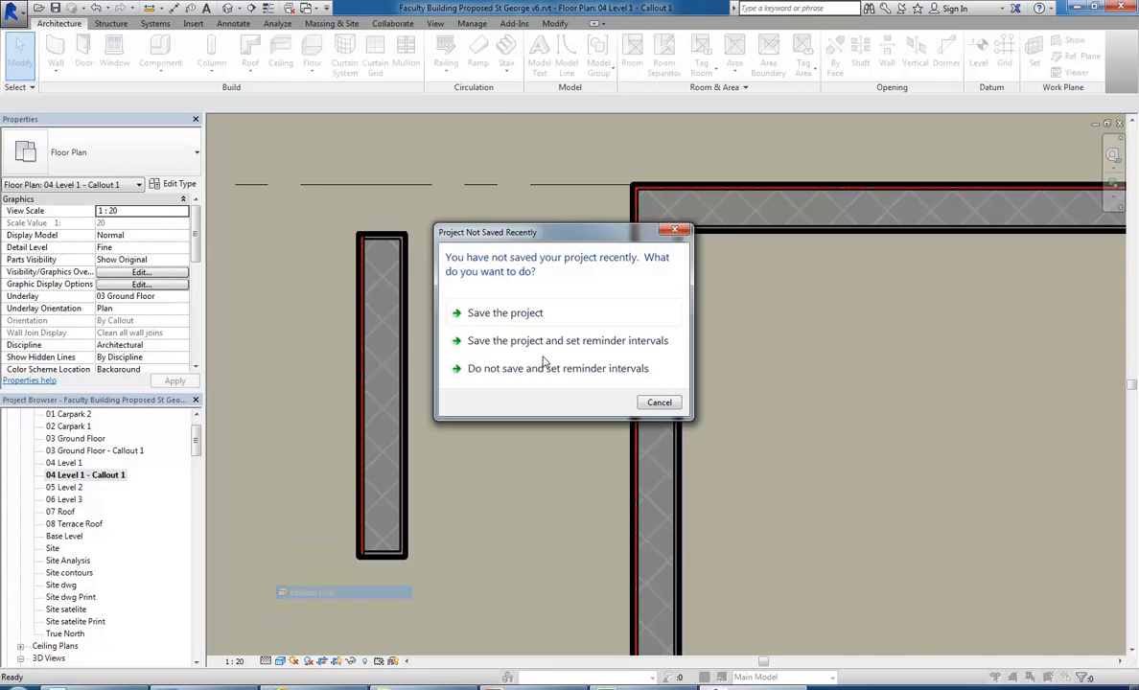
{"action": "left_click", "coordinate": [657, 402]}
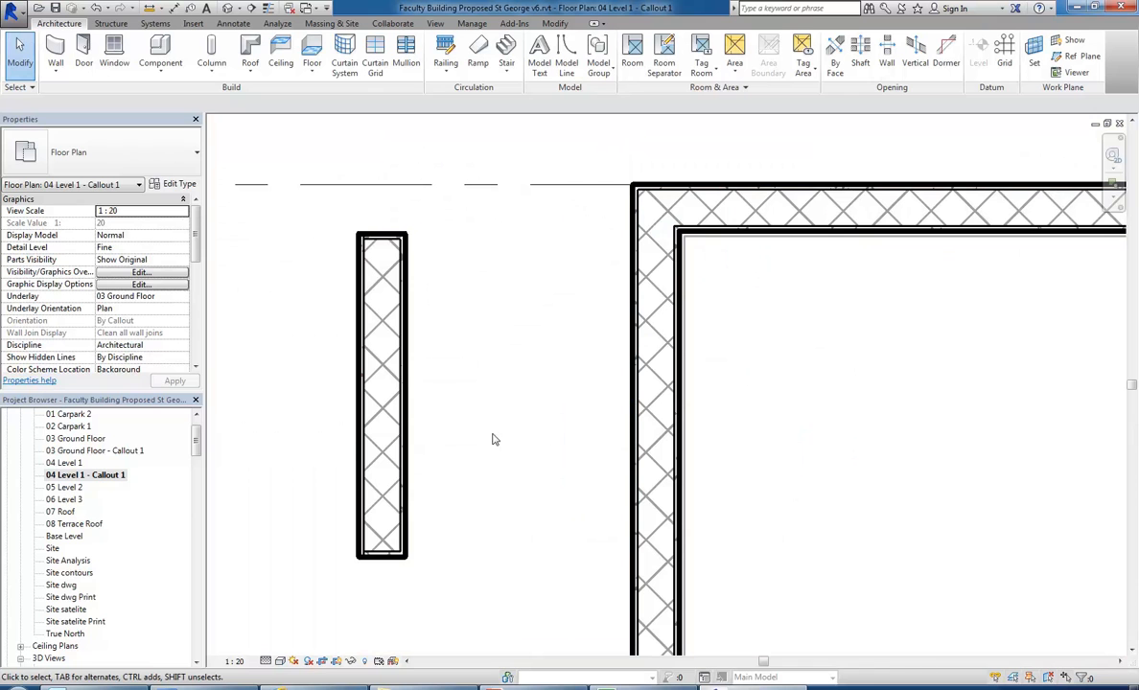
Step: Open the Section 7 - Callout 1 view and focus on the base of the cut stud wall beside the red wall
{"action": "left_click_drag", "start_coordinate": [195, 421], "coordinate": [199, 495]}
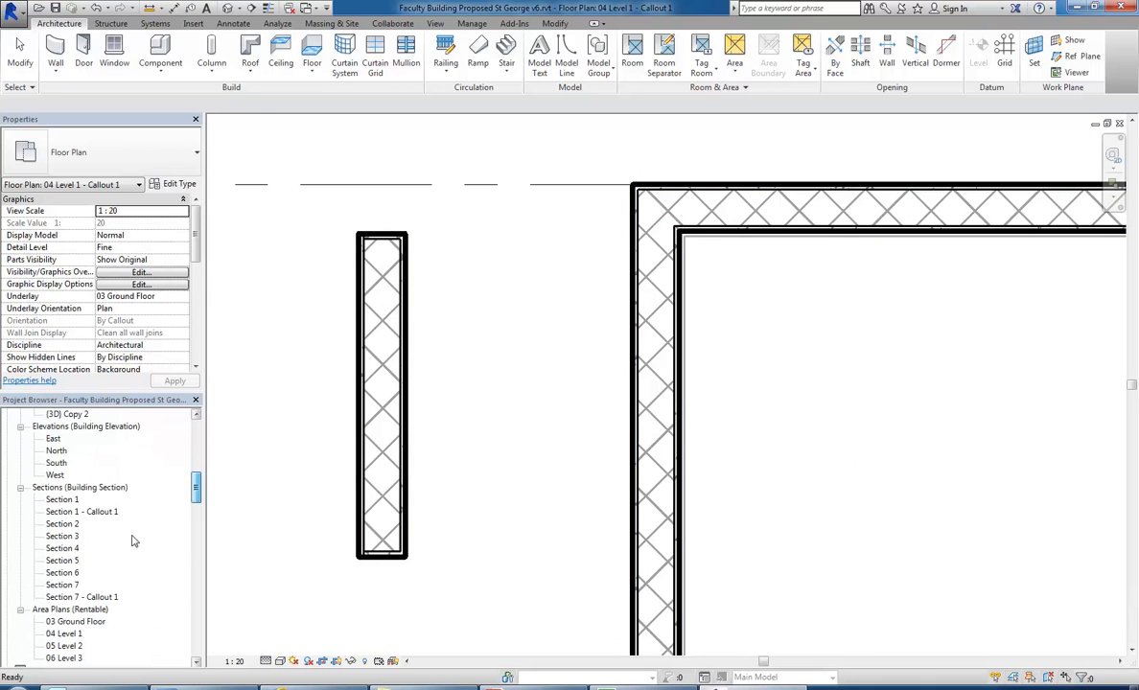
{"action": "double_click", "coordinate": [81, 598]}
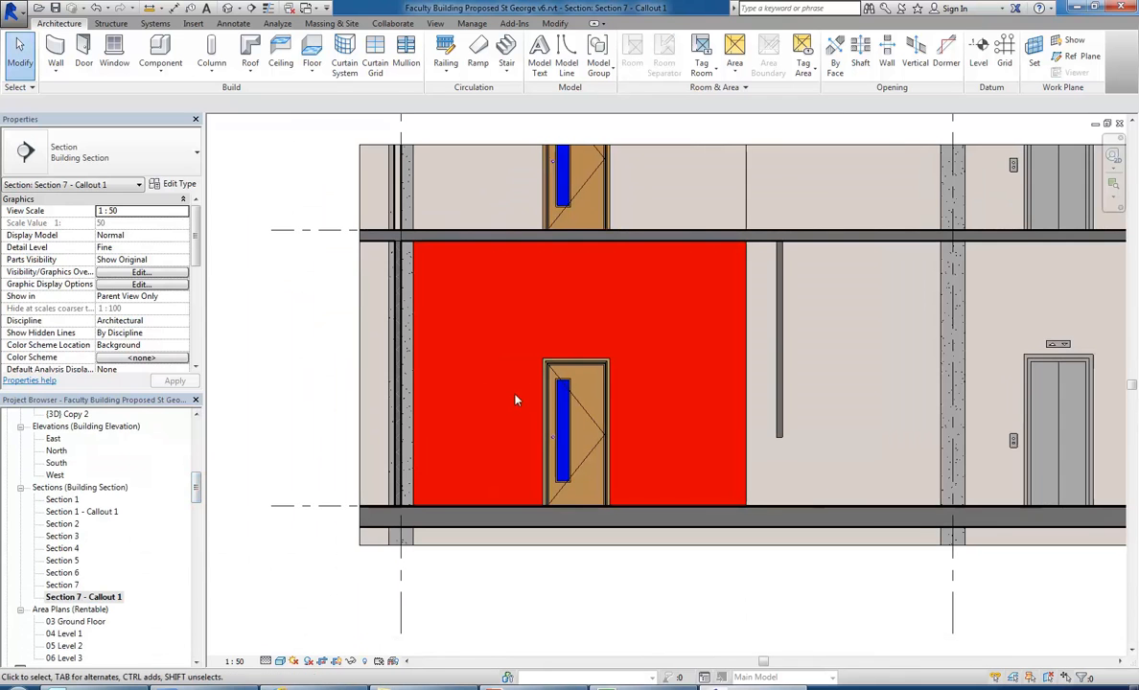
{"action": "scroll", "coordinate": [399, 535], "scroll_direction": "up", "scroll_amount": 1}
{"action": "scroll", "coordinate": [399, 535], "scroll_direction": "up", "scroll_amount": 10}
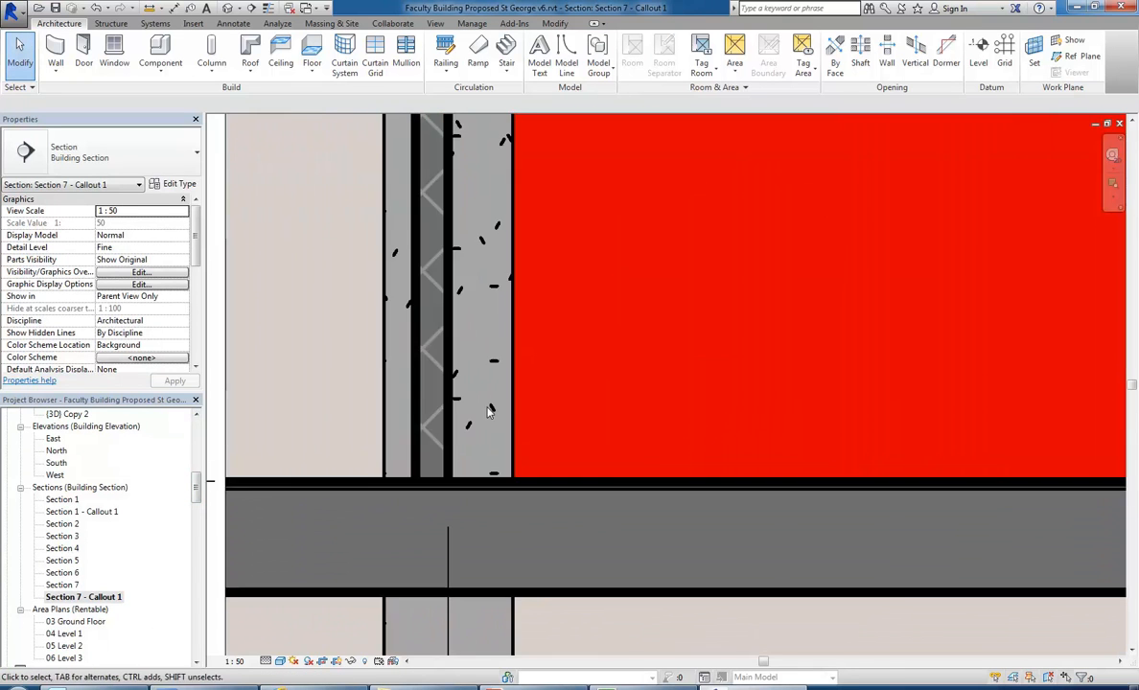
{"action": "scroll", "coordinate": [486, 413], "scroll_direction": "up", "scroll_amount": 3}
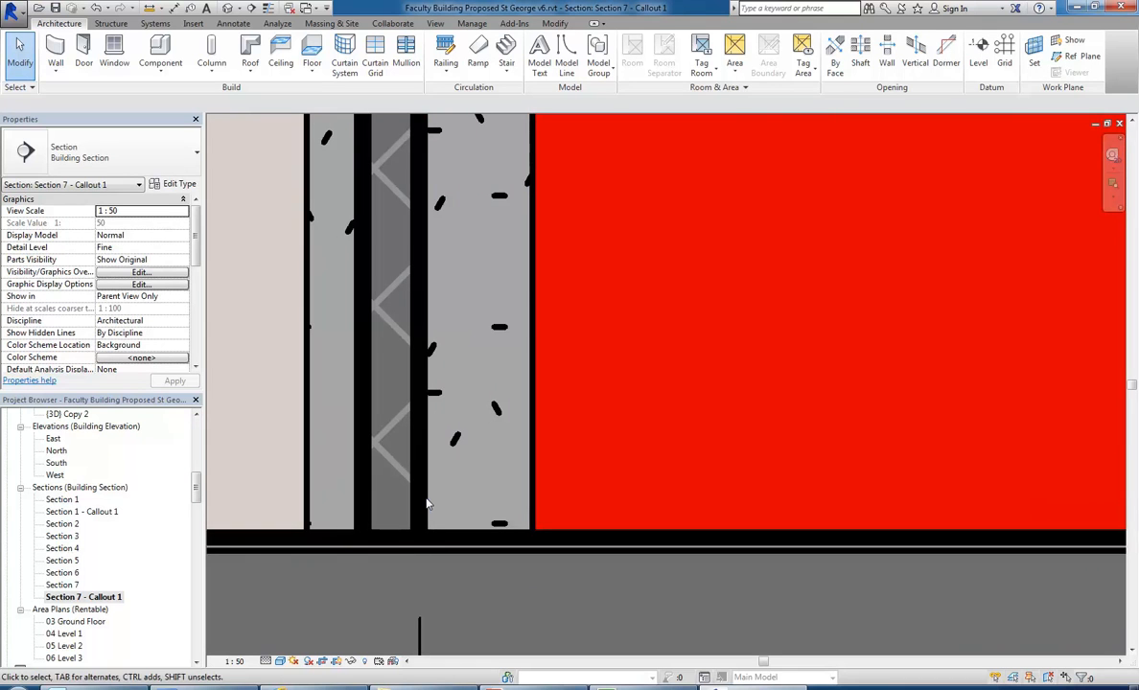
{"action": "scroll", "coordinate": [369, 508], "scroll_direction": "up", "scroll_amount": 1}
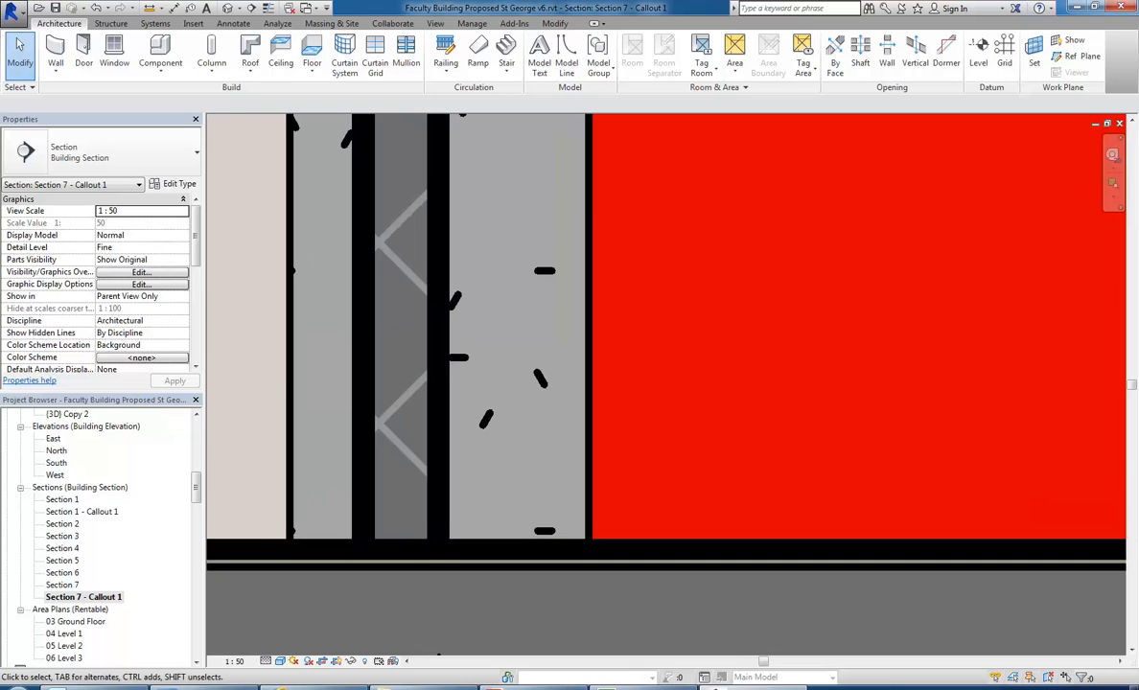
Step: Set the section callout's view scale to 1:20 and its visual style to Hidden Line
{"action": "left_click", "coordinate": [236, 662]}
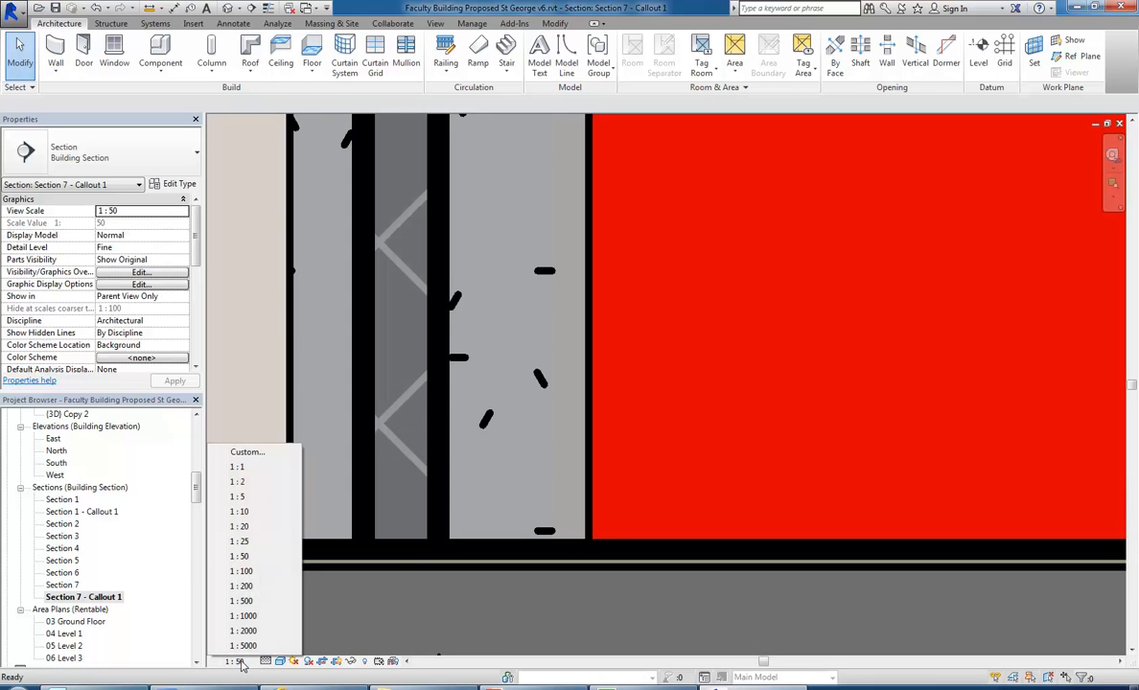
{"action": "left_click", "coordinate": [247, 527]}
{"action": "scroll", "coordinate": [401, 515], "scroll_direction": "up", "scroll_amount": 2}
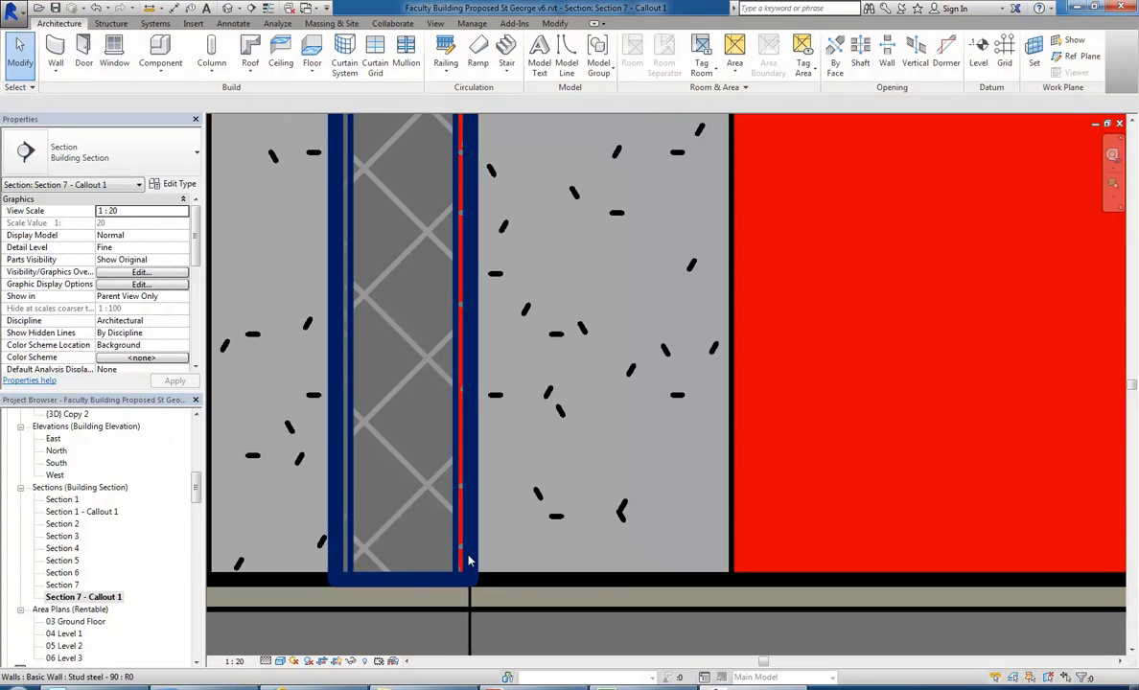
{"action": "left_click", "coordinate": [265, 662]}
{"action": "left_click", "coordinate": [279, 662]}
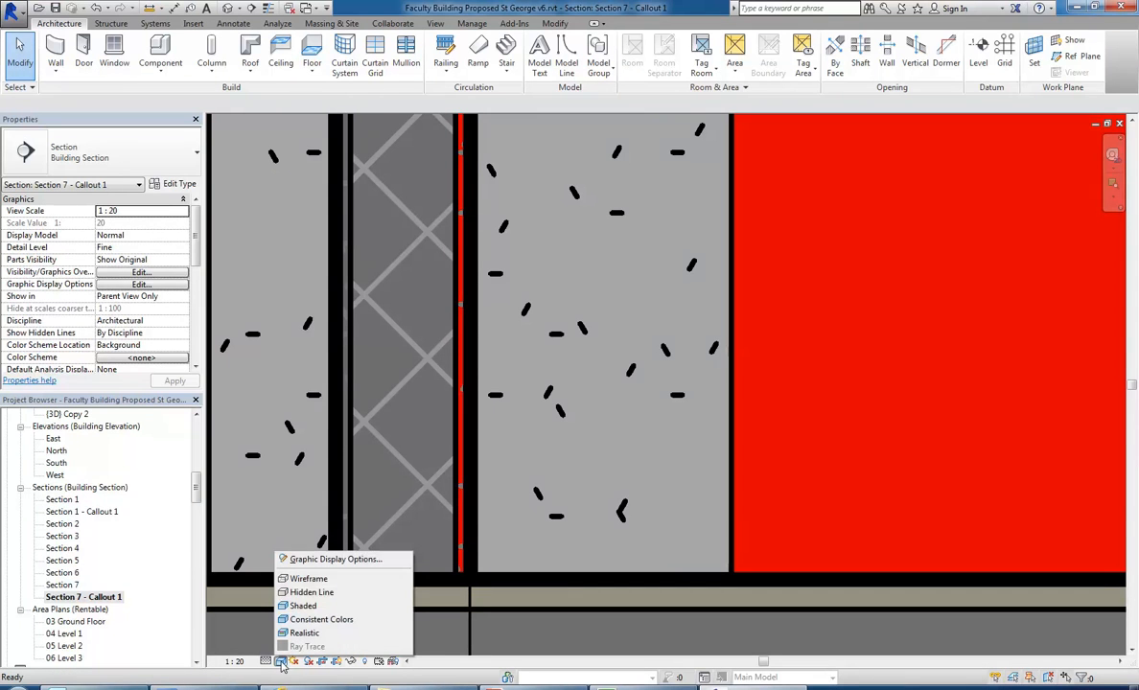
{"action": "left_click", "coordinate": [305, 593]}
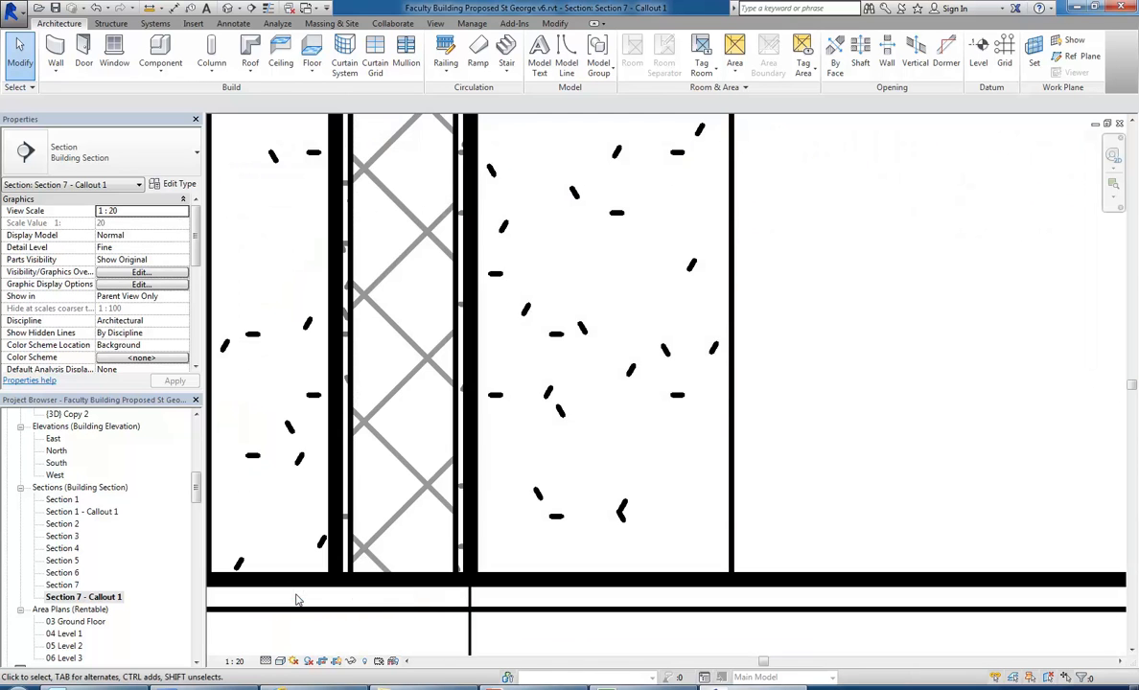
Step: Examine how the cut walls, door and wall surfaces are drawn across the hidden-line section
{"action": "scroll", "coordinate": [382, 460], "scroll_direction": "down", "scroll_amount": 2}
{"action": "mouse_move", "coordinate": [381, 460]}
{"action": "middle_mouse_down"}
{"action": "mouse_move", "coordinate": [425, 455]}
{"action": "mouse_move", "coordinate": [387, 477]}
{"action": "middle_mouse_up"}
{"action": "scroll", "coordinate": [387, 477], "scroll_direction": "down", "scroll_amount": 1}
{"action": "scroll", "coordinate": [564, 432], "scroll_direction": "down", "scroll_amount": 2}
{"action": "middle_click_drag", "start_coordinate": [563, 432], "coordinate": [412, 491]}
{"action": "scroll", "coordinate": [470, 463], "scroll_direction": "down", "scroll_amount": 2}
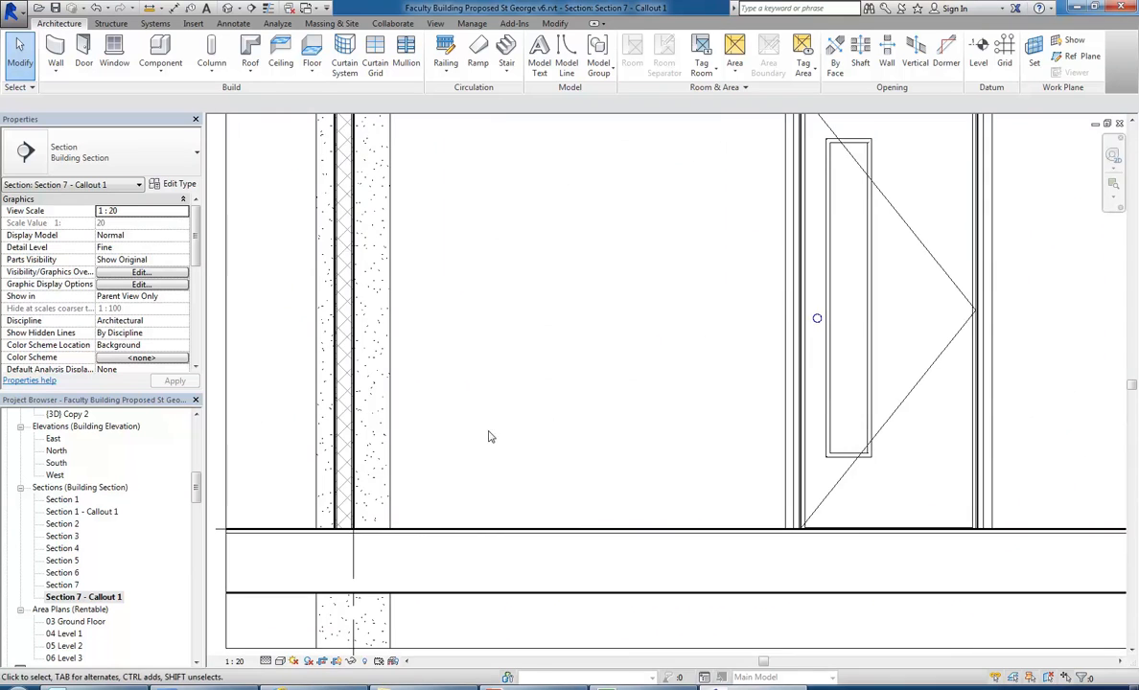
{"action": "scroll", "coordinate": [437, 463], "scroll_direction": "down", "scroll_amount": 2}
{"action": "scroll", "coordinate": [514, 328], "scroll_direction": "down", "scroll_amount": 1}
{"action": "middle_click_drag", "start_coordinate": [514, 328], "coordinate": [446, 437]}
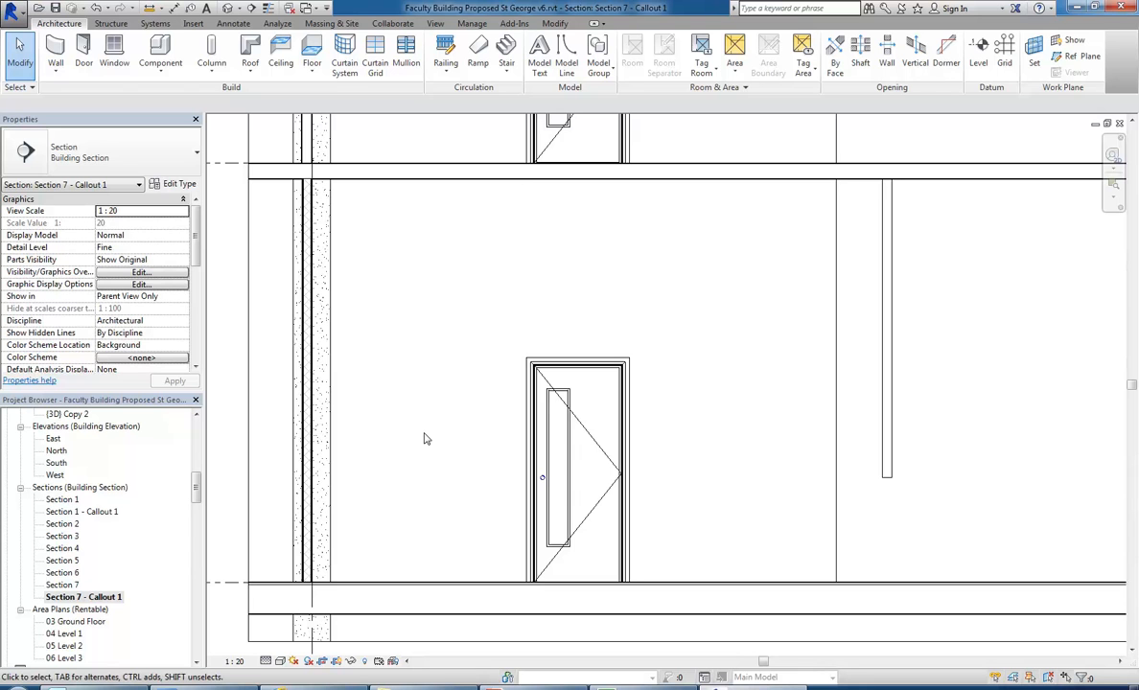
{"action": "scroll", "coordinate": [419, 376], "scroll_direction": "down", "scroll_amount": 4}
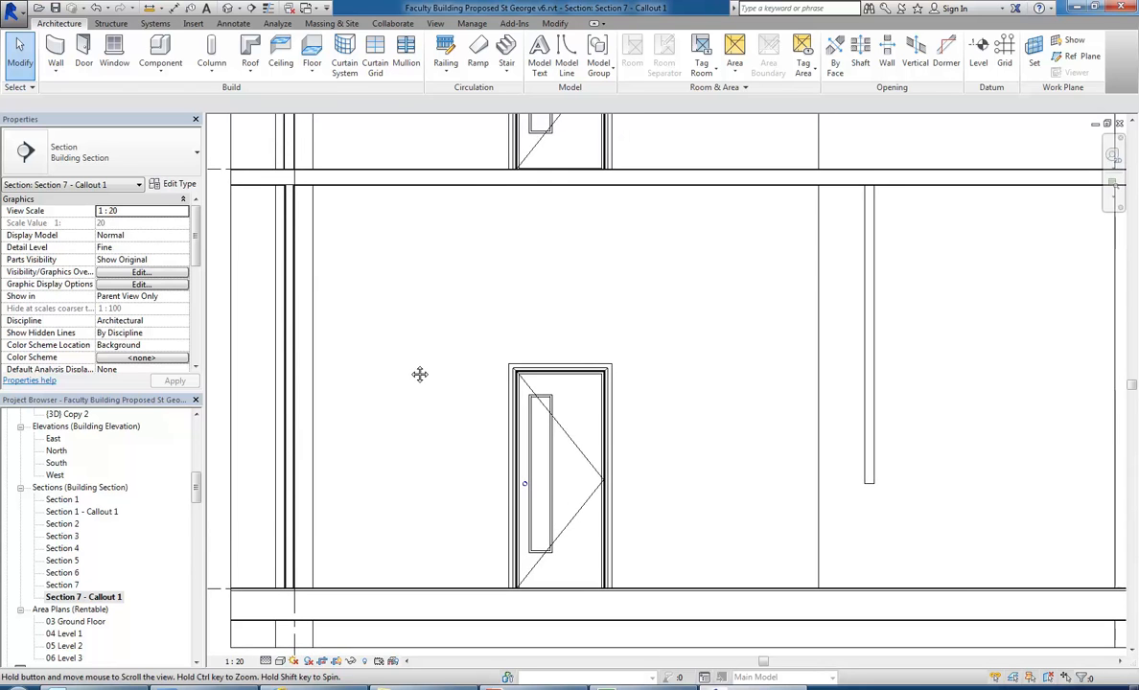
{"action": "scroll", "coordinate": [412, 371], "scroll_direction": "up", "scroll_amount": 4}
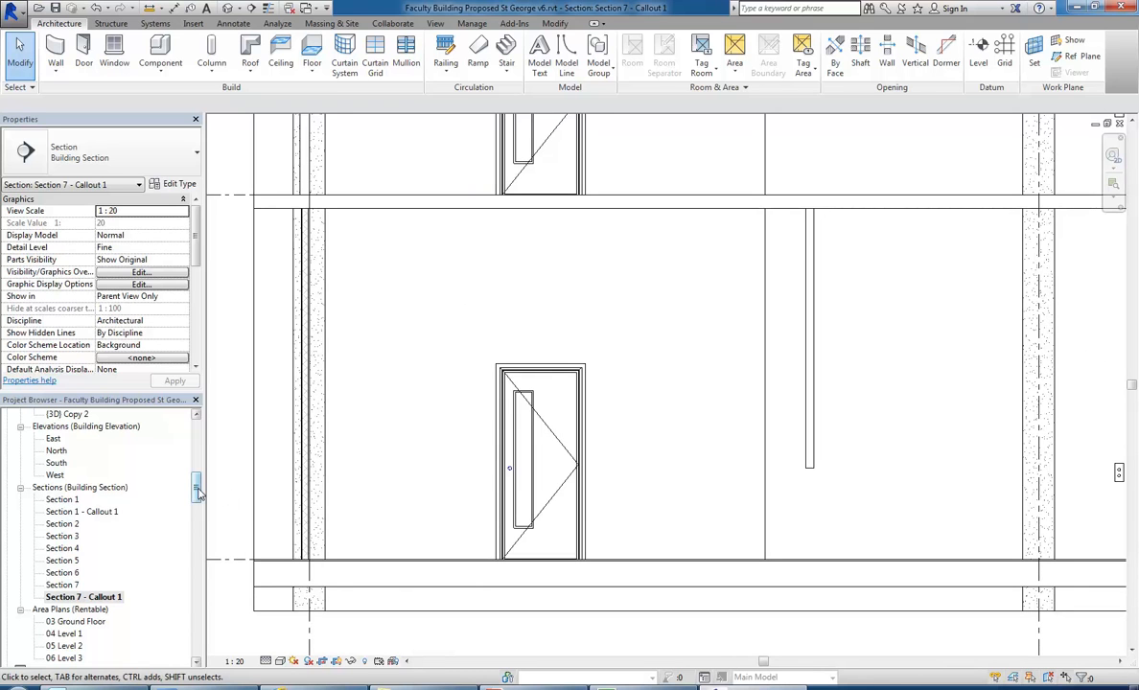
Step: Open the SB1 3D view and focus on the red walls beside the door
{"action": "mouse_move", "coordinate": [197, 492]}
{"action": "left_mouse_down"}
{"action": "mouse_move", "coordinate": [197, 516]}
{"action": "mouse_move", "coordinate": [197, 472]}
{"action": "left_mouse_up"}
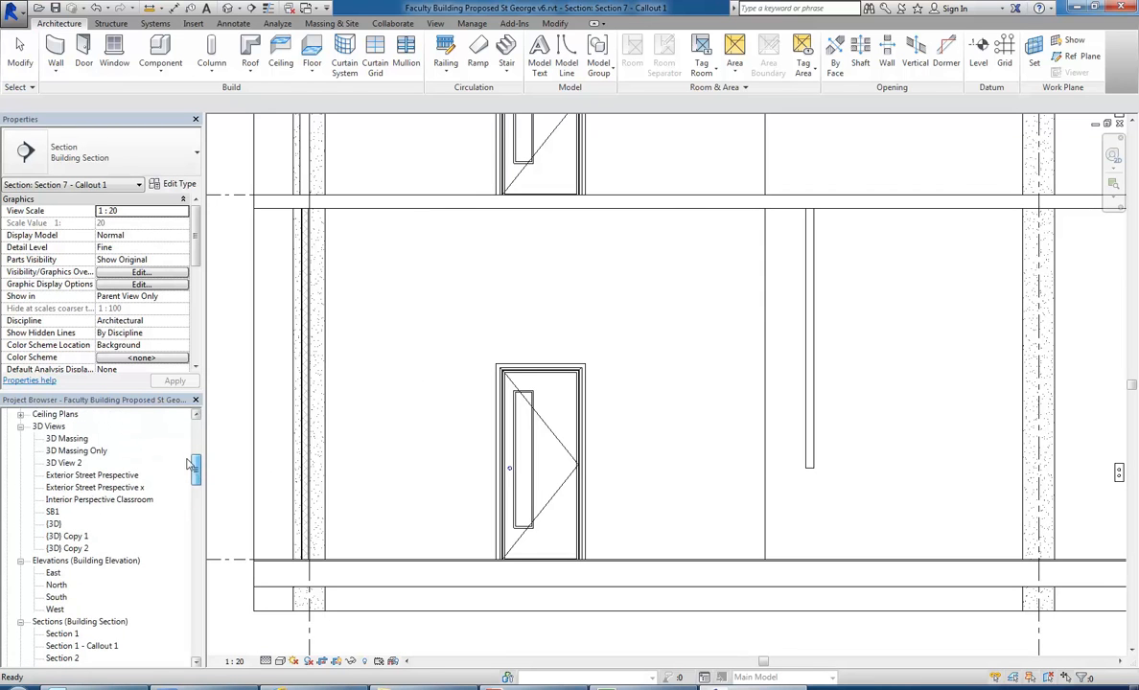
{"action": "double_click", "coordinate": [54, 512]}
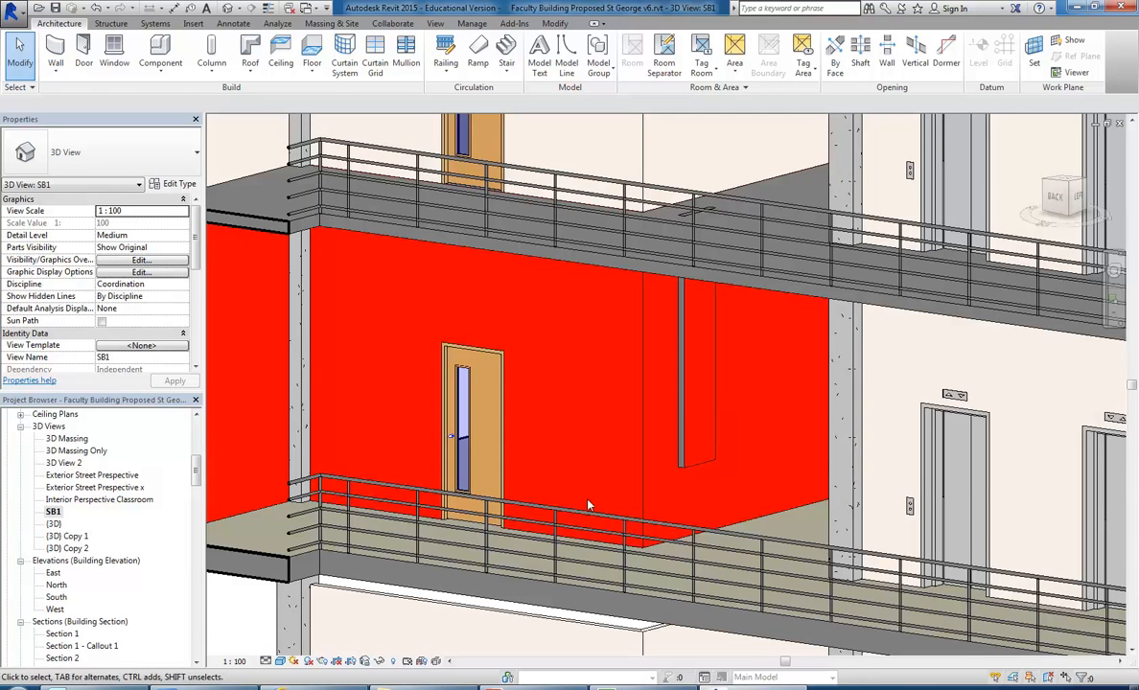
{"action": "scroll", "coordinate": [623, 497], "scroll_direction": "up", "scroll_amount": 5}
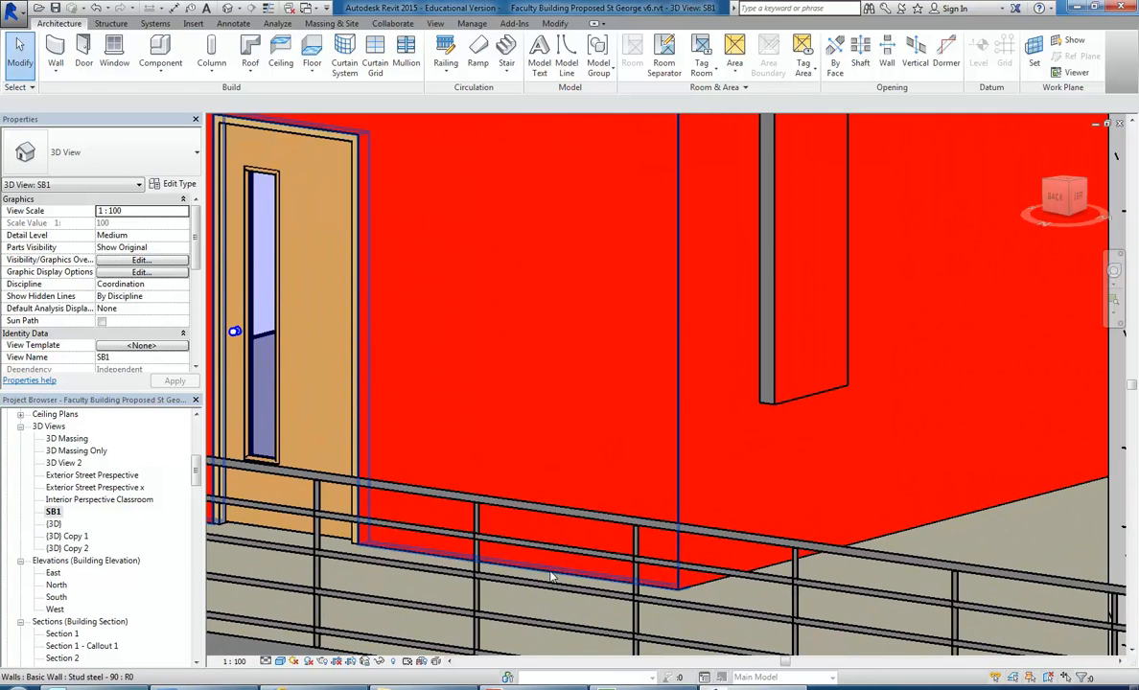
Step: Review the type properties of the short stud wall projecting from the red wall
{"action": "left_click", "coordinate": [786, 402]}
{"action": "scroll", "coordinate": [569, 323], "scroll_direction": "down", "scroll_amount": 3}
{"action": "middle_click_drag", "start_coordinate": [570, 323], "coordinate": [547, 347]}
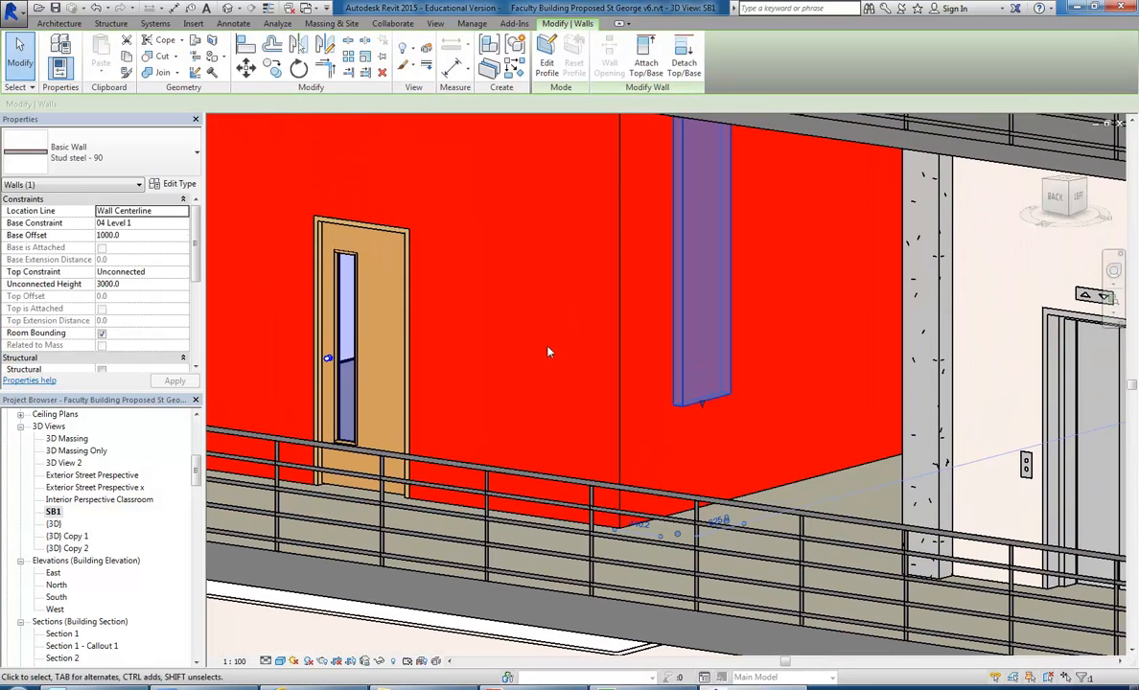
{"action": "left_click", "coordinate": [168, 183]}
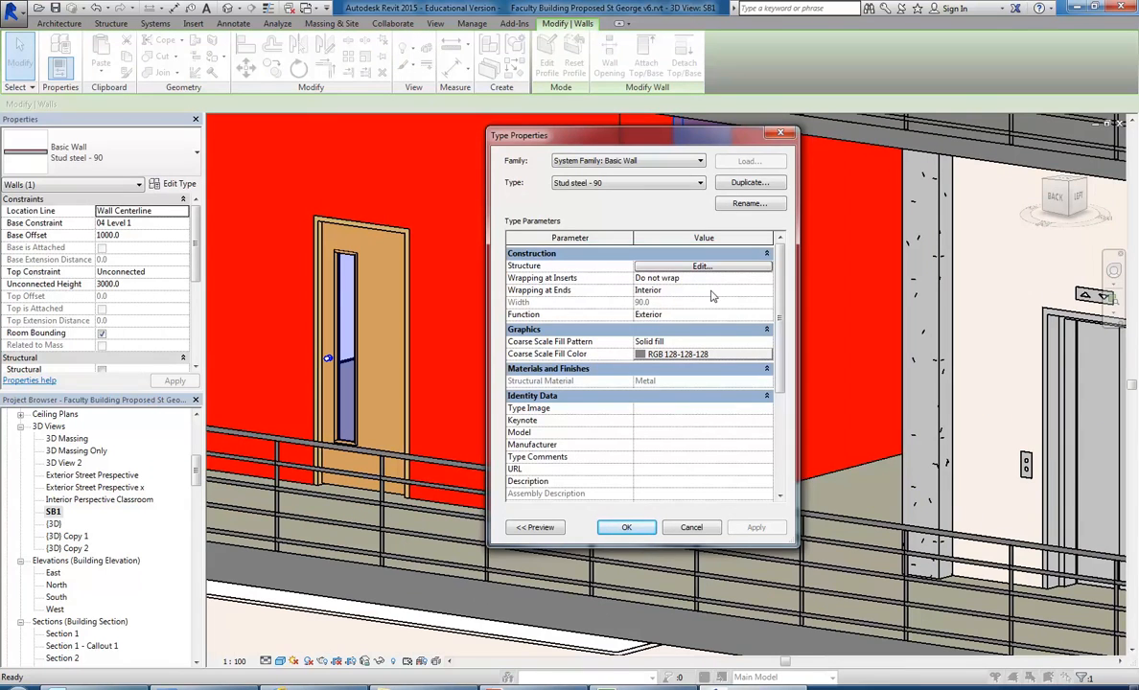
{"action": "left_click", "coordinate": [691, 527]}
{"action": "key", "text": "Escape"}
Step: Inspect the exposed grey end face at the base of the short stud wall
{"action": "scroll", "coordinate": [695, 413], "scroll_direction": "up", "scroll_amount": 5}
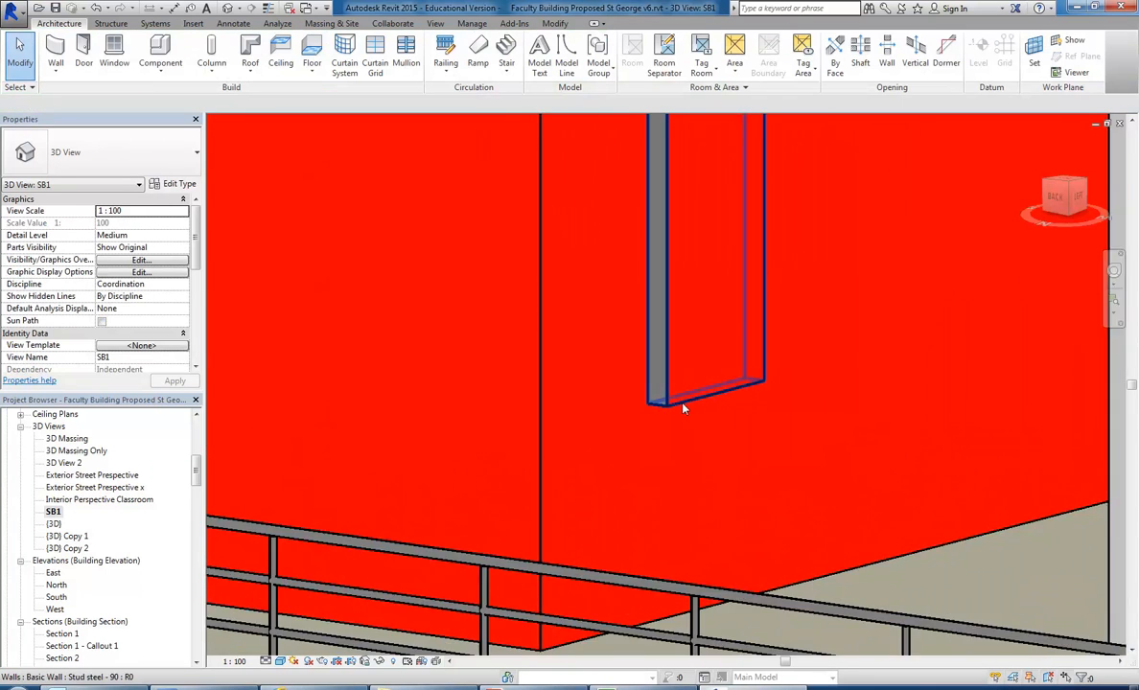
{"action": "scroll", "coordinate": [662, 410], "scroll_direction": "up", "scroll_amount": 3}
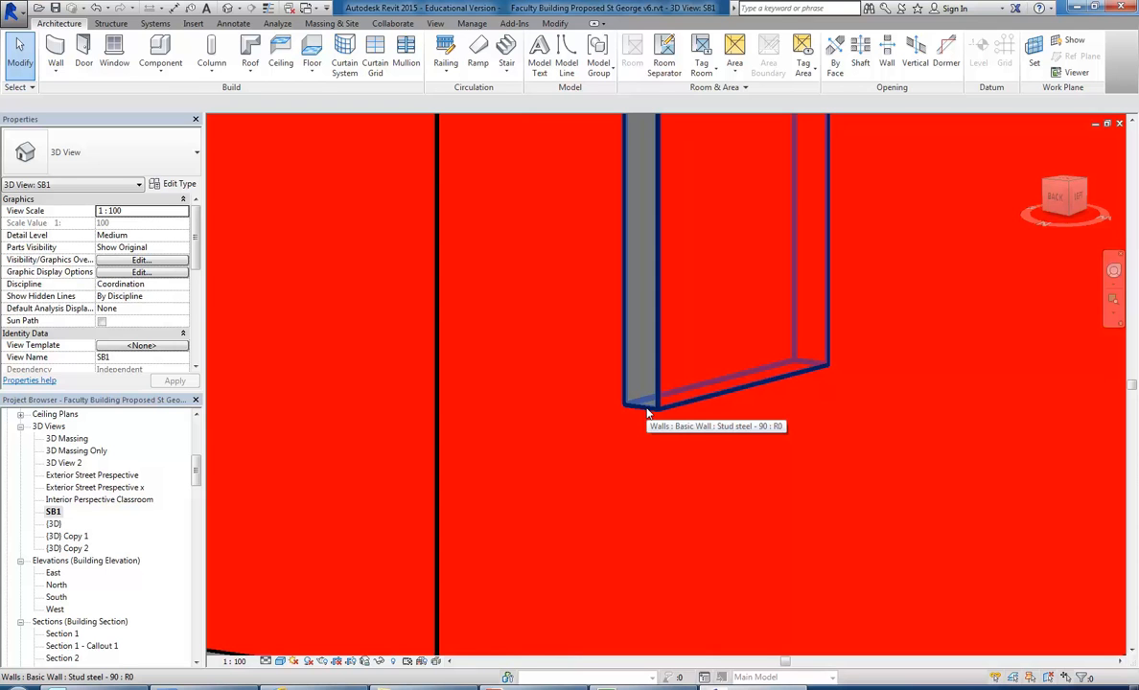
{"action": "left_click", "coordinate": [647, 413]}
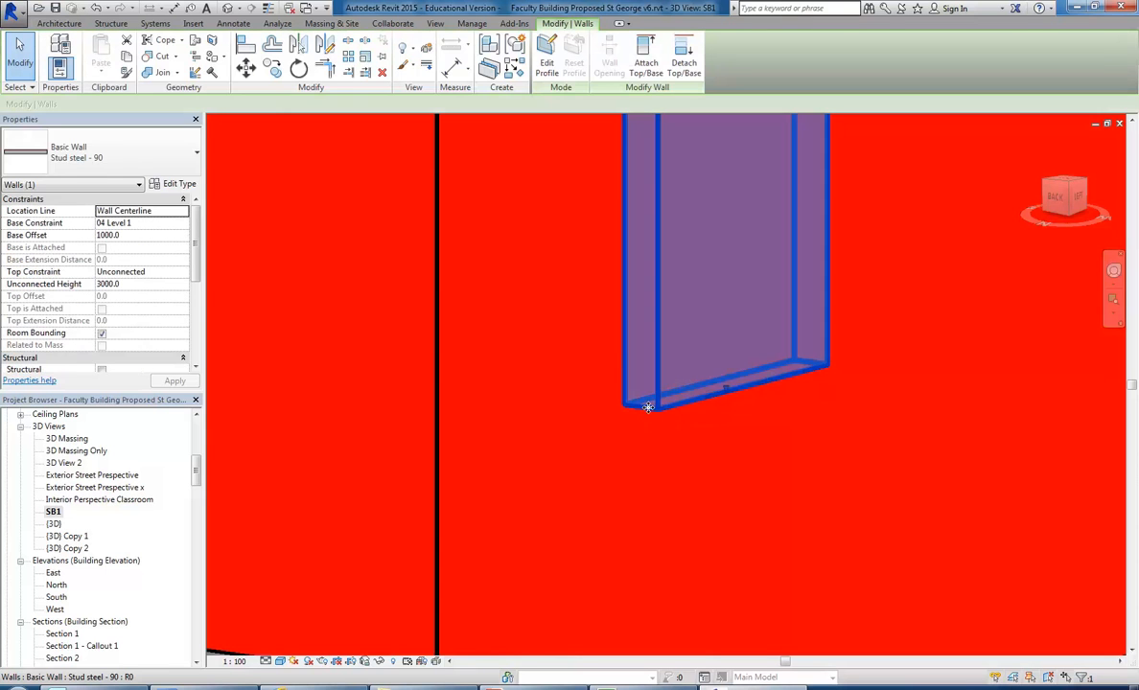
{"action": "left_click", "coordinate": [640, 452]}
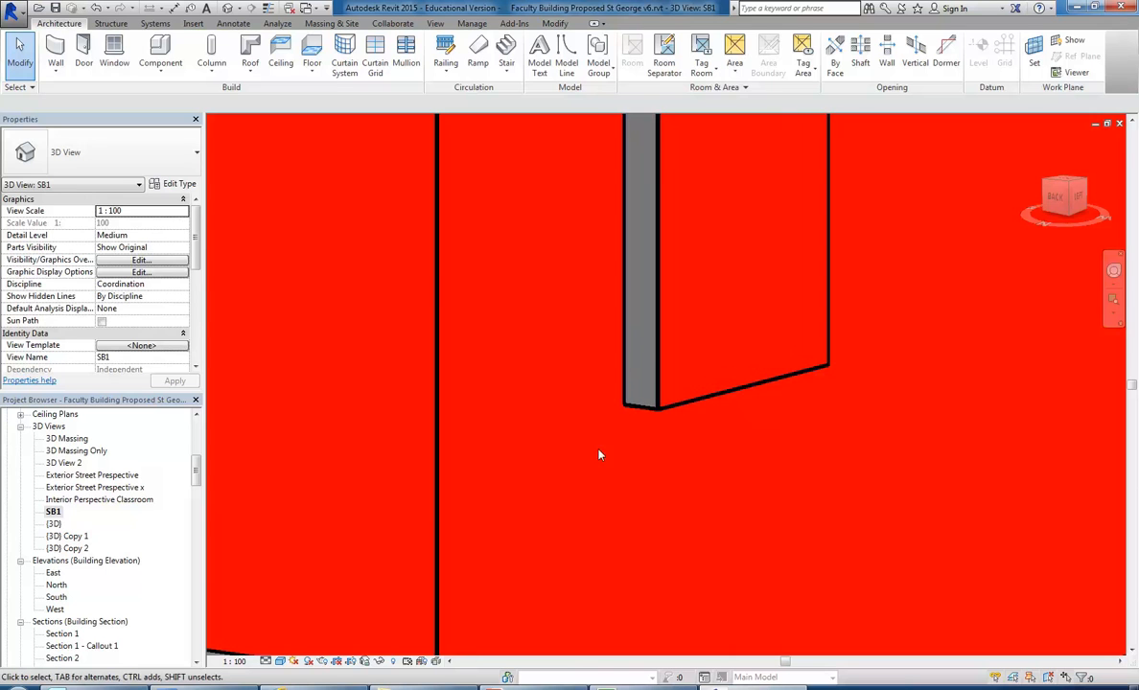
{"action": "middle_click_drag", "start_coordinate": [551, 326], "coordinate": [517, 398], "text": "shift"}
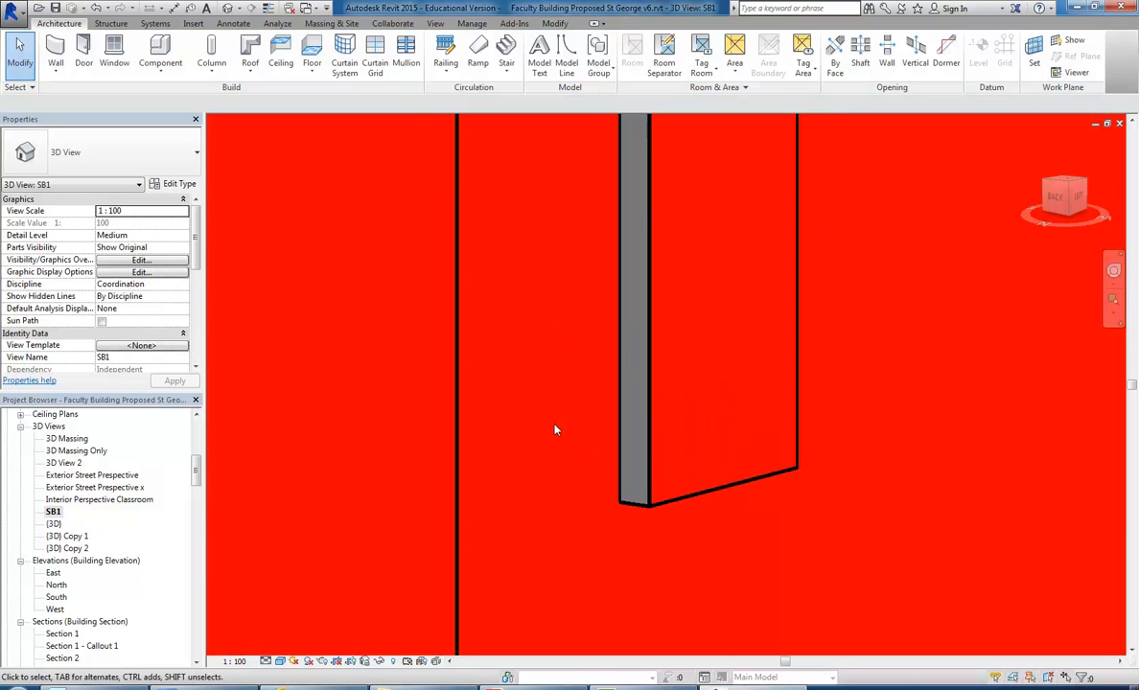
Step: Open the project's object styles and look through the materials and line settings of the model categories
{"action": "left_click", "coordinate": [456, 25]}
{"action": "left_click", "coordinate": [111, 39]}
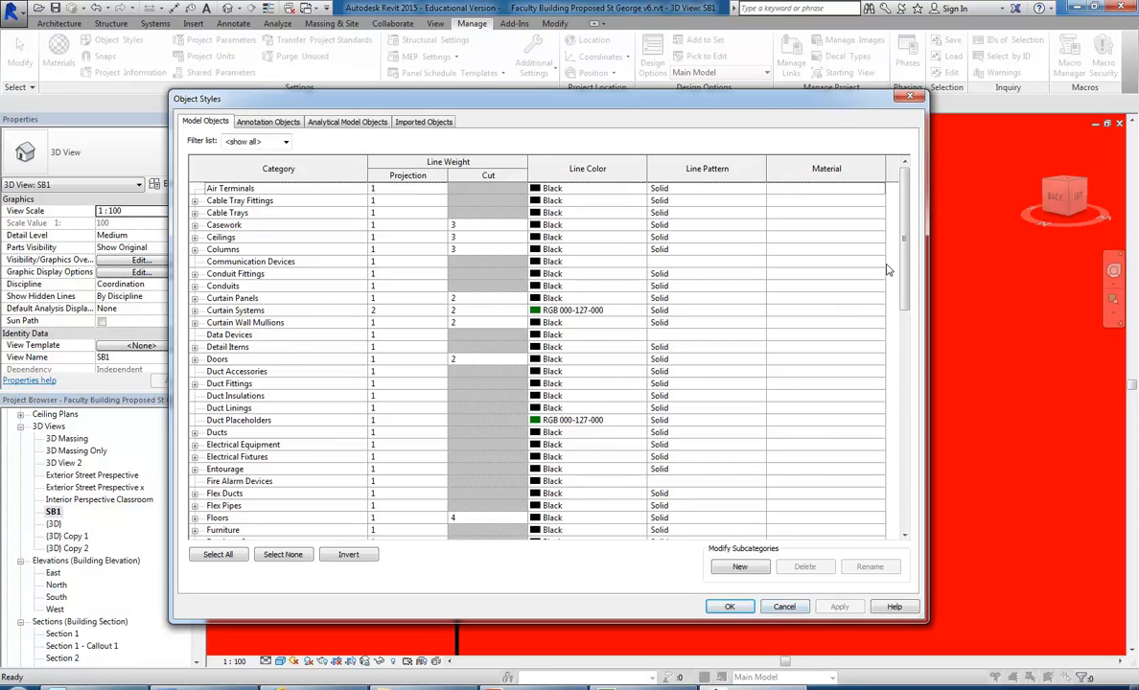
{"action": "scroll", "coordinate": [872, 466], "scroll_direction": "down", "scroll_amount": 13}
{"action": "scroll", "coordinate": [871, 466], "scroll_direction": "up", "scroll_amount": 13}
{"action": "scroll", "coordinate": [824, 499], "scroll_direction": "down", "scroll_amount": 12}
{"action": "scroll", "coordinate": [805, 524], "scroll_direction": "up", "scroll_amount": 12}
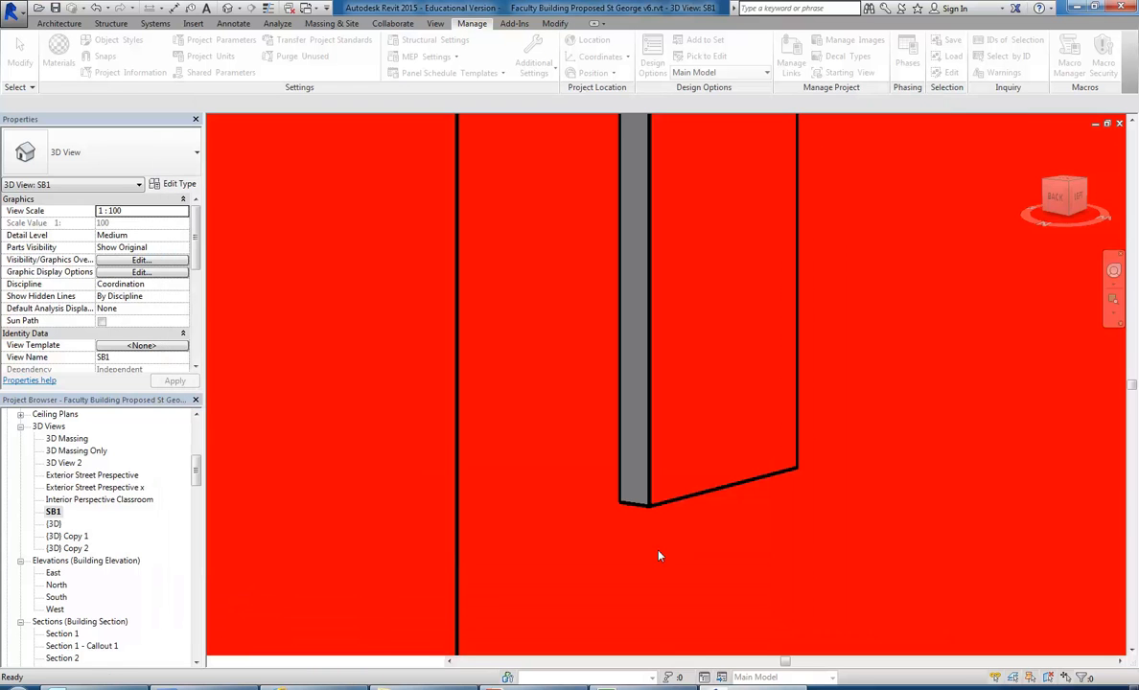
{"action": "left_click", "coordinate": [730, 606]}
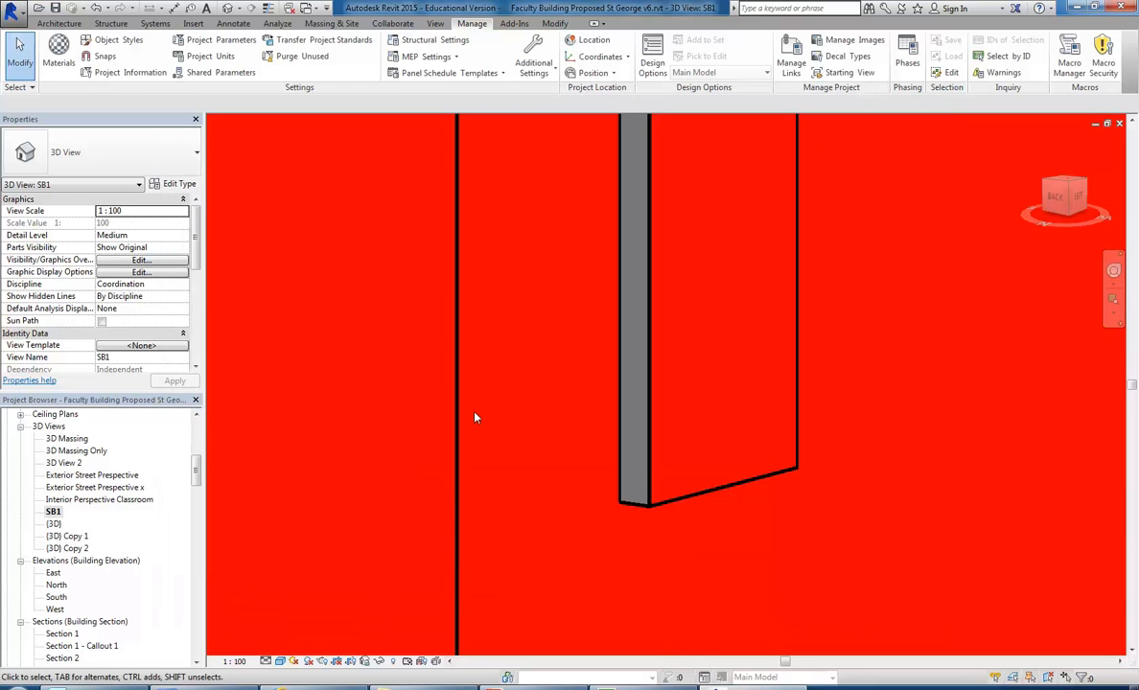
Step: Review the layer structure and end wrapping of the short stud wall's type
{"action": "left_click", "coordinate": [648, 483]}
{"action": "left_click", "coordinate": [174, 184]}
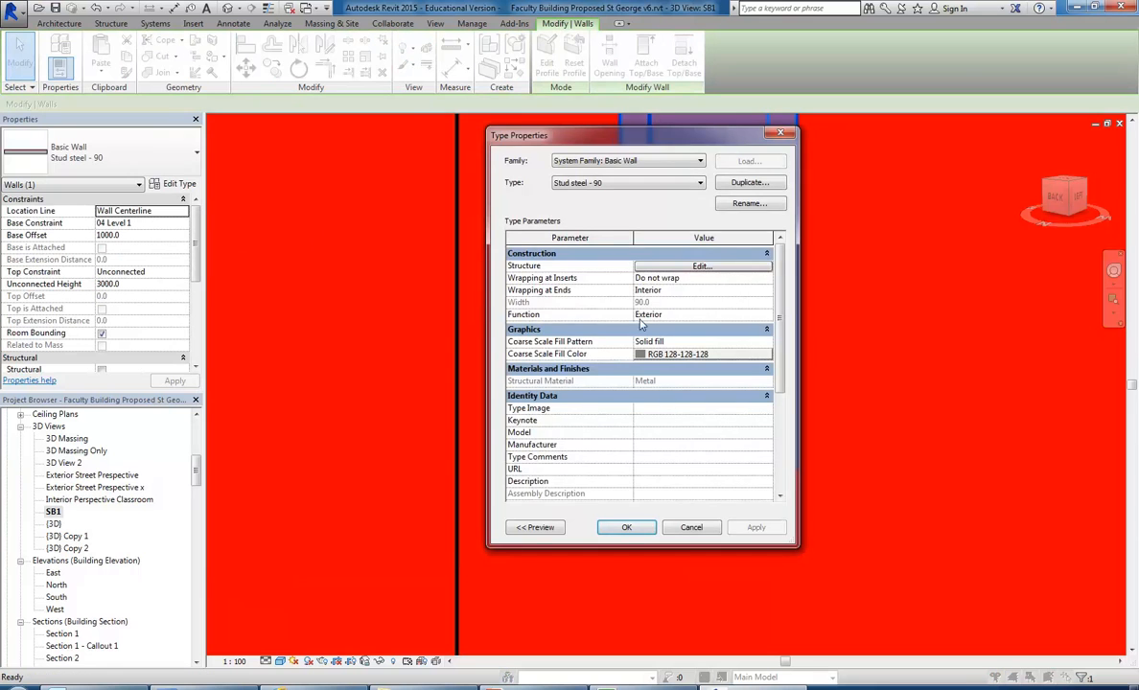
{"action": "left_click", "coordinate": [702, 266]}
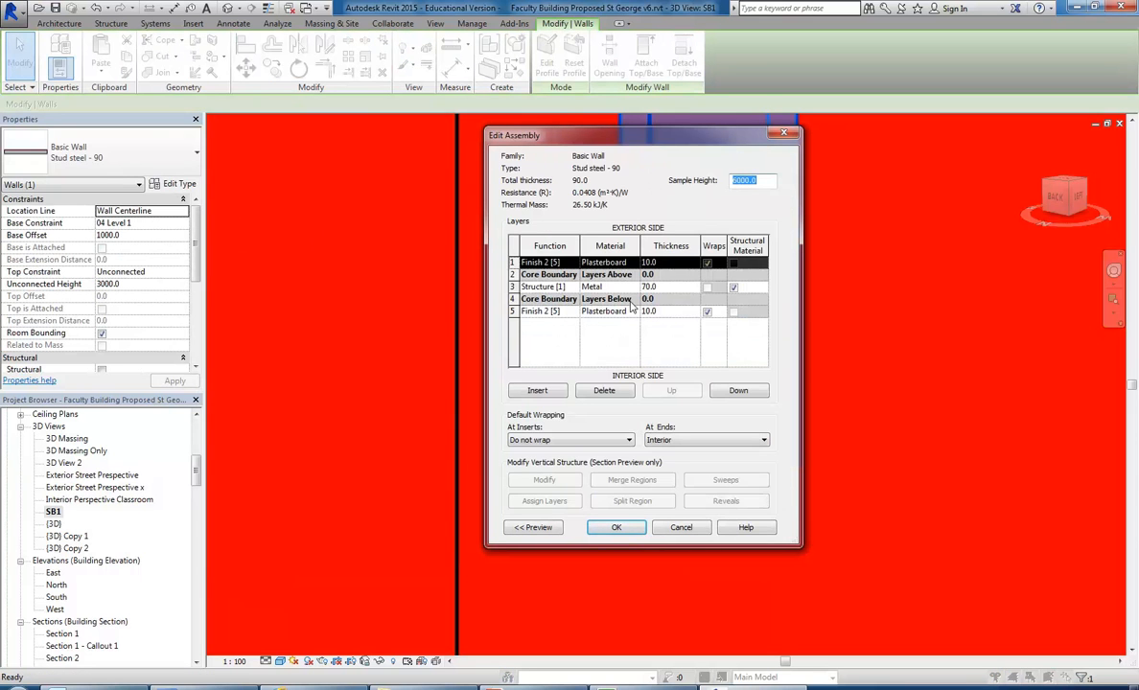
{"action": "left_click", "coordinate": [676, 532]}
{"action": "left_click", "coordinate": [678, 532]}
{"action": "left_click", "coordinate": [532, 516]}
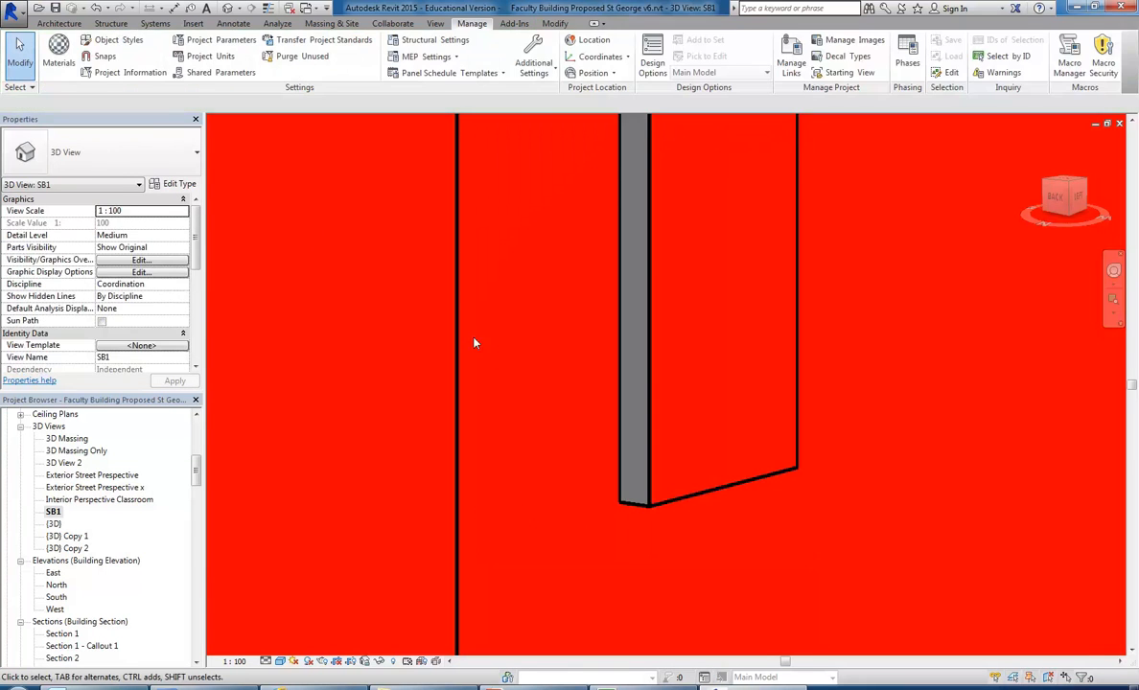
Step: Assign the Plasterboard Painted Red material to the Walls category in the object styles and check the short stud wall
{"action": "left_click", "coordinate": [100, 44]}
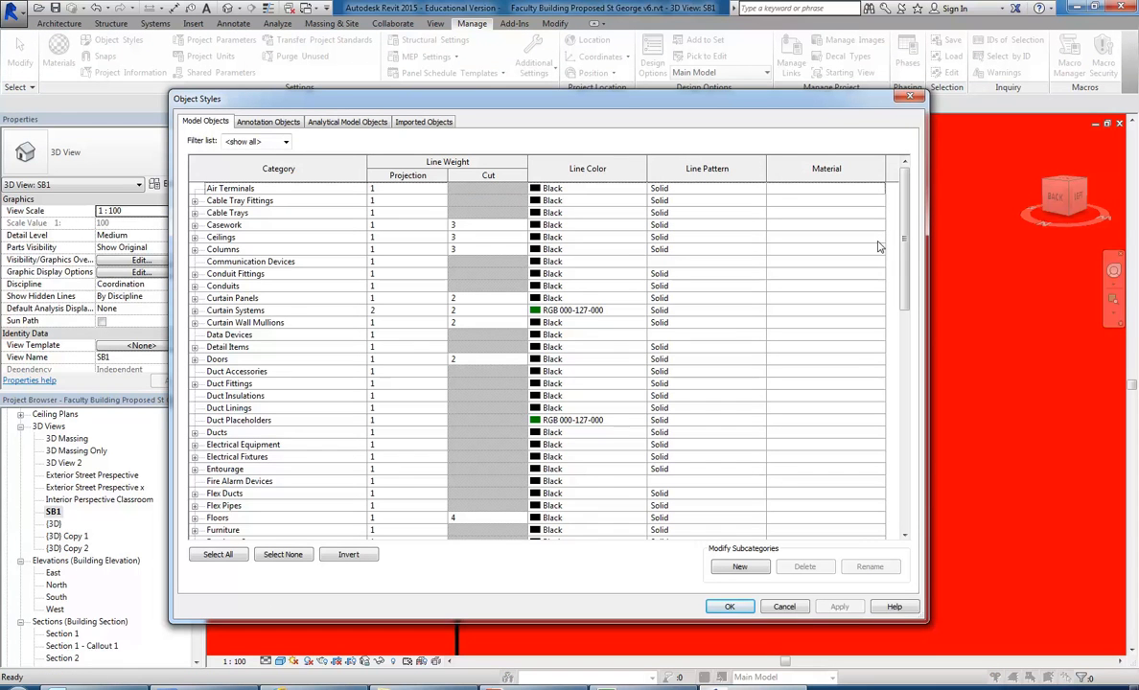
{"action": "left_click_drag", "start_coordinate": [905, 215], "coordinate": [840, 439]}
{"action": "left_click", "coordinate": [248, 493]}
{"action": "left_click", "coordinate": [254, 506]}
{"action": "left_click", "coordinate": [195, 506]}
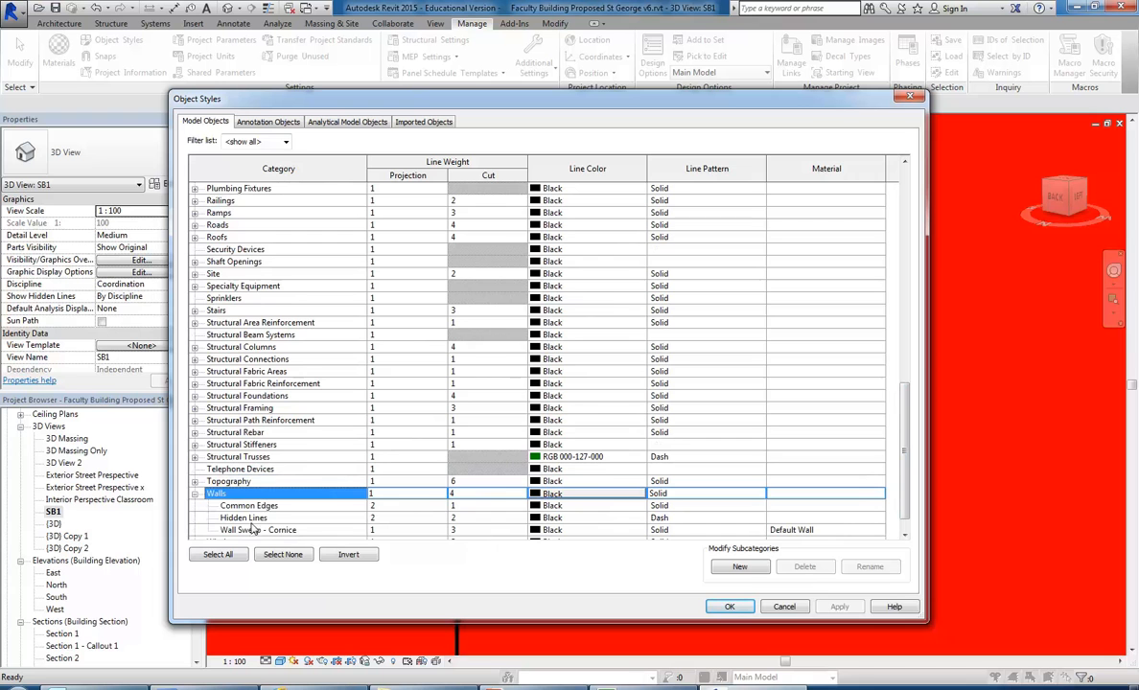
{"action": "left_click", "coordinate": [194, 494]}
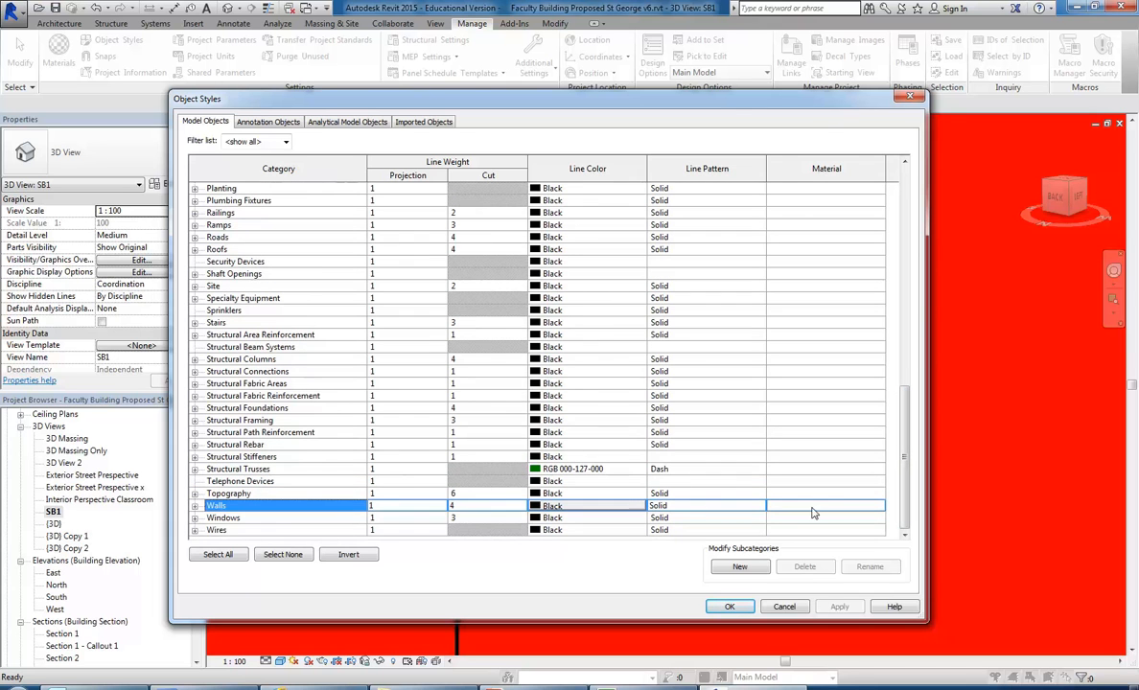
{"action": "left_click", "coordinate": [878, 506]}
{"action": "left_click", "coordinate": [880, 507]}
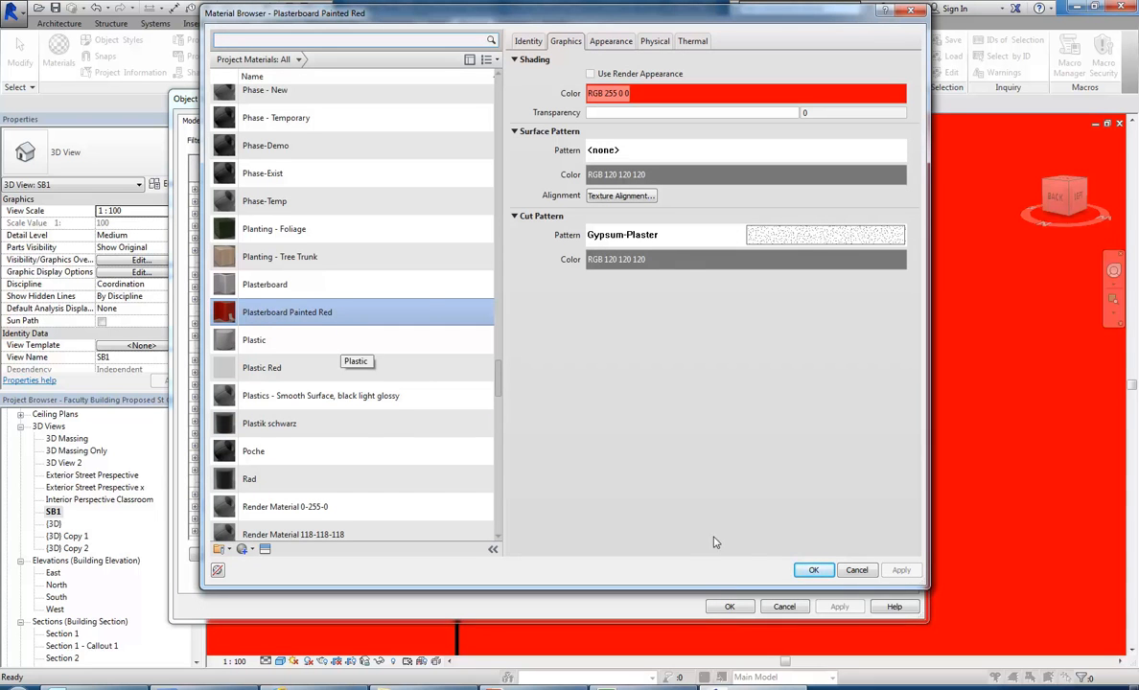
{"action": "left_click", "coordinate": [812, 569]}
{"action": "left_click", "coordinate": [730, 608]}
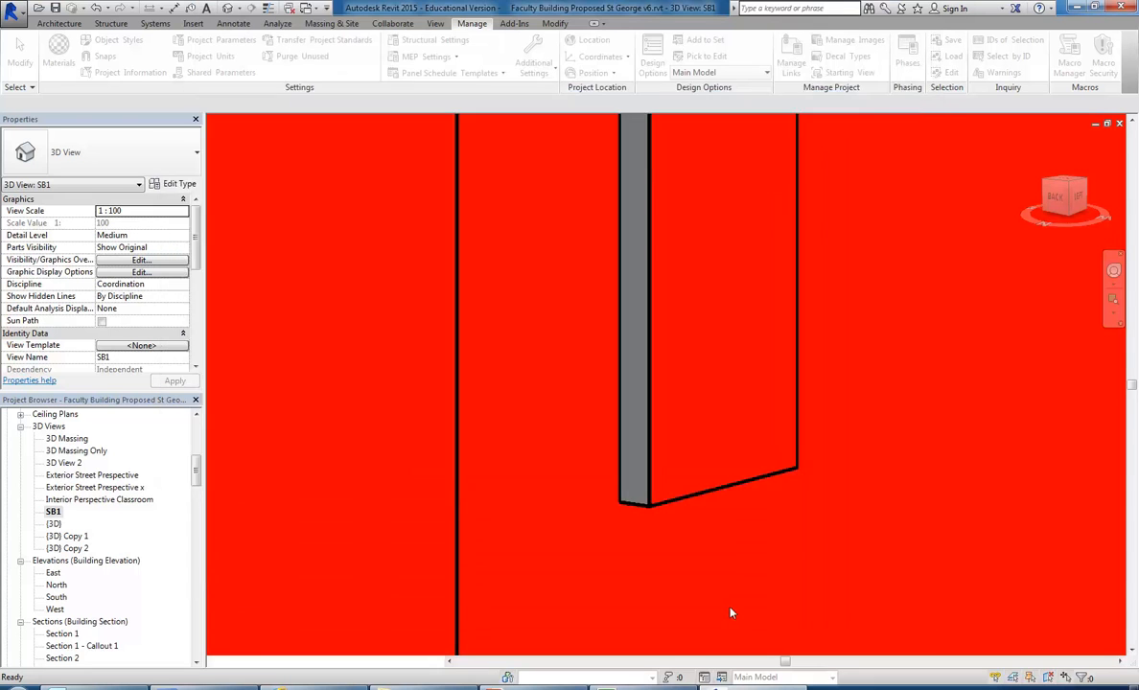
{"action": "left_click", "coordinate": [633, 506]}
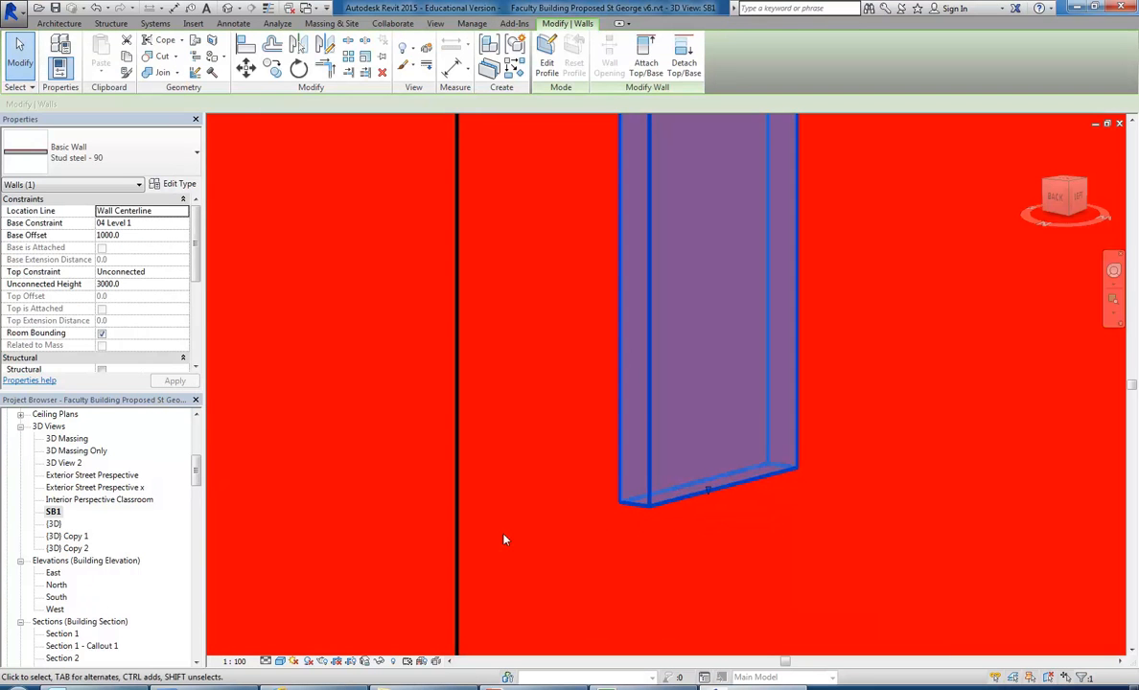
{"action": "left_click", "coordinate": [326, 340]}
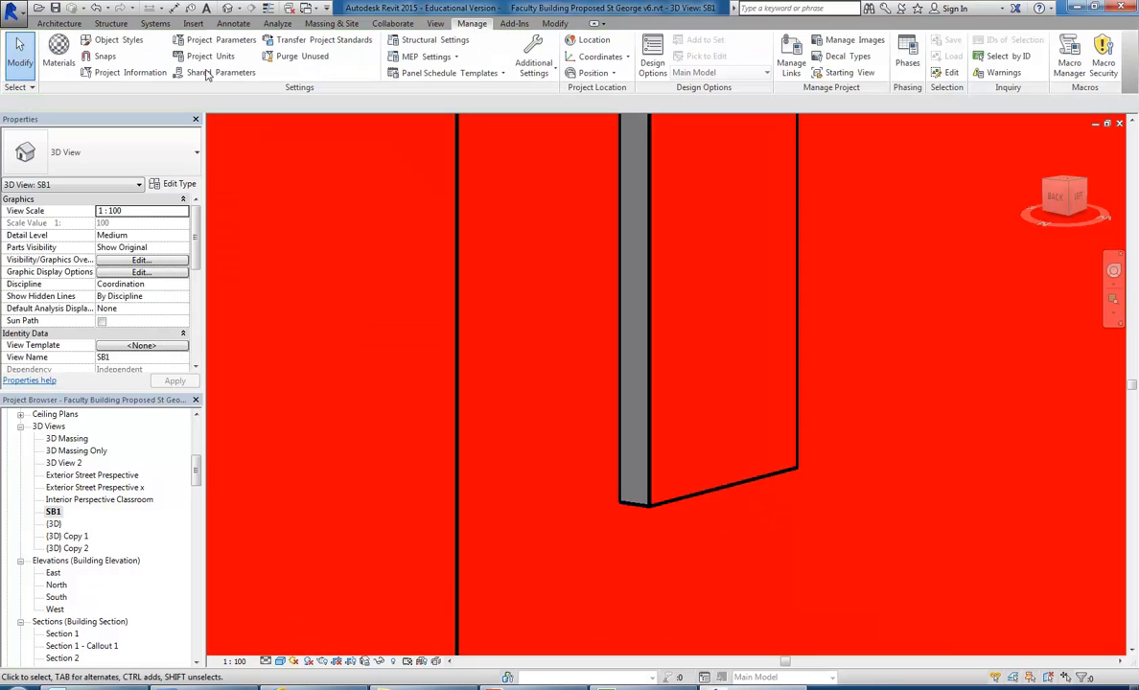
Step: Assign Plasterboard Painted Red to the Common Edges subcategory of Walls in the object styles
{"action": "left_click", "coordinate": [112, 41]}
{"action": "left_click_drag", "start_coordinate": [897, 298], "coordinate": [897, 511]}
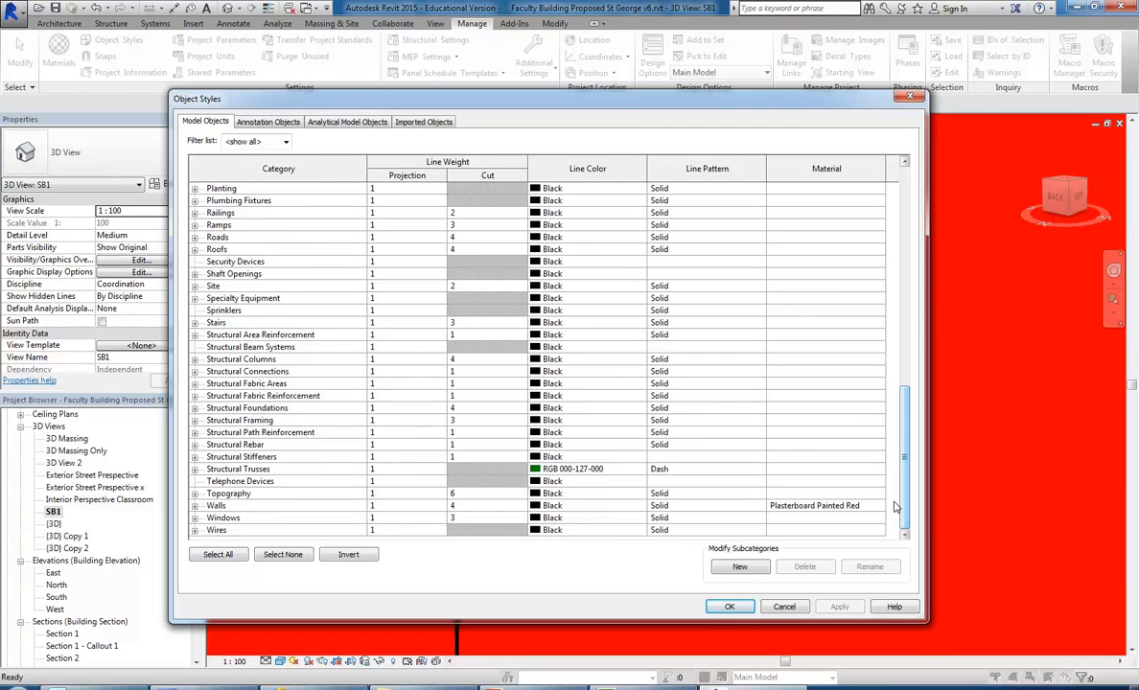
{"action": "left_click", "coordinate": [195, 506]}
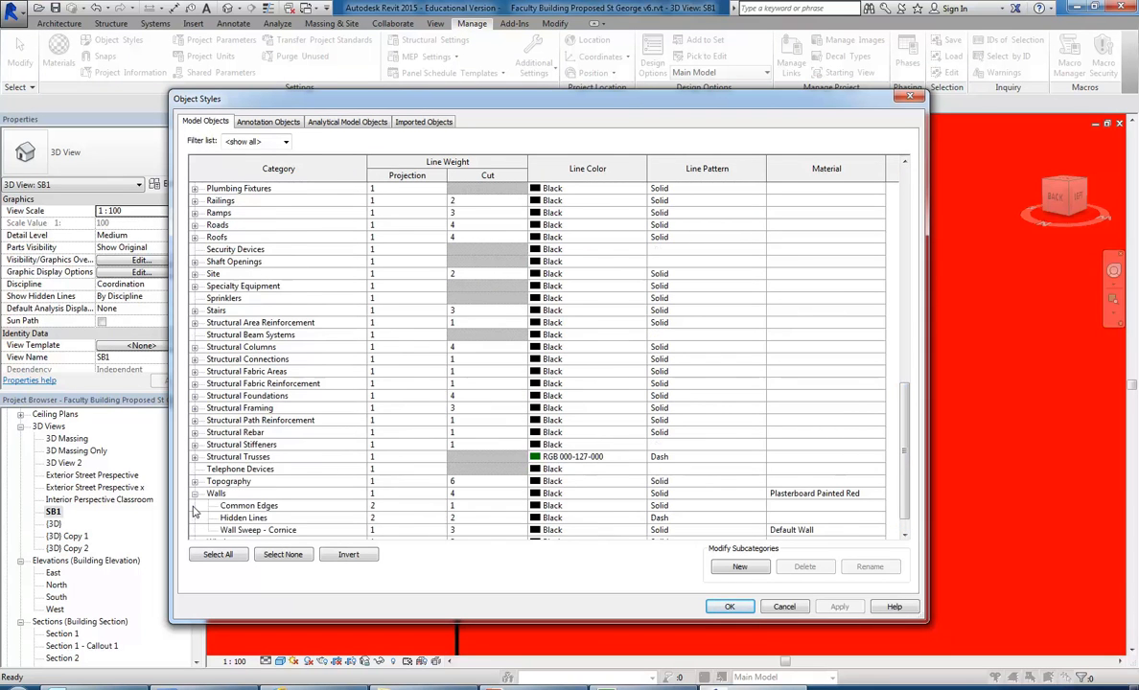
{"action": "left_click", "coordinate": [251, 507]}
{"action": "left_click", "coordinate": [830, 506]}
{"action": "left_click", "coordinate": [880, 507]}
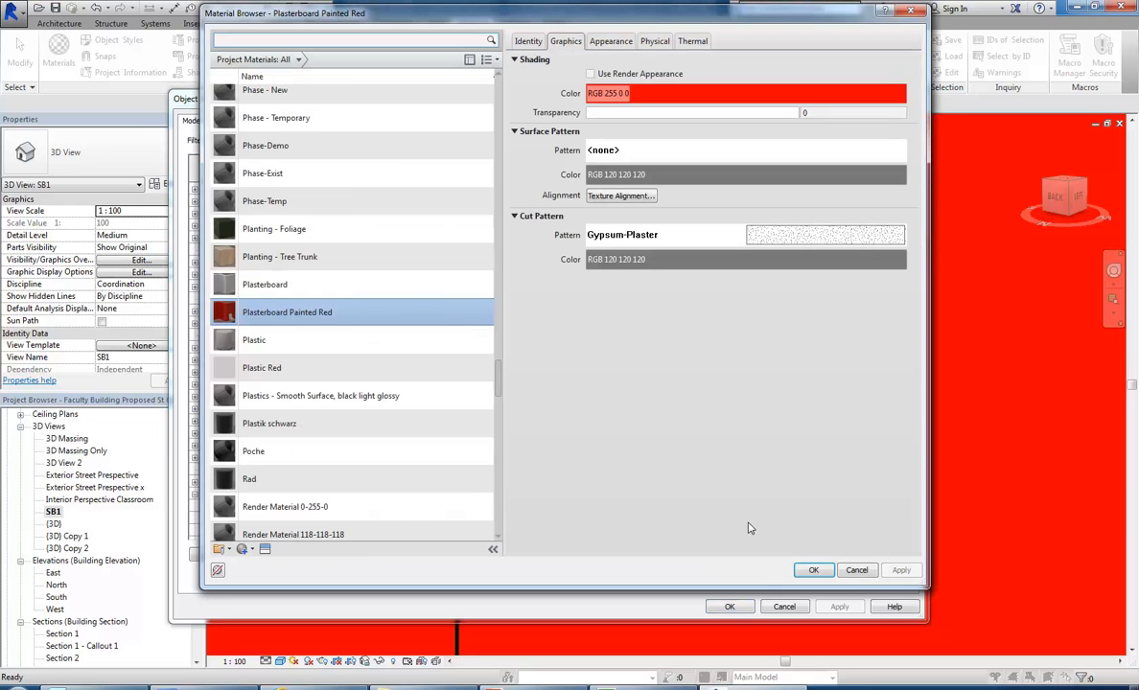
{"action": "left_click", "coordinate": [808, 568]}
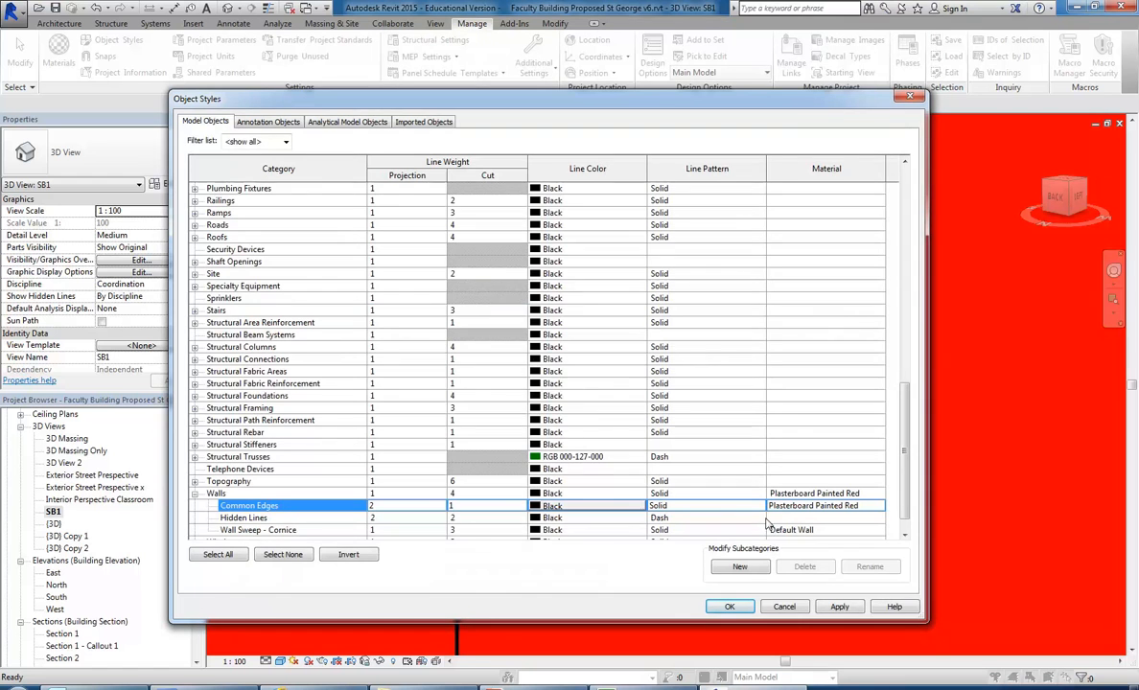
{"action": "left_click", "coordinate": [729, 605]}
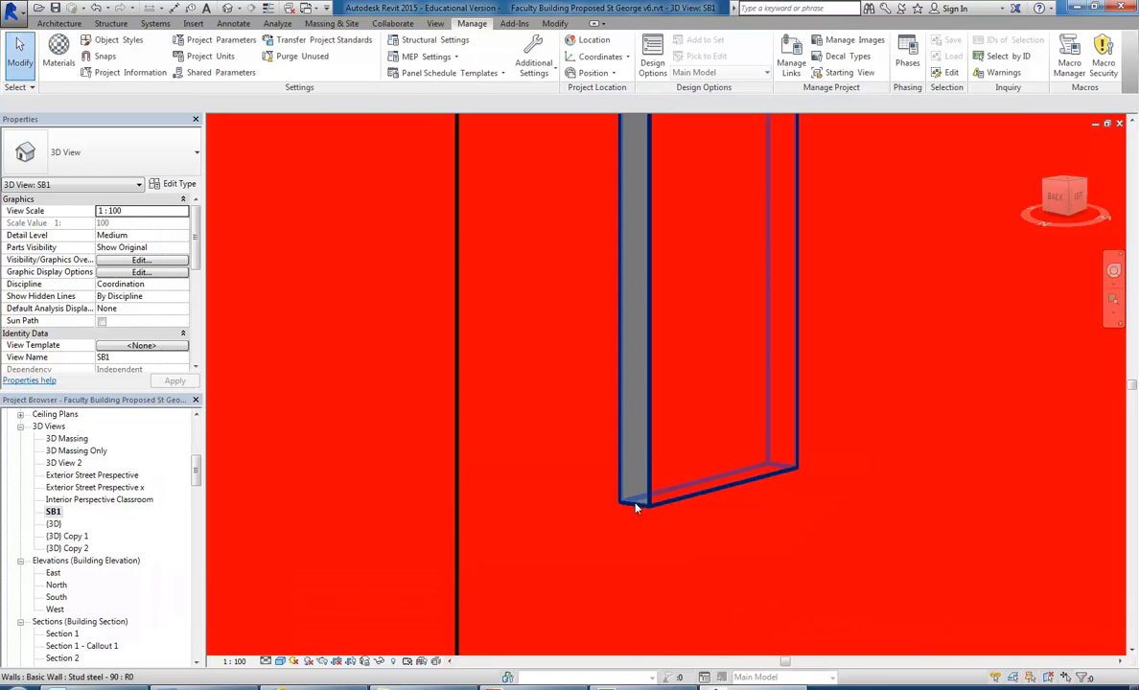
Step: Examine the end face and lower edges of the short stud wall after the object style changes
{"action": "middle_click_drag", "start_coordinate": [580, 427], "coordinate": [542, 480]}
{"action": "scroll", "coordinate": [562, 501], "scroll_direction": "down", "scroll_amount": 4}
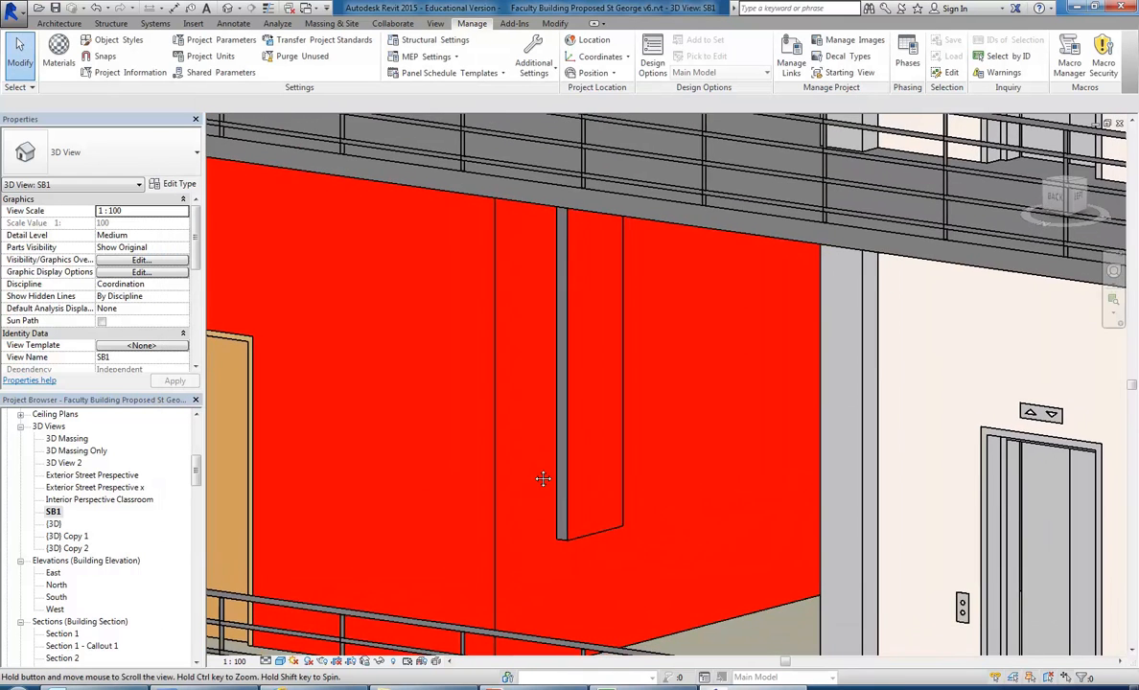
{"action": "scroll", "coordinate": [543, 510], "scroll_direction": "up", "scroll_amount": 3}
{"action": "left_click", "coordinate": [578, 564]}
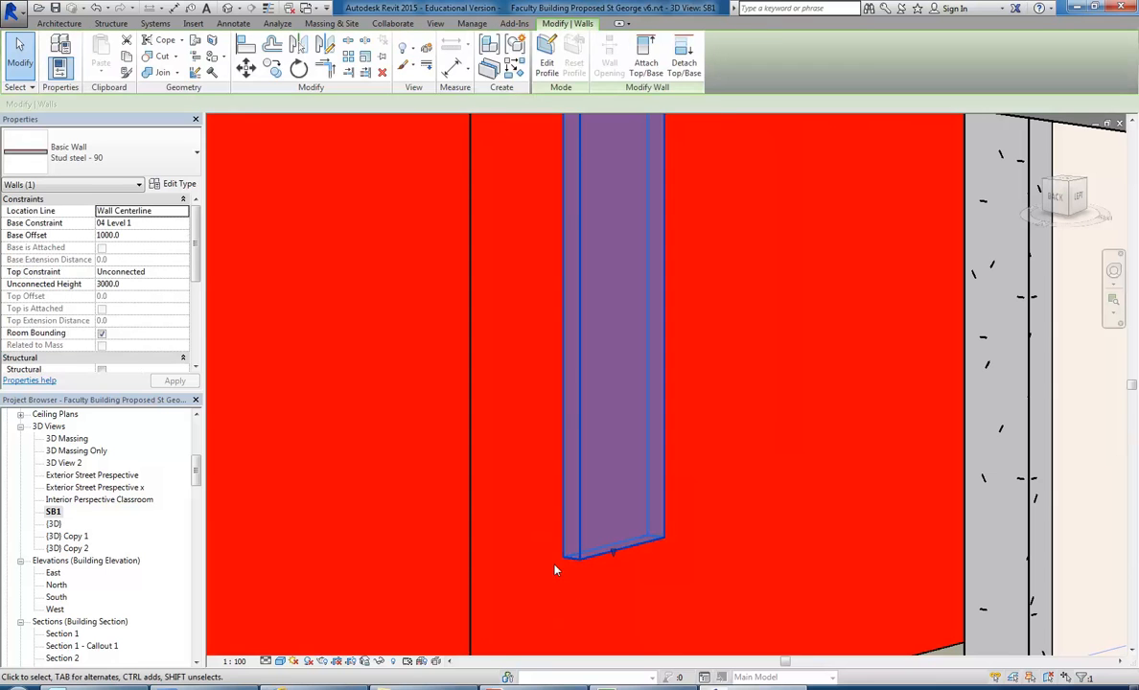
{"action": "scroll", "coordinate": [560, 575], "scroll_direction": "up", "scroll_amount": 2}
{"action": "key", "text": "Escape"}
{"action": "scroll", "coordinate": [575, 564], "scroll_direction": "up", "scroll_amount": 2}
{"action": "middle_click_drag", "start_coordinate": [518, 512], "coordinate": [504, 527]}
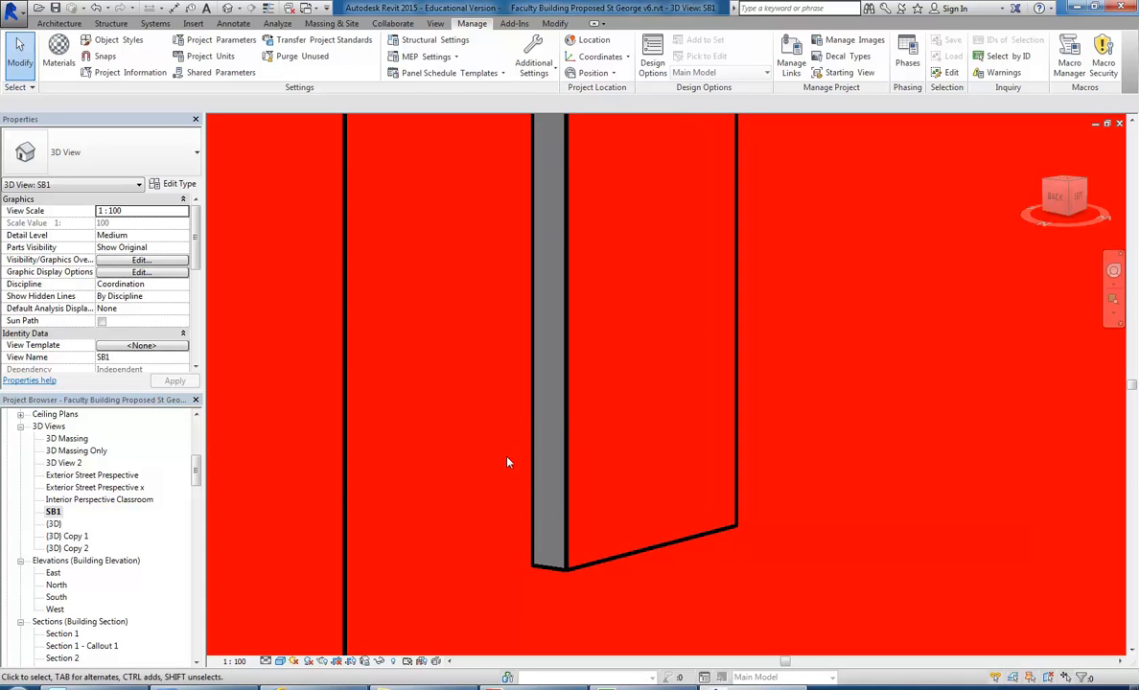
{"action": "left_click", "coordinate": [555, 24]}
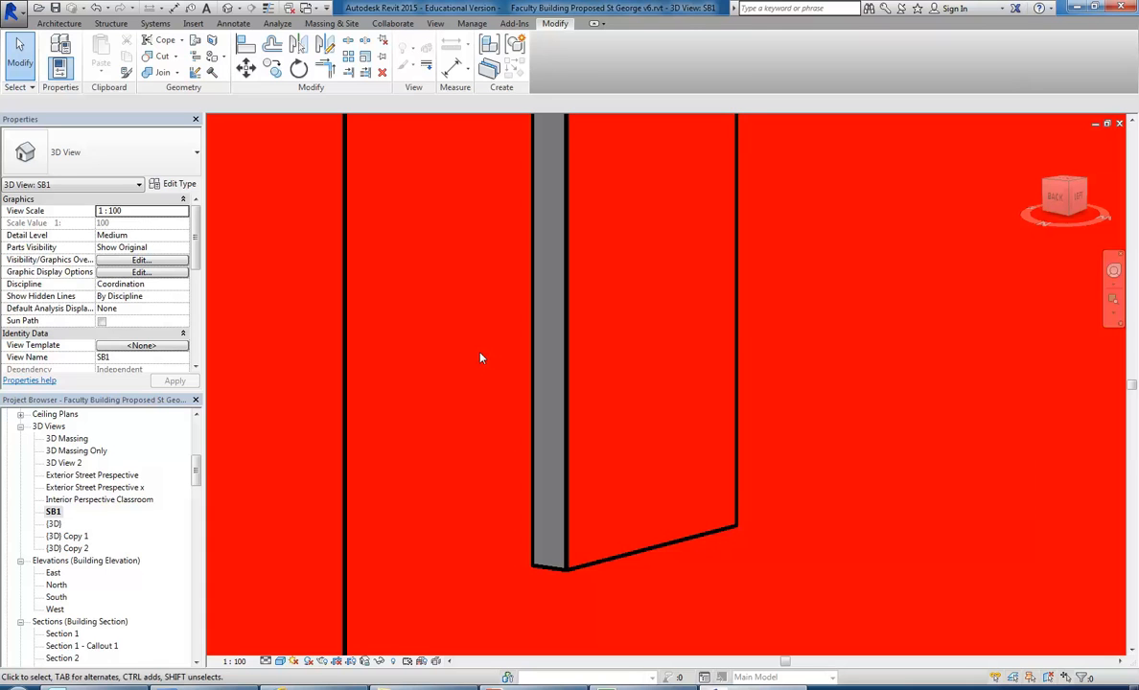
{"action": "middle_click_drag", "start_coordinate": [487, 298], "coordinate": [492, 330]}
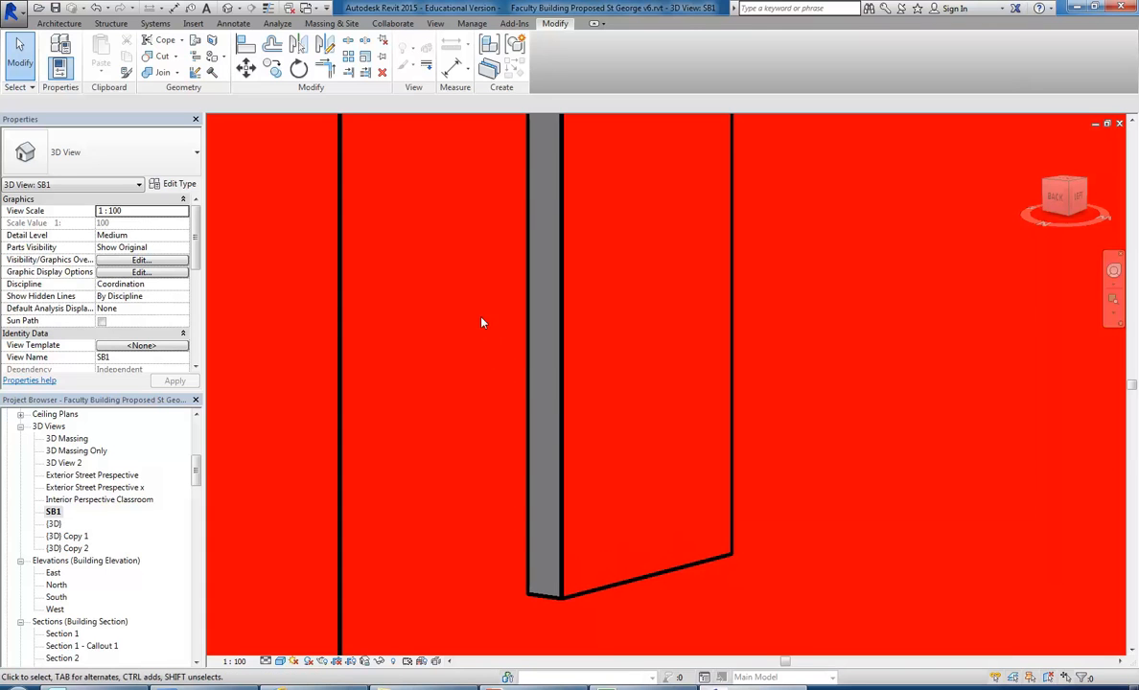
{"action": "scroll", "coordinate": [483, 322], "scroll_direction": "down", "scroll_amount": 1}
{"action": "middle_click_drag", "start_coordinate": [483, 322], "coordinate": [496, 338]}
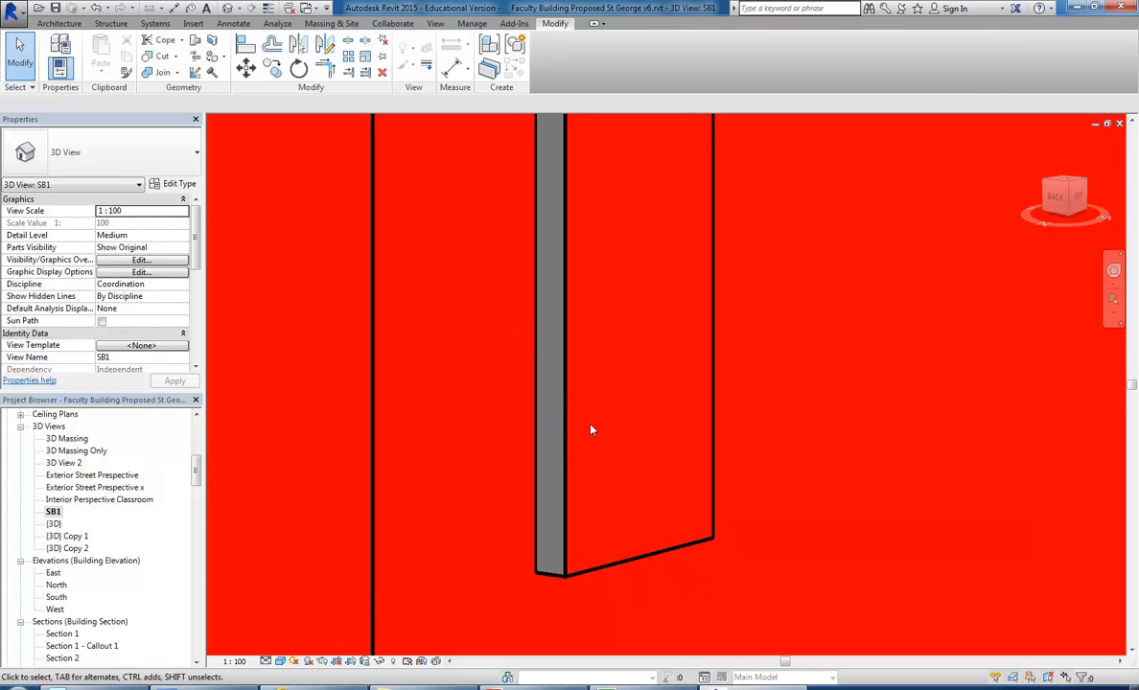
{"action": "mouse_move", "coordinate": [427, 325]}
{"action": "middle_mouse_down"}
{"action": "mouse_move", "coordinate": [447, 340]}
{"action": "mouse_move", "coordinate": [431, 341]}
{"action": "middle_mouse_up"}
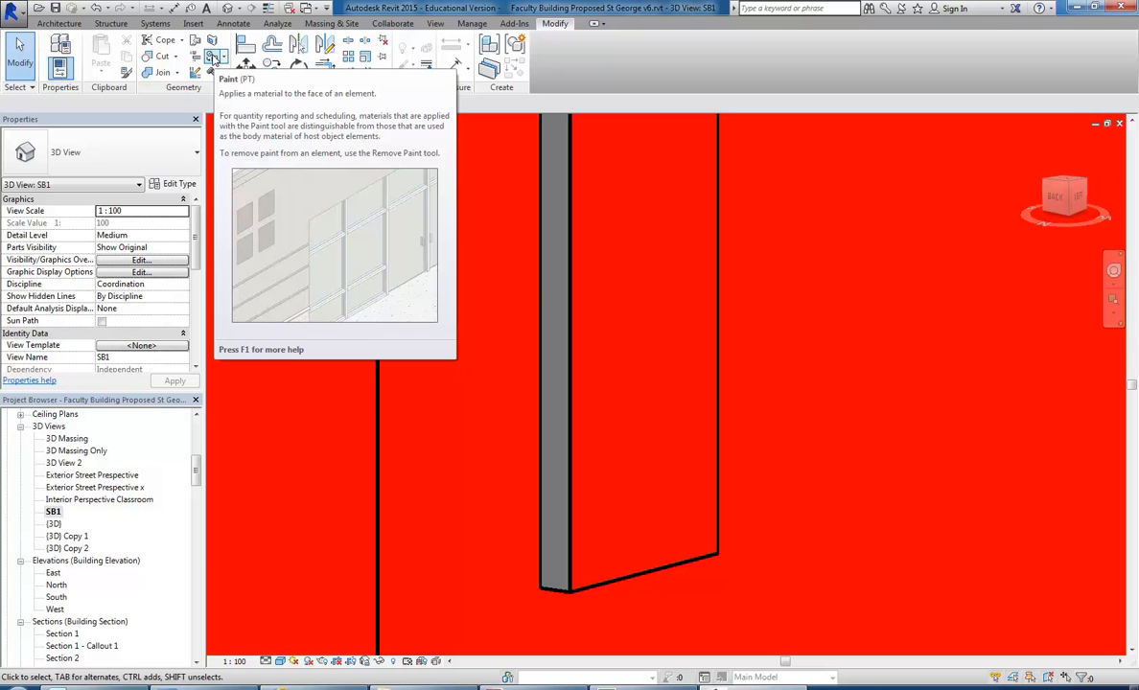
{"action": "left_click", "coordinate": [213, 58]}
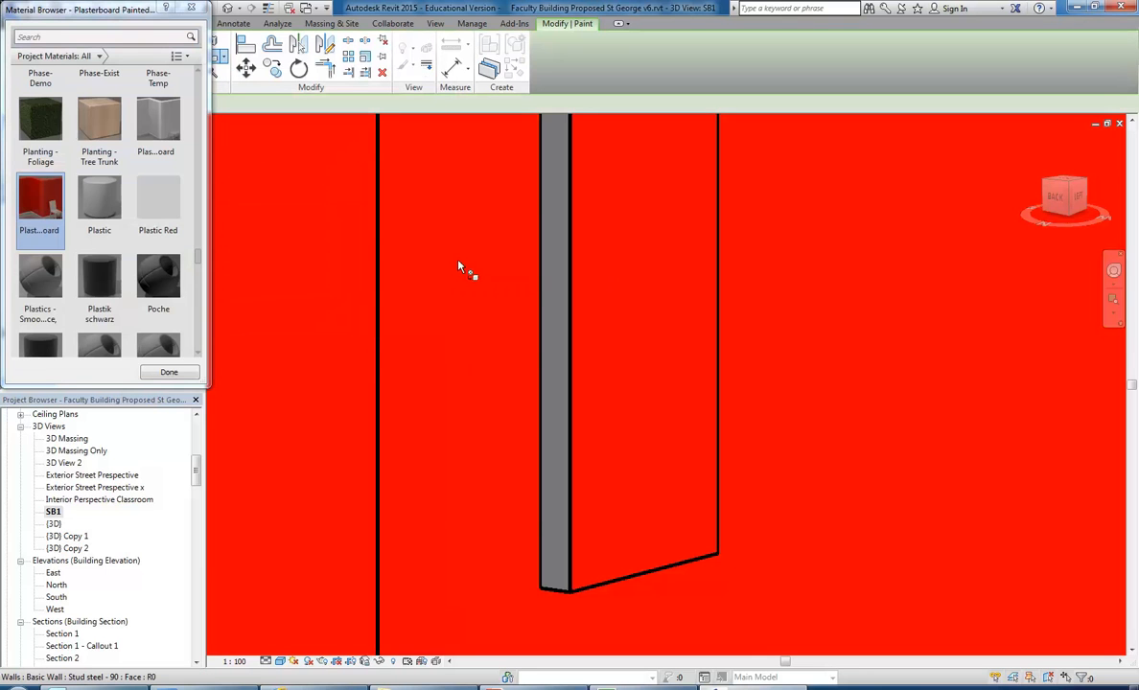
{"action": "scroll", "coordinate": [40, 245], "scroll_direction": "down", "scroll_amount": 1}
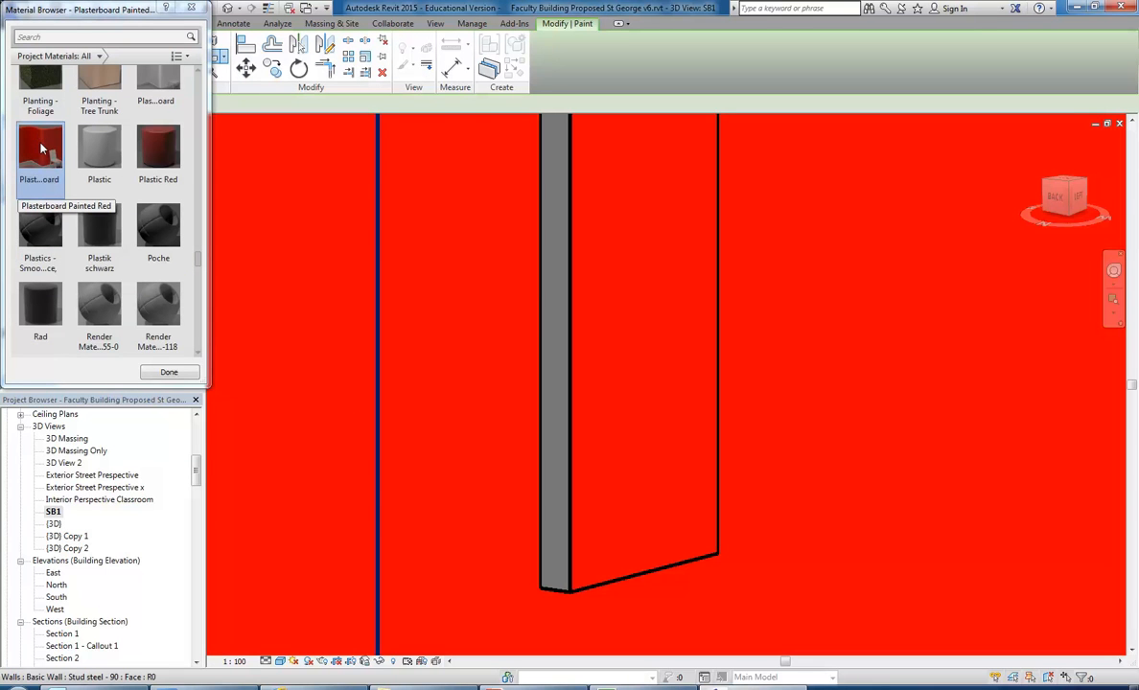
{"action": "scroll", "coordinate": [41, 153], "scroll_direction": "up", "scroll_amount": 1}
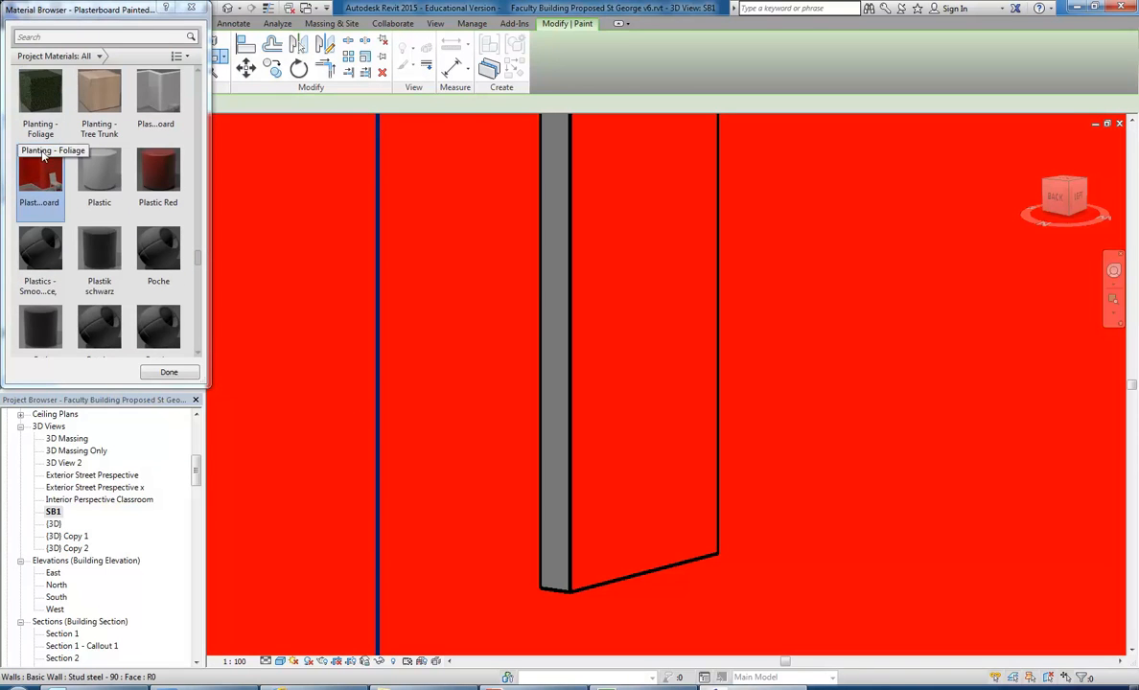
{"action": "left_click", "coordinate": [190, 7]}
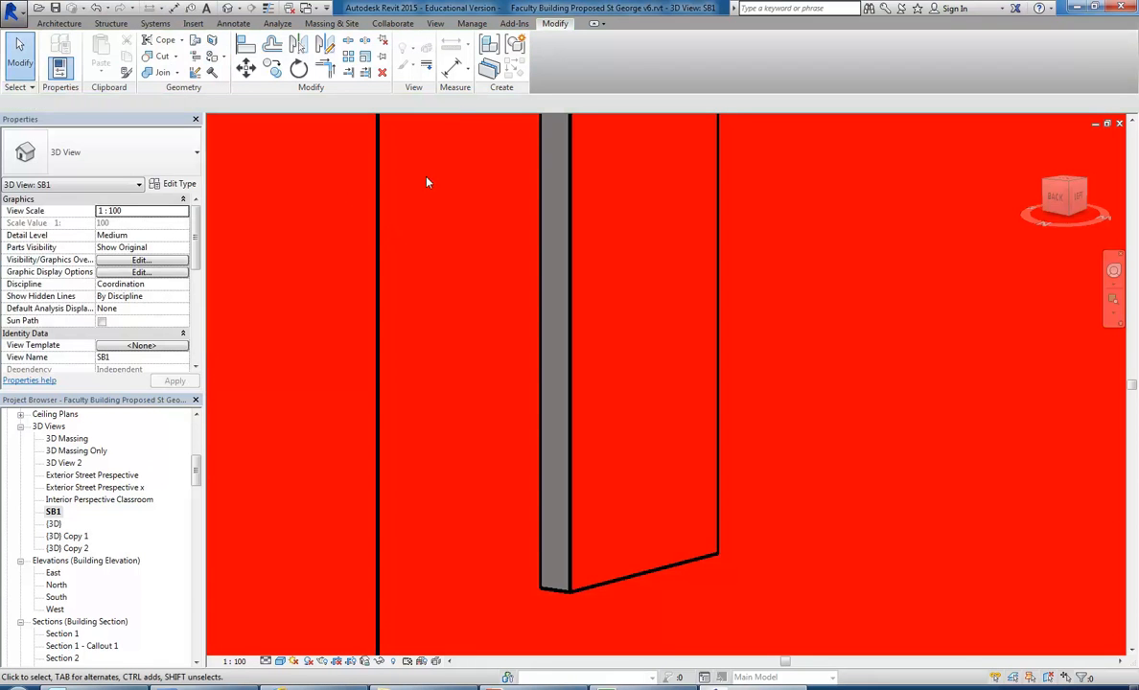
Step: Review the graphics settings of the Plasterboard Painted Red material among the project materials
{"action": "left_click", "coordinate": [471, 23]}
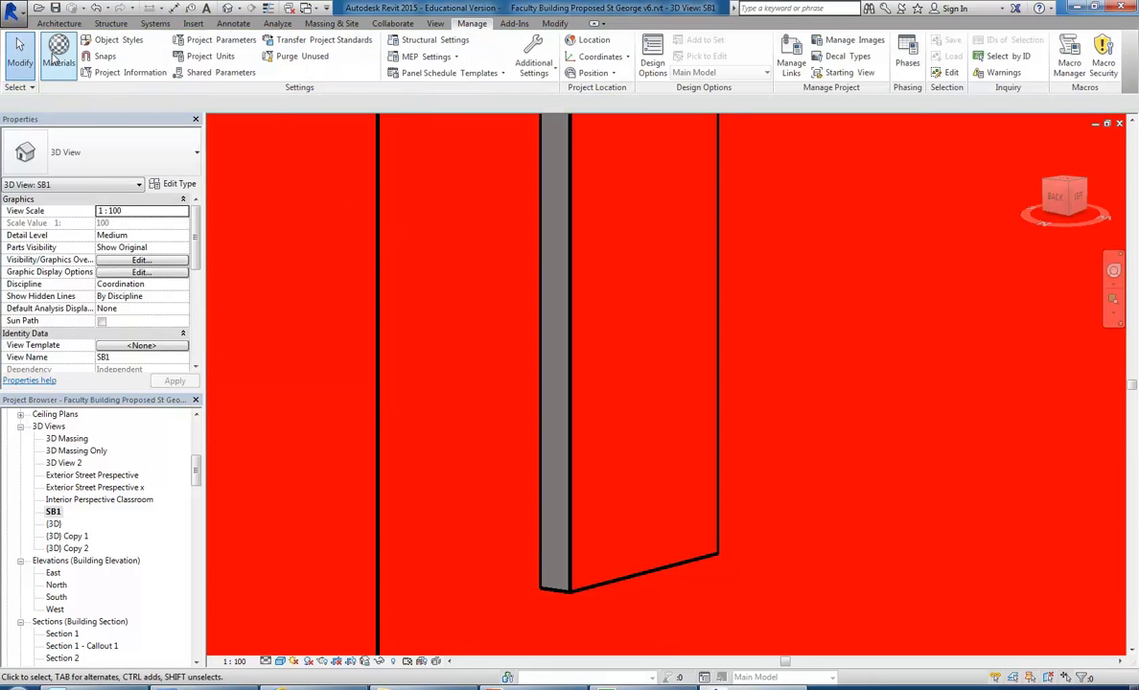
{"action": "left_click", "coordinate": [55, 59]}
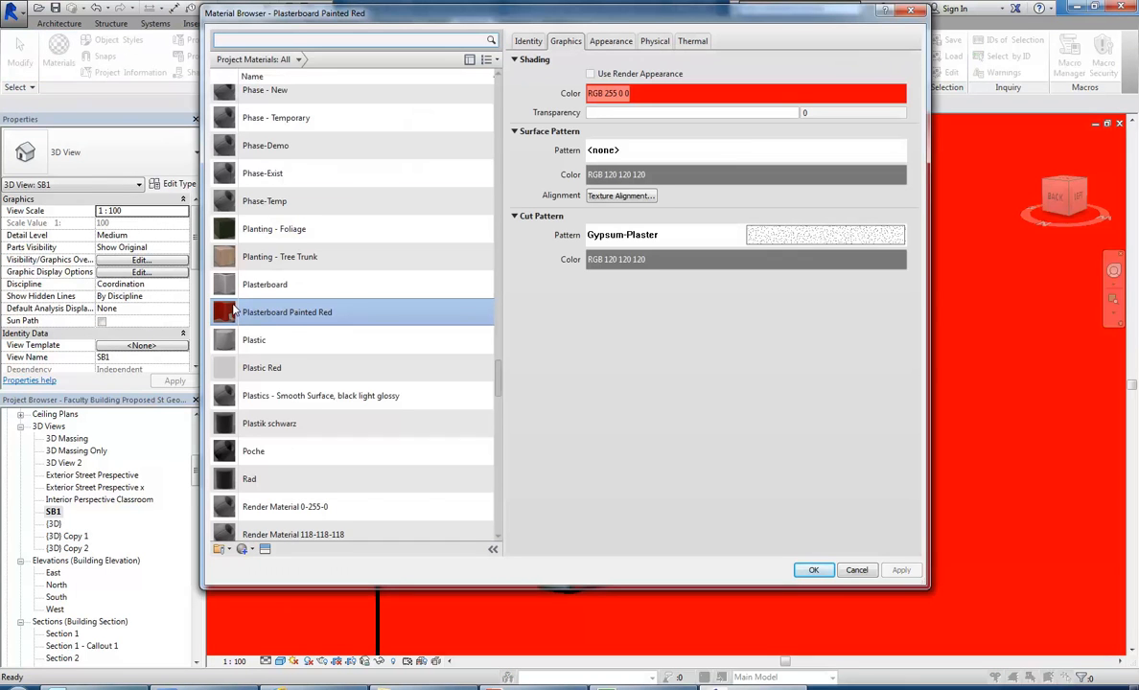
{"action": "left_click", "coordinate": [813, 570]}
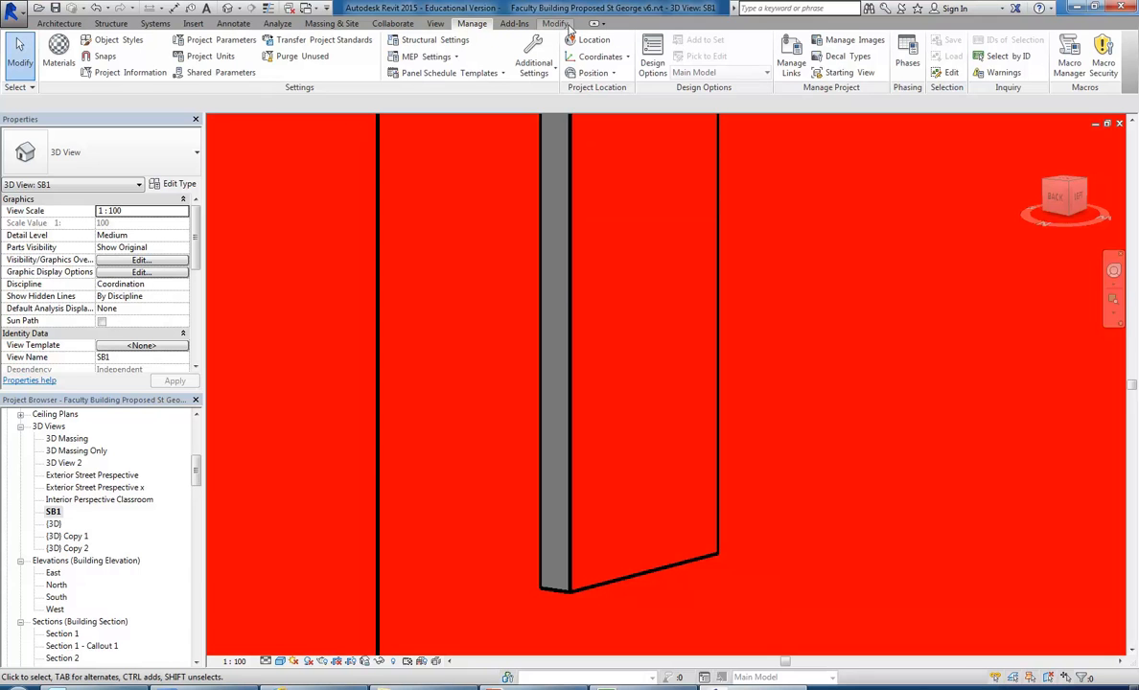
Step: Paint the grey end face of the short stud wall with the Plasterboard Painted Red material
{"action": "left_click", "coordinate": [553, 23]}
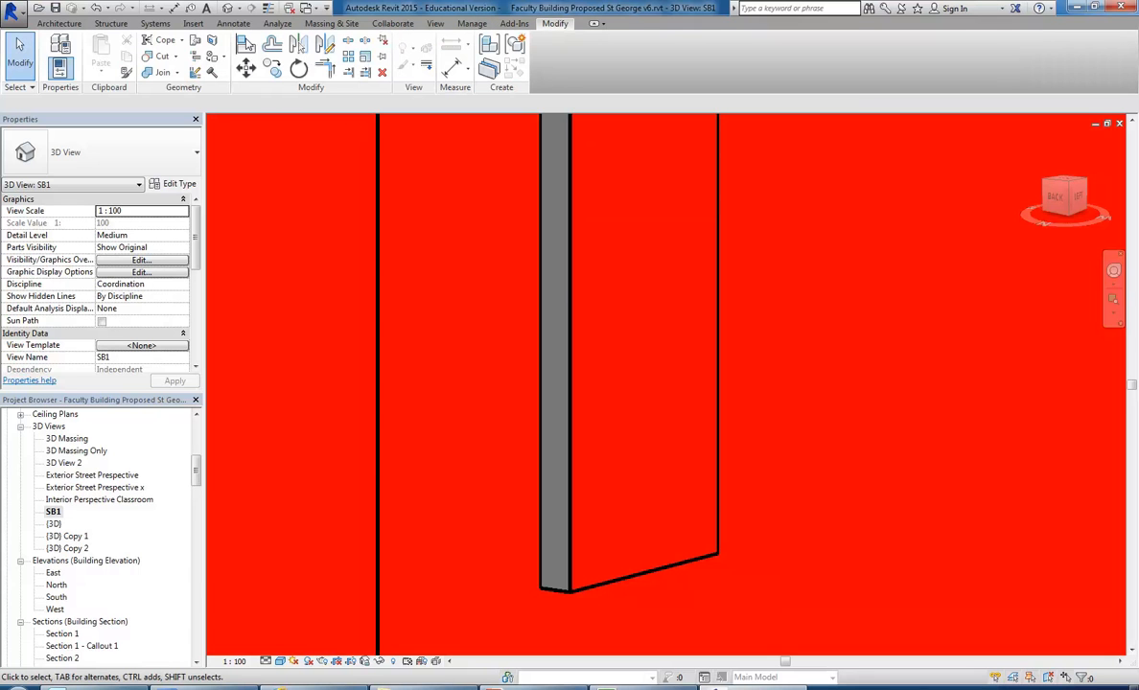
{"action": "left_click", "coordinate": [197, 58]}
{"action": "scroll", "coordinate": [57, 269], "scroll_direction": "down", "scroll_amount": 1}
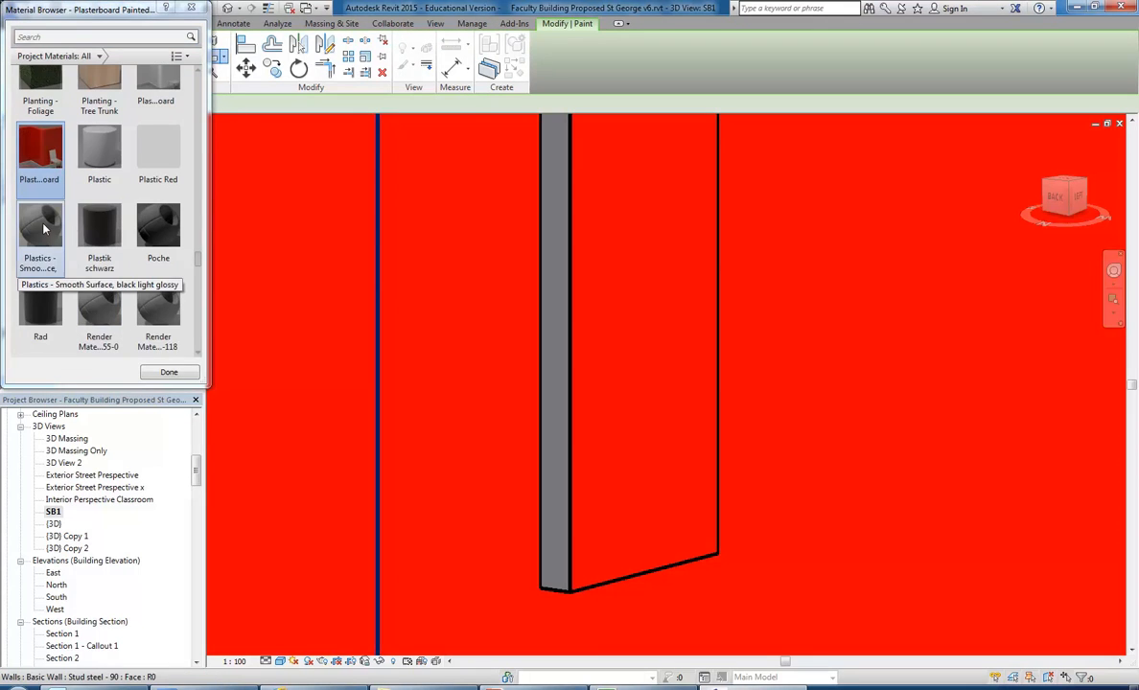
{"action": "scroll", "coordinate": [51, 163], "scroll_direction": "up", "scroll_amount": 1}
{"action": "left_click_drag", "start_coordinate": [72, 11], "coordinate": [100, 46]}
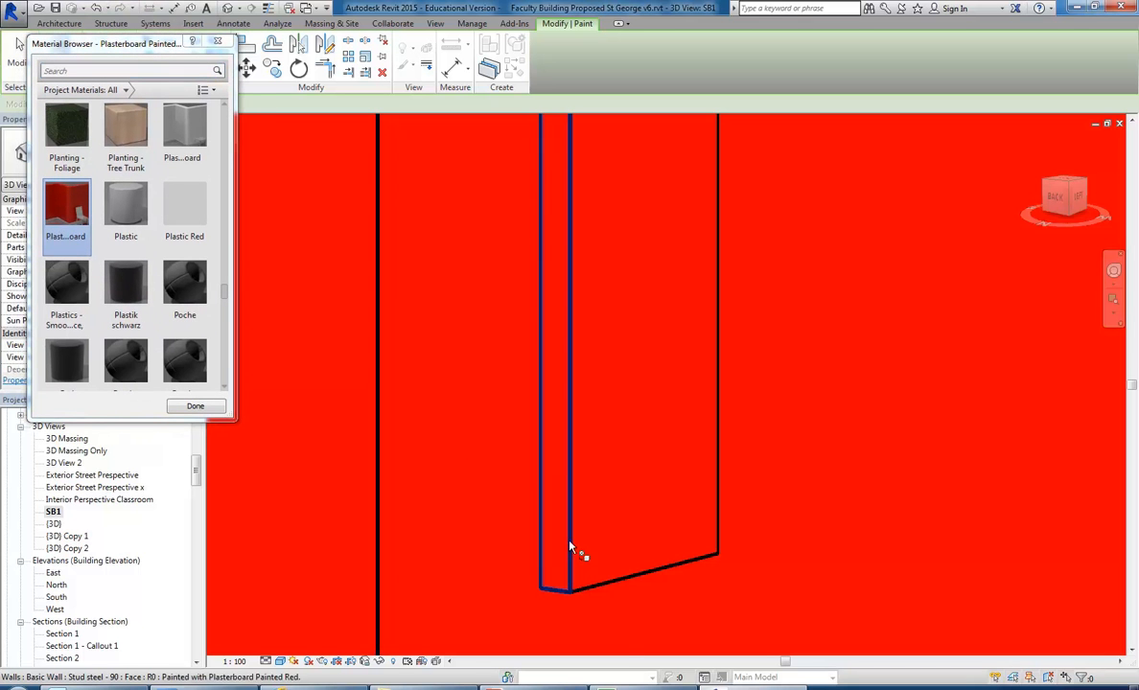
{"action": "scroll", "coordinate": [597, 489], "scroll_direction": "down", "scroll_amount": 4}
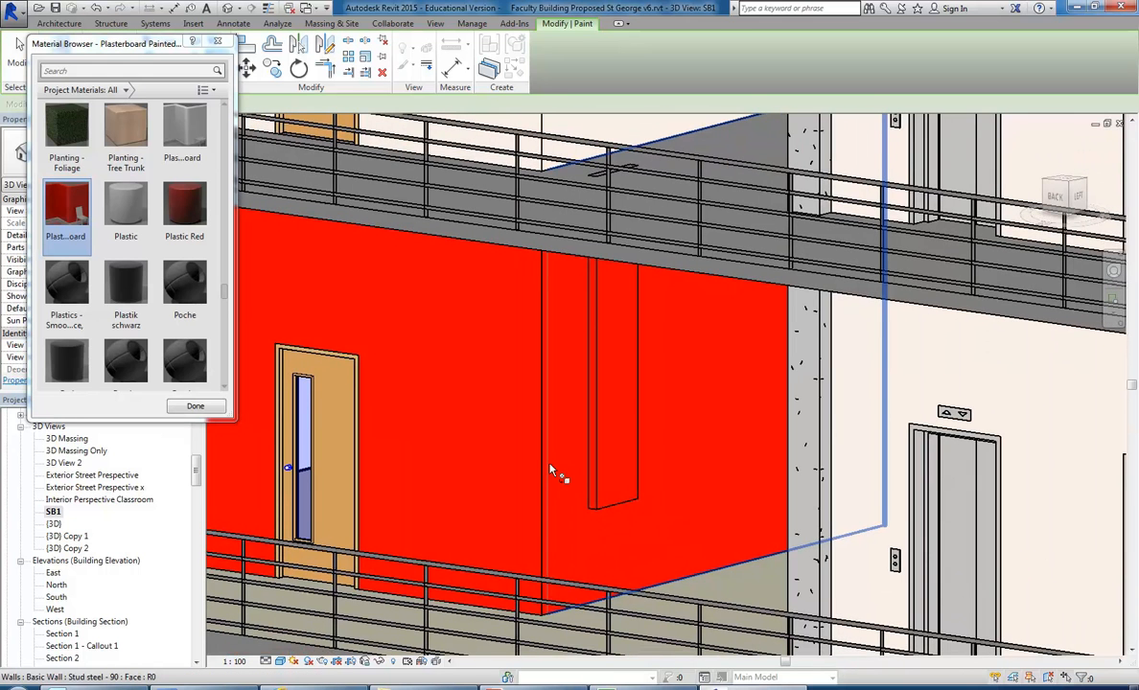
{"action": "scroll", "coordinate": [594, 474], "scroll_direction": "up", "scroll_amount": 3}
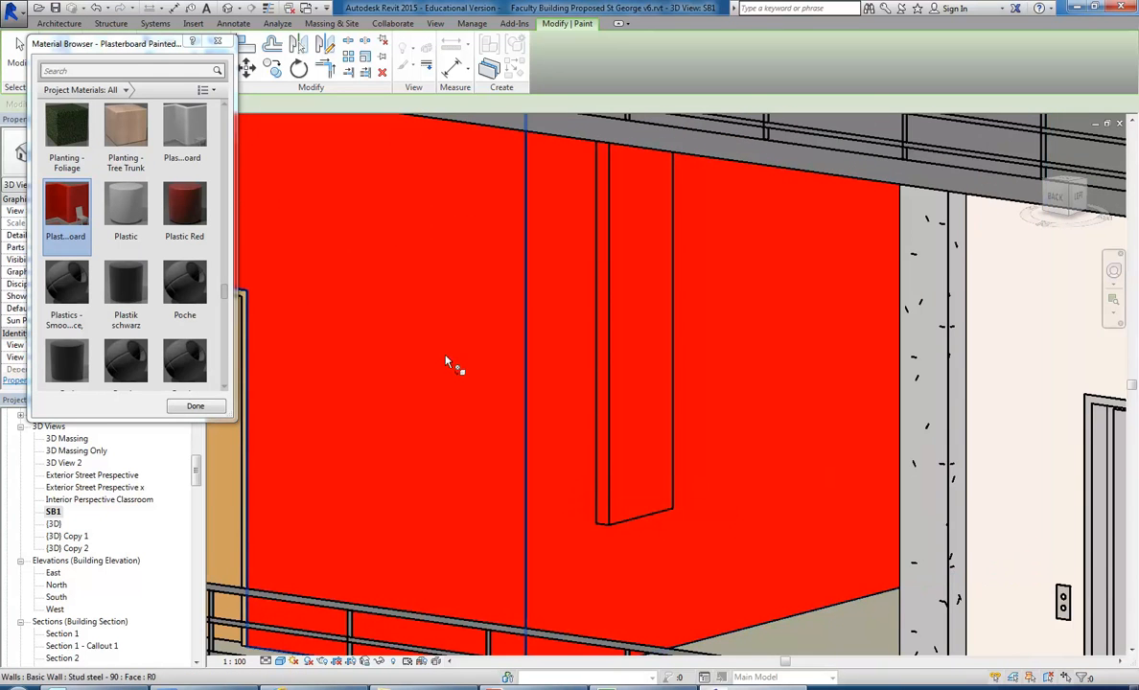
{"action": "right_click", "coordinate": [452, 362]}
{"action": "left_click", "coordinate": [474, 362]}
Step: Switch the SB1 view to the Realistic visual style to check the red walls around the door
{"action": "scroll", "coordinate": [446, 365], "scroll_direction": "down", "scroll_amount": 3}
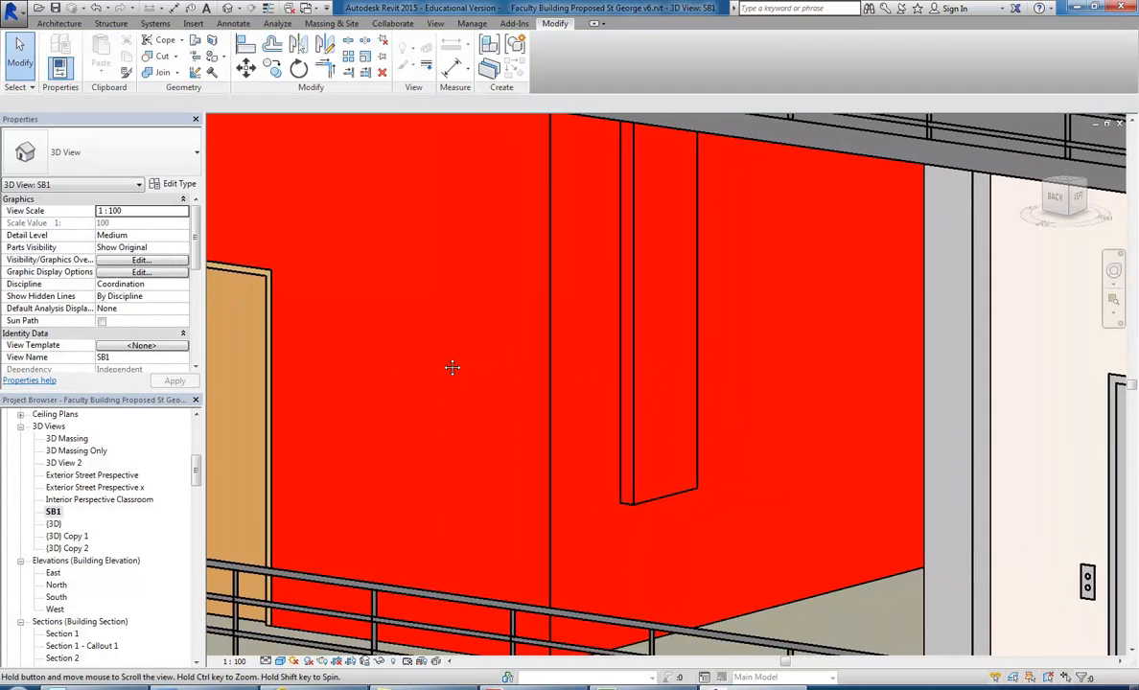
{"action": "middle_click_drag", "start_coordinate": [446, 364], "coordinate": [632, 450]}
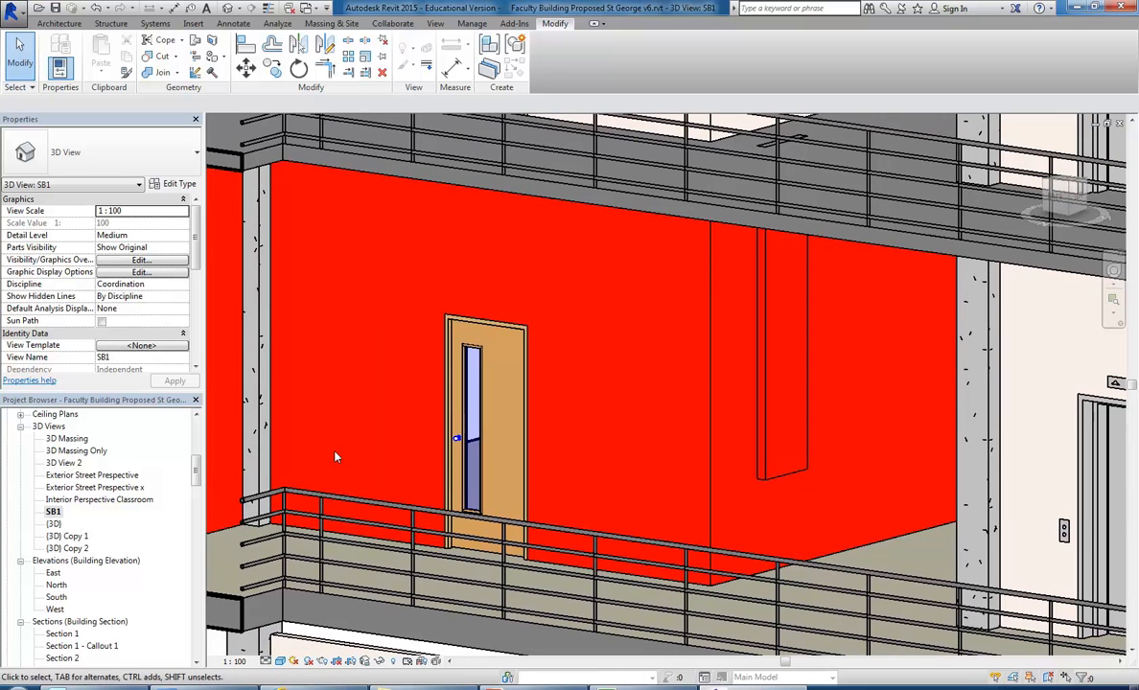
{"action": "left_click", "coordinate": [280, 661]}
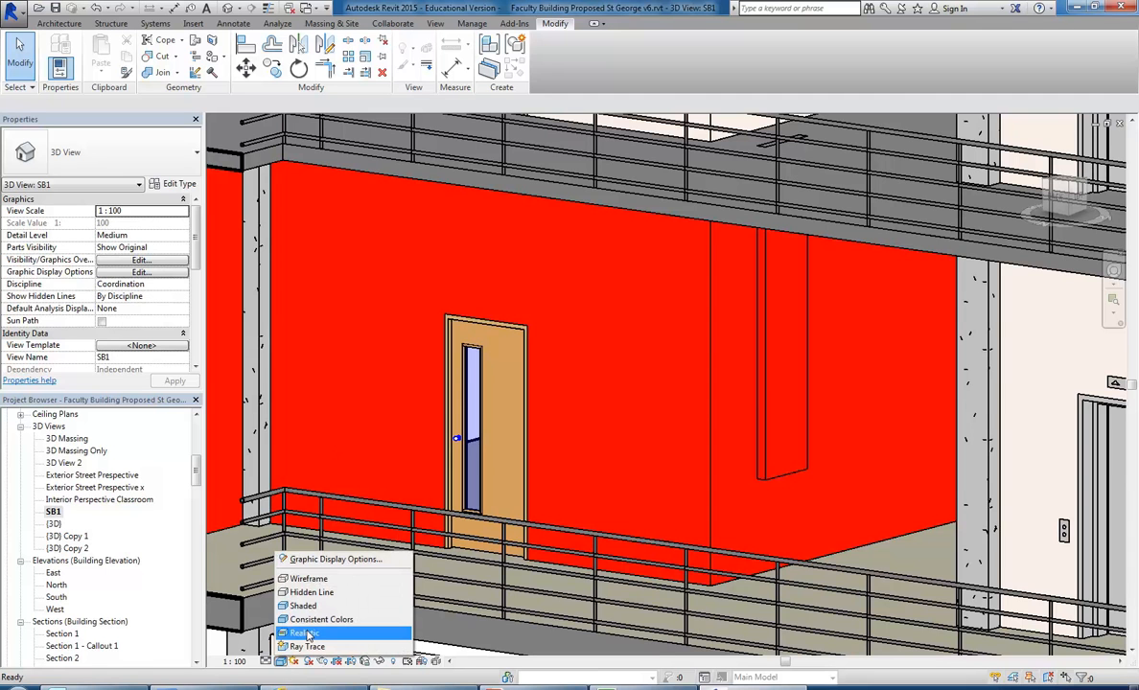
{"action": "left_click", "coordinate": [305, 634]}
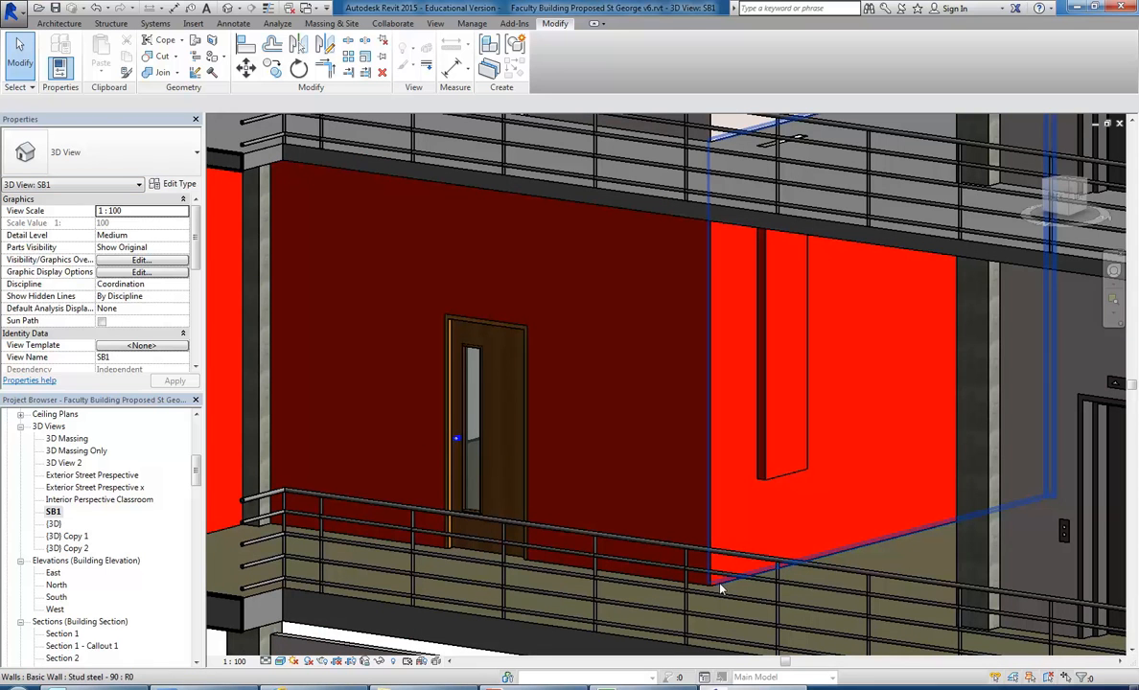
Step: Open the appearance properties of the material on the first finish layer of the door wall's Stud steel - 90 type
{"action": "left_click", "coordinate": [690, 587]}
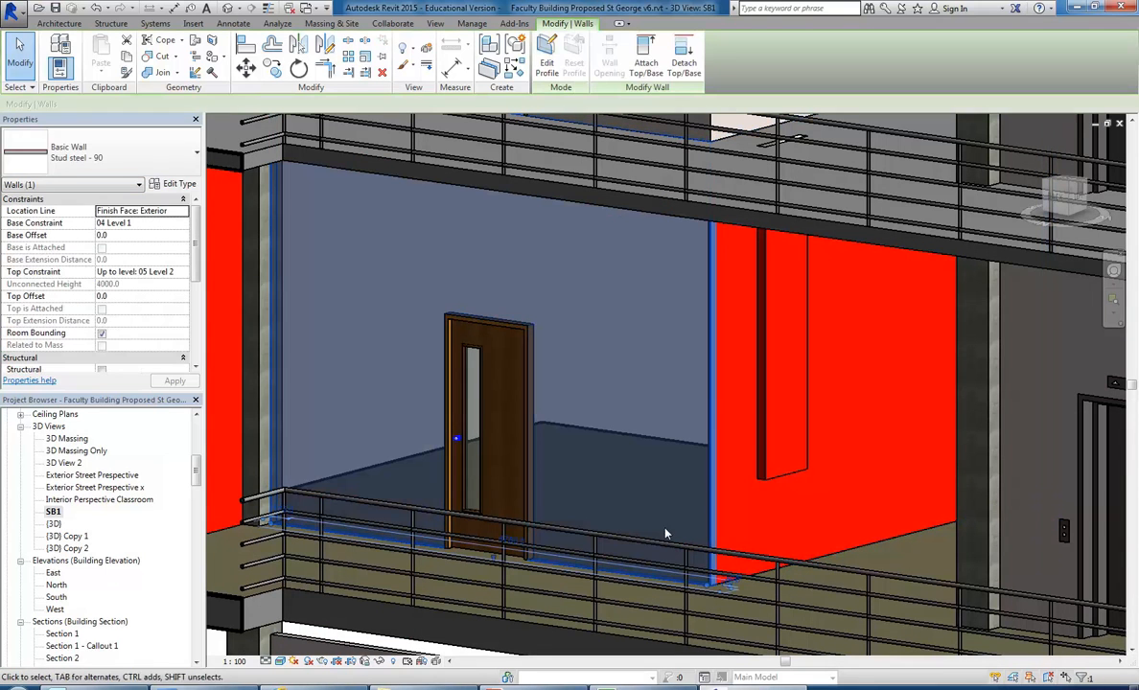
{"action": "left_click", "coordinate": [177, 185]}
{"action": "left_click", "coordinate": [664, 265]}
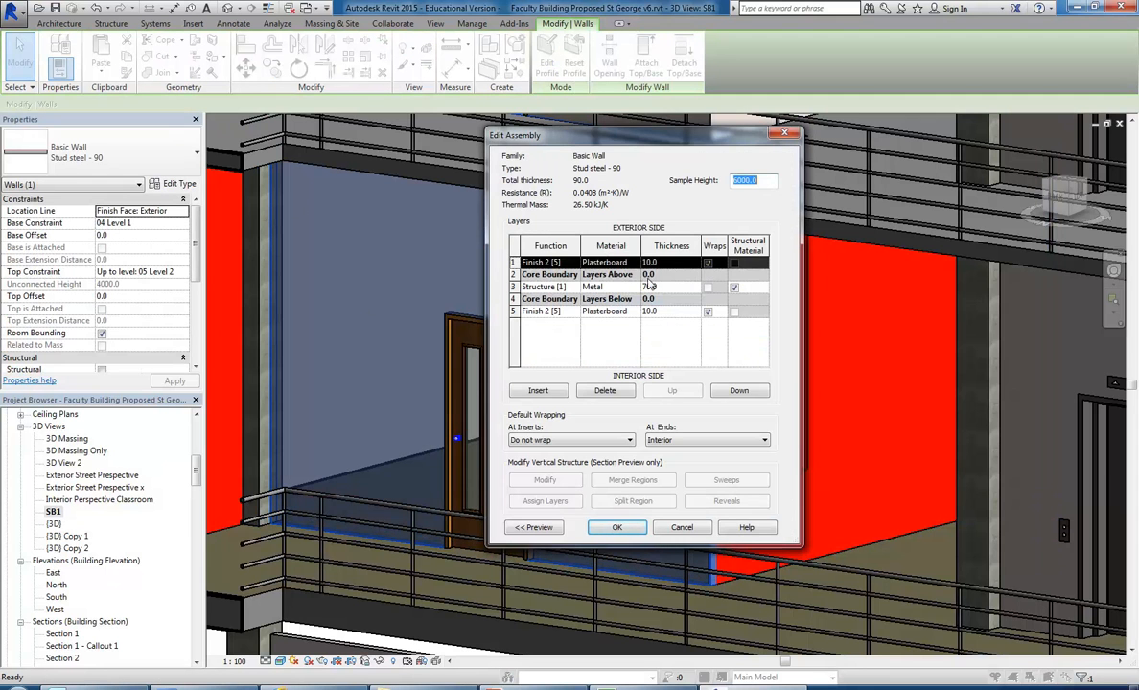
{"action": "left_click", "coordinate": [604, 262]}
{"action": "left_click", "coordinate": [626, 262]}
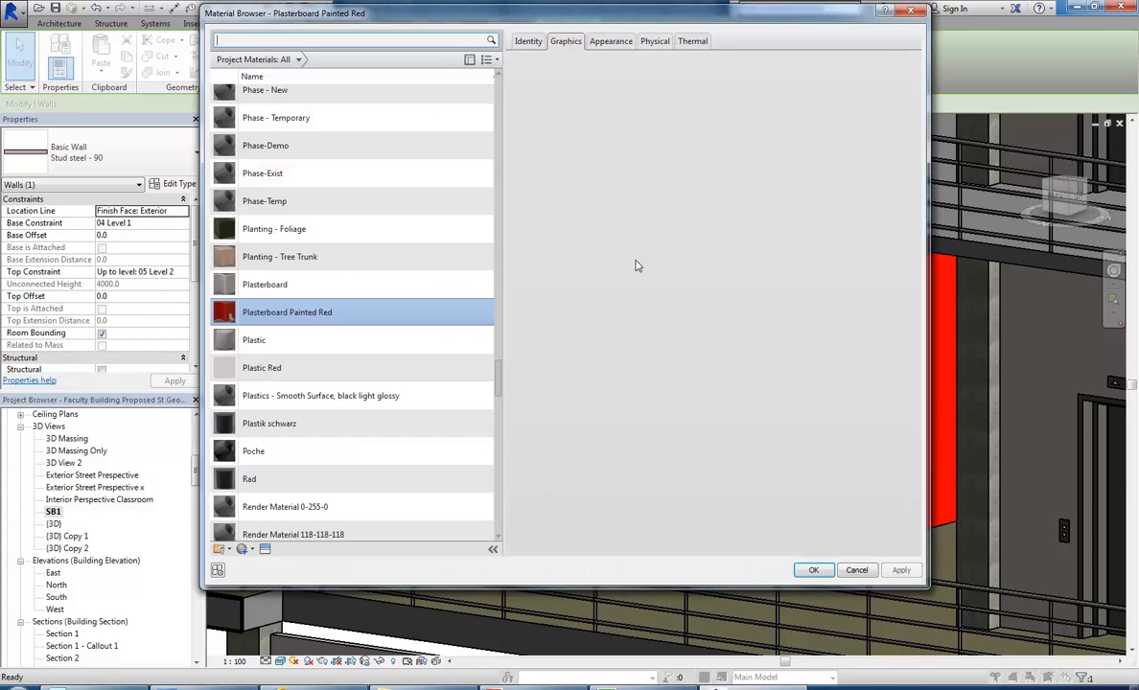
{"action": "left_click", "coordinate": [629, 41]}
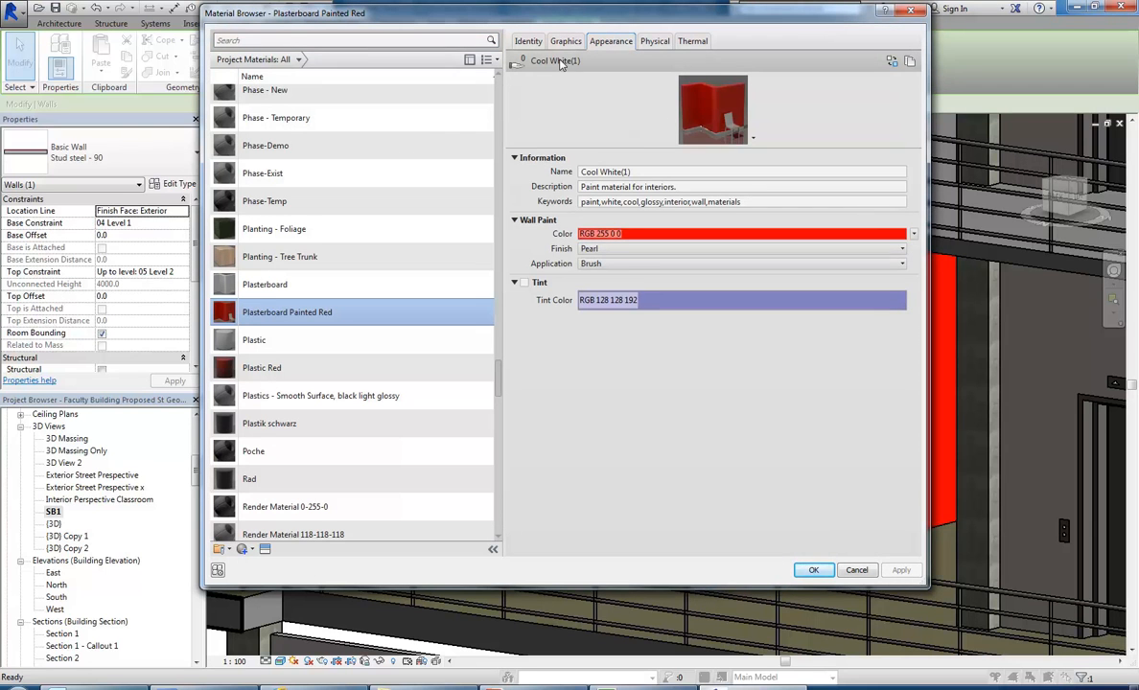
Step: Rename the appearance asset of Plasterboard Painted Red to Paint Red and accept the wall type's settings
{"action": "left_click", "coordinate": [640, 173]}
{"action": "left_click_drag", "start_coordinate": [639, 173], "coordinate": [522, 174]}
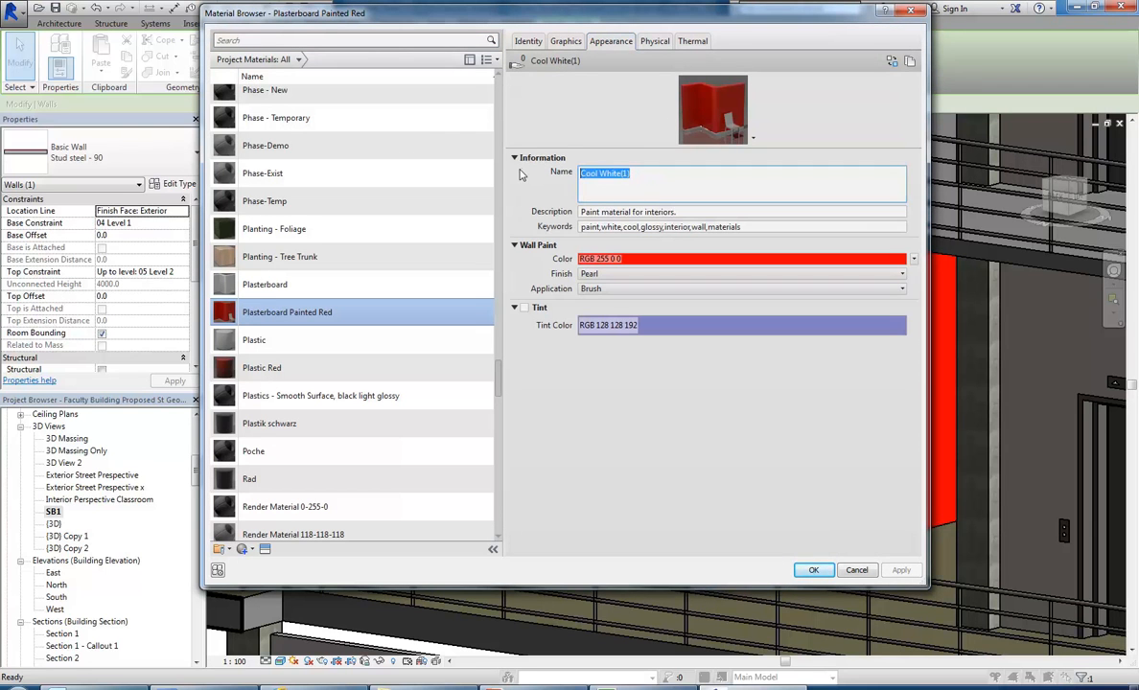
{"action": "type", "text": "Paint Red"}
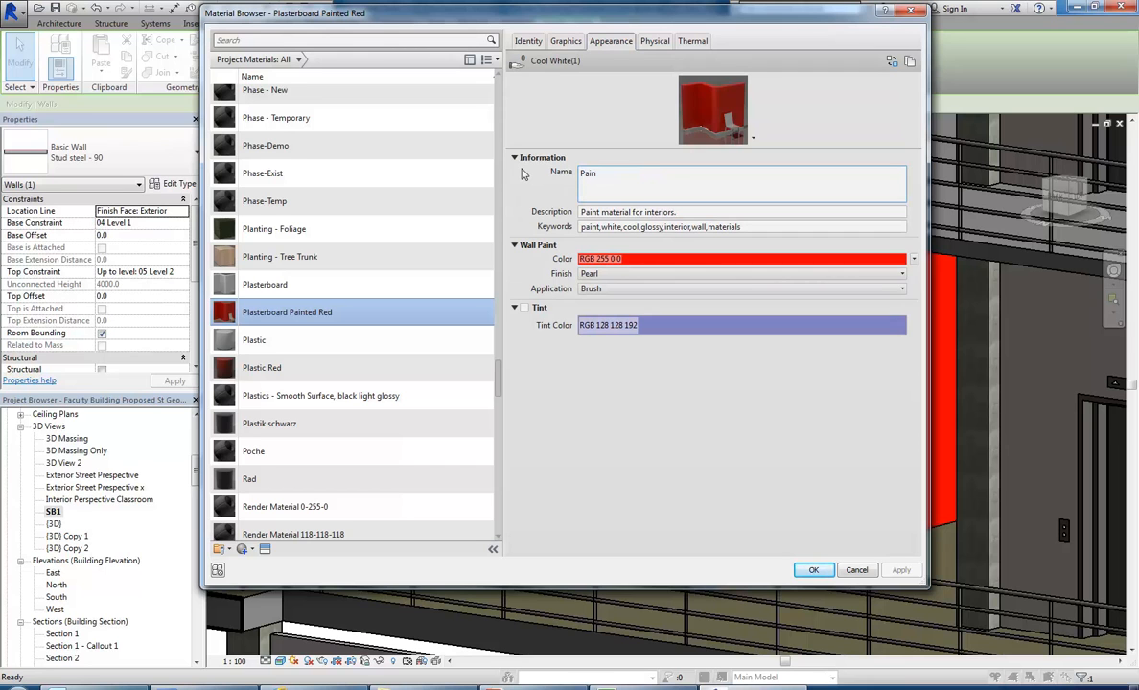
{"action": "left_click", "coordinate": [724, 212]}
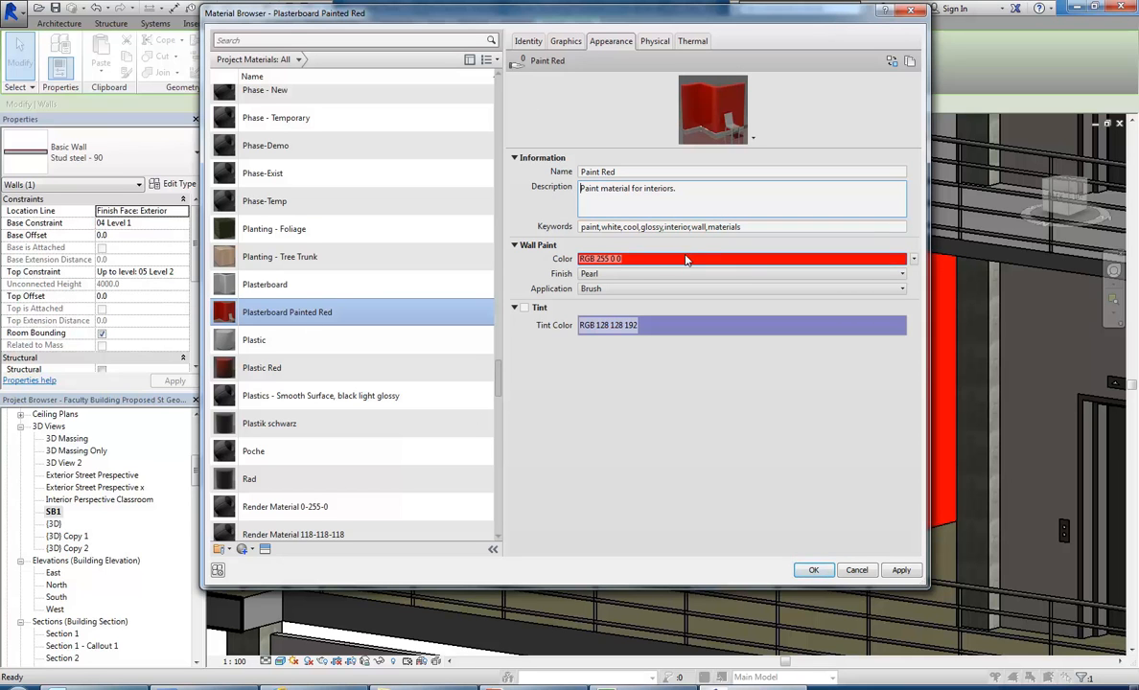
{"action": "left_click", "coordinate": [796, 570]}
{"action": "left_click", "coordinate": [618, 532]}
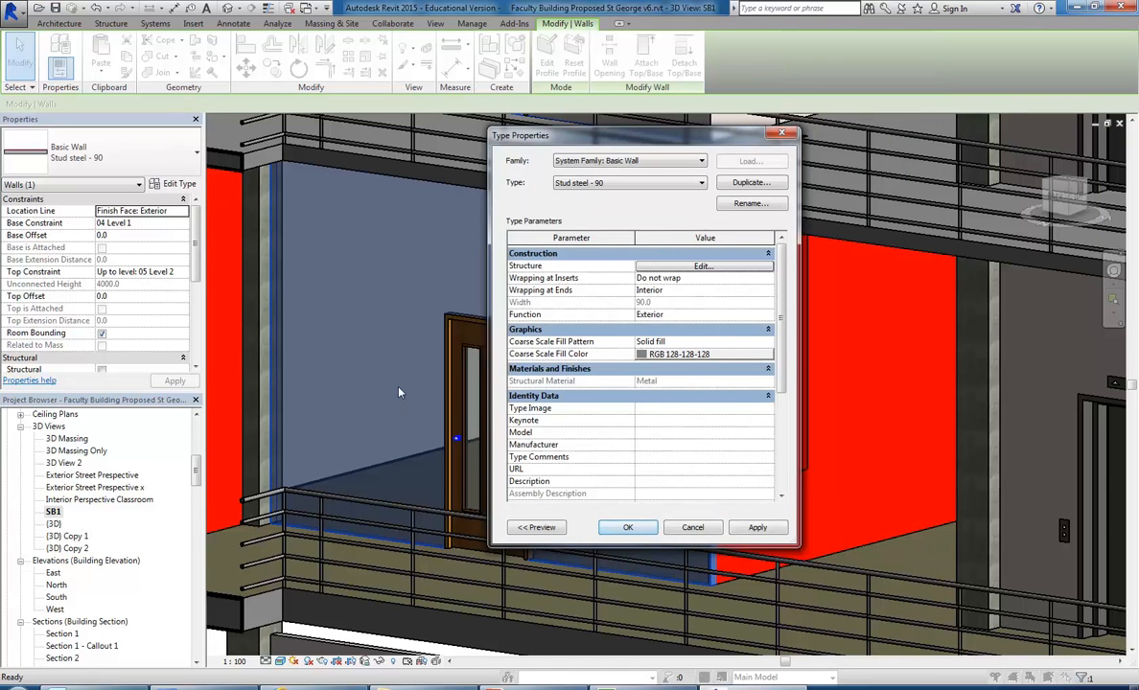
{"action": "left_click", "coordinate": [610, 523]}
{"action": "key", "text": "Escape"}
Step: Switch the SB1 view to the Shaded visual style and inspect the red walls down to the cut floor slab edge
{"action": "scroll", "coordinate": [419, 338], "scroll_direction": "up", "scroll_amount": 6}
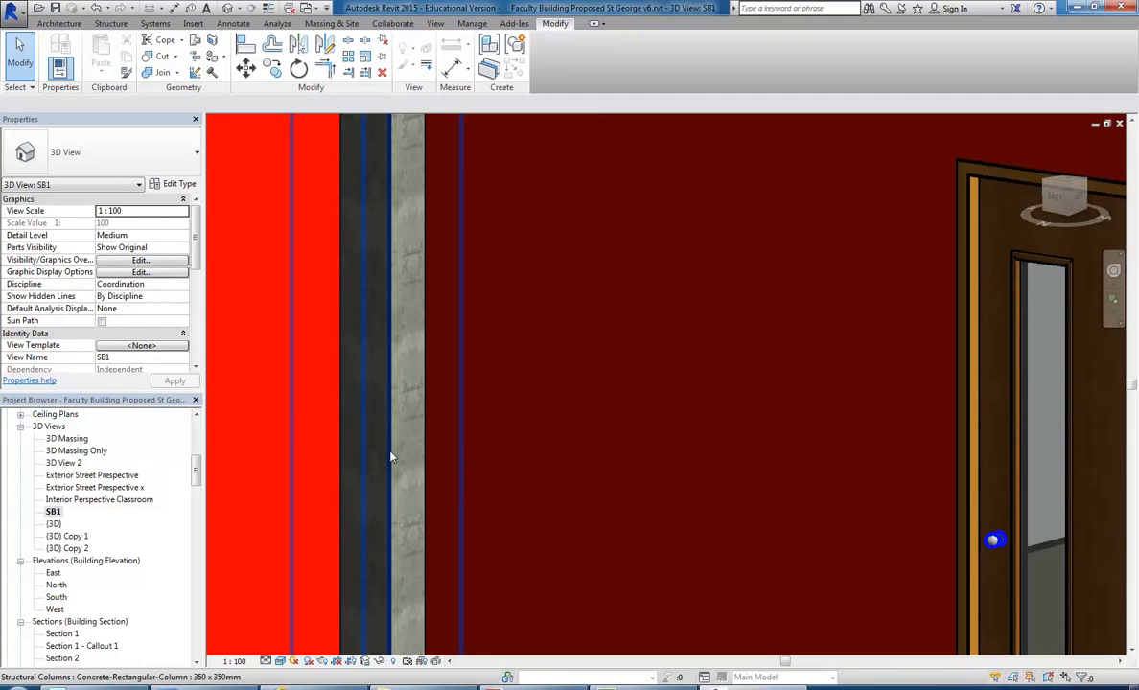
{"action": "scroll", "coordinate": [328, 415], "scroll_direction": "up", "scroll_amount": 2}
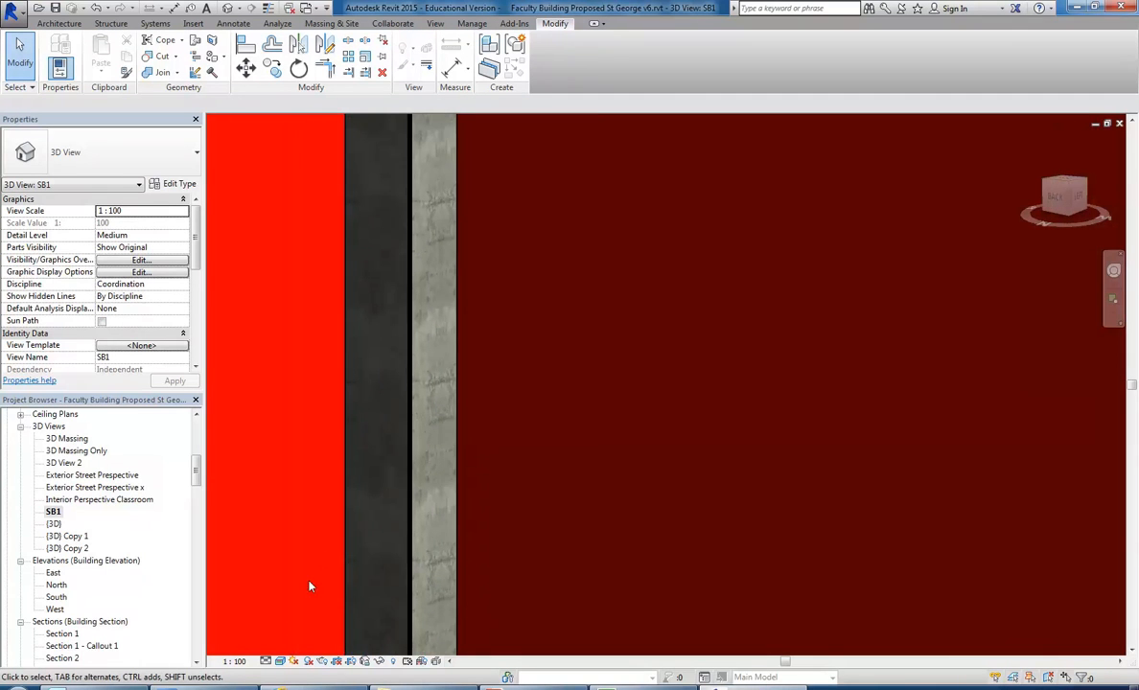
{"action": "left_click", "coordinate": [279, 662]}
{"action": "left_click", "coordinate": [297, 570]}
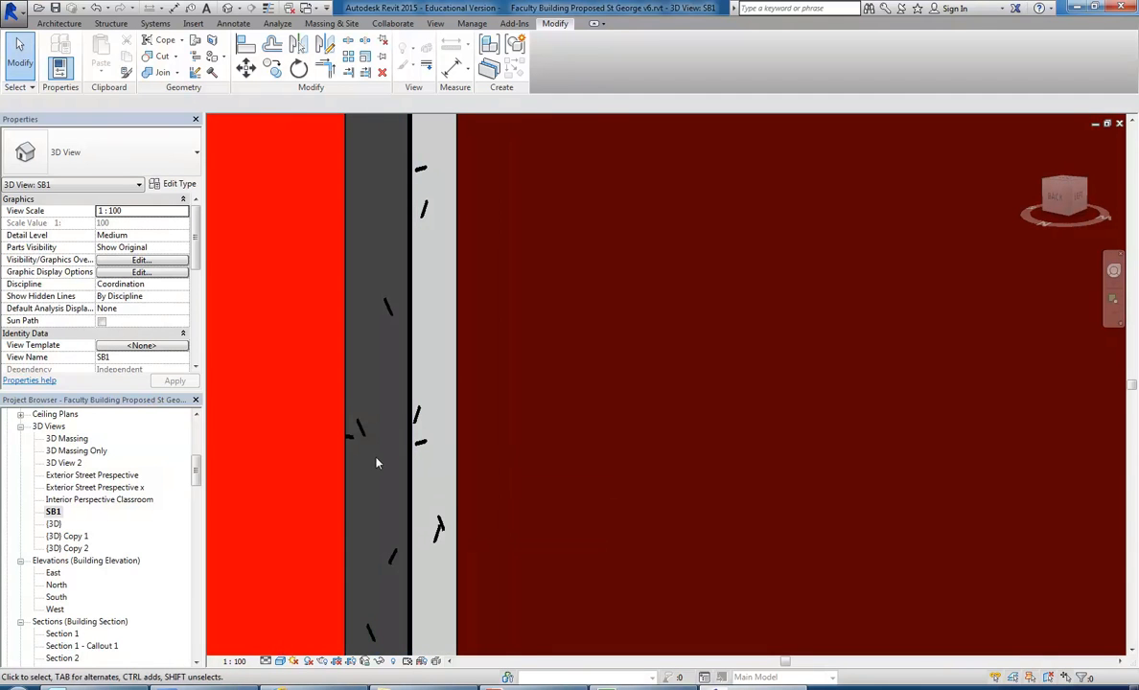
{"action": "scroll", "coordinate": [383, 473], "scroll_direction": "down", "scroll_amount": 6}
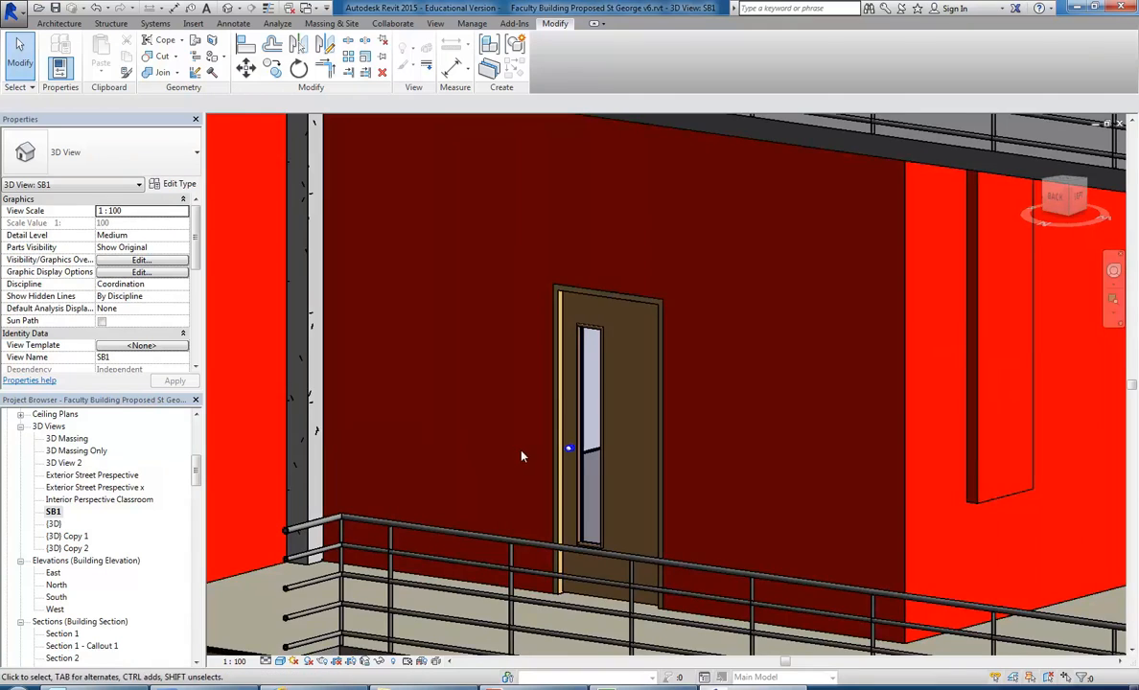
{"action": "scroll", "coordinate": [524, 454], "scroll_direction": "down", "scroll_amount": 5}
{"action": "middle_click_drag", "start_coordinate": [462, 427], "coordinate": [542, 363]}
{"action": "scroll", "coordinate": [315, 540], "scroll_direction": "up", "scroll_amount": 1}
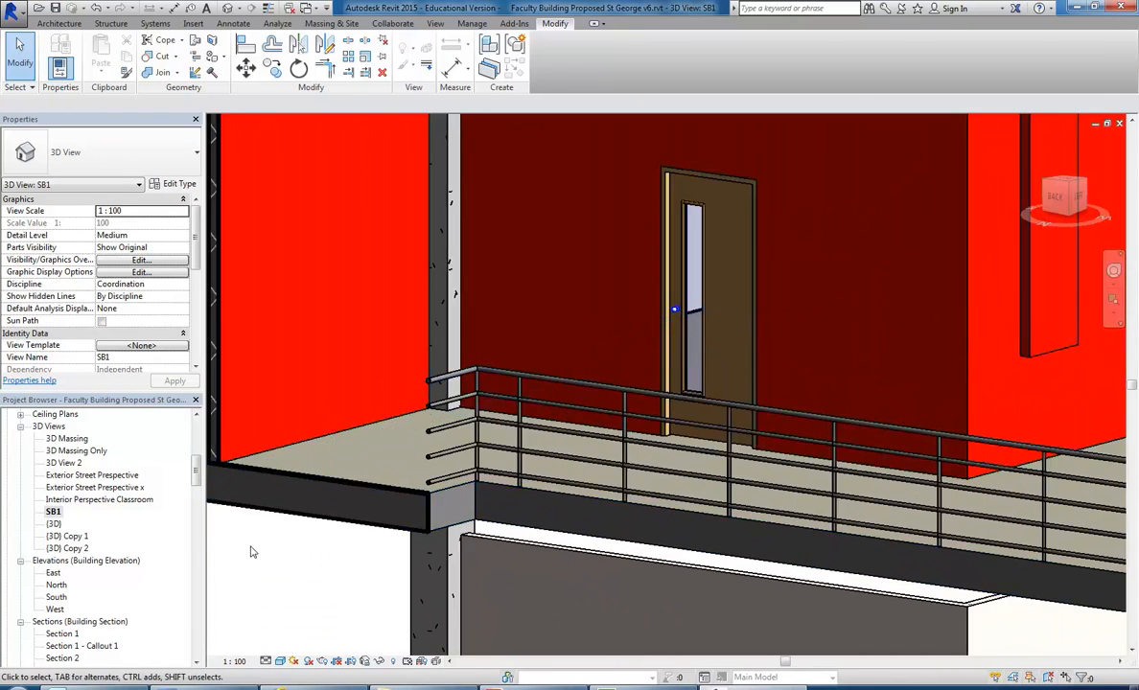
{"action": "scroll", "coordinate": [381, 557], "scroll_direction": "up", "scroll_amount": 4}
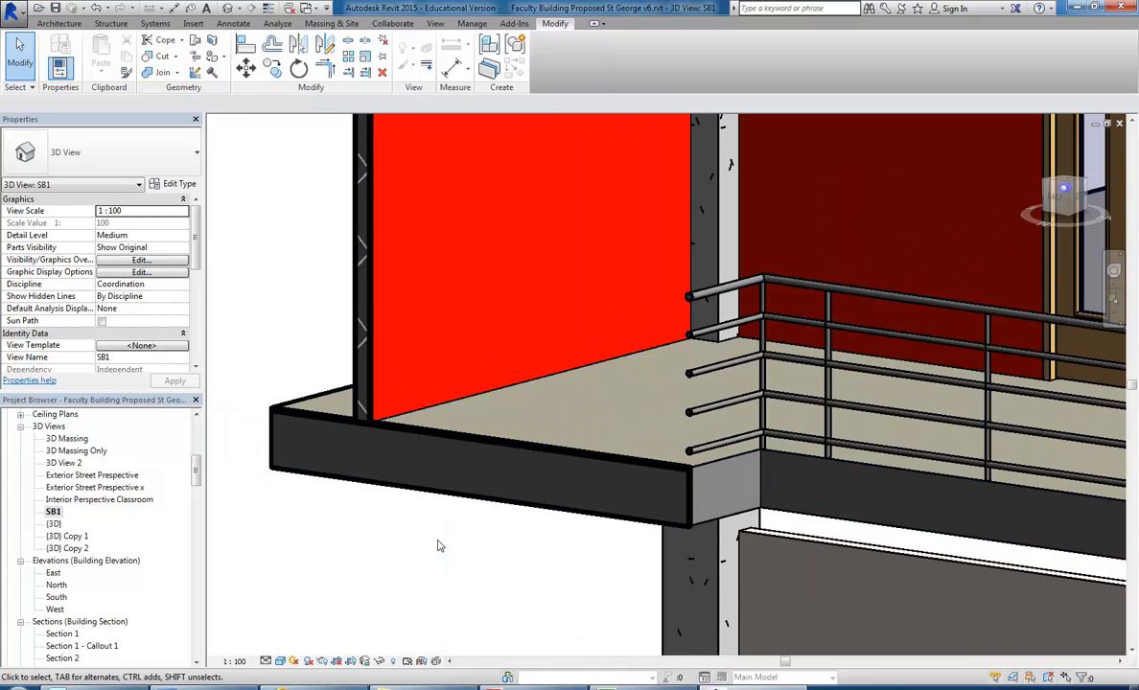
{"action": "middle_click_drag", "start_coordinate": [490, 564], "coordinate": [459, 568]}
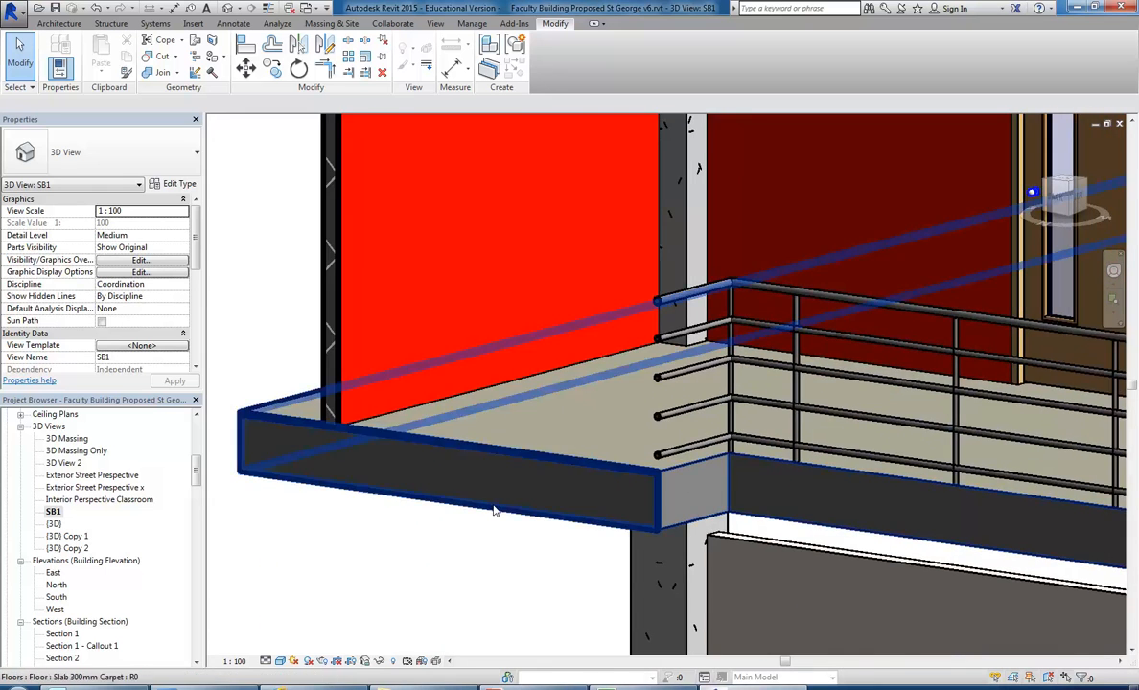
Step: Change the floor slab under the red walls to the Concrete-Commercial 362mm type
{"action": "left_click", "coordinate": [494, 531]}
{"action": "left_click", "coordinate": [95, 156]}
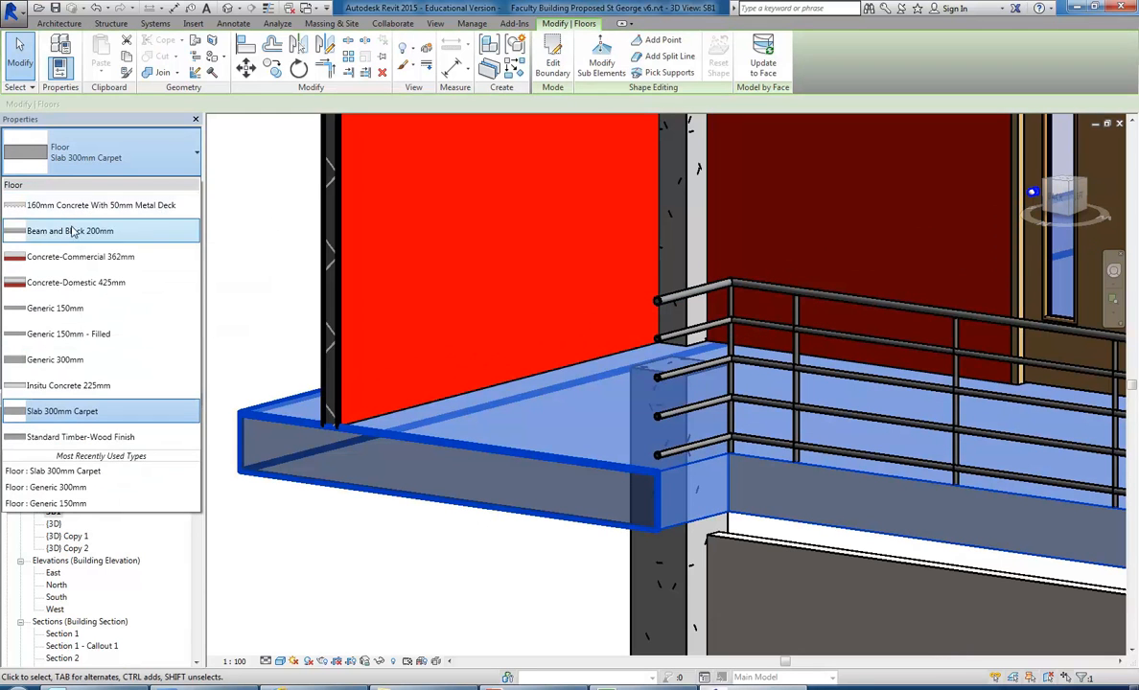
{"action": "key", "text": "Escape"}
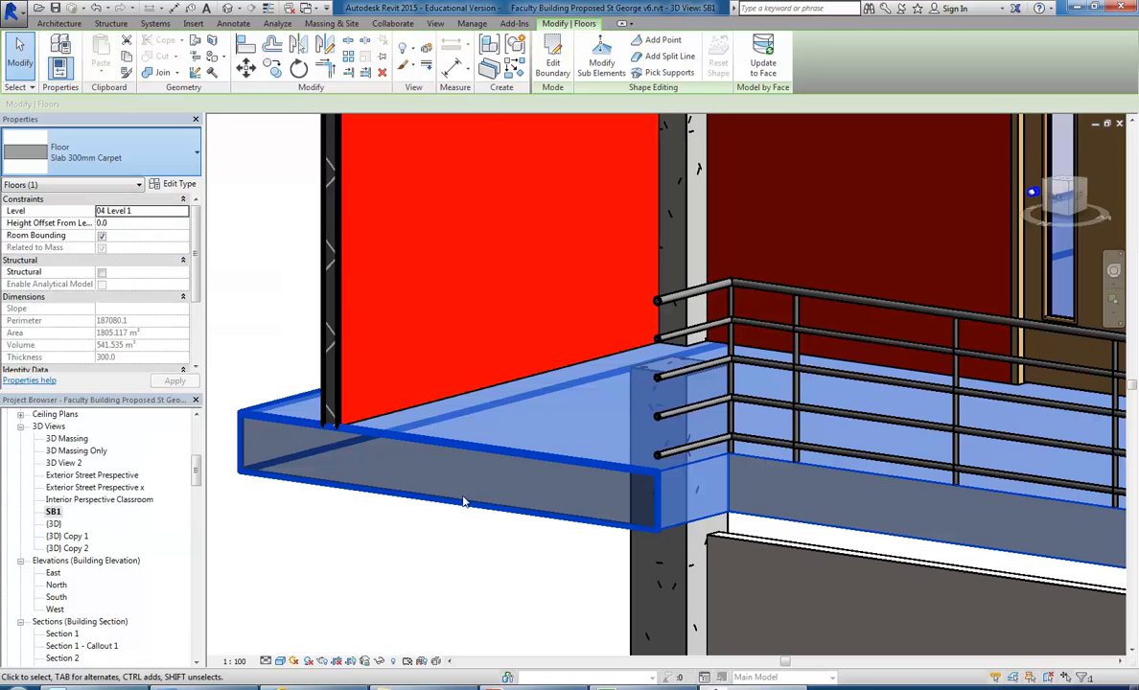
{"action": "left_click", "coordinate": [457, 557]}
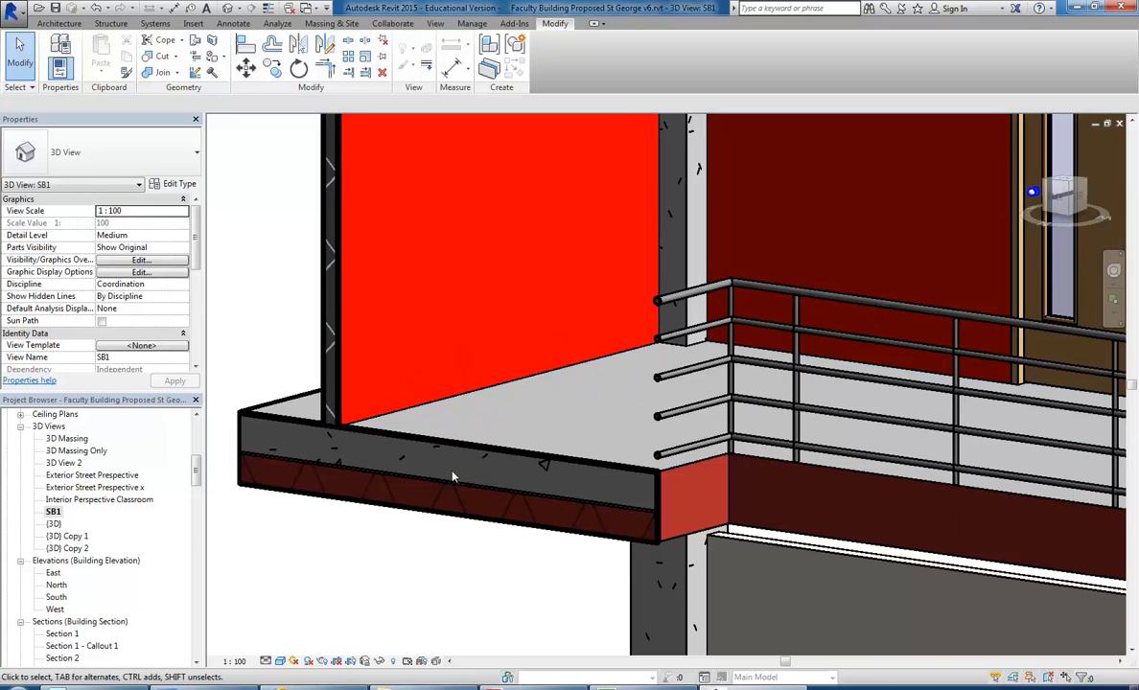
Step: Switch the SB1 view to the Realistic visual style and inspect the slab's layers along its cut edge
{"action": "left_click", "coordinate": [279, 661]}
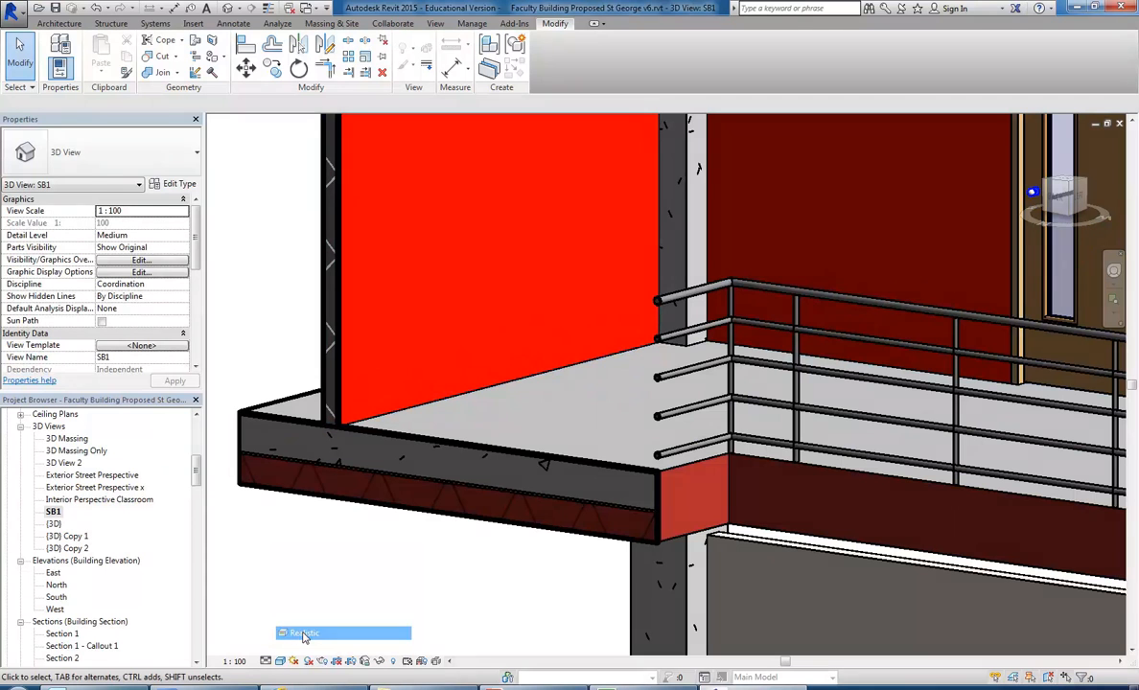
{"action": "left_click", "coordinate": [288, 595]}
{"action": "scroll", "coordinate": [616, 502], "scroll_direction": "up", "scroll_amount": 2}
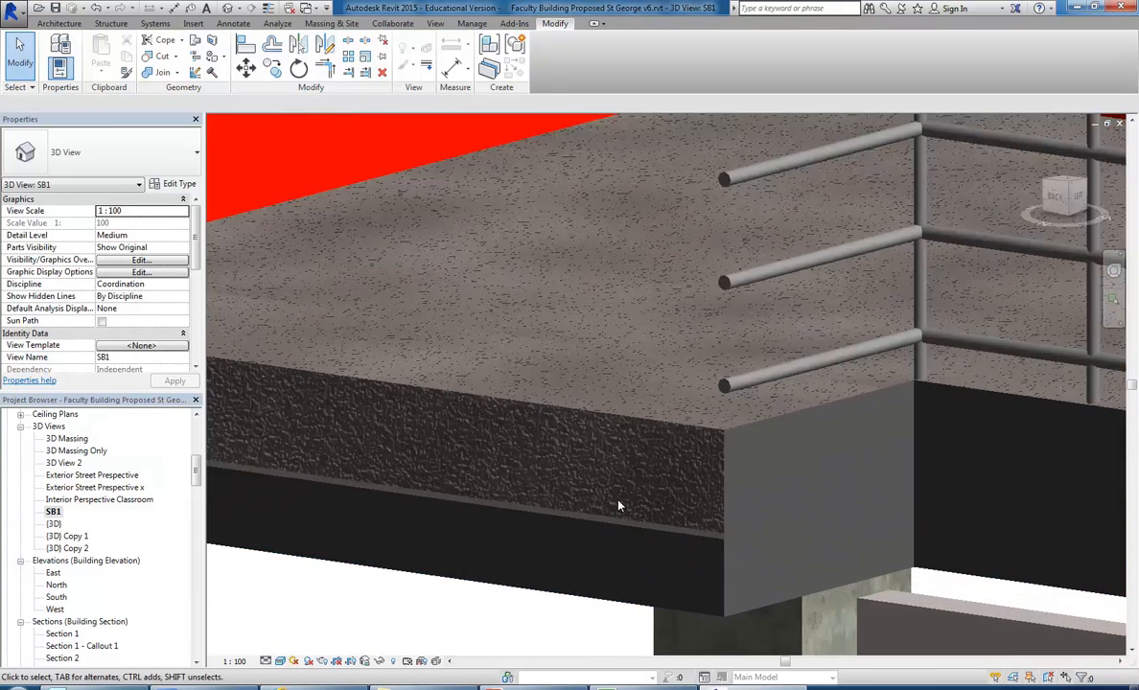
{"action": "scroll", "coordinate": [566, 456], "scroll_direction": "up", "scroll_amount": 3}
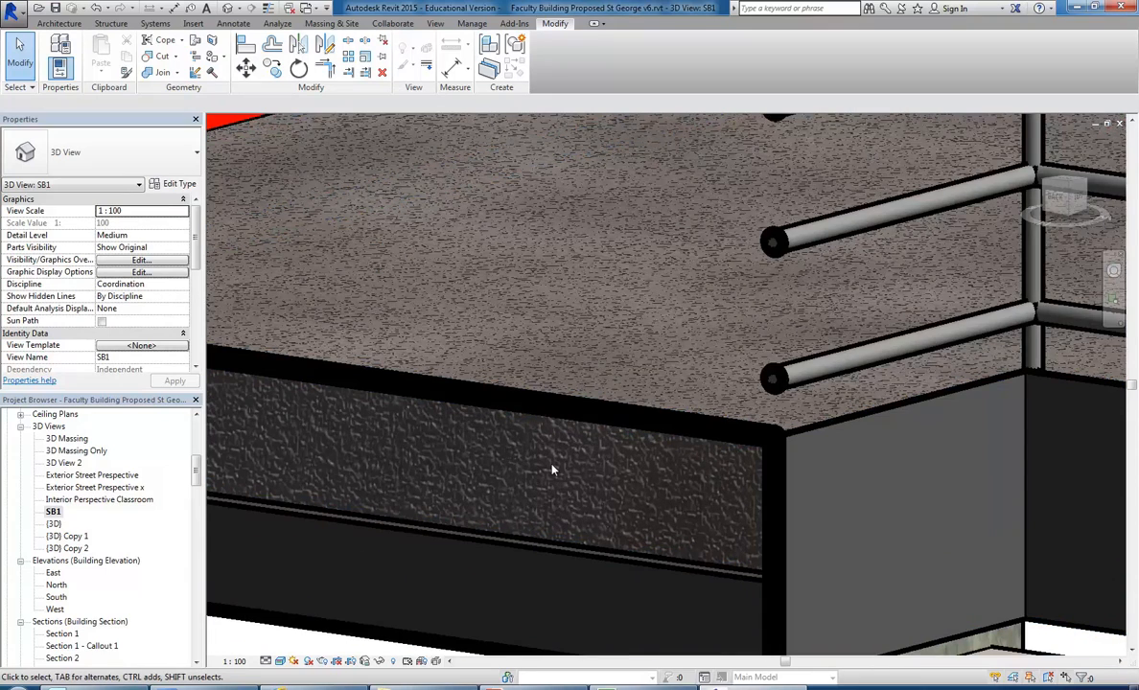
{"action": "scroll", "coordinate": [491, 445], "scroll_direction": "down", "scroll_amount": 1}
{"action": "middle_click_drag", "start_coordinate": [526, 446], "coordinate": [657, 444]}
{"action": "scroll", "coordinate": [613, 460], "scroll_direction": "down", "scroll_amount": 2}
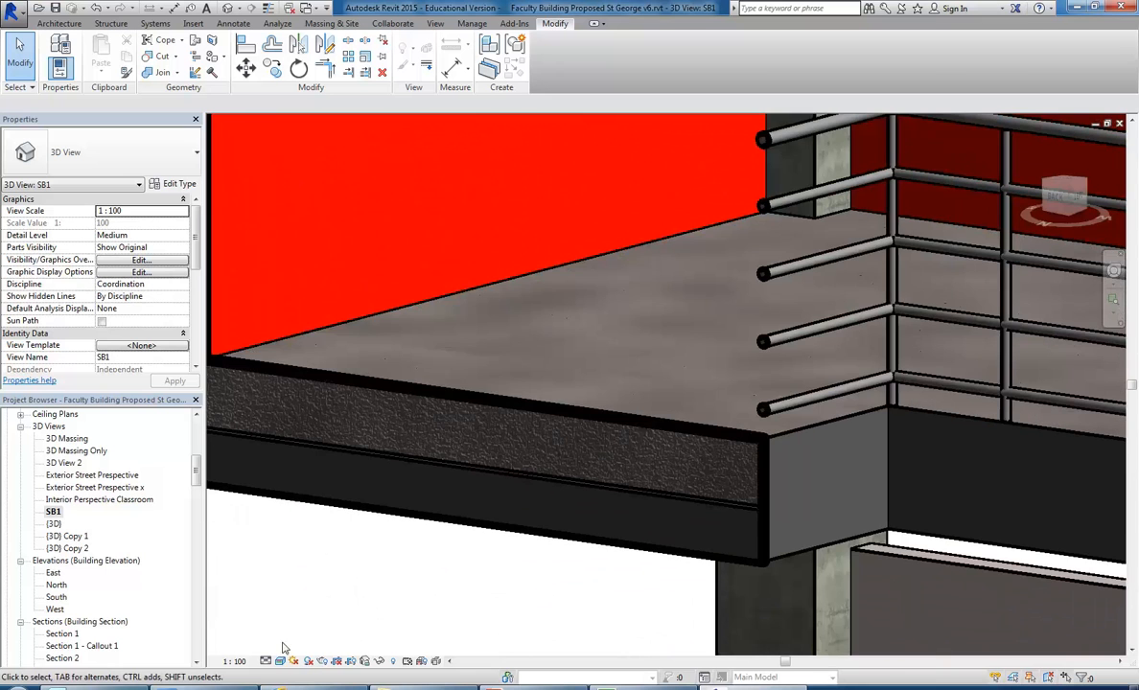
Step: Switch the SB1 view to the Hidden Line visual style to check the cut patterns of the slab layers
{"action": "left_click", "coordinate": [280, 661]}
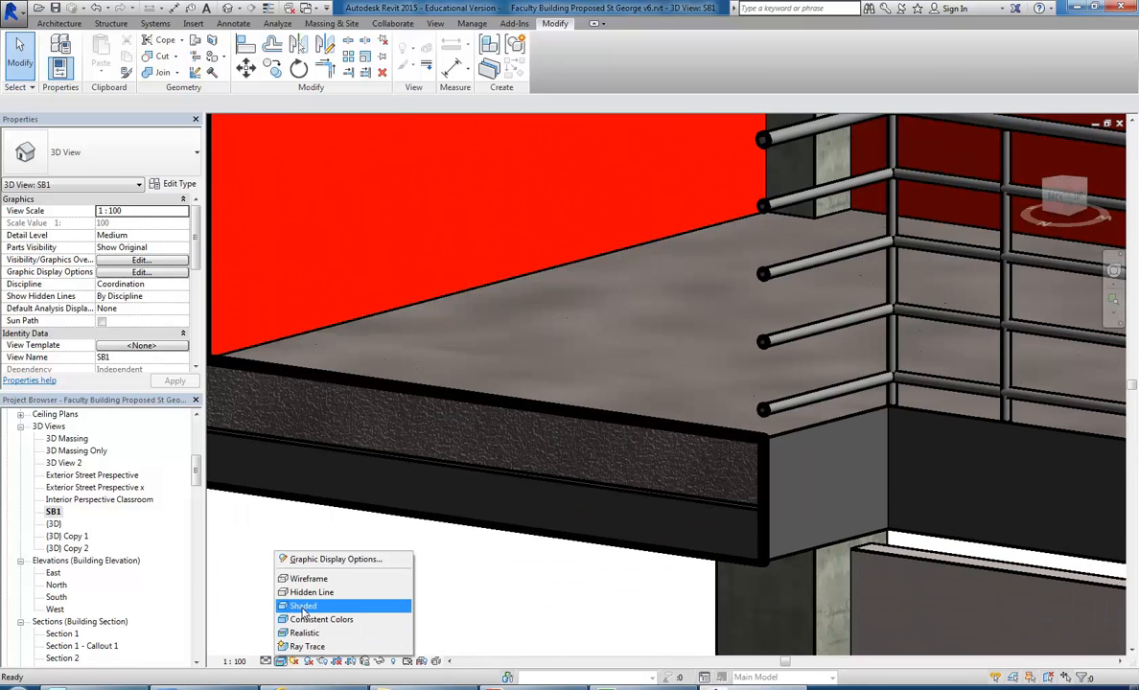
{"action": "left_click", "coordinate": [305, 592]}
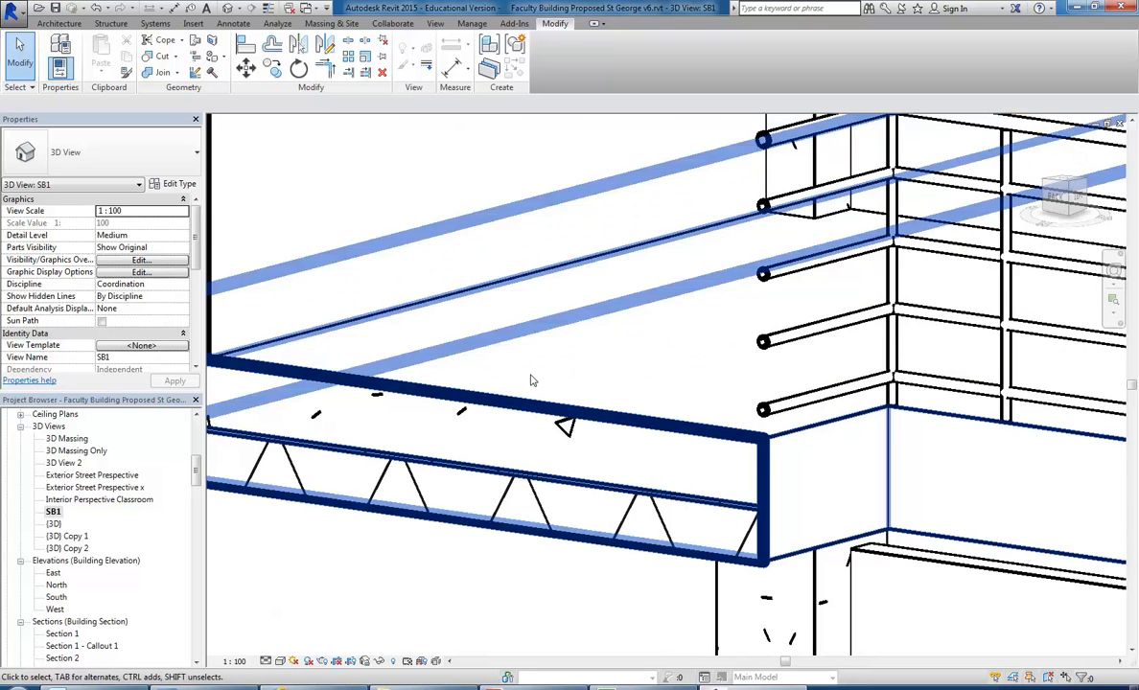
{"action": "scroll", "coordinate": [471, 490], "scroll_direction": "down", "scroll_amount": 3}
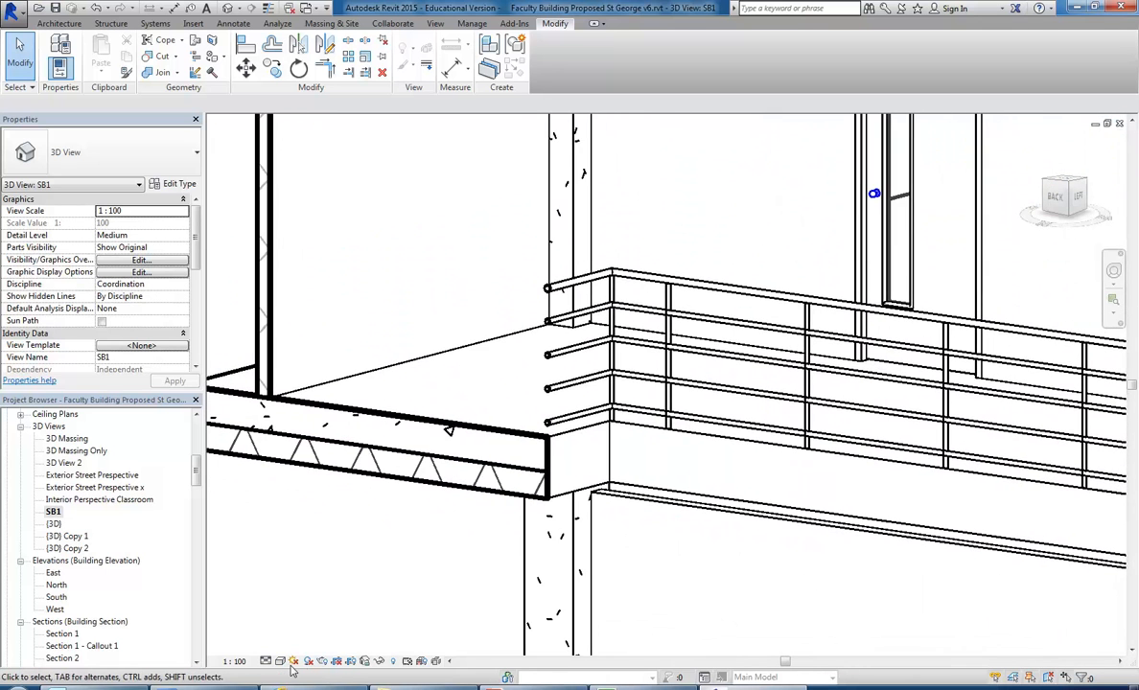
Step: Return the SB1 view to the Realistic visual style and view the red walls together with the slab
{"action": "left_click", "coordinate": [280, 661]}
{"action": "left_click", "coordinate": [305, 610]}
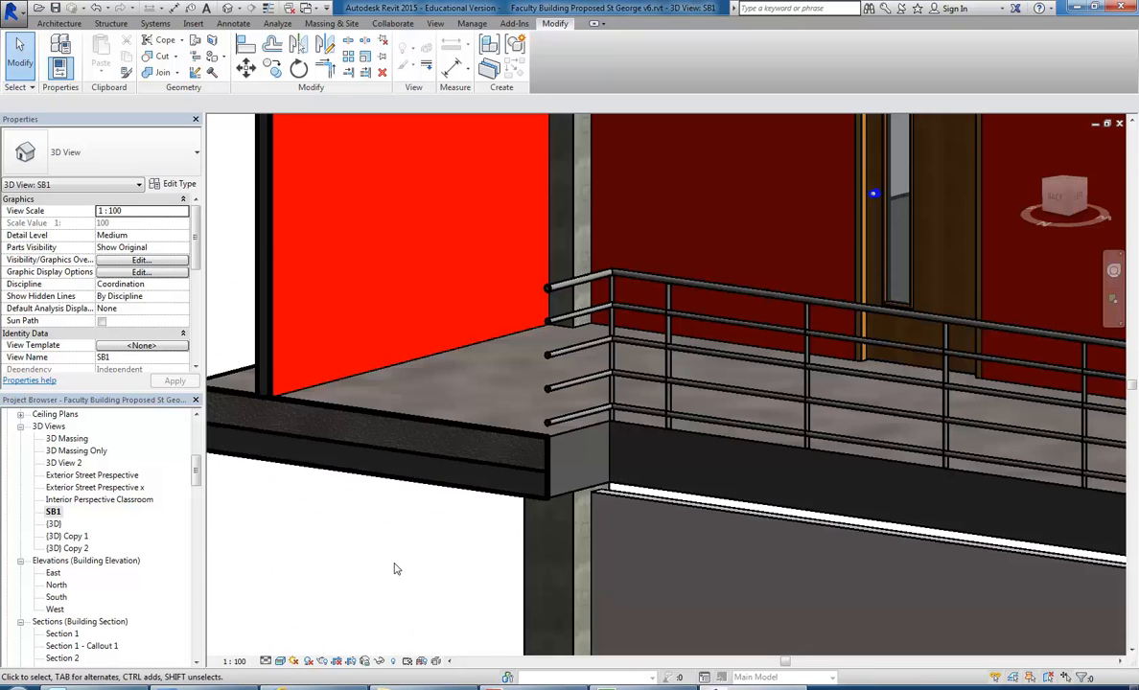
{"action": "scroll", "coordinate": [388, 557], "scroll_direction": "down", "scroll_amount": 4}
{"action": "middle_click_drag", "start_coordinate": [376, 539], "coordinate": [339, 582]}
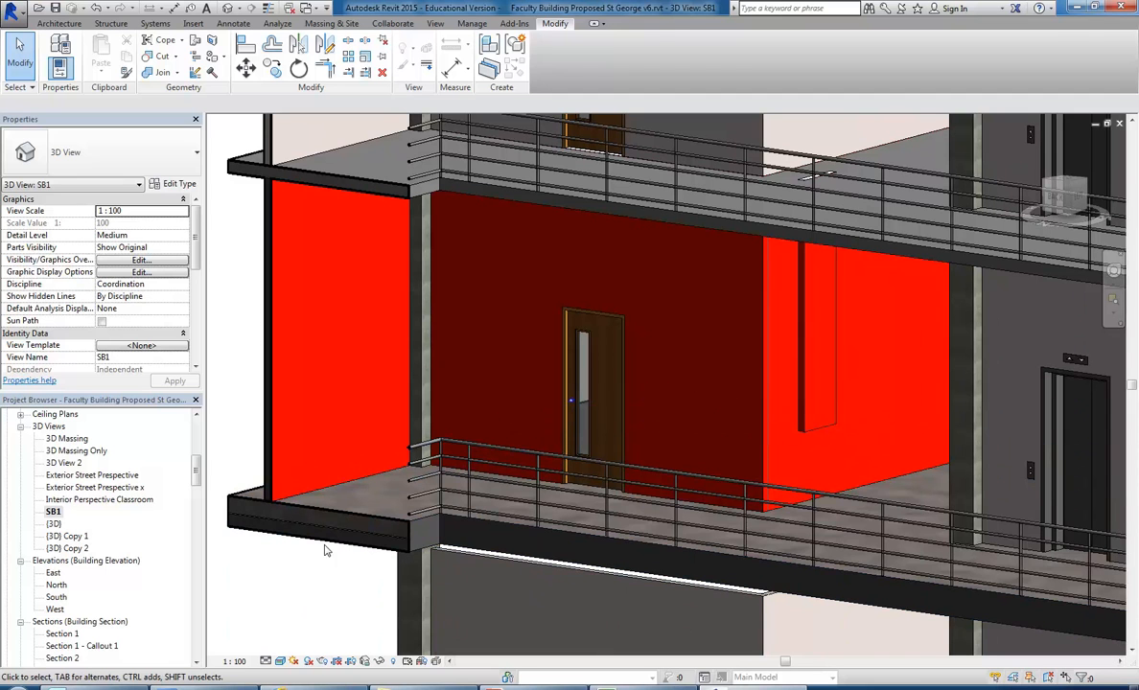
Step: Review the graphics settings of Plasterboard Painted Red in the Material Browser and close it without changes
{"action": "left_click", "coordinate": [470, 24]}
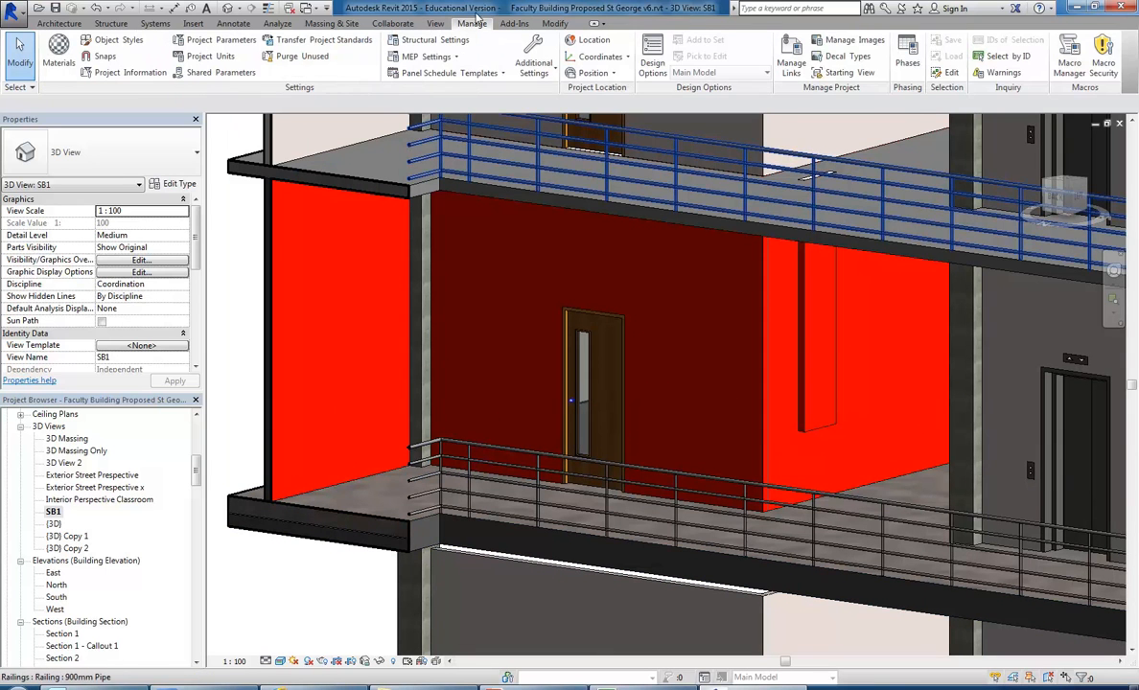
{"action": "left_click", "coordinate": [59, 53]}
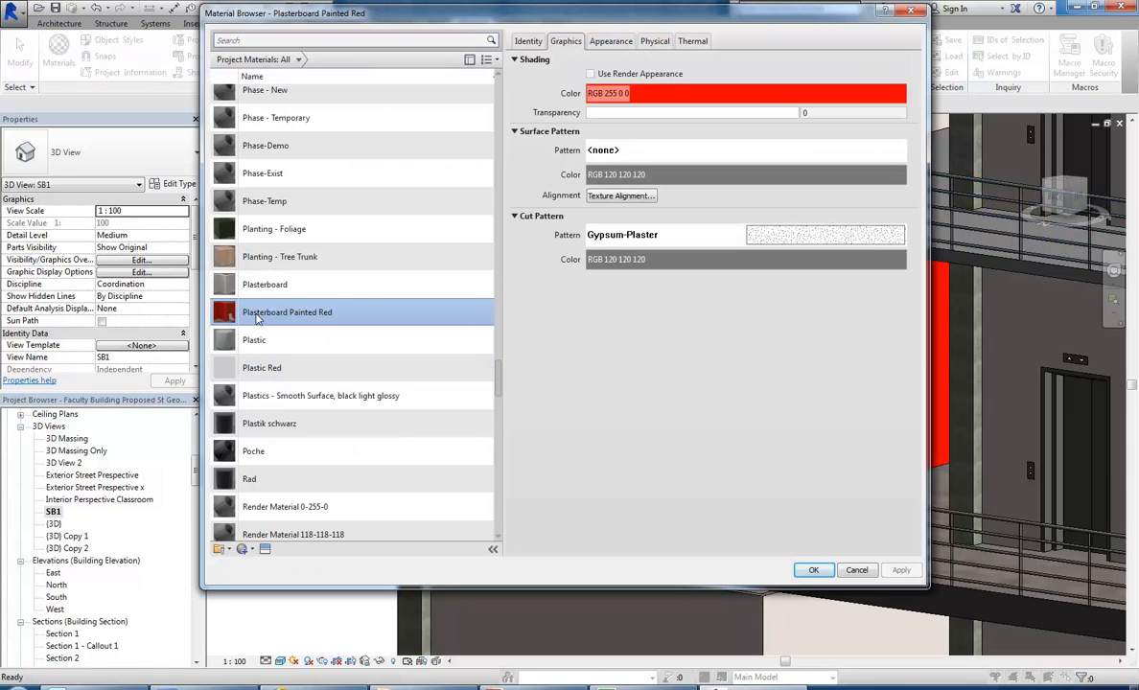
{"action": "left_click", "coordinate": [856, 572]}
Step: Switch to the web browser and bring up the video list of the YouTube channel
{"action": "left_click", "coordinate": [278, 574]}
{"action": "left_click", "coordinate": [223, 410]}
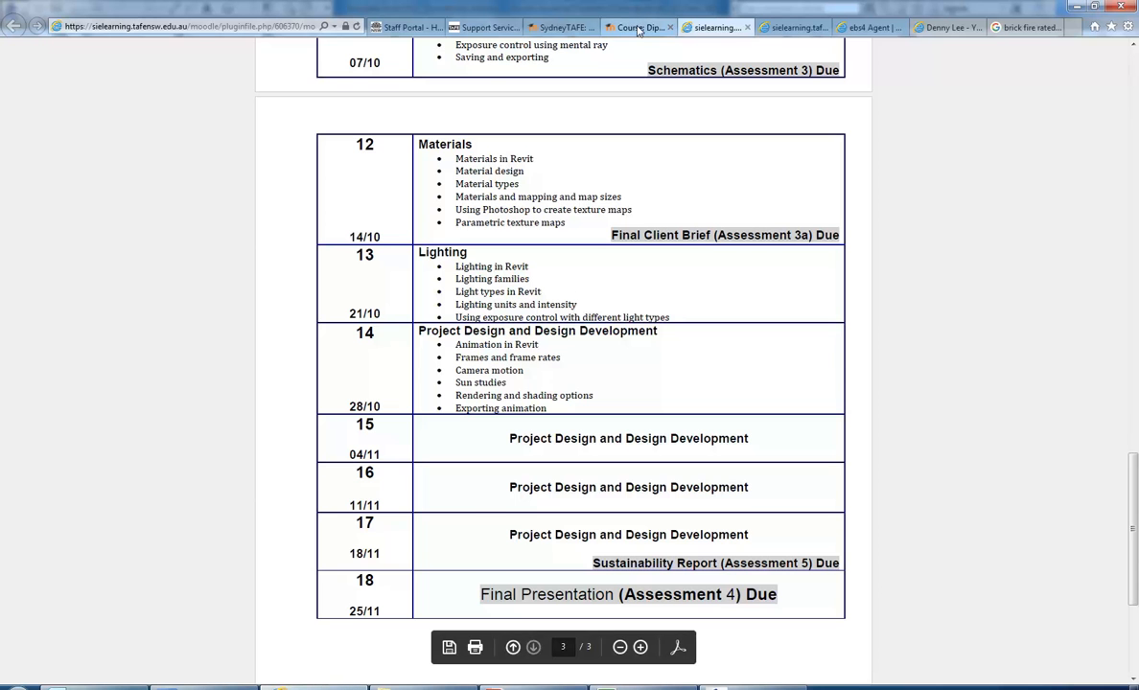
{"action": "left_click", "coordinate": [636, 28]}
{"action": "left_click", "coordinate": [868, 26]}
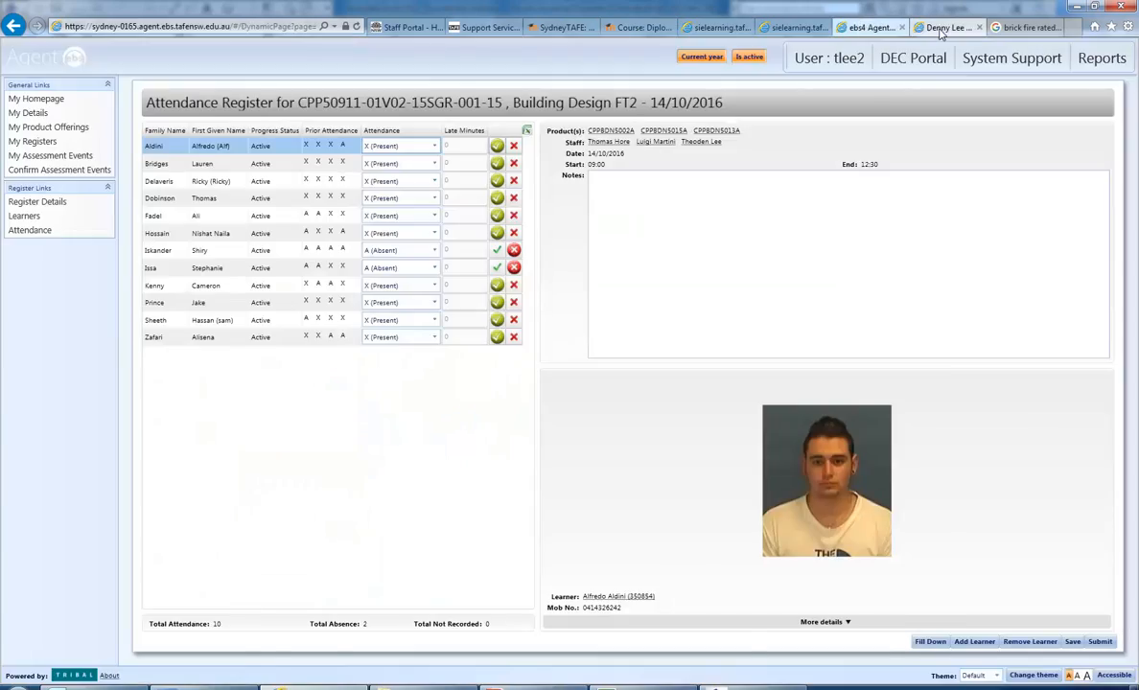
{"action": "left_click", "coordinate": [949, 27]}
Step: Look through the channel's older videos for Revit tutorials about materials
{"action": "left_click_drag", "start_coordinate": [1134, 93], "coordinate": [1134, 579]}
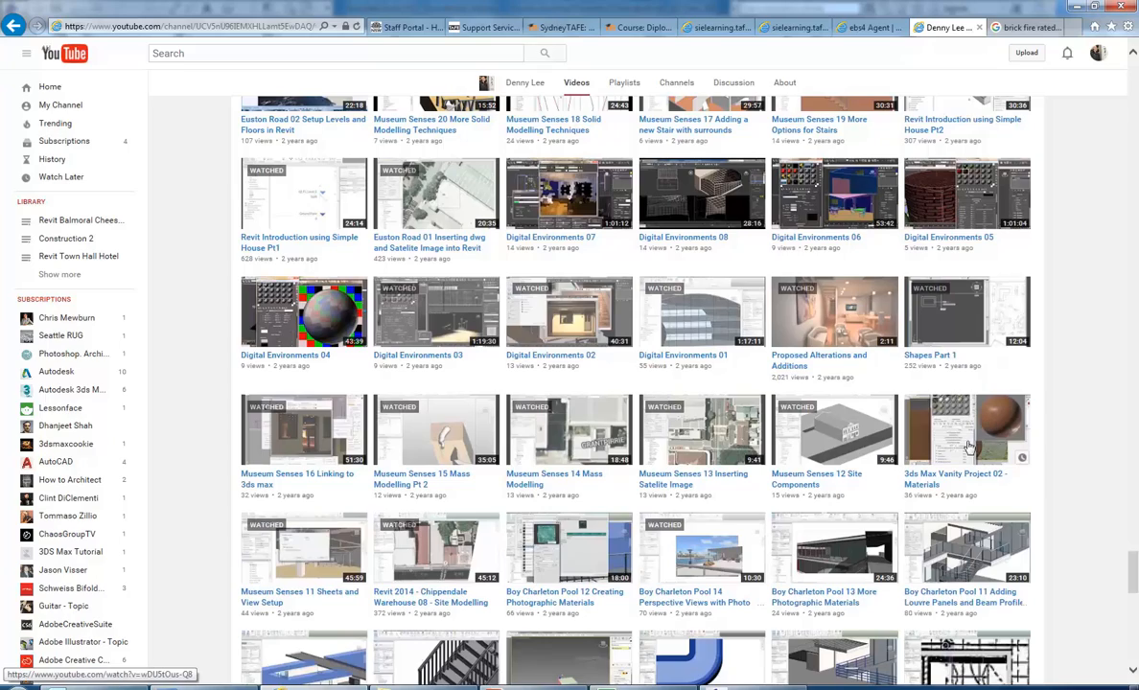
{"action": "scroll", "coordinate": [959, 441], "scroll_direction": "up", "scroll_amount": 15}
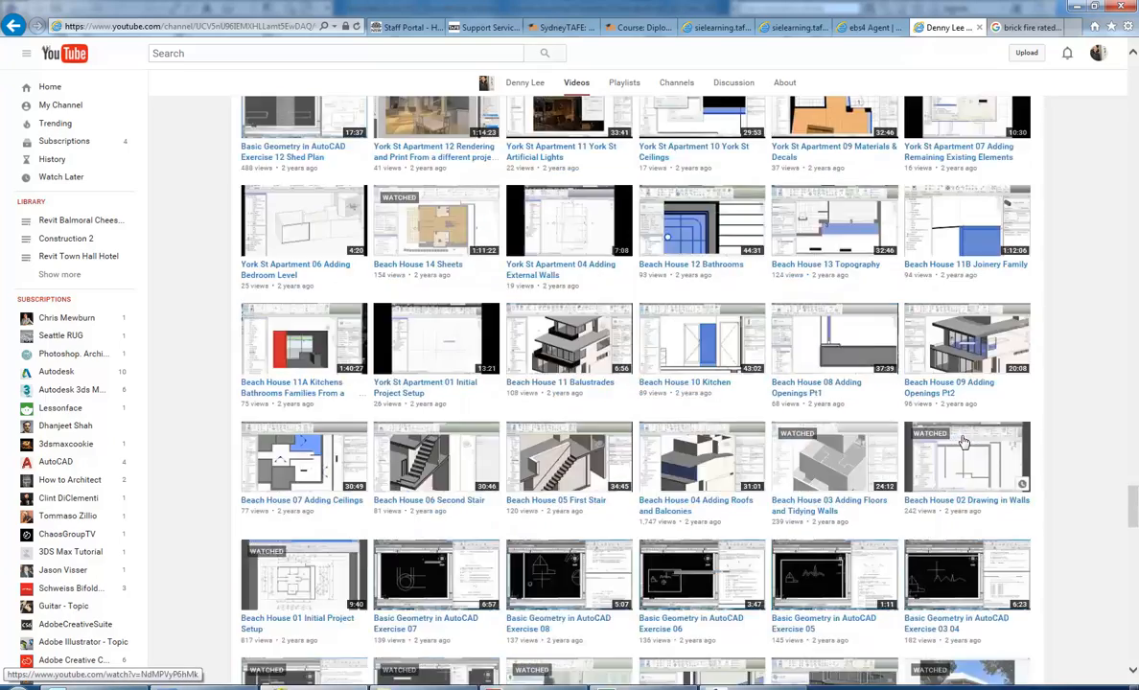
{"action": "scroll", "coordinate": [964, 441], "scroll_direction": "up", "scroll_amount": 10}
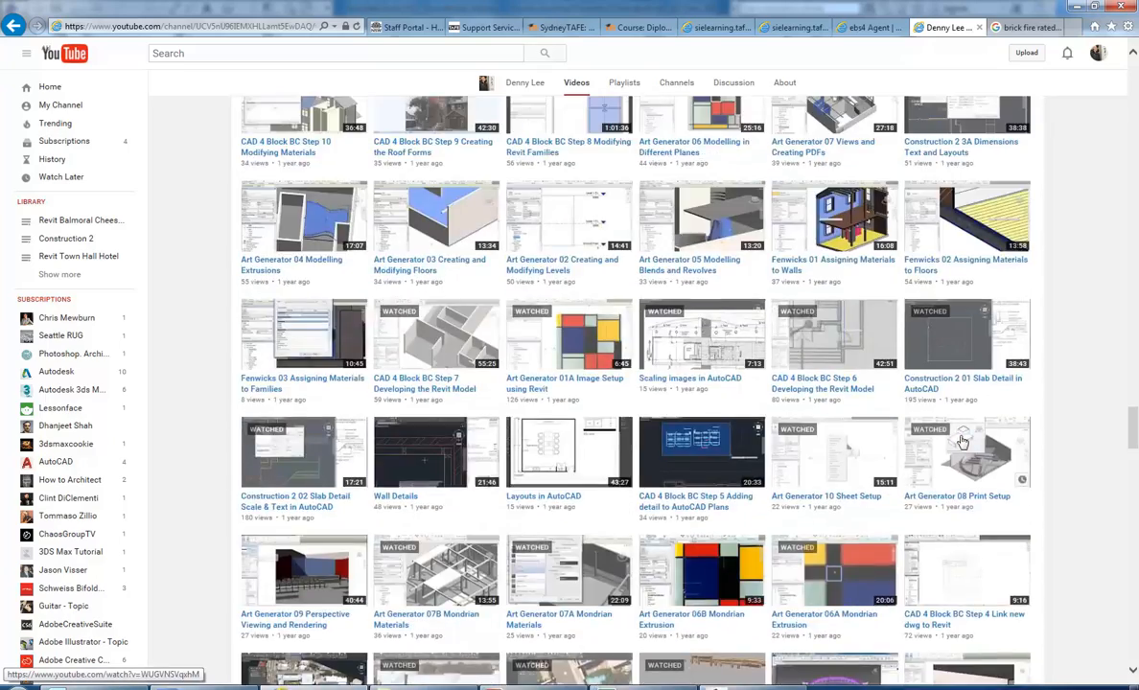
{"action": "scroll", "coordinate": [494, 285], "scroll_direction": "up", "scroll_amount": 5}
{"action": "scroll", "coordinate": [494, 285], "scroll_direction": "up", "scroll_amount": 15}
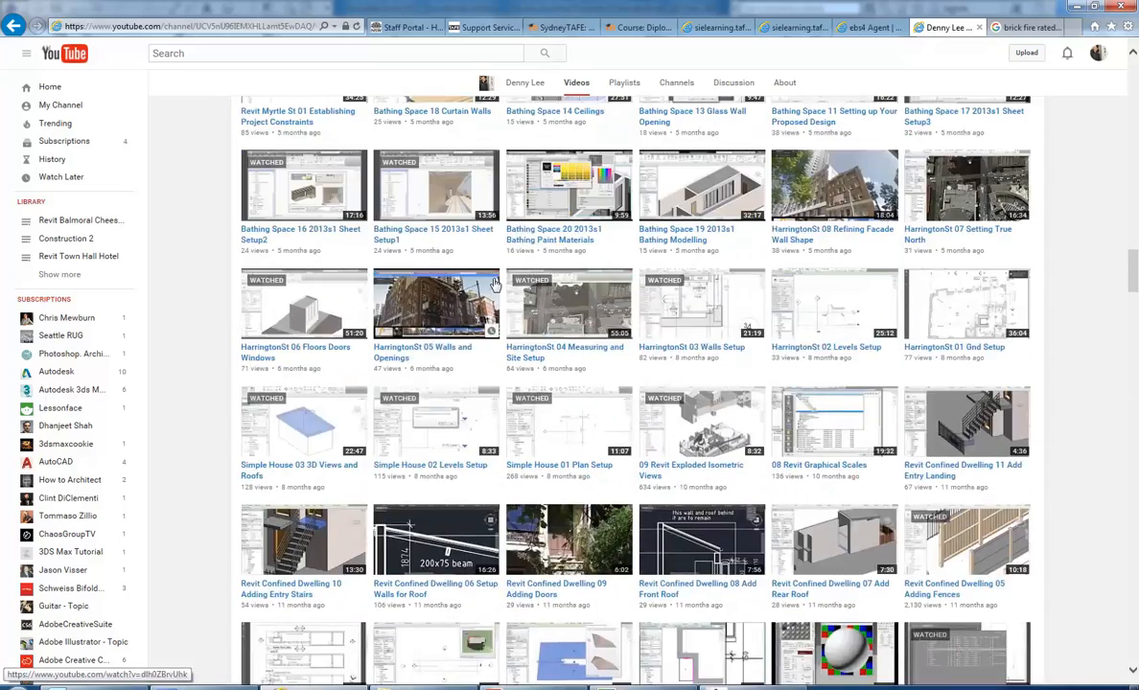
{"action": "scroll", "coordinate": [494, 285], "scroll_direction": "up", "scroll_amount": 2}
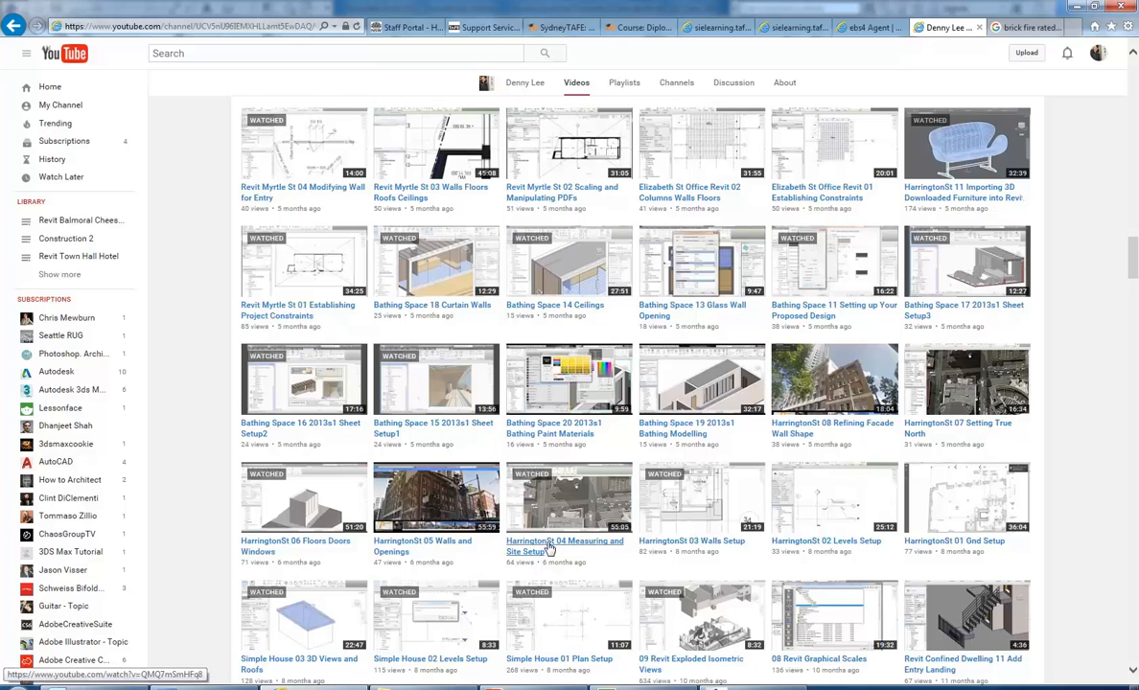
{"action": "scroll", "coordinate": [469, 422], "scroll_direction": "up", "scroll_amount": 5}
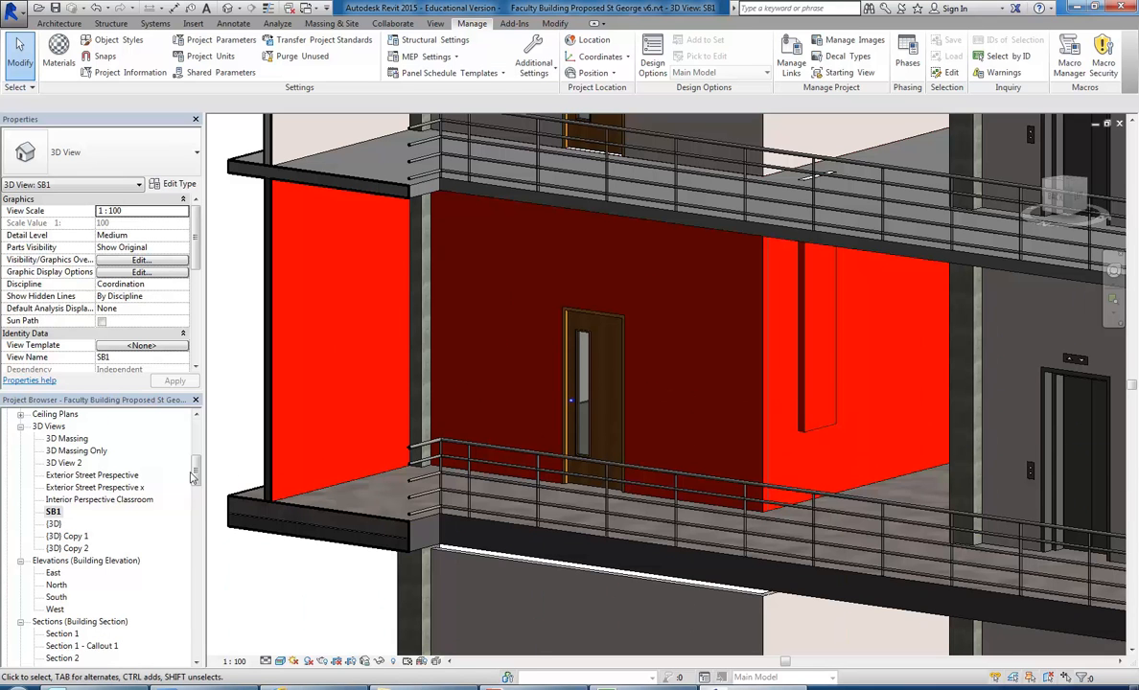
Step: Switch back to Revit and open the 04 Level 1 - Callout 1 floor plan
{"action": "scroll", "coordinate": [197, 440], "scroll_direction": "up", "scroll_amount": 5}
{"action": "left_click_drag", "start_coordinate": [196, 441], "coordinate": [198, 445]}
{"action": "left_click", "coordinate": [70, 466]}
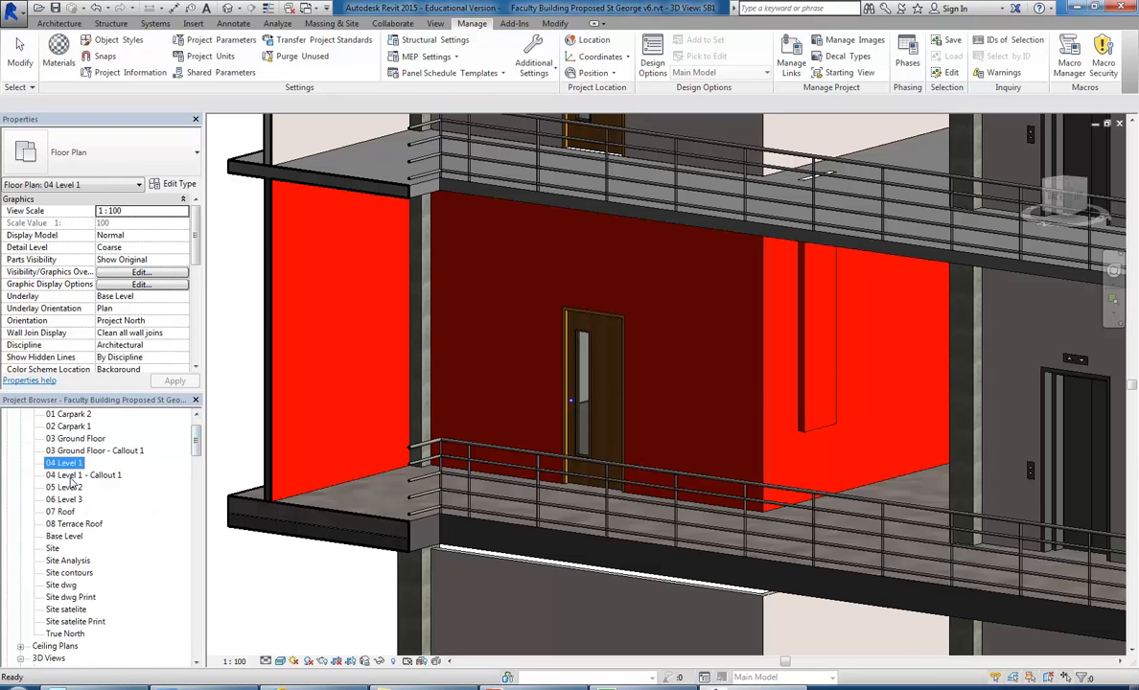
{"action": "double_click", "coordinate": [76, 475]}
Step: Examine how the Generic 300mm walls meet the concrete corner column in the callout plan
{"action": "scroll", "coordinate": [534, 405], "scroll_direction": "down", "scroll_amount": 3}
{"action": "scroll", "coordinate": [506, 390], "scroll_direction": "down", "scroll_amount": 2}
{"action": "middle_click_drag", "start_coordinate": [471, 395], "coordinate": [701, 339]}
{"action": "middle_click_drag", "start_coordinate": [633, 375], "coordinate": [583, 409]}
{"action": "left_click", "coordinate": [447, 416]}
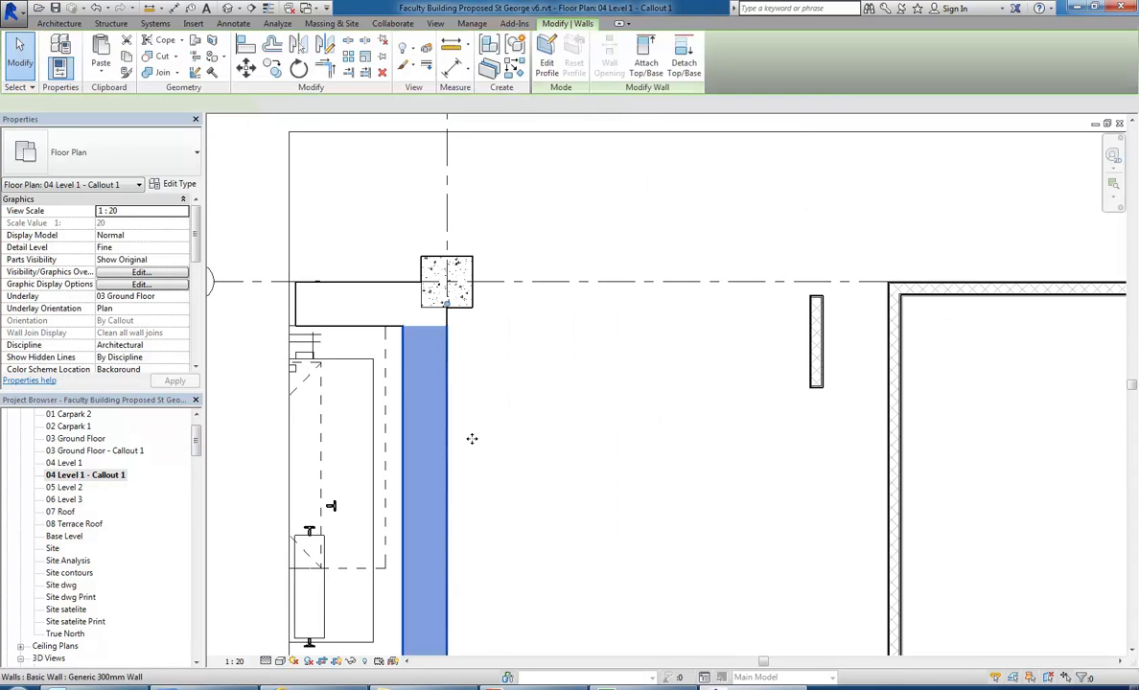
{"action": "scroll", "coordinate": [419, 409], "scroll_direction": "up", "scroll_amount": 3}
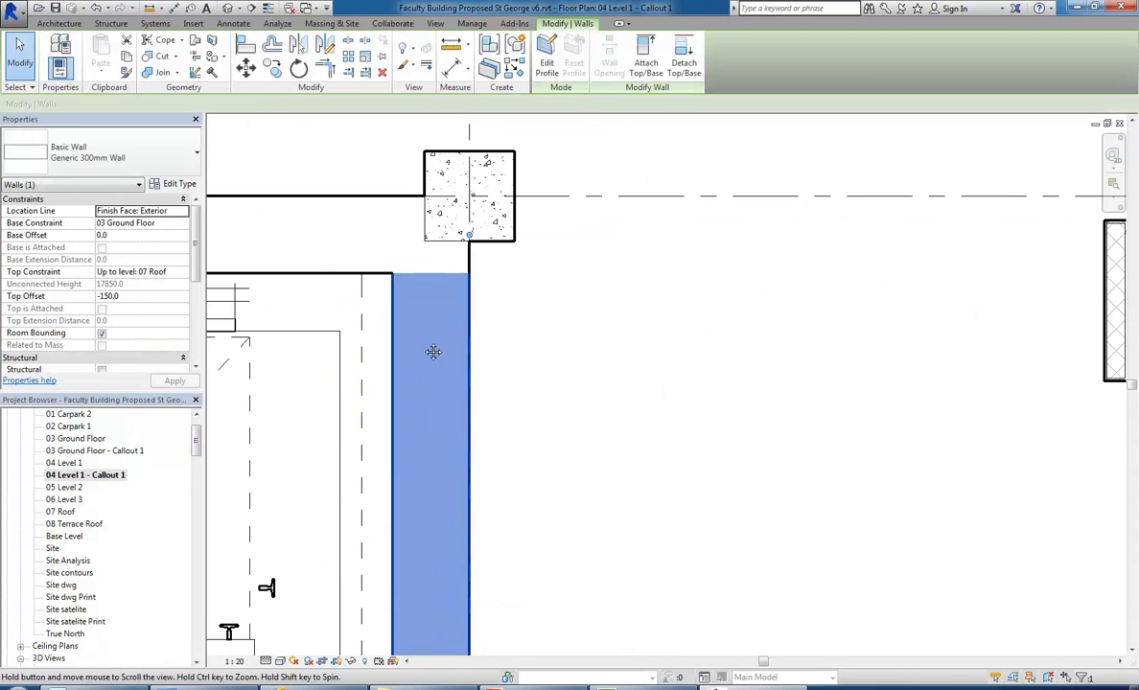
{"action": "middle_click_drag", "start_coordinate": [436, 324], "coordinate": [429, 363]}
{"action": "left_click", "coordinate": [511, 376]}
{"action": "scroll", "coordinate": [356, 252], "scroll_direction": "up", "scroll_amount": 1}
{"action": "middle_click_drag", "start_coordinate": [361, 254], "coordinate": [342, 247]}
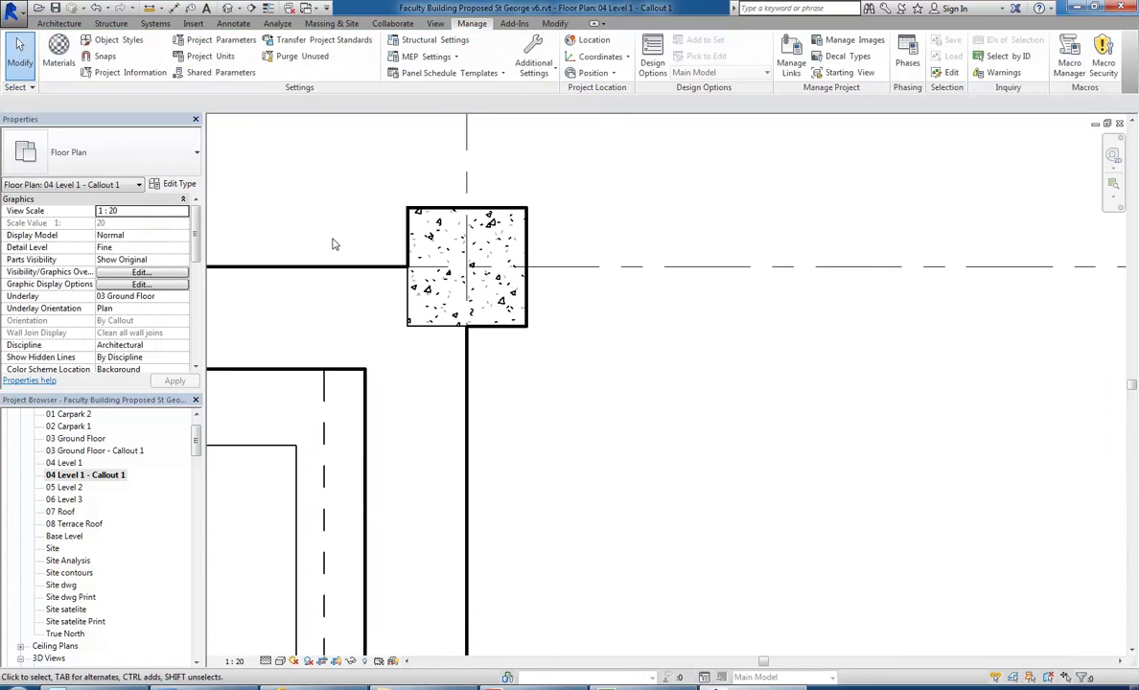
{"action": "scroll", "coordinate": [332, 244], "scroll_direction": "down", "scroll_amount": 1}
{"action": "scroll", "coordinate": [382, 226], "scroll_direction": "down", "scroll_amount": 3}
{"action": "scroll", "coordinate": [392, 245], "scroll_direction": "up", "scroll_amount": 4}
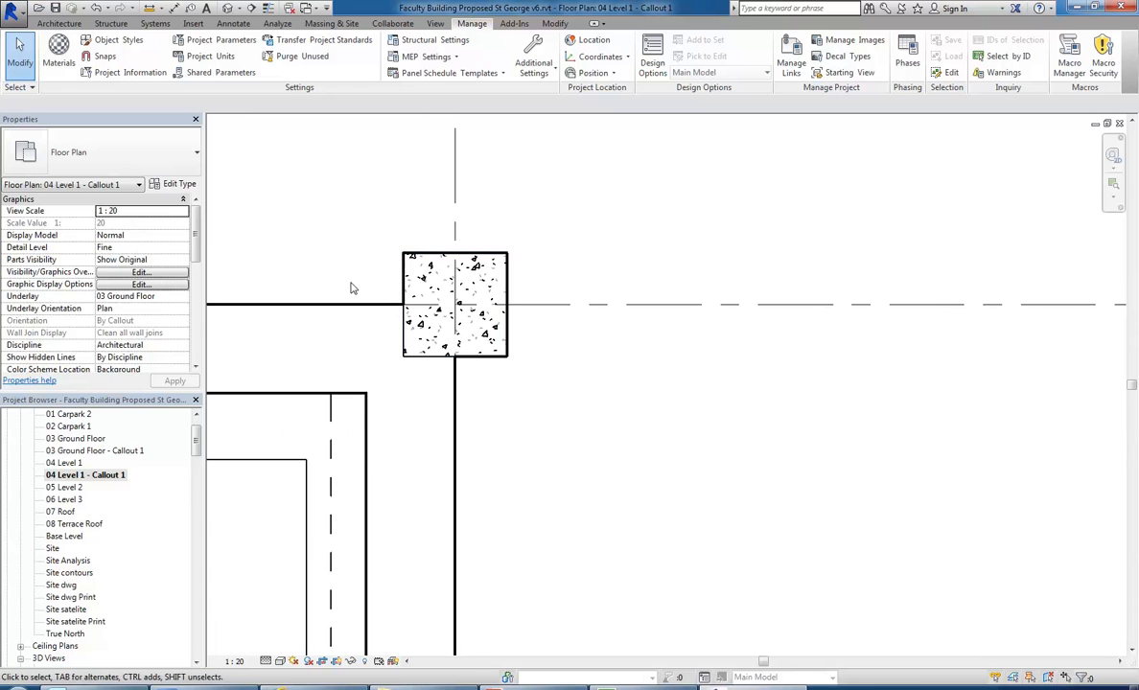
{"action": "scroll", "coordinate": [369, 295], "scroll_direction": "up", "scroll_amount": 2}
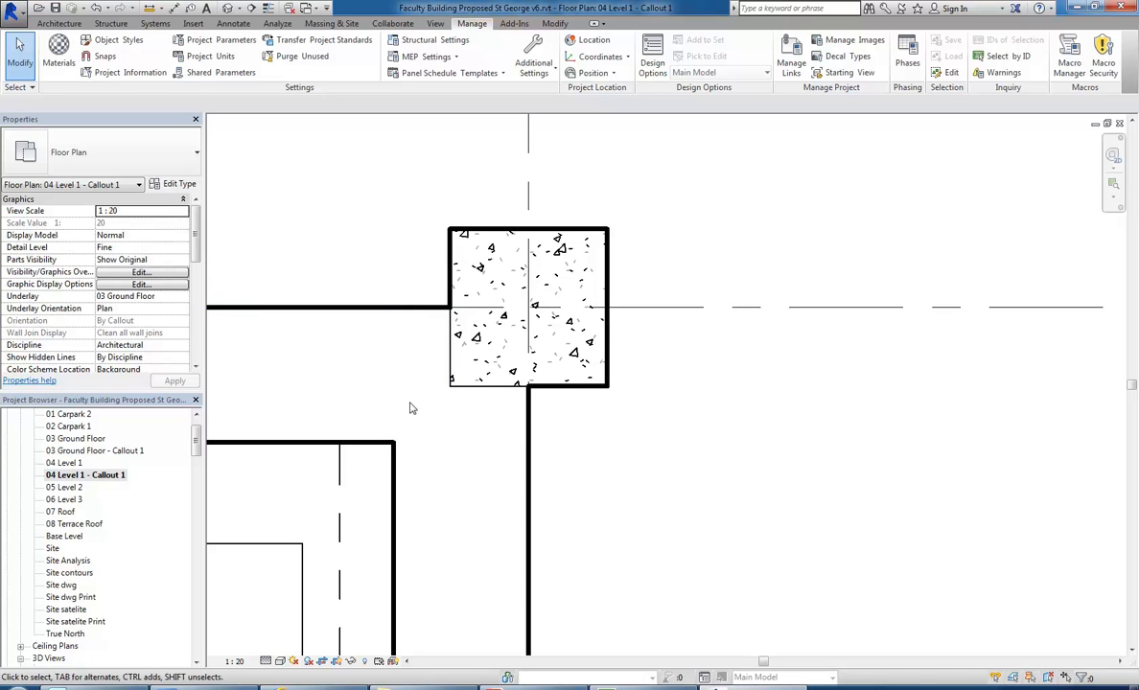
Step: Examine the stud wall layers where they end against the 350 x 350mm concrete column
{"action": "scroll", "coordinate": [836, 399], "scroll_direction": "down", "scroll_amount": 6}
{"action": "middle_click_drag", "start_coordinate": [997, 398], "coordinate": [633, 398]}
{"action": "scroll", "coordinate": [872, 392], "scroll_direction": "up", "scroll_amount": 1}
{"action": "middle_click_drag", "start_coordinate": [872, 391], "coordinate": [585, 387]}
{"action": "scroll", "coordinate": [1026, 389], "scroll_direction": "down", "scroll_amount": 1}
{"action": "middle_click_drag", "start_coordinate": [1025, 388], "coordinate": [603, 389]}
{"action": "middle_click_drag", "start_coordinate": [936, 356], "coordinate": [430, 386]}
{"action": "scroll", "coordinate": [560, 418], "scroll_direction": "up", "scroll_amount": 4}
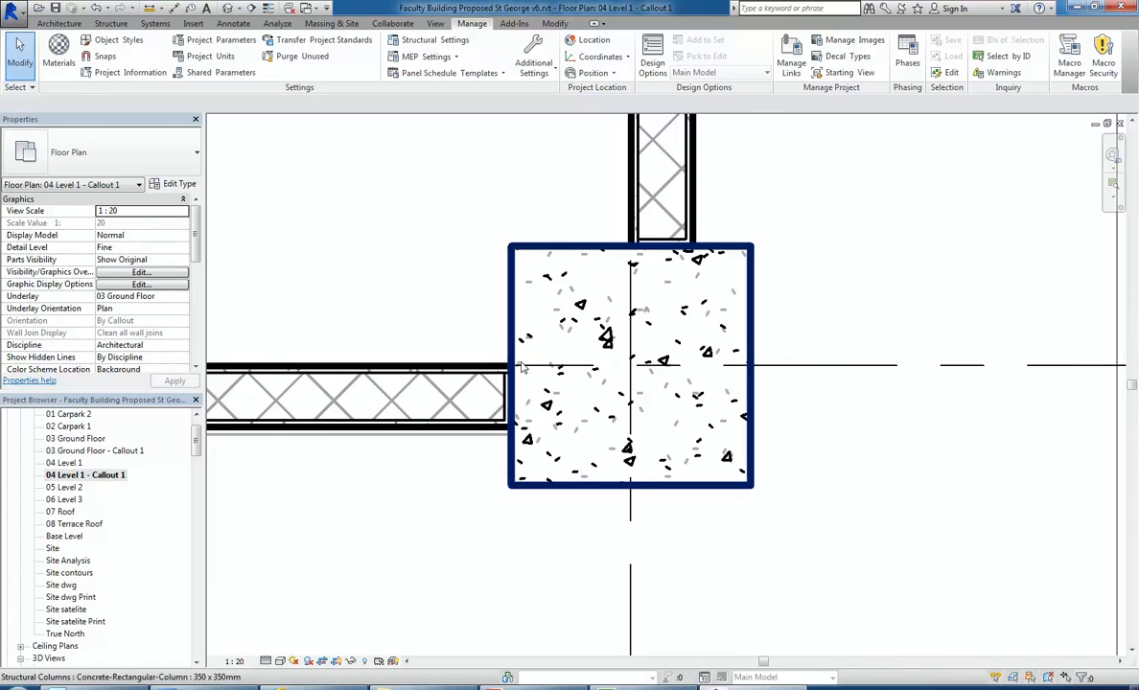
{"action": "scroll", "coordinate": [527, 374], "scroll_direction": "up", "scroll_amount": 2}
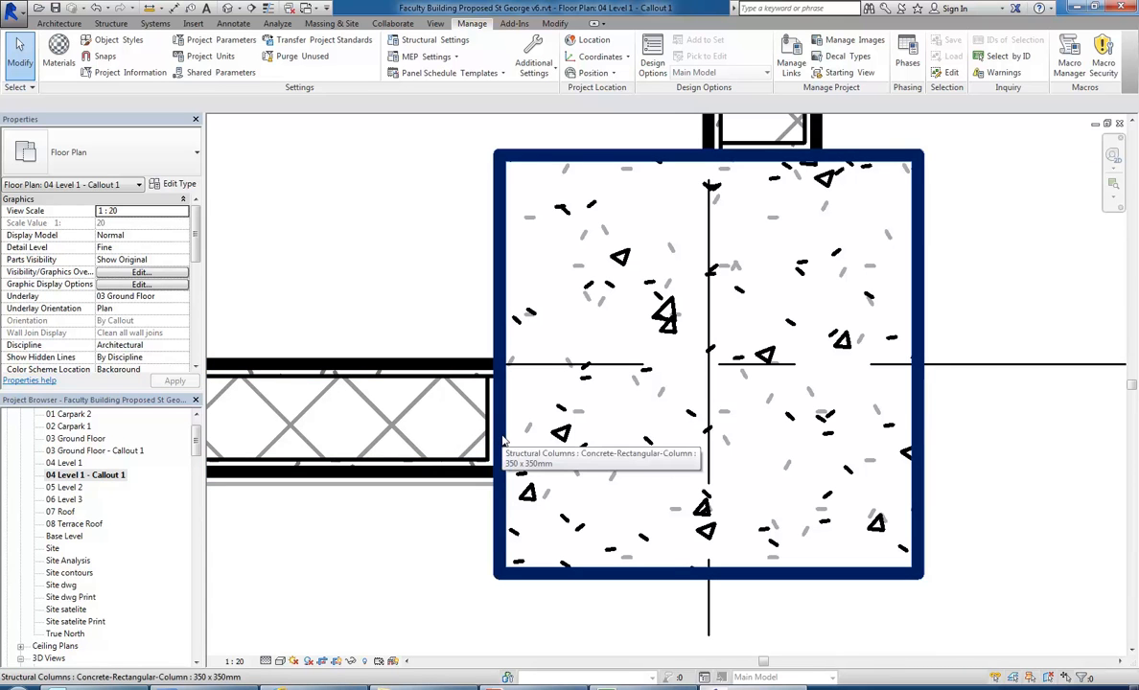
Step: Turn off Wrapping at Ends in the type properties of the Stud steel - 90 wall that meets the column
{"action": "left_click", "coordinate": [456, 472]}
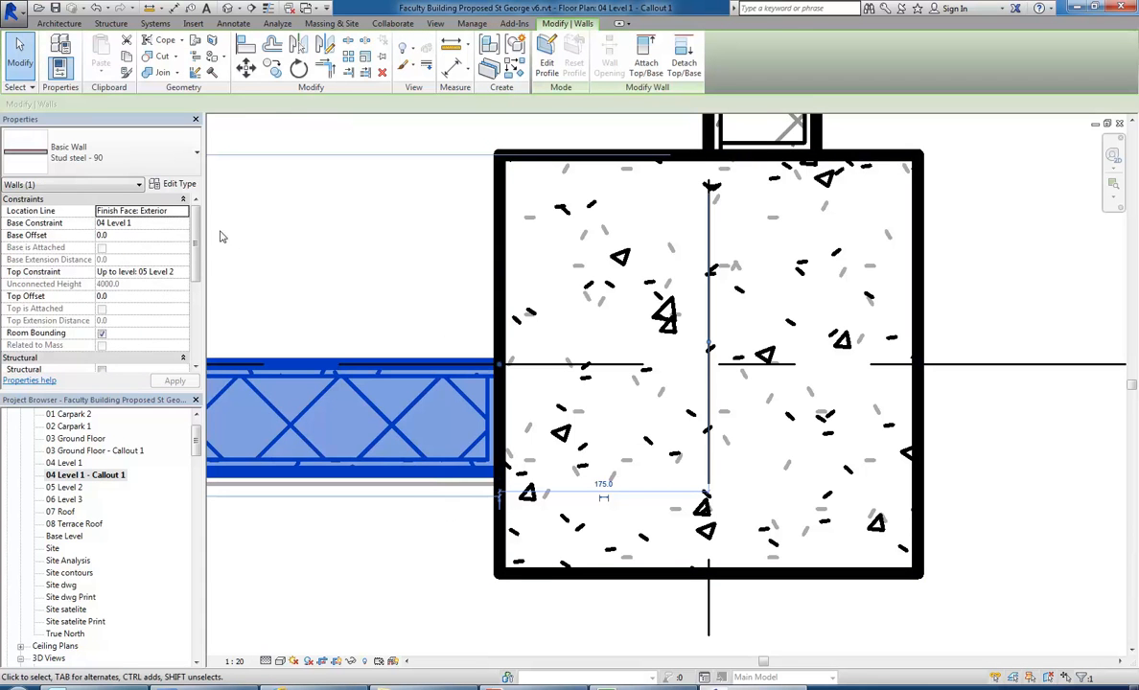
{"action": "left_click", "coordinate": [178, 184]}
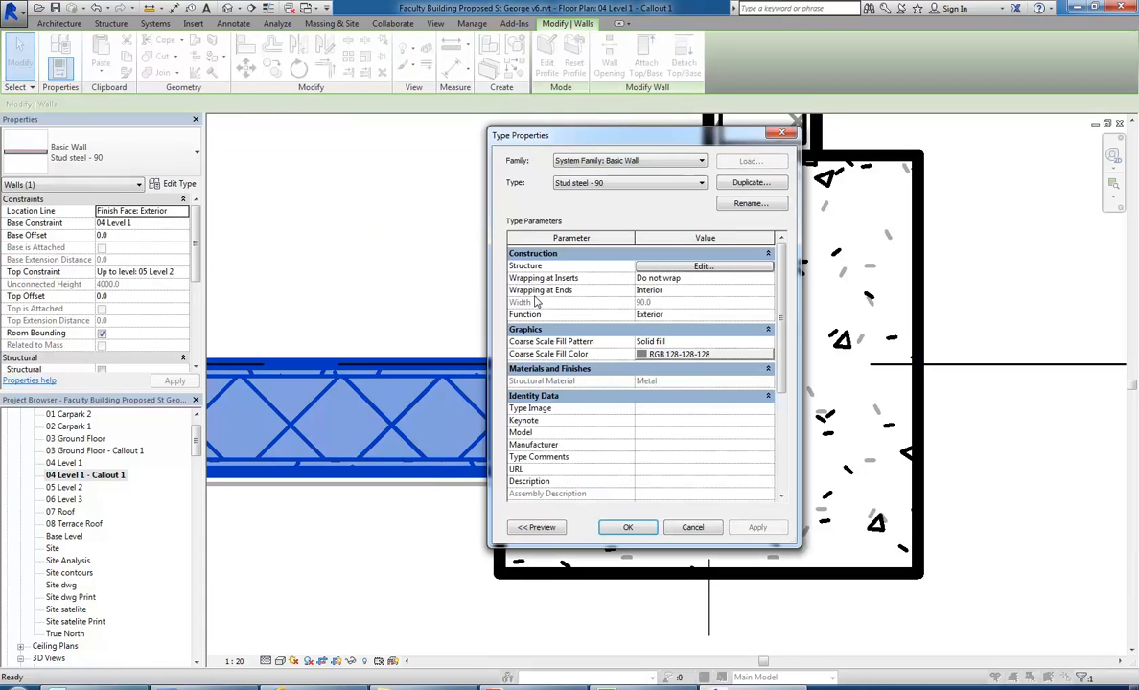
{"action": "left_click", "coordinate": [768, 291]}
{"action": "left_click", "coordinate": [768, 292]}
{"action": "left_click", "coordinate": [767, 291]}
{"action": "left_click", "coordinate": [662, 303]}
{"action": "left_click", "coordinate": [625, 528]}
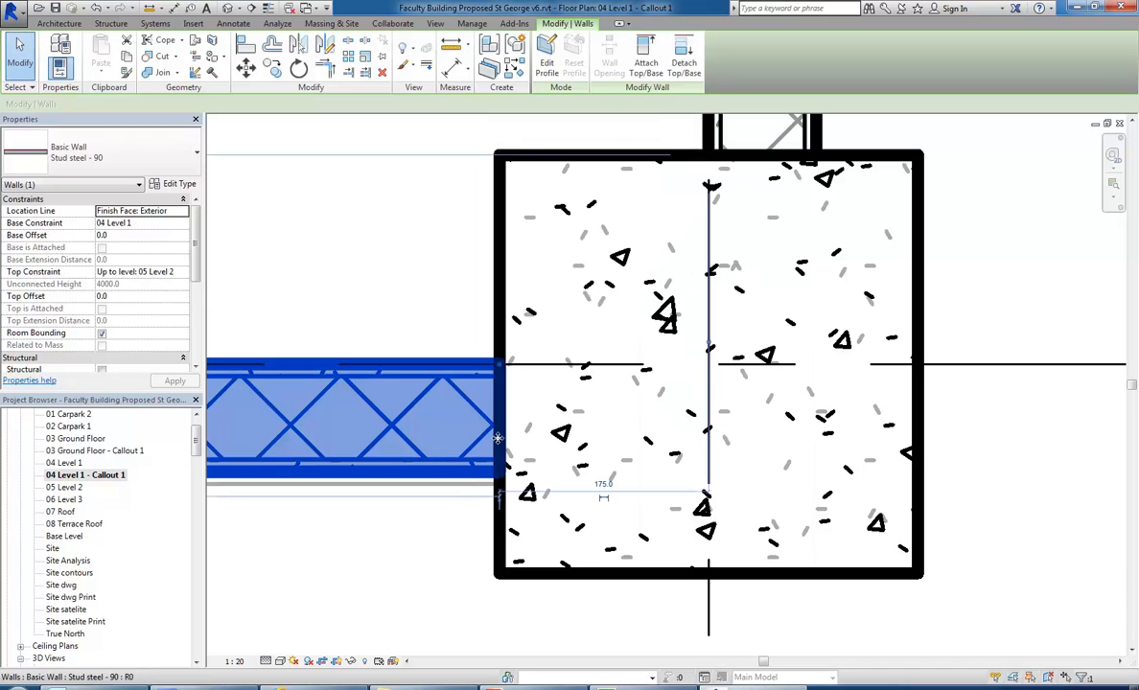
{"action": "left_click", "coordinate": [411, 276]}
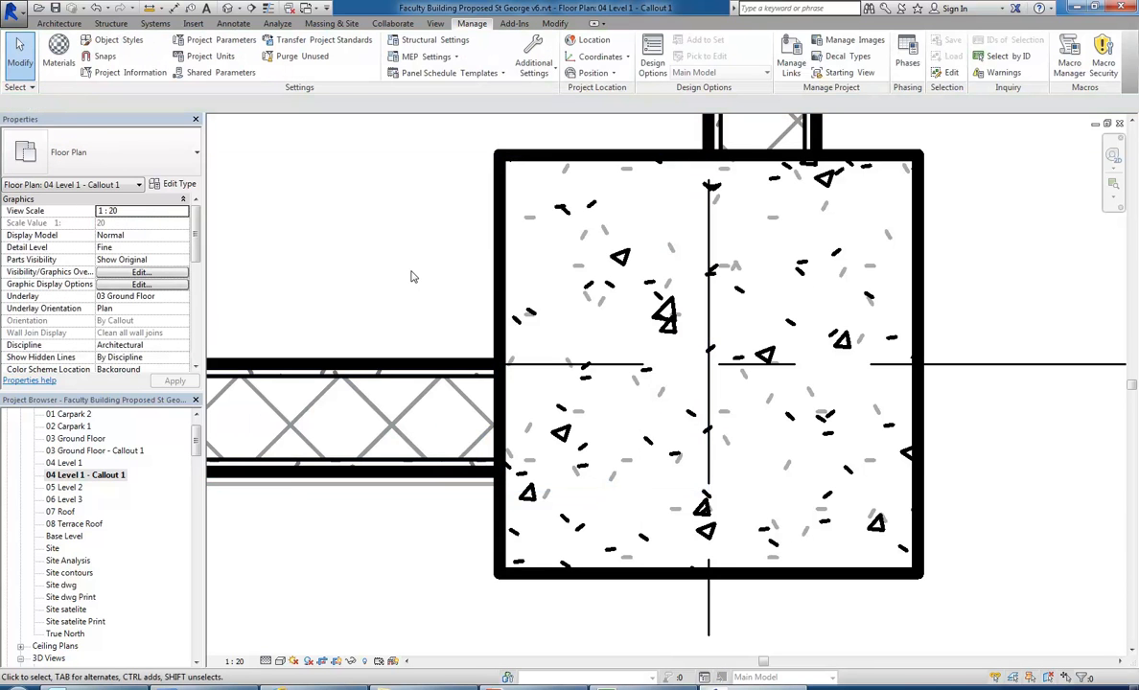
{"action": "middle_click_drag", "start_coordinate": [411, 277], "coordinate": [394, 272]}
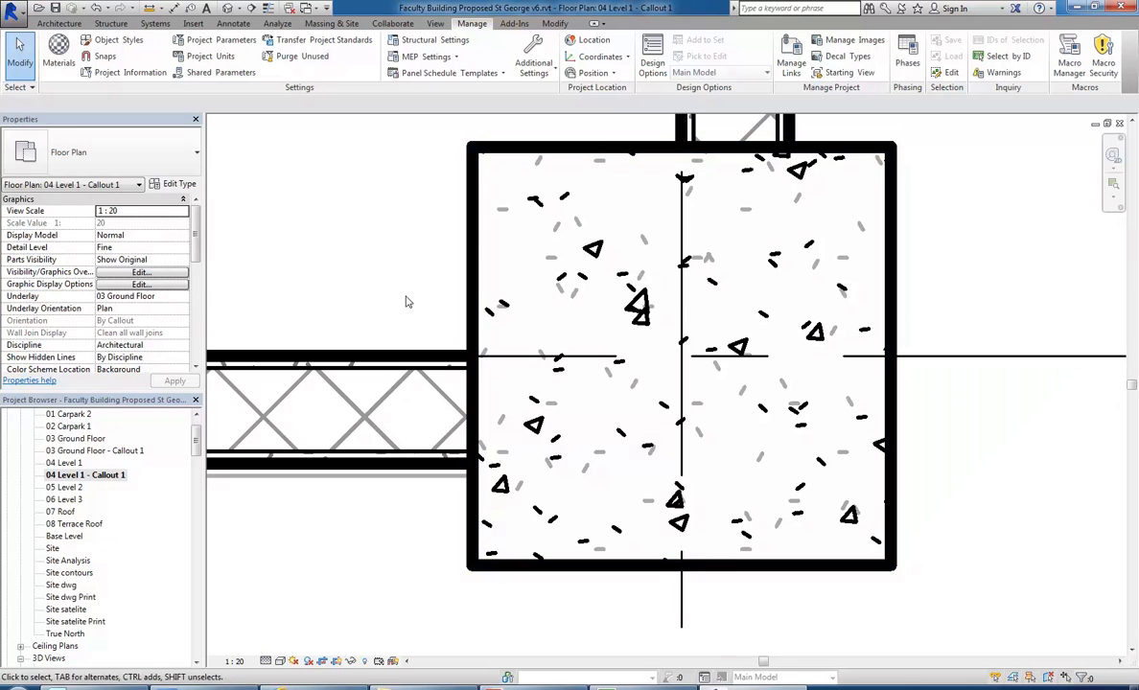
Step: Join the geometry of both Stud steel - 90 walls with the 350 x 350mm concrete column
{"action": "left_click", "coordinate": [553, 25]}
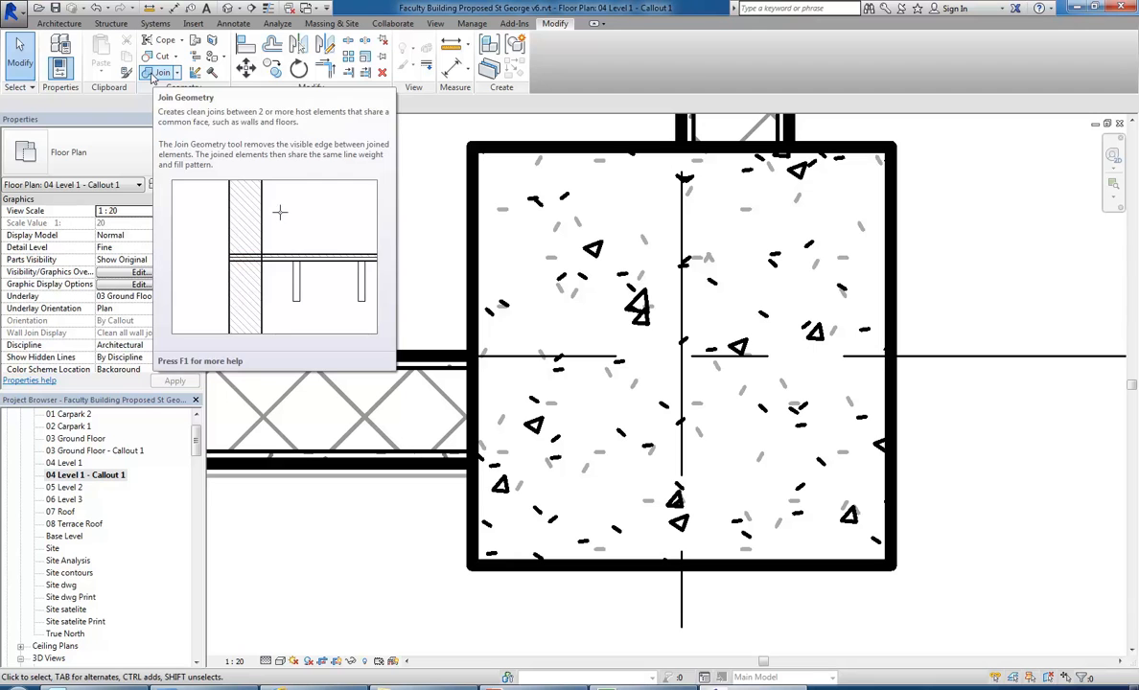
{"action": "left_click", "coordinate": [157, 73]}
{"action": "left_click", "coordinate": [385, 362]}
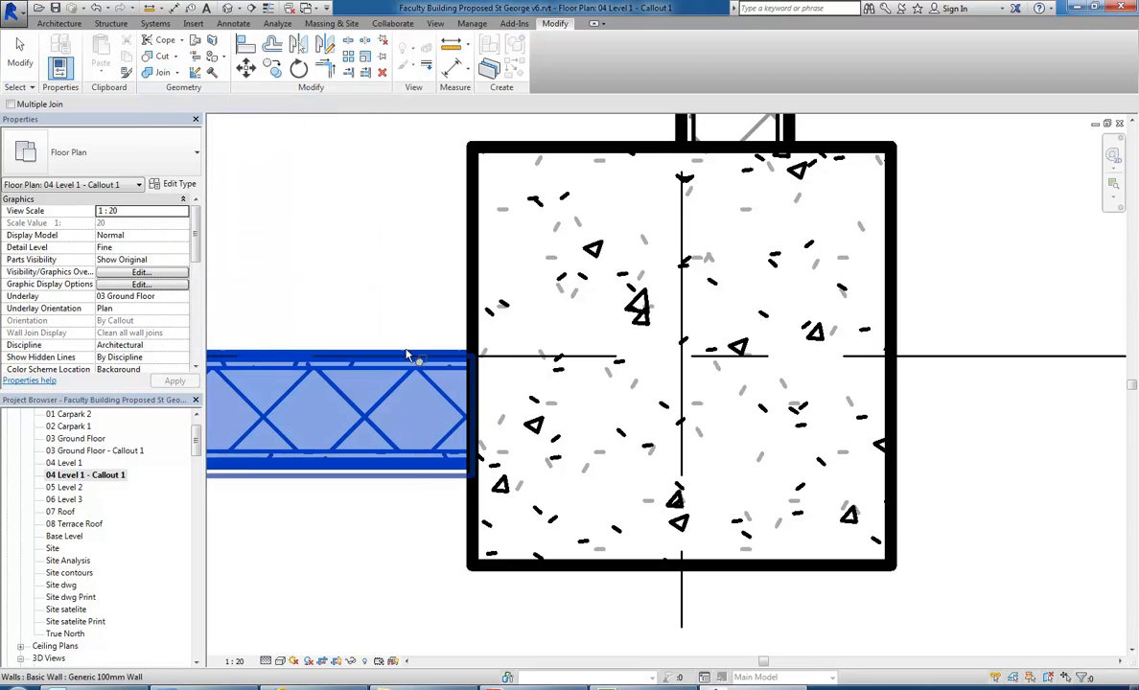
{"action": "left_click", "coordinate": [473, 469]}
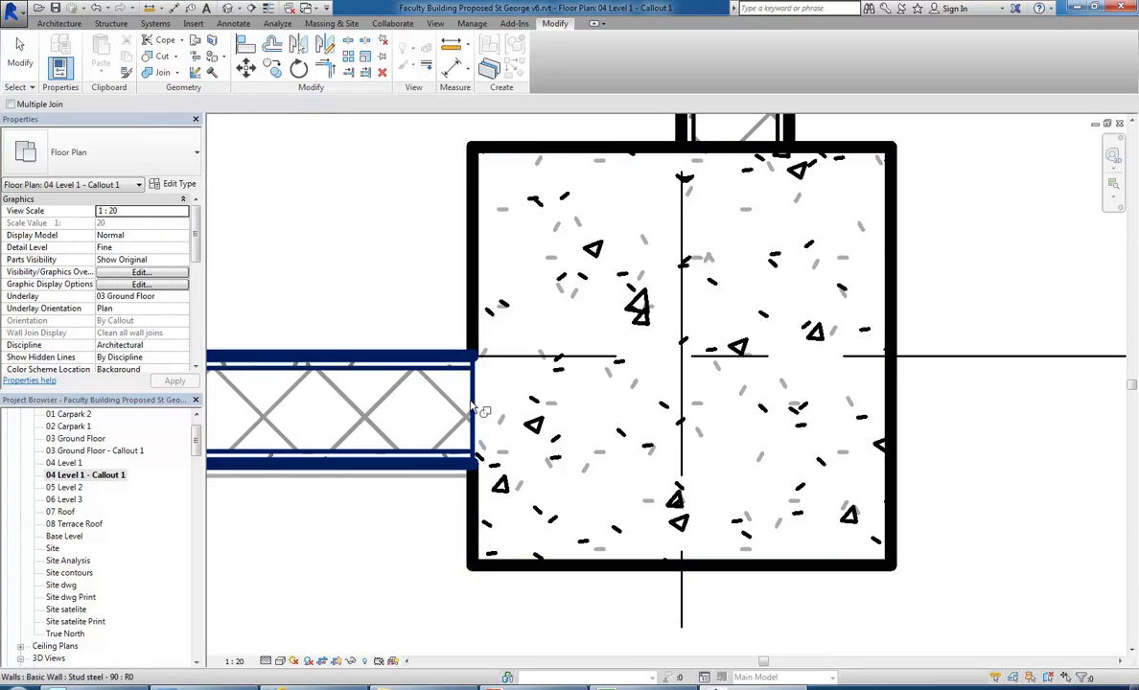
{"action": "scroll", "coordinate": [422, 275], "scroll_direction": "down", "scroll_amount": 2}
{"action": "middle_click_drag", "start_coordinate": [422, 275], "coordinate": [401, 423]}
{"action": "scroll", "coordinate": [401, 423], "scroll_direction": "up", "scroll_amount": 1}
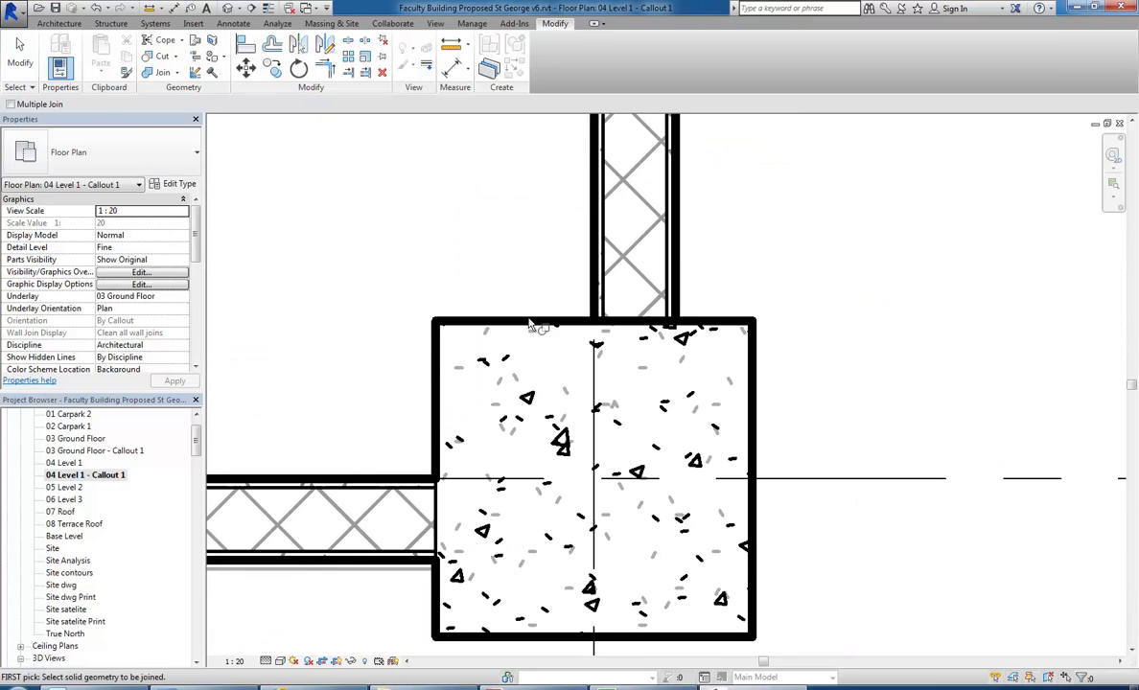
{"action": "left_click", "coordinate": [596, 307]}
{"action": "left_click", "coordinate": [580, 325]}
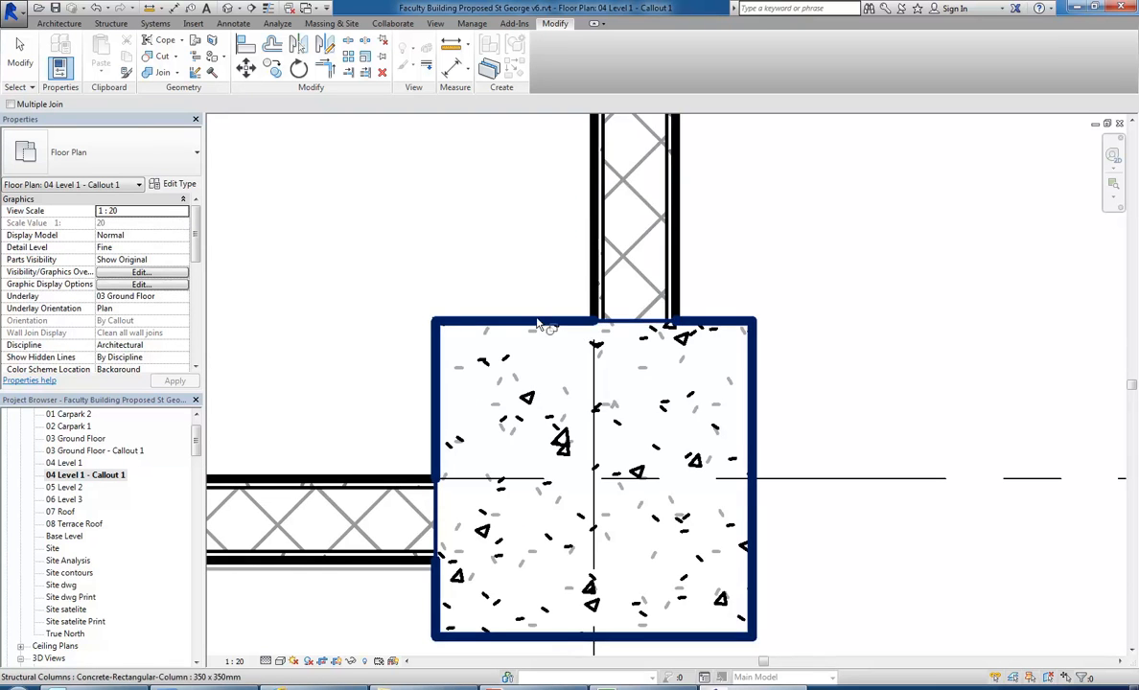
{"action": "middle_click_drag", "start_coordinate": [450, 286], "coordinate": [500, 254]}
{"action": "right_click", "coordinate": [385, 220]}
{"action": "left_click", "coordinate": [420, 230]}
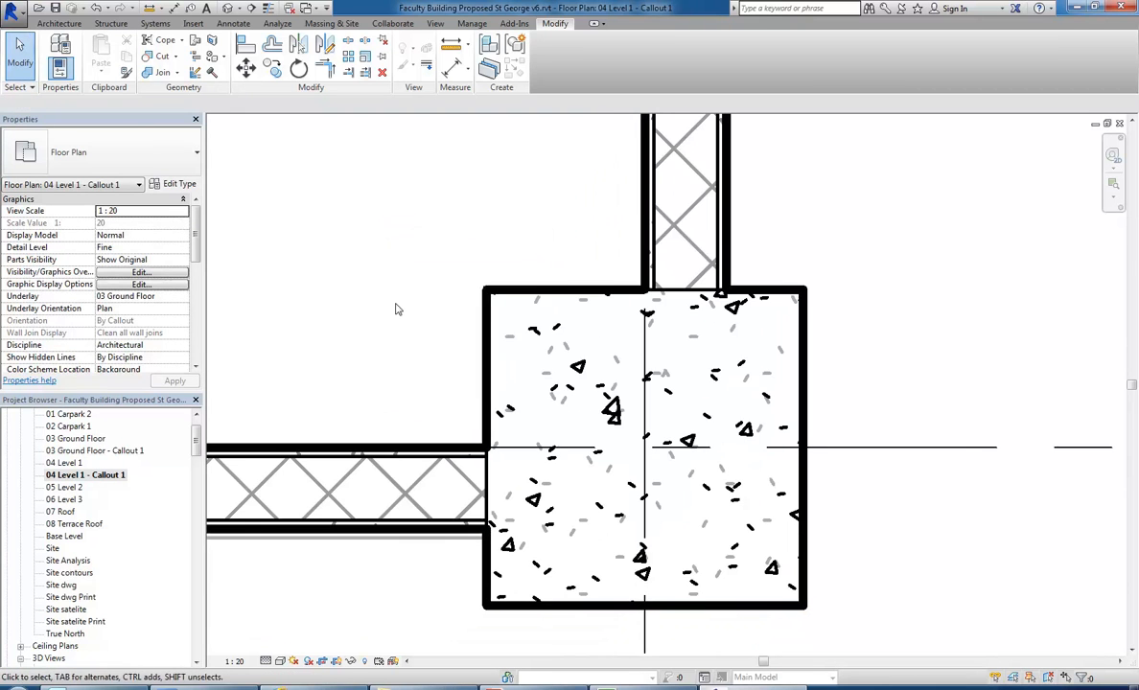
Step: Set the callout plan's detail level to Coarse
{"action": "left_click", "coordinate": [279, 661]}
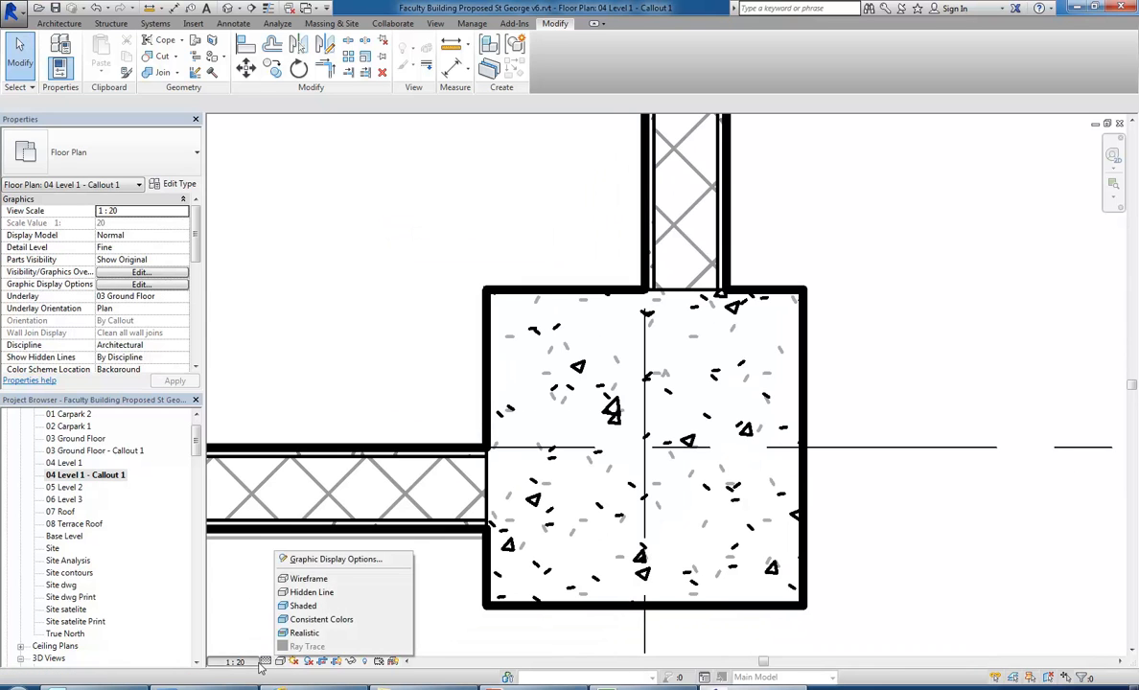
{"action": "left_click", "coordinate": [234, 661]}
{"action": "left_click", "coordinate": [265, 662]}
{"action": "left_click", "coordinate": [280, 619]}
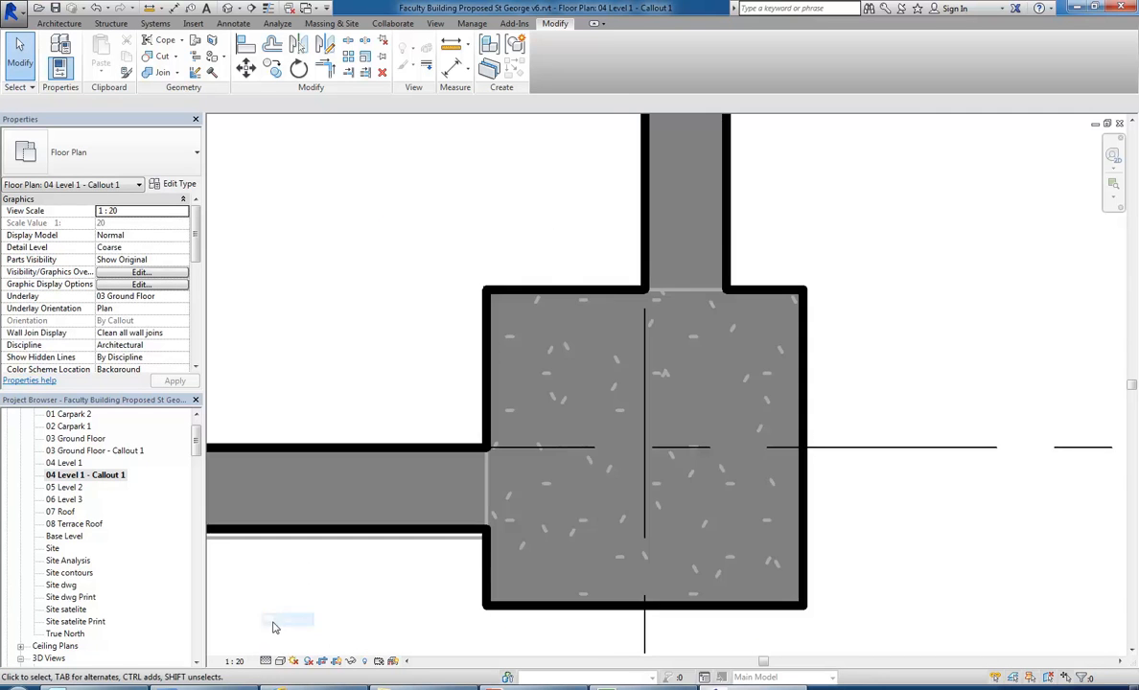
Step: Unjoin the geometry of both stud walls from the concrete column
{"action": "scroll", "coordinate": [332, 408], "scroll_direction": "down", "scroll_amount": 2}
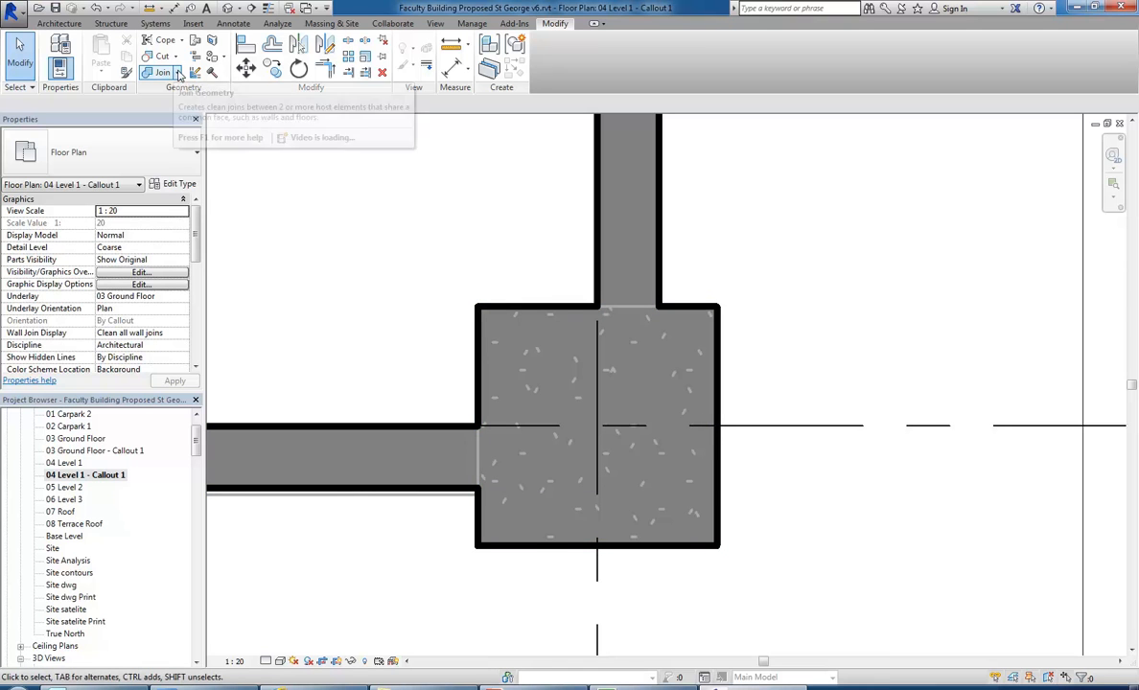
{"action": "left_click", "coordinate": [176, 73]}
{"action": "left_click", "coordinate": [178, 121]}
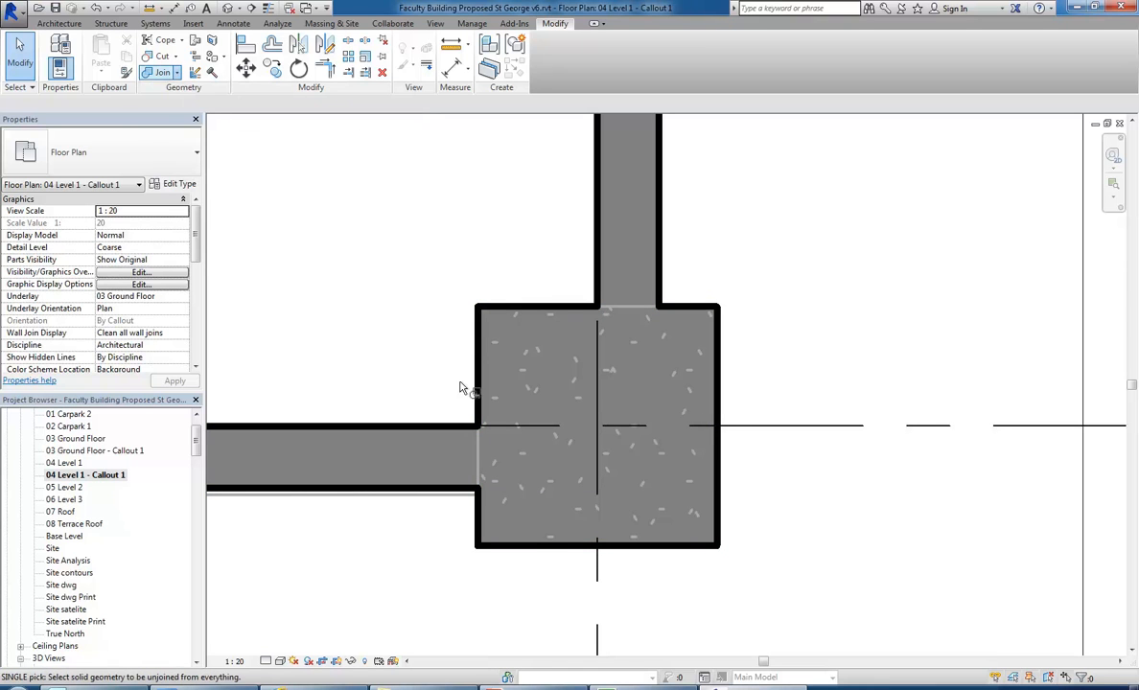
{"action": "left_click", "coordinate": [438, 433]}
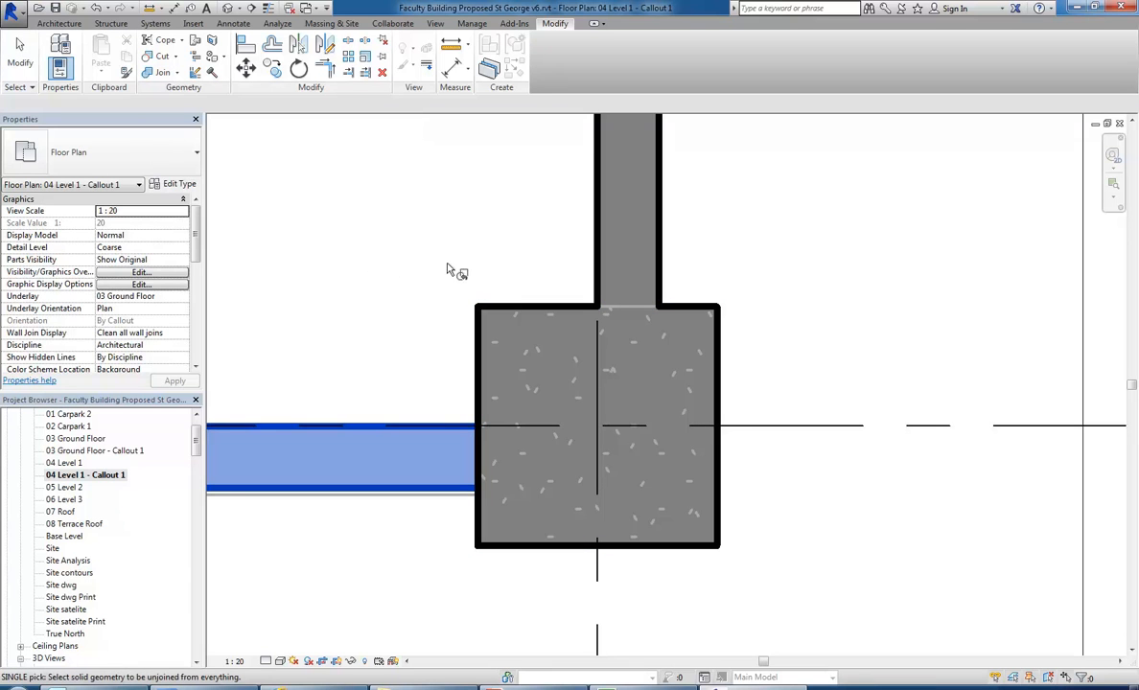
{"action": "left_click", "coordinate": [598, 283]}
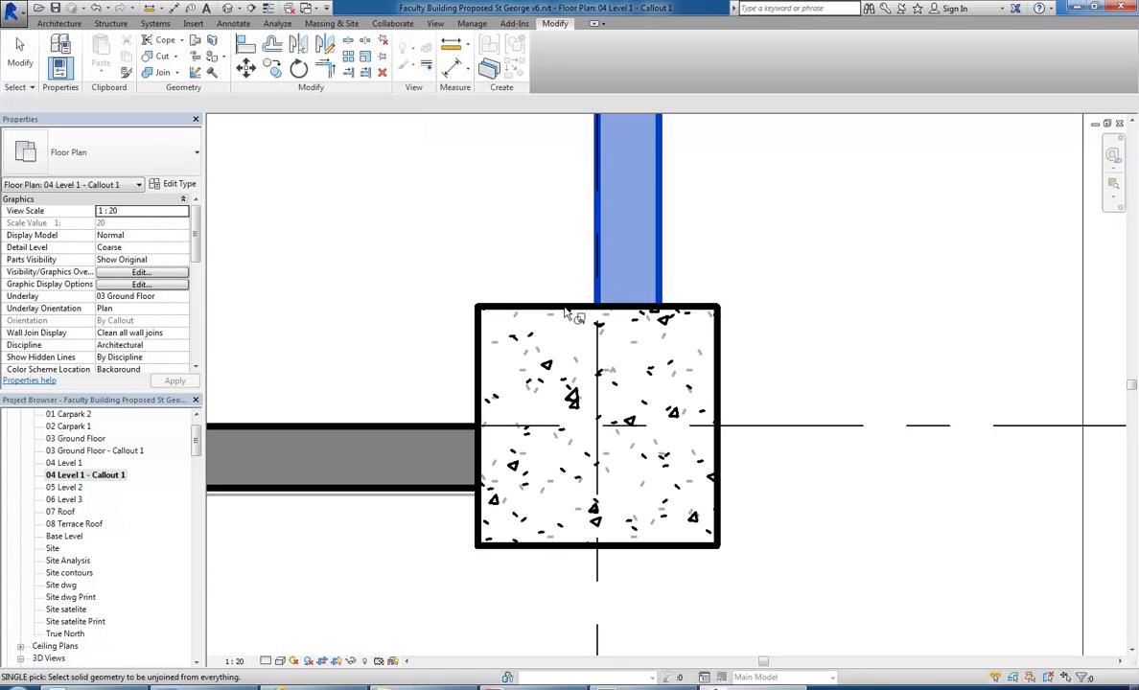
{"action": "right_click", "coordinate": [393, 204]}
{"action": "left_click", "coordinate": [445, 225]}
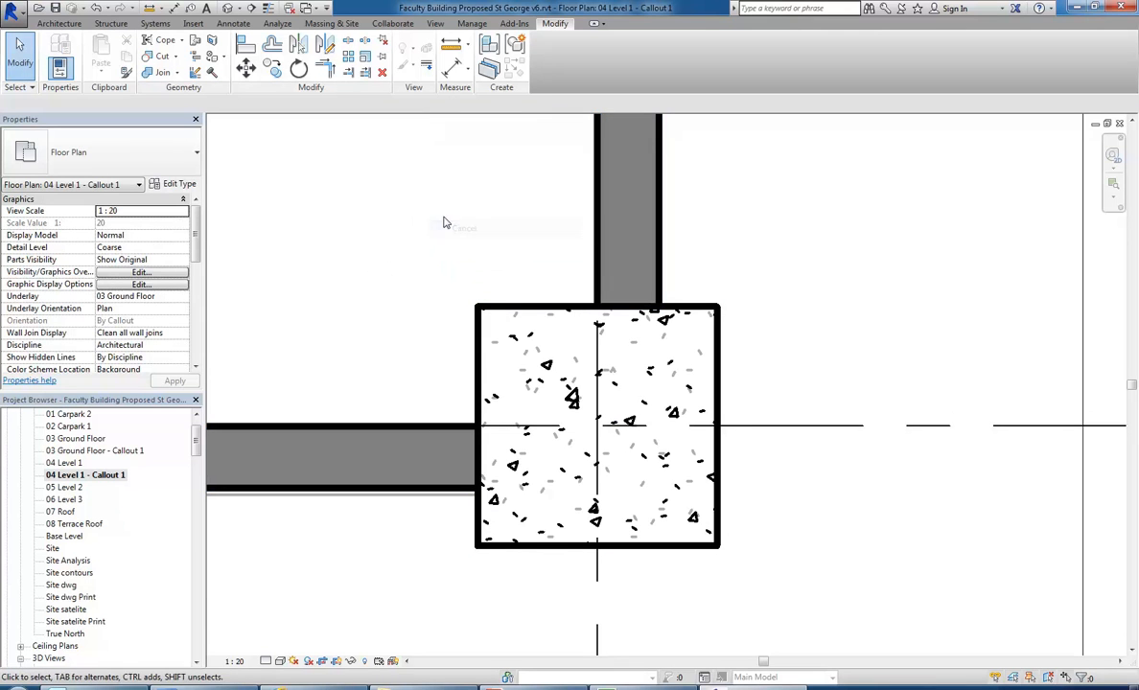
Step: Check the concrete column's type properties for a coarse scale fill setting
{"action": "left_click", "coordinate": [508, 373]}
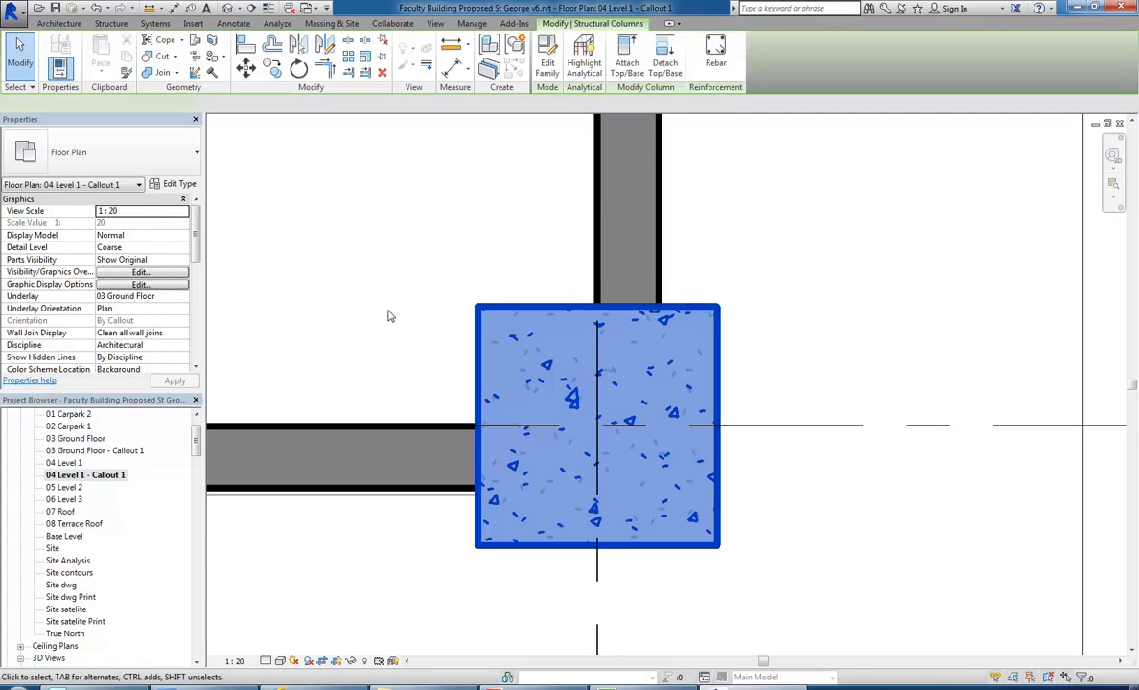
{"action": "left_click", "coordinate": [156, 183]}
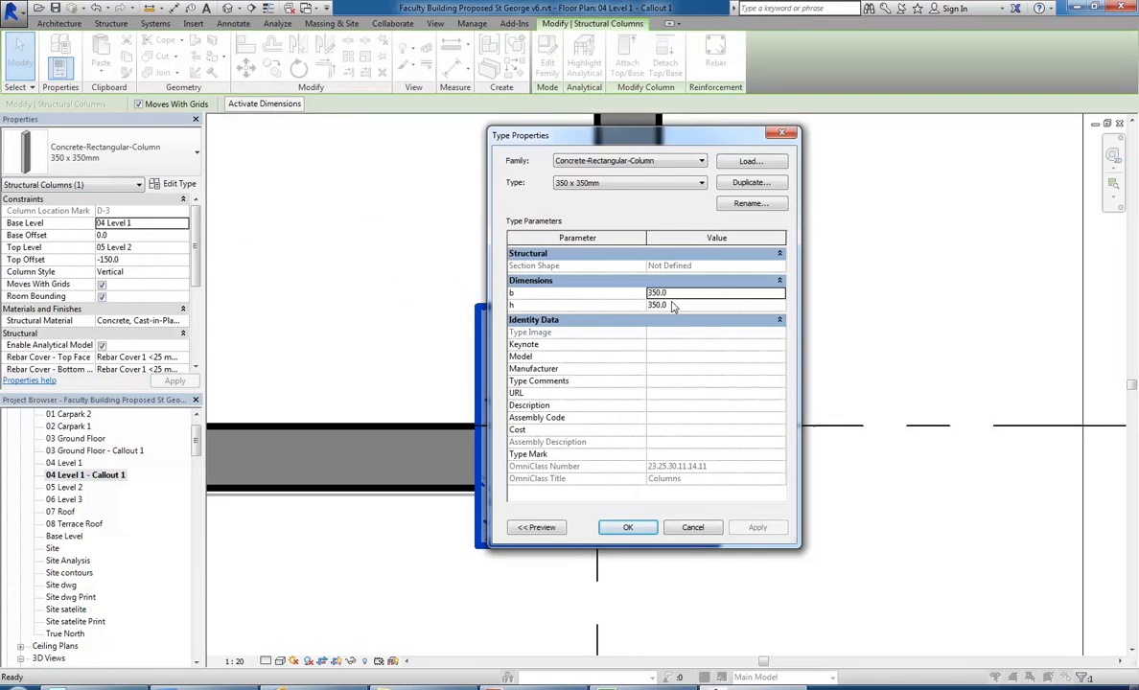
{"action": "left_click", "coordinate": [628, 528]}
{"action": "left_click", "coordinate": [442, 374]}
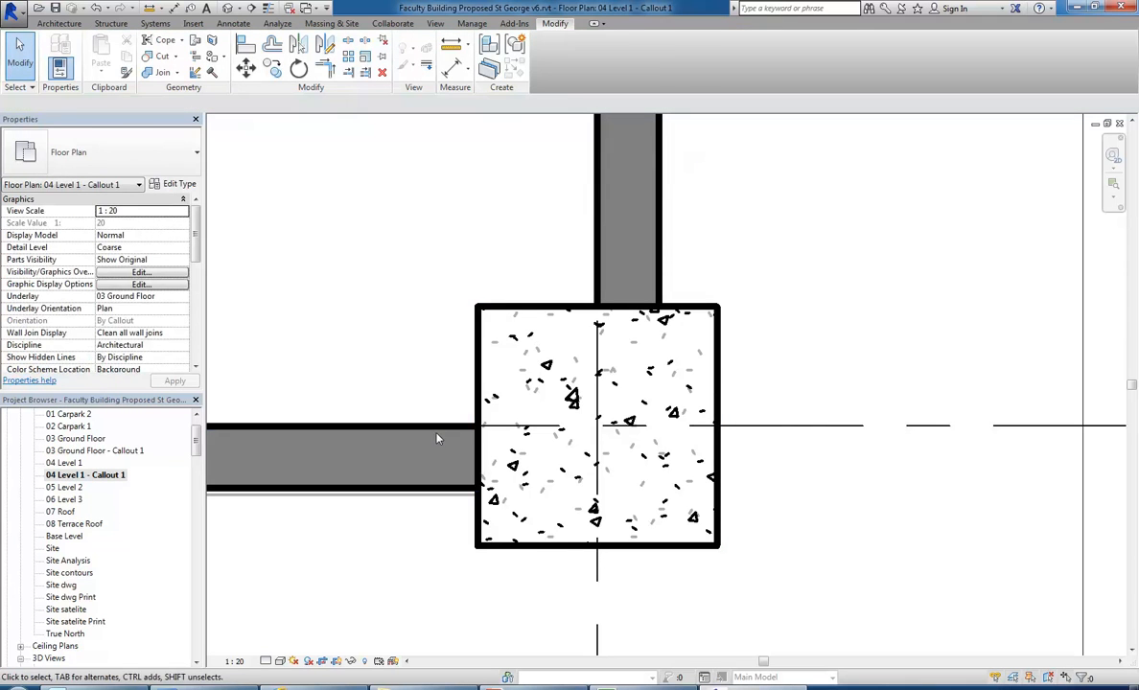
Step: Examine the coarse scale fill pattern and colour in the Stud steel - 90 wall's type properties
{"action": "left_click", "coordinate": [433, 437]}
{"action": "left_click", "coordinate": [179, 185]}
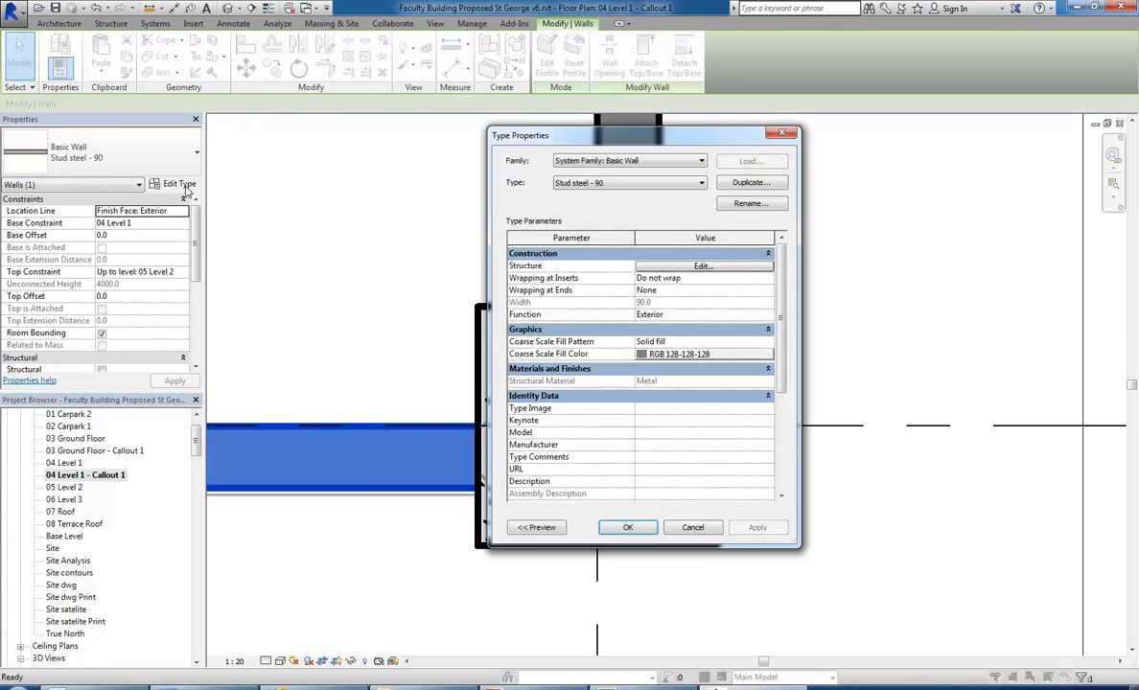
{"action": "left_click_drag", "start_coordinate": [575, 135], "coordinate": [410, 125]}
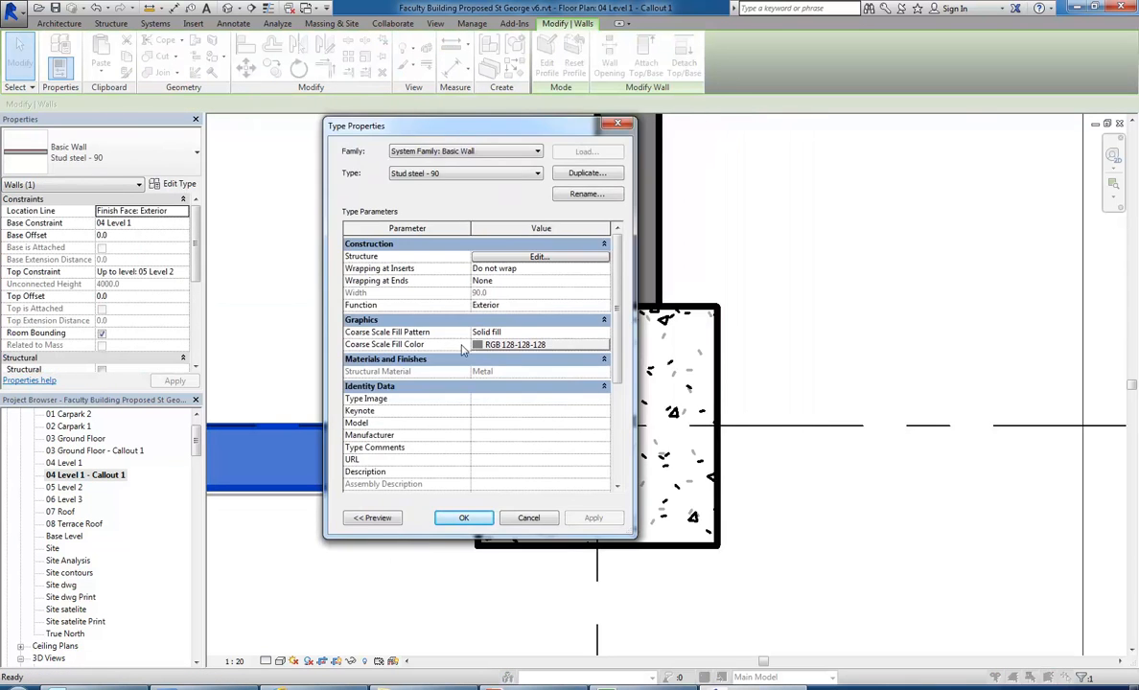
{"action": "left_click", "coordinate": [516, 331]}
{"action": "left_click", "coordinate": [524, 332]}
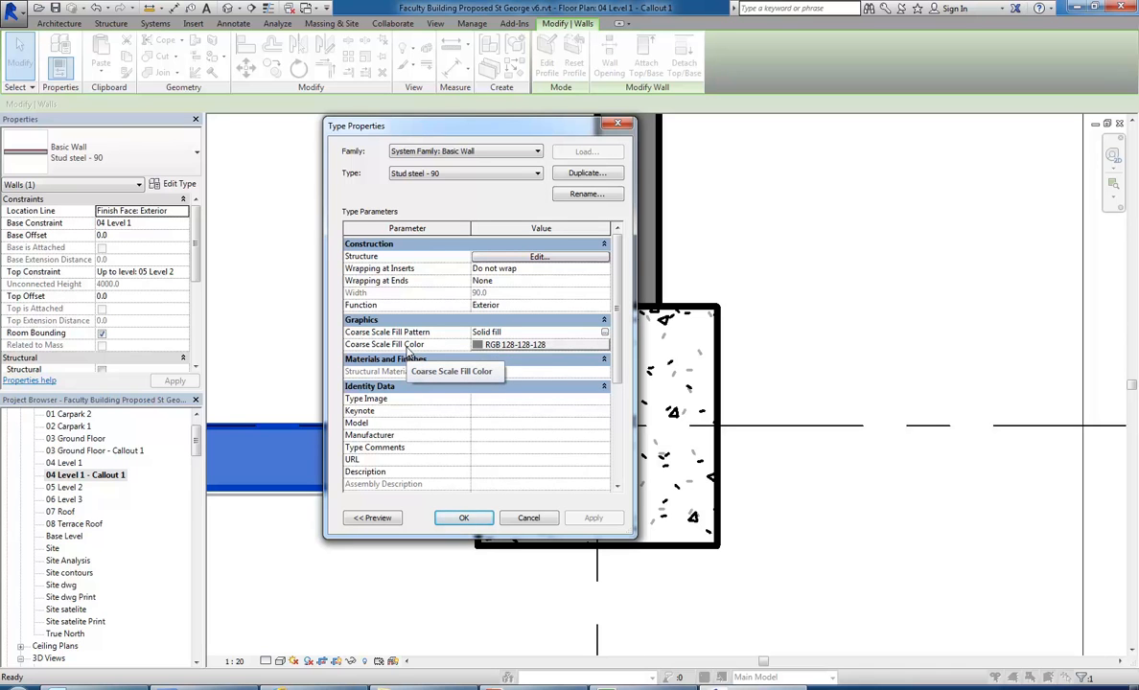
{"action": "left_click", "coordinate": [529, 517]}
{"action": "left_click", "coordinate": [432, 315]}
Step: Review the concrete column's type parameters again to compare them with those of the stud wall
{"action": "left_click", "coordinate": [474, 348]}
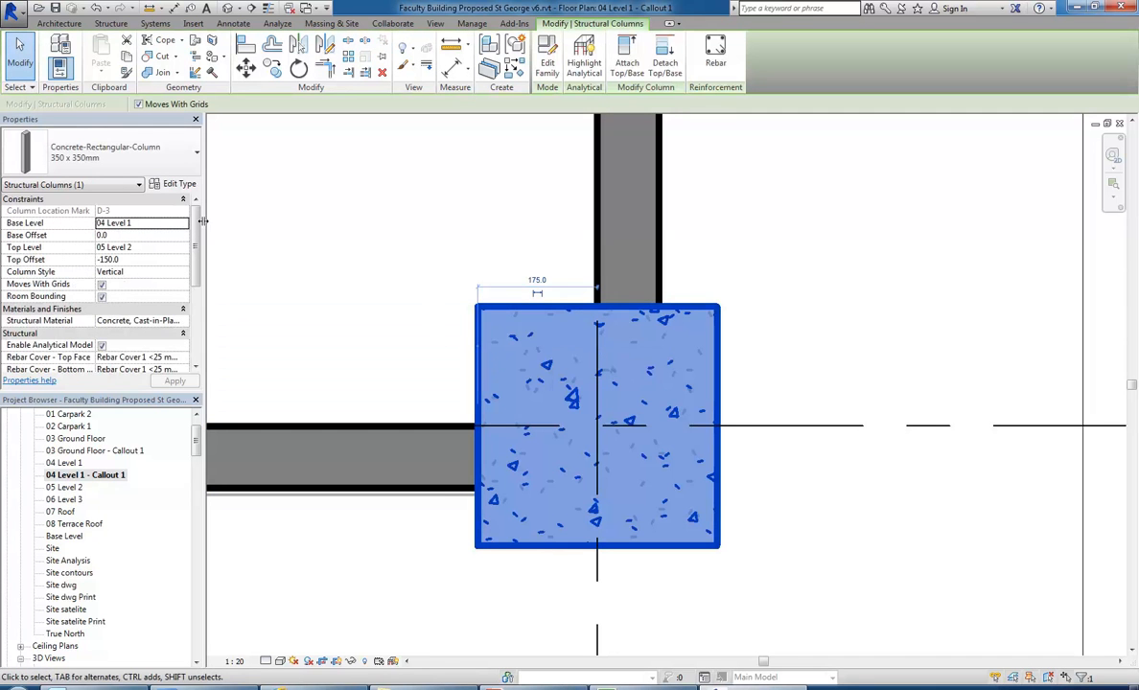
{"action": "left_click", "coordinate": [173, 183]}
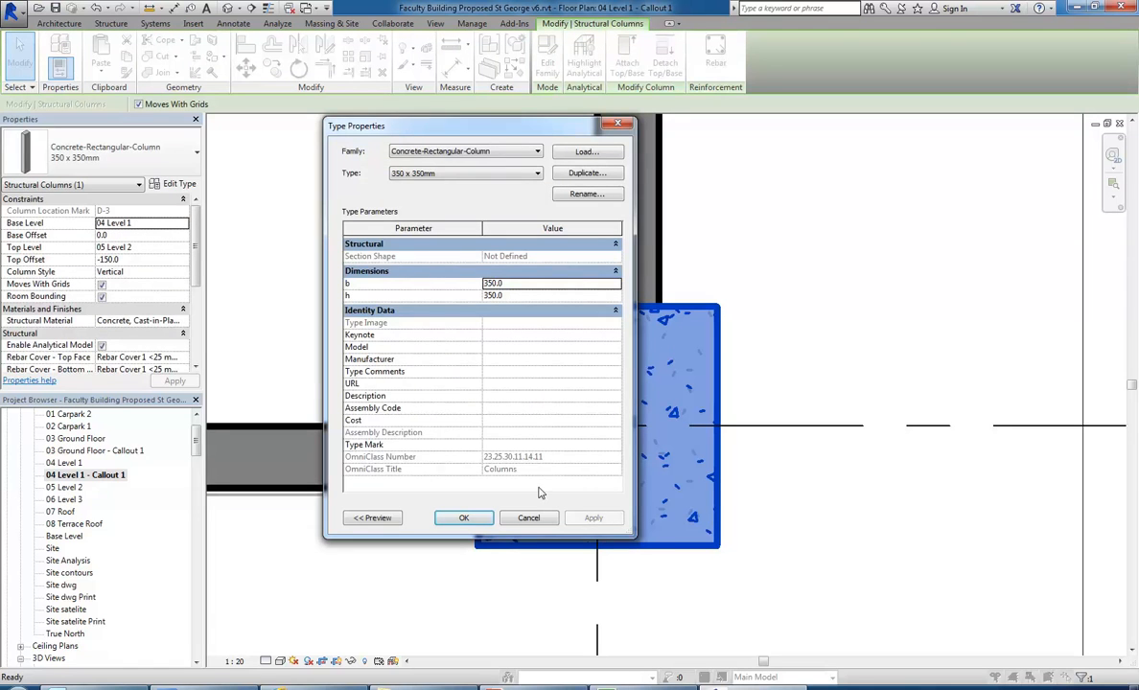
{"action": "left_click", "coordinate": [529, 525]}
{"action": "left_click", "coordinate": [390, 319]}
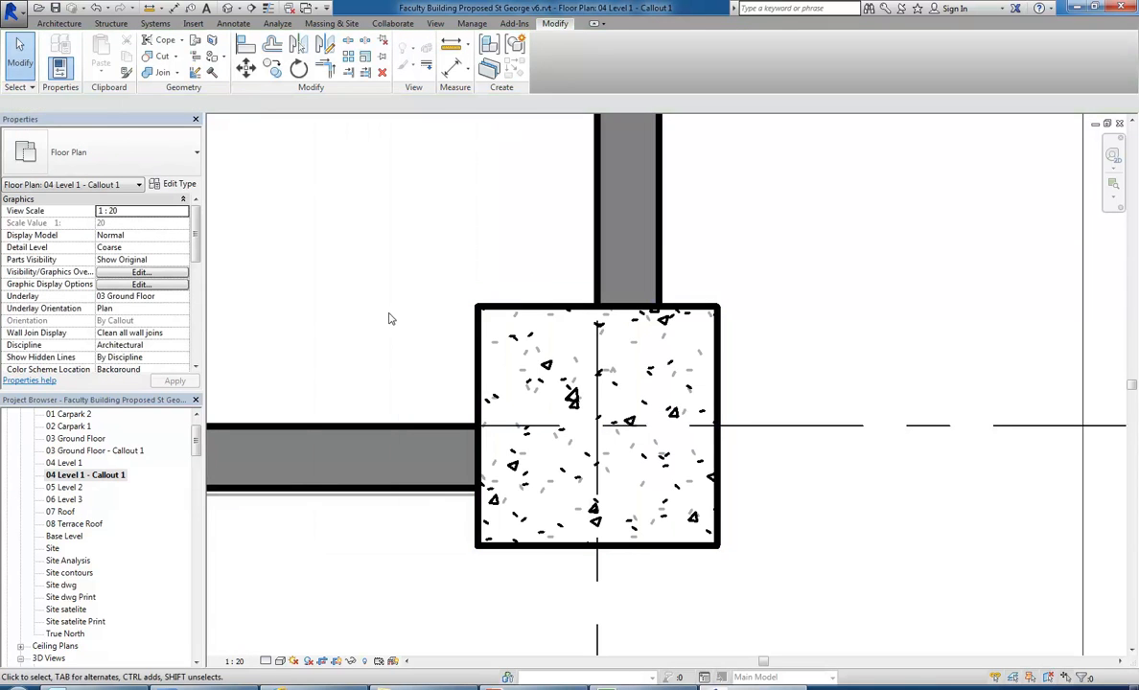
Step: Rejoin the geometry of both stud walls with the concrete column
{"action": "left_click", "coordinate": [155, 75]}
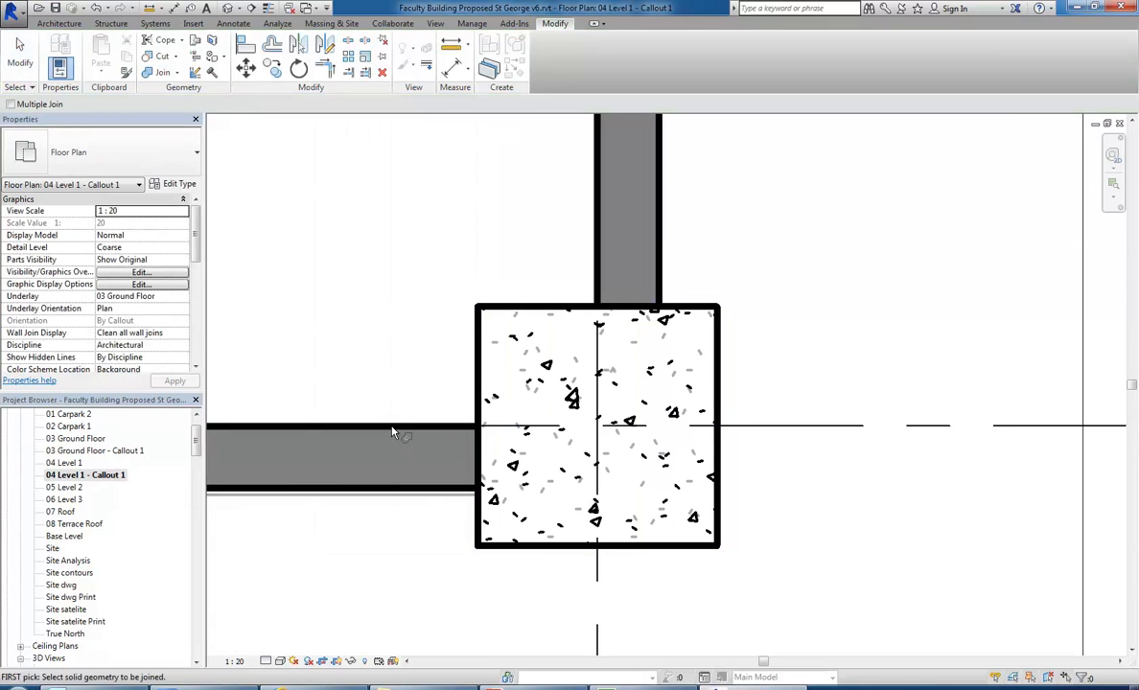
{"action": "left_click", "coordinate": [397, 438]}
{"action": "left_click", "coordinate": [543, 443]}
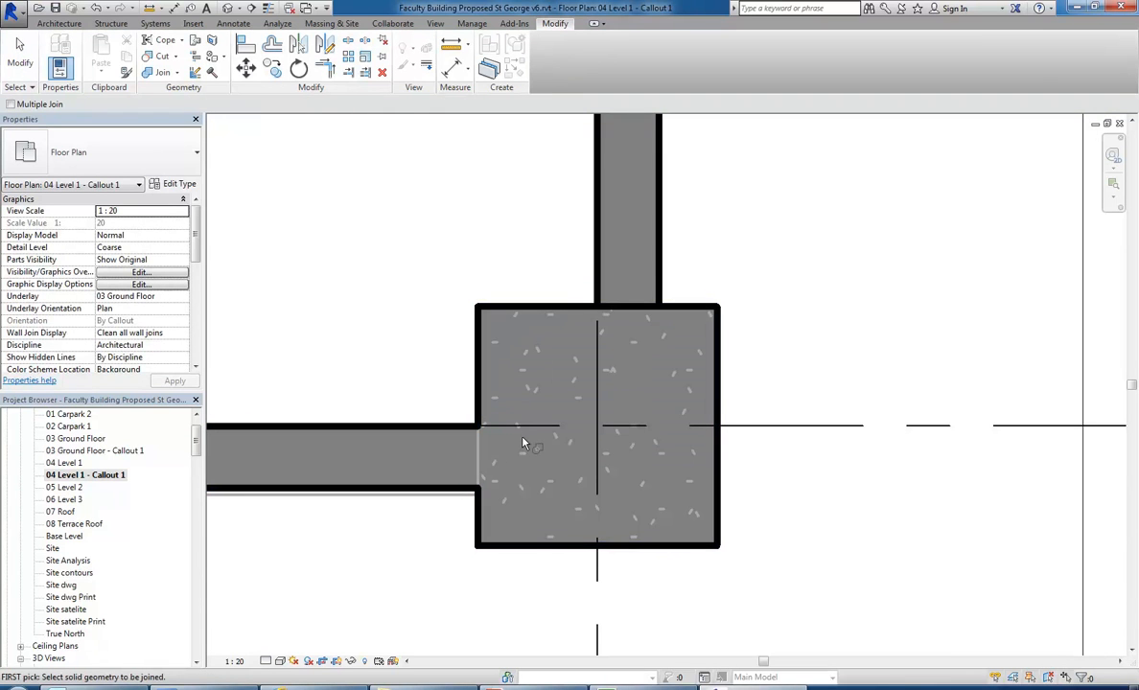
{"action": "left_click", "coordinate": [599, 273]}
{"action": "left_click", "coordinate": [560, 313]}
{"action": "right_click", "coordinate": [404, 246]}
{"action": "left_click", "coordinate": [419, 255]}
{"action": "right_click", "coordinate": [424, 252]}
{"action": "left_click", "coordinate": [439, 261]}
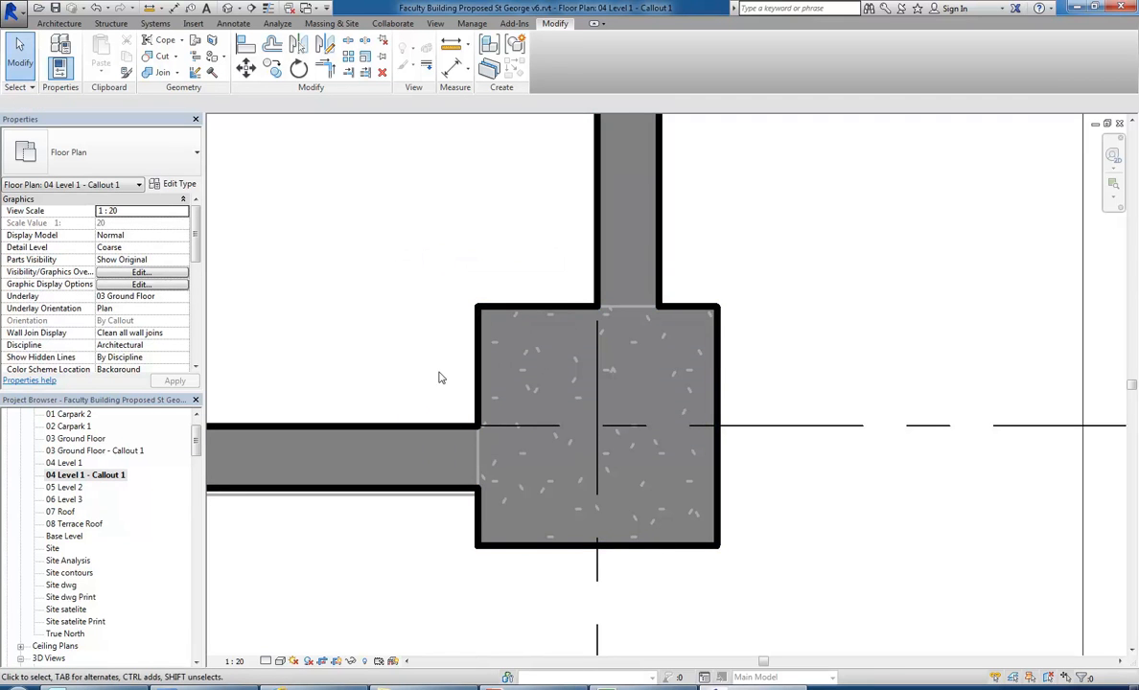
Step: Set the callout plan's detail level to Fine
{"action": "middle_click_drag", "start_coordinate": [440, 377], "coordinate": [498, 383]}
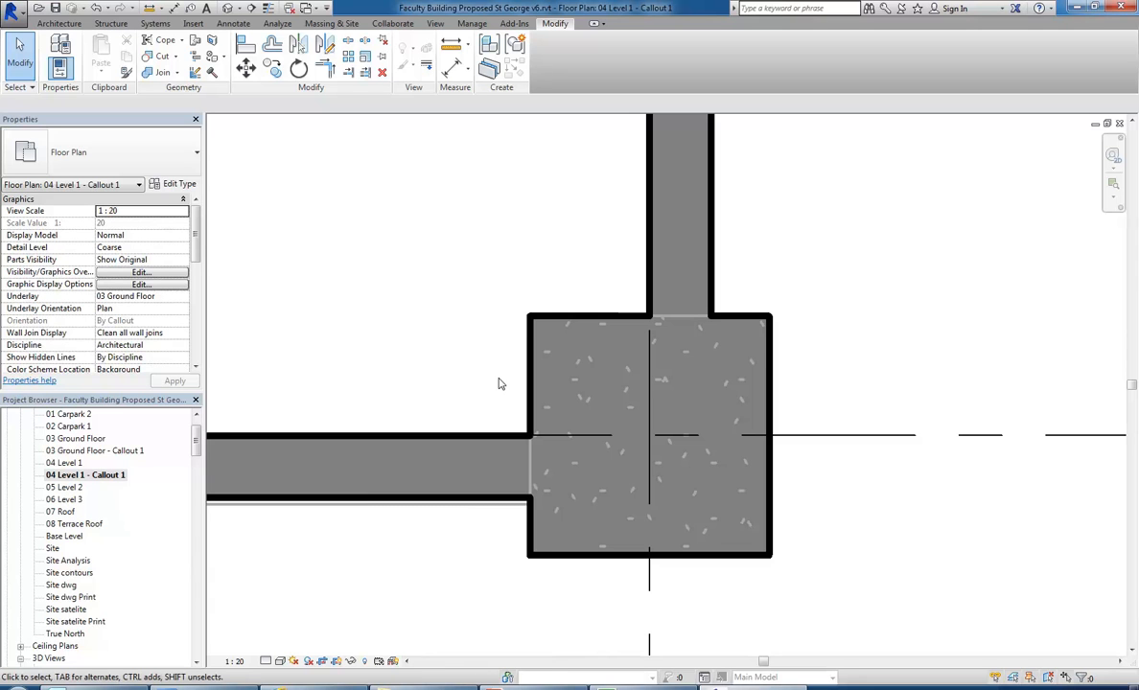
{"action": "left_click", "coordinate": [279, 662]}
{"action": "left_click", "coordinate": [266, 661]}
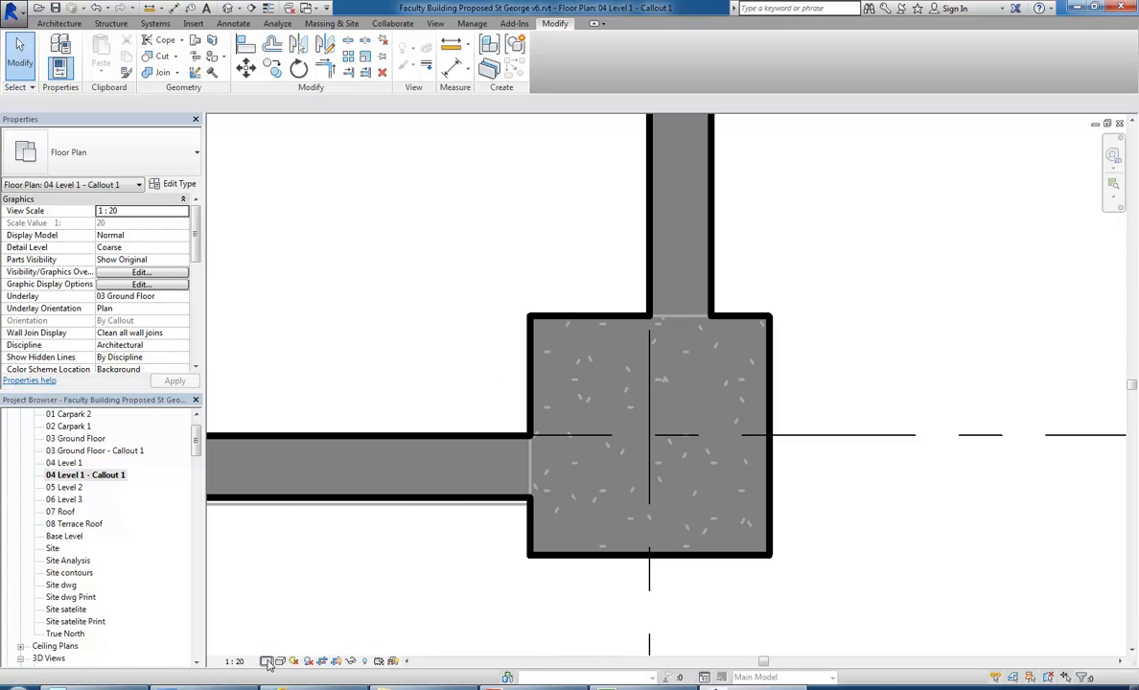
{"action": "left_click", "coordinate": [283, 646]}
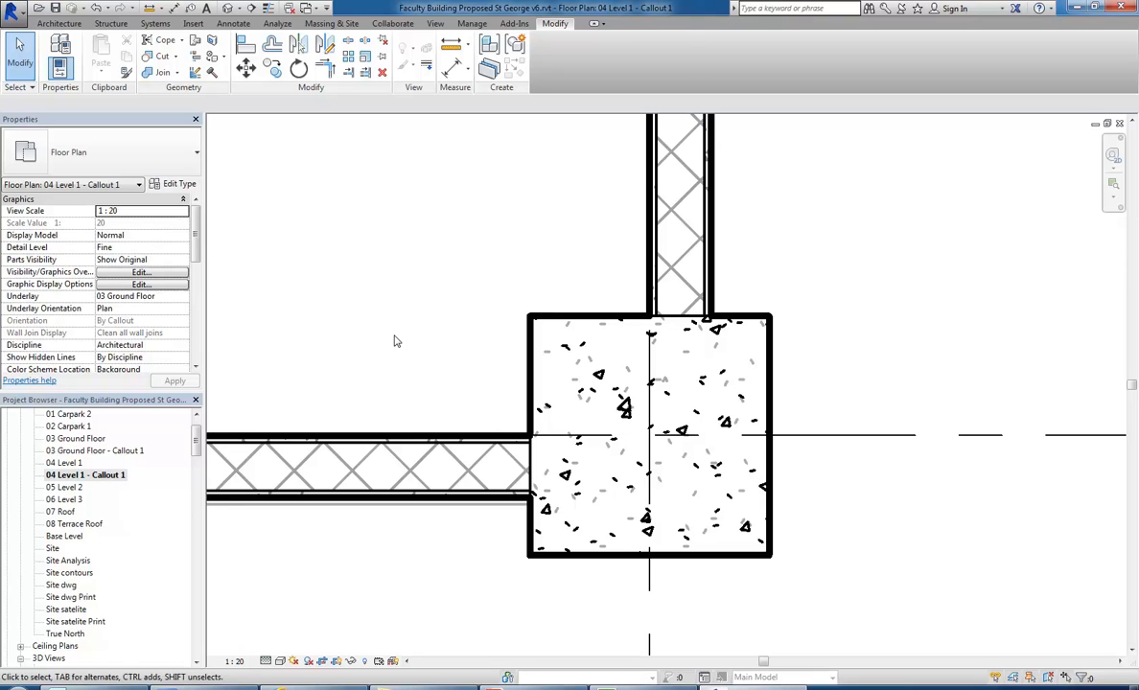
Step: Inspect the joined concrete column and its type properties in the fine-detail plan
{"action": "left_click", "coordinate": [612, 325]}
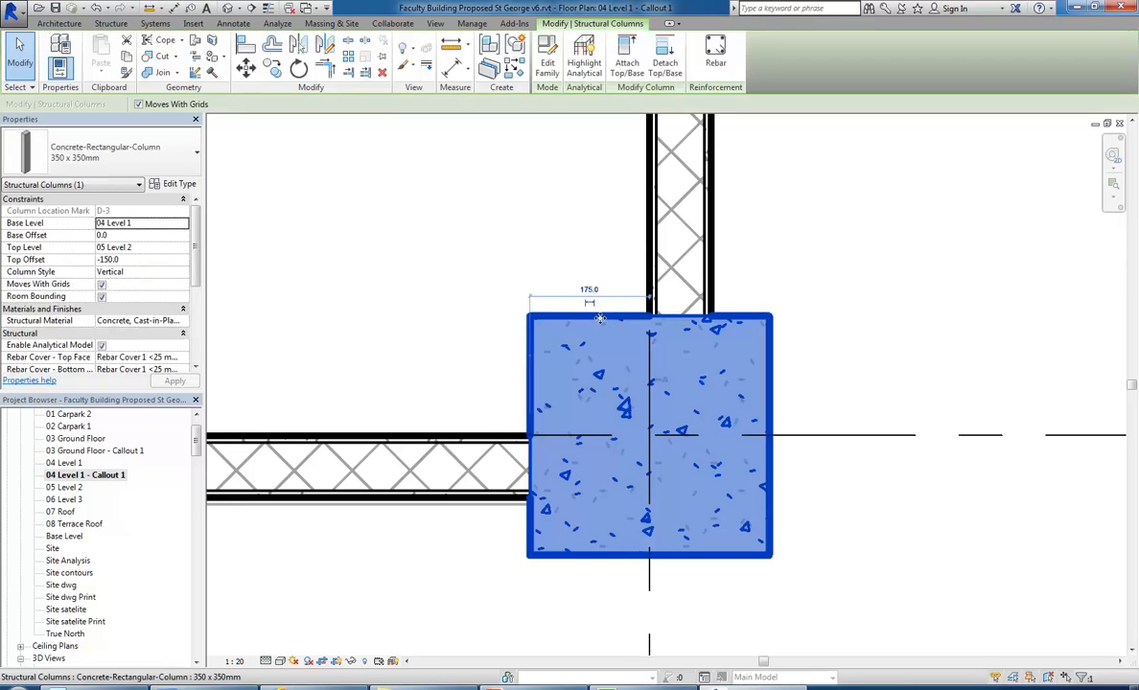
{"action": "left_click", "coordinate": [449, 299]}
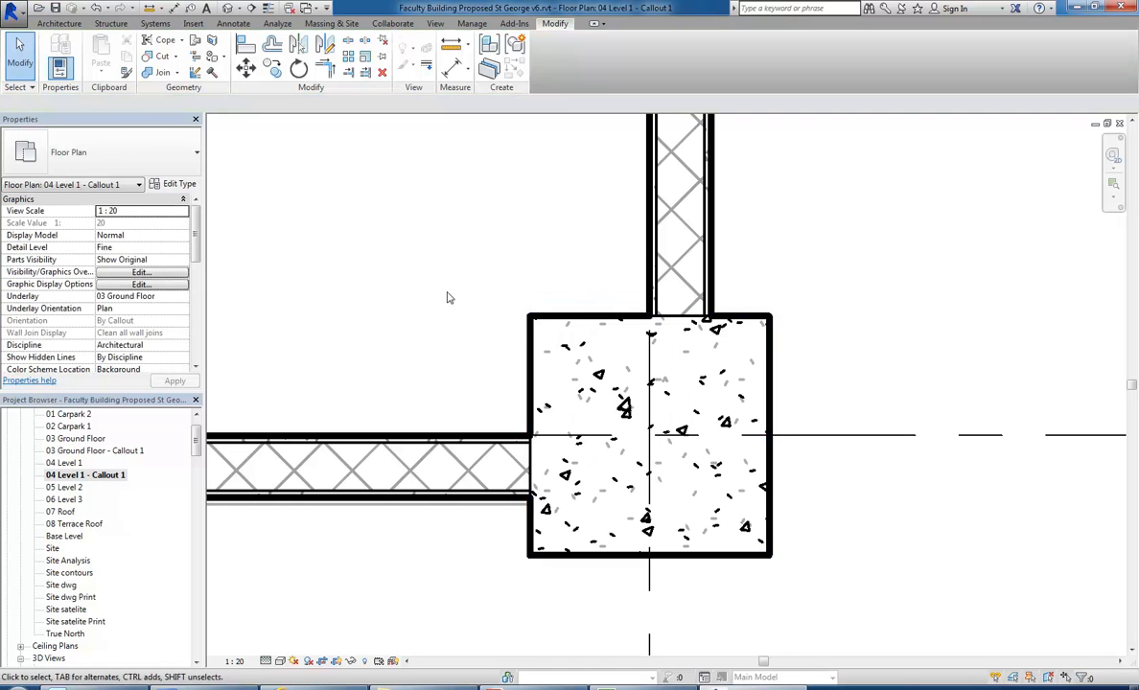
{"action": "middle_click_drag", "start_coordinate": [481, 323], "coordinate": [516, 326]}
{"action": "left_click", "coordinate": [576, 404]}
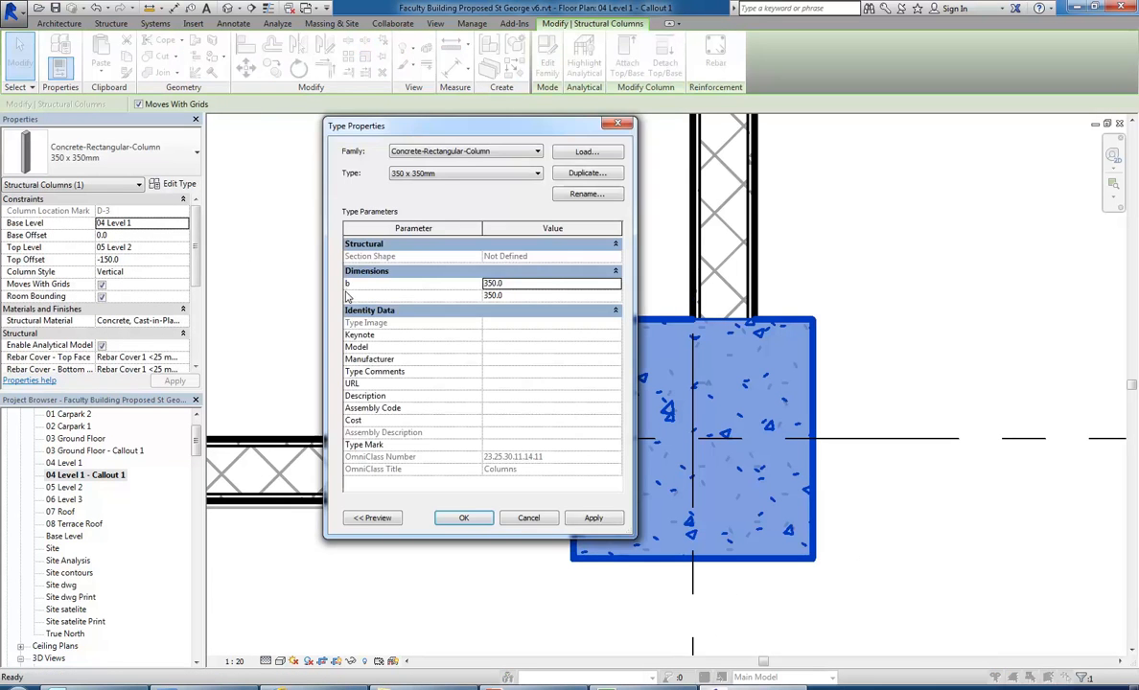
{"action": "left_click", "coordinate": [529, 518]}
{"action": "left_click", "coordinate": [443, 369]}
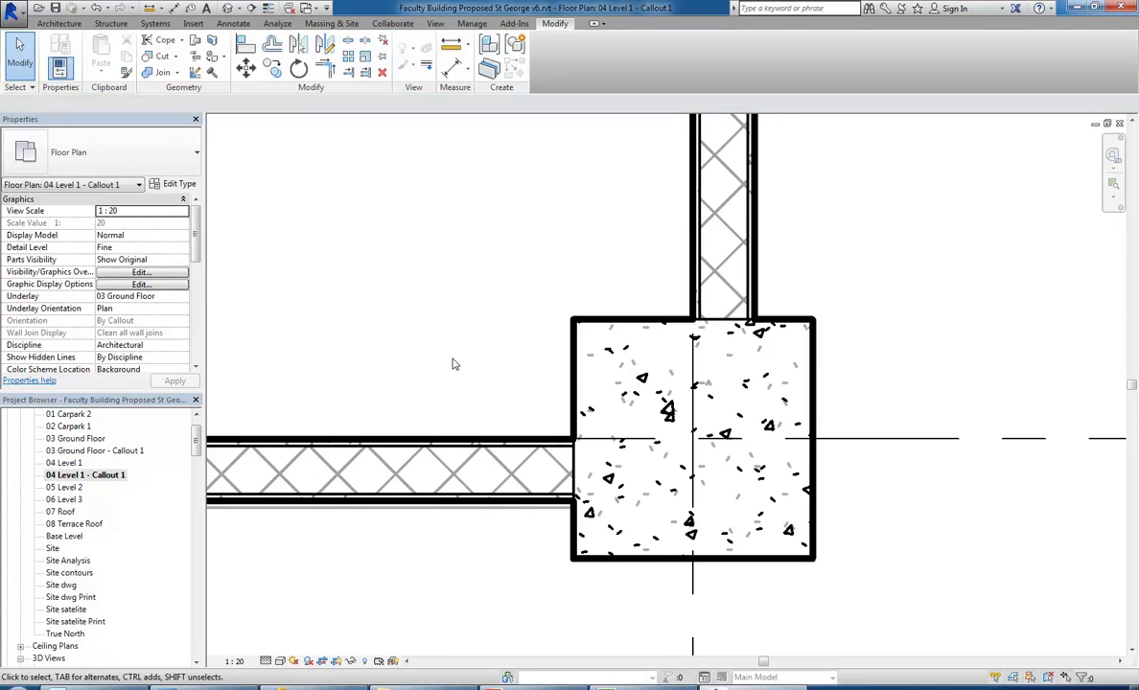
Step: Check the type properties of the horizontal Stud steel - 90 wall that meets the concrete column
{"action": "left_click", "coordinate": [534, 341]}
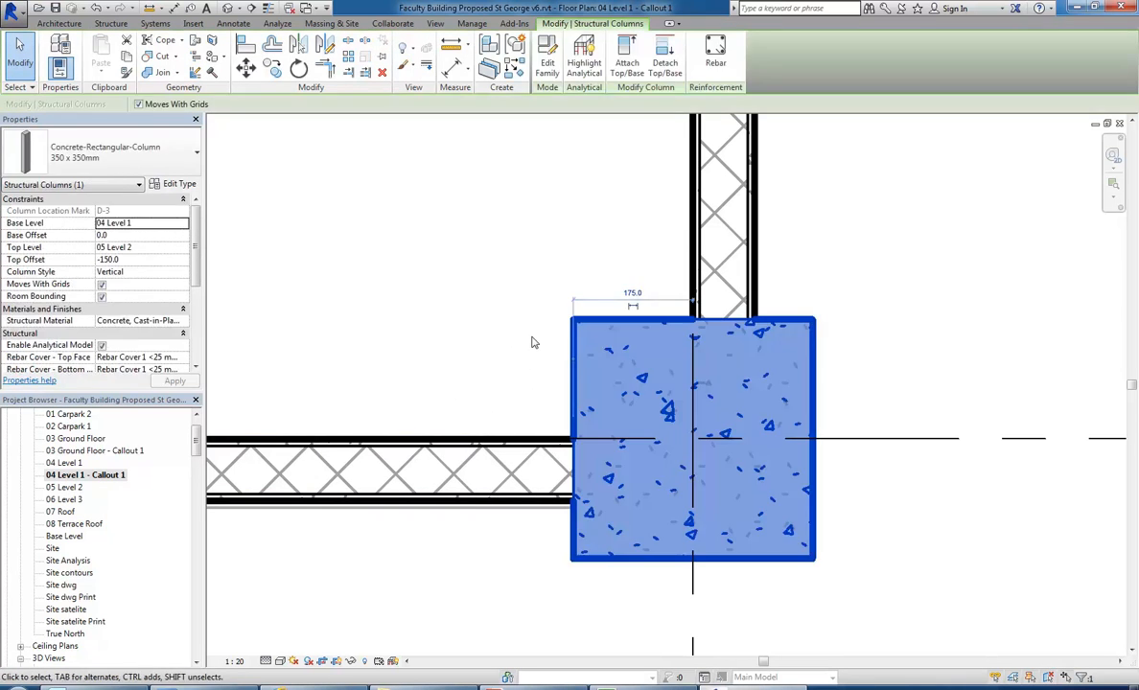
{"action": "left_click", "coordinate": [446, 412]}
{"action": "left_click", "coordinate": [457, 445]}
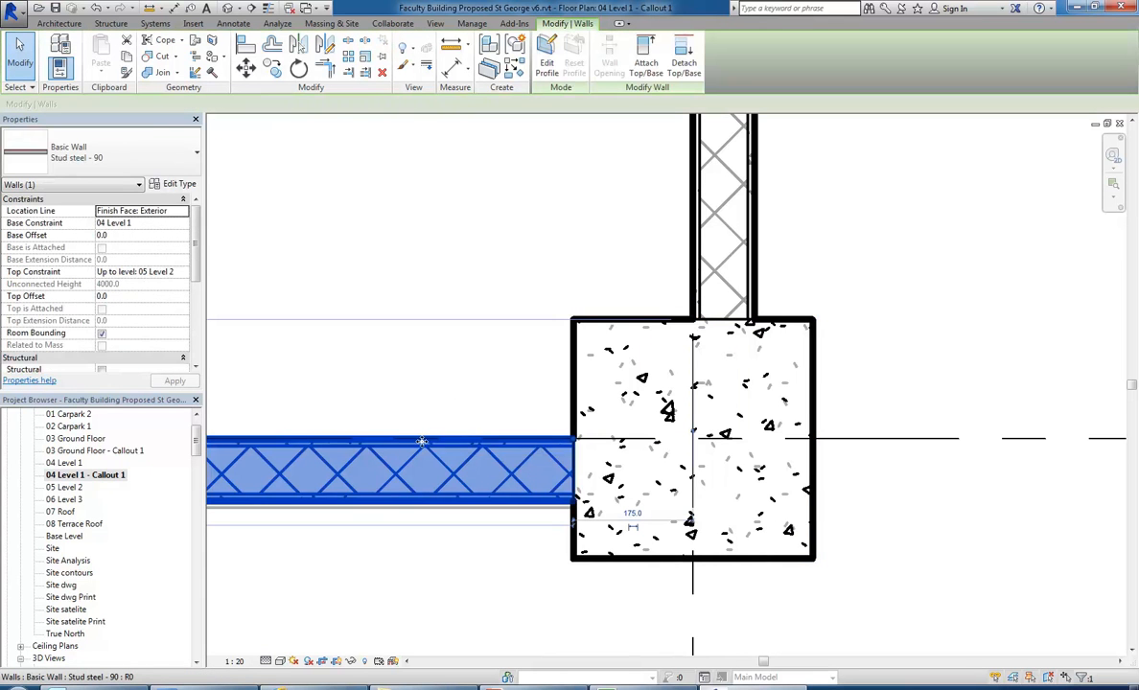
{"action": "left_click", "coordinate": [172, 184]}
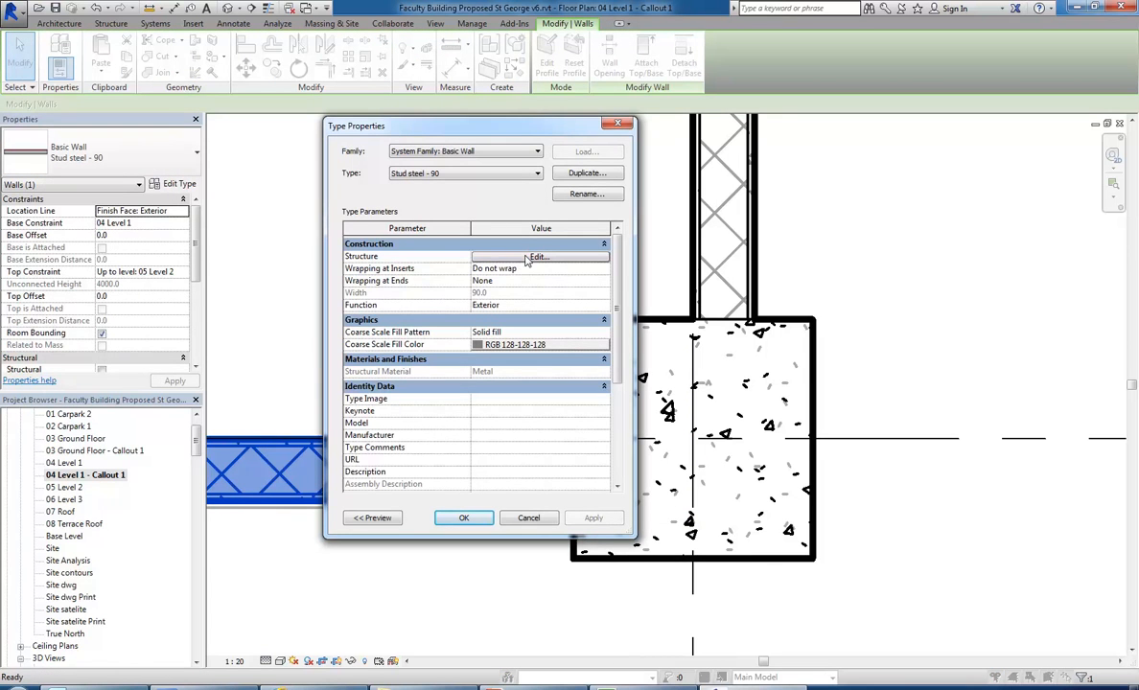
{"action": "left_click", "coordinate": [543, 518]}
{"action": "key", "text": "Escape"}
Step: Place one M_Desk 1525 x 762mm about 840 mm below the horizontal stud wall and 440 mm left of the column's grid line
{"action": "scroll", "coordinate": [422, 251], "scroll_direction": "down", "scroll_amount": 2}
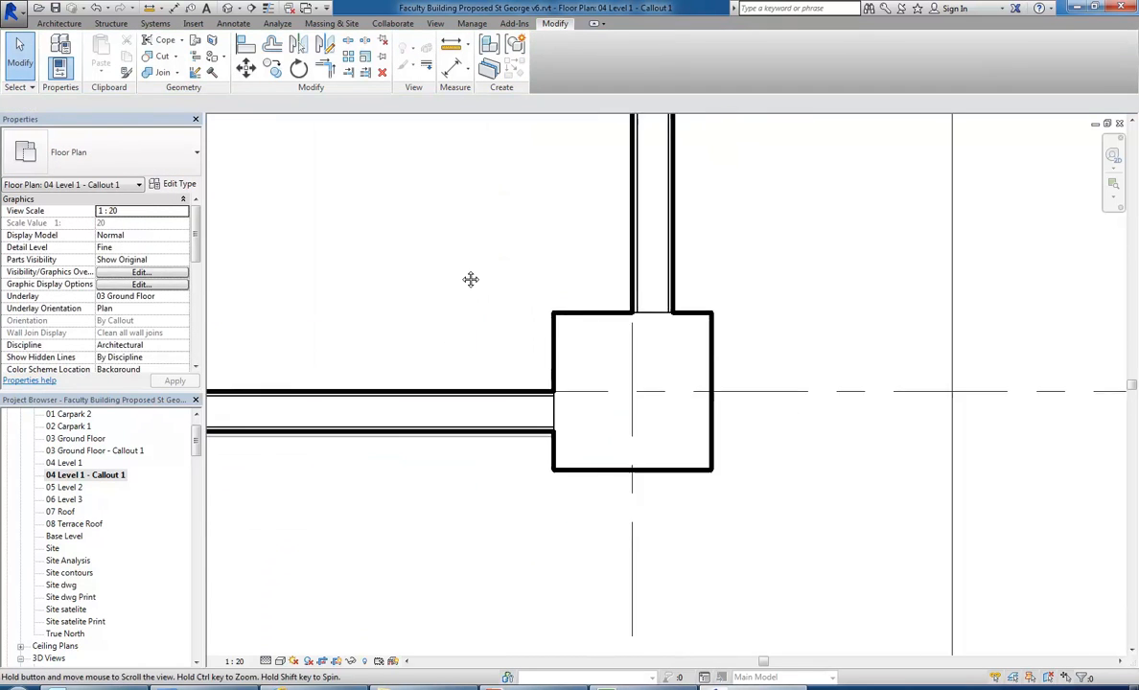
{"action": "scroll", "coordinate": [581, 388], "scroll_direction": "up", "scroll_amount": 3}
{"action": "left_click", "coordinate": [59, 23]}
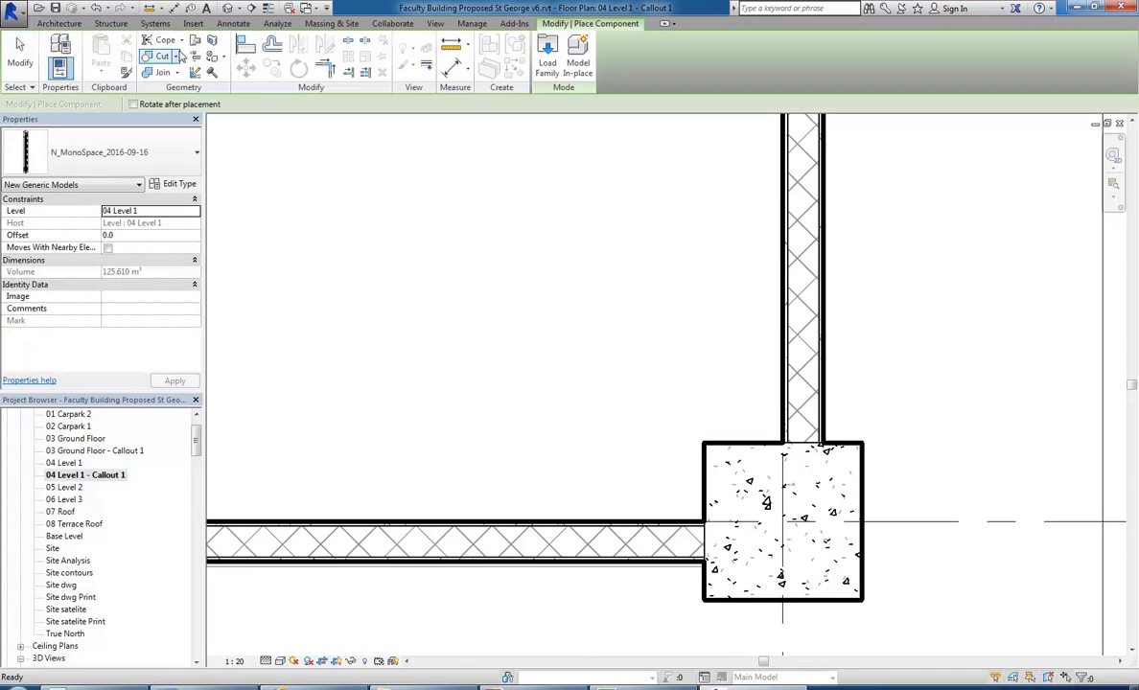
{"action": "left_click", "coordinate": [134, 148]}
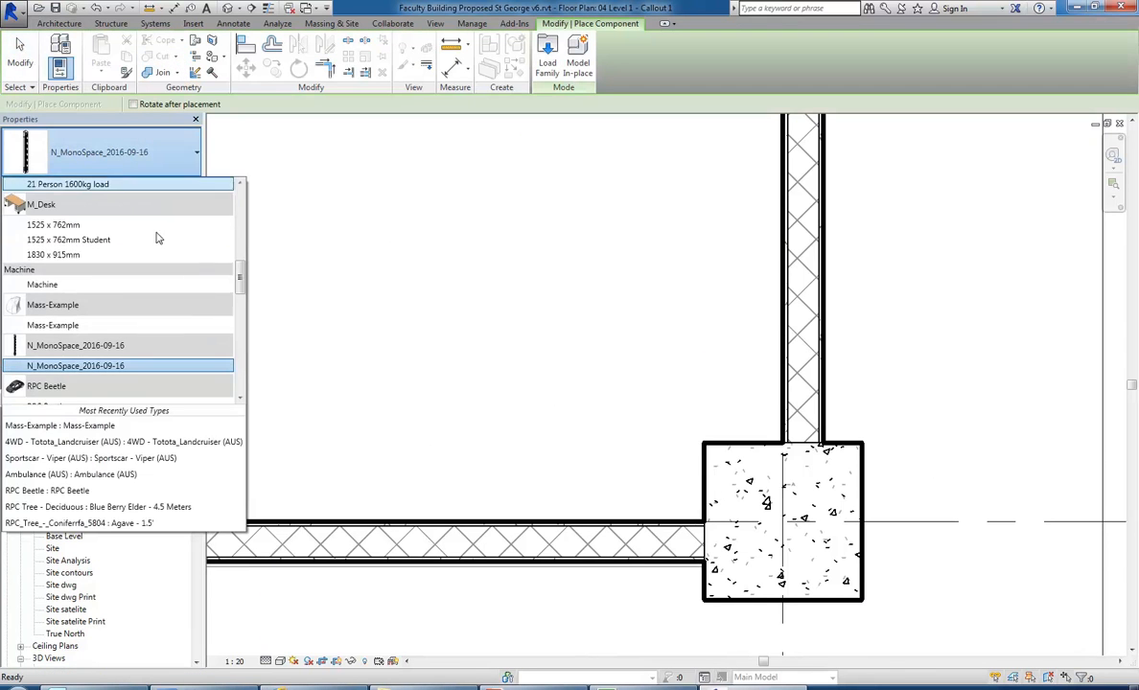
{"action": "left_click", "coordinate": [40, 227]}
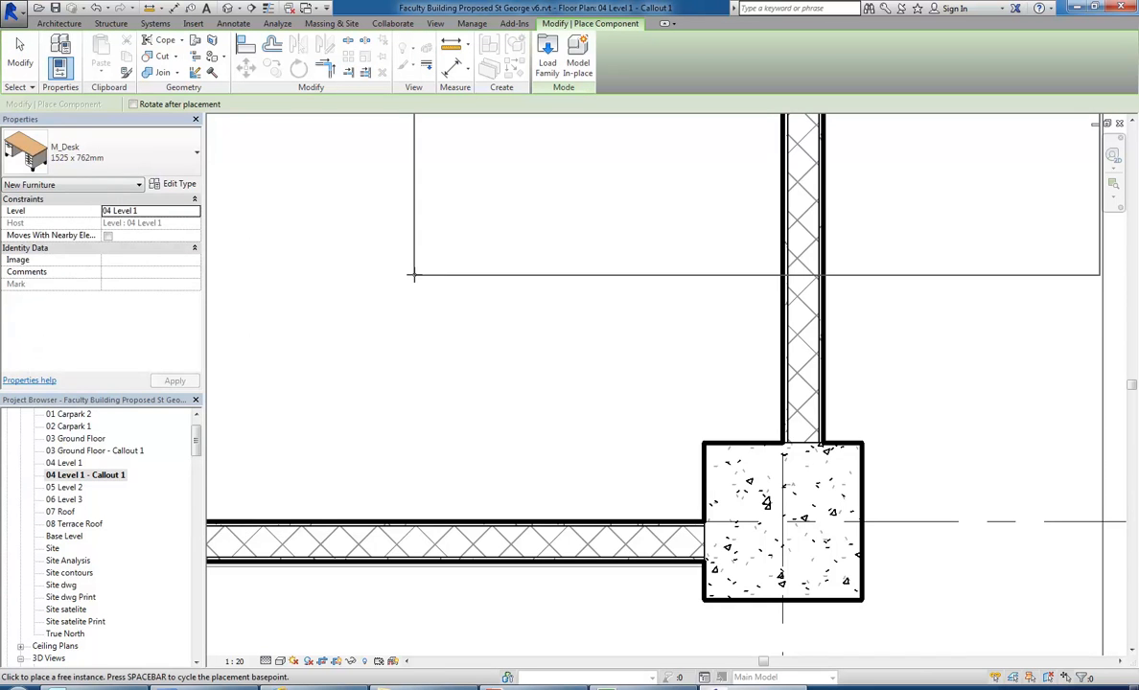
{"action": "scroll", "coordinate": [368, 318], "scroll_direction": "down", "scroll_amount": 3}
{"action": "scroll", "coordinate": [367, 363], "scroll_direction": "down", "scroll_amount": 2}
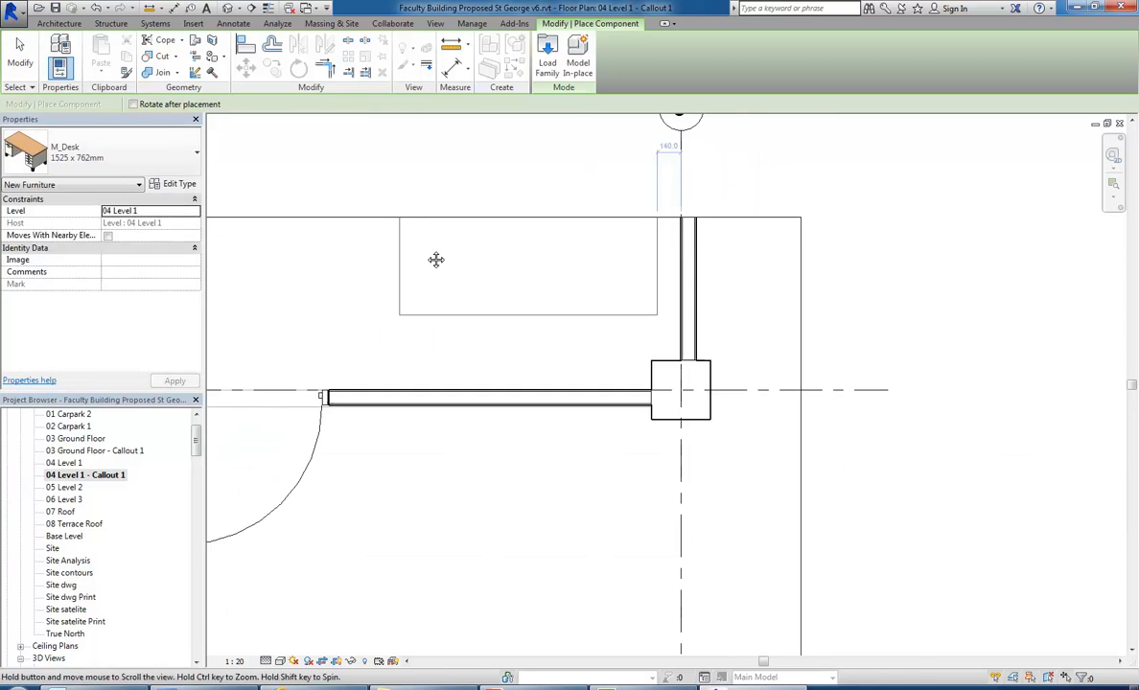
{"action": "middle_click_drag", "start_coordinate": [386, 356], "coordinate": [430, 234]}
{"action": "left_click", "coordinate": [379, 593]}
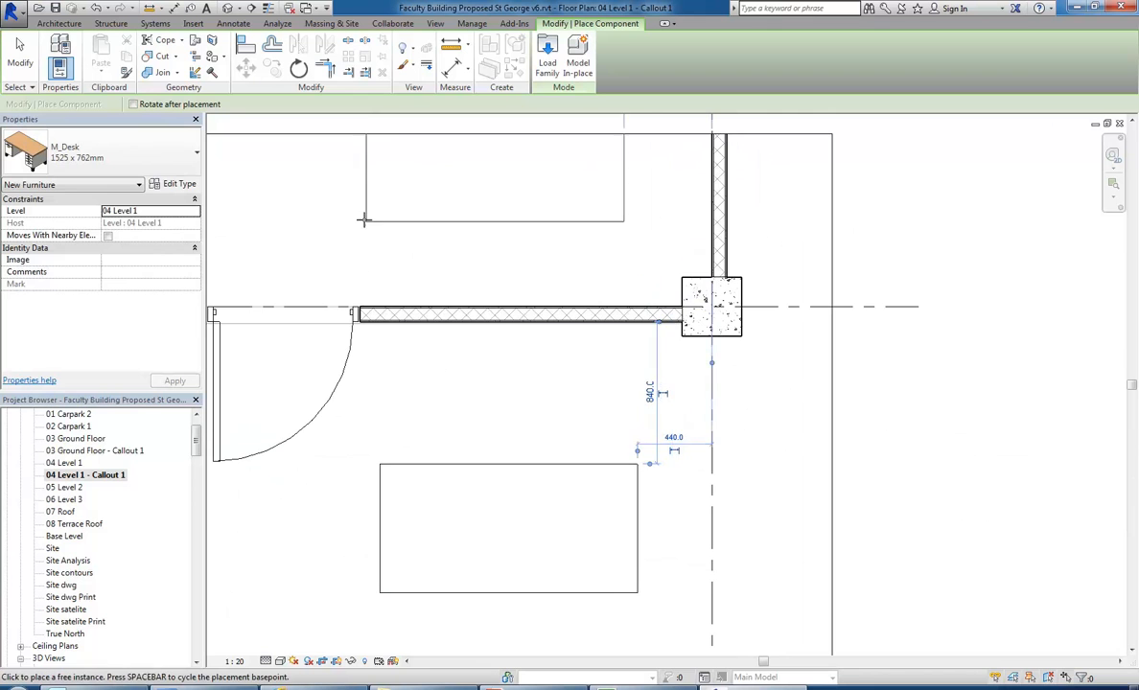
{"action": "right_click", "coordinate": [436, 225]}
{"action": "left_click", "coordinate": [447, 231]}
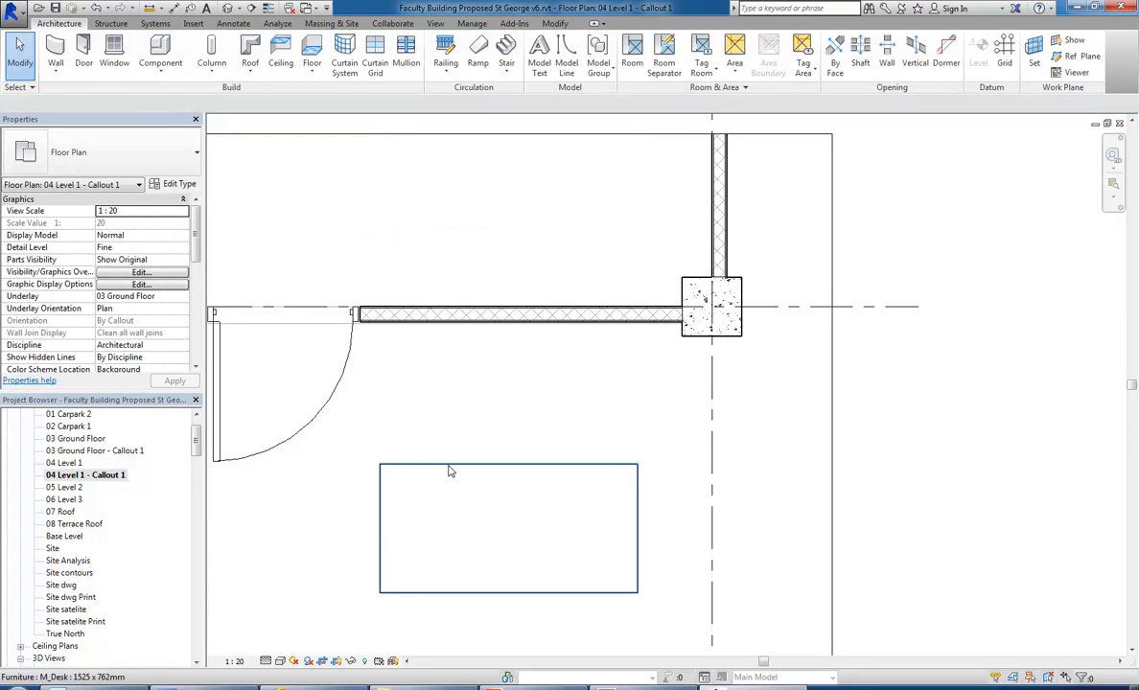
Step: Review the material and dimension parameters in the desk's type properties
{"action": "left_click", "coordinate": [448, 467]}
{"action": "middle_click_drag", "start_coordinate": [429, 394], "coordinate": [418, 380]}
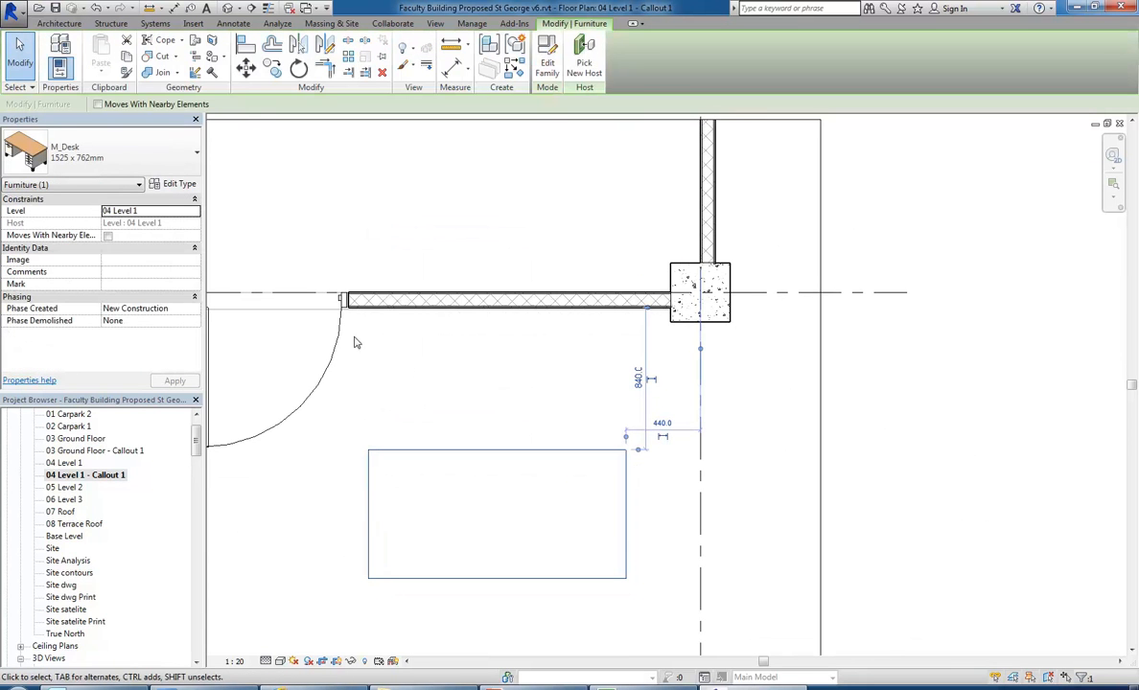
{"action": "left_click", "coordinate": [173, 186]}
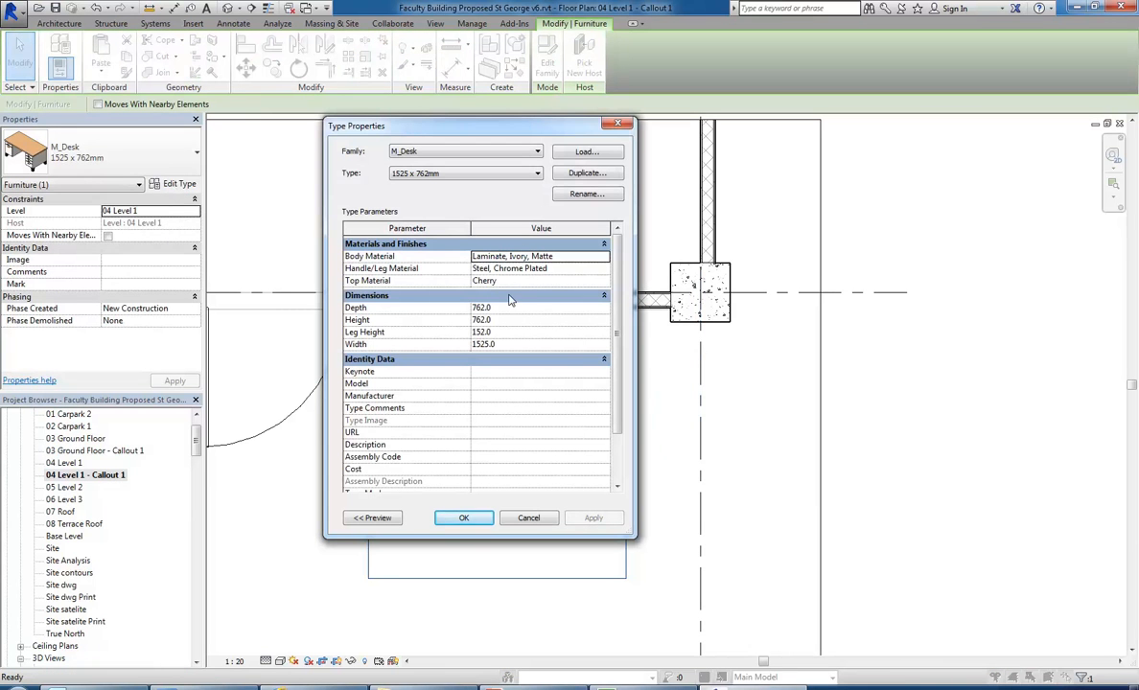
{"action": "left_click", "coordinate": [529, 518]}
{"action": "key", "text": "Escape"}
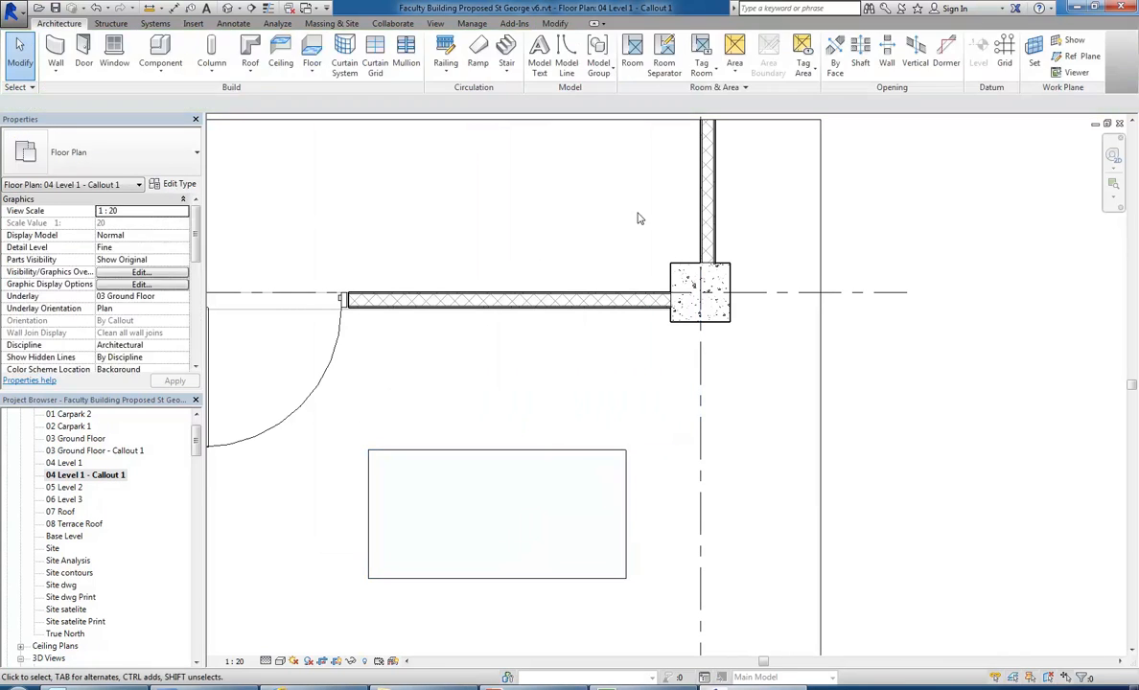
Step: Check the concrete column's type properties for material parameters, for comparison with the desk
{"action": "scroll", "coordinate": [697, 243], "scroll_direction": "up", "scroll_amount": 2}
{"action": "left_click", "coordinate": [699, 317]}
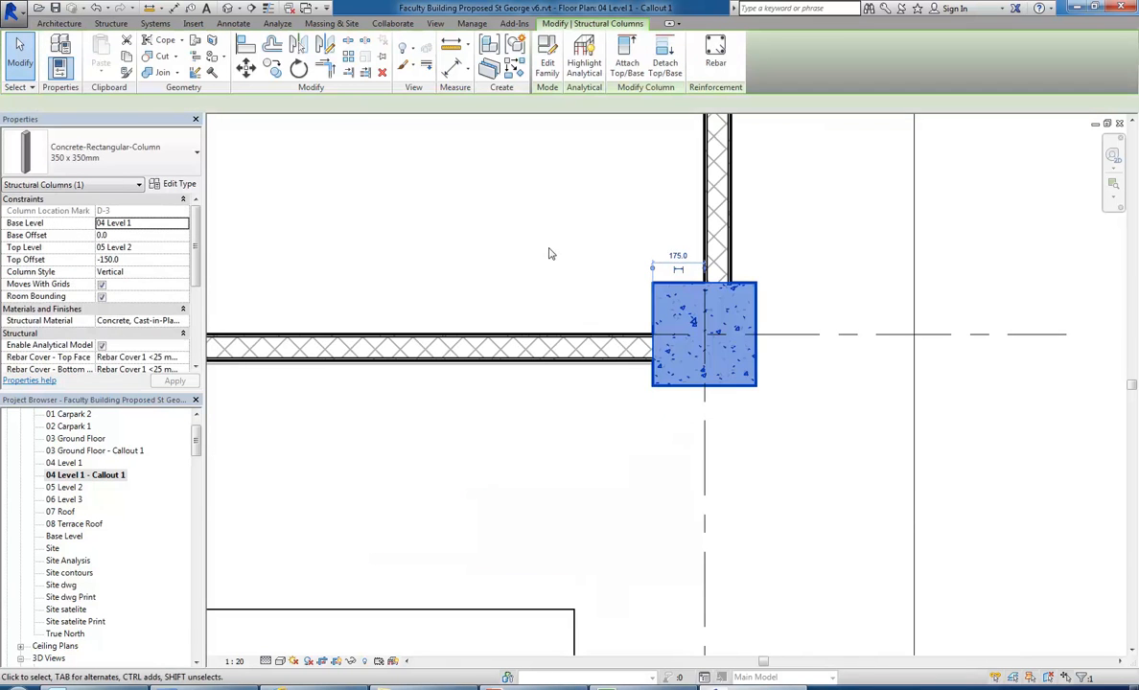
{"action": "middle_click_drag", "start_coordinate": [588, 295], "coordinate": [511, 308]}
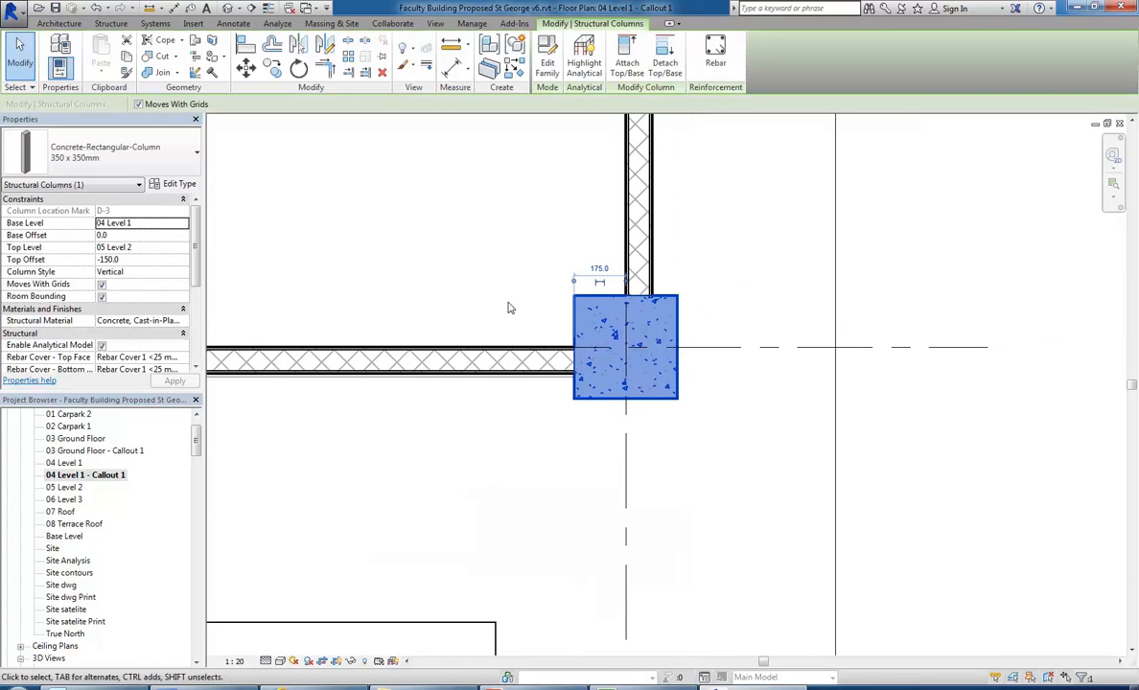
{"action": "left_click", "coordinate": [171, 185]}
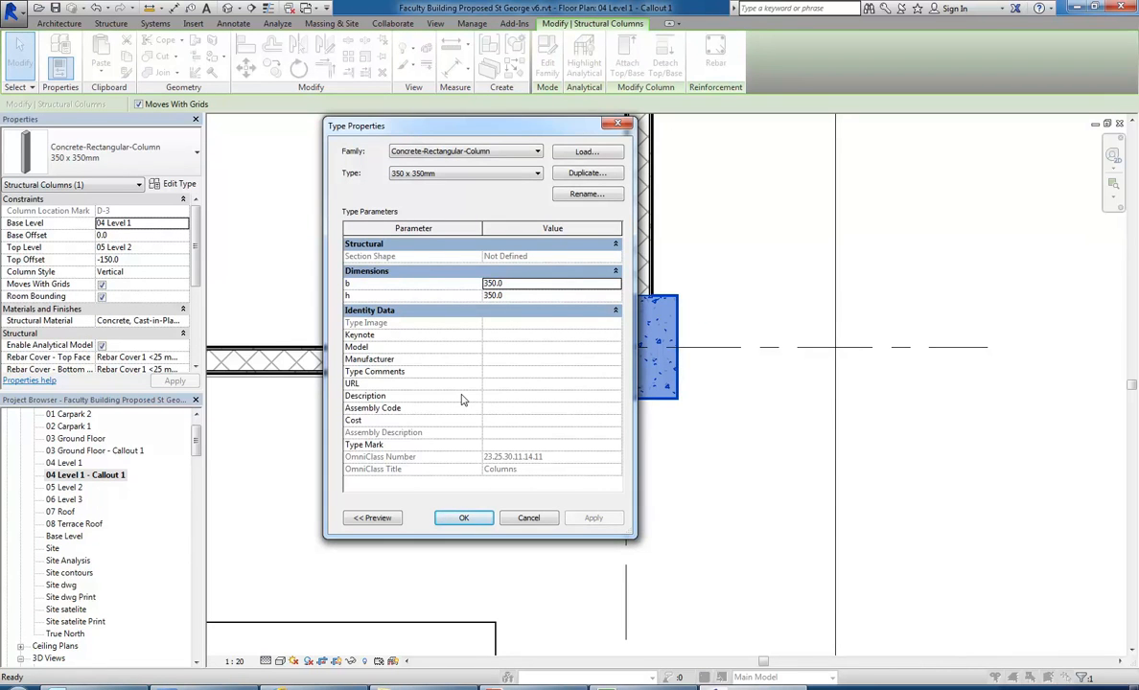
{"action": "left_click", "coordinate": [528, 518]}
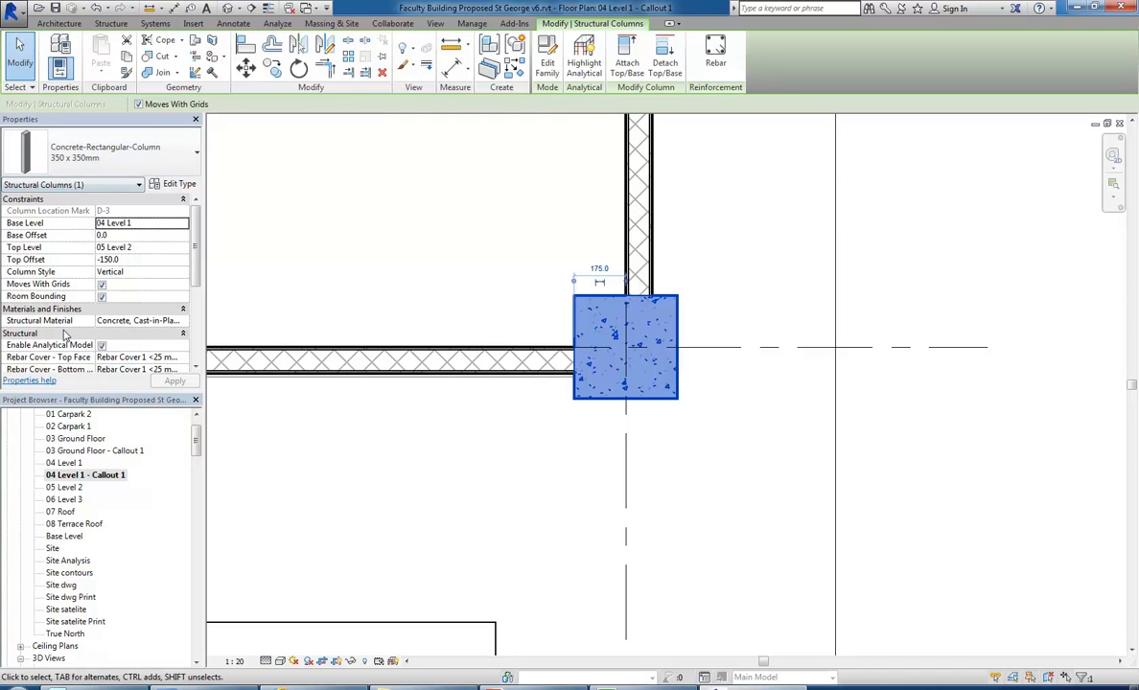
Step: Select all instances of the 350 x 350mm concrete column in the entire project
{"action": "left_click", "coordinate": [116, 323]}
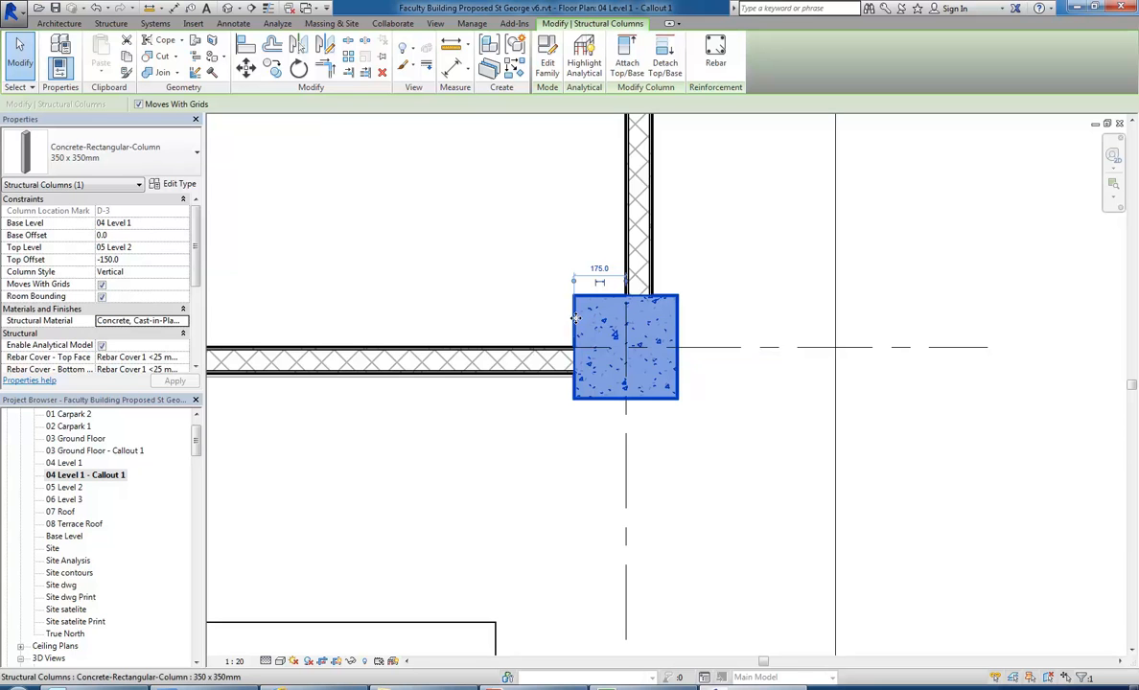
{"action": "right_click", "coordinate": [578, 322]}
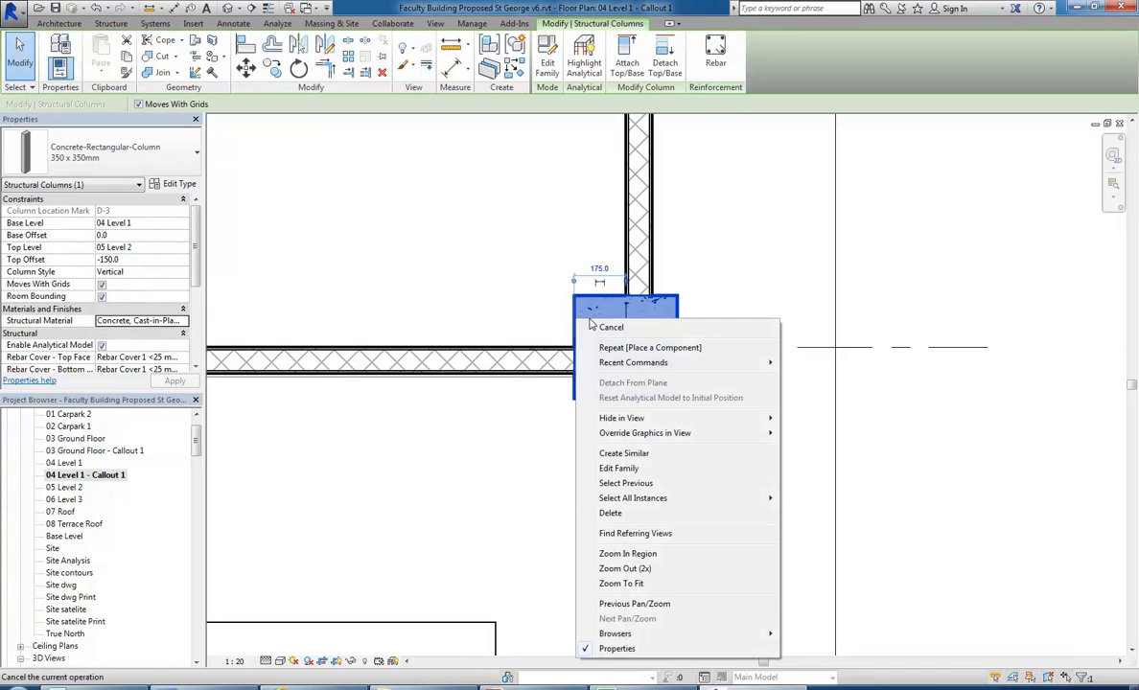
{"action": "mouse_move", "coordinate": [633, 497]}
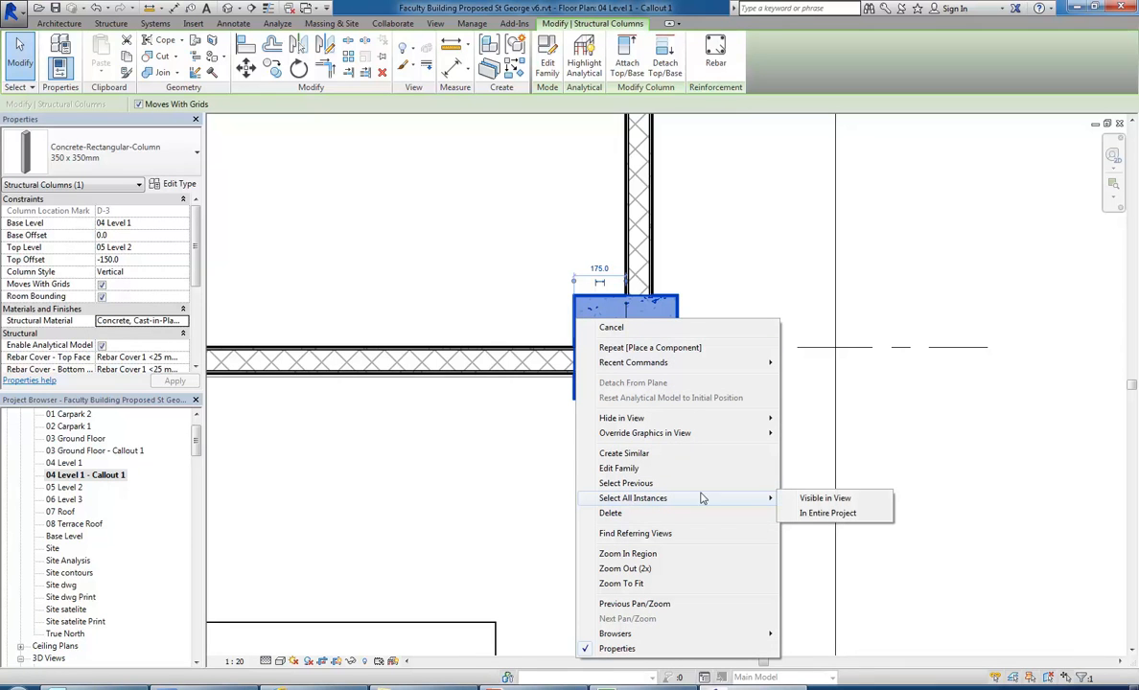
{"action": "left_click", "coordinate": [828, 515]}
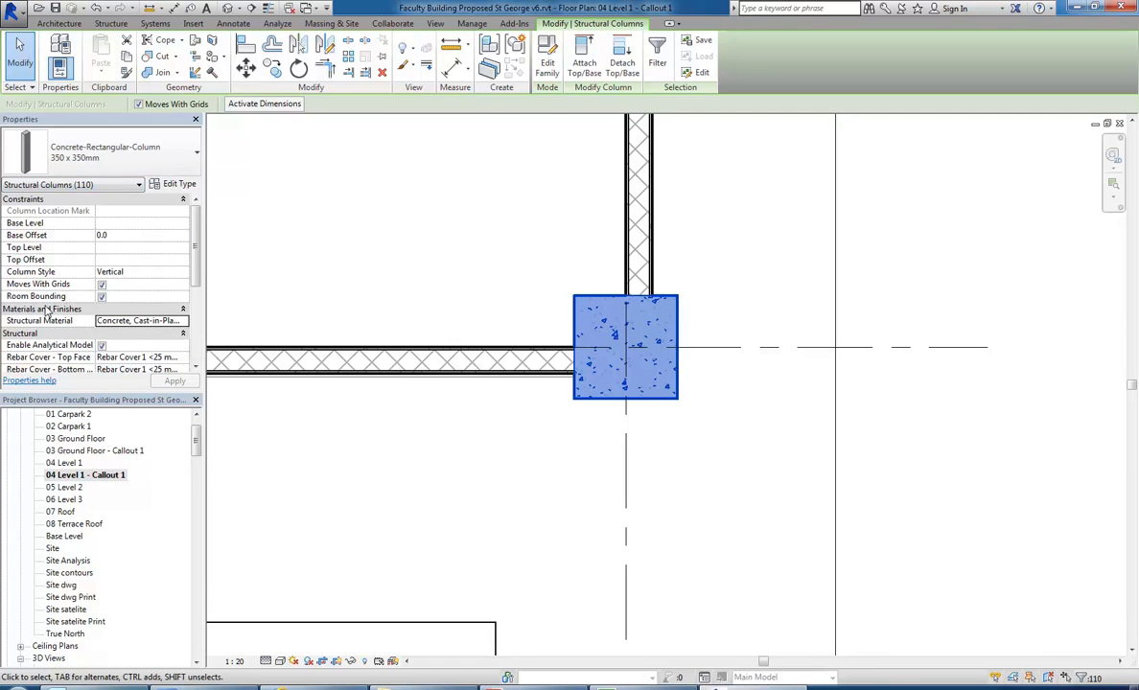
Step: Examine the columns' structural material and its Concrete cut pattern, including the fill pattern's properties, without changing anything
{"action": "left_click", "coordinate": [113, 321]}
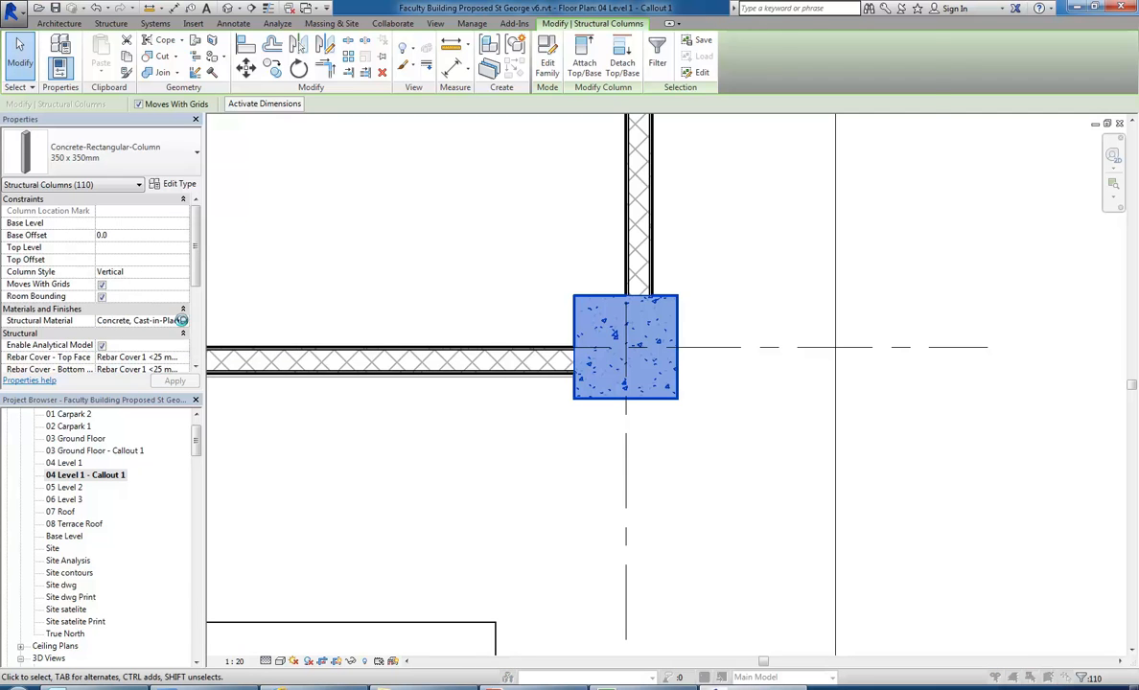
{"action": "left_click", "coordinate": [183, 320]}
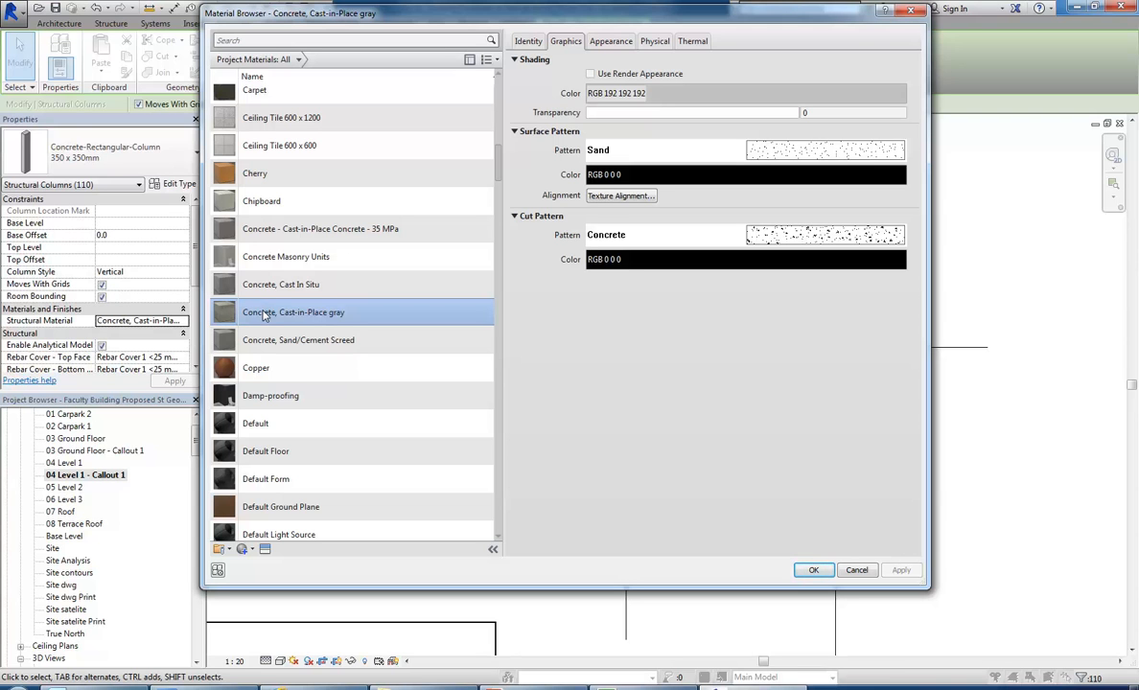
{"action": "left_click", "coordinate": [798, 238]}
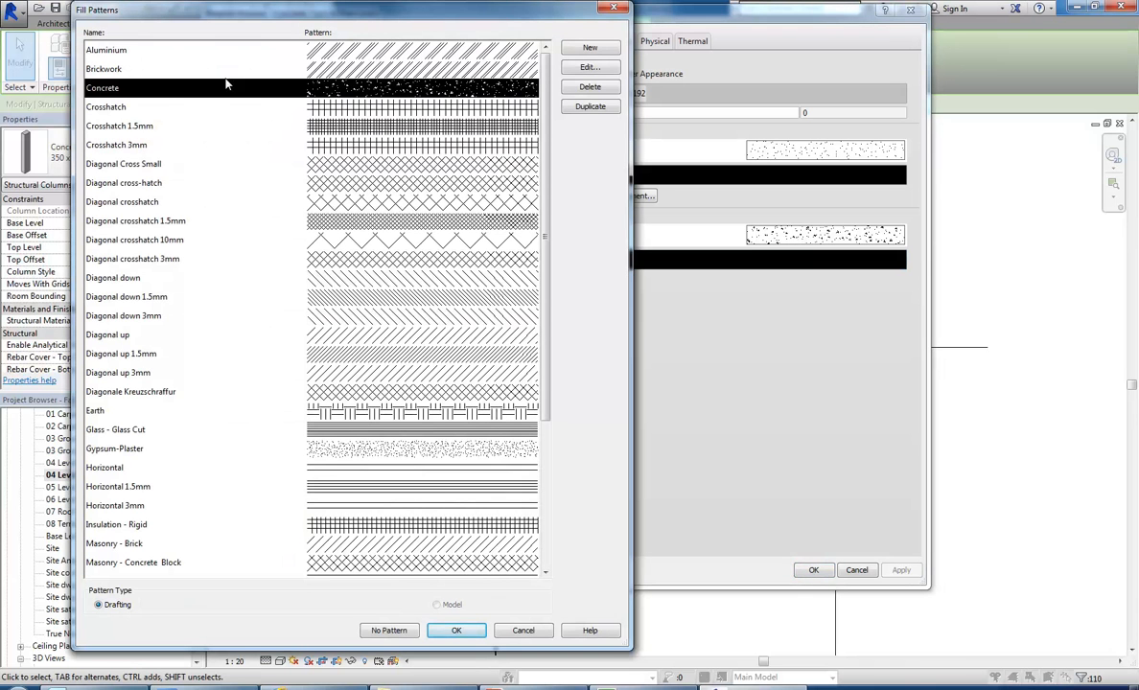
{"action": "left_click", "coordinate": [589, 67]}
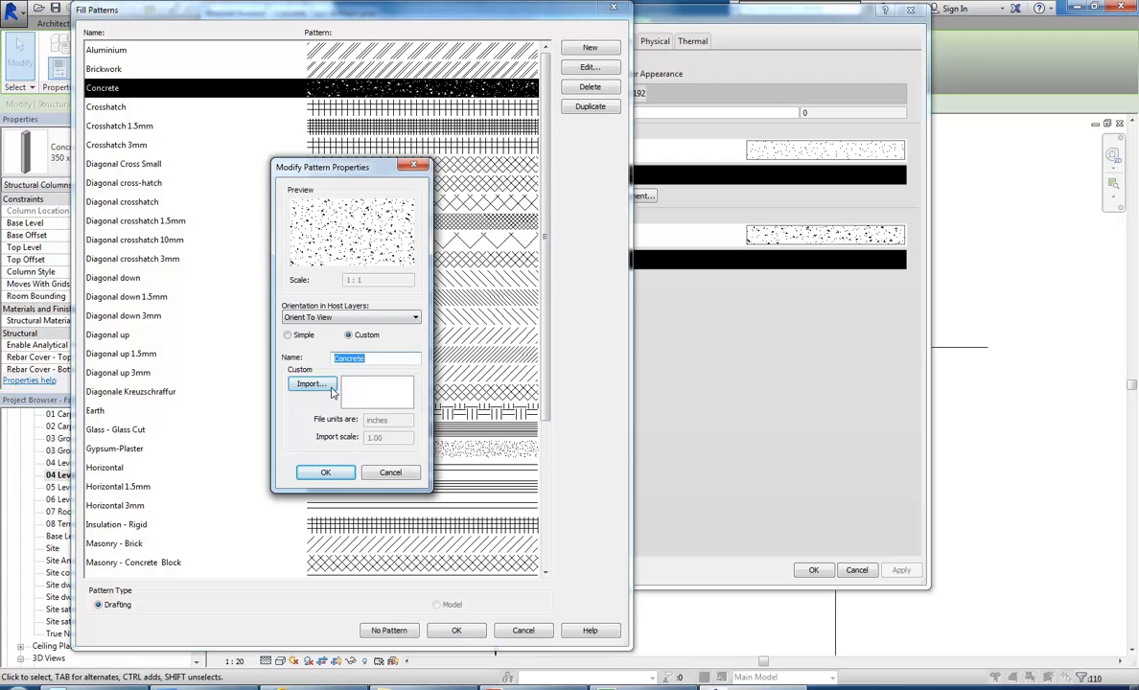
{"action": "left_click", "coordinate": [387, 471]}
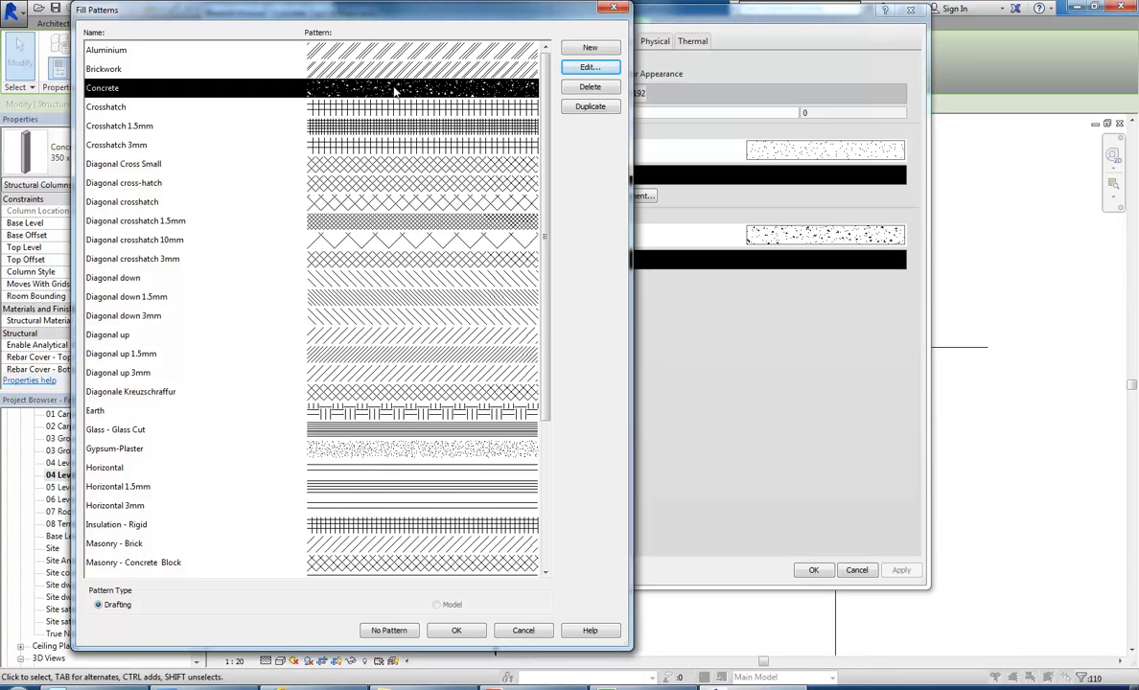
{"action": "left_click", "coordinate": [523, 630]}
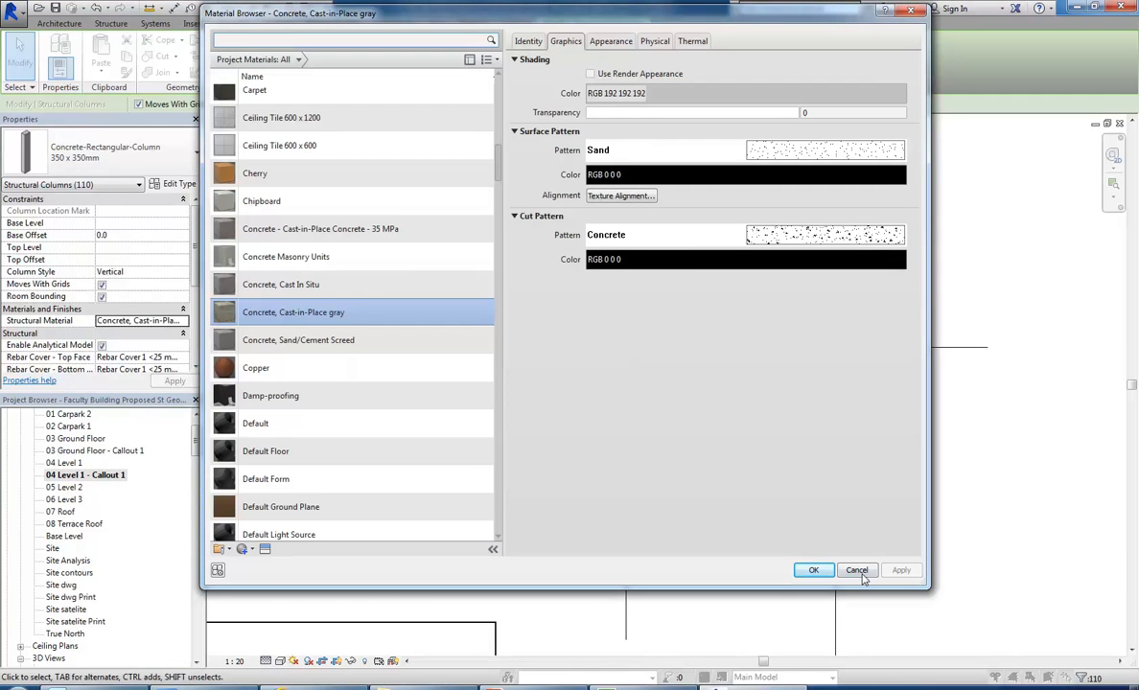
{"action": "left_click", "coordinate": [782, 239]}
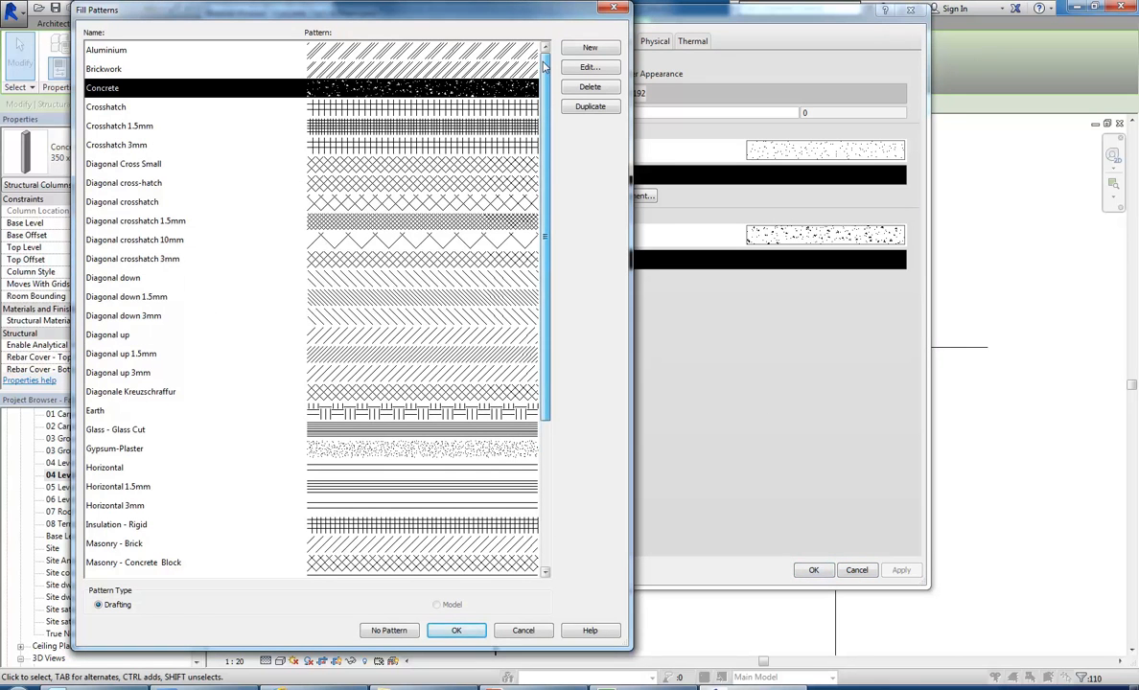
{"action": "left_click", "coordinate": [523, 630]}
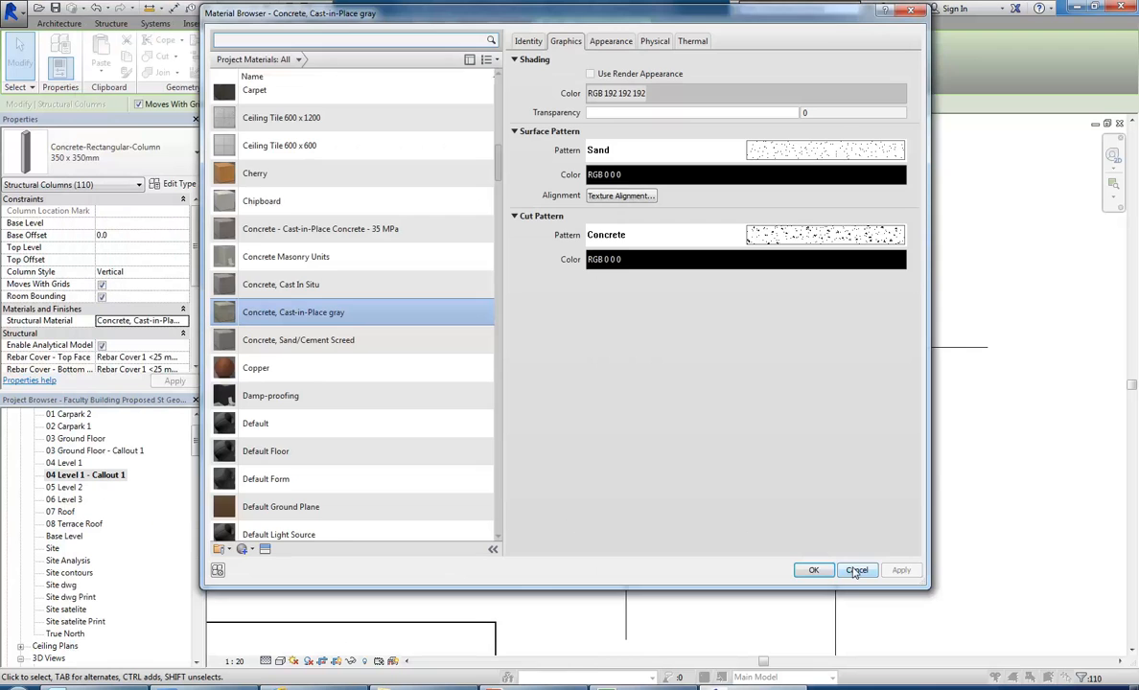
{"action": "left_click", "coordinate": [857, 570]}
{"action": "key", "text": "Escape"}
{"action": "scroll", "coordinate": [669, 351], "scroll_direction": "down", "scroll_amount": 3}
{"action": "scroll", "coordinate": [707, 308], "scroll_direction": "down", "scroll_amount": 4}
{"action": "middle_click_drag", "start_coordinate": [487, 316], "coordinate": [500, 348]}
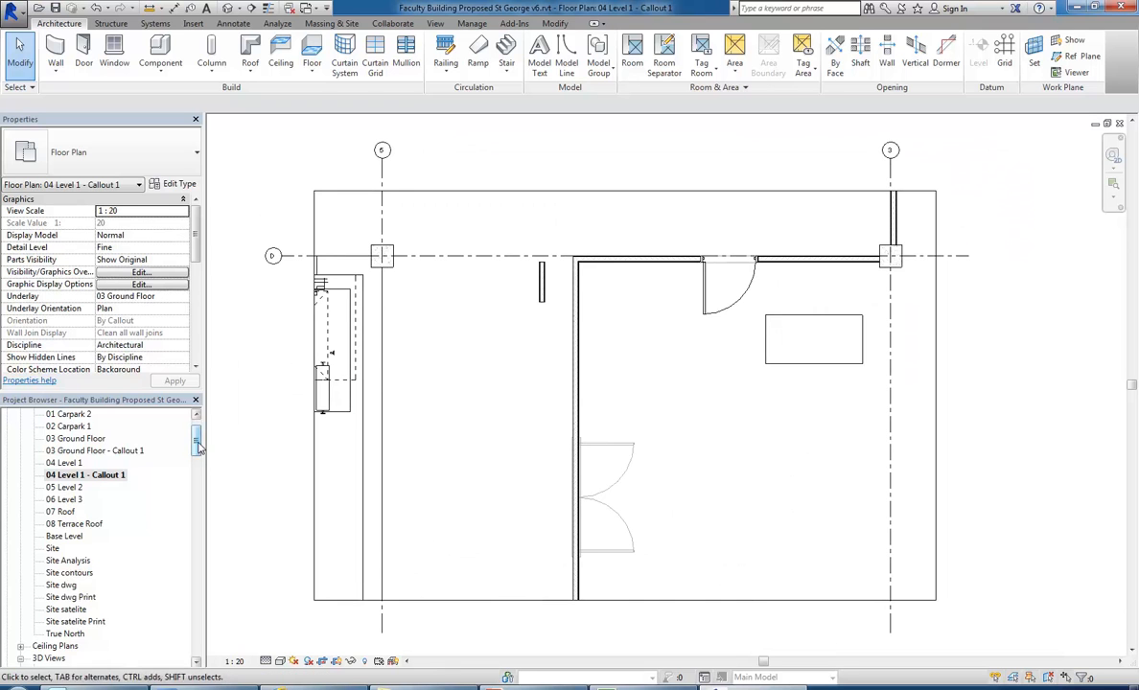
{"action": "left_click_drag", "start_coordinate": [199, 447], "coordinate": [197, 433]}
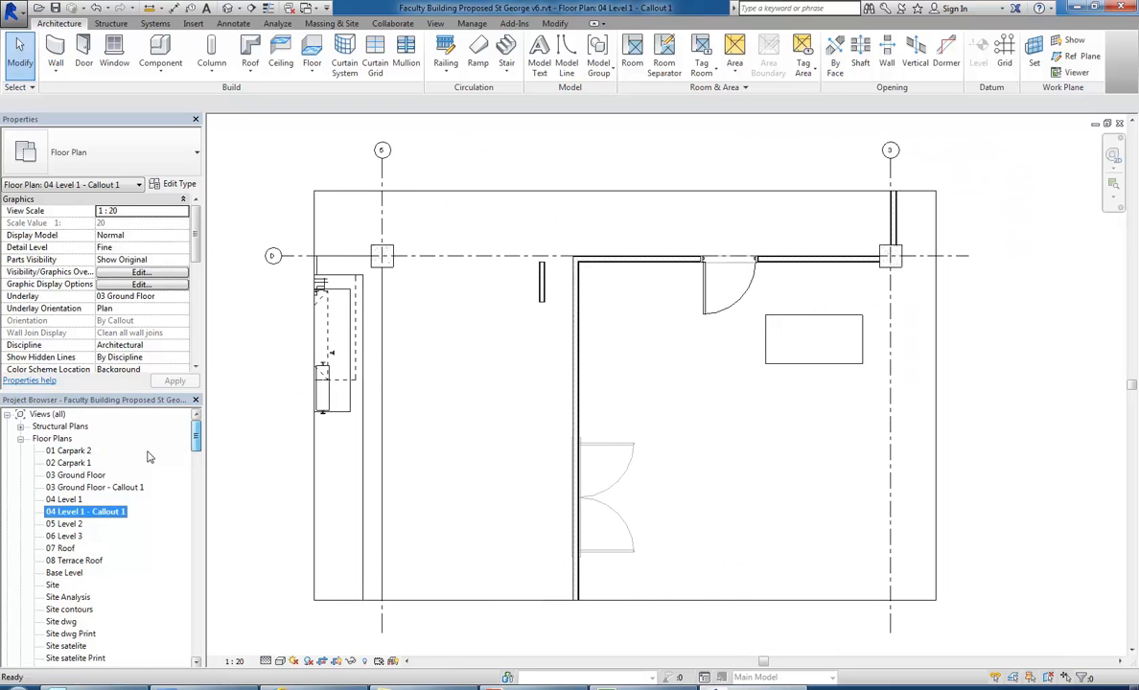
{"action": "left_click", "coordinate": [69, 477]}
{"action": "left_click", "coordinate": [68, 512]}
{"action": "left_click", "coordinate": [467, 401]}
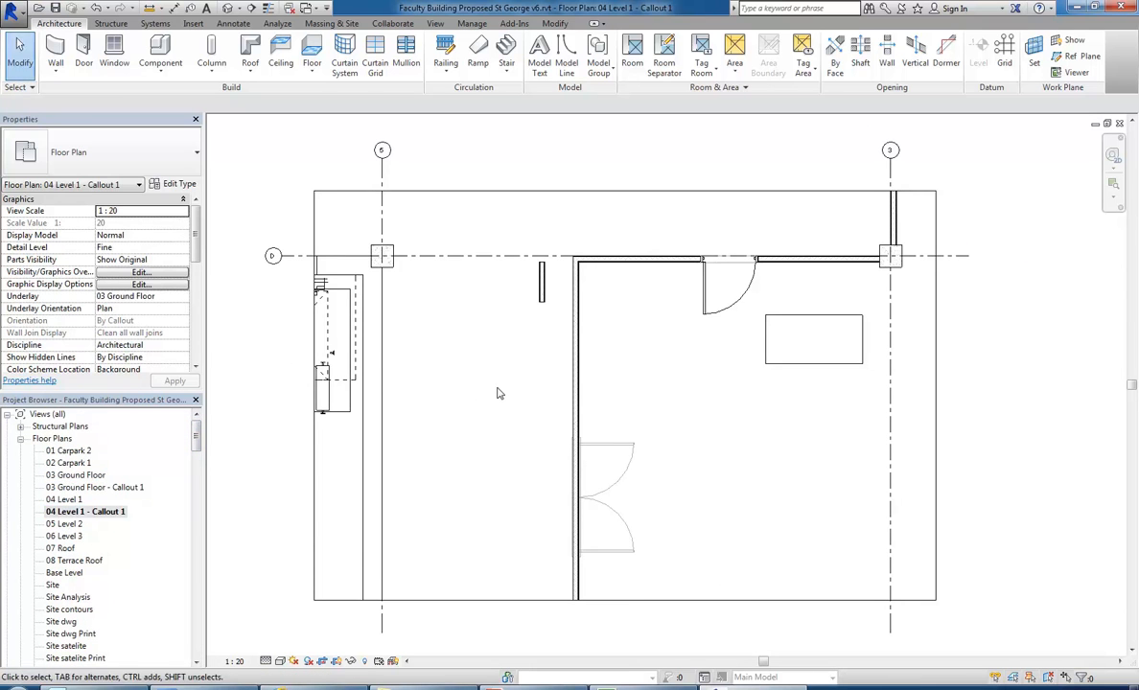
Step: Start a Generic 300mm floor on 04 Level 1 and sketch a rectangular boundary about 1540 by 2100 mm between grid 5 and the short wall
{"action": "middle_click_drag", "start_coordinate": [467, 296], "coordinate": [526, 386]}
{"action": "scroll", "coordinate": [422, 412], "scroll_direction": "up", "scroll_amount": 3}
{"action": "middle_click_drag", "start_coordinate": [422, 412], "coordinate": [471, 401]}
{"action": "left_click", "coordinate": [310, 50]}
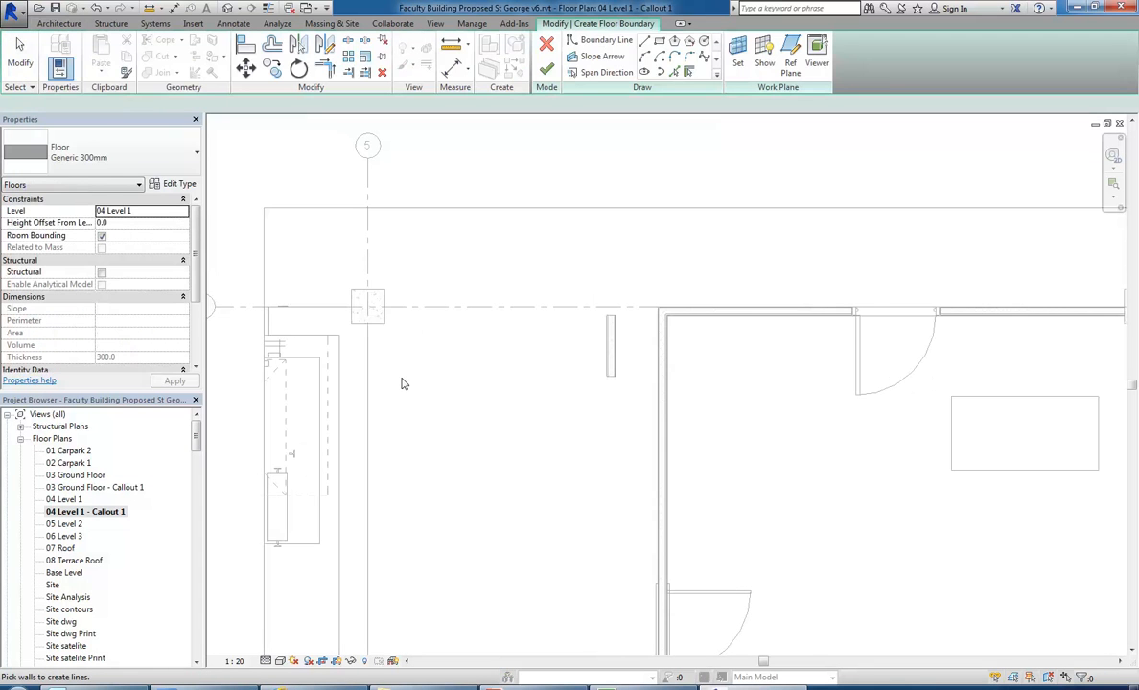
{"action": "scroll", "coordinate": [445, 370], "scroll_direction": "up", "scroll_amount": 1}
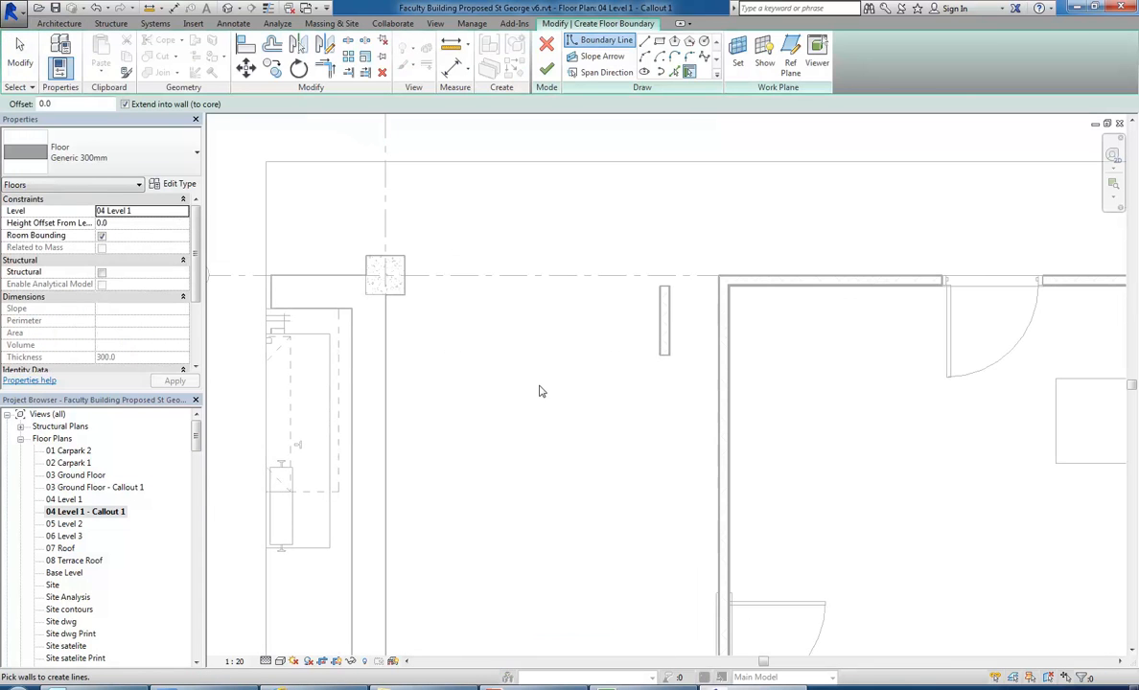
{"action": "left_click", "coordinate": [659, 42]}
{"action": "left_click", "coordinate": [455, 348]}
{"action": "left_click", "coordinate": [624, 580]}
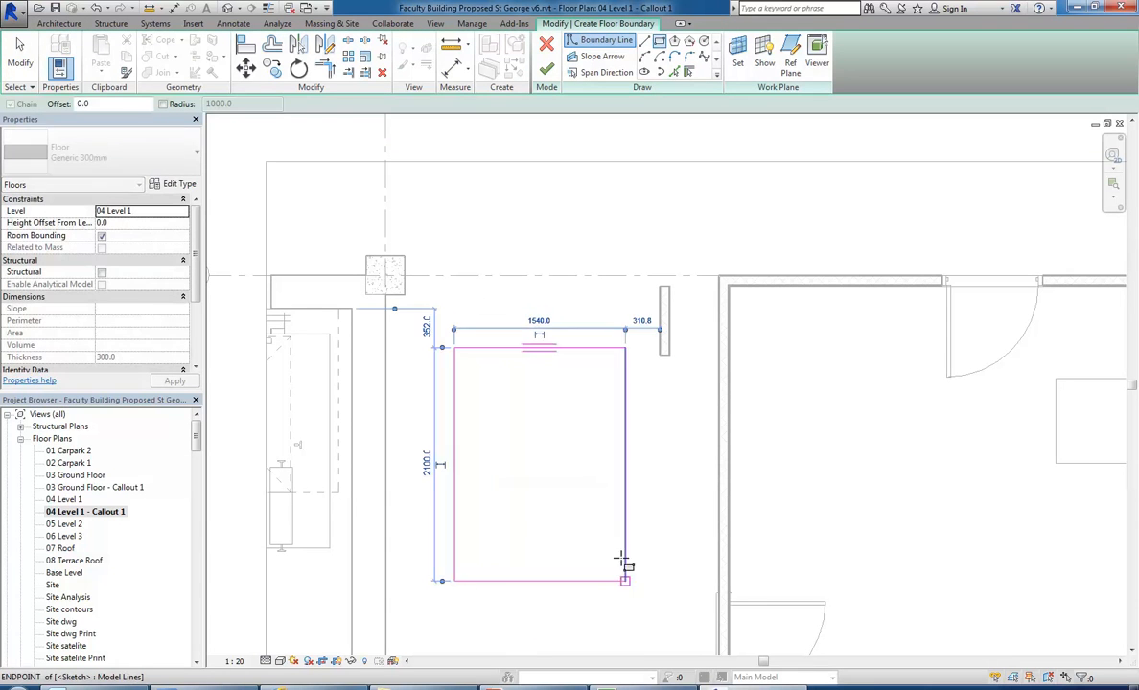
Step: Set the floor's height offset from level to 50 mm and finish its boundary sketch
{"action": "left_click", "coordinate": [127, 224]}
{"action": "type", "text": "50"}
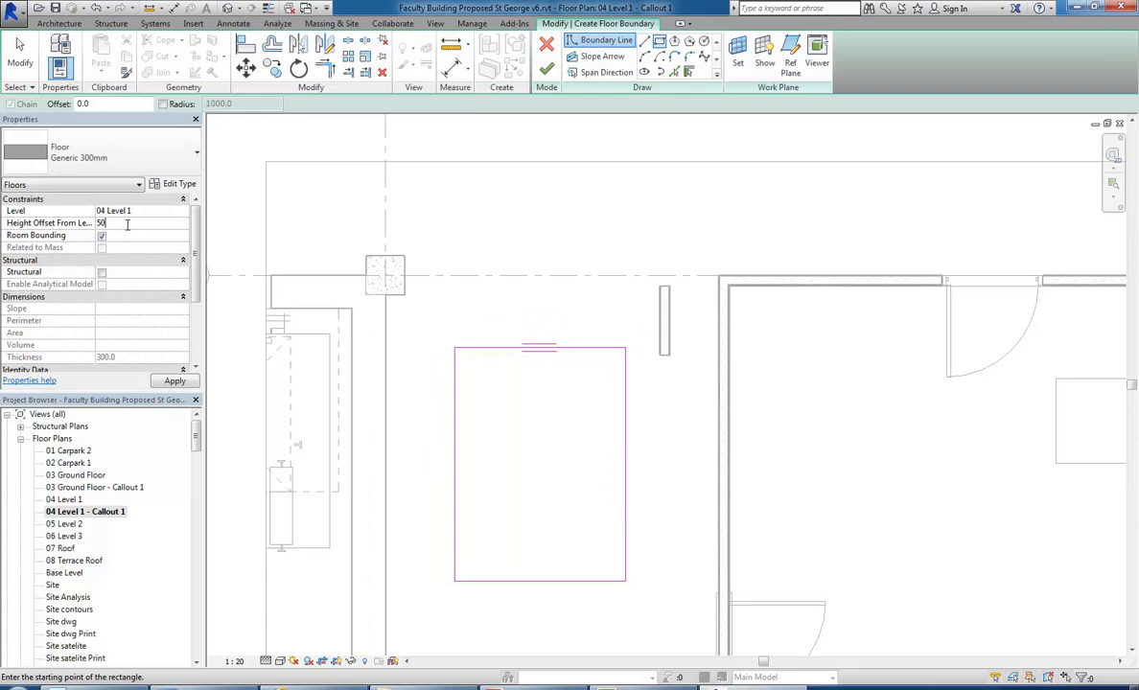
{"action": "left_click", "coordinate": [546, 69]}
{"action": "scroll", "coordinate": [492, 369], "scroll_direction": "up", "scroll_amount": 2}
Step: Duplicate the selected floor's Generic 300mm type as New Floor
{"action": "left_click", "coordinate": [175, 183]}
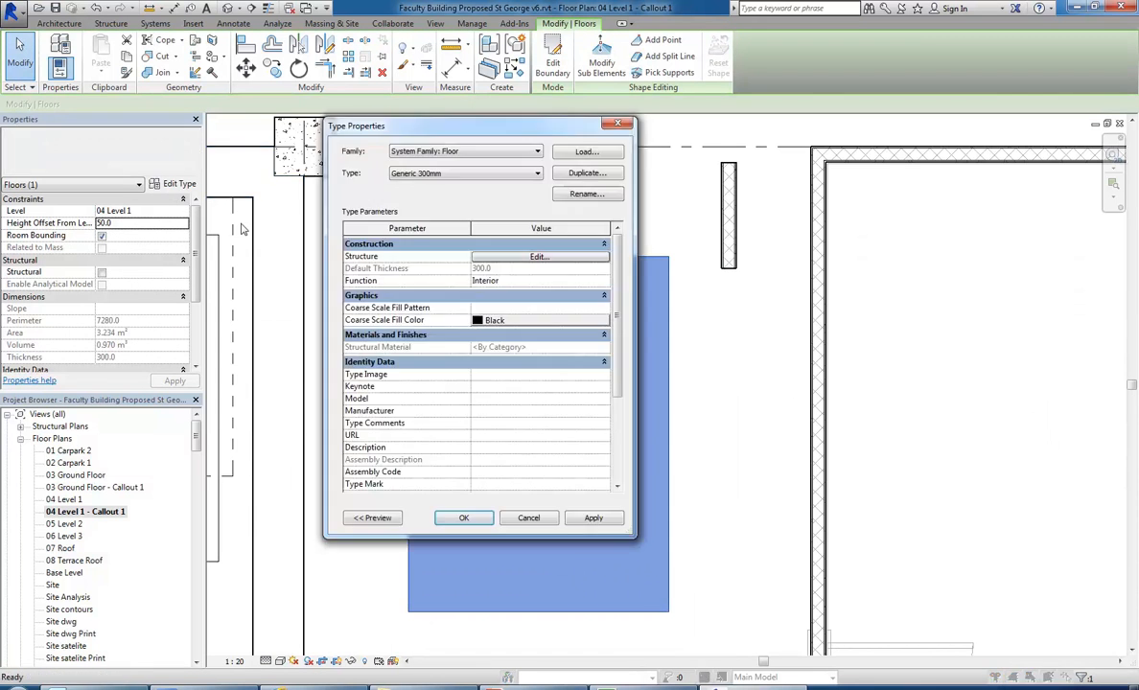
{"action": "left_click", "coordinate": [587, 172]}
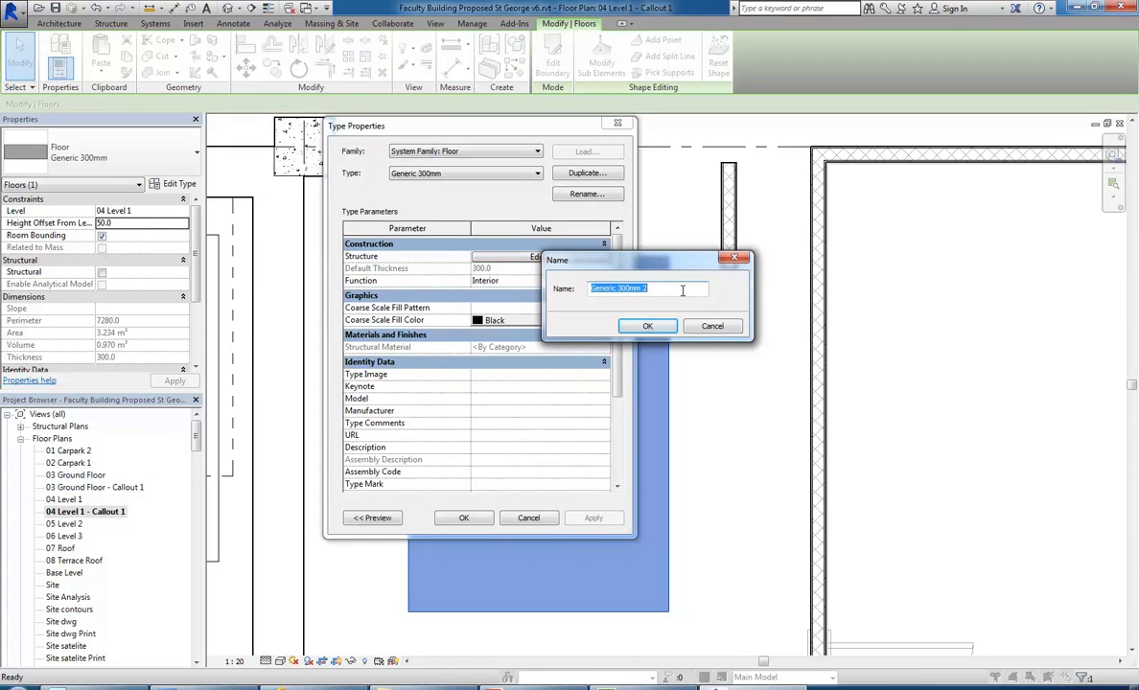
{"action": "type", "text": "New Floor"}
{"action": "left_click", "coordinate": [647, 326]}
Step: Insert a 20 mm layer above the upper core boundary of New Floor's structure, with the function Finish 1 [4]
{"action": "left_click", "coordinate": [535, 257]}
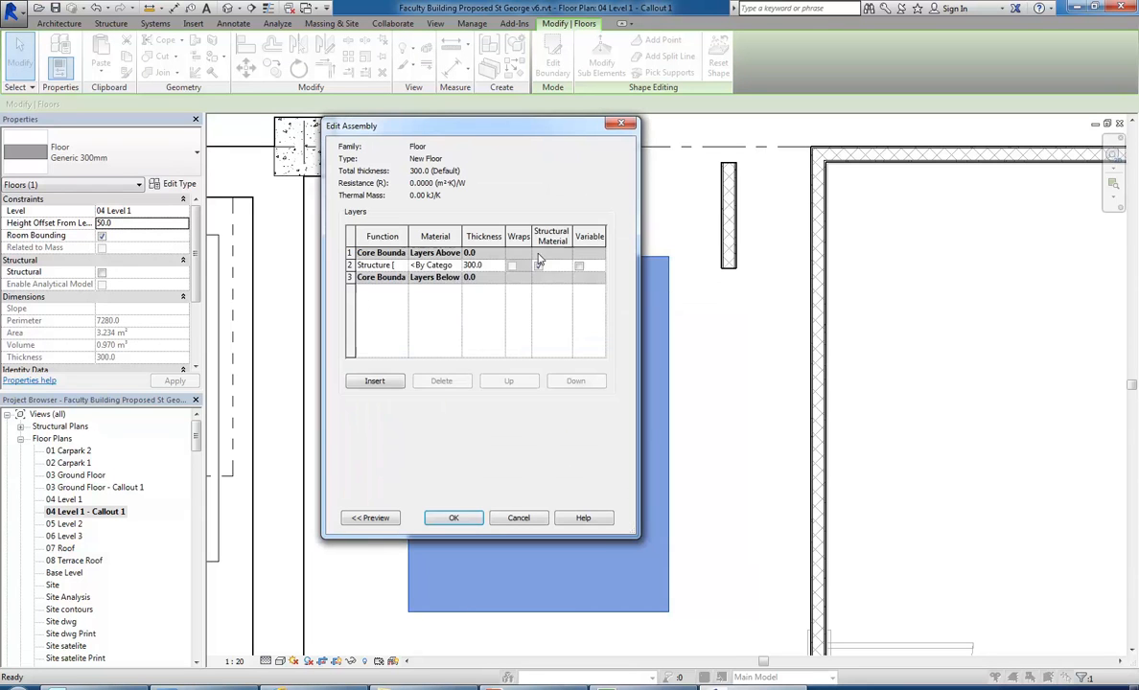
{"action": "left_click", "coordinate": [375, 381]}
{"action": "left_click", "coordinate": [507, 382]}
{"action": "left_click", "coordinate": [507, 383]}
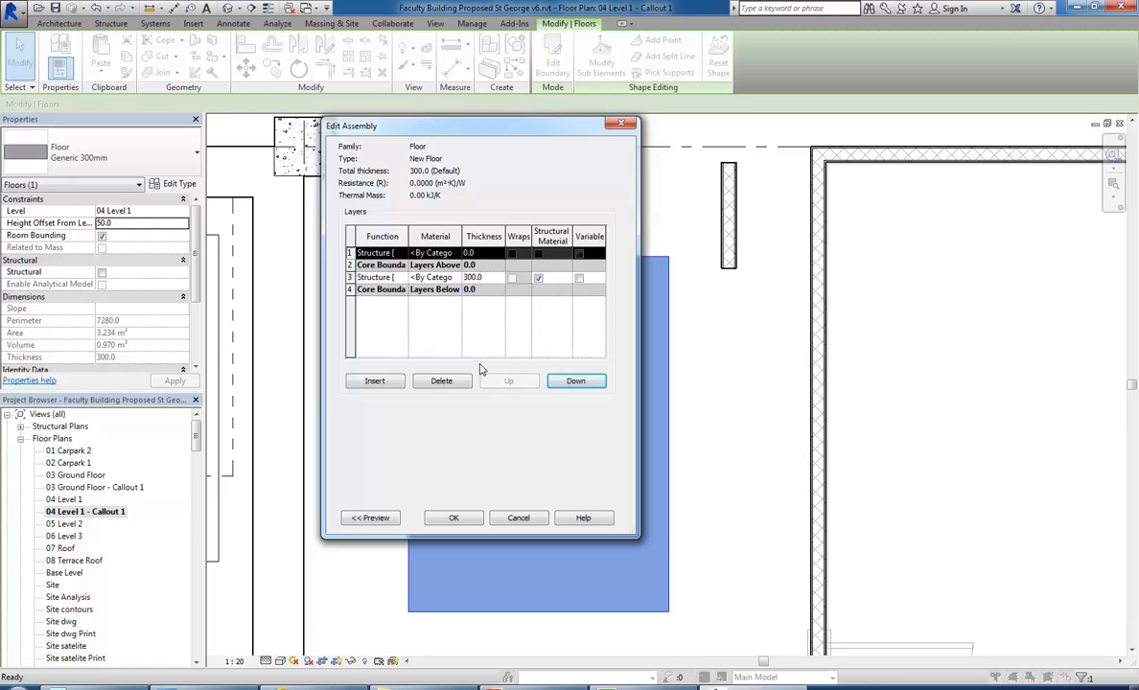
{"action": "left_click", "coordinate": [479, 253]}
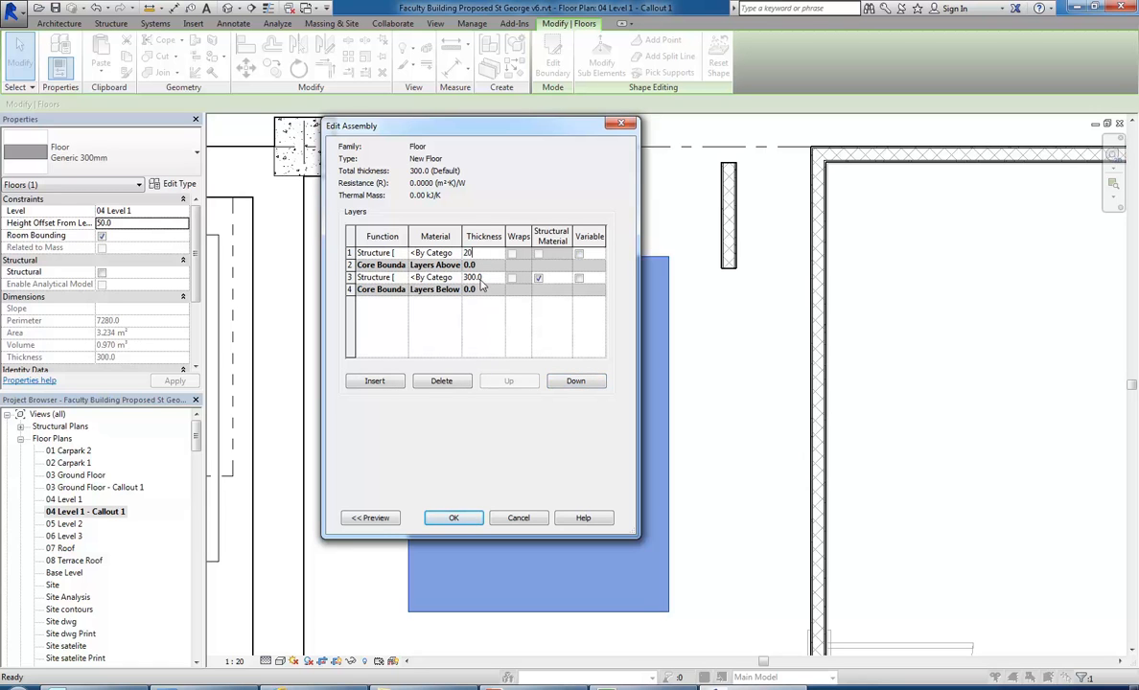
{"action": "left_click", "coordinate": [384, 253]}
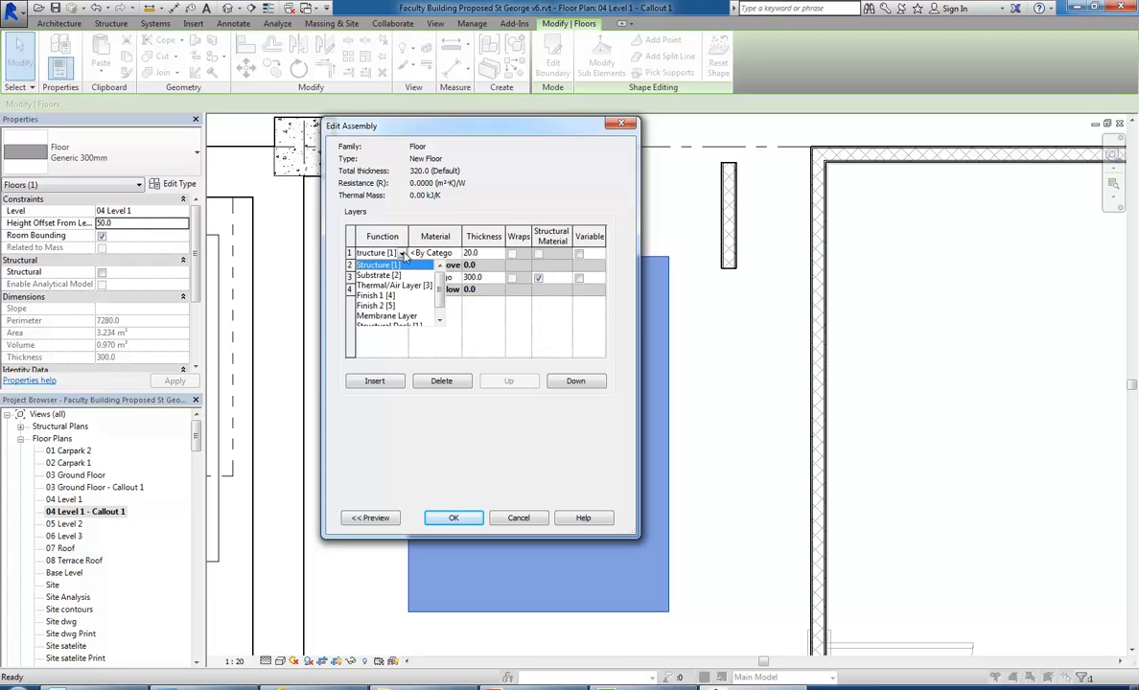
{"action": "left_click", "coordinate": [376, 295]}
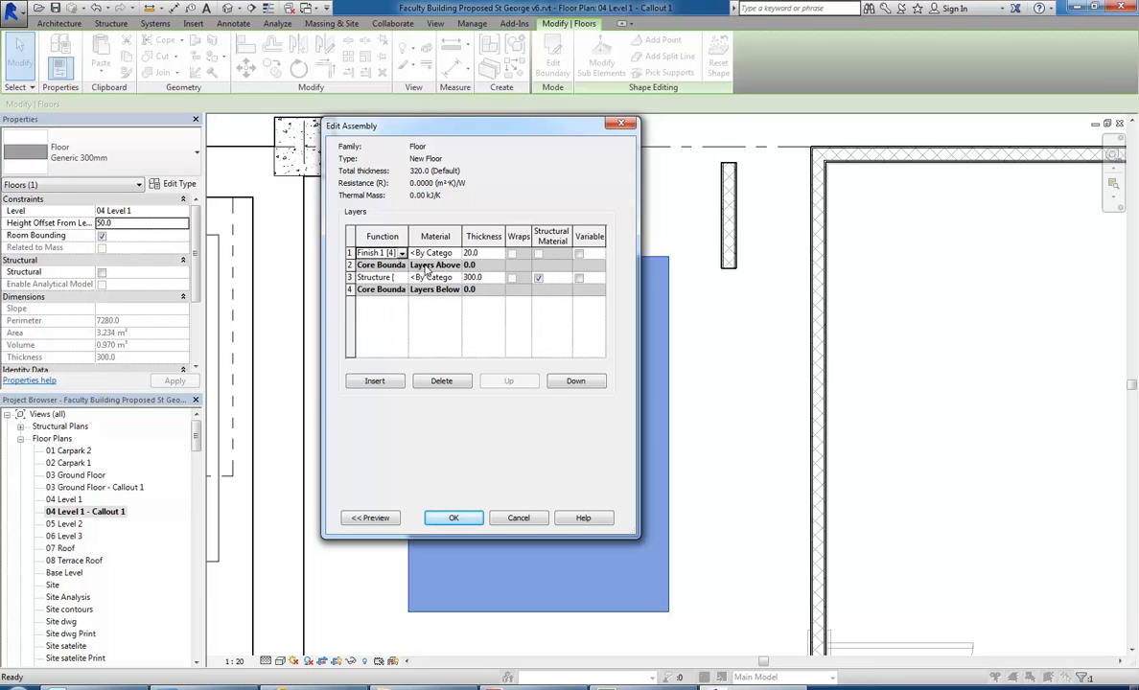
Step: Enlarge the floor assembly dialog and show the section preview of the layers
{"action": "left_click", "coordinate": [485, 253]}
{"action": "left_click_drag", "start_coordinate": [639, 533], "coordinate": [833, 567]}
{"action": "left_click", "coordinate": [383, 552]}
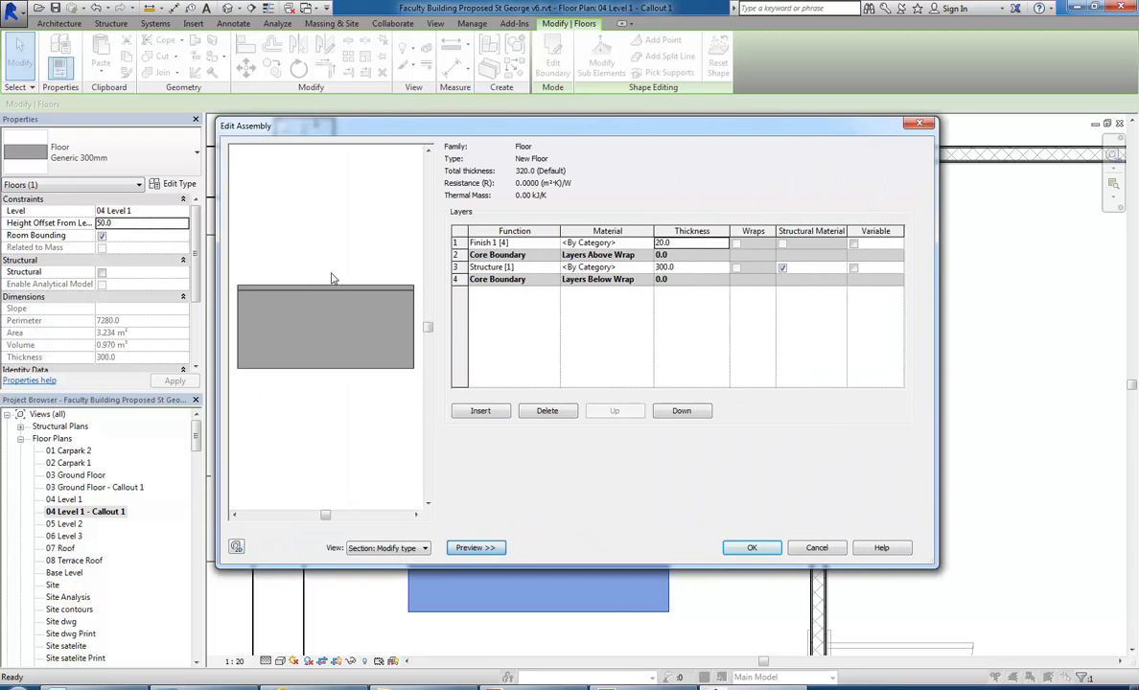
Step: Choose Wood - Cherry as the material for the 20 mm Finish 1 layer
{"action": "left_click", "coordinate": [621, 247]}
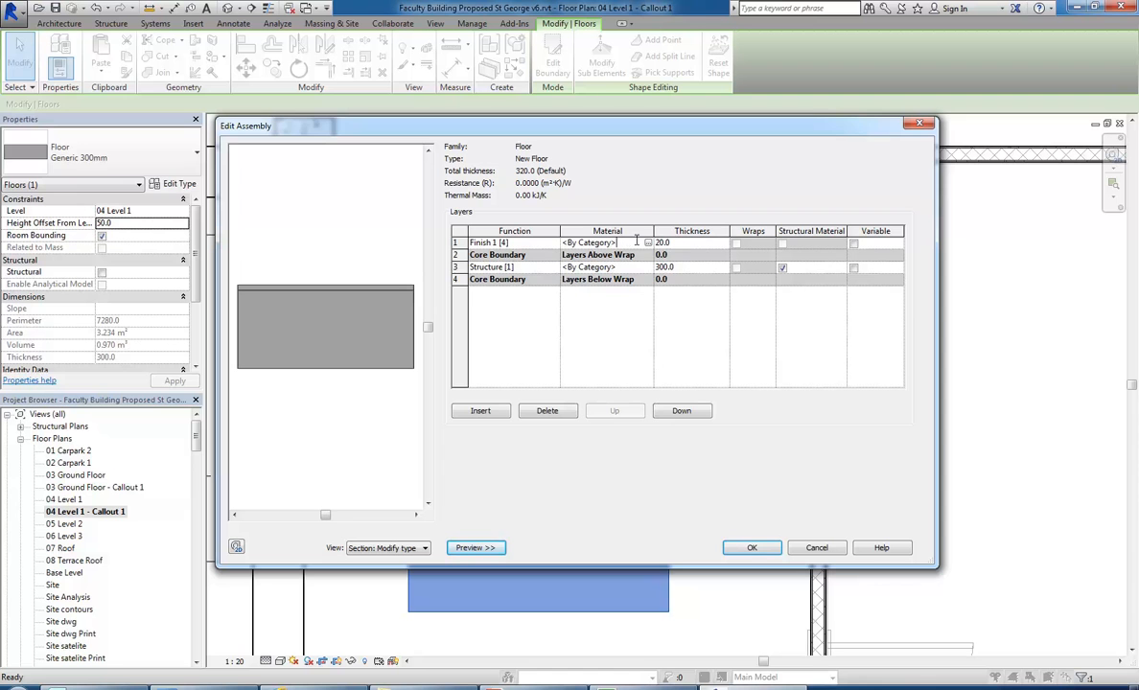
{"action": "left_click", "coordinate": [648, 243]}
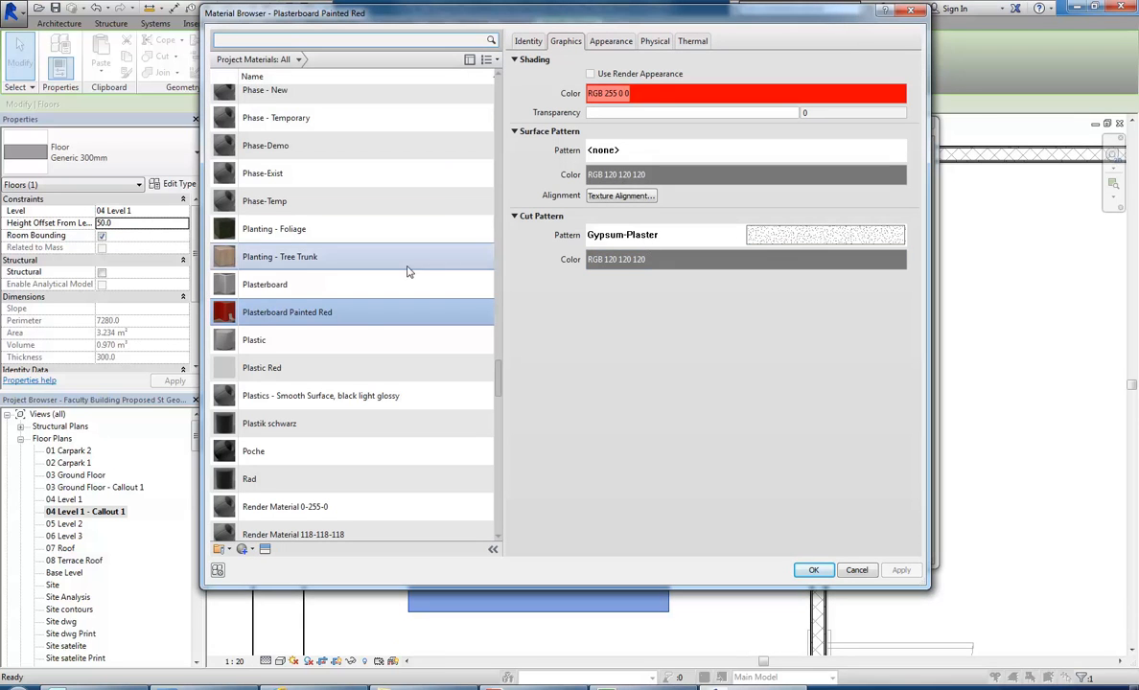
{"action": "left_click_drag", "start_coordinate": [495, 386], "coordinate": [497, 525]}
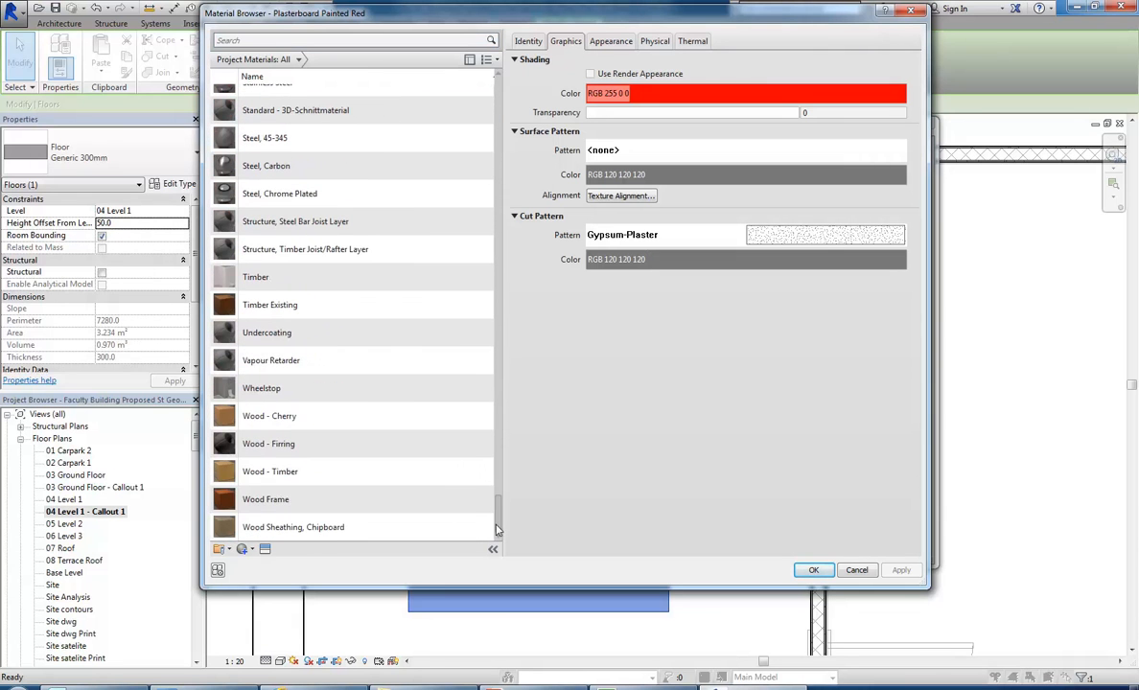
{"action": "left_click", "coordinate": [231, 418]}
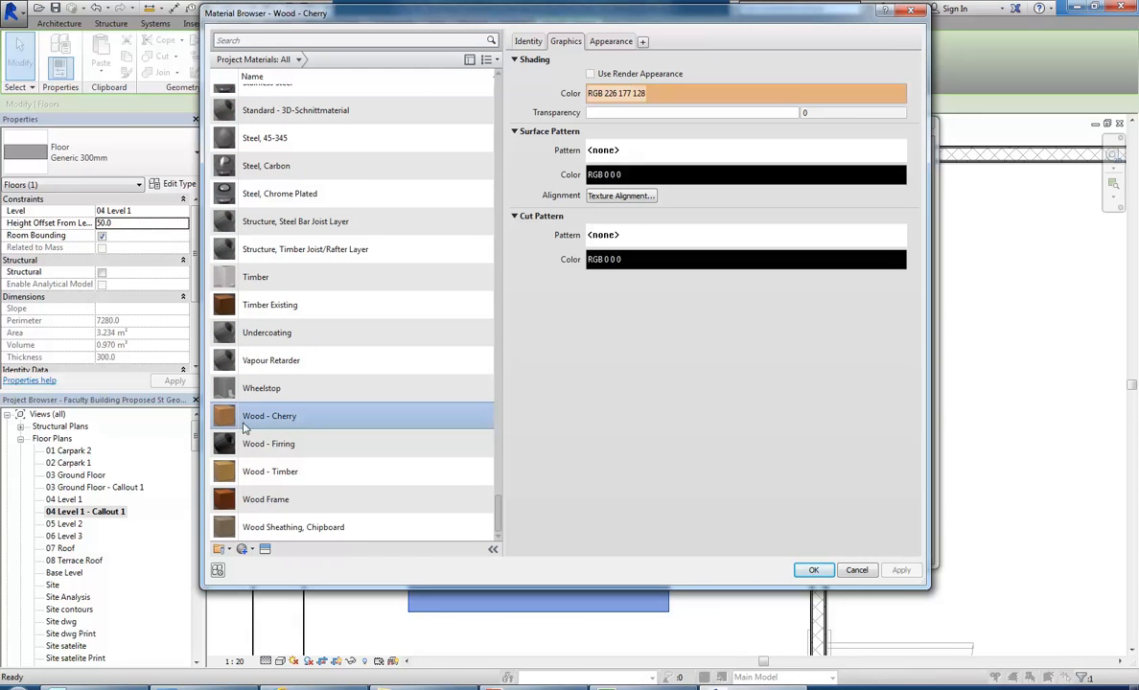
Step: Start a new custom model fill pattern for the surface pattern of Wood - Cherry
{"action": "left_click", "coordinate": [606, 153]}
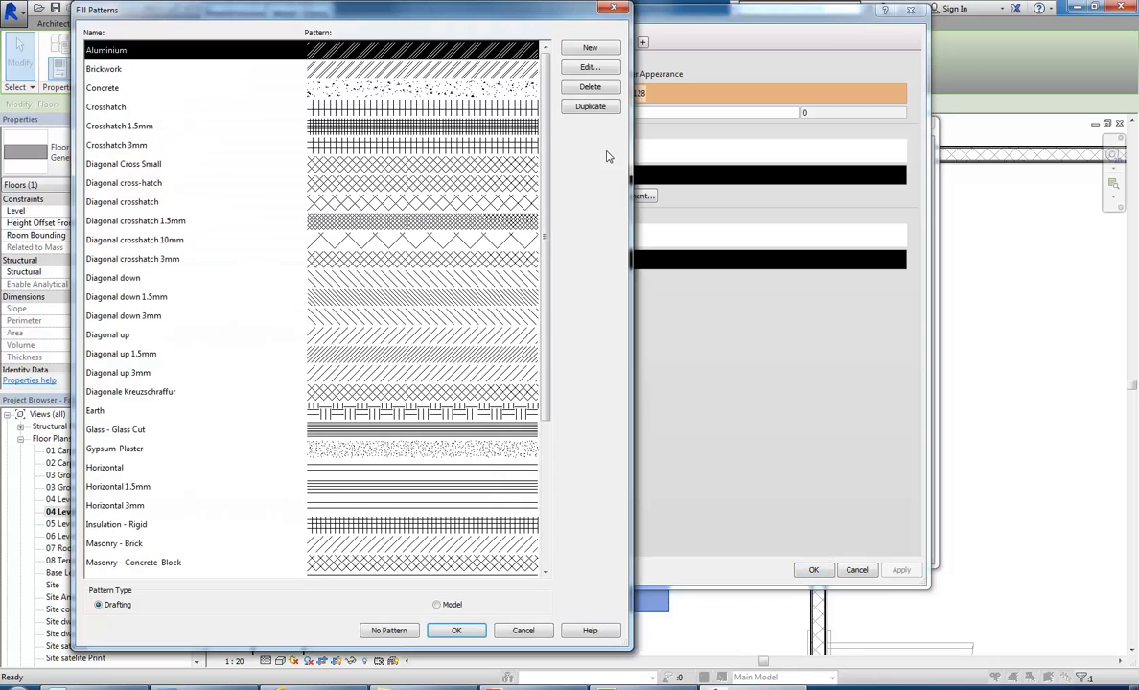
{"action": "left_click", "coordinate": [527, 629]}
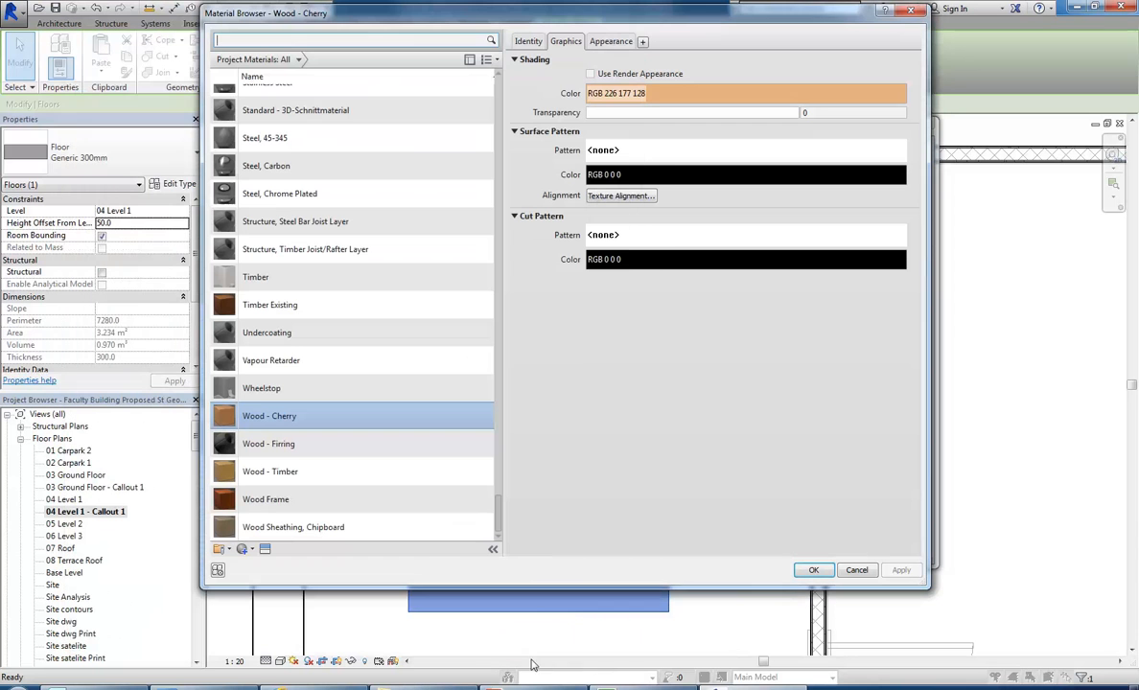
{"action": "left_click", "coordinate": [608, 151]}
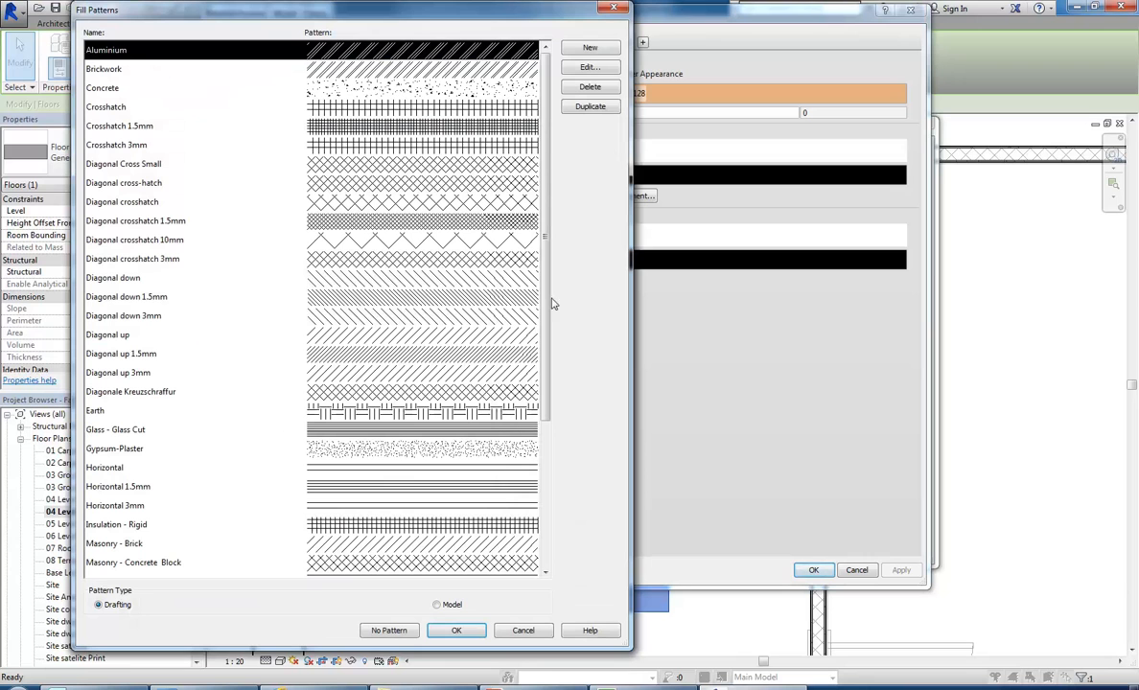
{"action": "left_click", "coordinate": [437, 606]}
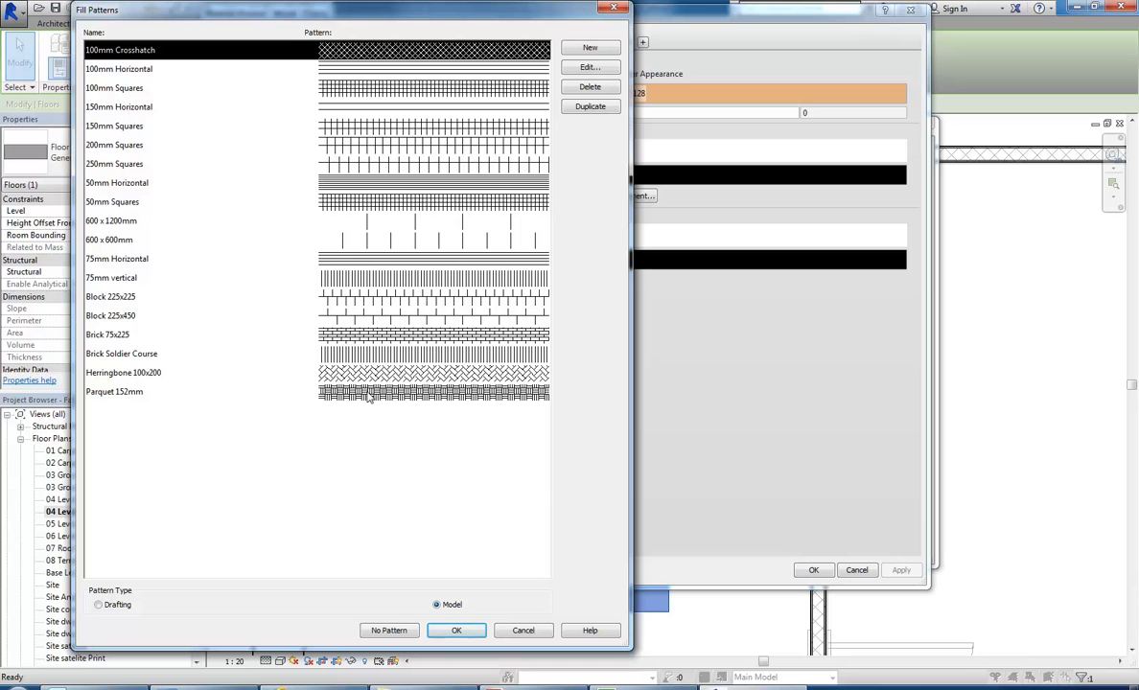
{"action": "left_click", "coordinate": [590, 49]}
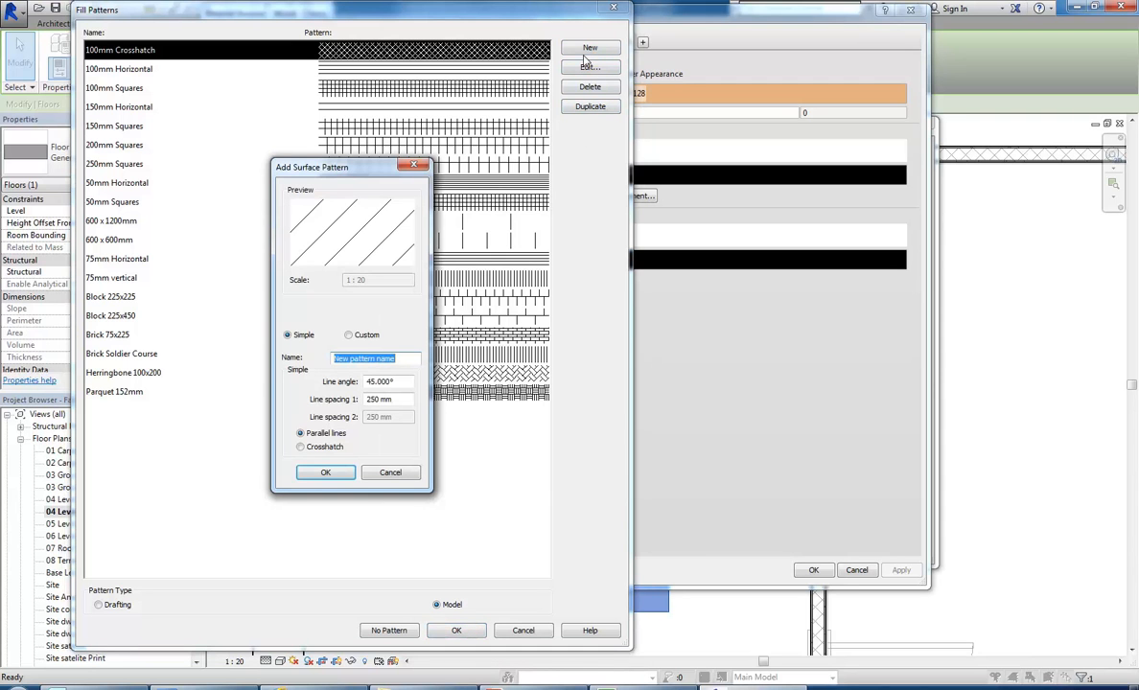
{"action": "left_click", "coordinate": [349, 335]}
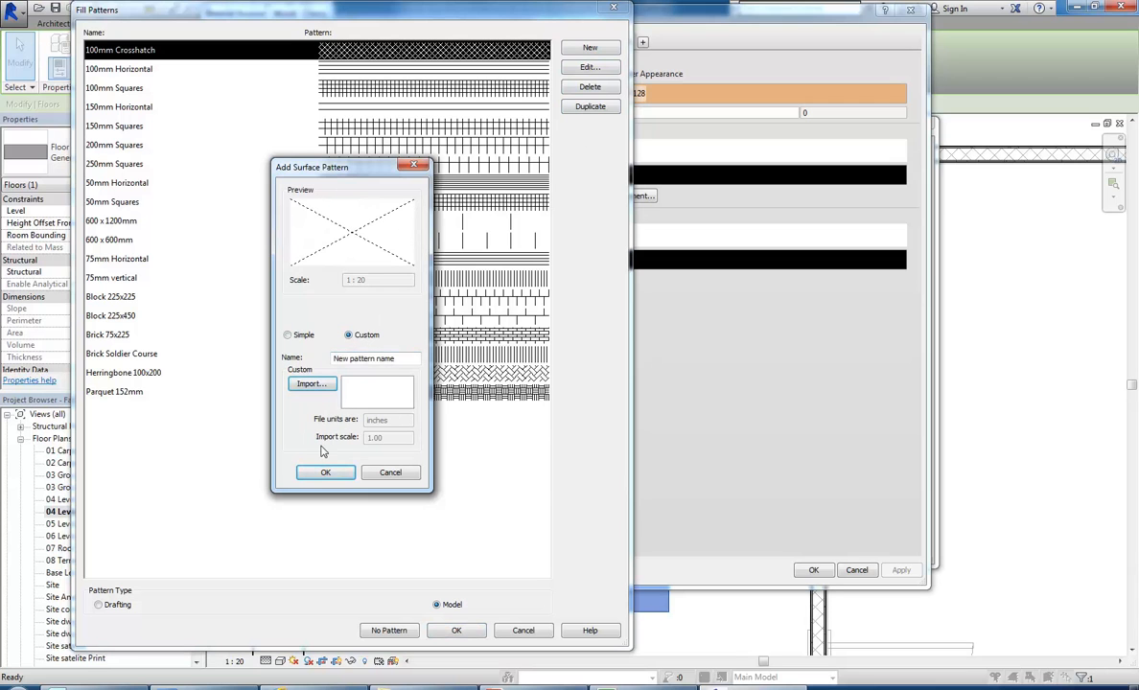
Step: Browse the Revit library to the X Hatch Pattens folder for a hatch pattern file to import
{"action": "left_click", "coordinate": [309, 386]}
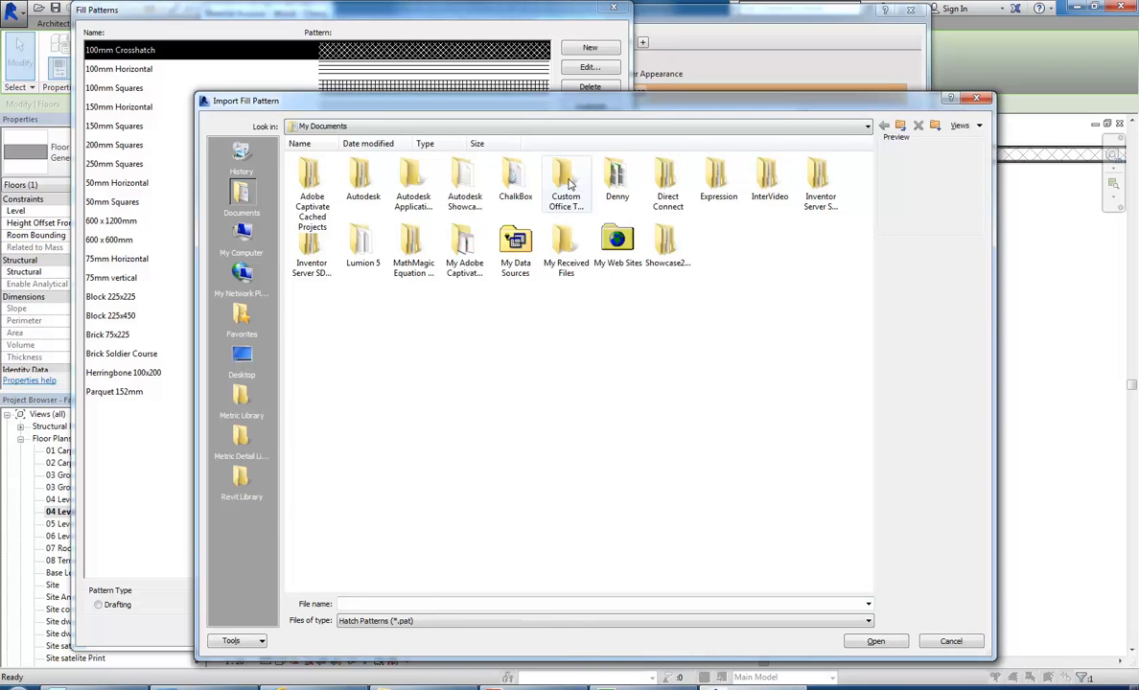
{"action": "left_click_drag", "start_coordinate": [581, 110], "coordinate": [508, 41]}
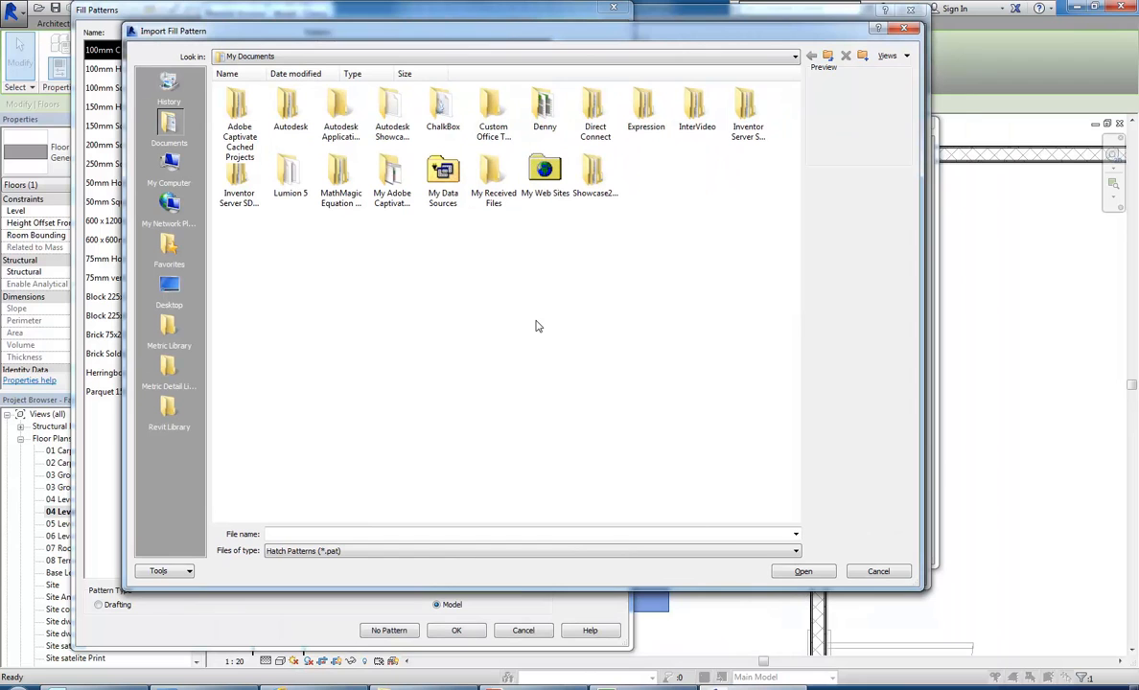
{"action": "left_click", "coordinate": [314, 552]}
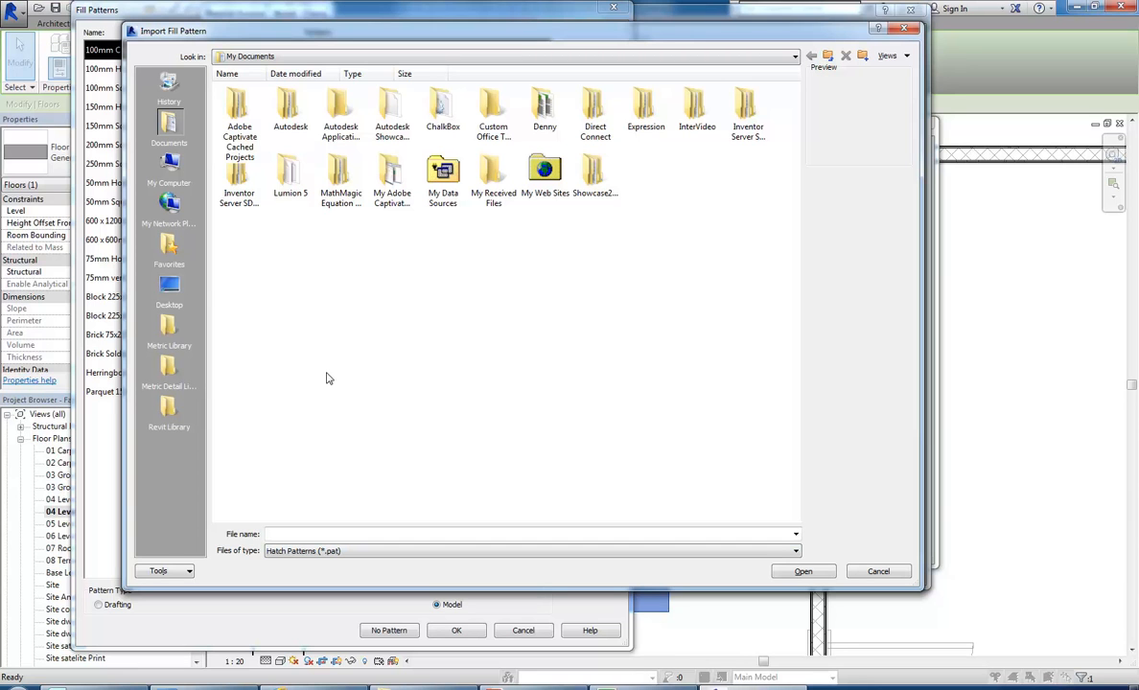
{"action": "left_click", "coordinate": [170, 410]}
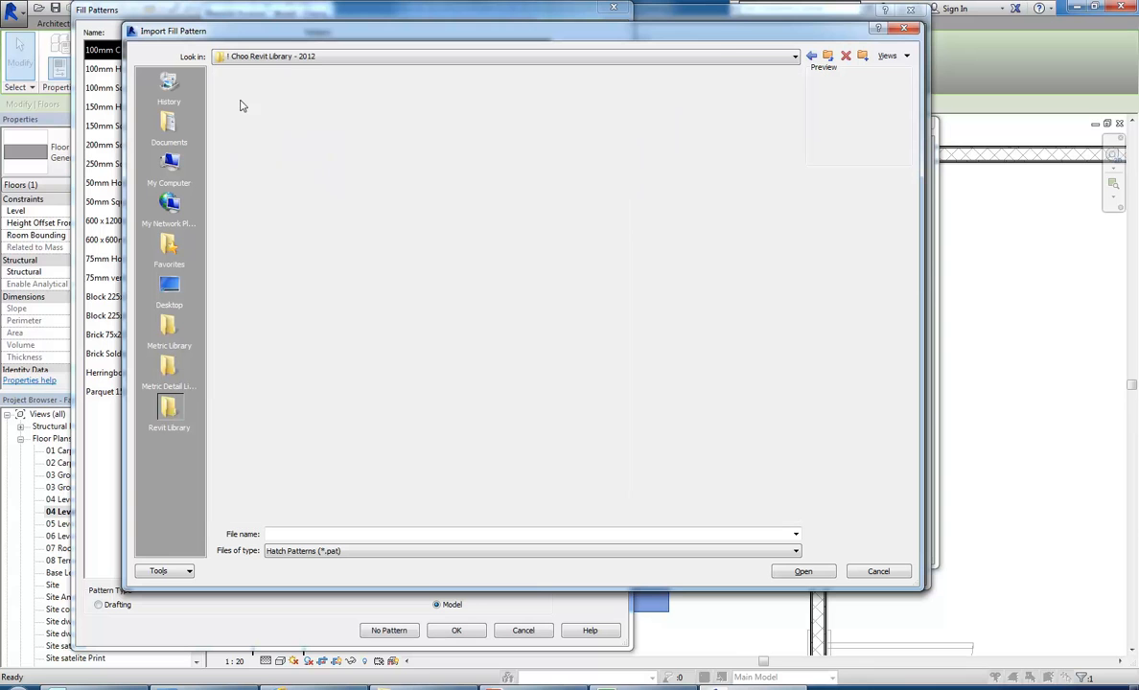
{"action": "double_click", "coordinate": [238, 104]}
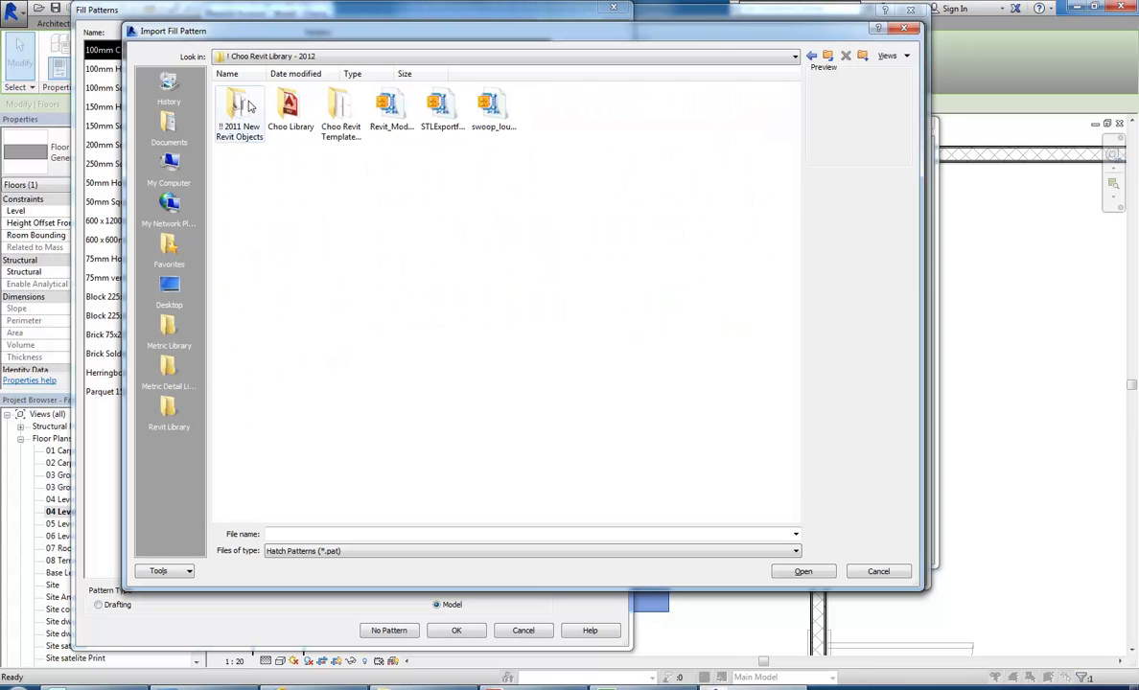
{"action": "double_click", "coordinate": [285, 104]}
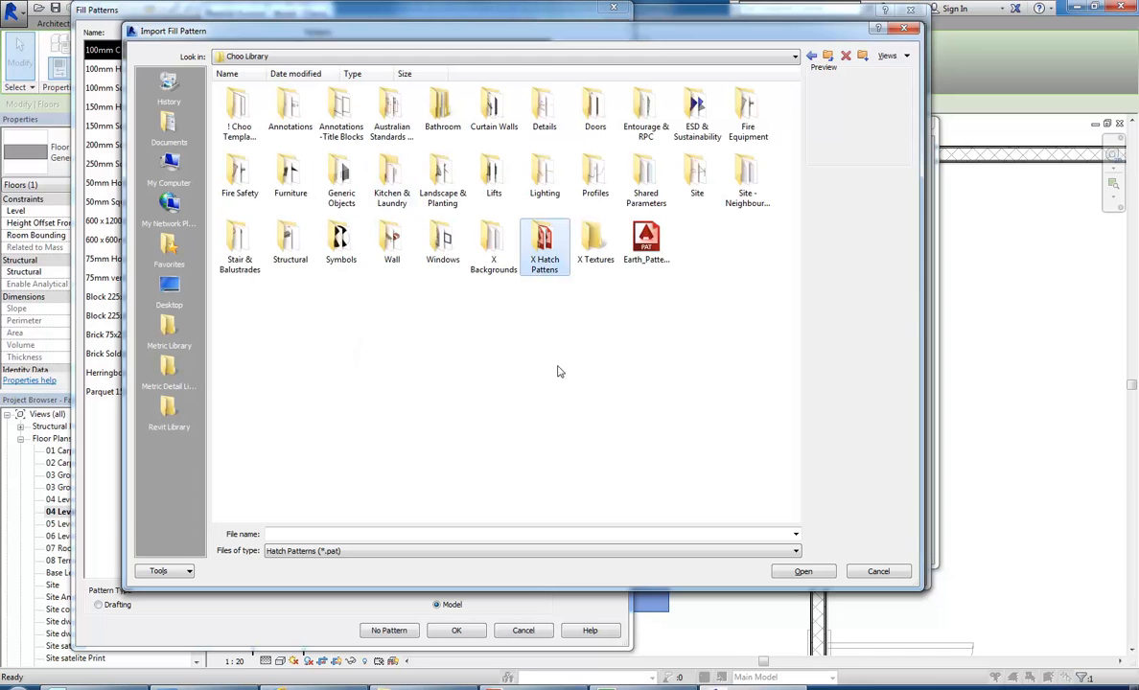
{"action": "double_click", "coordinate": [543, 241]}
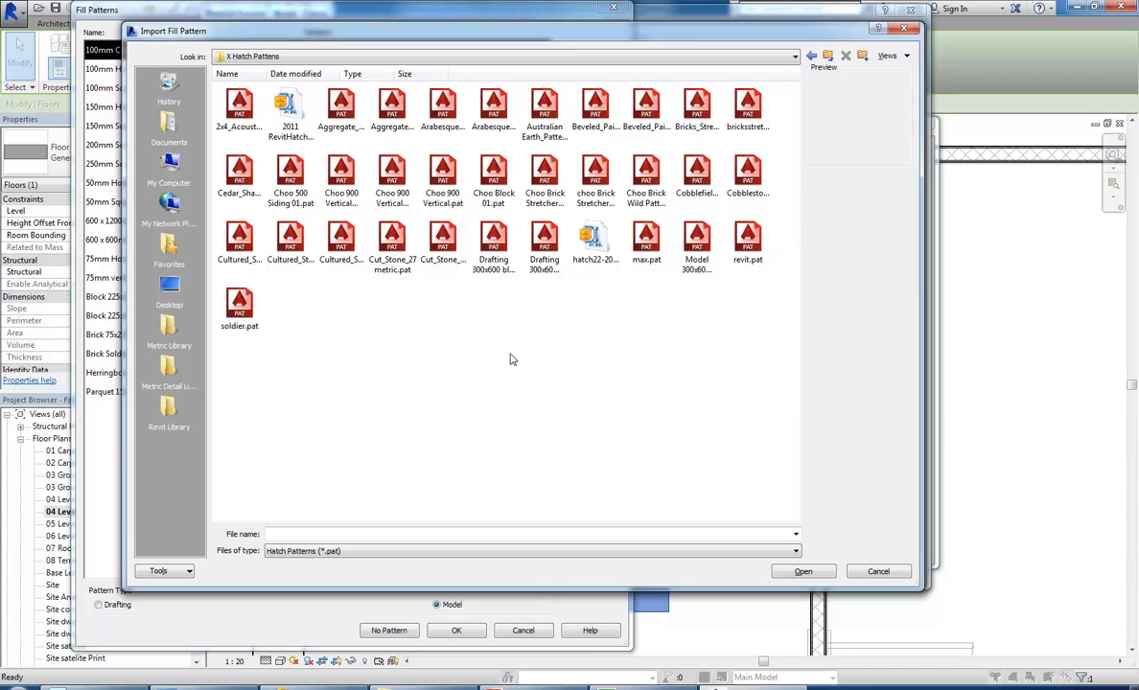
Step: Import the max.pat hatch file into the new custom surface pattern
{"action": "left_click", "coordinate": [740, 247]}
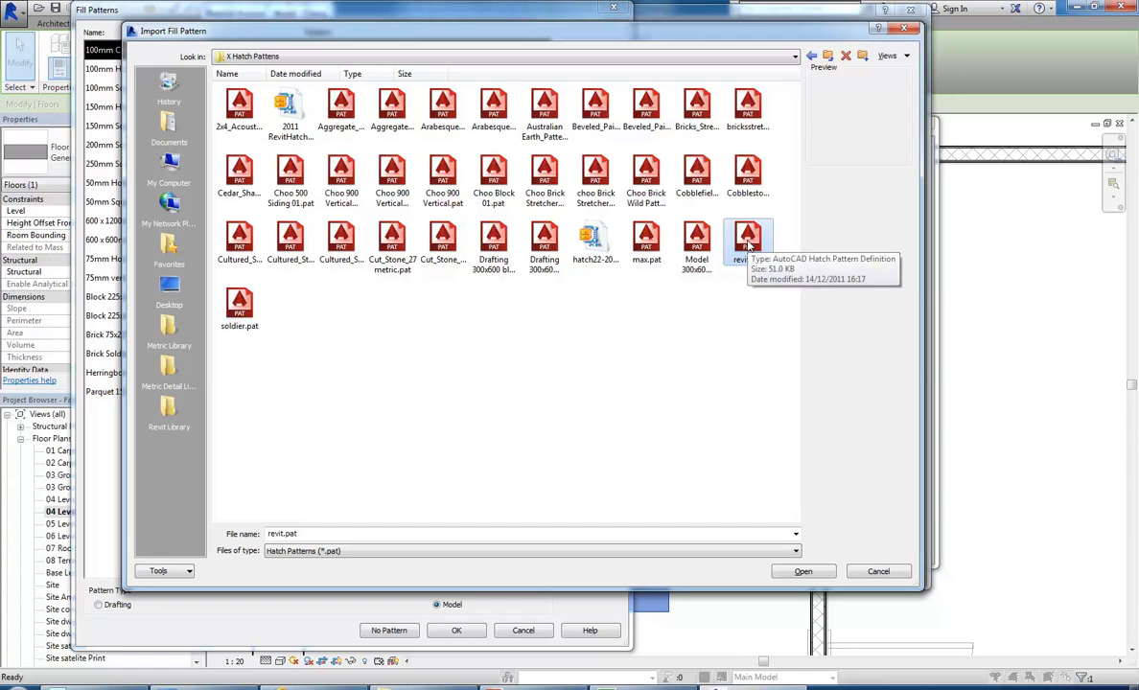
{"action": "left_click", "coordinate": [635, 230]}
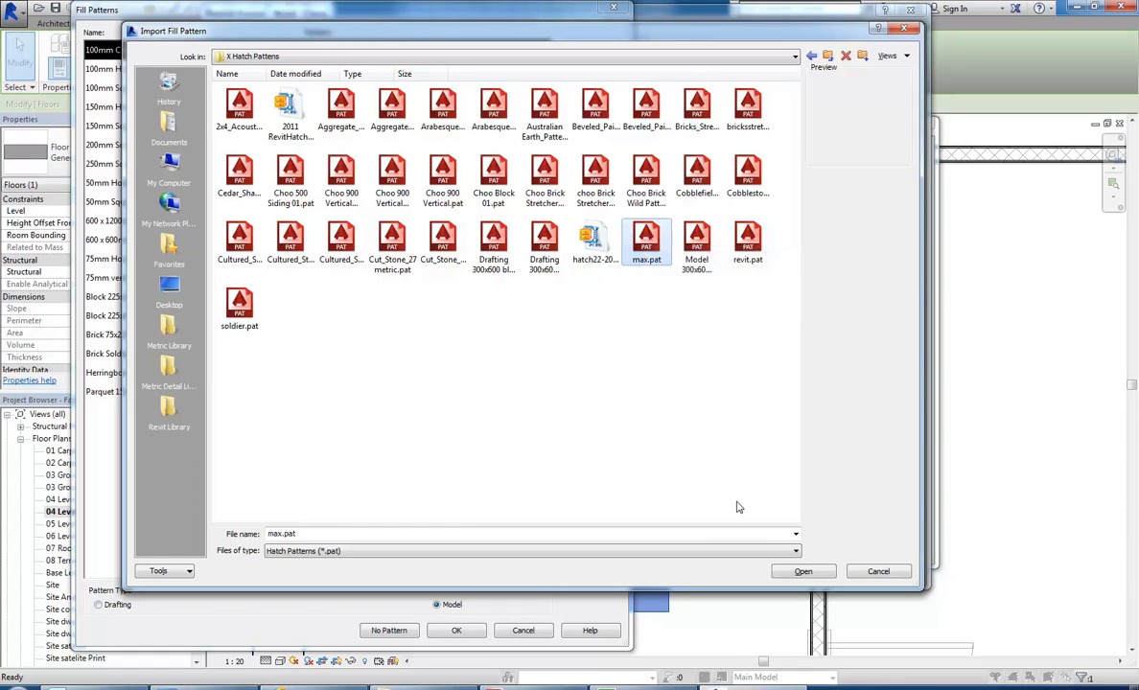
{"action": "left_click", "coordinate": [803, 573]}
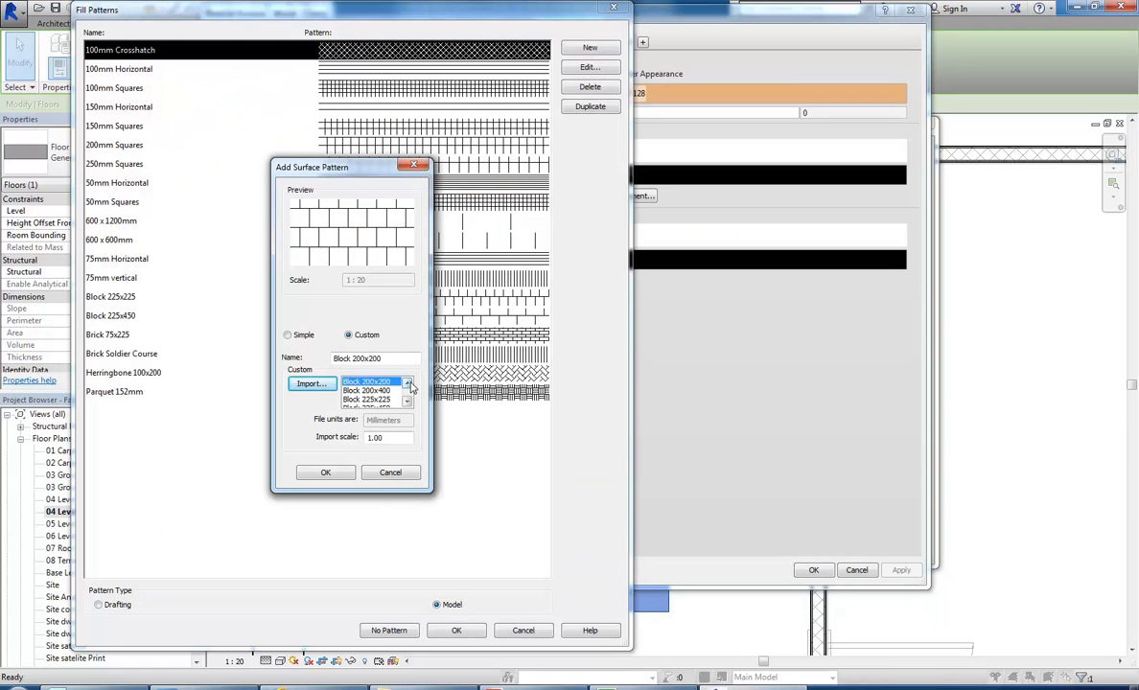
Step: Look through the imported max.pat patterns, previewing the block, brick and ceiling patterns up to Ceiling 600x1200
{"action": "left_click", "coordinate": [407, 402]}
{"action": "left_click", "coordinate": [407, 401]}
{"action": "left_click", "coordinate": [408, 402]}
{"action": "left_click", "coordinate": [408, 402]}
{"action": "left_click", "coordinate": [407, 401]}
{"action": "left_click", "coordinate": [407, 402]}
{"action": "left_click", "coordinate": [407, 384]}
{"action": "left_click", "coordinate": [407, 384]}
{"action": "left_click", "coordinate": [407, 383]}
{"action": "left_click", "coordinate": [407, 383]}
{"action": "left_click", "coordinate": [406, 383]}
{"action": "left_click", "coordinate": [407, 383]}
{"action": "left_click", "coordinate": [366, 390]}
{"action": "left_click", "coordinate": [366, 399]}
{"action": "left_click", "coordinate": [364, 407]}
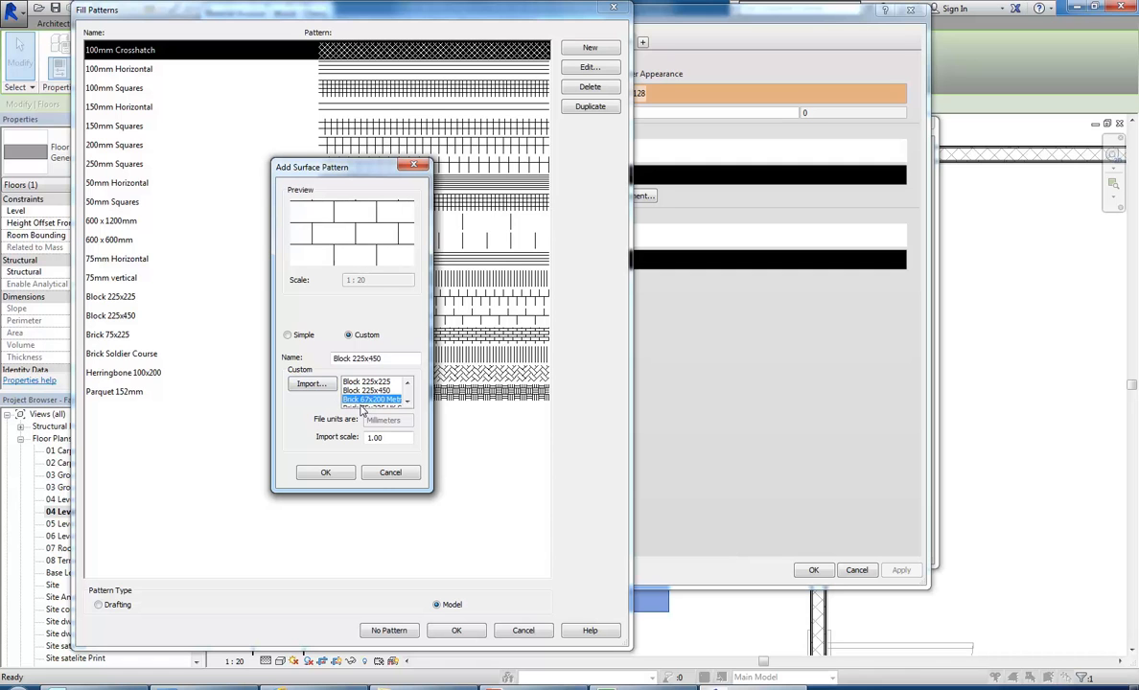
{"action": "left_click", "coordinate": [364, 407]}
{"action": "left_click", "coordinate": [367, 407]}
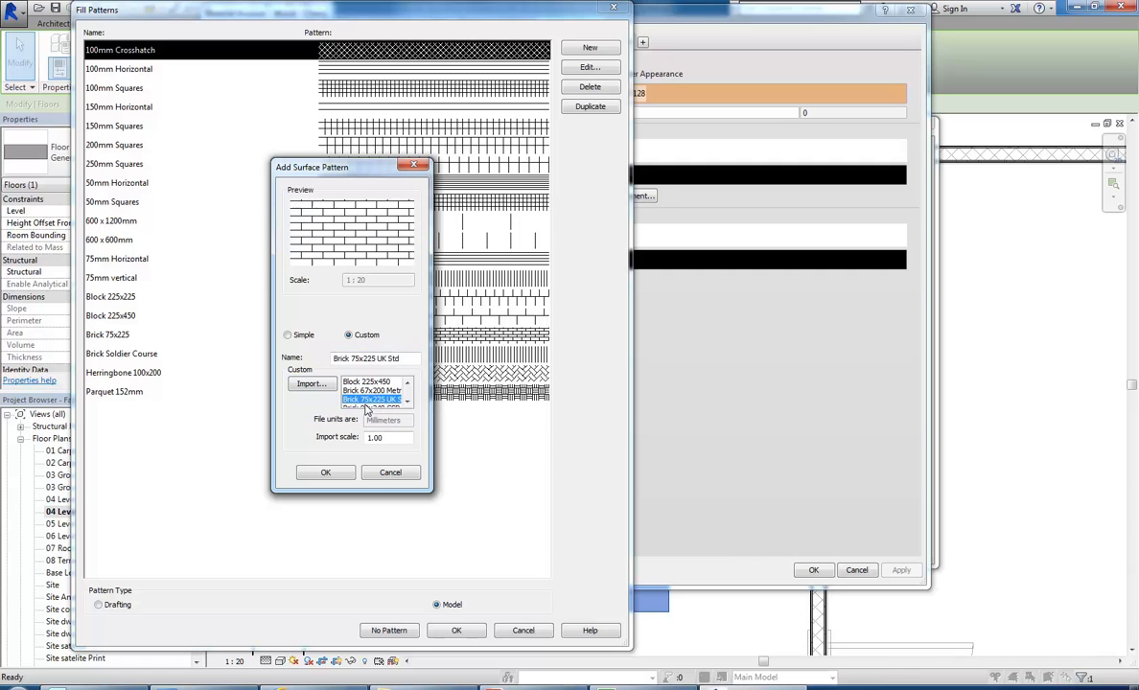
{"action": "left_click", "coordinate": [366, 408]}
{"action": "left_click", "coordinate": [364, 408]}
{"action": "left_click", "coordinate": [361, 407]}
{"action": "left_click", "coordinate": [345, 390]}
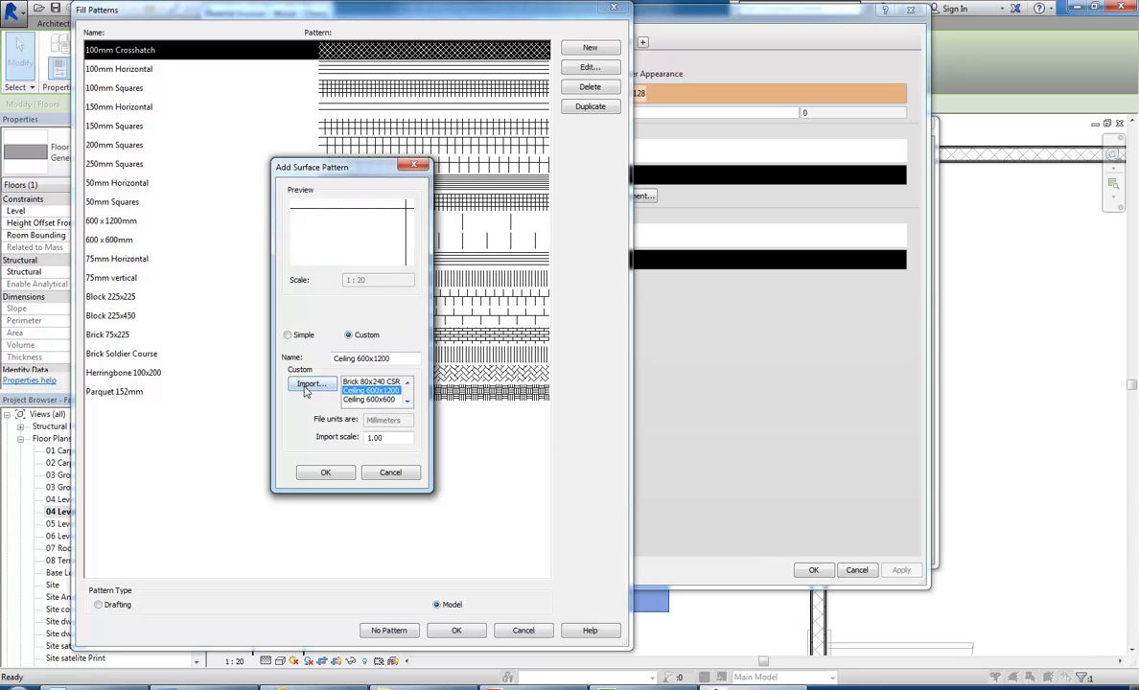
Step: Import revit.pat from the X Hatch Pattens folder as the source for the custom surface pattern
{"action": "left_click", "coordinate": [310, 384]}
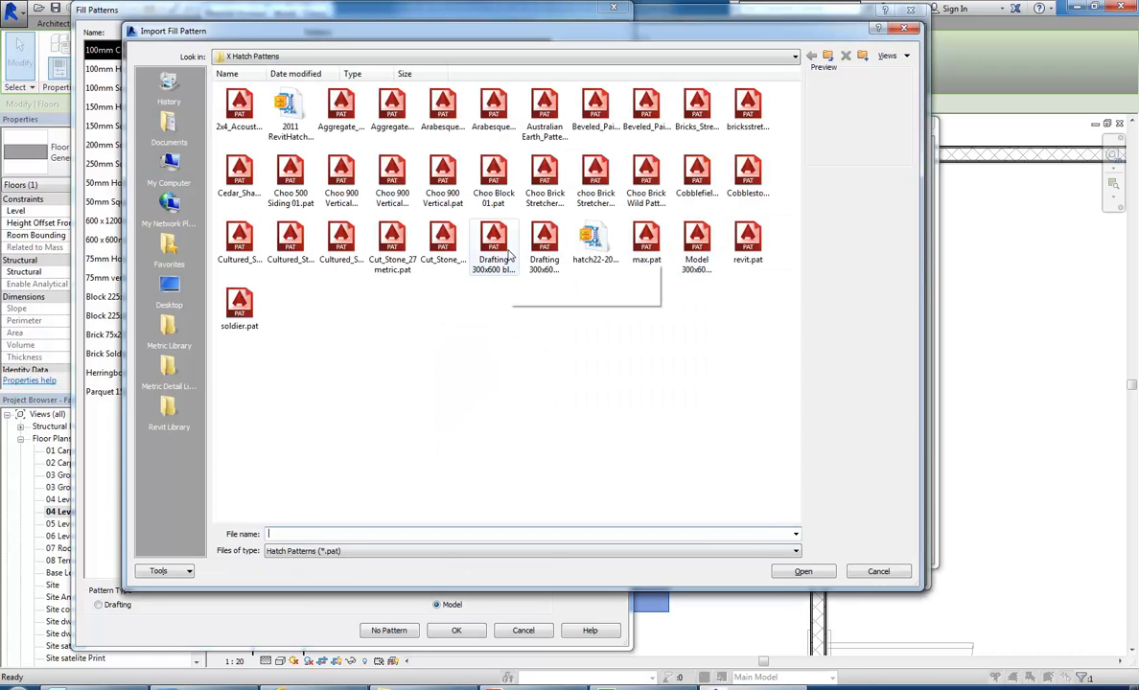
{"action": "left_click", "coordinate": [700, 263]}
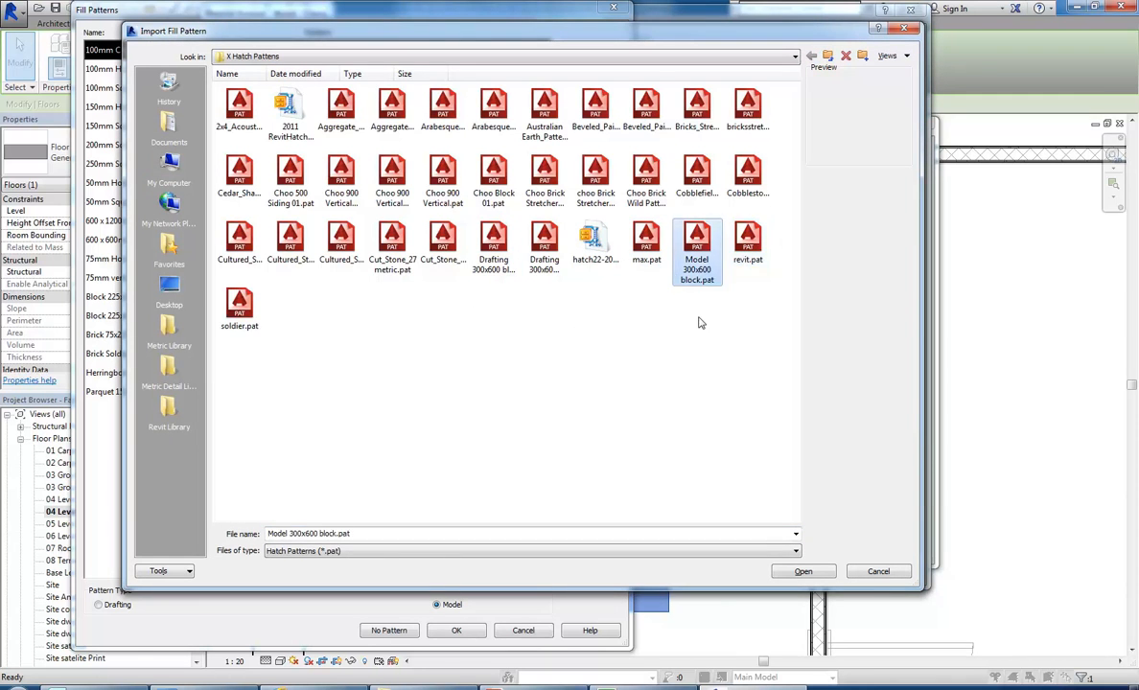
{"action": "left_click", "coordinate": [748, 240]}
{"action": "double_click", "coordinate": [748, 242]}
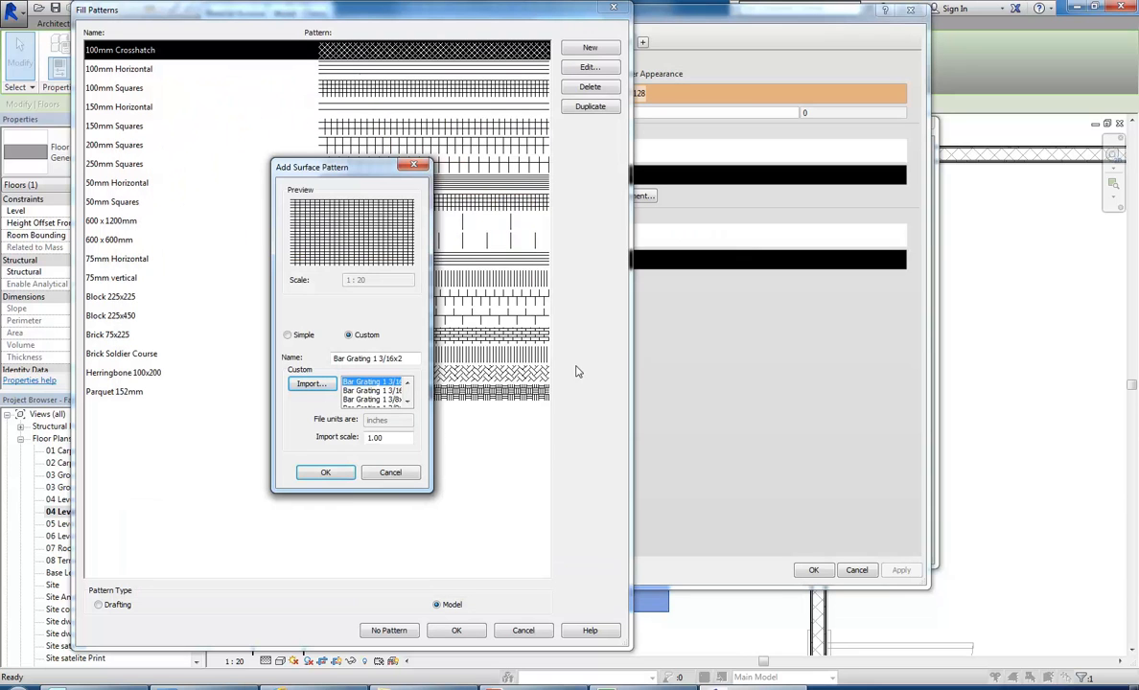
Step: Look through the imported revit.pat patterns, previewing the bar grating, block, brick and concrete paver patterns
{"action": "left_click", "coordinate": [365, 400]}
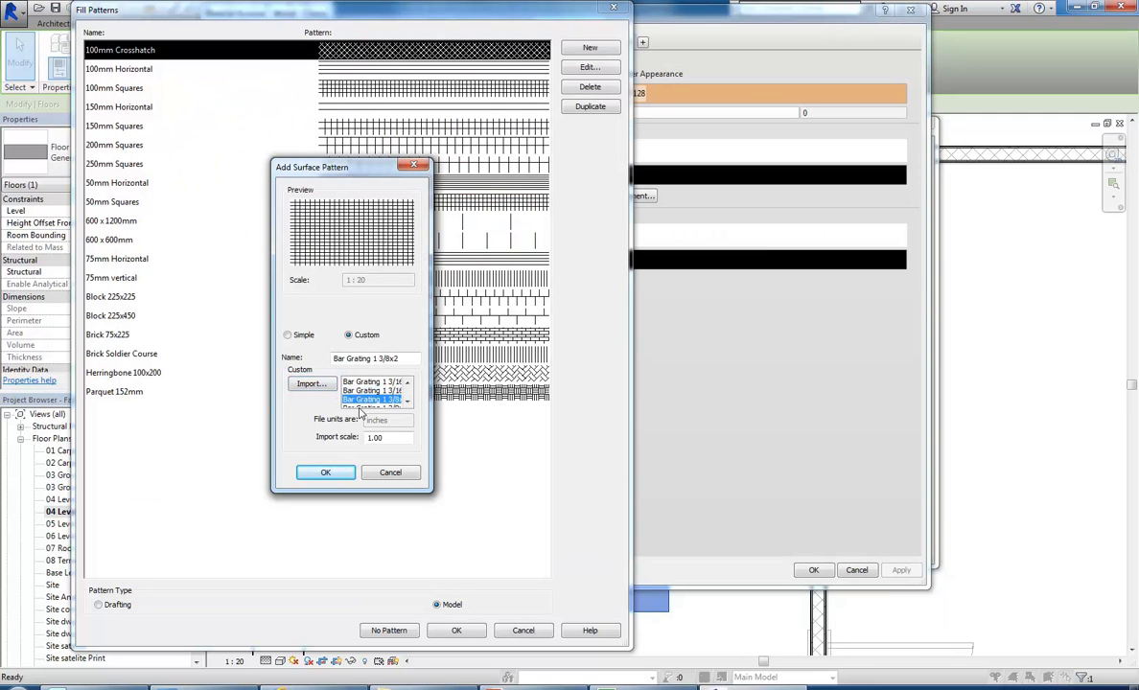
{"action": "left_click", "coordinate": [356, 407]}
{"action": "left_click", "coordinate": [357, 407]}
{"action": "left_click", "coordinate": [357, 407]}
{"action": "left_click", "coordinate": [356, 406]}
{"action": "key", "text": "Down"}
{"action": "key", "text": "Down"}
{"action": "key", "text": "Down"}
{"action": "key", "text": "Down"}
{"action": "key", "text": "Down"}
{"action": "key", "text": "Down"}
{"action": "key", "text": "Down"}
{"action": "key", "text": "Down"}
{"action": "key", "text": "Down"}
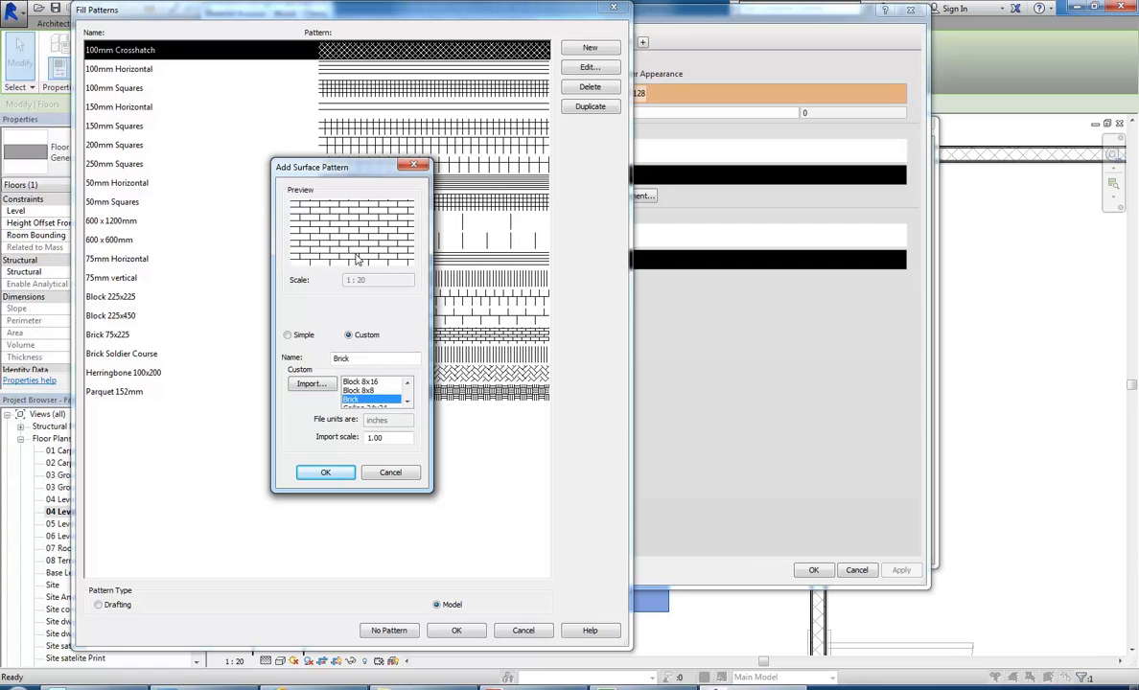
{"action": "key", "text": "Down"}
{"action": "key", "text": "Down"}
{"action": "key", "text": "Up"}
{"action": "key", "text": "Up"}
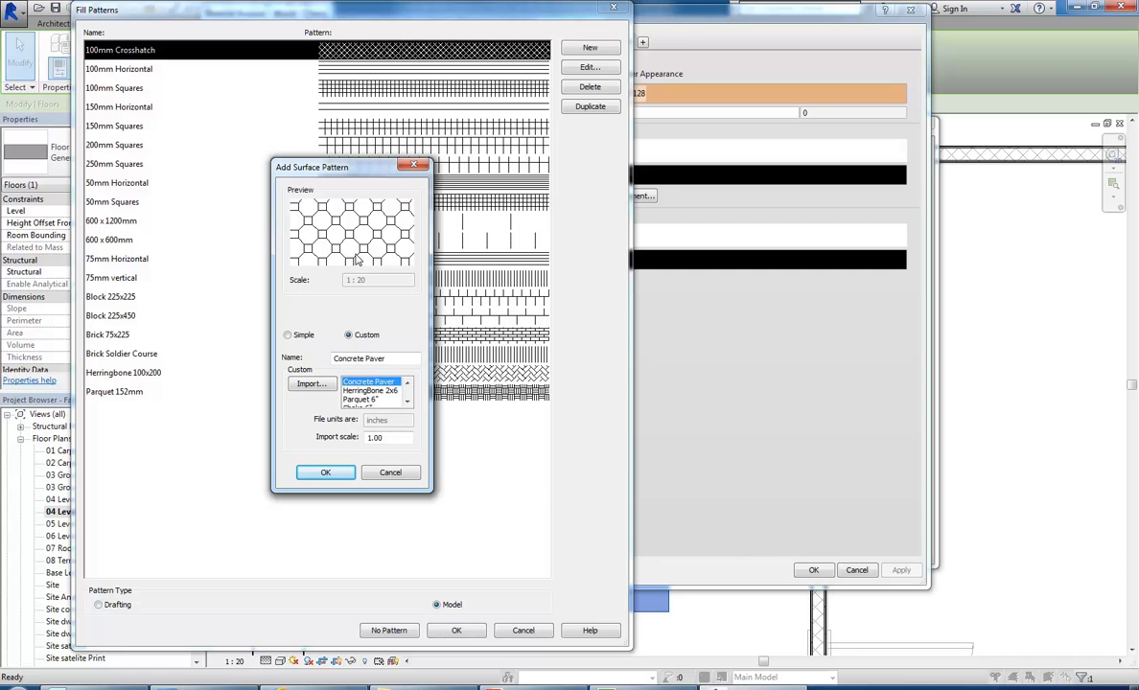
Step: Choose the Wood_Board_Wide pattern from revit.pat and add it to the model fill patterns
{"action": "key", "text": "Down"}
{"action": "key", "text": "Down"}
{"action": "key", "text": "Down"}
{"action": "key", "text": "Down"}
{"action": "key", "text": "Down"}
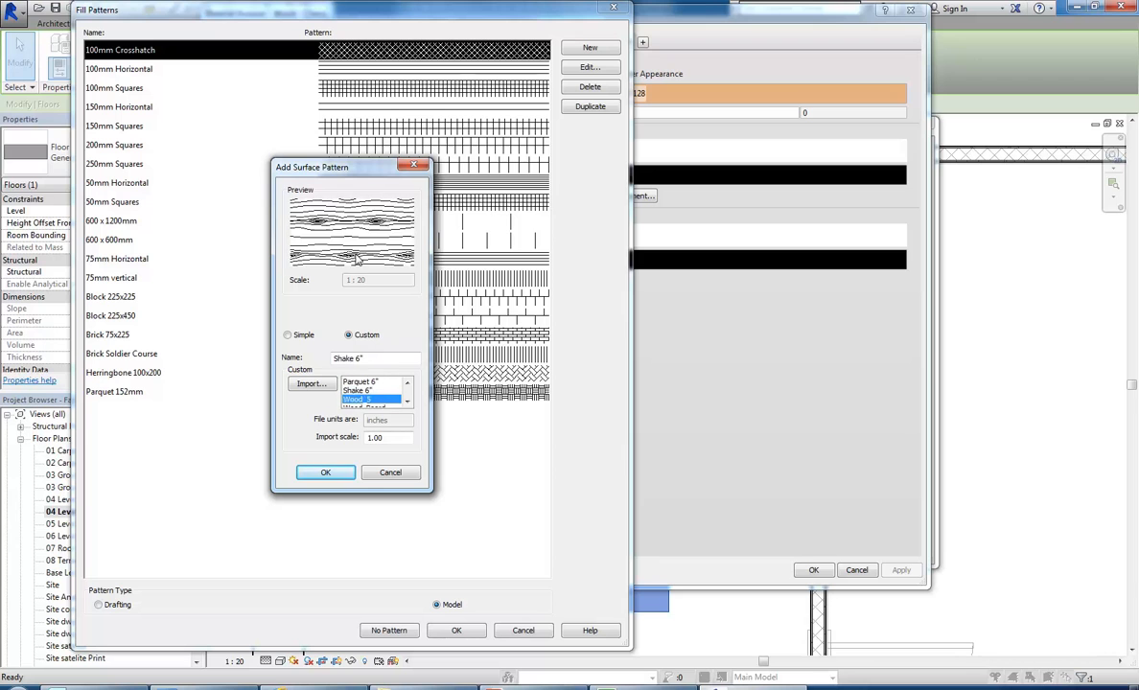
{"action": "key", "text": "Down"}
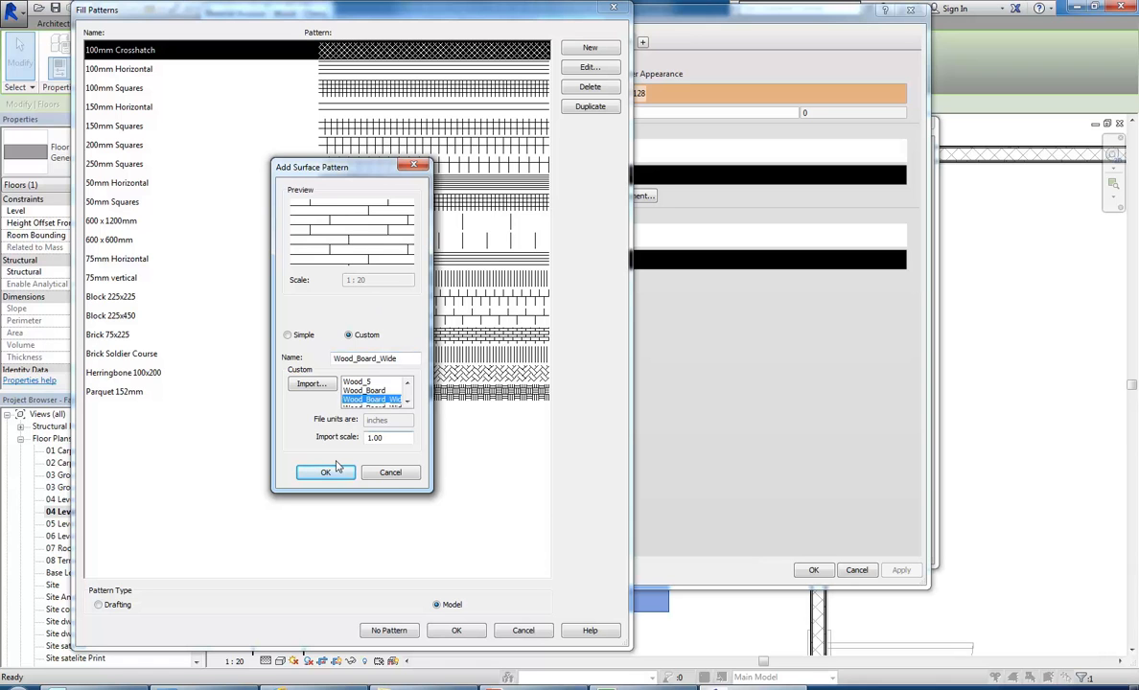
{"action": "left_click_drag", "start_coordinate": [333, 169], "coordinate": [274, 150]}
{"action": "left_click", "coordinate": [331, 416]}
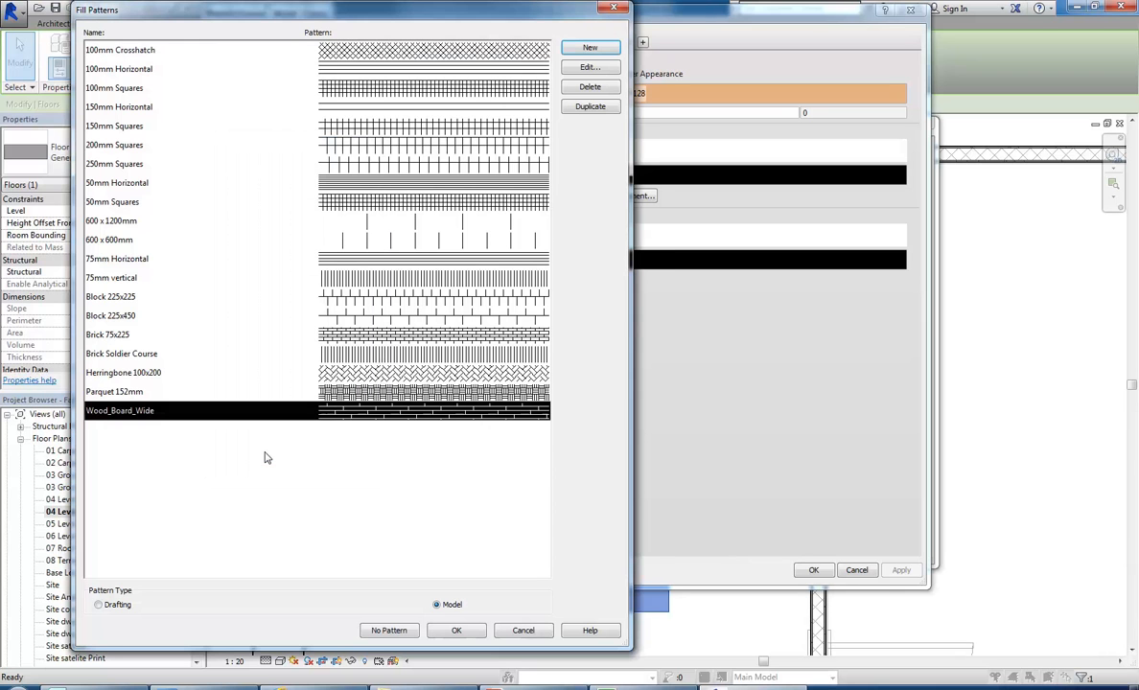
Step: Assign Wood_Board_Wide as the Wood - Cherry surface pattern and apply the New Floor type to the selected floor
{"action": "left_click", "coordinate": [456, 630]}
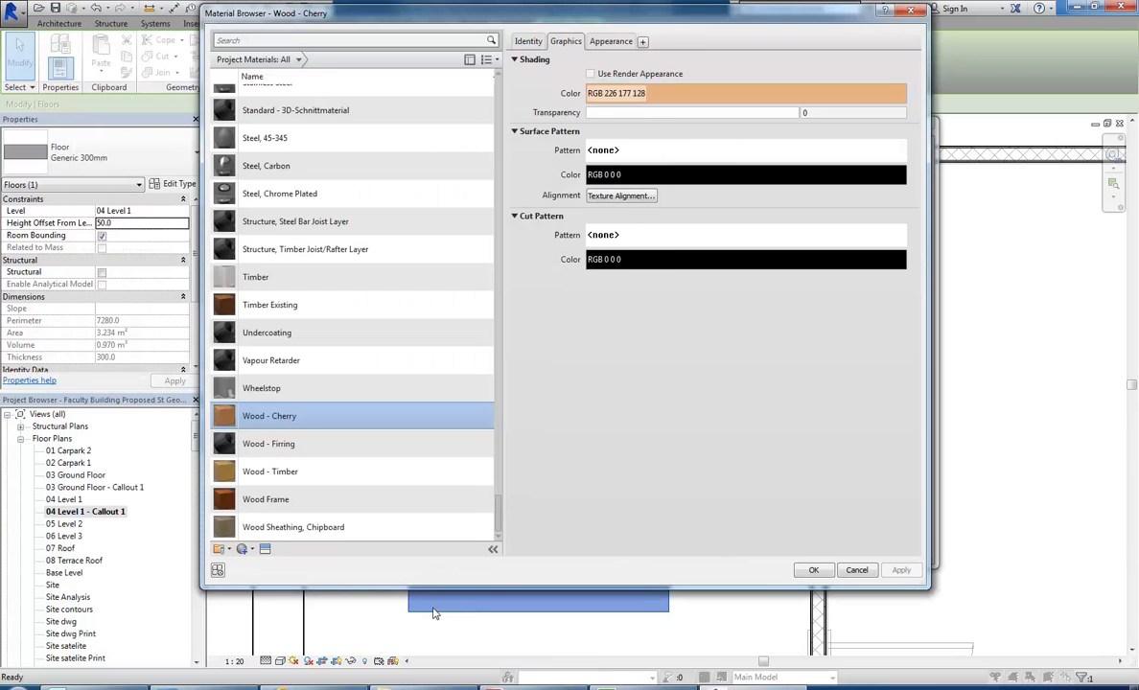
{"action": "left_click", "coordinate": [813, 570]}
{"action": "left_click", "coordinate": [745, 546]}
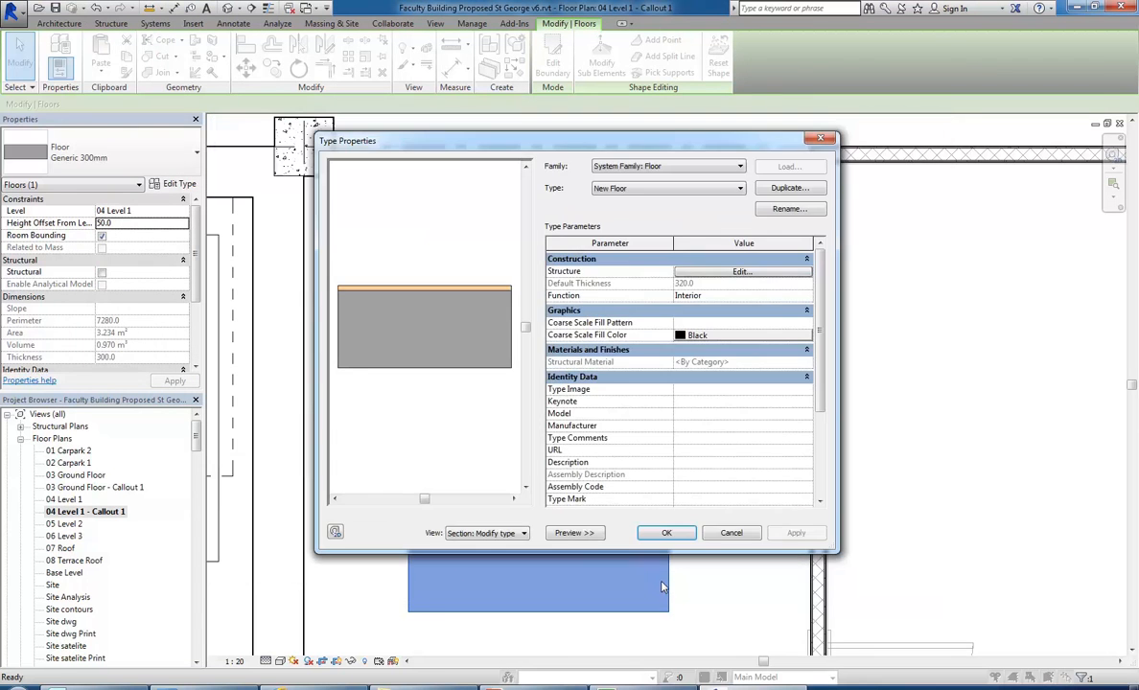
{"action": "left_click", "coordinate": [666, 533]}
{"action": "left_click", "coordinate": [679, 574]}
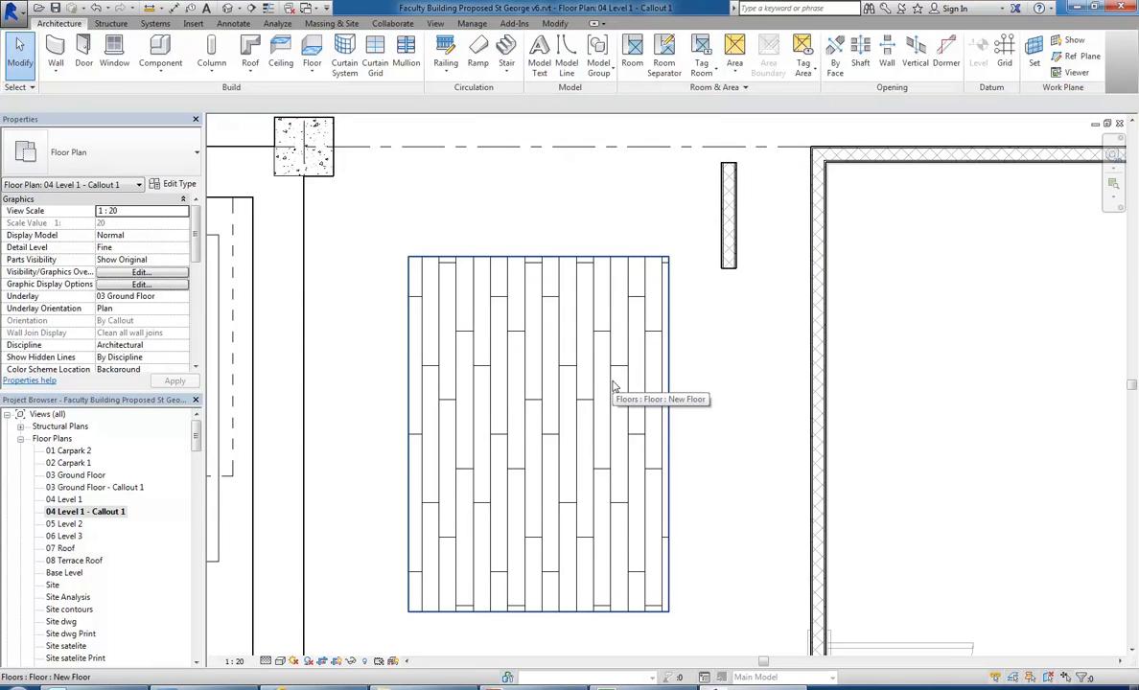
Step: Open the Wood_Board_Wide surface pattern of the floor's Wood - Cherry finish layer for editing
{"action": "left_click", "coordinate": [614, 385]}
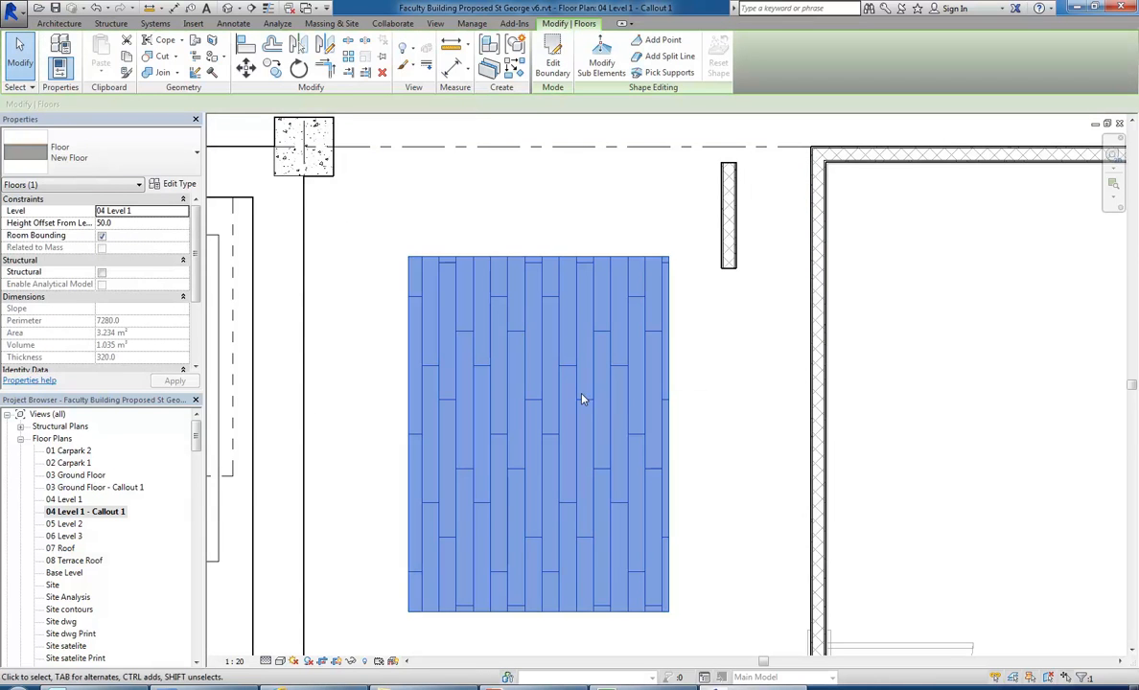
{"action": "left_click", "coordinate": [159, 181]}
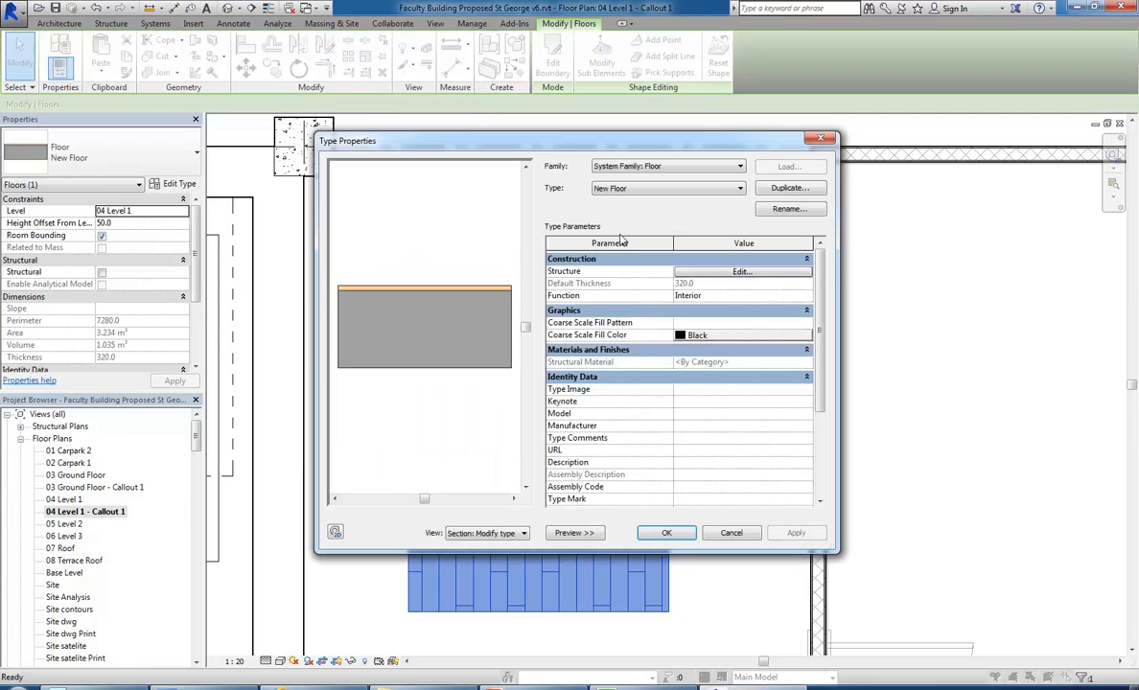
{"action": "left_click", "coordinate": [686, 272]}
{"action": "left_click", "coordinate": [660, 269]}
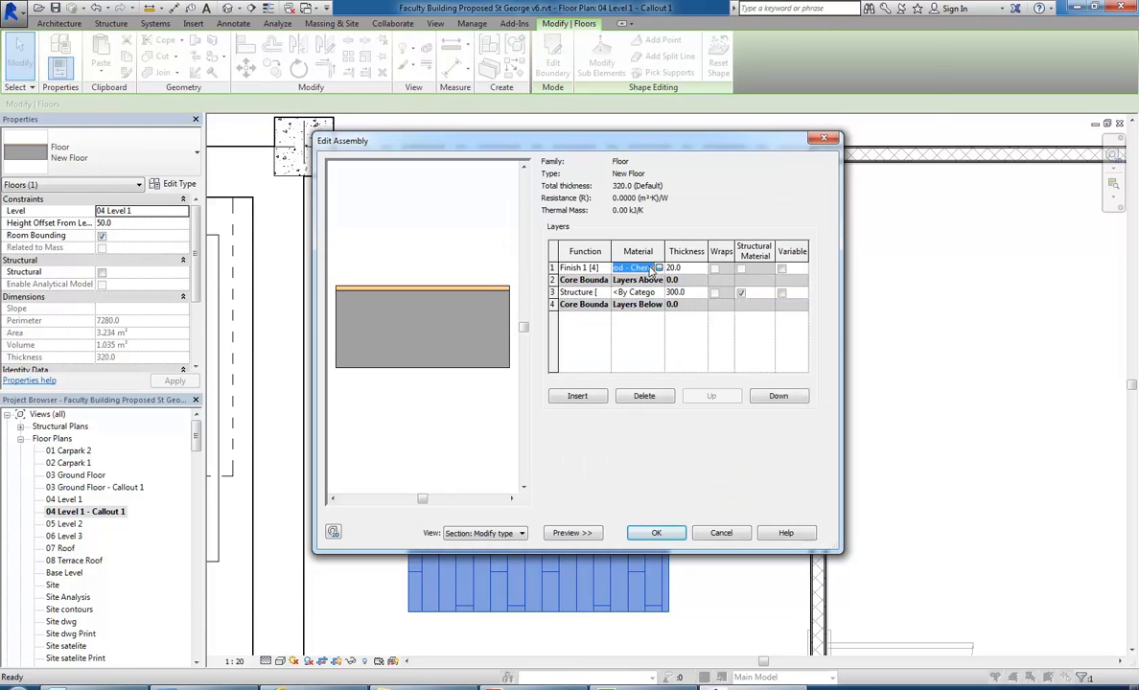
{"action": "left_click", "coordinate": [658, 267]}
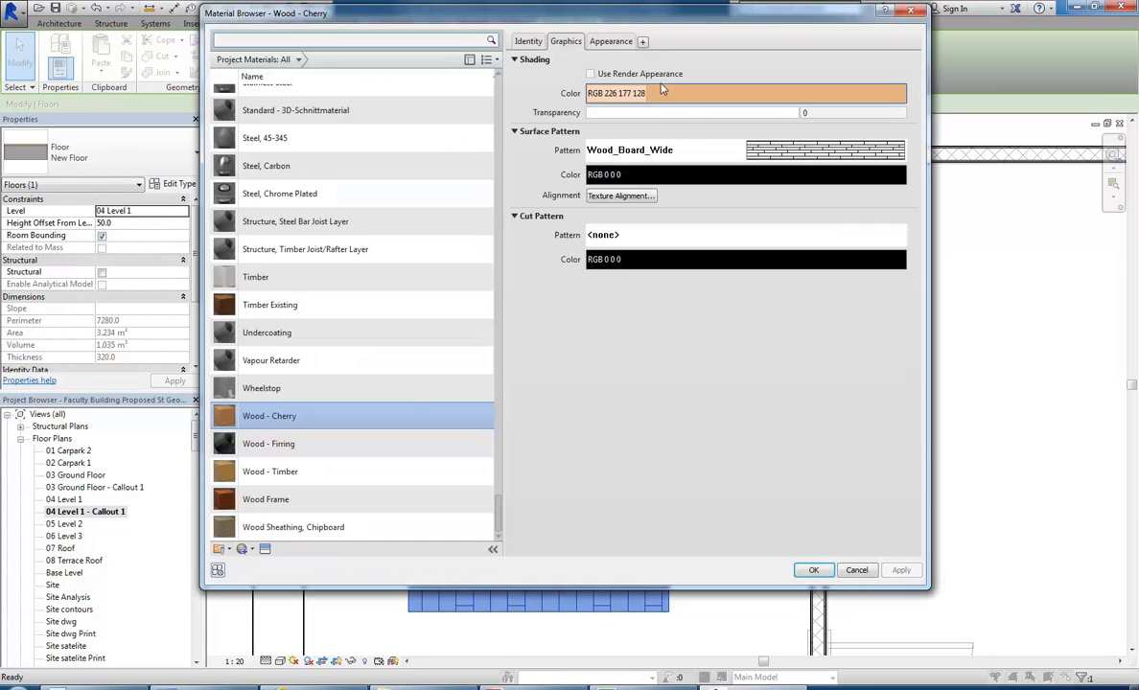
{"action": "left_click", "coordinate": [721, 142]}
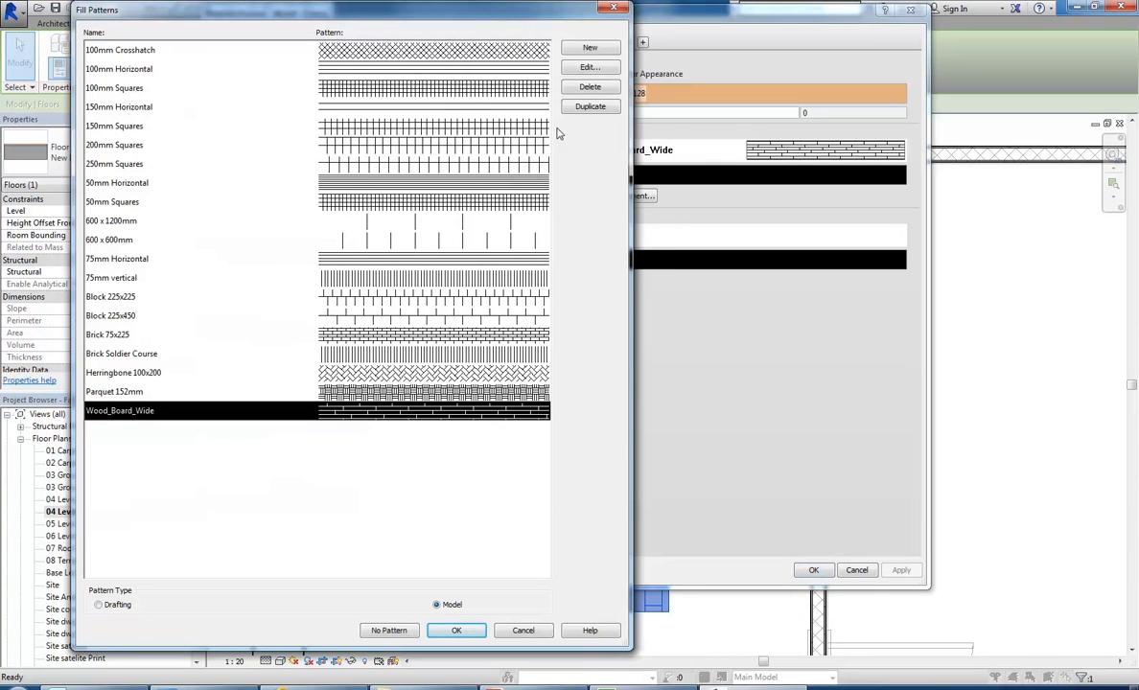
{"action": "left_click", "coordinate": [589, 68]}
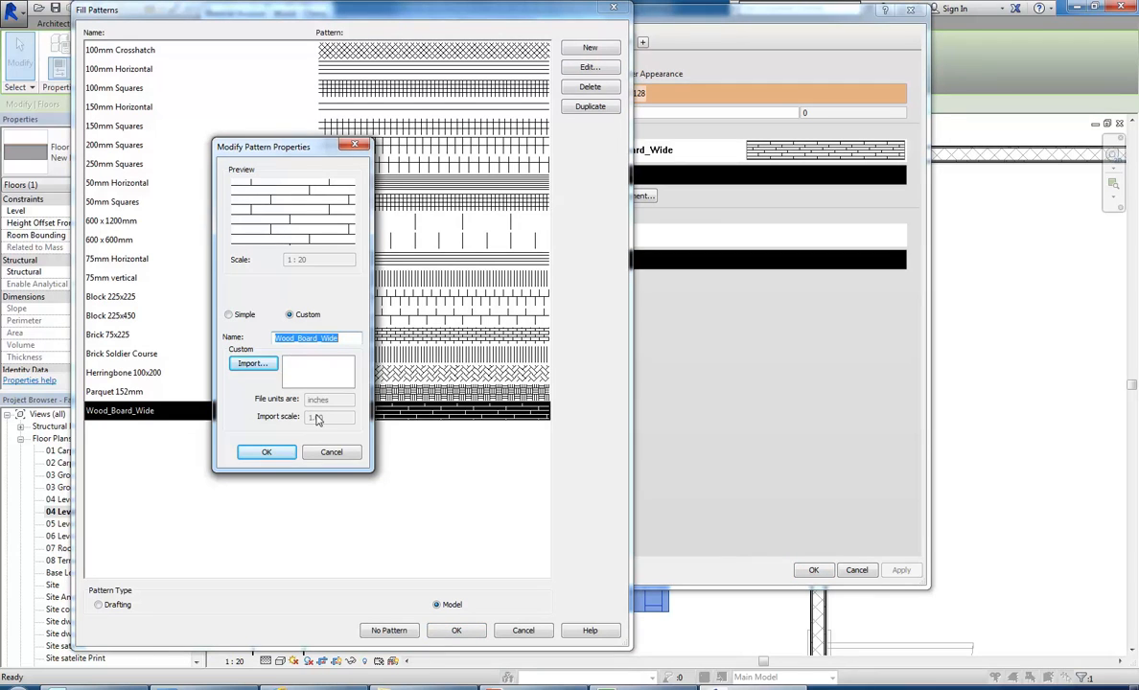
Step: Import revit.pat again into the pattern being edited and select its Wood_Board_Wide definition
{"action": "left_click", "coordinate": [251, 364]}
{"action": "double_click", "coordinate": [726, 254]}
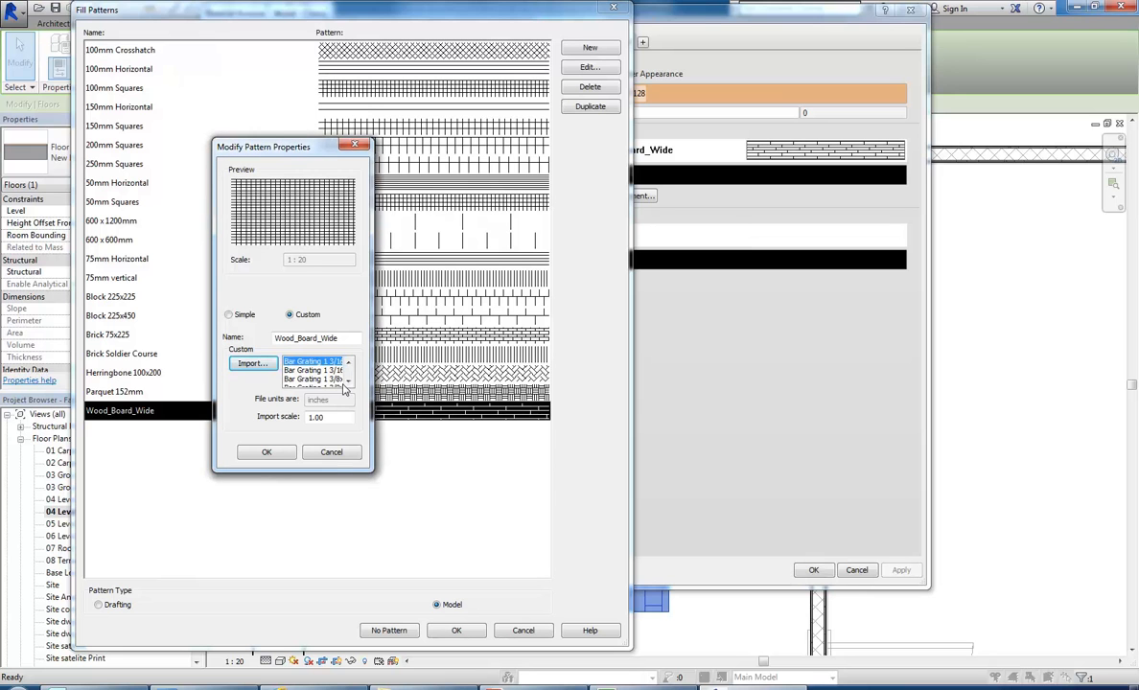
{"action": "left_click", "coordinate": [324, 374]}
{"action": "key", "text": "Down"}
{"action": "key", "text": "Down"}
{"action": "key", "text": "Down"}
{"action": "key", "text": "Down"}
{"action": "key", "text": "Down"}
{"action": "key", "text": "Down"}
{"action": "key", "text": "Down"}
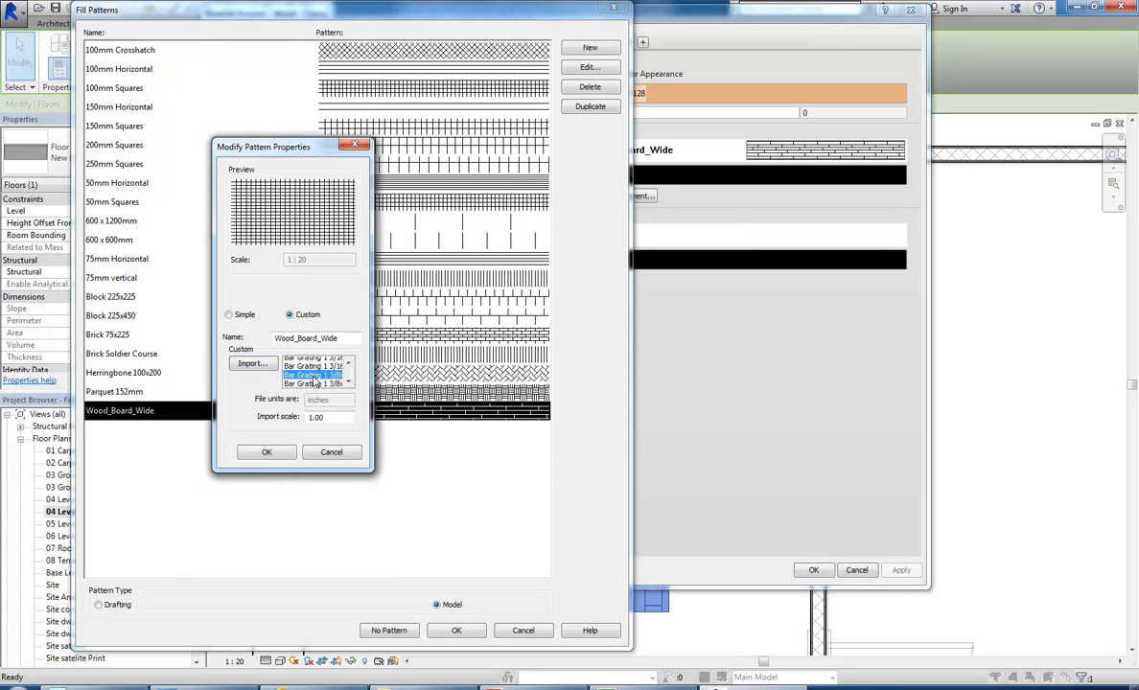
{"action": "key", "text": "Down"}
{"action": "key", "text": "Down"}
{"action": "key", "text": "Down"}
{"action": "key", "text": "Down"}
{"action": "key", "text": "Down"}
{"action": "key", "text": "Down"}
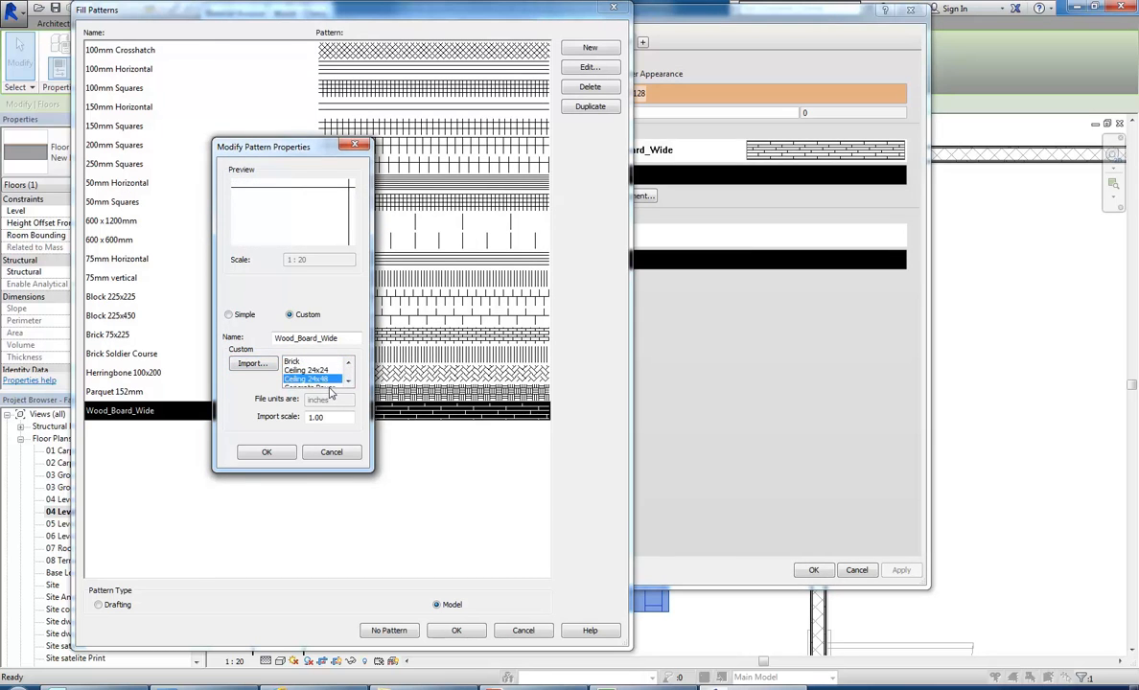
{"action": "key", "text": "Down"}
{"action": "key", "text": "Down"}
{"action": "key", "text": "Down"}
{"action": "key", "text": "Down"}
{"action": "key", "text": "Down"}
{"action": "key", "text": "Down"}
{"action": "key", "text": "Down"}
{"action": "key", "text": "Down"}
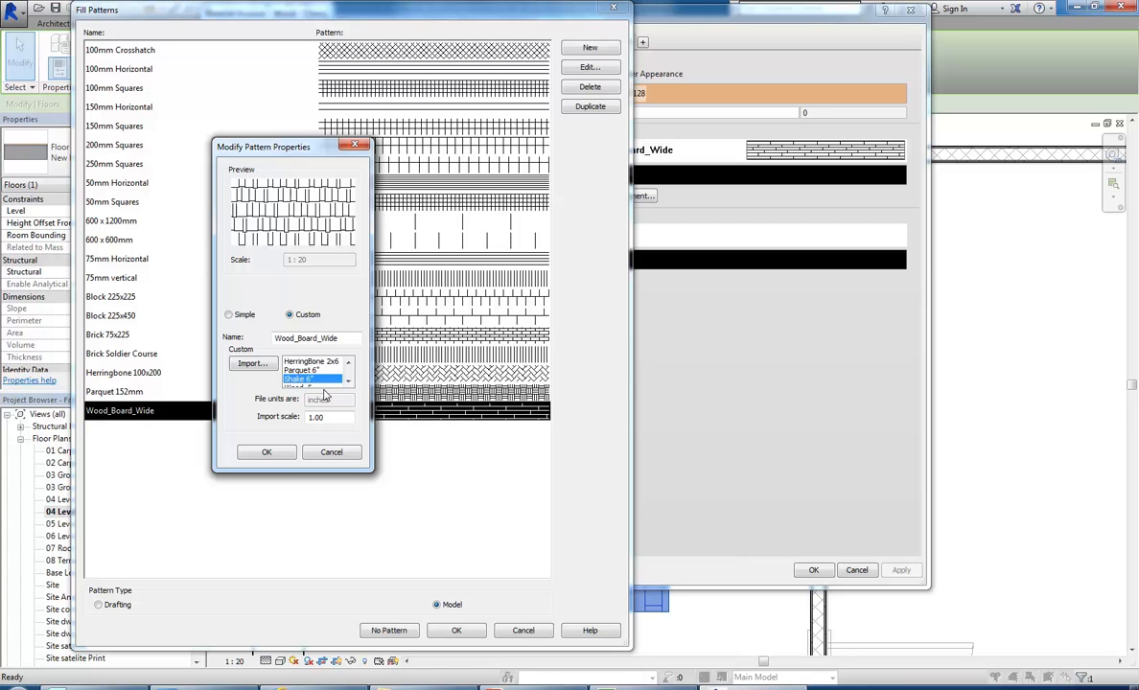
{"action": "key", "text": "Down"}
{"action": "key", "text": "Down"}
{"action": "key", "text": "Down"}
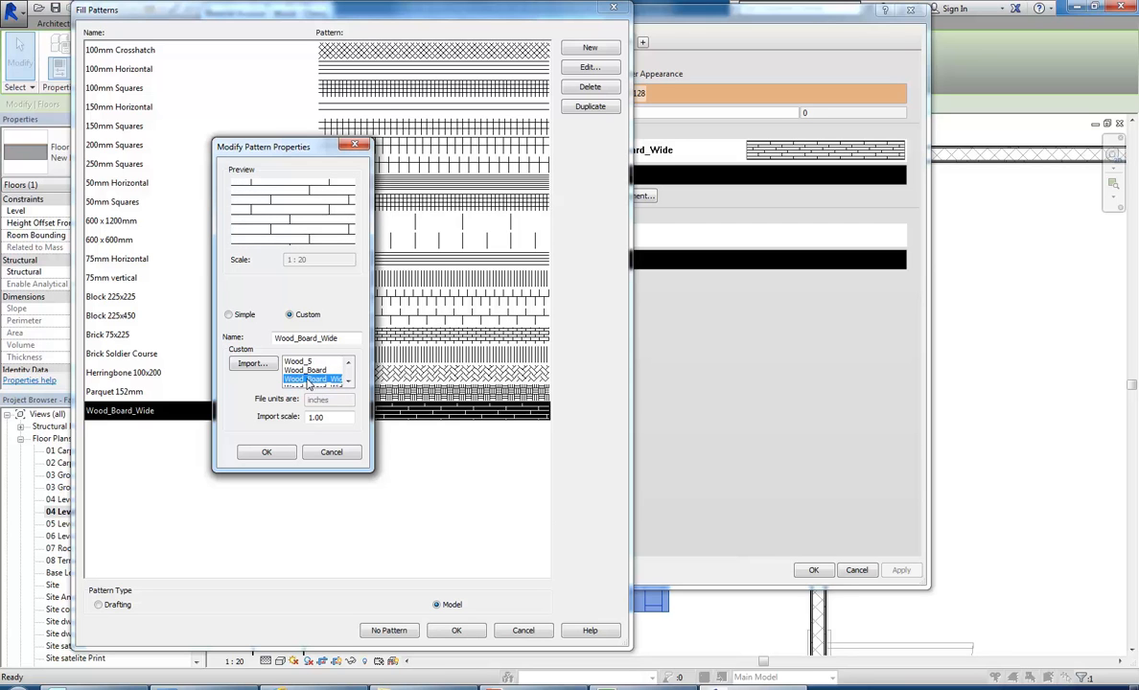
Step: Set the pattern's import scale to 2 and apply the rescaled Wood_Board_Wide pattern to the floor
{"action": "key", "text": "Tab"}
{"action": "type", "text": "2"}
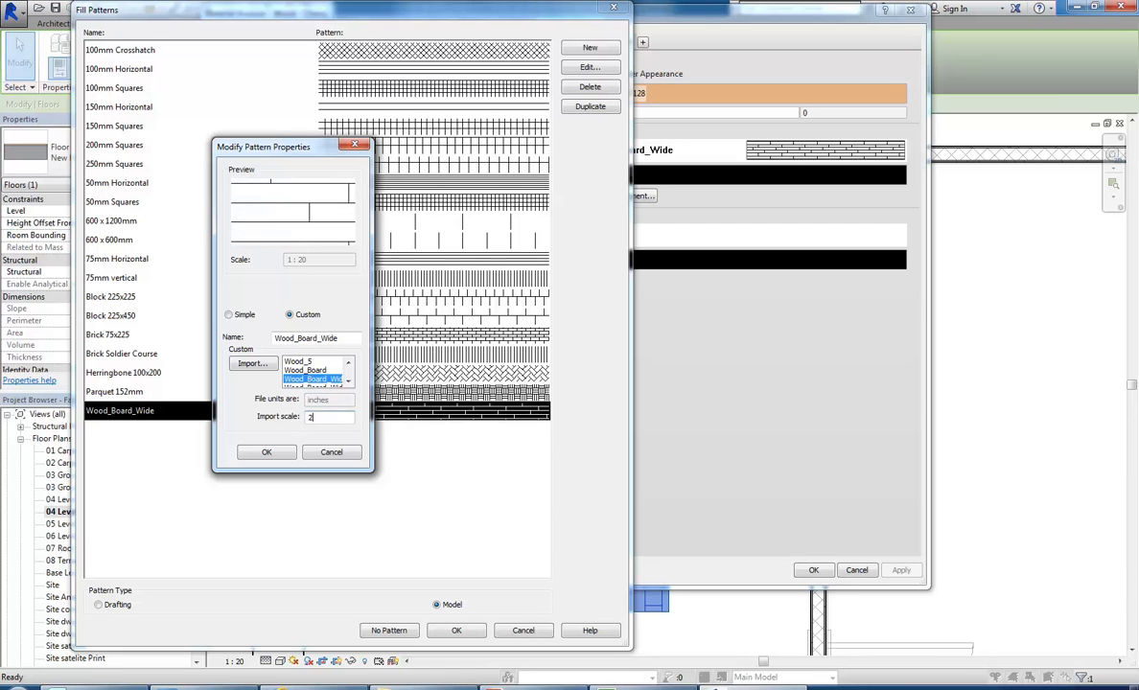
{"action": "left_click", "coordinate": [268, 452]}
{"action": "left_click", "coordinate": [456, 630]}
{"action": "left_click", "coordinate": [814, 571]}
{"action": "left_click", "coordinate": [654, 535]}
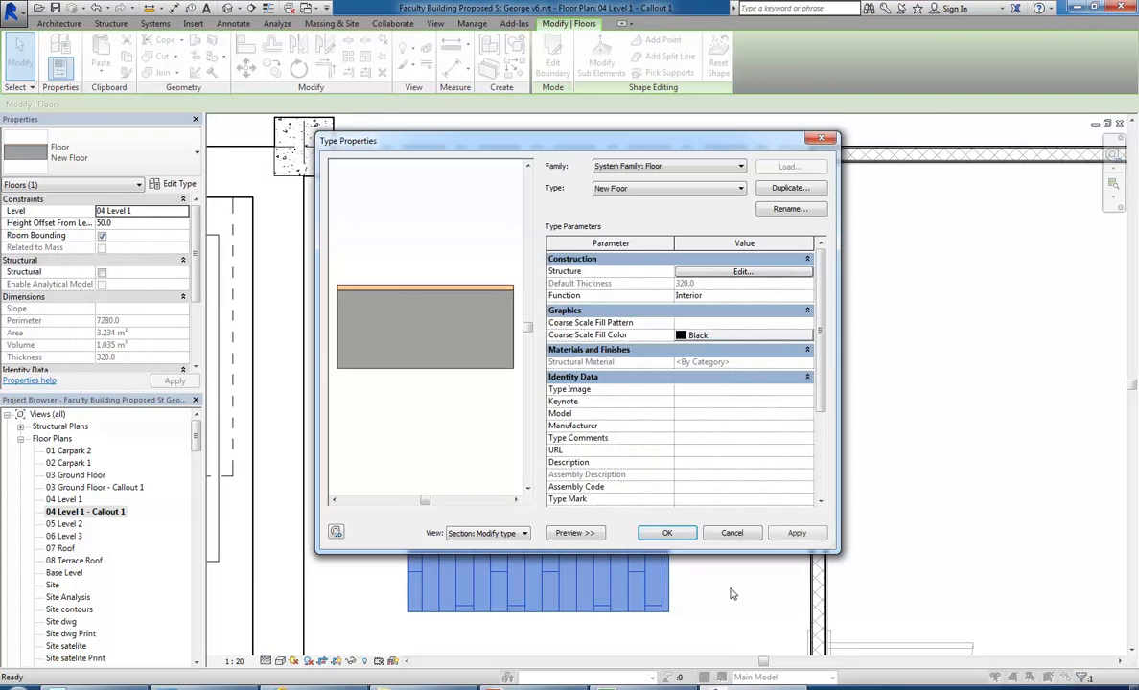
{"action": "left_click", "coordinate": [666, 534]}
{"action": "left_click", "coordinate": [722, 590]}
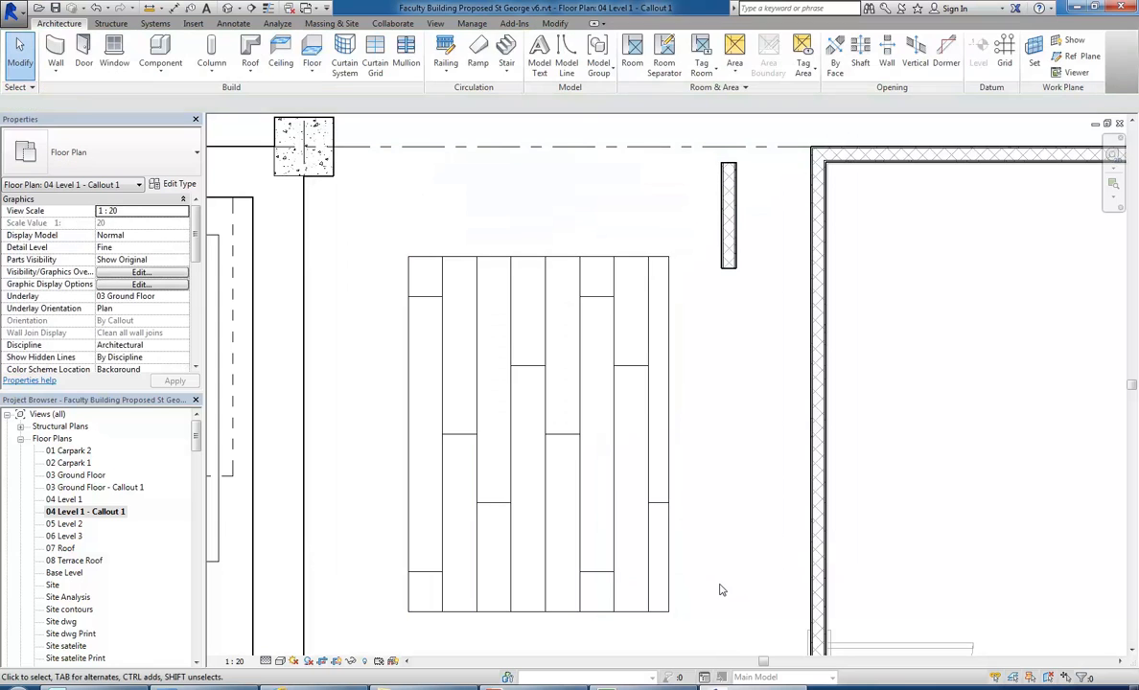
{"action": "middle_click_drag", "start_coordinate": [387, 333], "coordinate": [386, 313]}
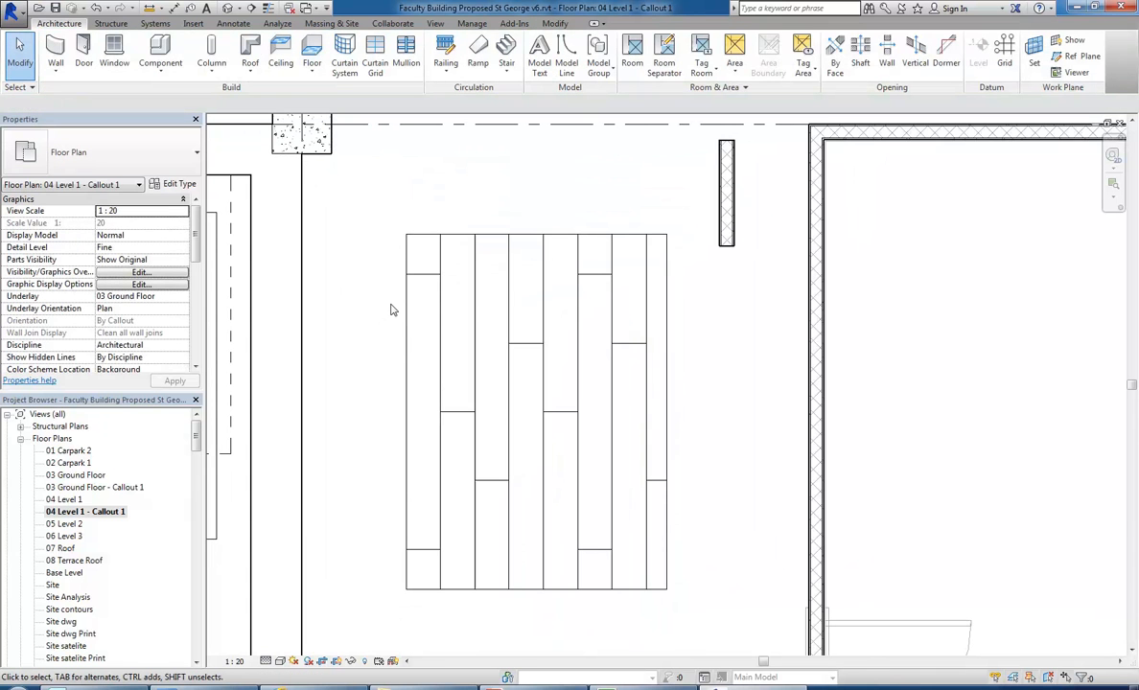
Step: Switch to Windows Explorer and open revit.pat from the X Hatch Pattens folder in a maximized Notepad window
{"action": "left_click", "coordinate": [419, 687]}
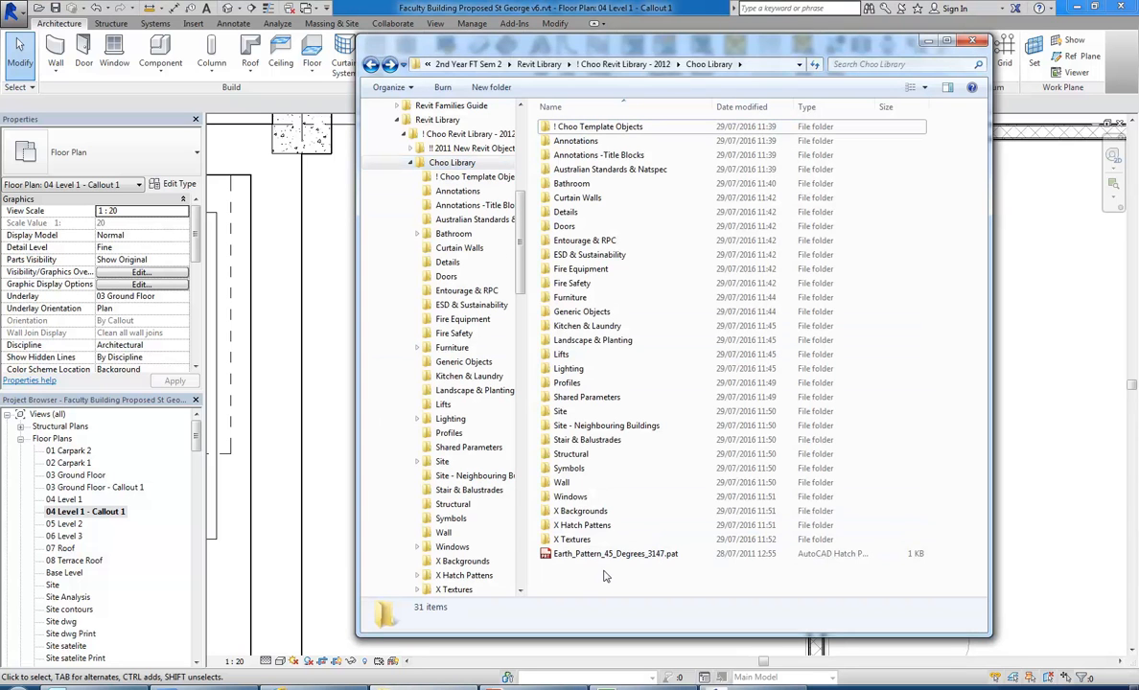
{"action": "double_click", "coordinate": [579, 525]}
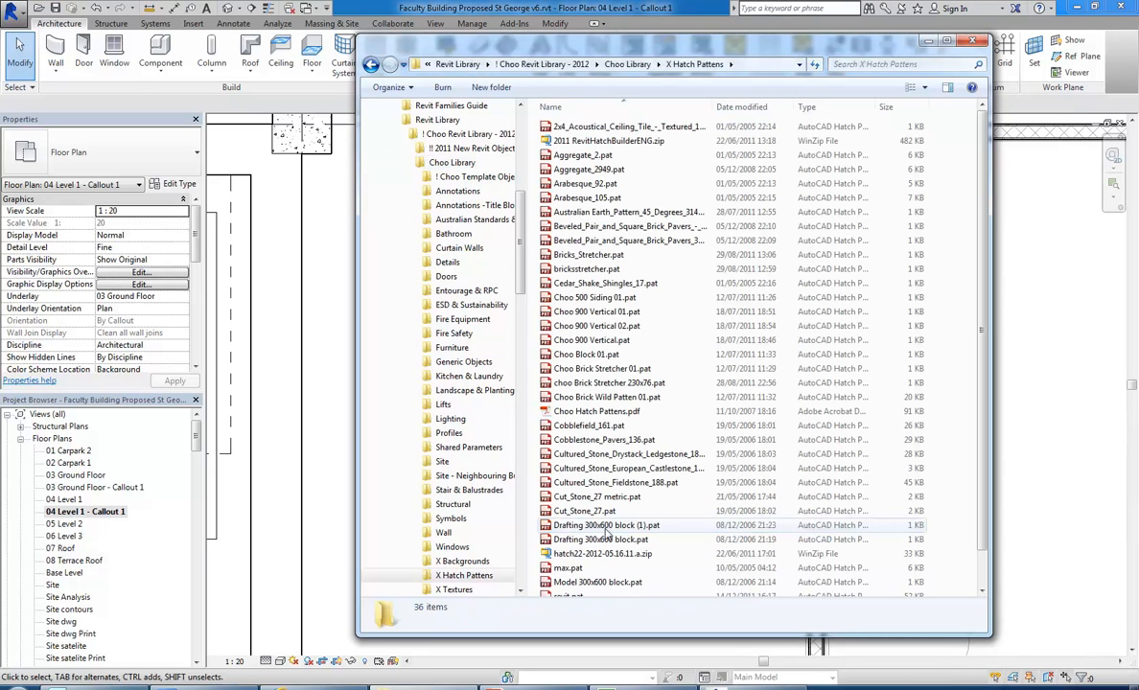
{"action": "double_click", "coordinate": [602, 50]}
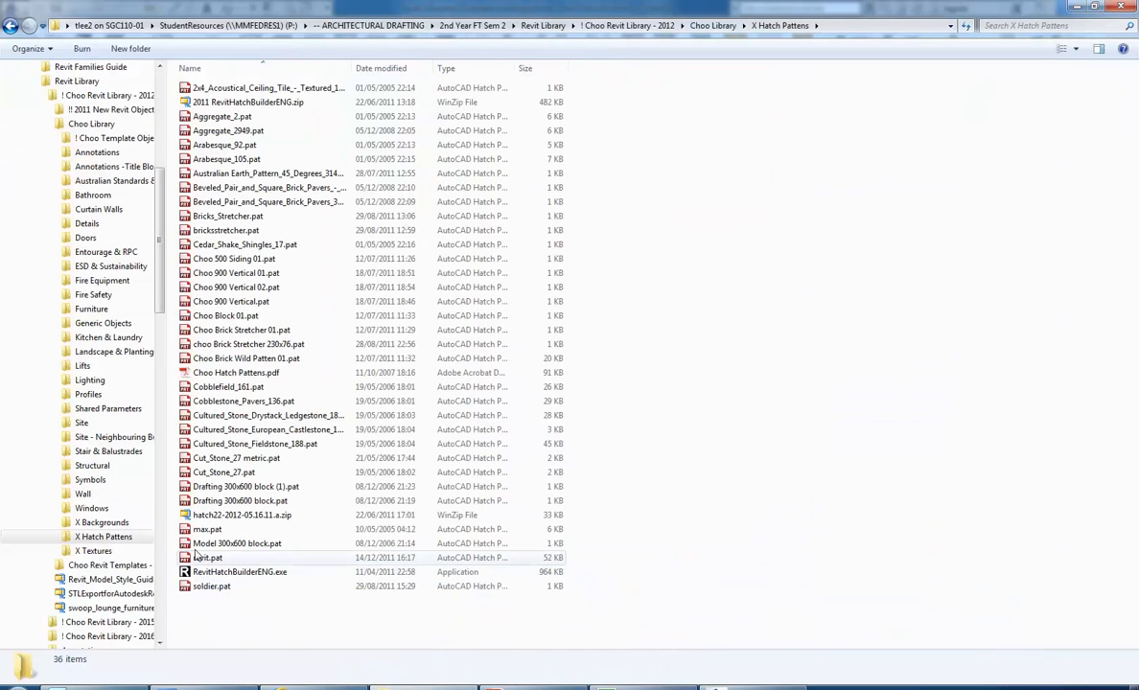
{"action": "left_click", "coordinate": [198, 557]}
{"action": "right_click", "coordinate": [200, 559]}
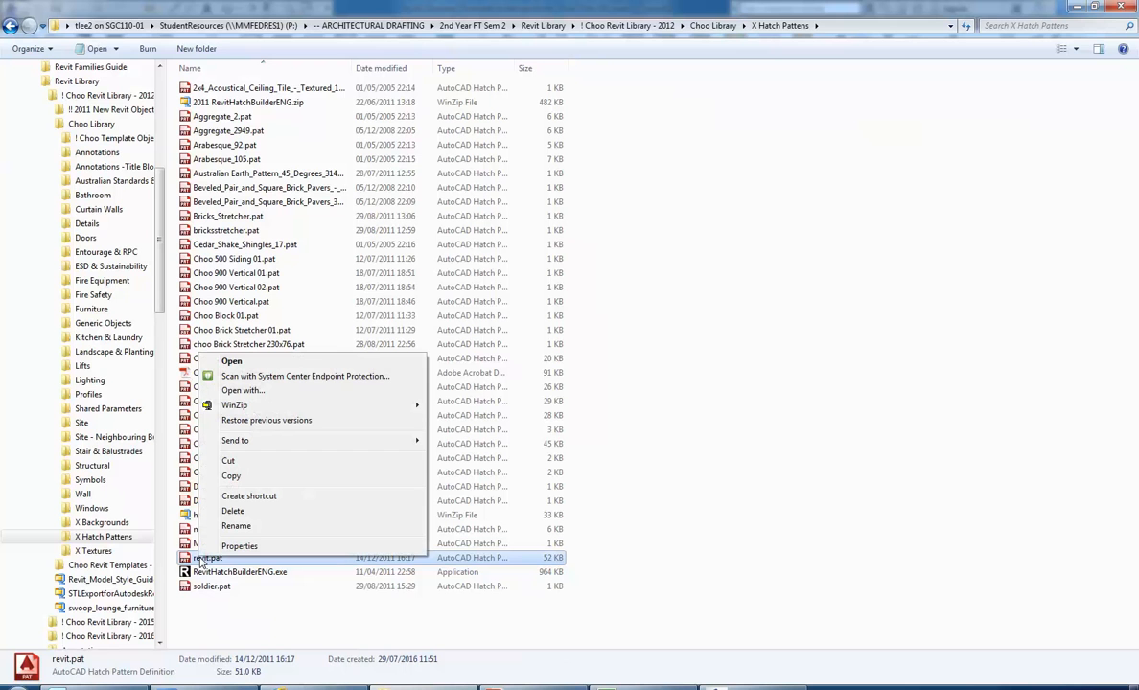
{"action": "left_click", "coordinate": [230, 362]}
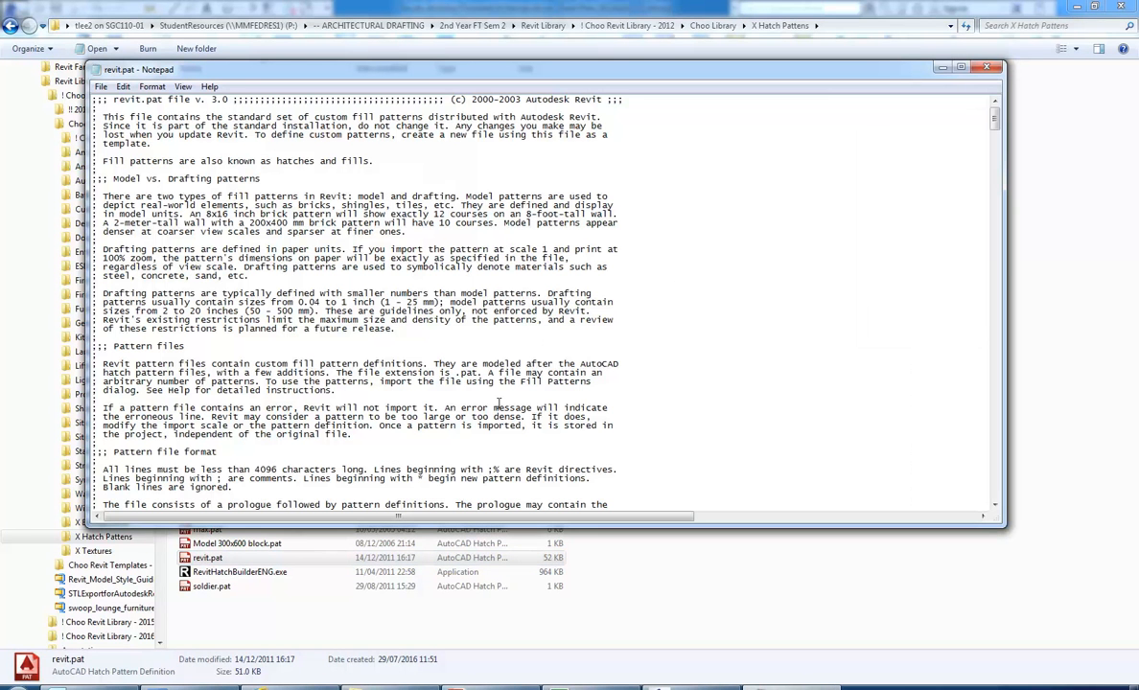
{"action": "double_click", "coordinate": [897, 63]}
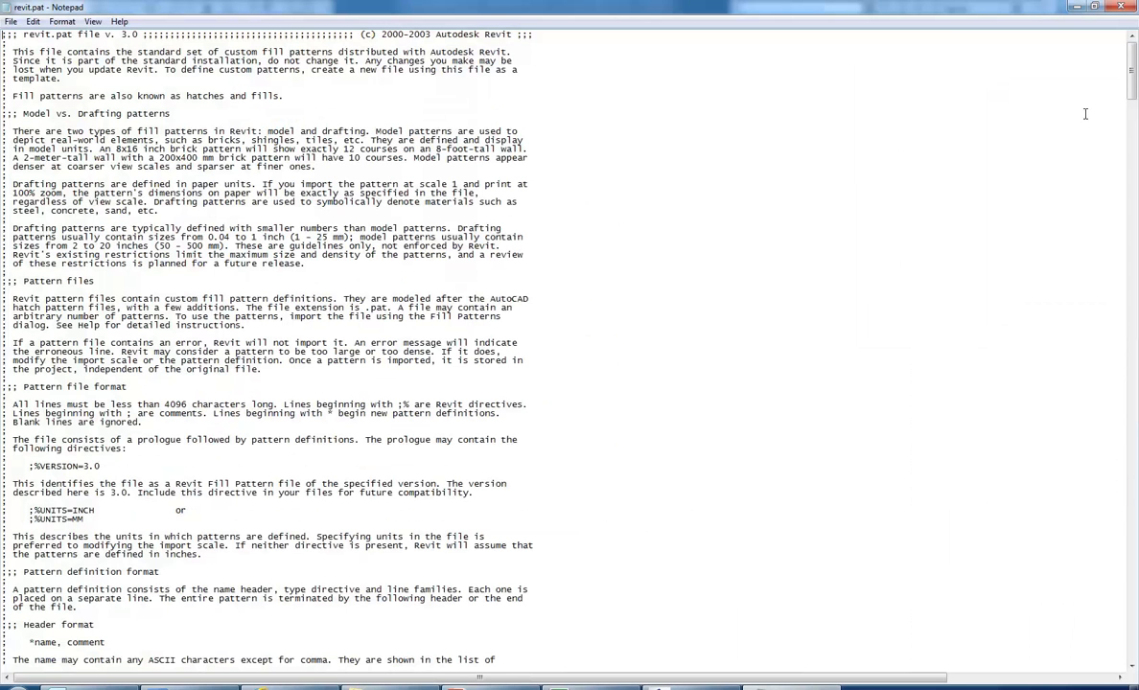
Step: Read through revit.pat to its pattern definitions and highlight the numeric lines of the Aluminum drafting pattern
{"action": "mouse_move", "coordinate": [1131, 69]}
{"action": "left_mouse_down"}
{"action": "mouse_move", "coordinate": [1131, 151]}
{"action": "mouse_move", "coordinate": [1127, 58]}
{"action": "left_mouse_up"}
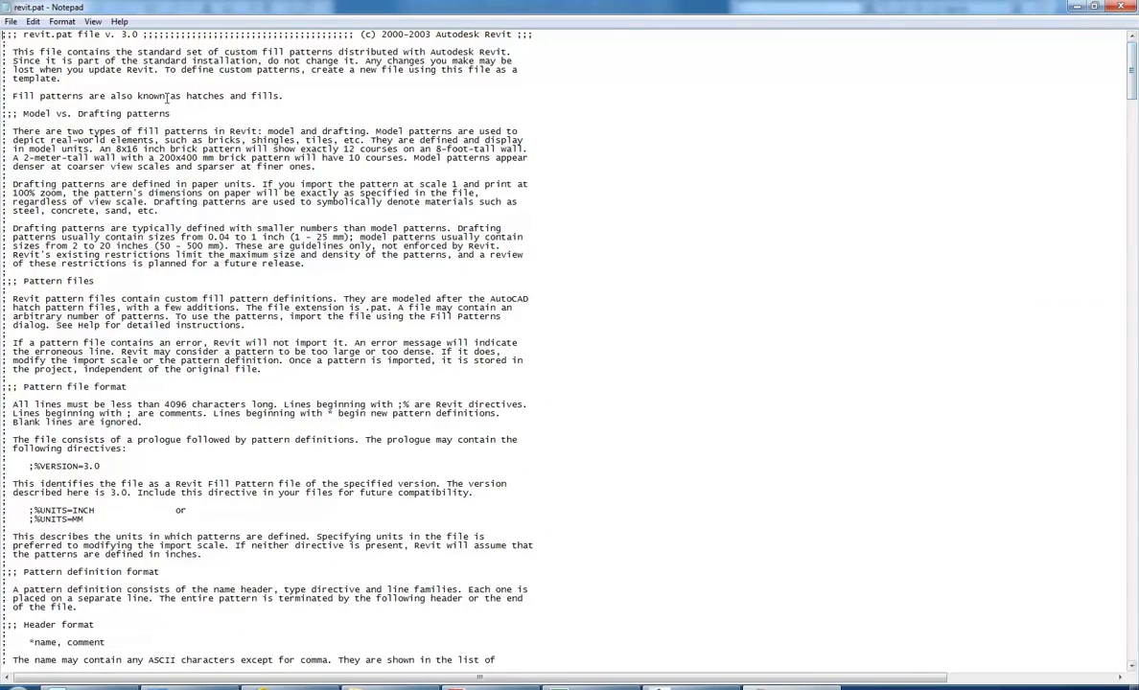
{"action": "left_click", "coordinate": [8, 61]}
{"action": "scroll", "coordinate": [7, 92], "scroll_direction": "down", "scroll_amount": 14}
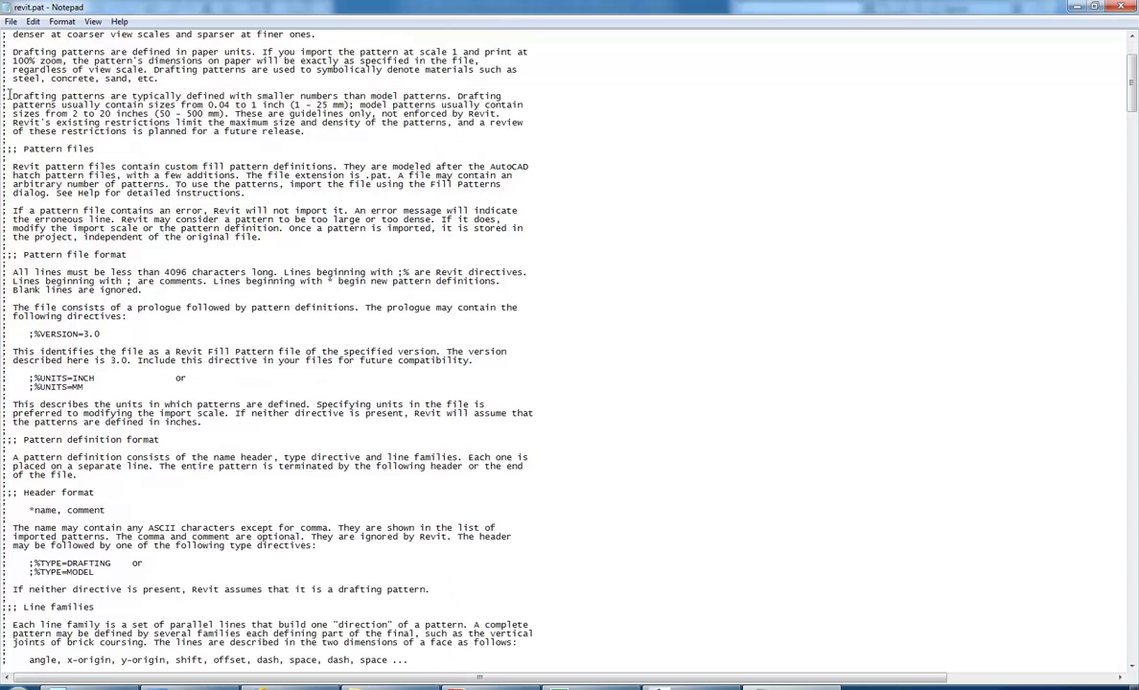
{"action": "scroll", "coordinate": [36, 208], "scroll_direction": "down", "scroll_amount": 20}
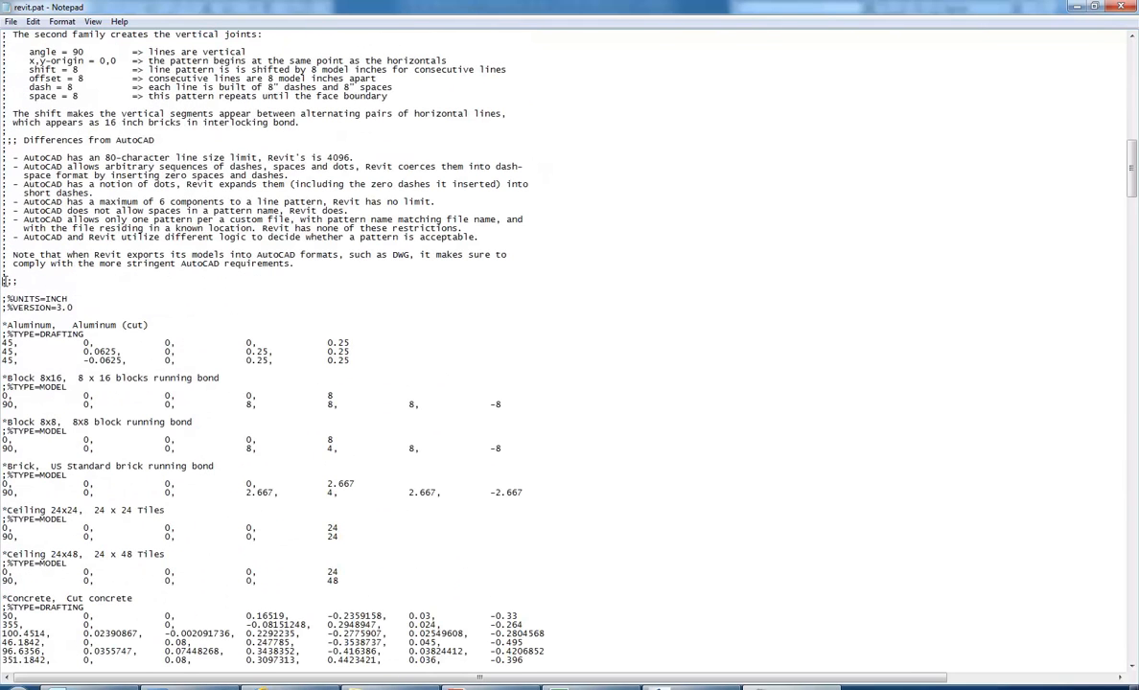
{"action": "scroll", "coordinate": [5, 278], "scroll_direction": "down", "scroll_amount": 4}
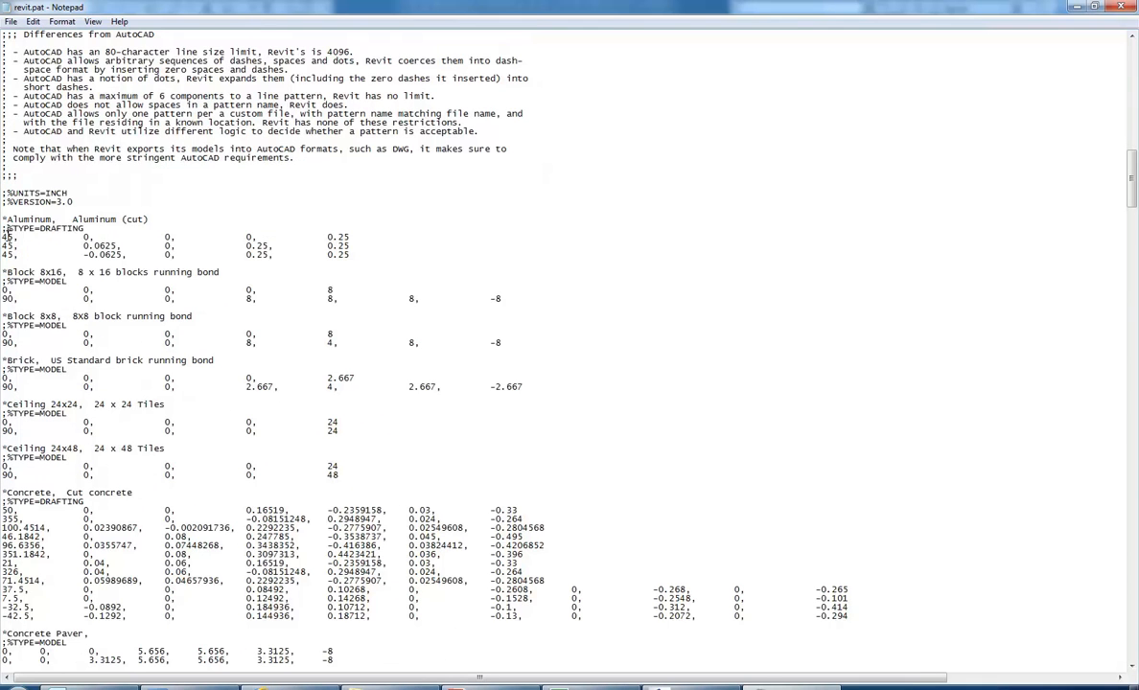
{"action": "left_click_drag", "start_coordinate": [4, 238], "coordinate": [359, 255]}
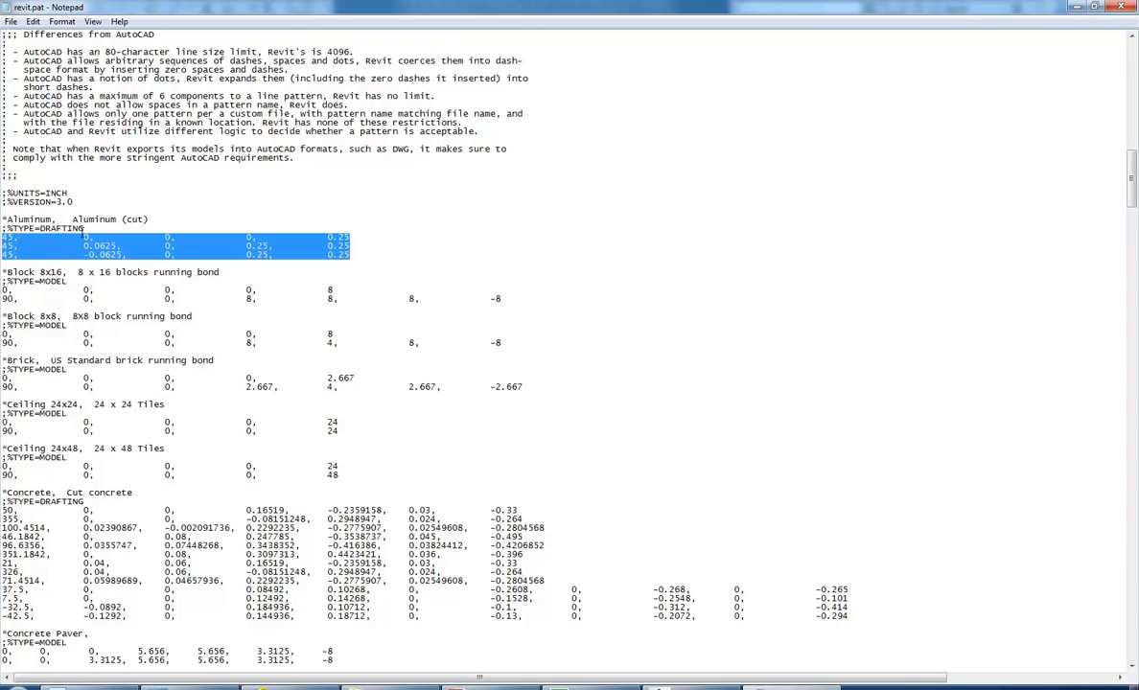
Step: Clear the highlight and read through the pattern definitions in revit.pat, comparing the longer Wood patterns with the simpler ones
{"action": "left_click", "coordinate": [43, 228]}
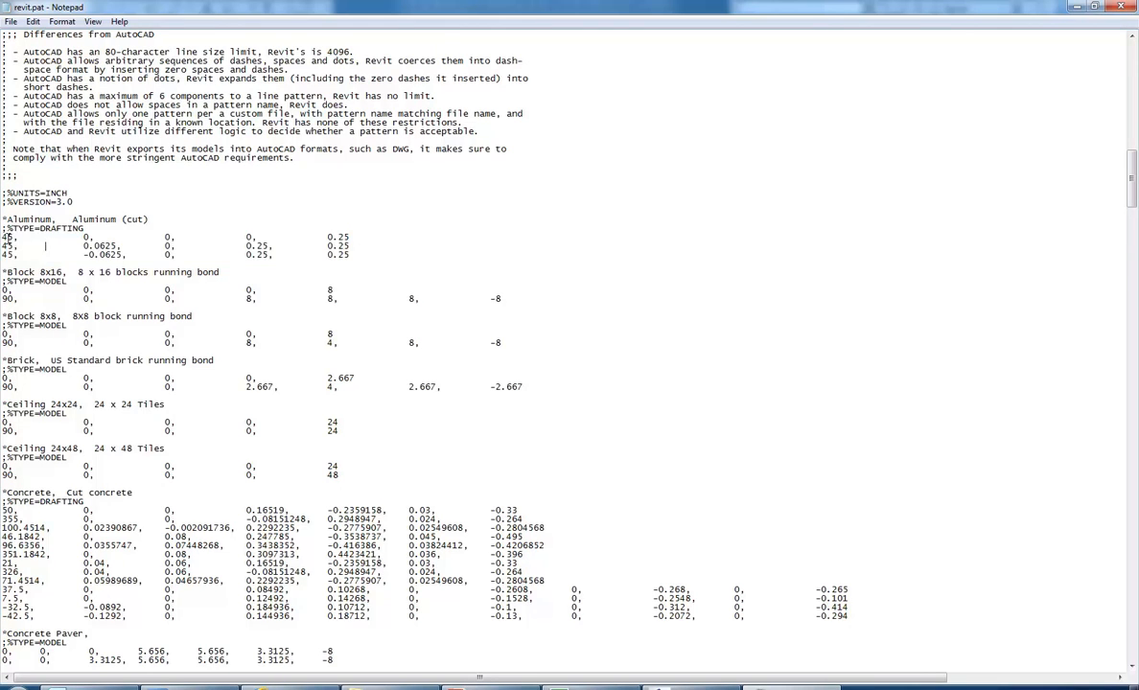
{"action": "scroll", "coordinate": [35, 255], "scroll_direction": "down", "scroll_amount": 3}
{"action": "scroll", "coordinate": [35, 255], "scroll_direction": "down", "scroll_amount": 20}
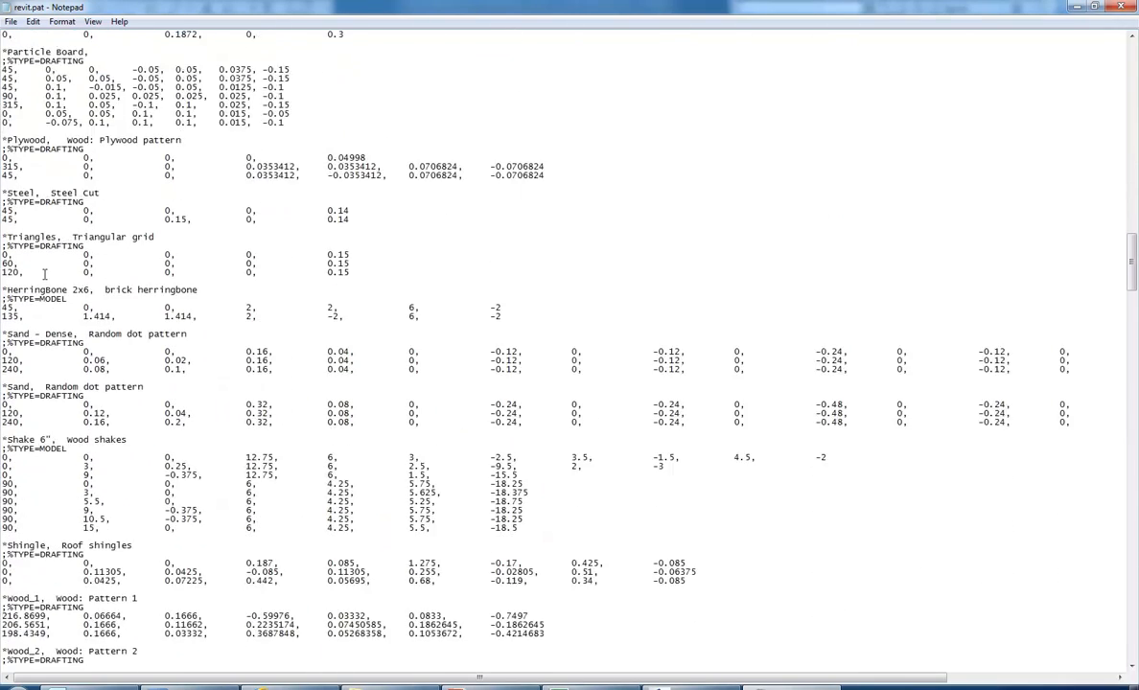
{"action": "scroll", "coordinate": [48, 277], "scroll_direction": "down", "scroll_amount": 7}
{"action": "scroll", "coordinate": [38, 292], "scroll_direction": "up", "scroll_amount": 5}
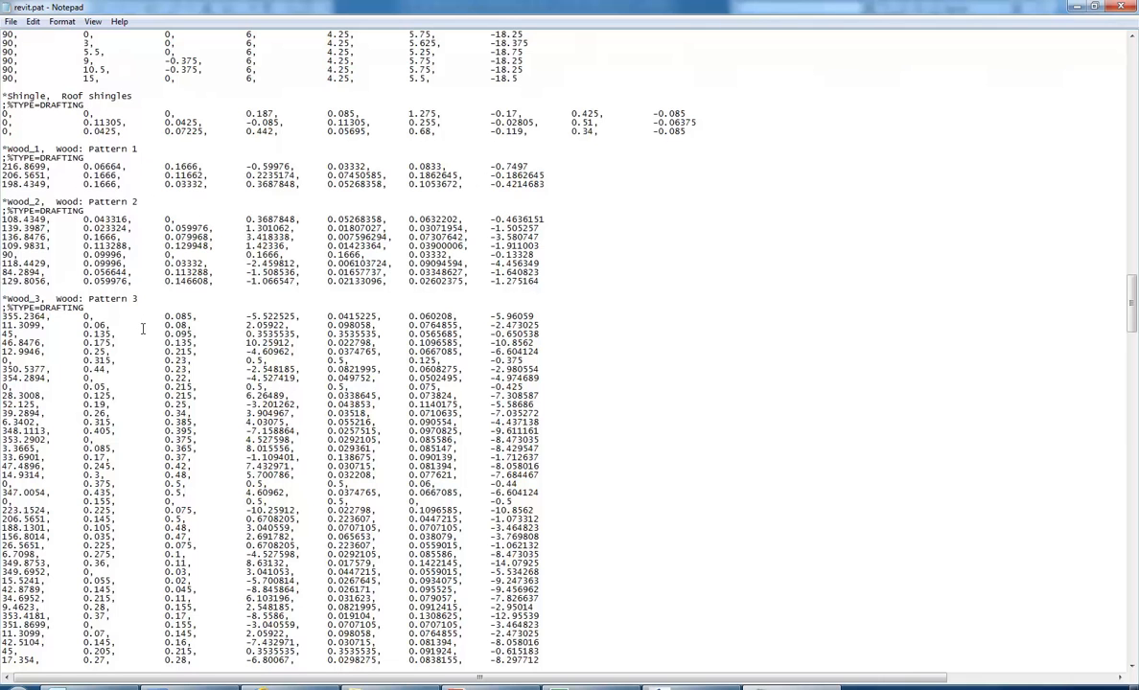
{"action": "scroll", "coordinate": [143, 329], "scroll_direction": "down", "scroll_amount": 4}
{"action": "scroll", "coordinate": [85, 382], "scroll_direction": "down", "scroll_amount": 9}
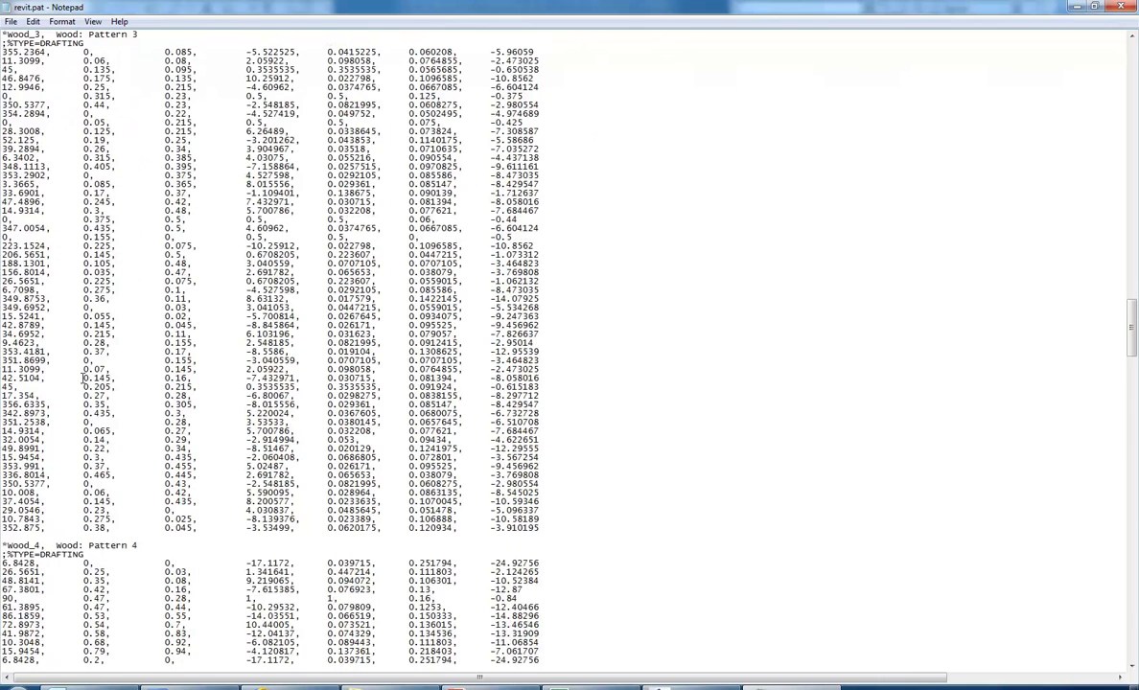
{"action": "scroll", "coordinate": [93, 380], "scroll_direction": "up", "scroll_amount": 20}
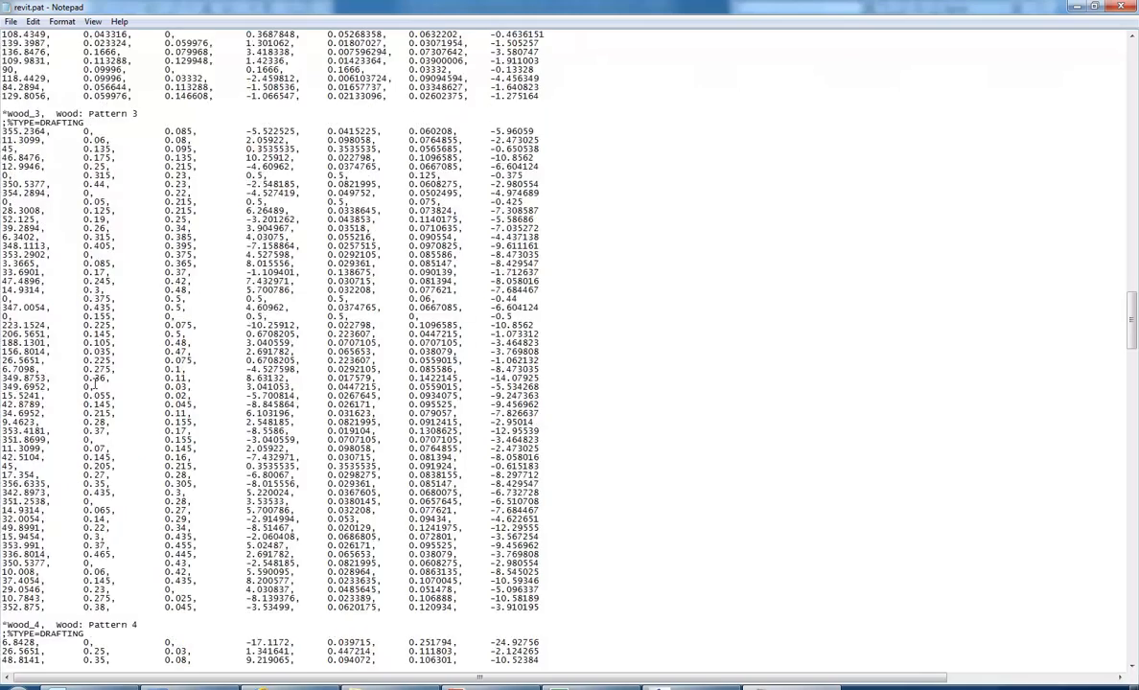
{"action": "scroll", "coordinate": [105, 271], "scroll_direction": "up", "scroll_amount": 20}
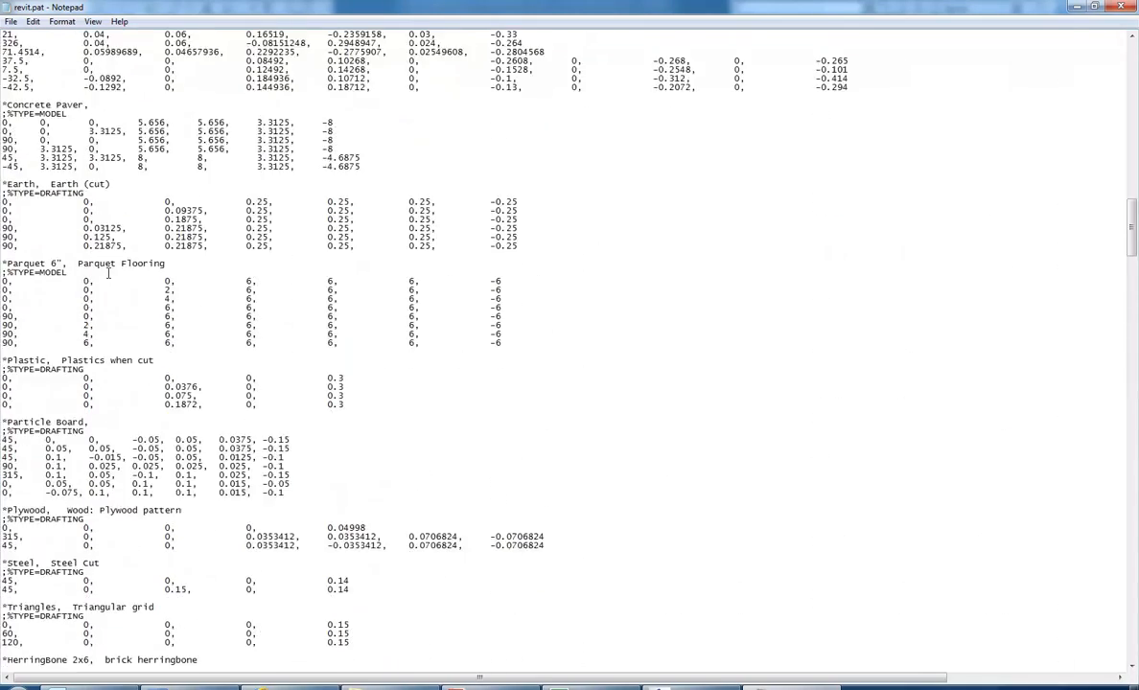
{"action": "scroll", "coordinate": [109, 275], "scroll_direction": "down", "scroll_amount": 11}
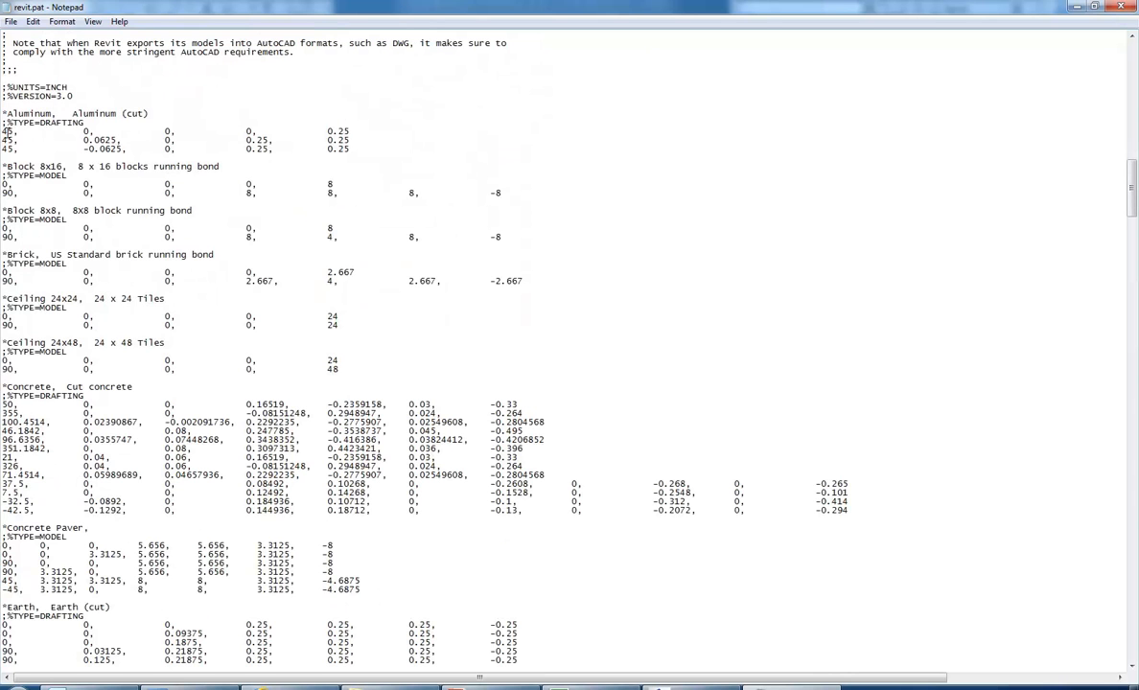
Step: Highlight the values in the first numeric line of the Aluminum pattern and skim the definitions that follow Concrete
{"action": "left_click_drag", "start_coordinate": [83, 131], "coordinate": [360, 132]}
{"action": "left_click", "coordinate": [360, 134]}
{"action": "left_click", "coordinate": [100, 398]}
{"action": "scroll", "coordinate": [70, 343], "scroll_direction": "down", "scroll_amount": 16}
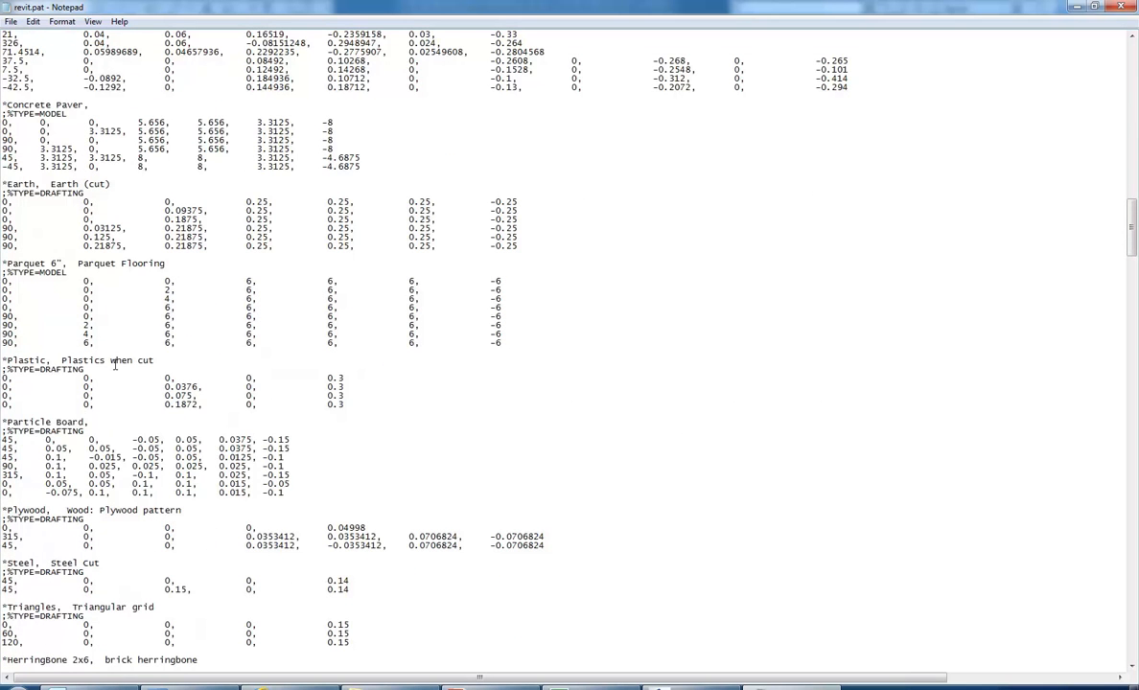
{"action": "scroll", "coordinate": [74, 262], "scroll_direction": "up", "scroll_amount": 20}
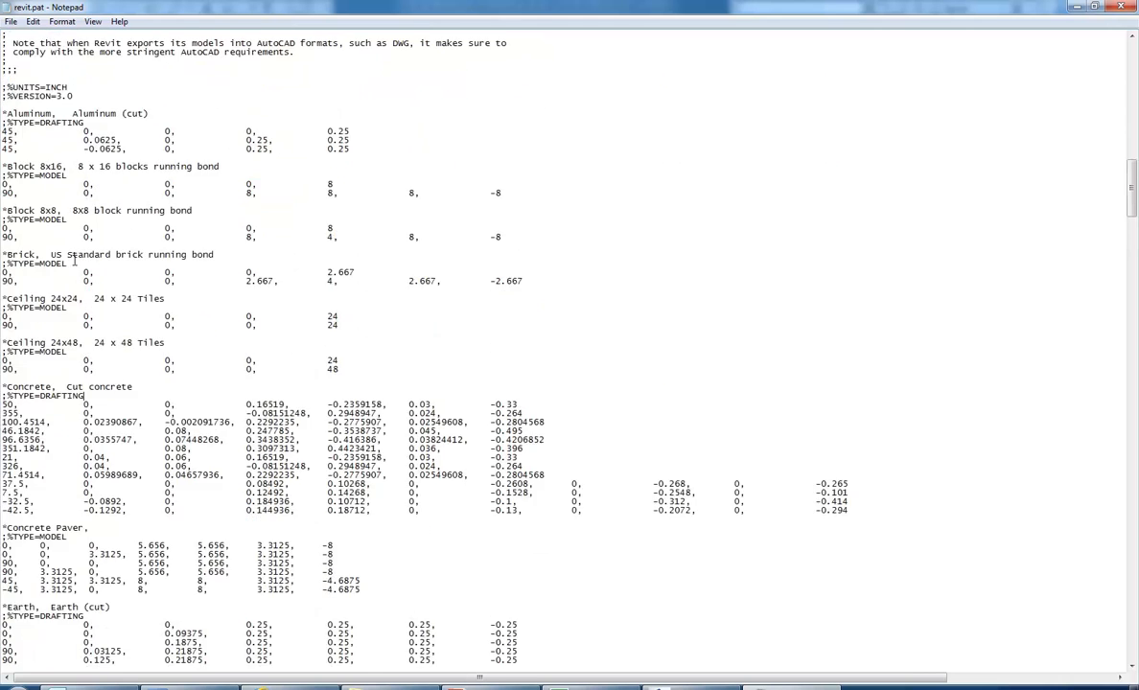
{"action": "scroll", "coordinate": [74, 259], "scroll_direction": "down", "scroll_amount": 4}
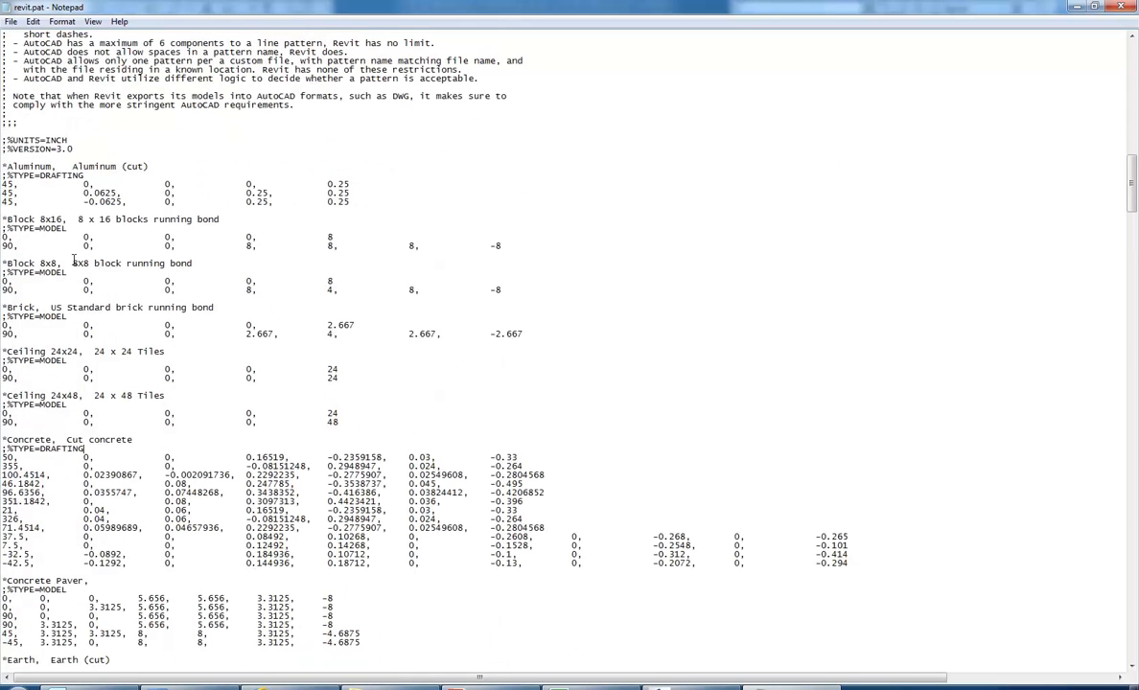
Step: Highlight the name and type lines of Aluminum and Block 8x16 to compare DRAFTING with MODEL patterns, and close revit.pat to return to Revit
{"action": "left_click", "coordinate": [103, 175]}
{"action": "left_click_drag", "start_coordinate": [103, 174], "coordinate": [3, 168]}
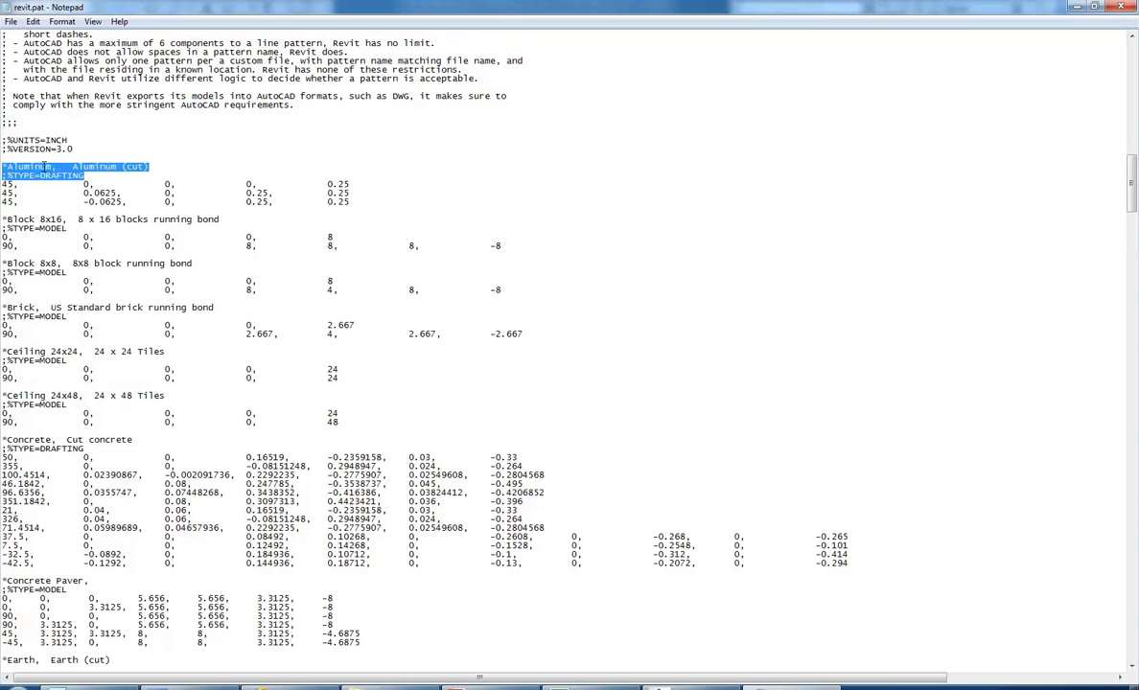
{"action": "left_click", "coordinate": [44, 167]}
{"action": "left_click_drag", "start_coordinate": [97, 173], "coordinate": [3, 171]}
{"action": "left_click", "coordinate": [48, 165]}
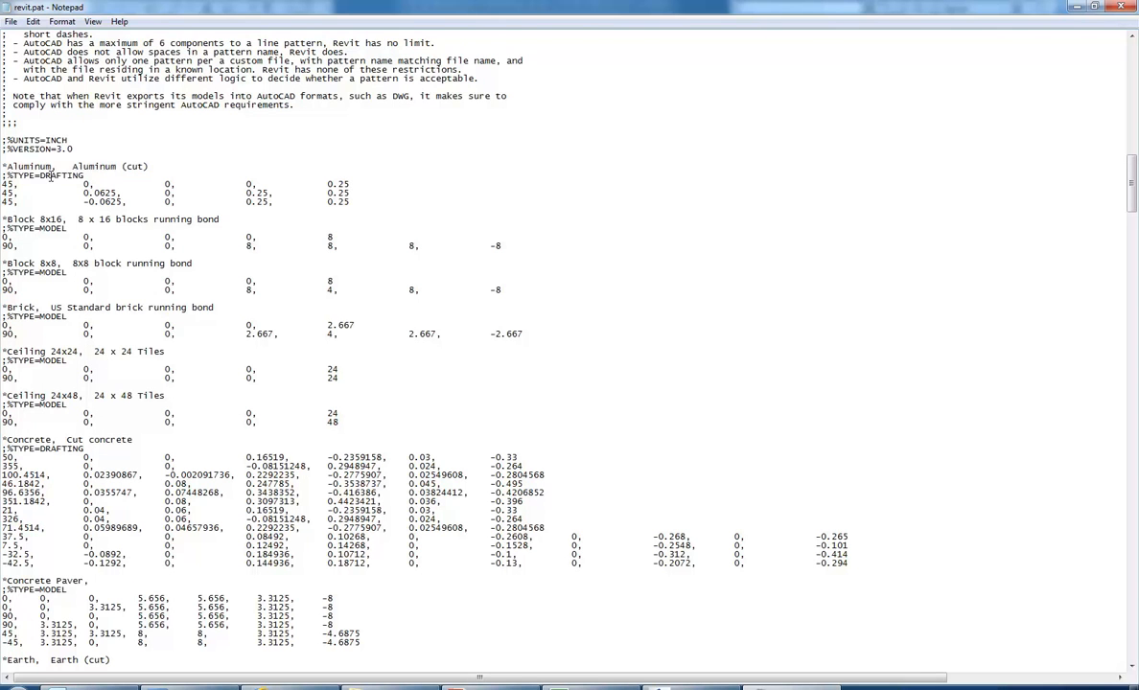
{"action": "left_click_drag", "start_coordinate": [67, 229], "coordinate": [3, 218]}
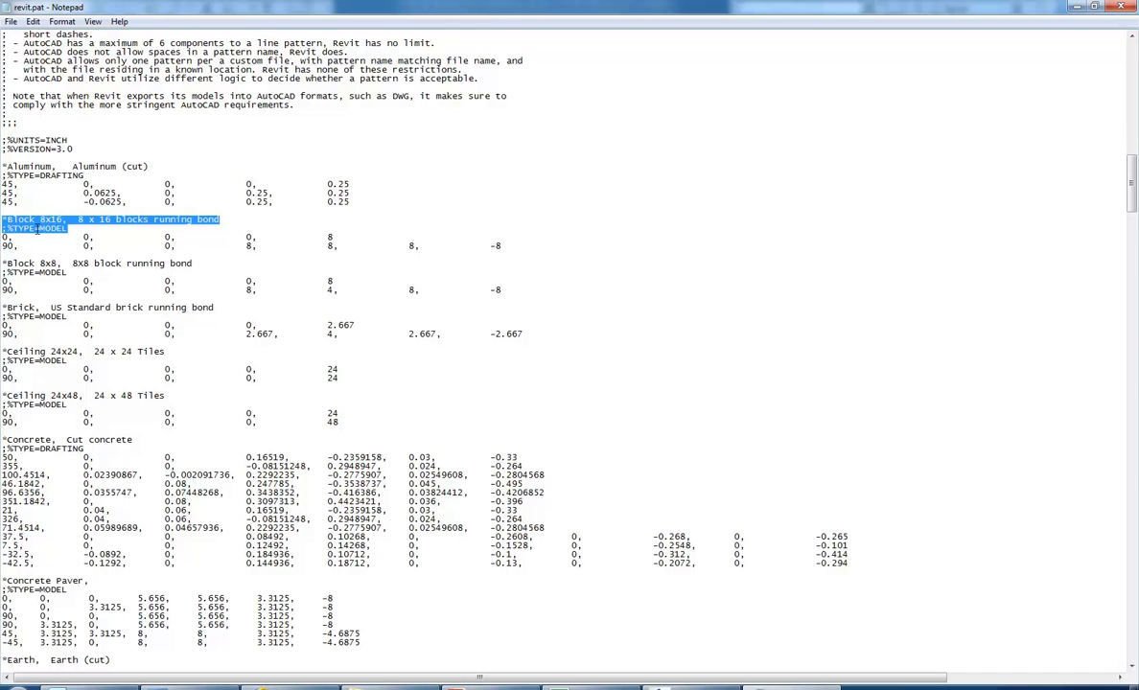
{"action": "left_click", "coordinate": [37, 230]}
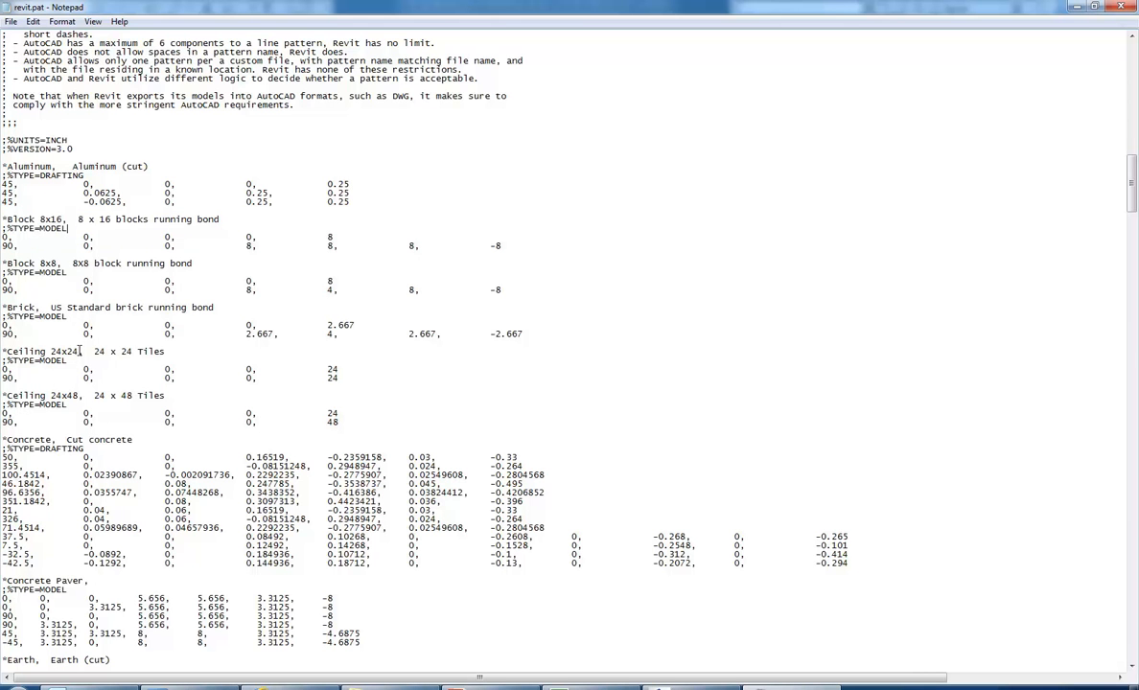
{"action": "scroll", "coordinate": [58, 288], "scroll_direction": "up", "scroll_amount": 6}
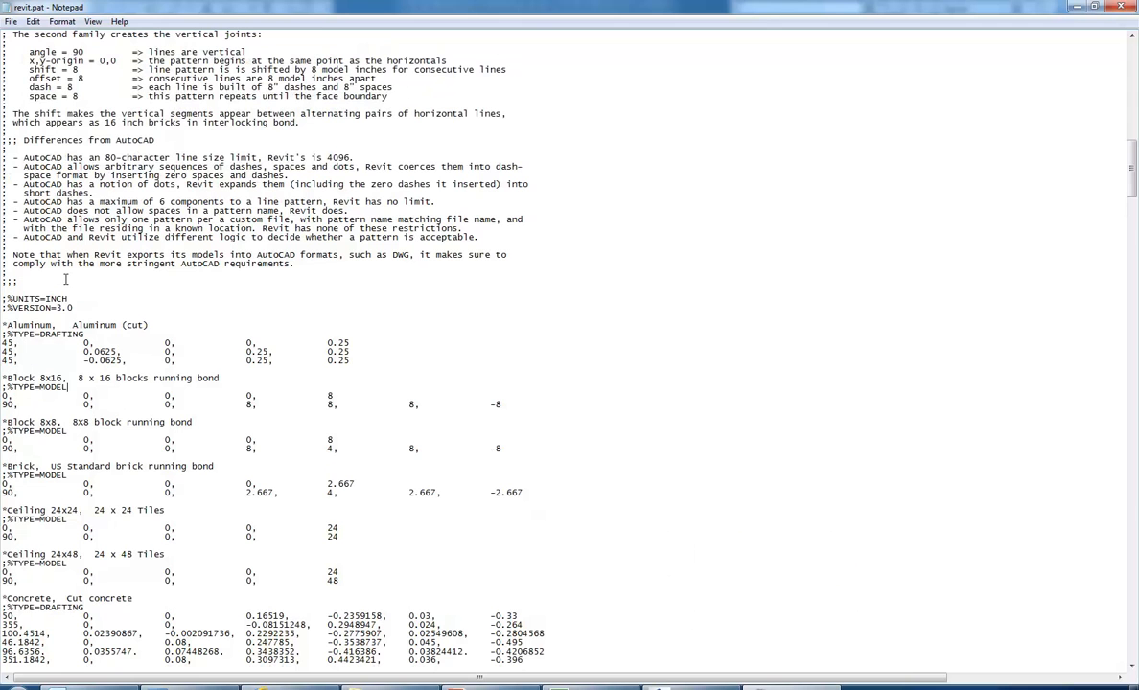
{"action": "left_click", "coordinate": [1125, 7]}
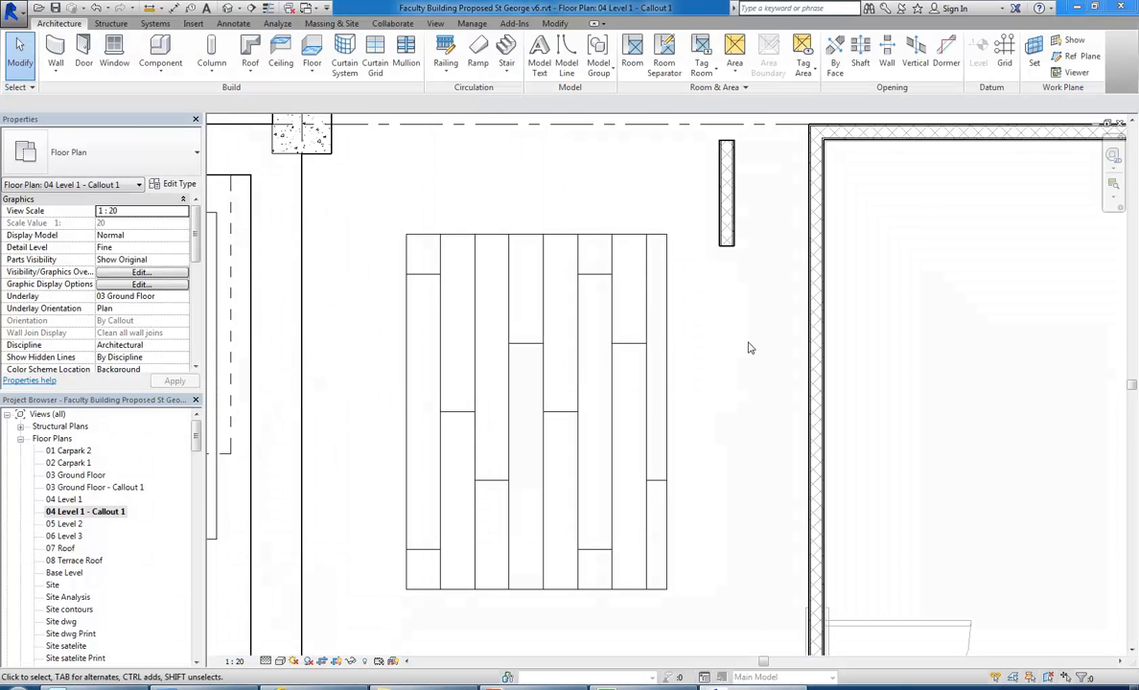
Step: Review the Graphics and Appearance settings of the Wood - Cherry material in the Material Browser and close it with OK
{"action": "scroll", "coordinate": [738, 374], "scroll_direction": "down", "scroll_amount": 1}
{"action": "middle_click_drag", "start_coordinate": [738, 374], "coordinate": [636, 371]}
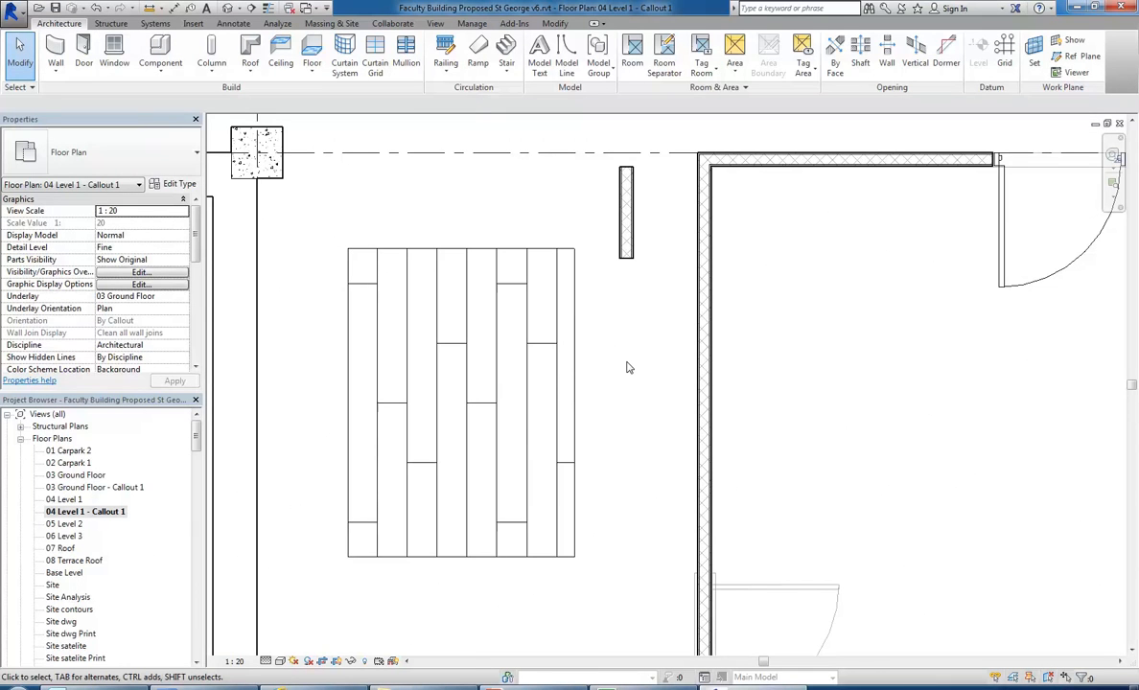
{"action": "left_click", "coordinate": [468, 23]}
{"action": "left_click", "coordinate": [56, 56]}
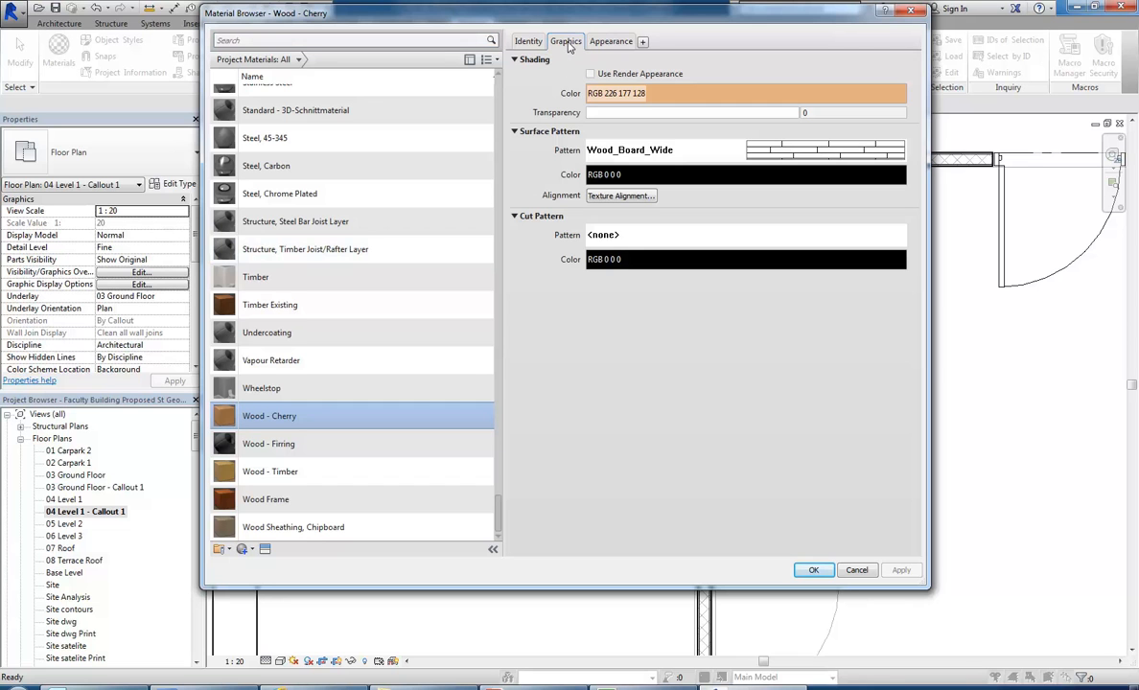
{"action": "left_click", "coordinate": [610, 41]}
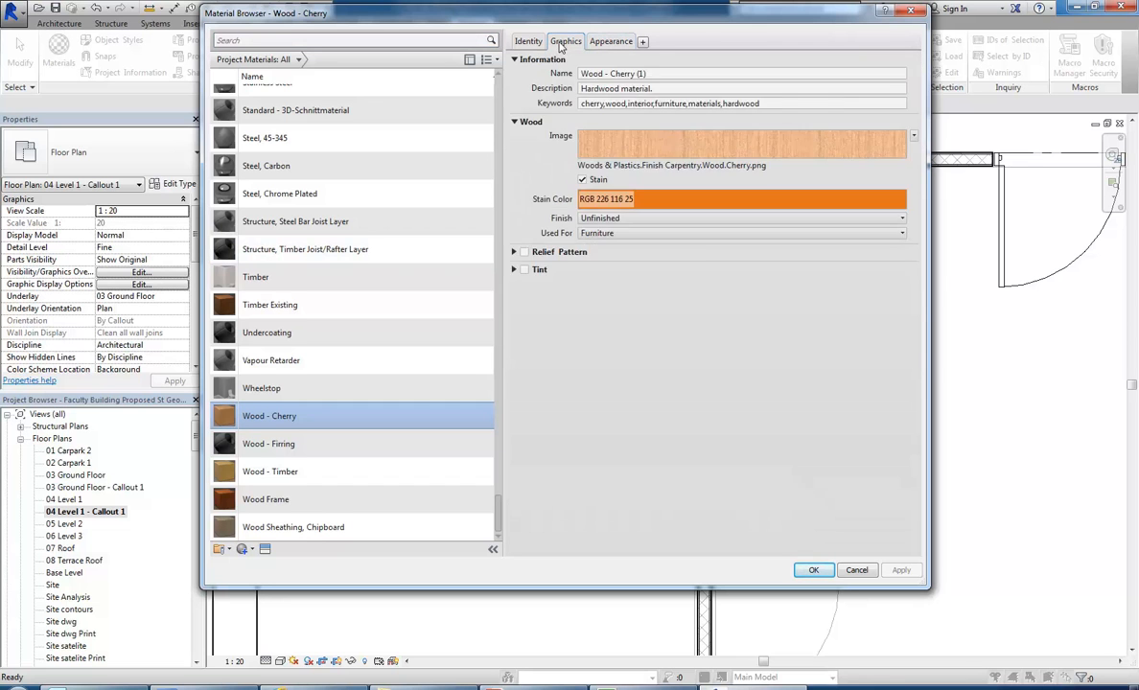
{"action": "left_click", "coordinate": [564, 43]}
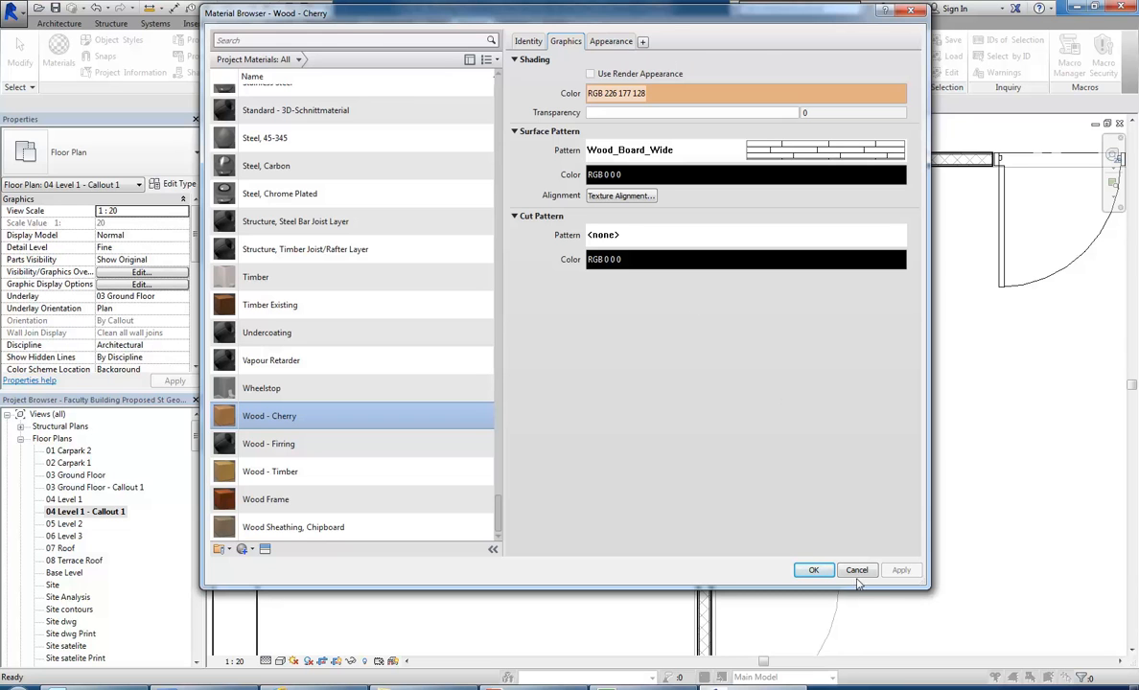
{"action": "left_click", "coordinate": [813, 569]}
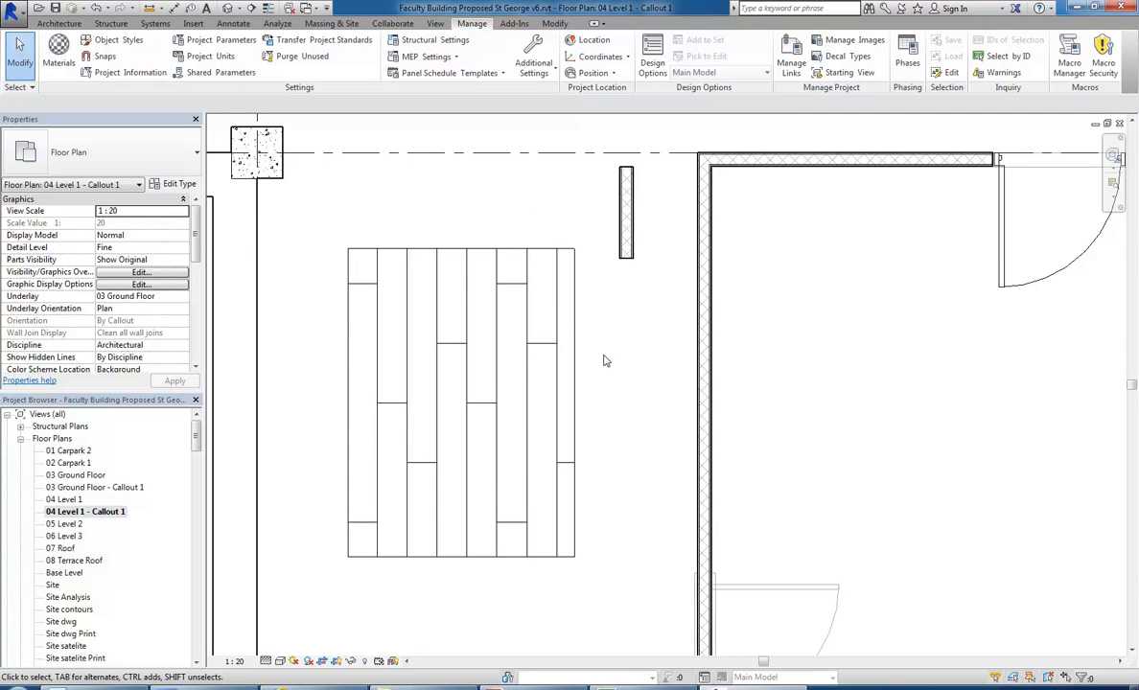